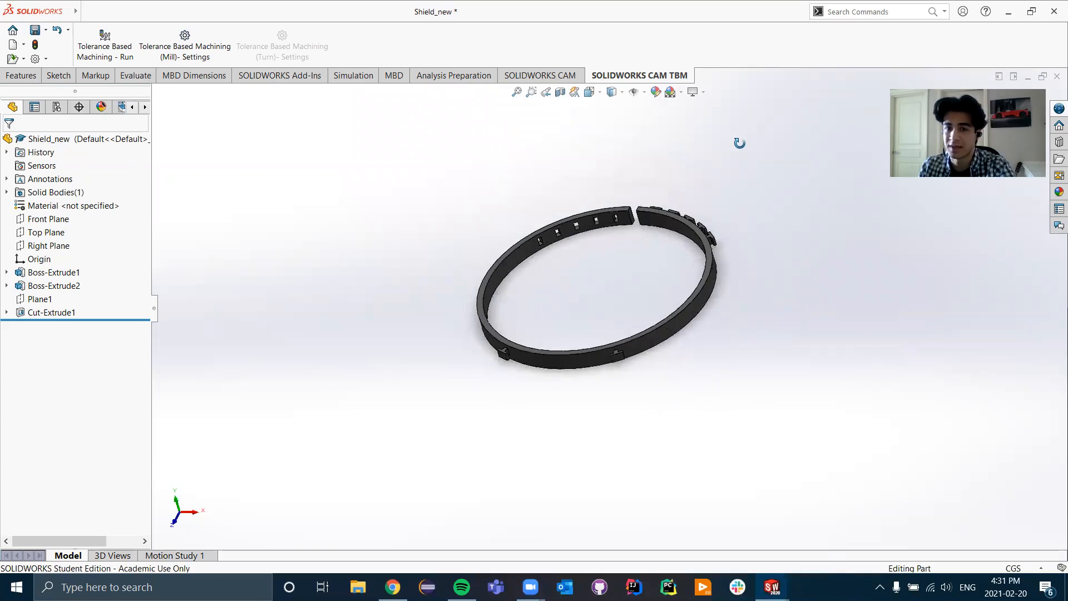
pyautogui.scroll(-2, 639, 234)
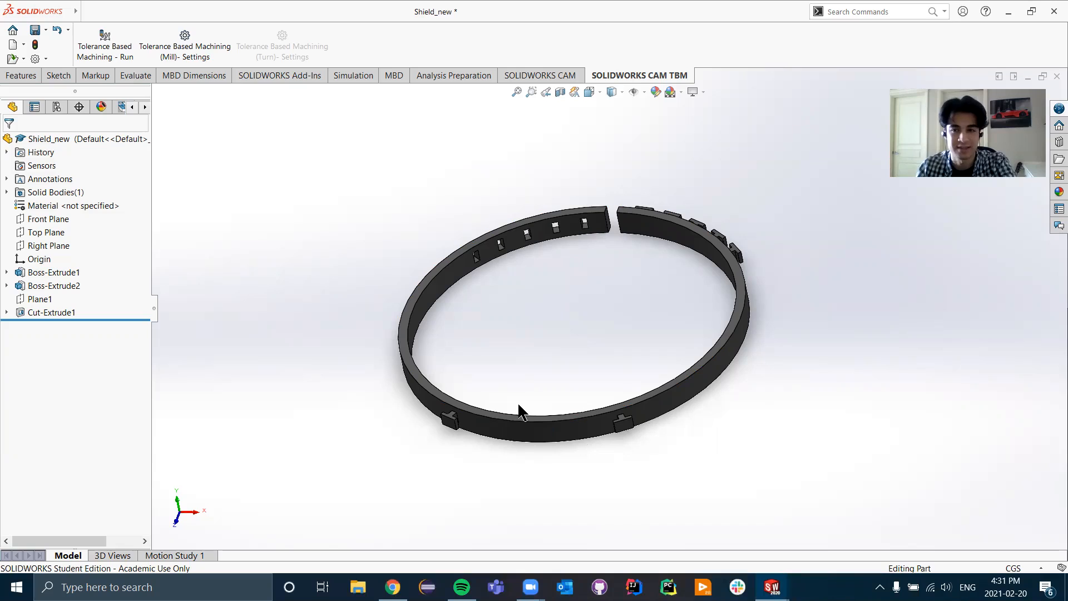
pyautogui.click(86, 13)
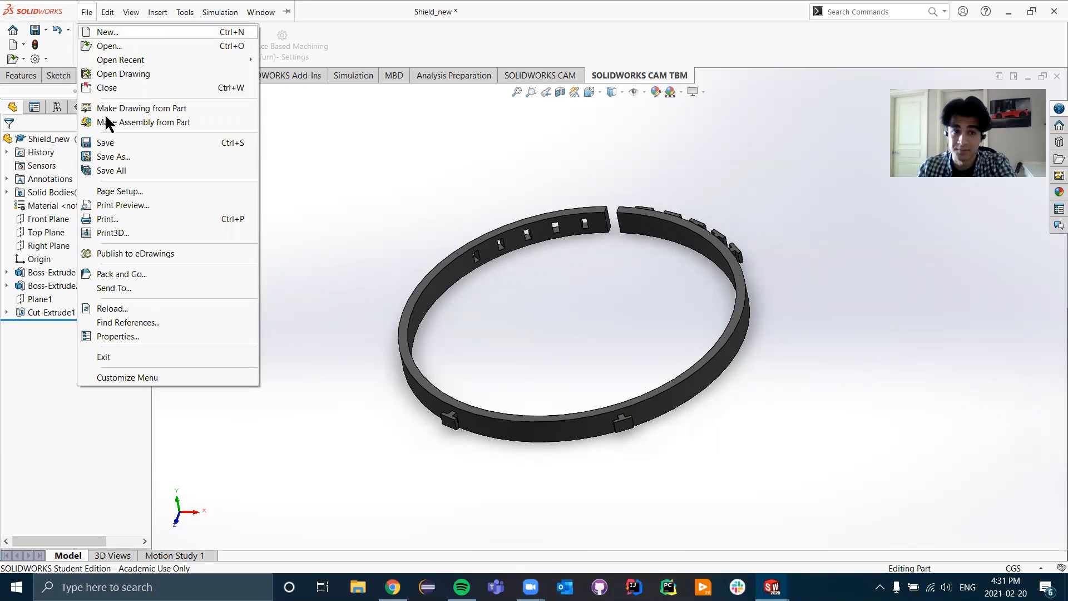
pyautogui.click(111, 157)
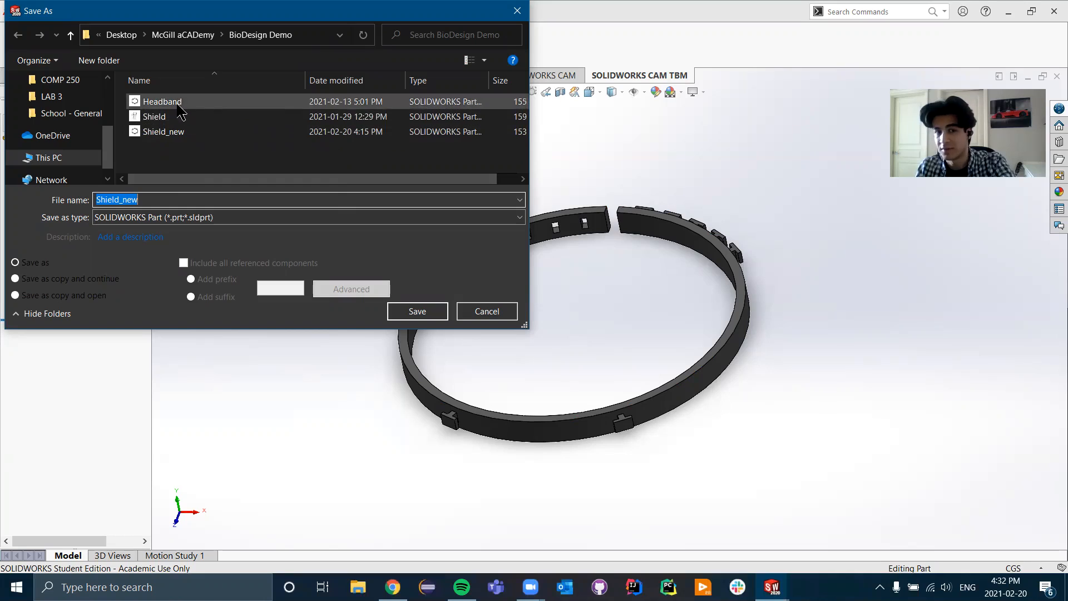
pyautogui.click(472, 315)
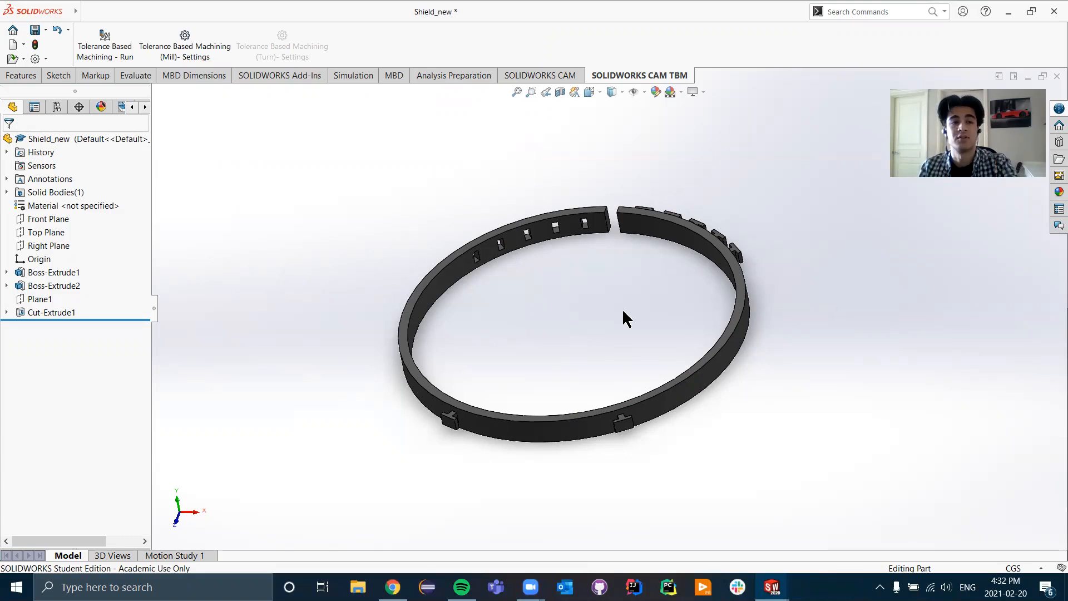
# - Orient the headband to the top view and start a sketch on the top face of the front-left T-shaped tab
pyautogui.click(176, 500)
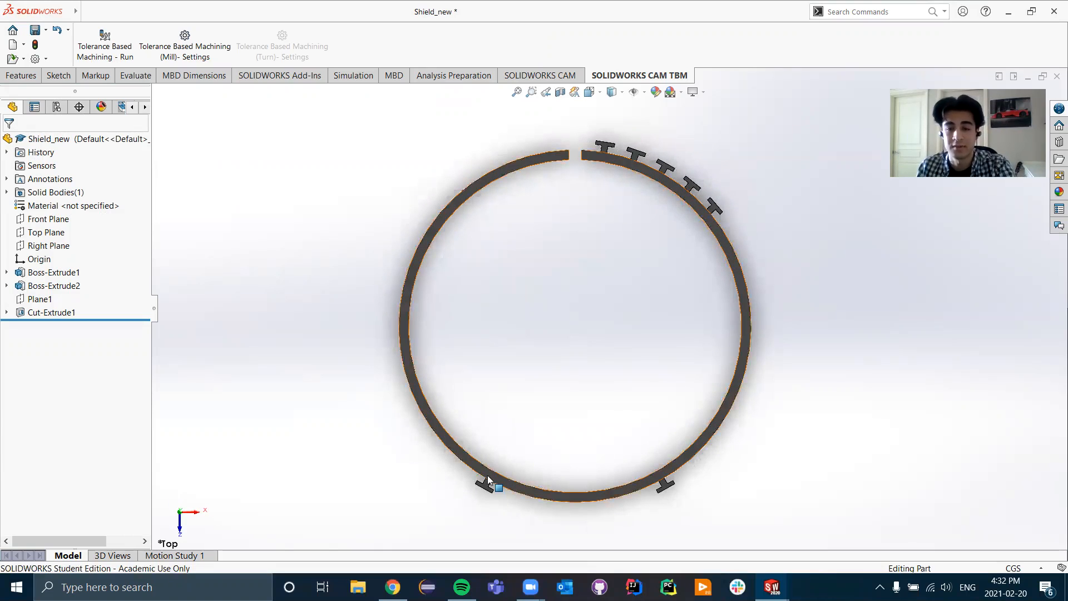
pyautogui.click(51, 72)
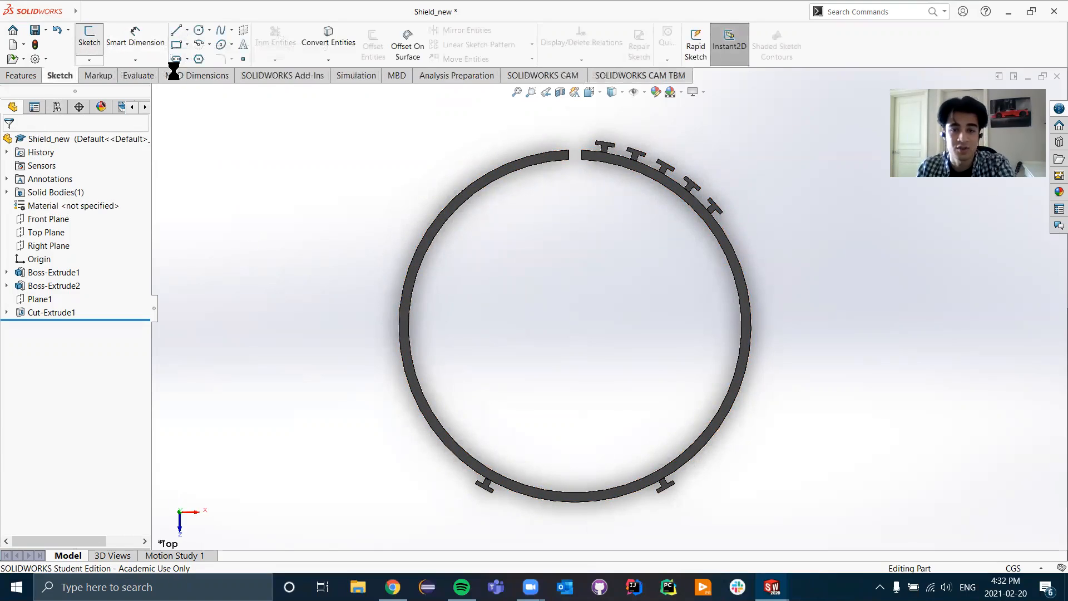
pyautogui.scroll(-10, 490, 504)
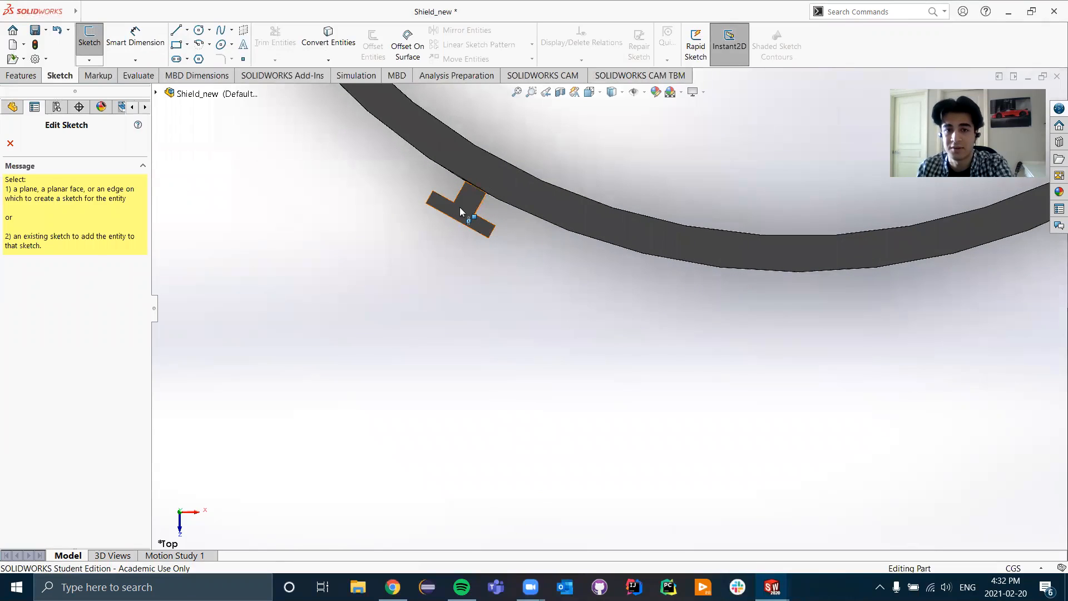
pyautogui.click(461, 207)
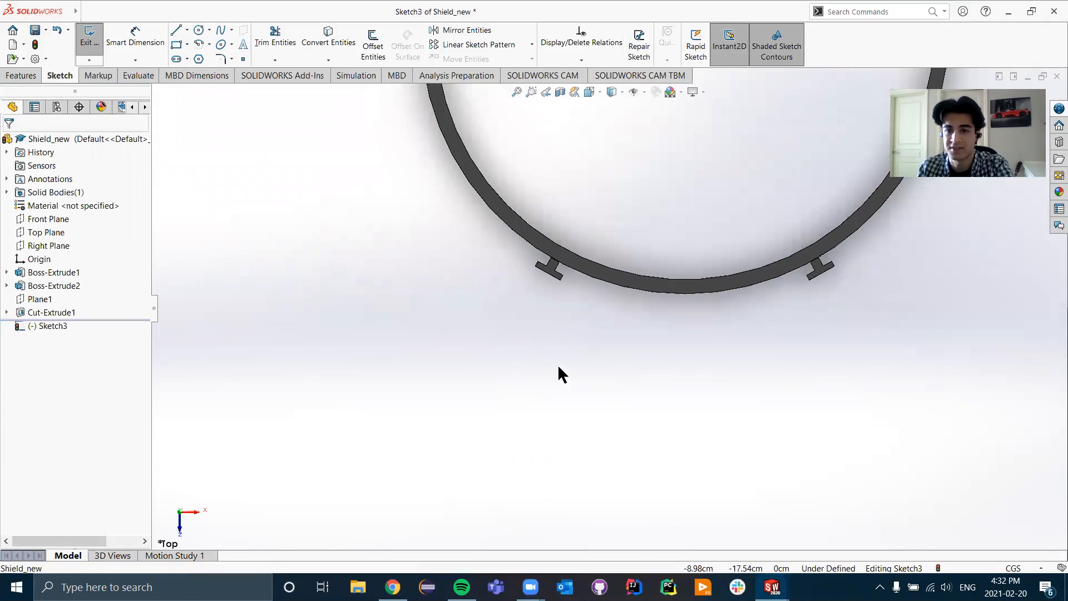
pyautogui.scroll(5, 723, 306)
pyautogui.scroll(-4, 655, 222)
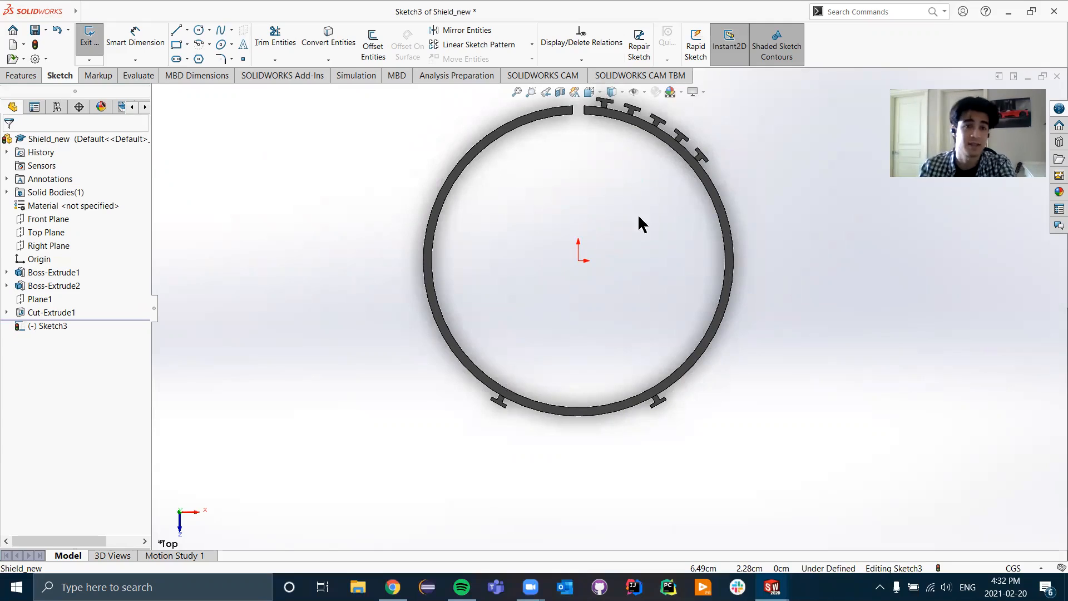
# - Convert the headband's outer circular edge and the faces of both front T-shaped tabs into sketch entities
pyautogui.click(328, 44)
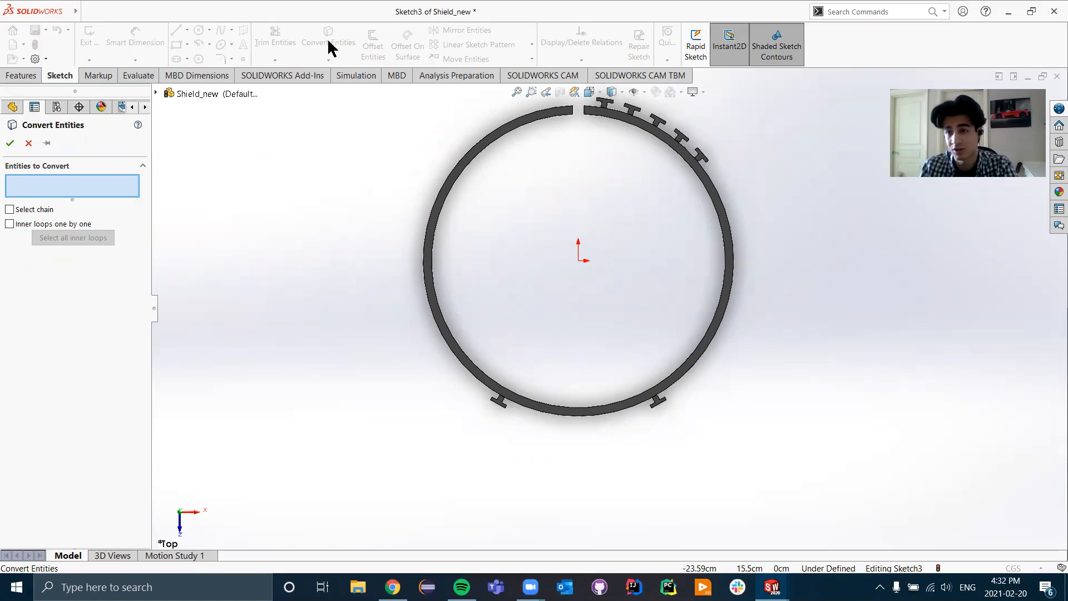
pyautogui.click(490, 389)
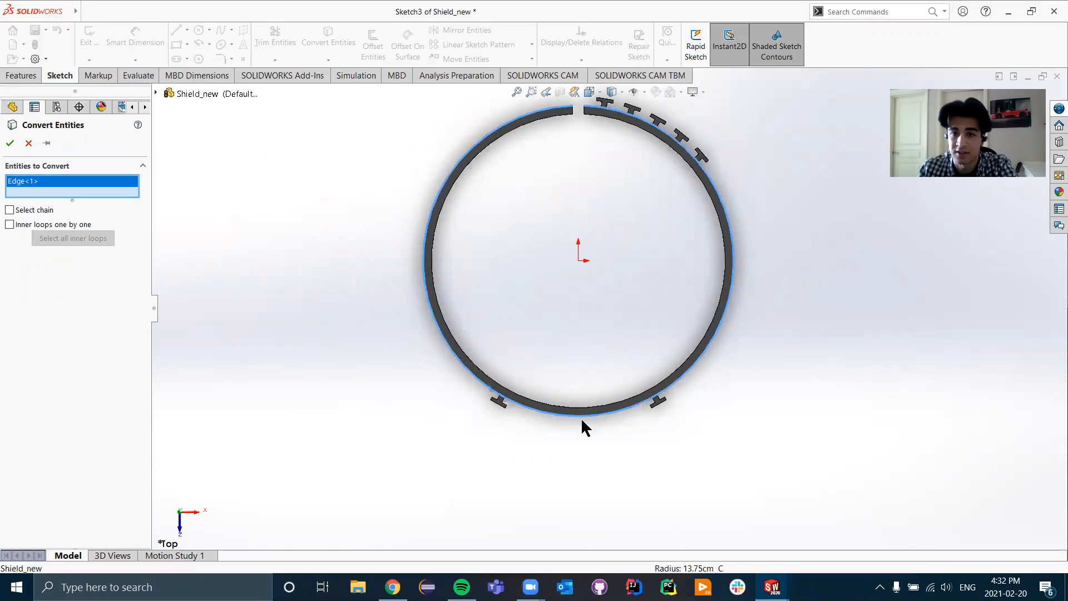
pyautogui.scroll(-2, 565, 421)
pyautogui.scroll(-3, 490, 392)
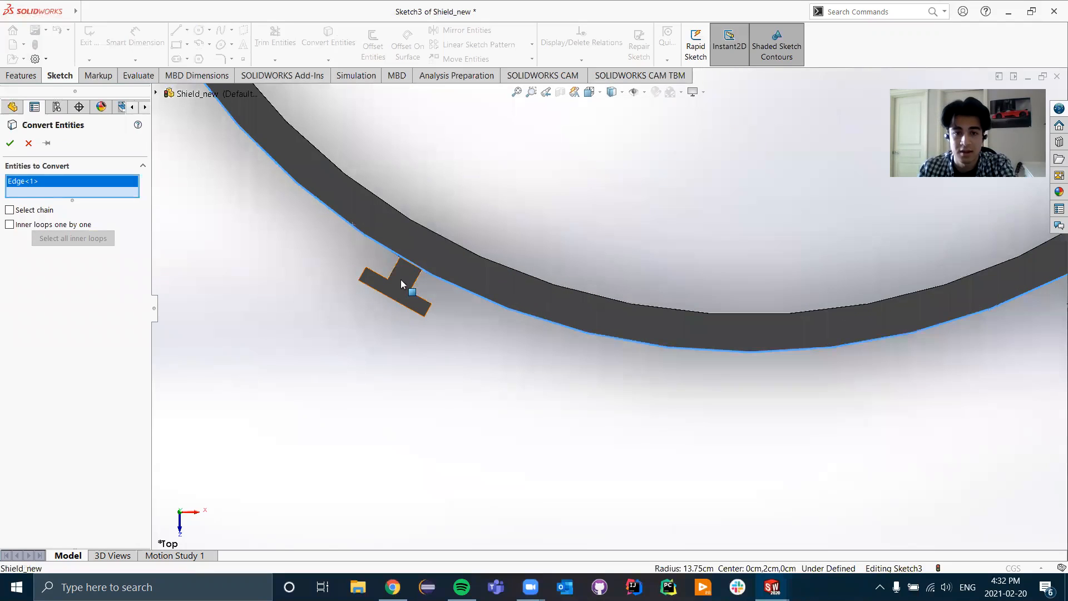
pyautogui.click(400, 284)
pyautogui.scroll(3, 305, 362)
pyautogui.scroll(-2, 779, 311)
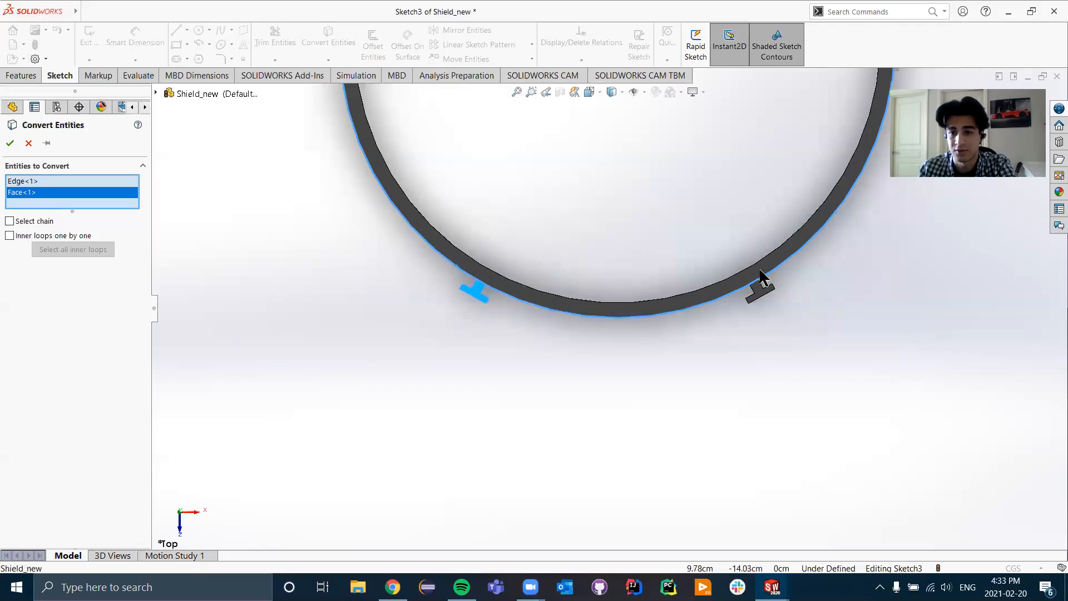
pyautogui.scroll(-1, 760, 305)
pyautogui.click(722, 278)
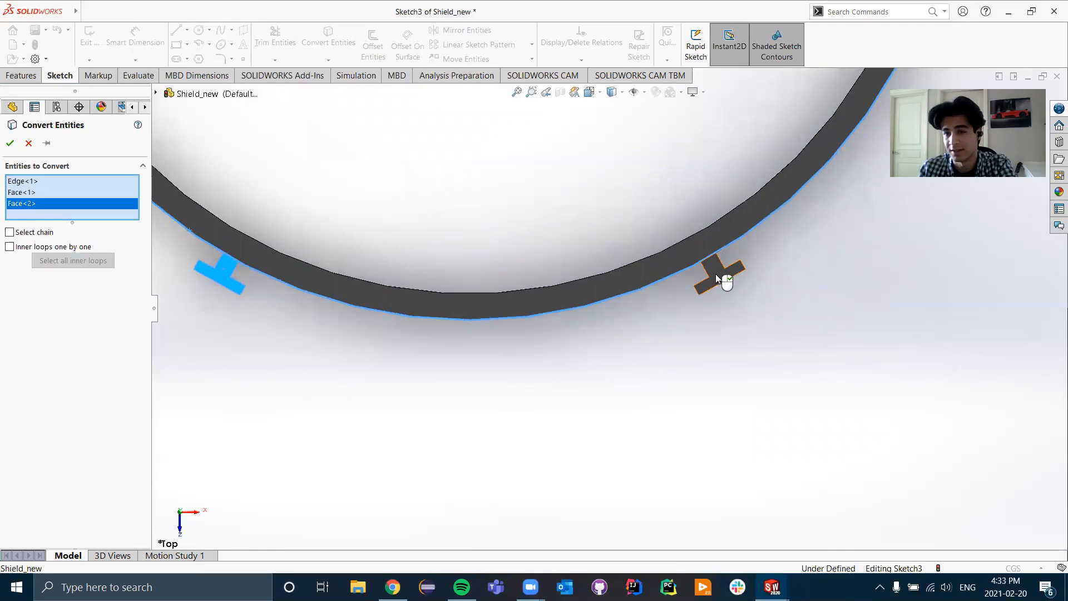
pyautogui.scroll(1, 683, 360)
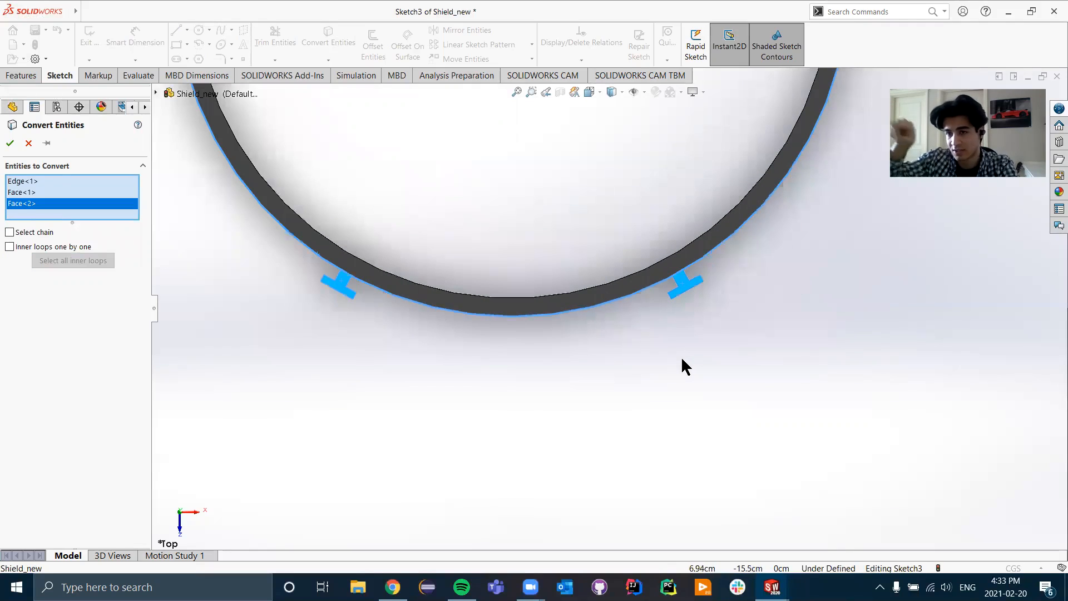
pyautogui.click(11, 144)
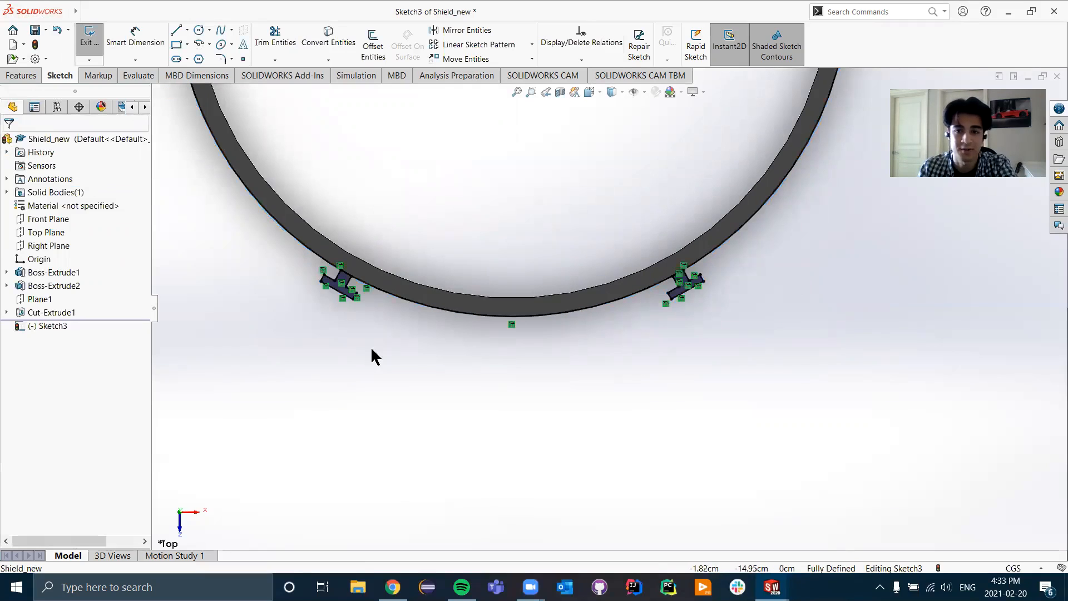
pyautogui.scroll(5, 397, 349)
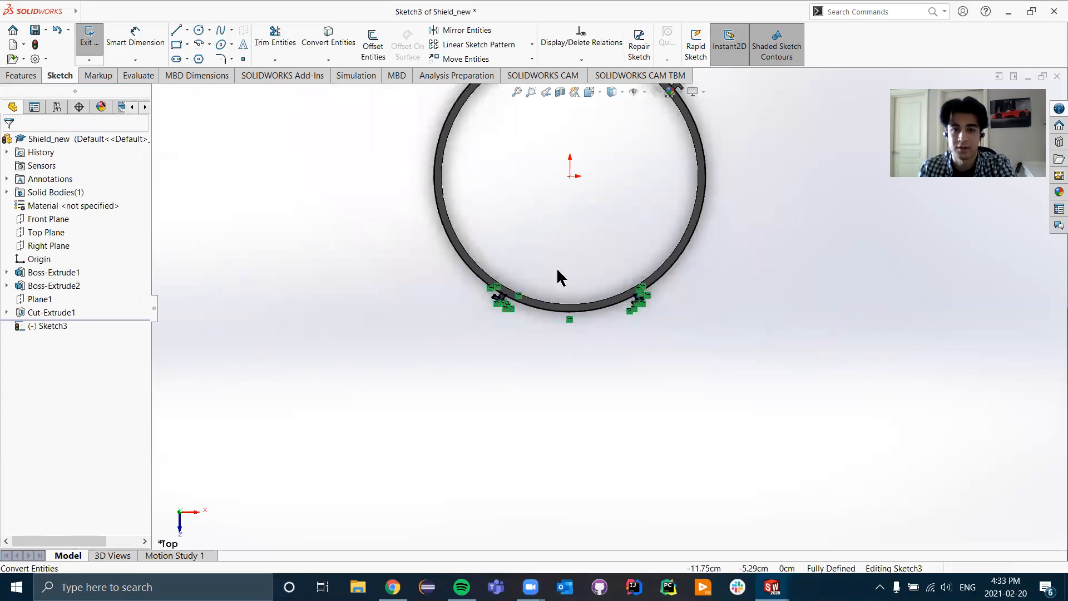
pyautogui.scroll(-2, 621, 260)
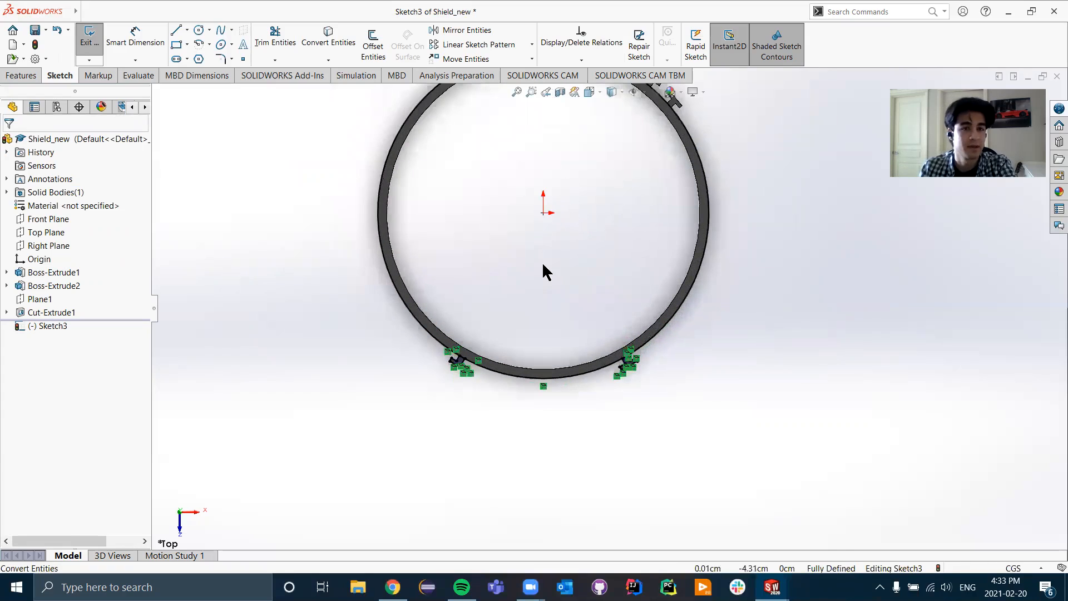
pyautogui.scroll(-1, 512, 379)
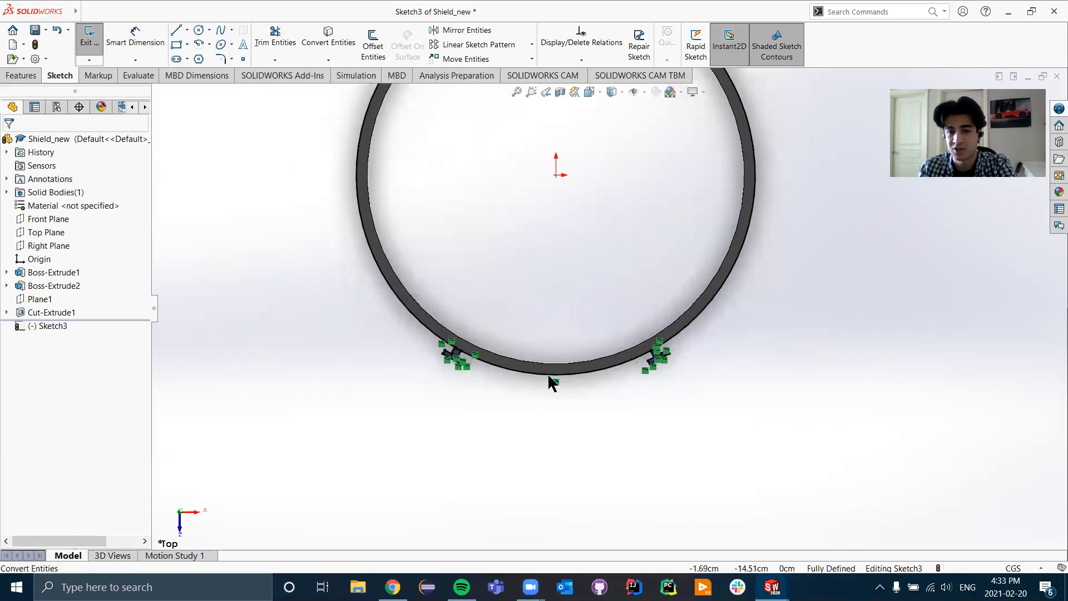
pyautogui.scroll(-3, 548, 376)
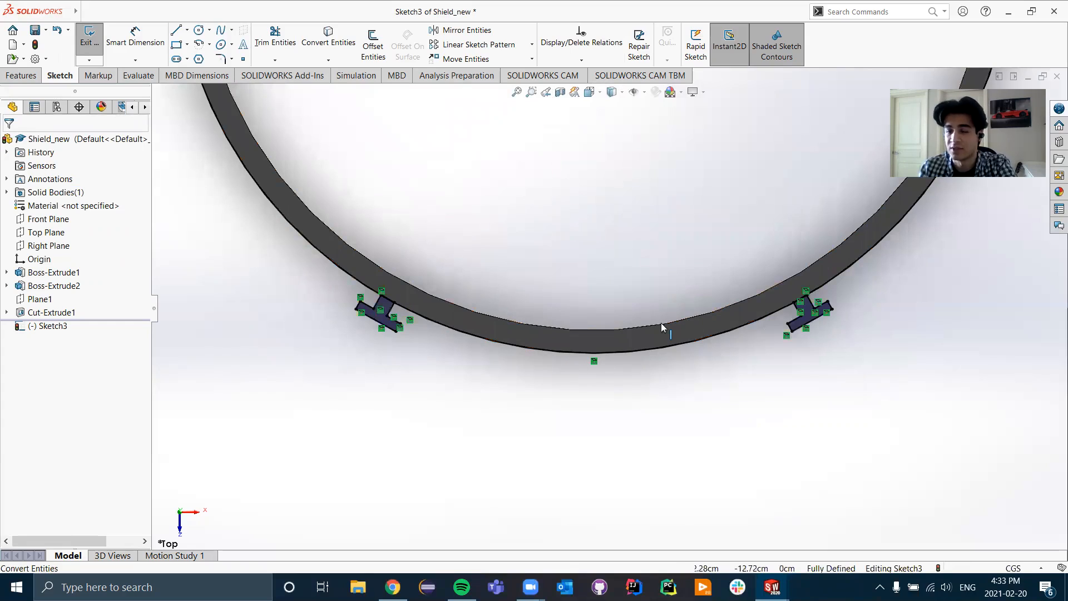
pyautogui.scroll(1, 612, 317)
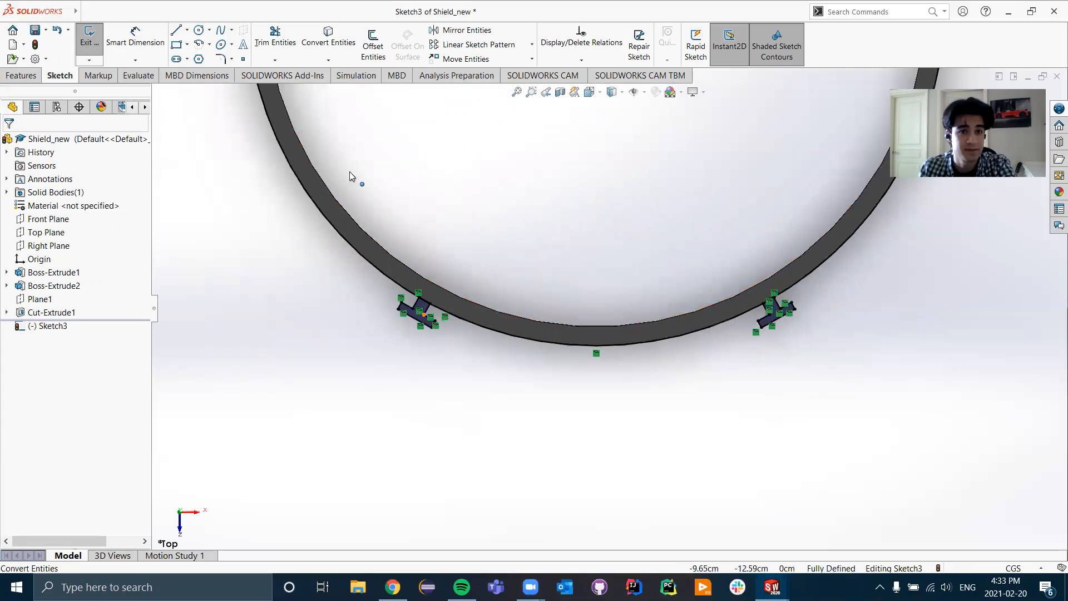
pyautogui.click(199, 30)
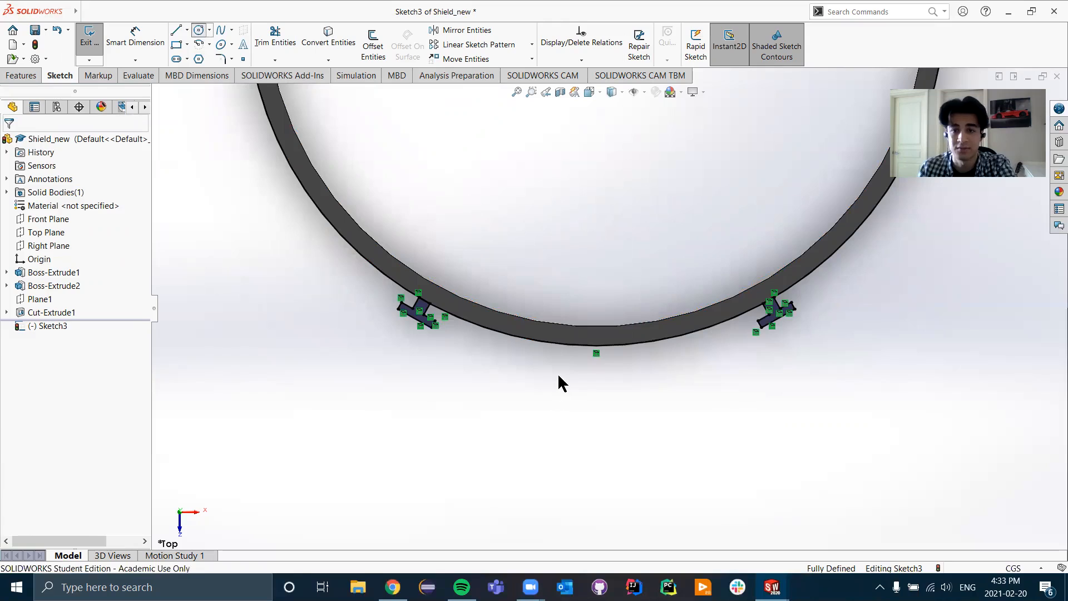
pyautogui.scroll(5, 522, 389)
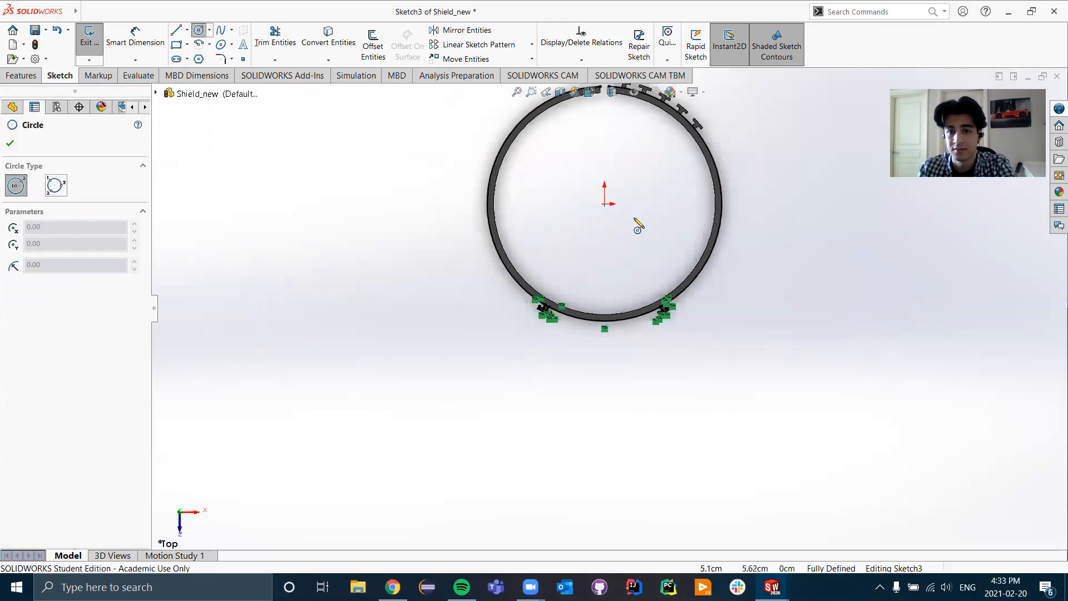
pyautogui.scroll(-3, 626, 239)
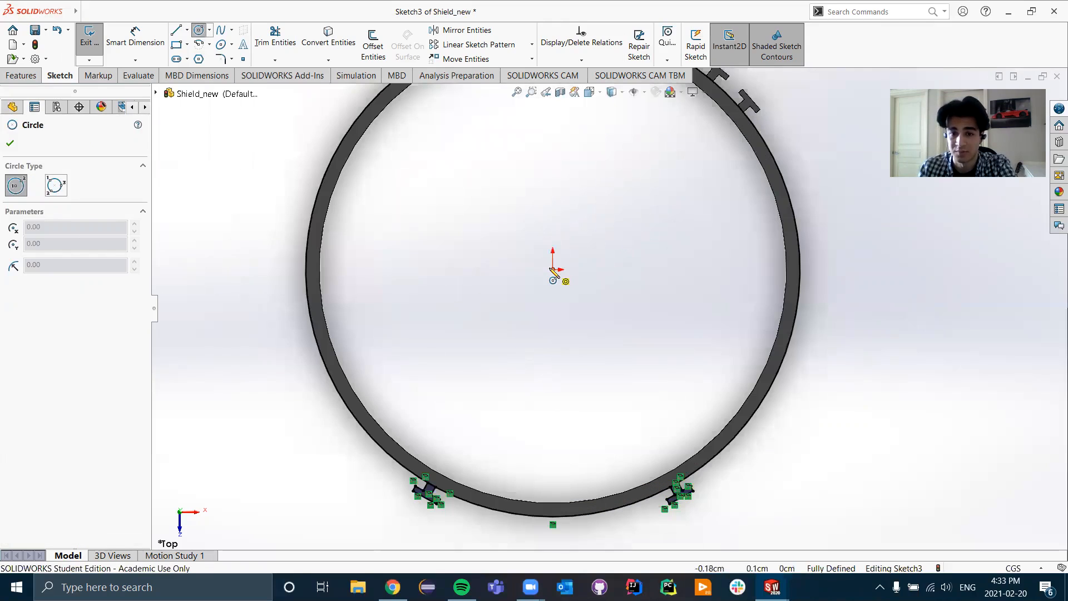
pyautogui.click(553, 270)
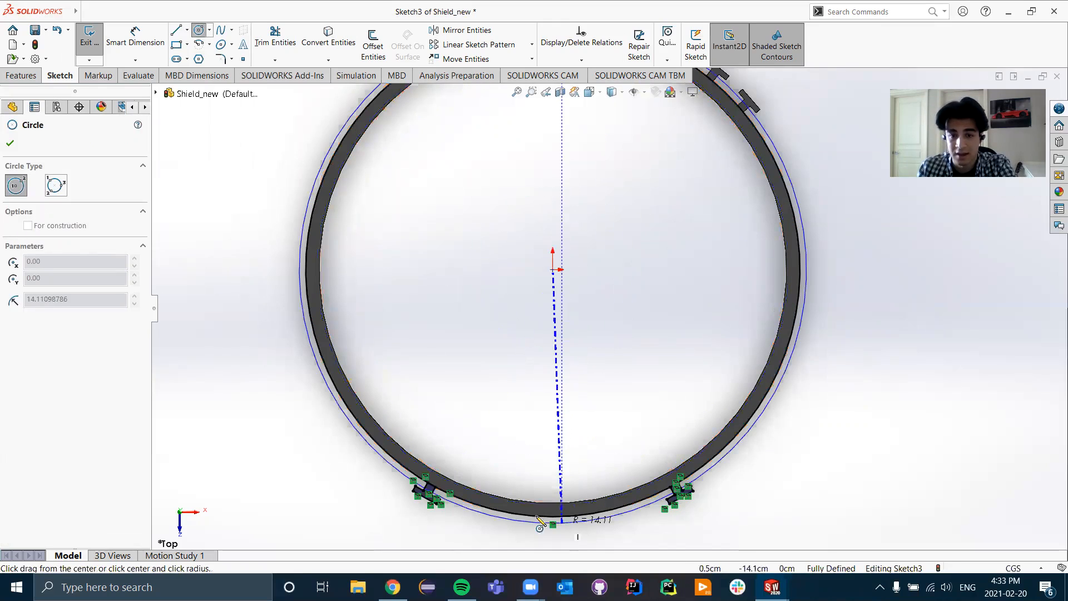
pyautogui.scroll(2, 439, 503)
pyautogui.scroll(-5, 439, 504)
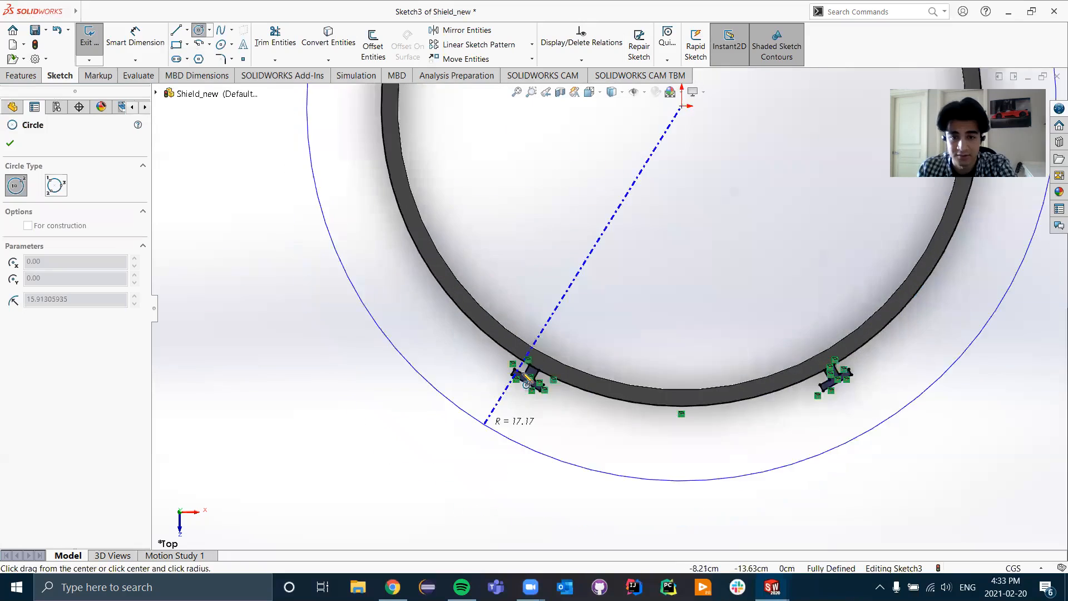
pyautogui.scroll(-4, 581, 340)
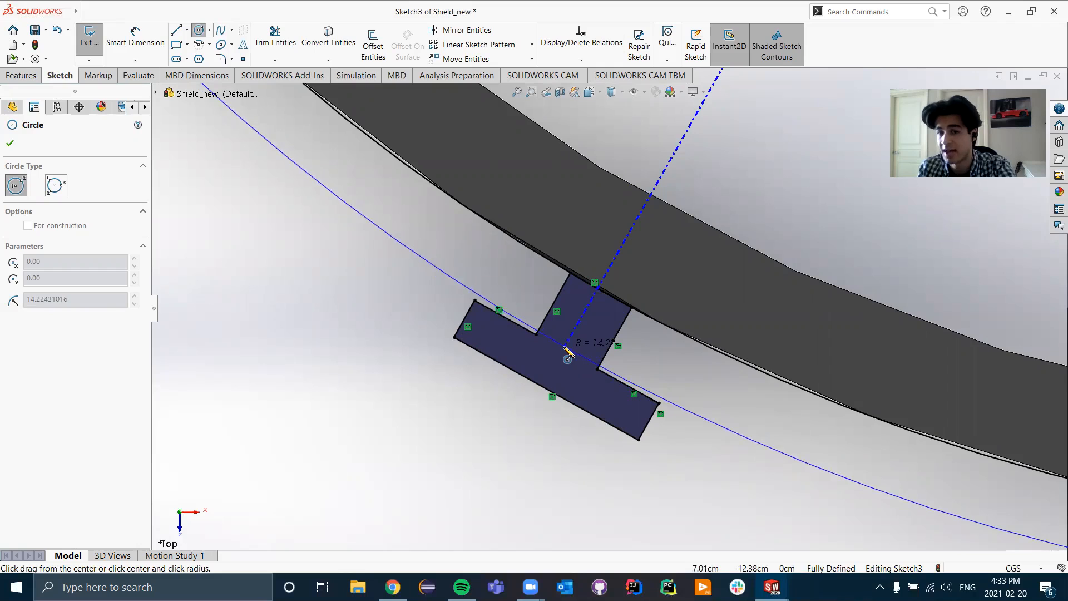
pyautogui.press('Escape')
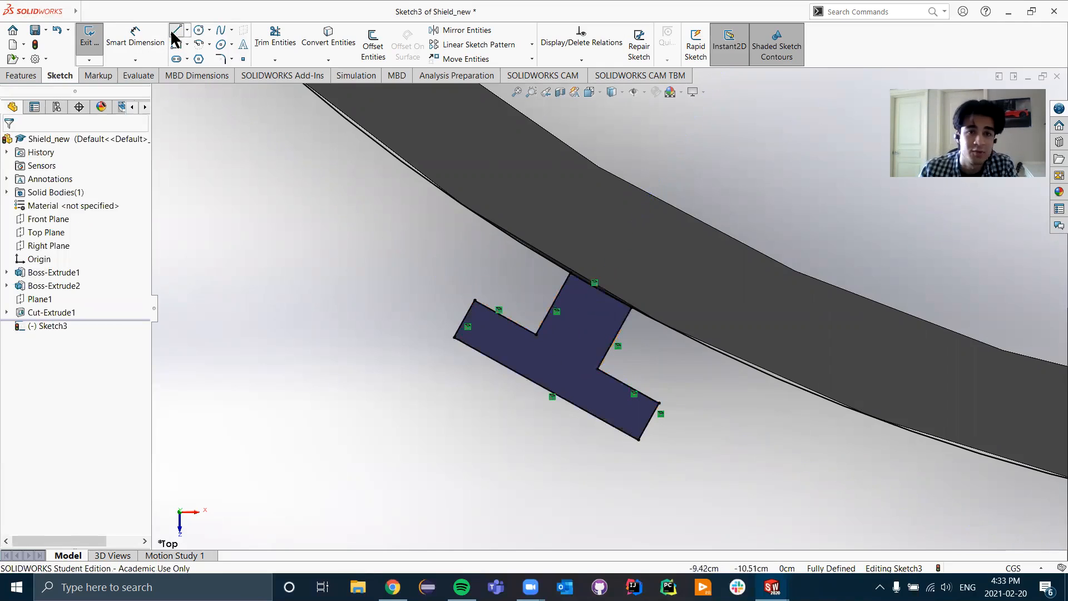
# - Draw a line across the front-left T-shaped tab, joining the two inner corners where its stem meets the crossbar
pyautogui.click(535, 335)
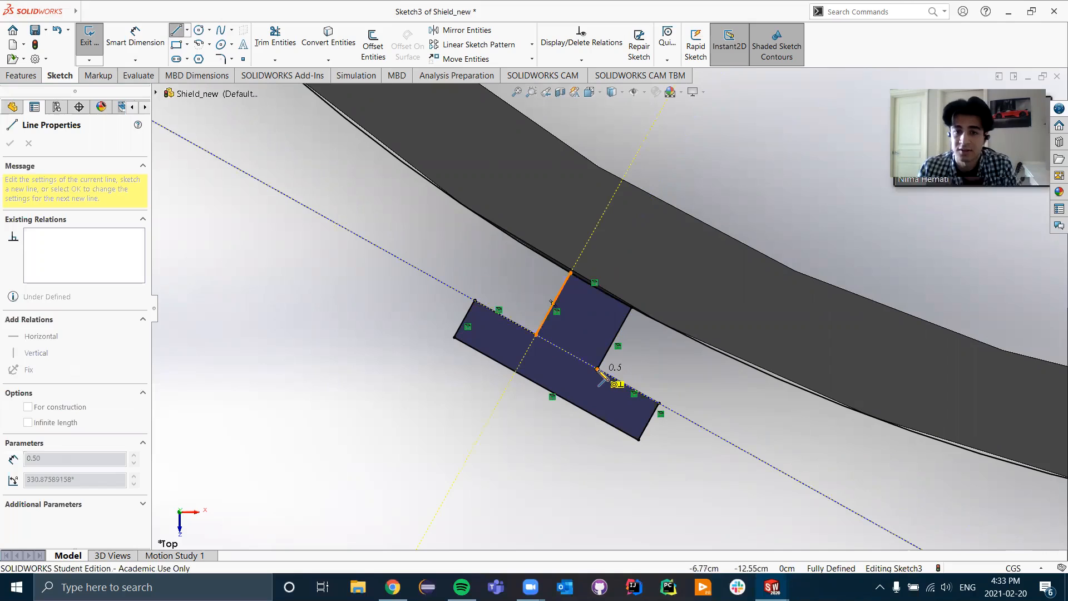
pyautogui.click(597, 369)
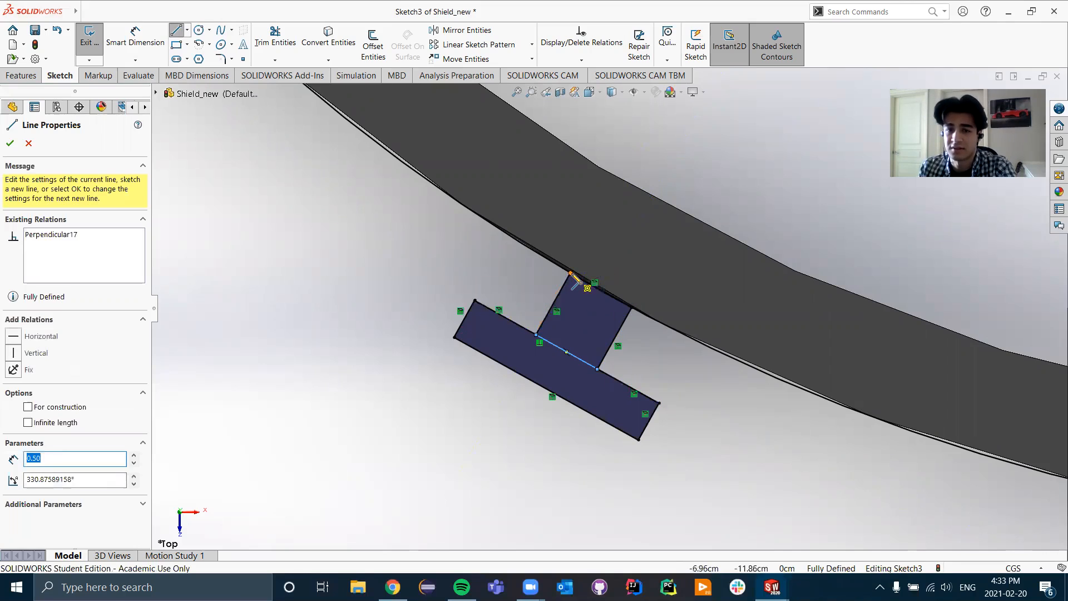
pyautogui.press('Escape')
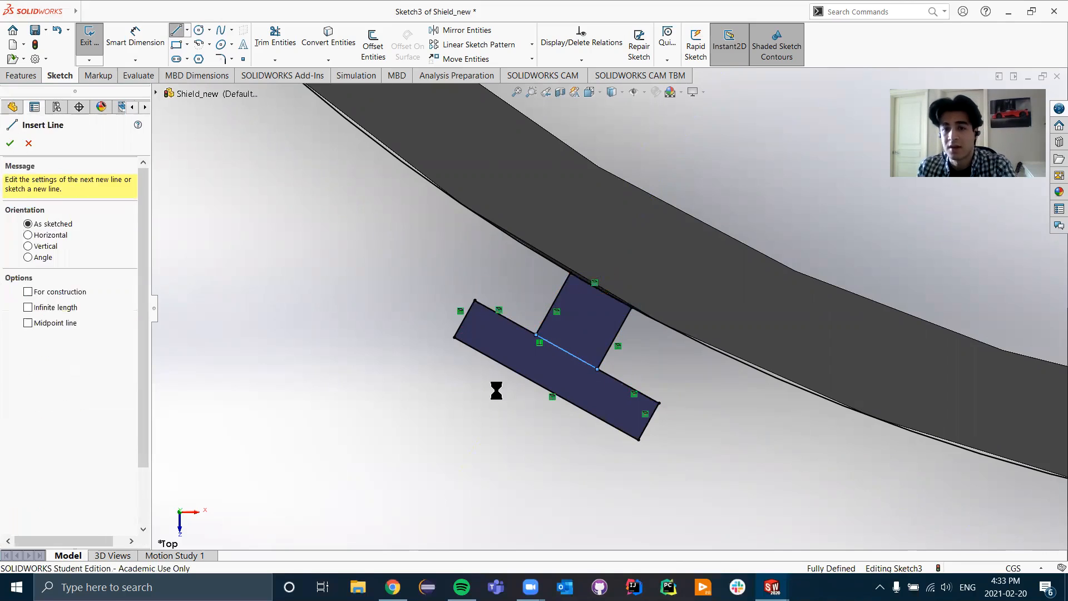
pyautogui.press('Escape')
# - Draw a line across the front-right T-shaped tab, joining the two inner corners between its stem and crossbar
pyautogui.scroll(8, 422, 358)
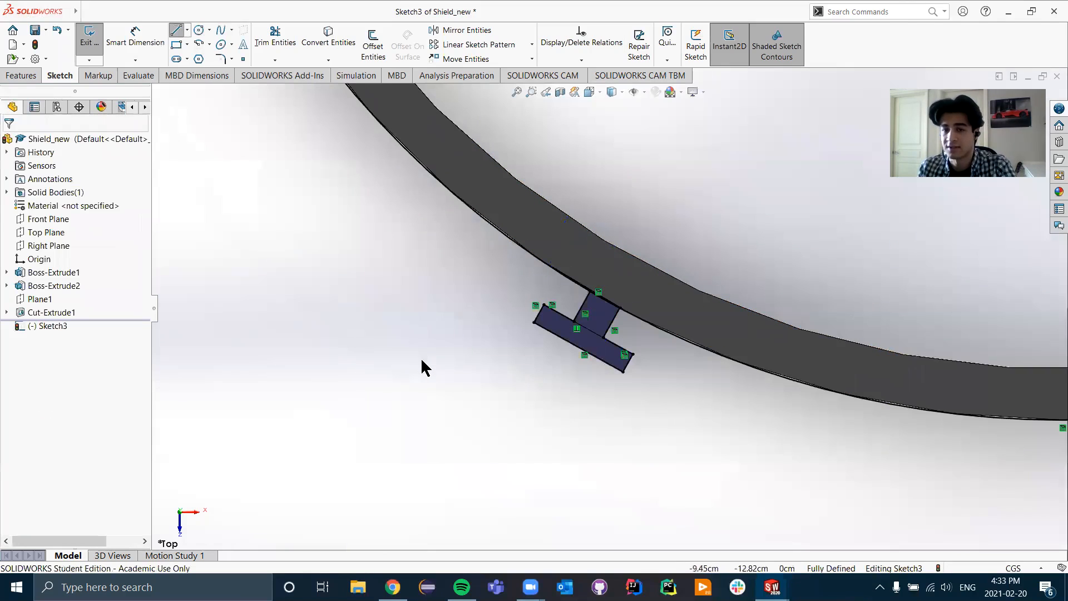
pyautogui.scroll(-6, 901, 330)
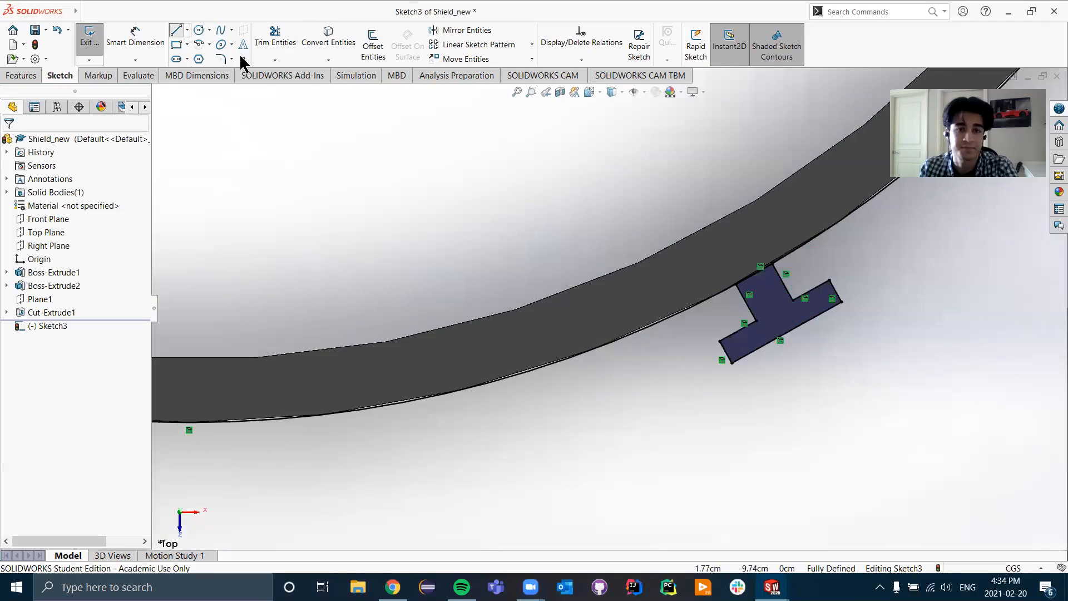
pyautogui.click(756, 321)
pyautogui.click(794, 300)
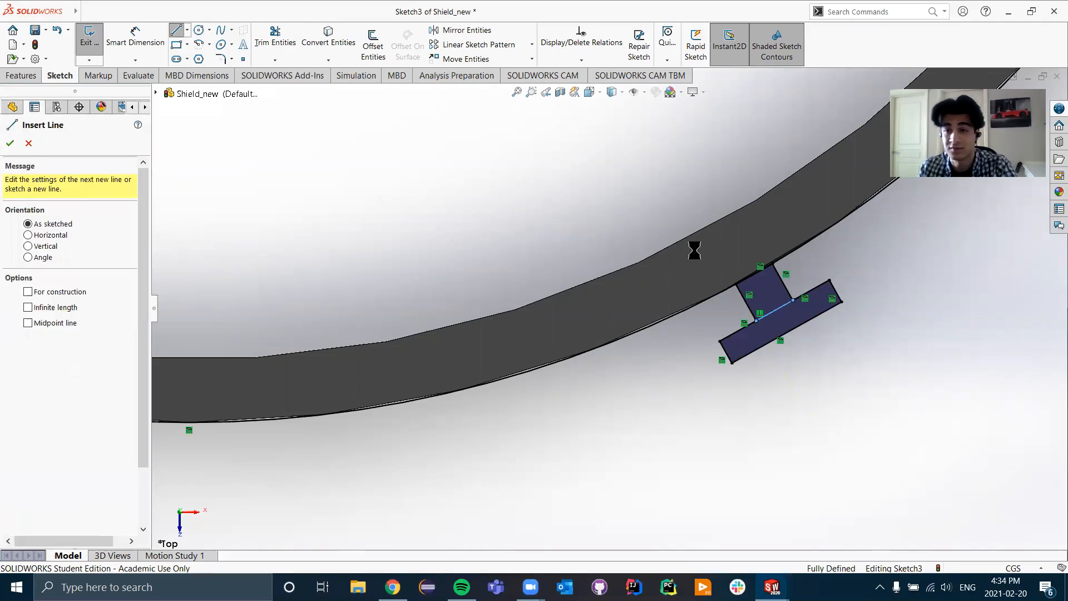
pyautogui.press('Escape')
pyautogui.scroll(-3, 639, 265)
pyautogui.scroll(-1, 622, 272)
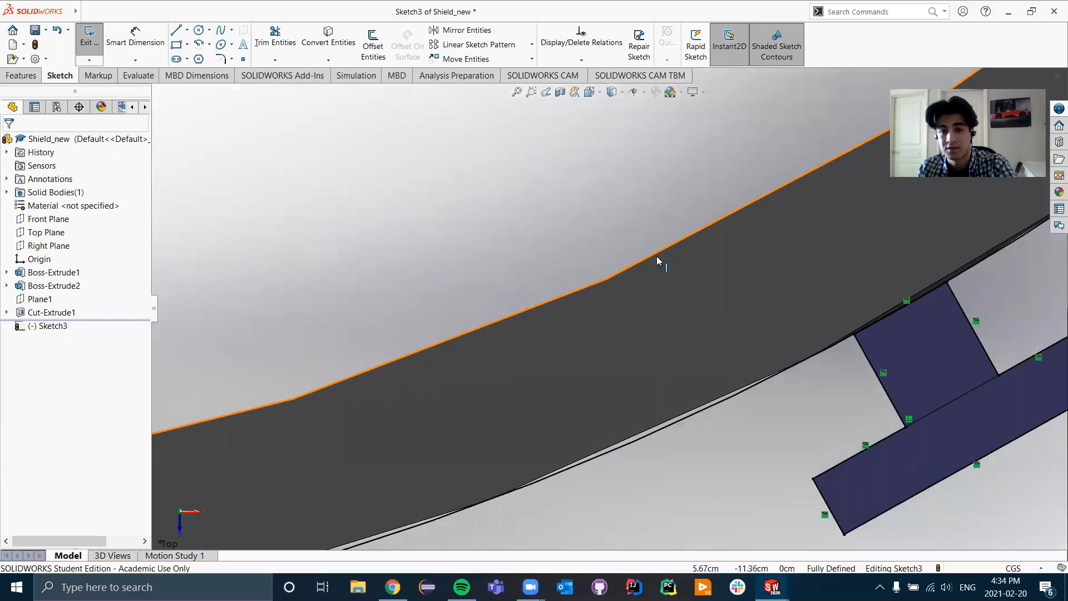
# - Draw a circle centred on the origin and tangent to the line across the front-left tab, with a radius of about 14.25 cm
pyautogui.scroll(5, 622, 236)
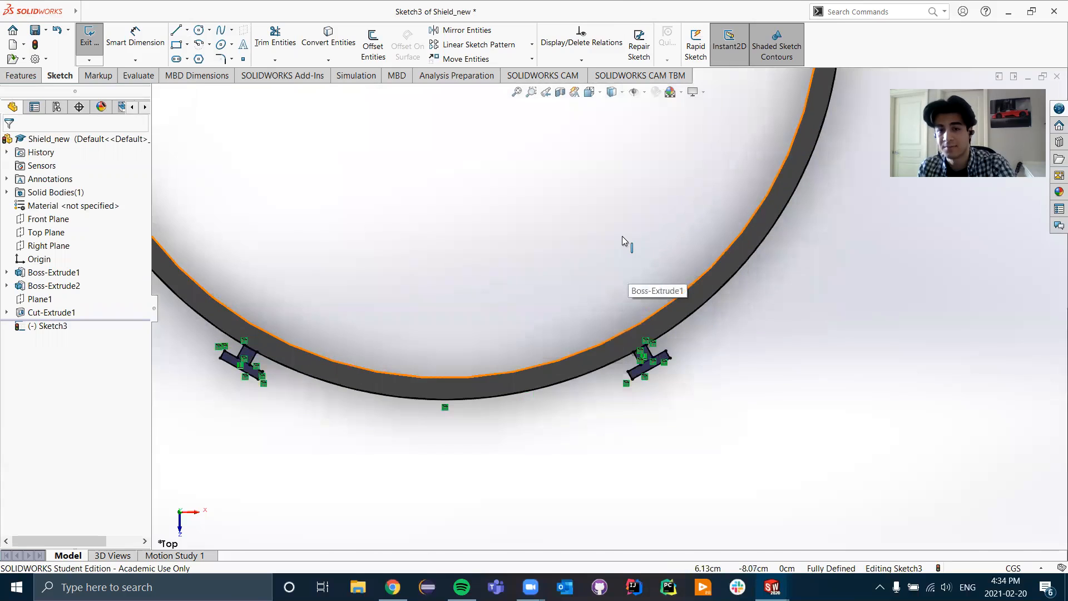
pyautogui.scroll(3, 445, 328)
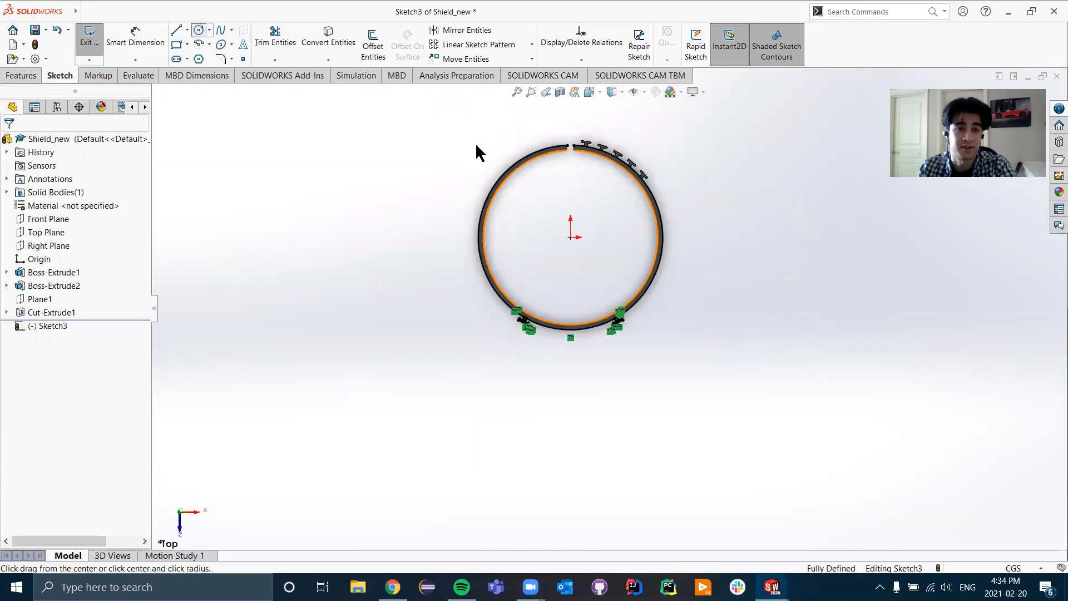
pyautogui.scroll(-1, 473, 144)
pyautogui.click(578, 242)
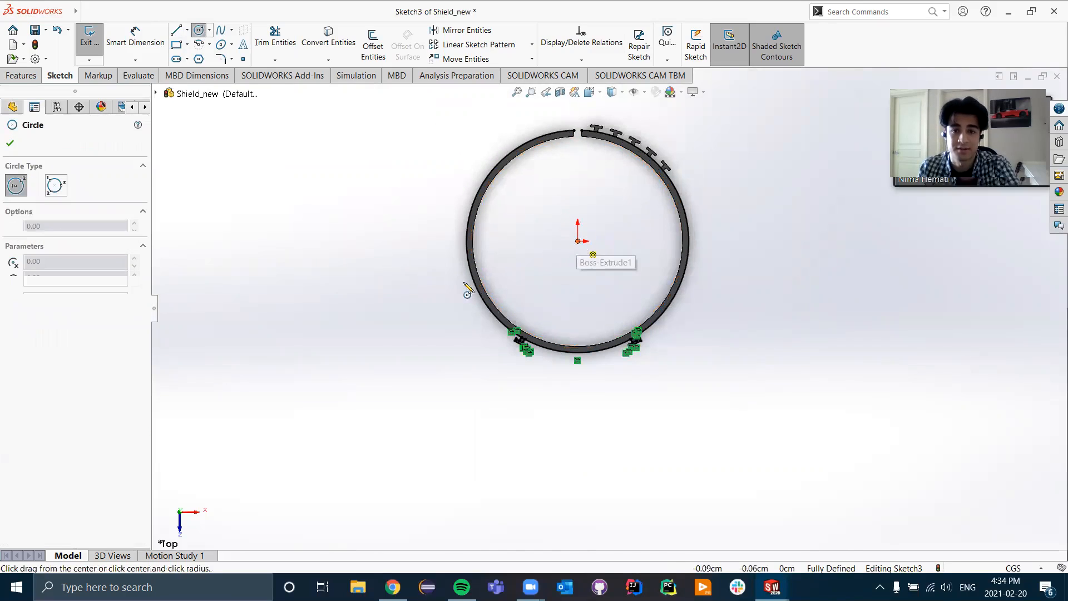
pyautogui.scroll(1, 500, 300)
pyautogui.scroll(-2, 520, 339)
pyautogui.scroll(3, 539, 336)
pyautogui.scroll(-2, 575, 317)
pyautogui.scroll(-10, 590, 329)
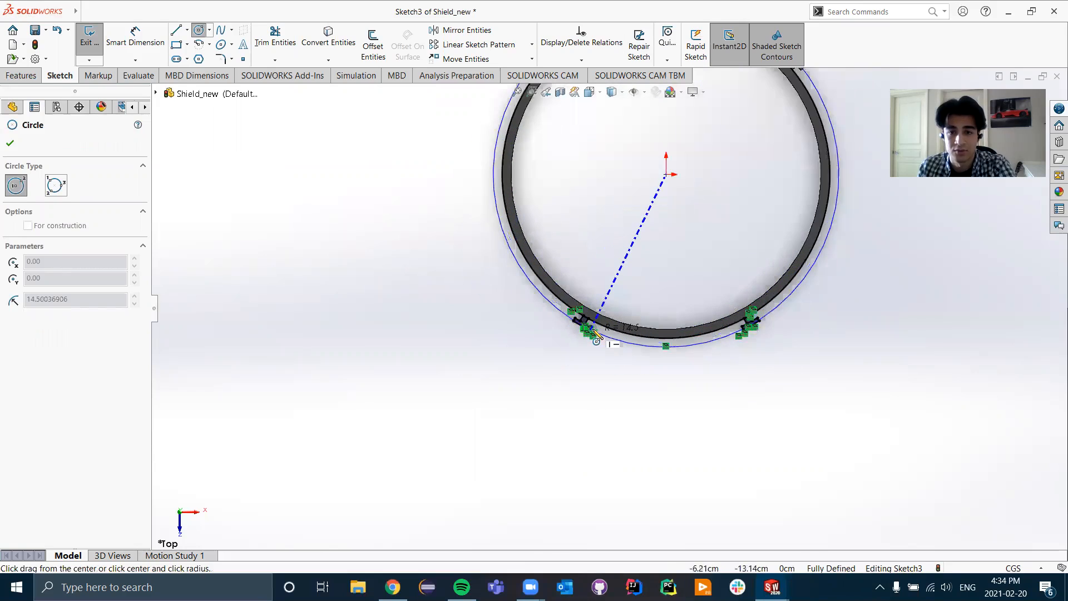
pyautogui.scroll(-1, 604, 340)
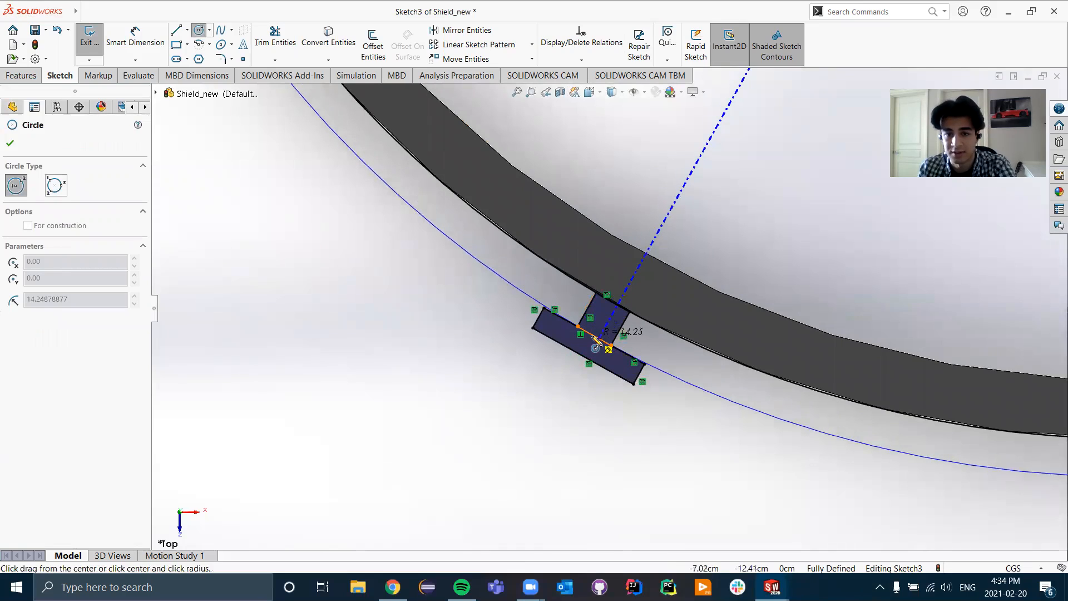
pyautogui.scroll(2, 598, 339)
pyautogui.scroll(-2, 603, 334)
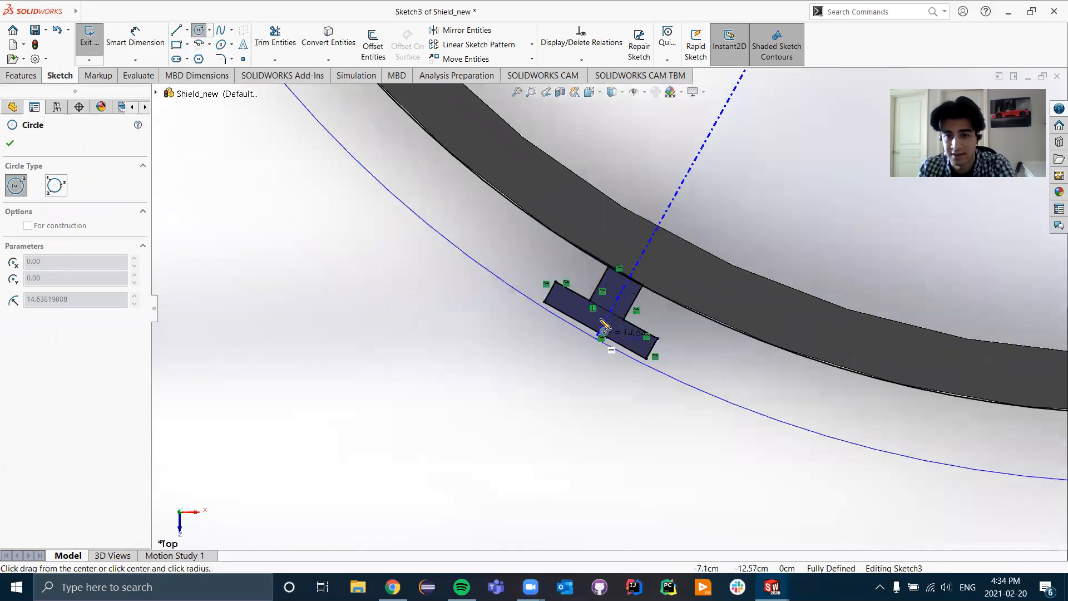
pyautogui.scroll(-3, 604, 329)
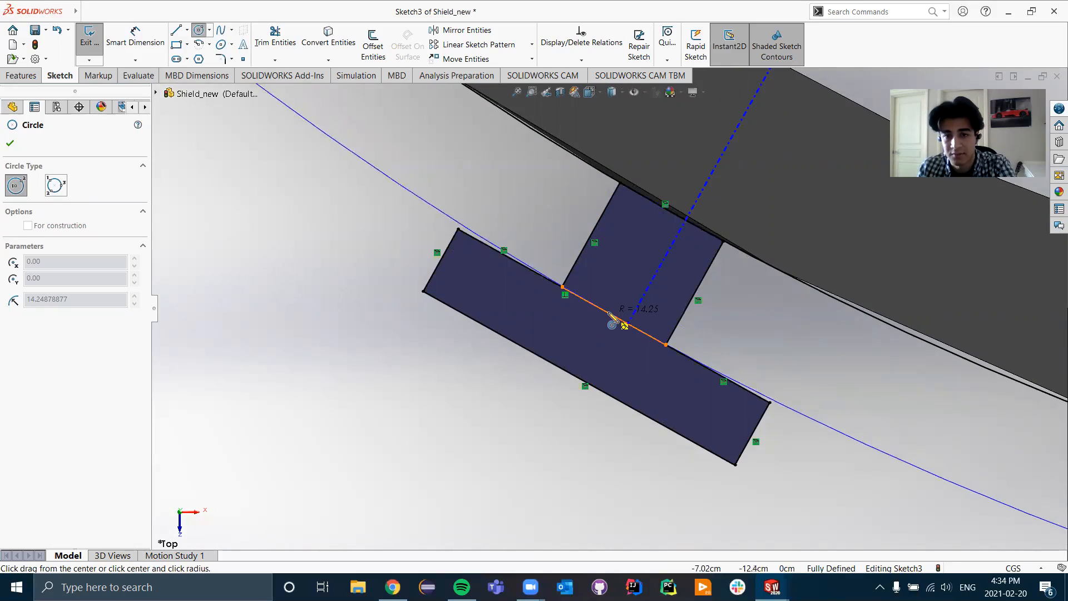
pyautogui.rightClick(607, 313)
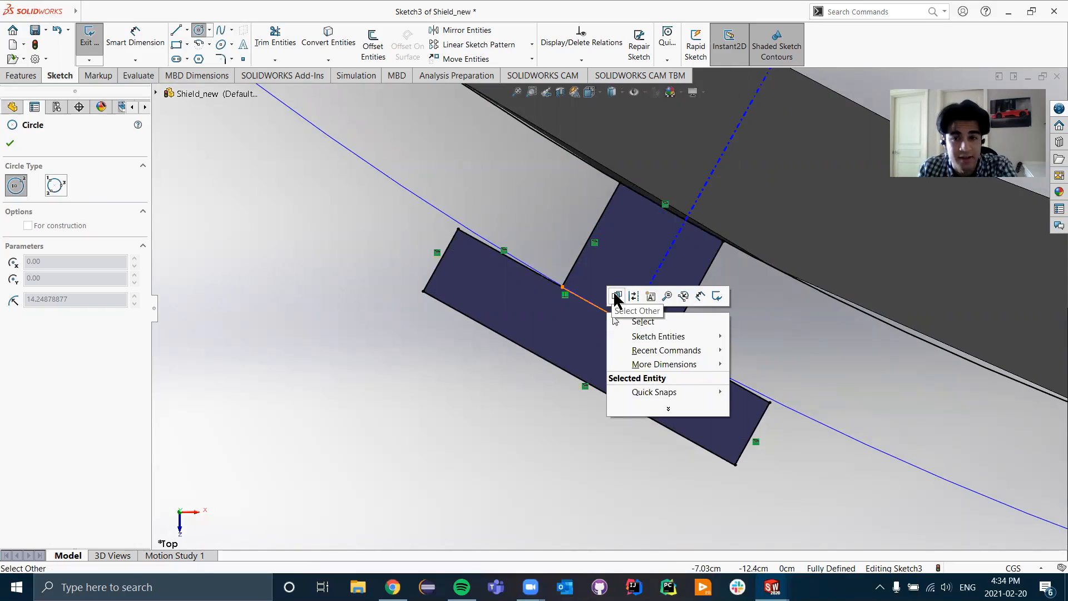
pyautogui.press('Escape')
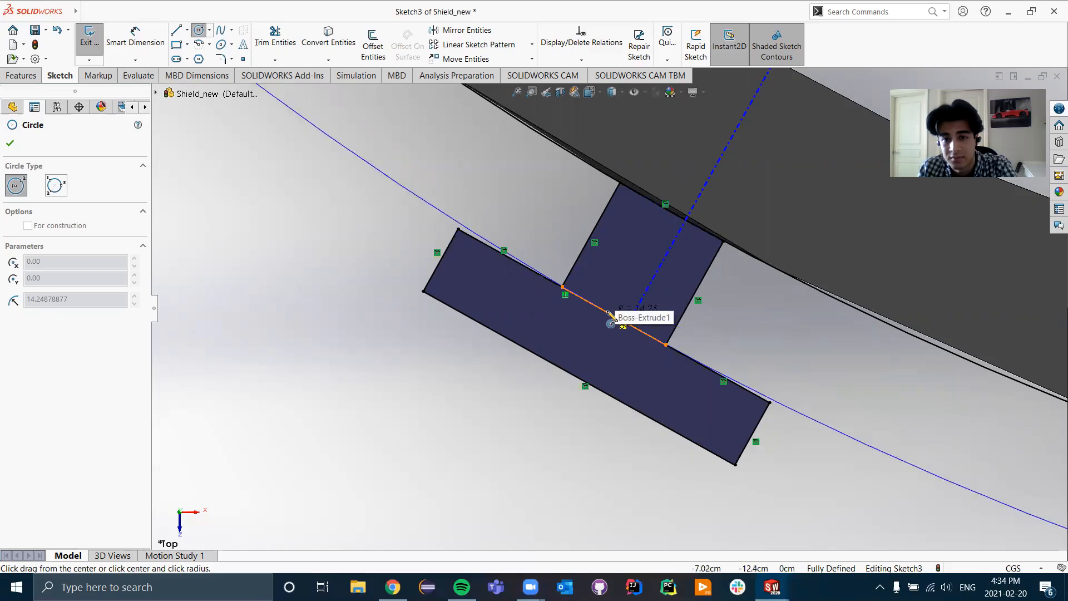
pyautogui.rightClick(610, 315)
pyautogui.press('Escape')
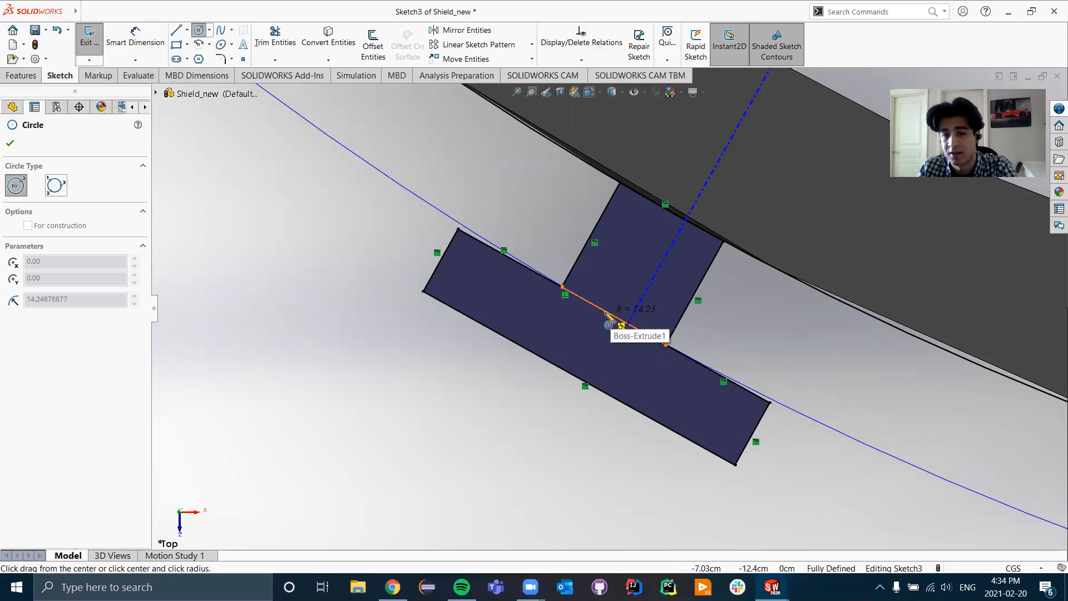
pyautogui.click(609, 316)
pyautogui.scroll(5, 474, 335)
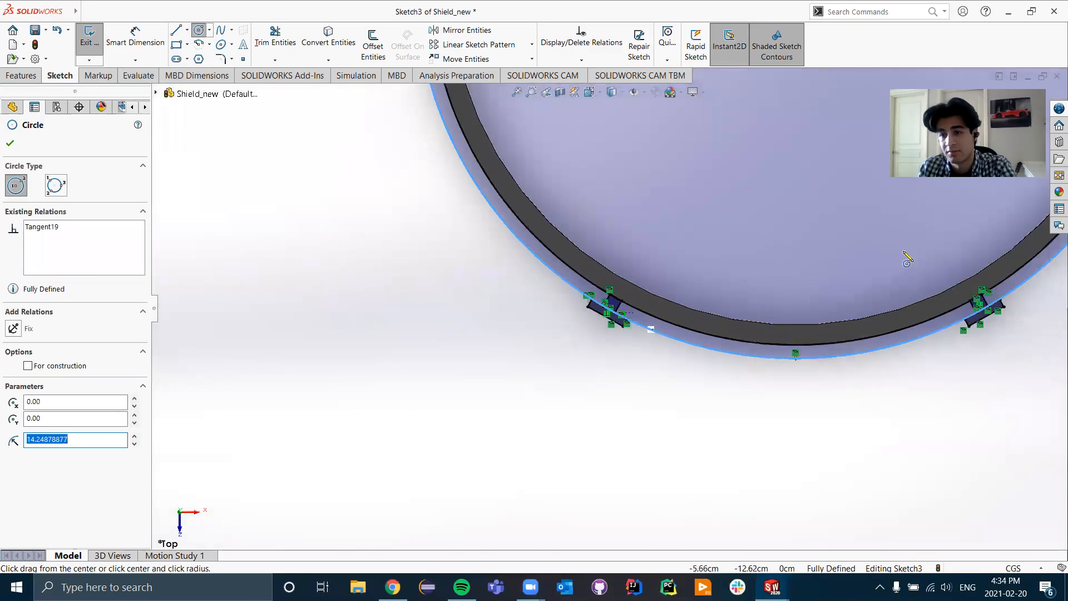
# - Add a tangent relation between the new circle and the line across the front-right T-shaped tab
pyautogui.scroll(-5, 779, 334)
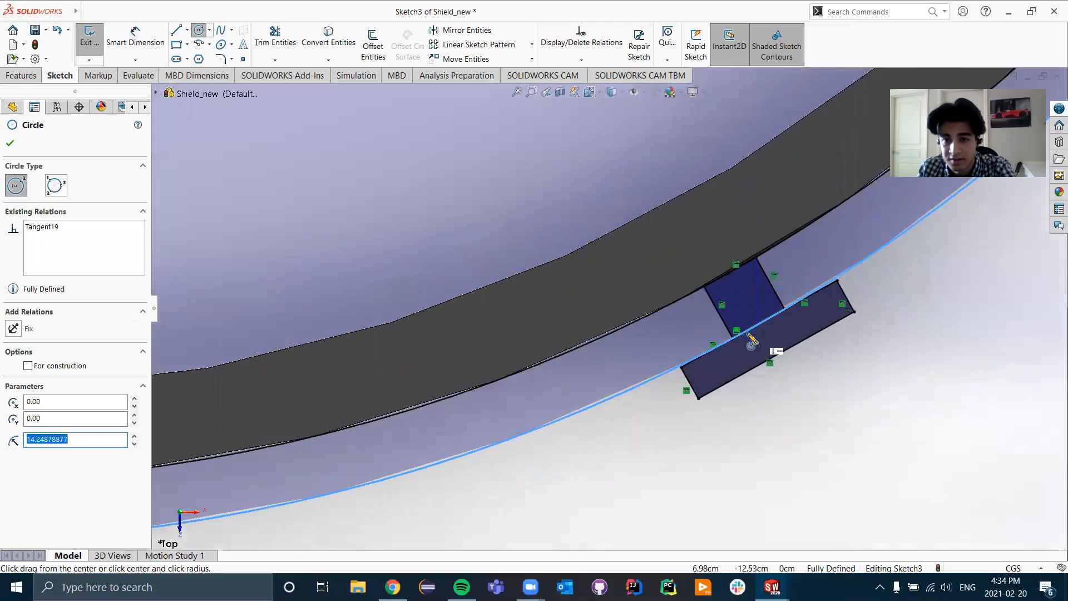
pyautogui.scroll(-5, 751, 340)
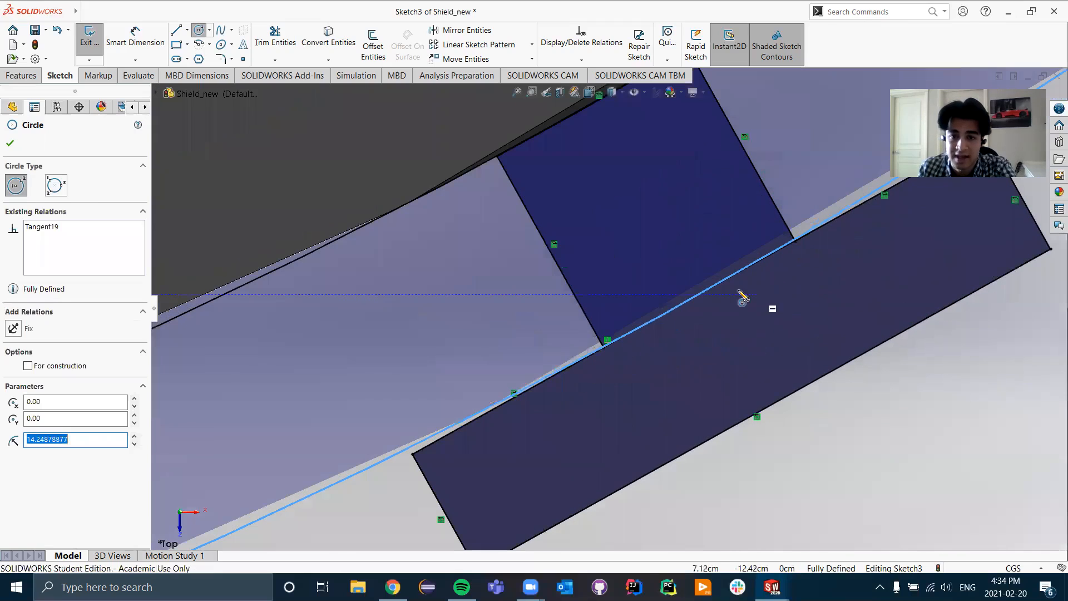
pyautogui.press('Escape')
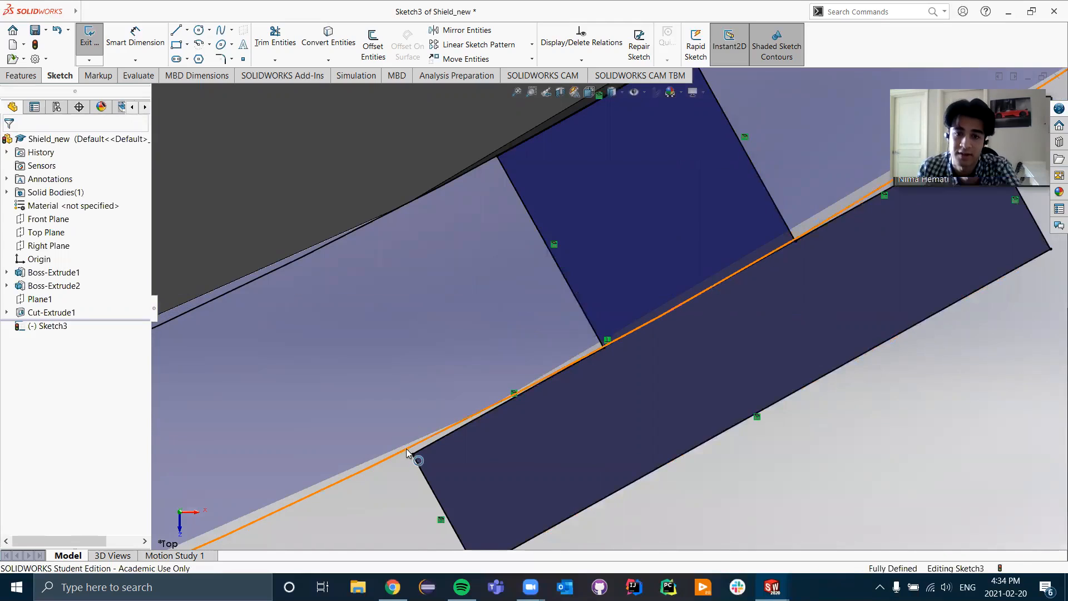
pyautogui.click(683, 309)
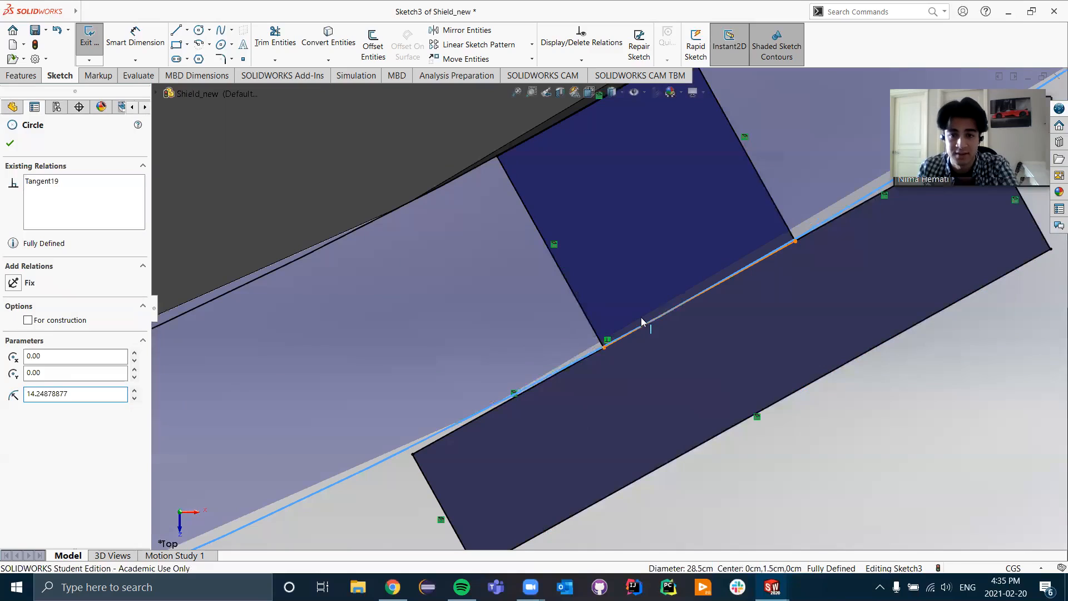
pyautogui.click(489, 358)
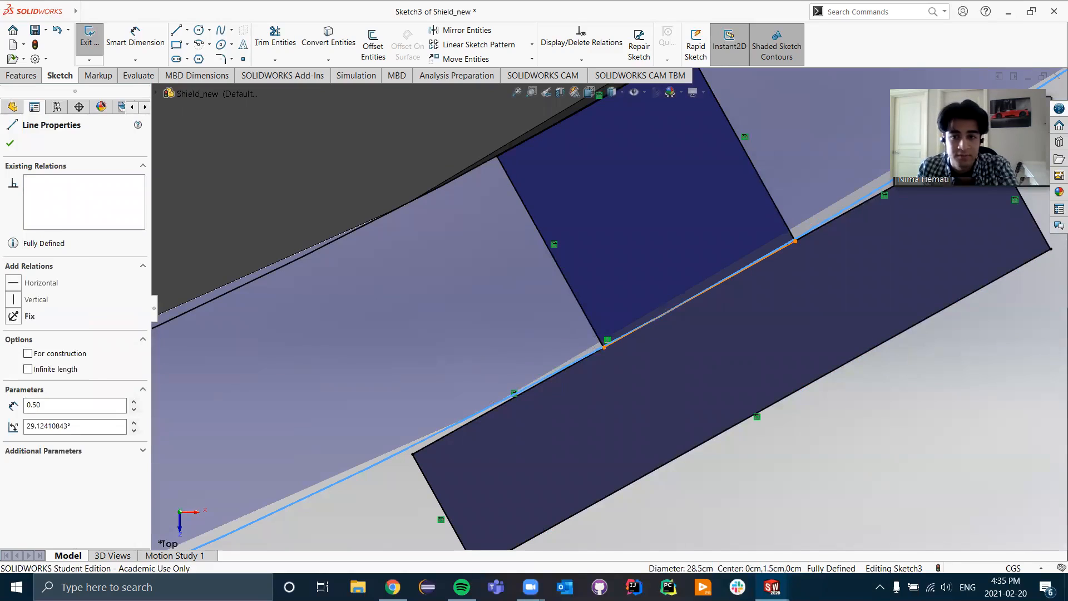
pyautogui.keyDown('ctrl'); pyautogui.click(655, 319); pyautogui.keyUp('ctrl')
pyautogui.click(12, 337)
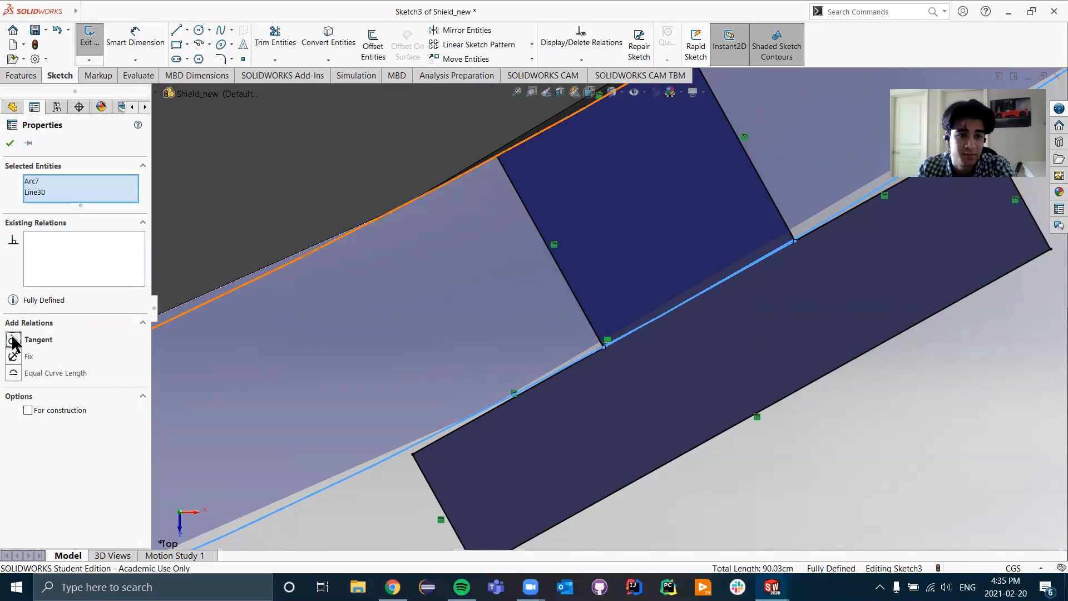
# - Examine how the tangent circle passes through both front T-shaped tabs and how it sits relative to the headband's outer edge
pyautogui.scroll(3, 812, 392)
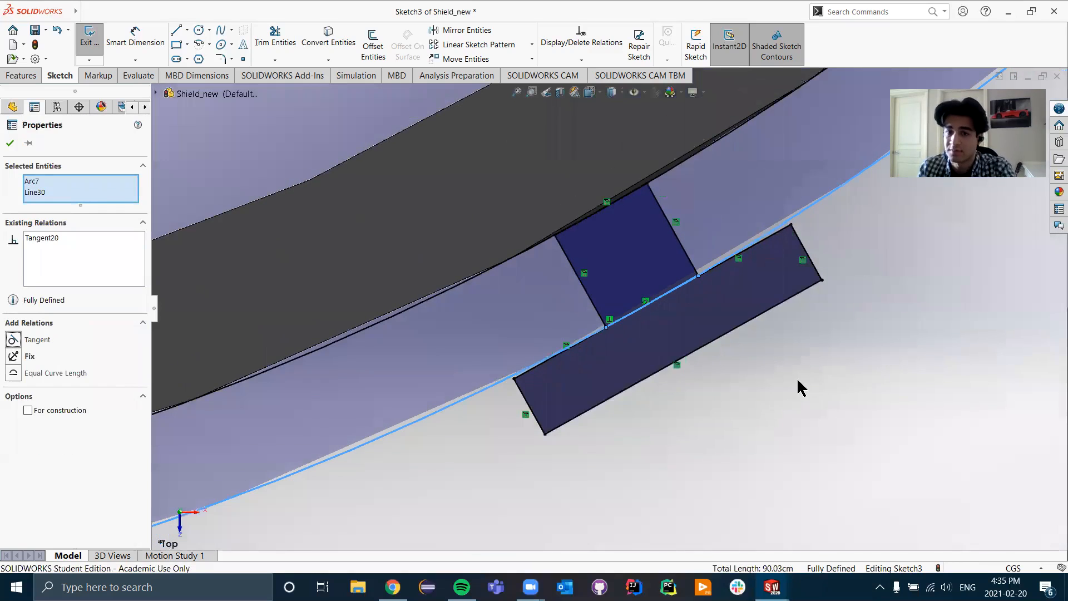
pyautogui.scroll(6, 684, 381)
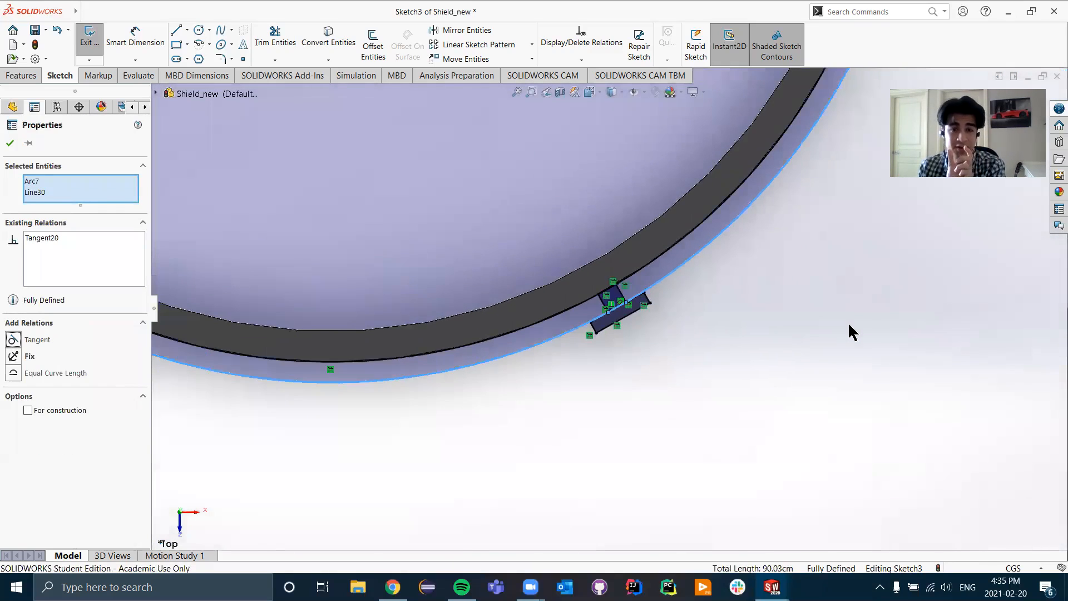
pyautogui.scroll(2, 331, 310)
pyautogui.scroll(-4, 720, 334)
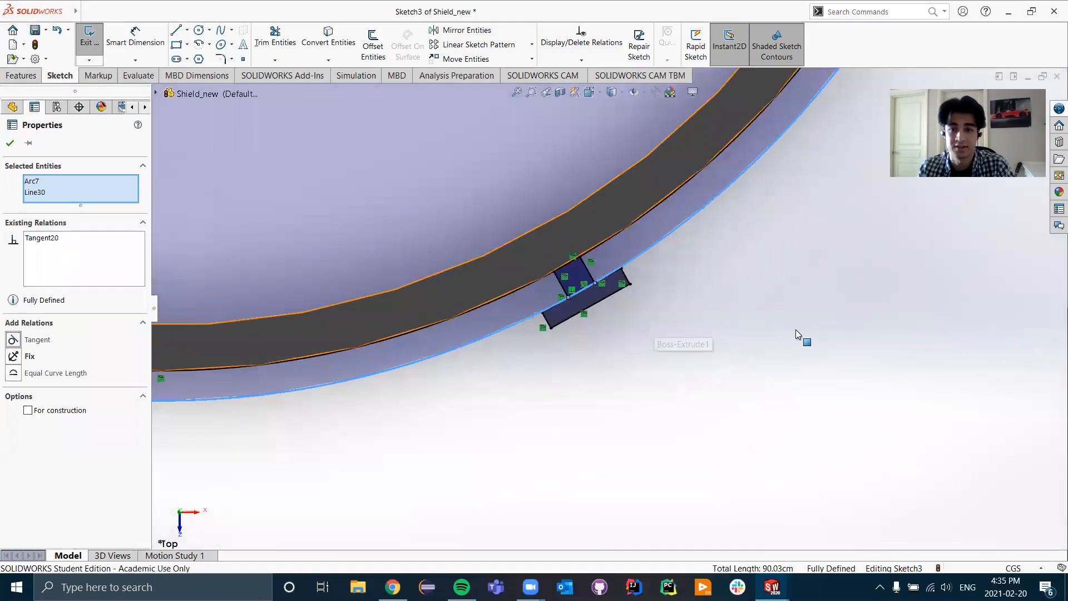
pyautogui.scroll(4, 805, 328)
pyautogui.scroll(-3, 393, 310)
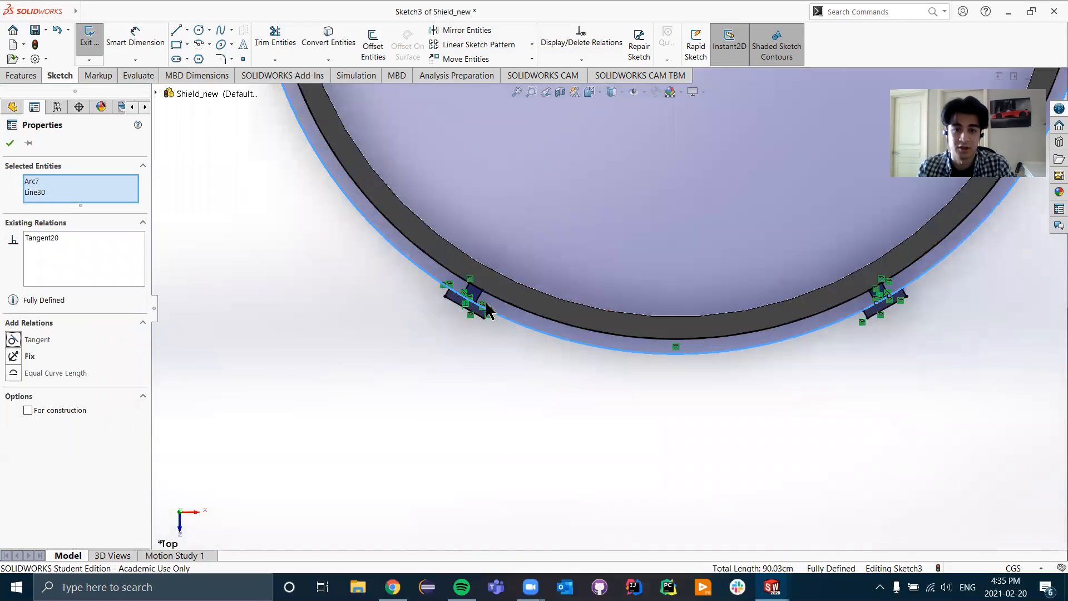
pyautogui.scroll(-5, 433, 310)
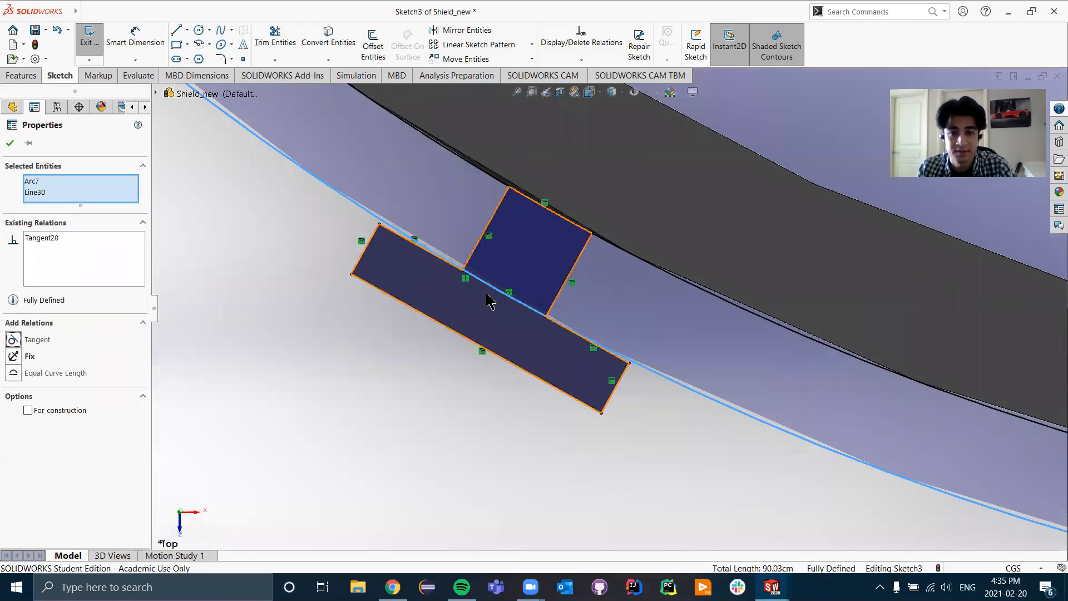
pyautogui.scroll(5, 409, 386)
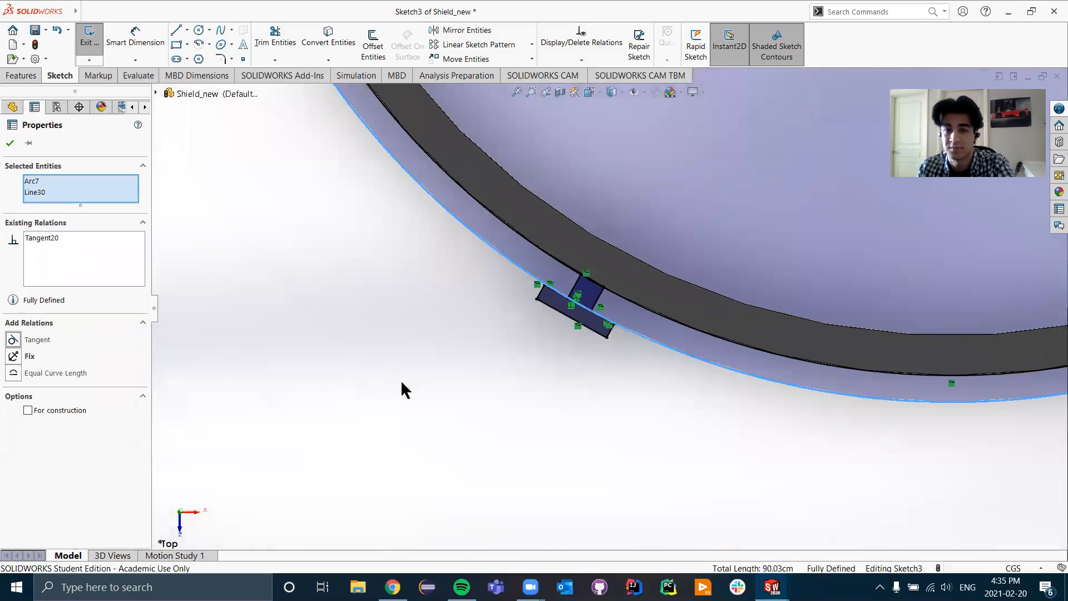
pyautogui.scroll(3, 762, 281)
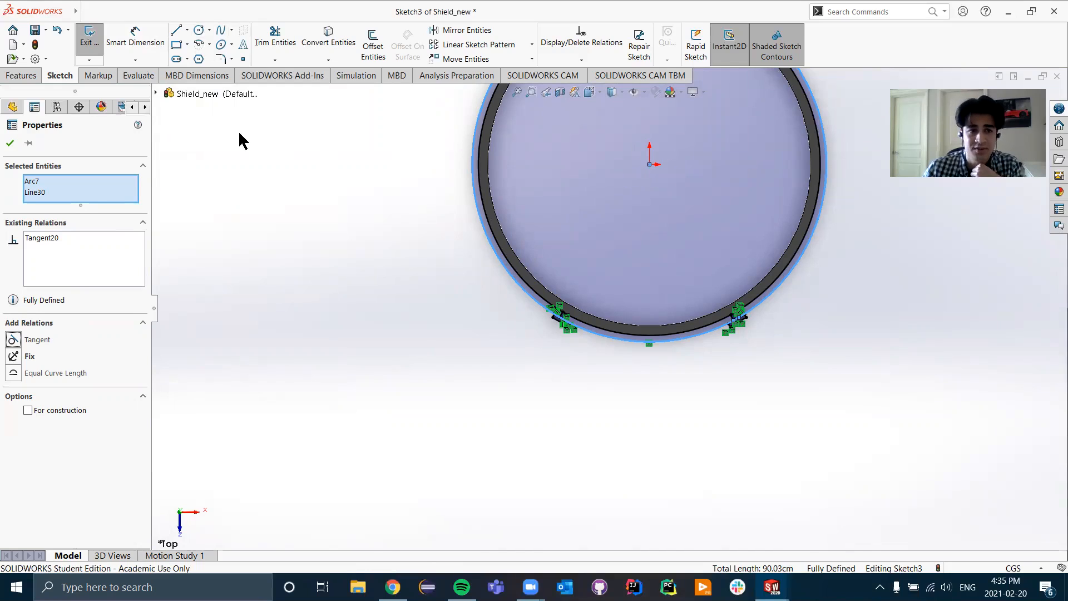
pyautogui.press('Escape')
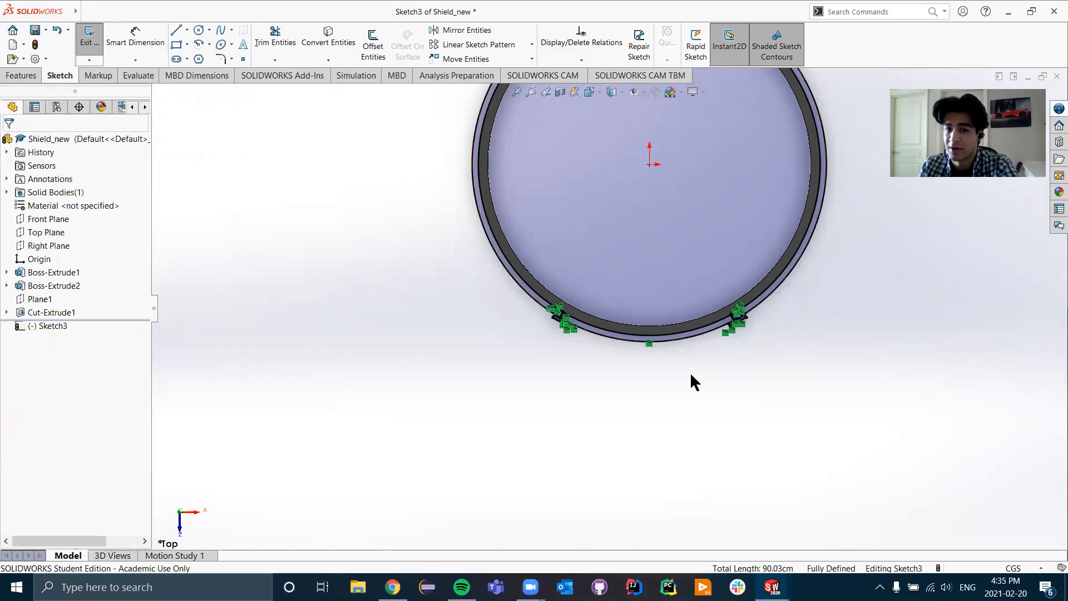
pyautogui.scroll(-2, 692, 371)
pyautogui.scroll(-3, 590, 313)
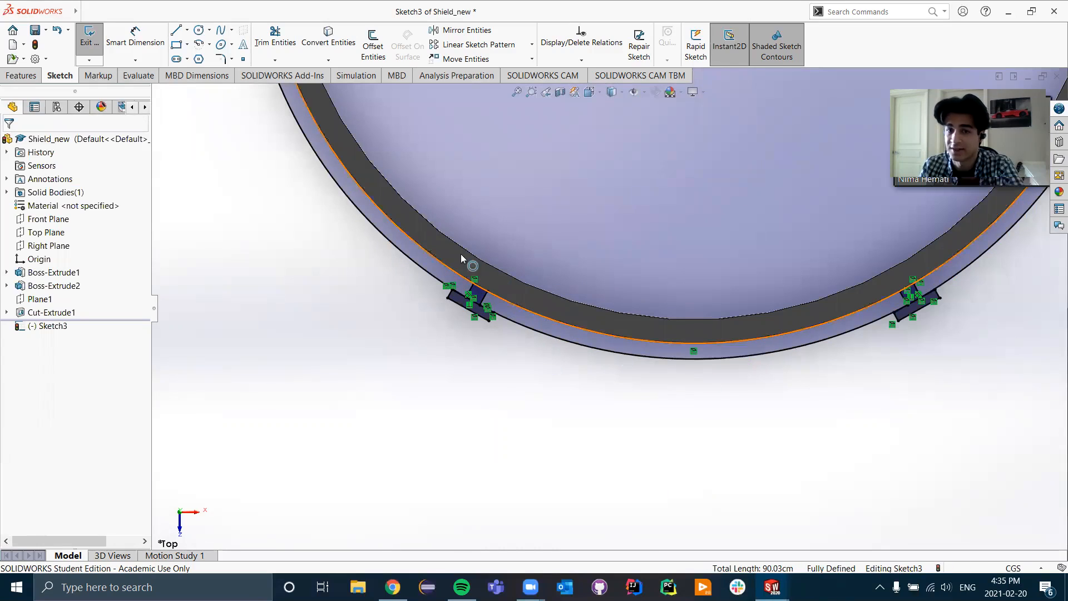
pyautogui.click(623, 340)
pyautogui.click(834, 474)
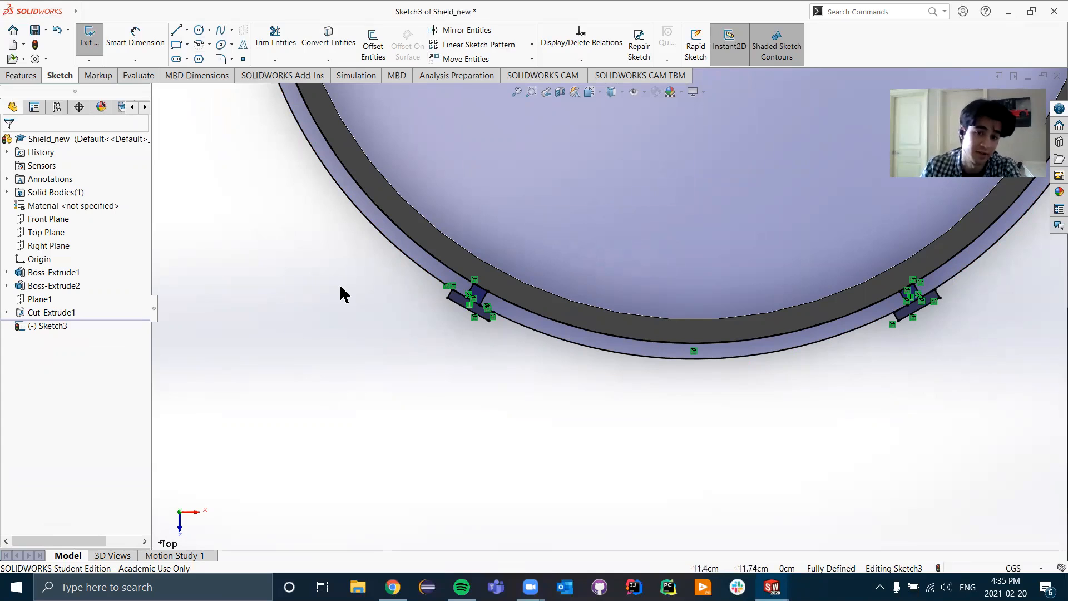
# - Power-trim the long portions of both circles around the sides and back, keeping the front arcs between the two T-shaped tabs
pyautogui.moveTo(311, 308); pyautogui.dragTo(273, 198)
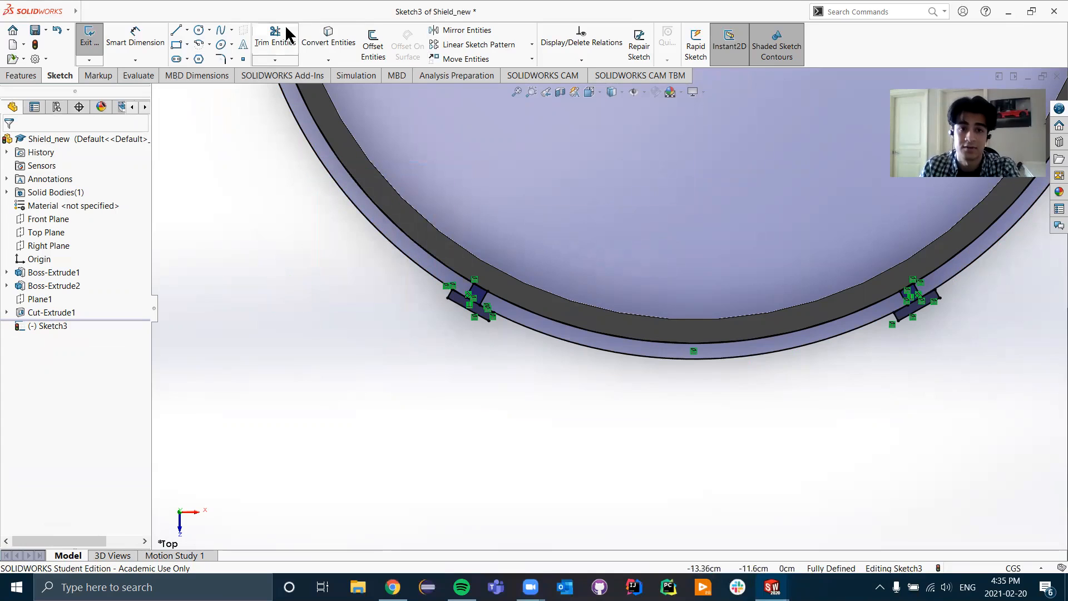
pyautogui.click(273, 38)
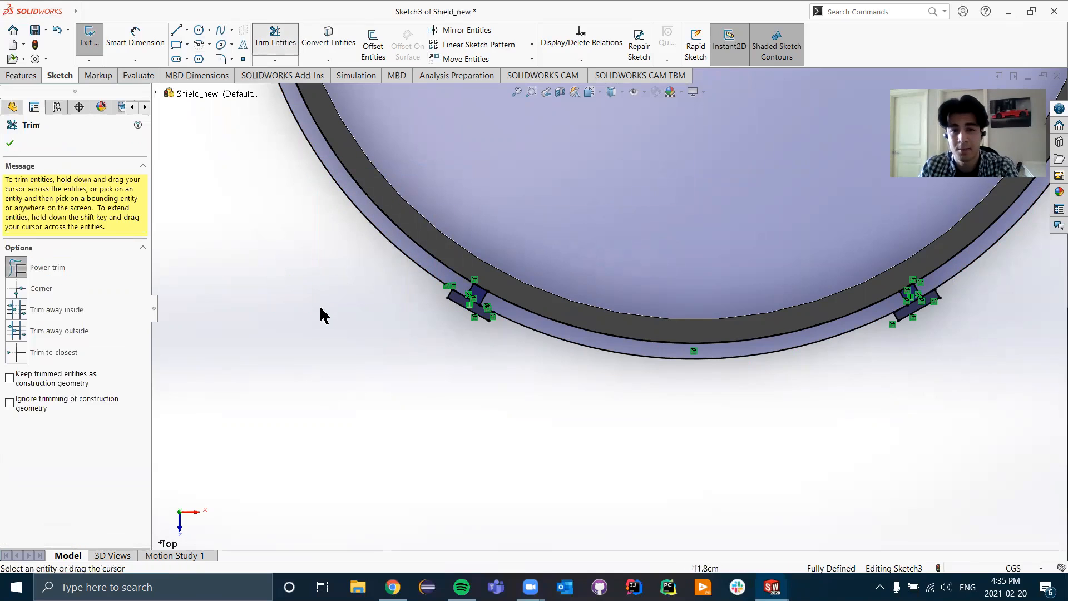
pyautogui.moveTo(428, 167); pyautogui.dragTo(466, 138)
pyautogui.scroll(5, 311, 337)
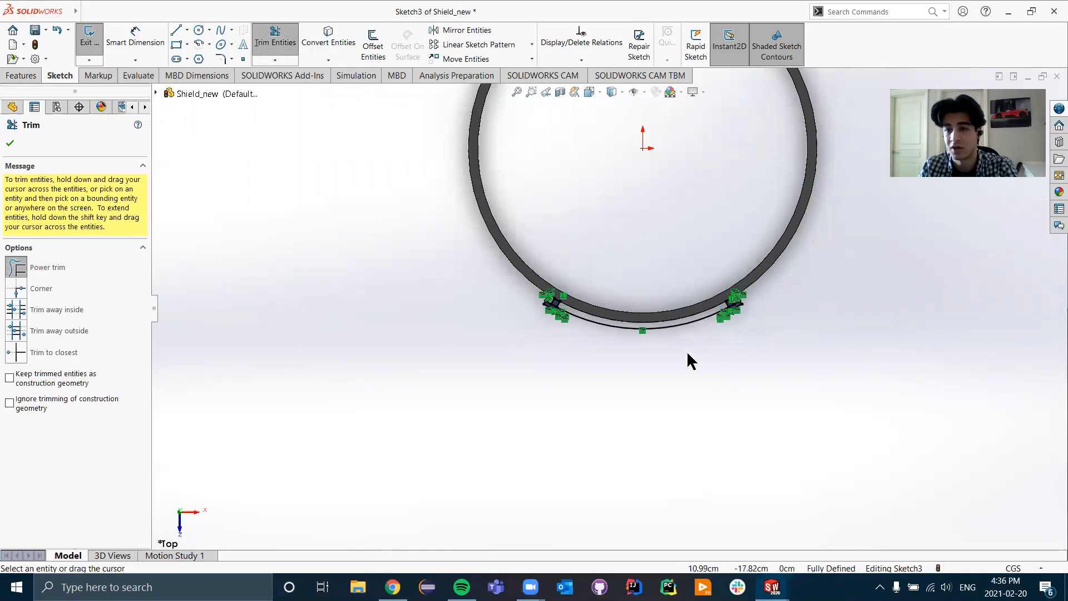
pyautogui.scroll(1, 756, 215)
pyautogui.scroll(2, 605, 356)
pyautogui.scroll(-1, 592, 220)
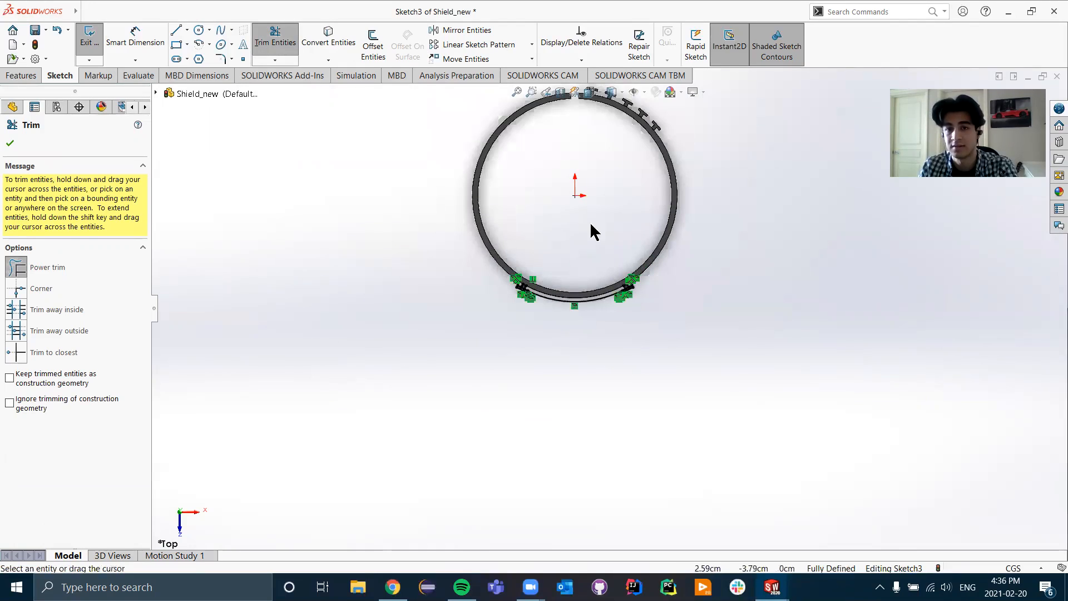
# - Trim away the front-left tab's crossbar outline and the stem edge facing the middle of the headband
pyautogui.scroll(-4, 551, 336)
pyautogui.scroll(-3, 456, 318)
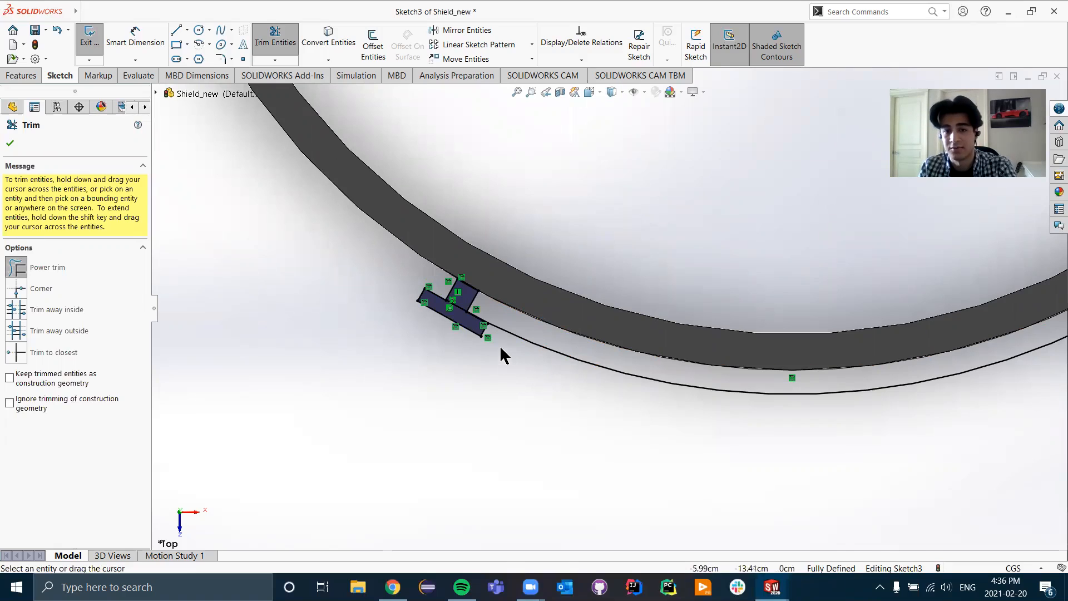
pyautogui.moveTo(427, 289); pyautogui.dragTo(416, 296)
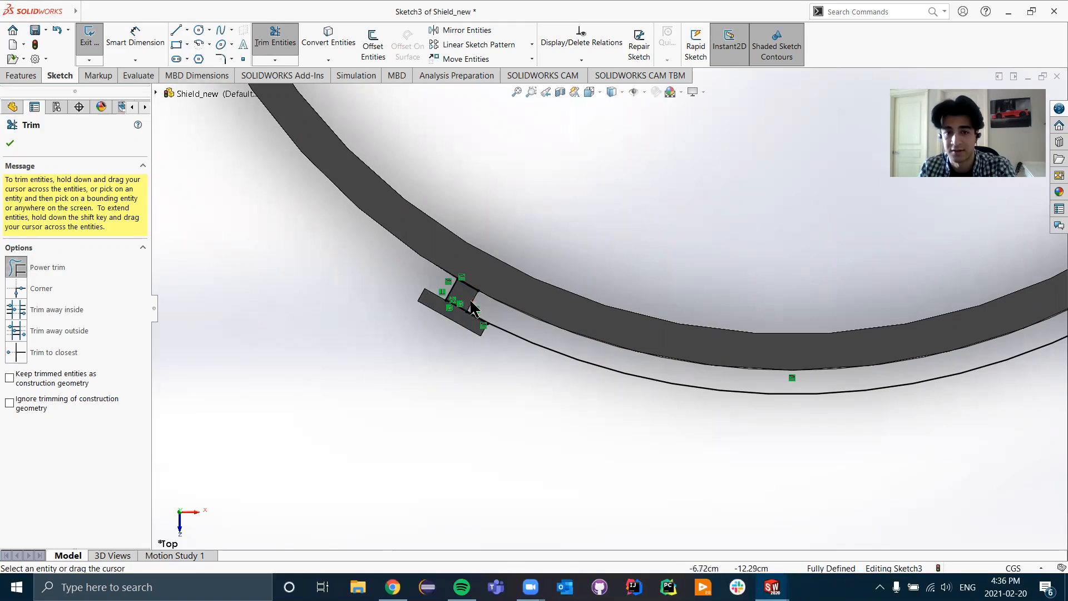
# - Trim away the front-right tab's crossbar outline and the stem edge facing the middle of the headband
pyautogui.scroll(5, 415, 353)
pyautogui.scroll(-5, 907, 328)
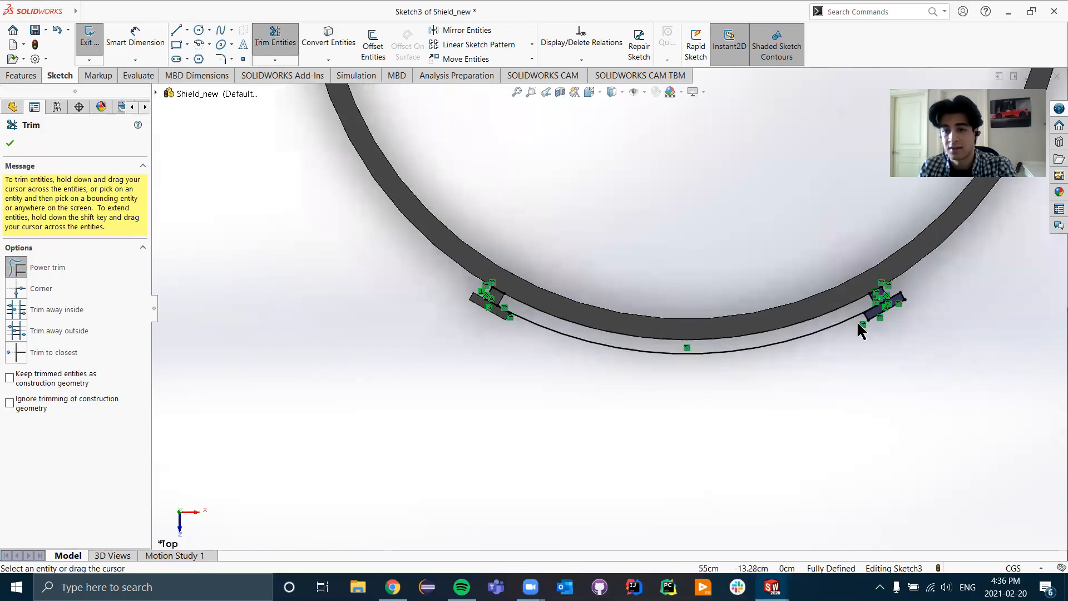
pyautogui.scroll(-2, 908, 327)
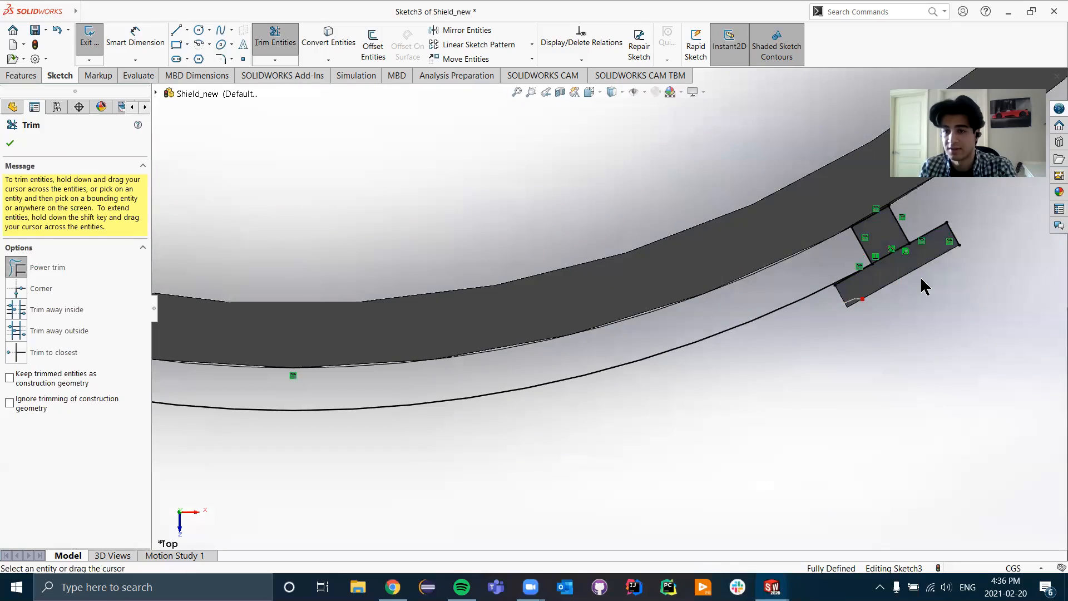
pyautogui.moveTo(940, 261)
pyautogui.mouseDown()
pyautogui.moveTo(955, 236)
pyautogui.moveTo(939, 228)
pyautogui.mouseUp()
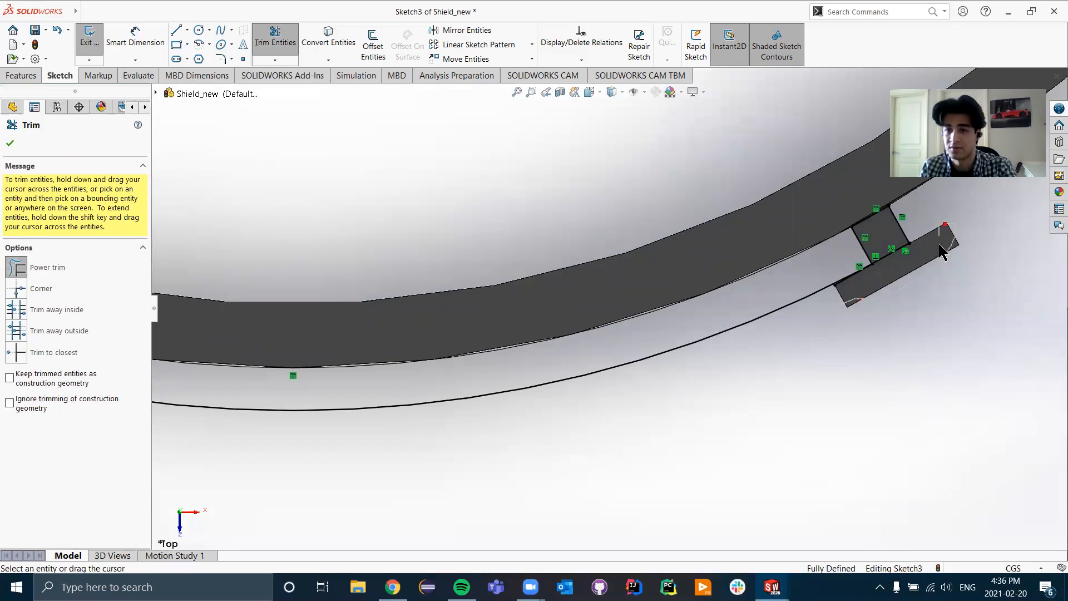
pyautogui.moveTo(847, 254); pyautogui.dragTo(861, 245)
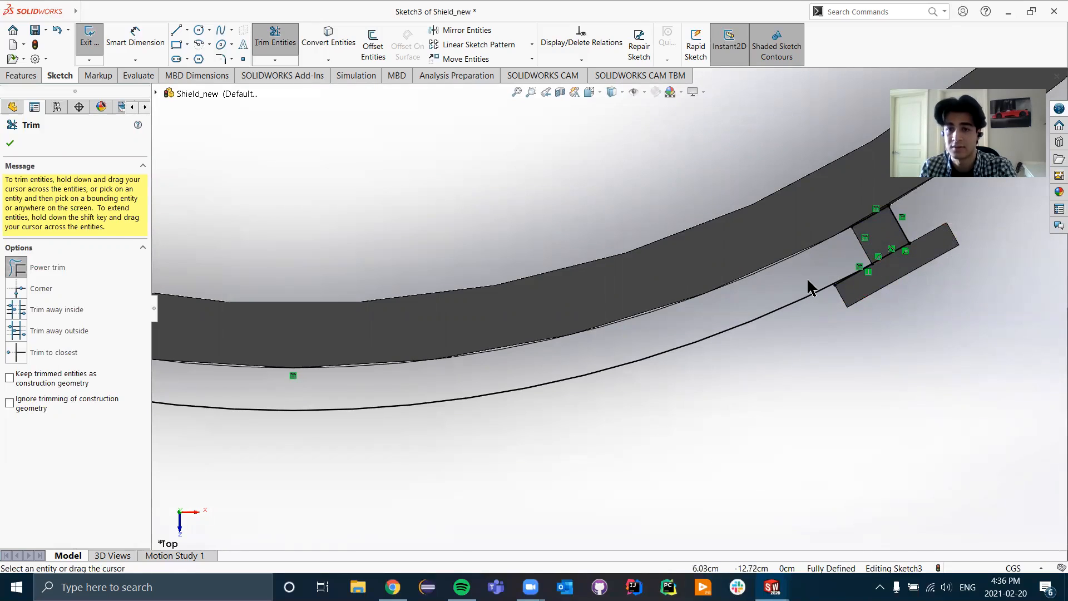
pyautogui.scroll(4, 679, 307)
pyautogui.scroll(-4, 662, 303)
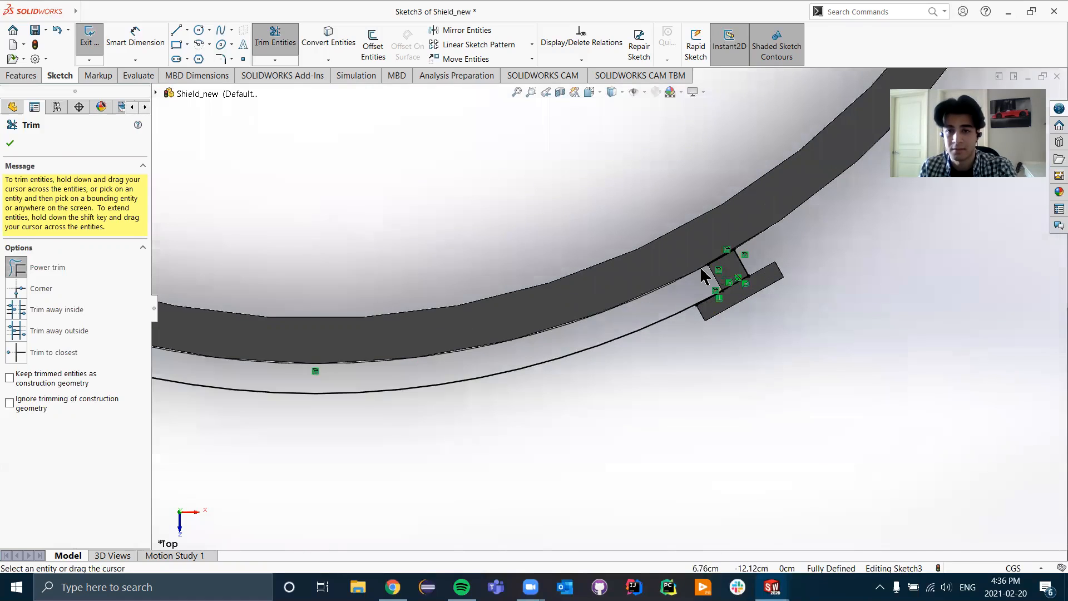
# - Try to delete the short arc at the base of the front-right tab's stem, along the headband's outer edge
pyautogui.scroll(-5, 702, 275)
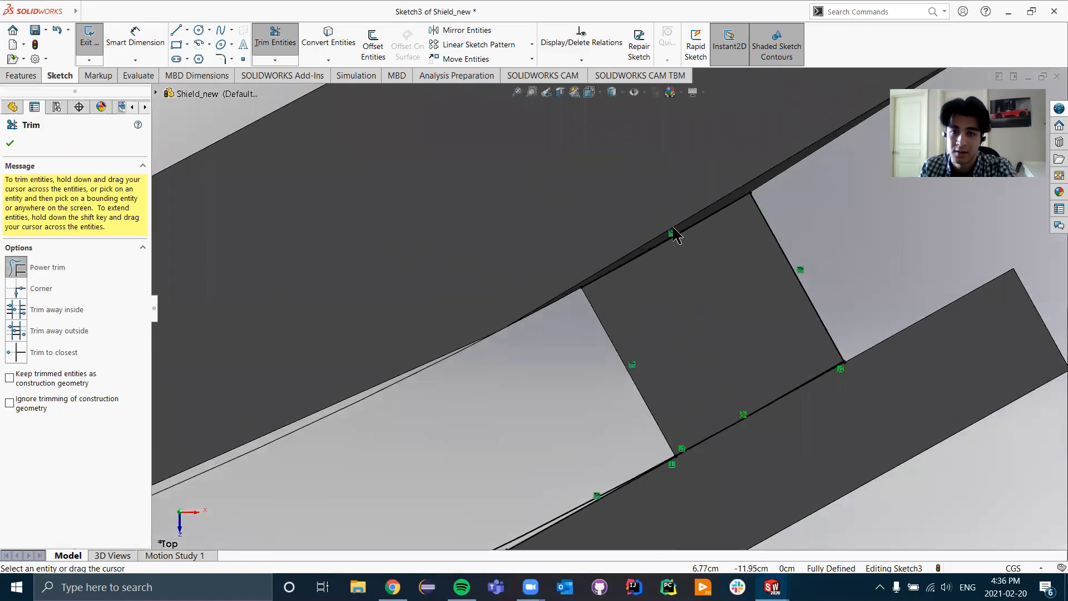
pyautogui.press('Escape')
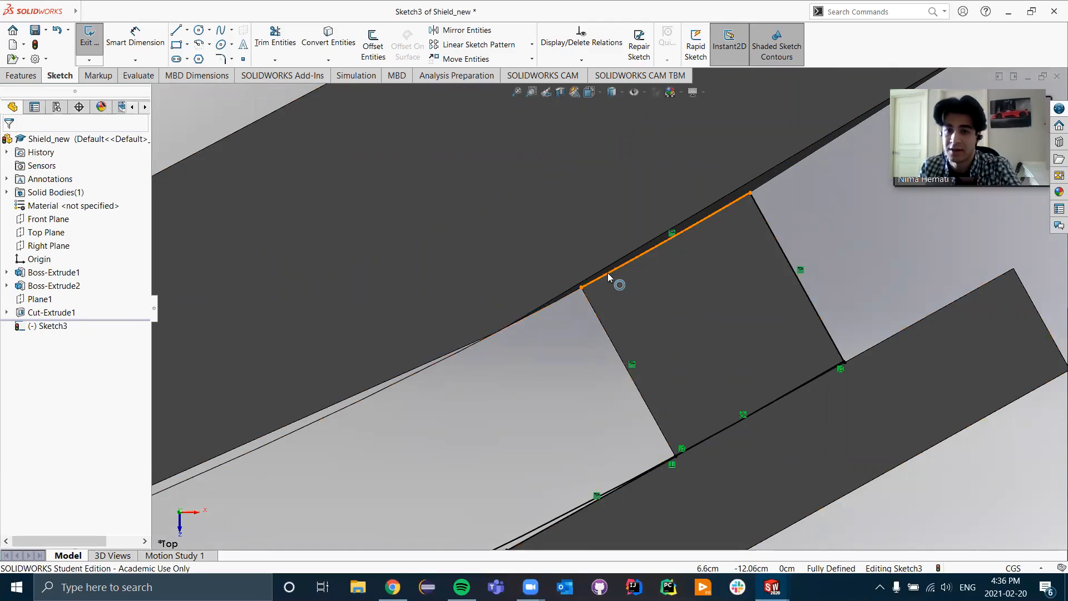
pyautogui.press('Delete')
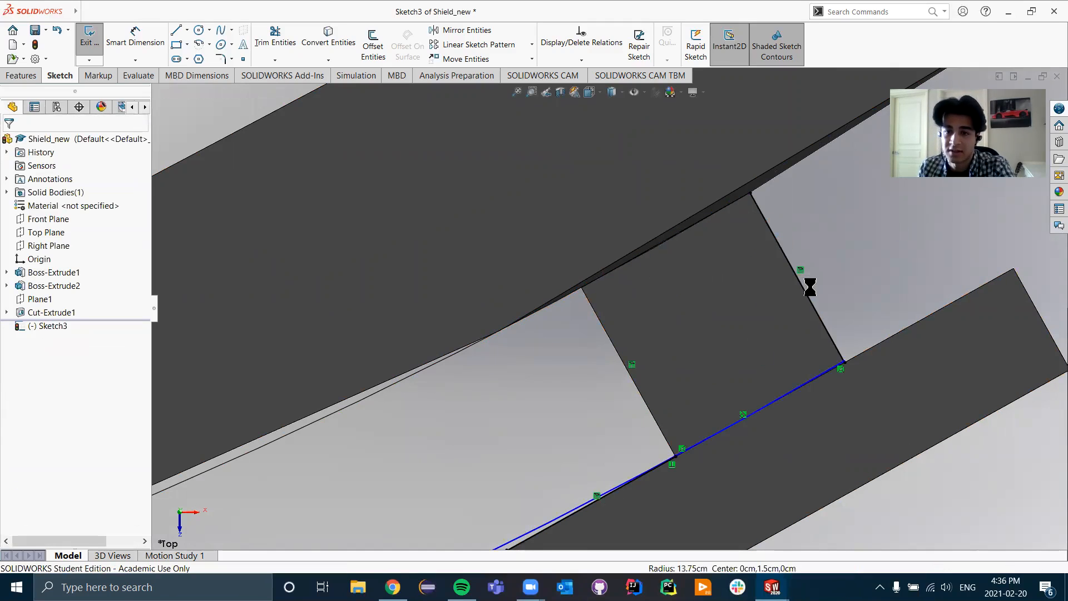
pyautogui.scroll(-1, 804, 298)
pyautogui.scroll(1, 804, 296)
pyautogui.hotkey('ctrl', 'z')
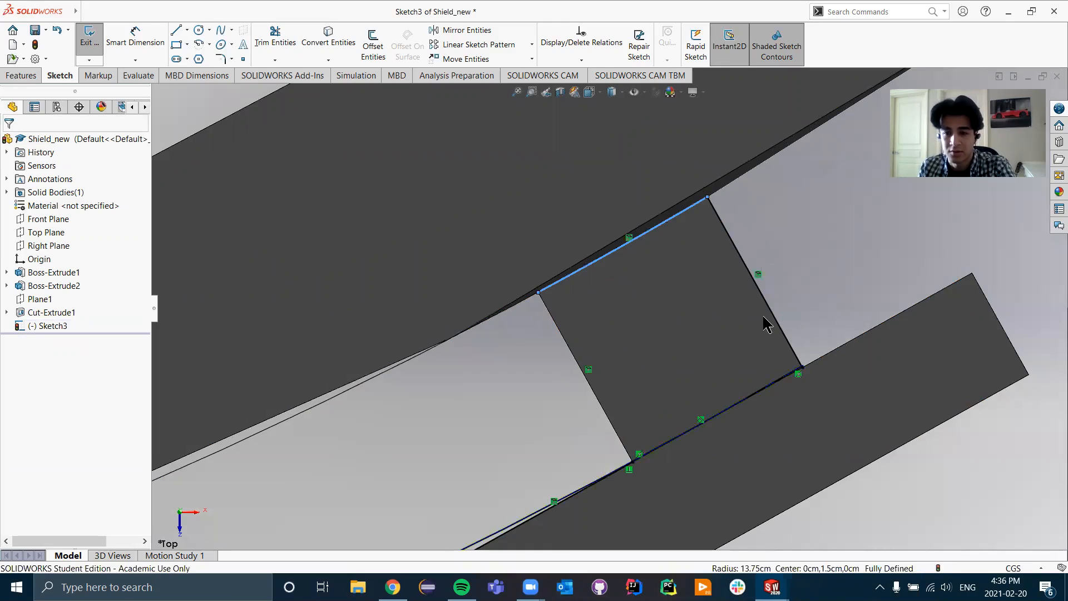
# - Finish editing the shield profile sketch and return to the part
pyautogui.scroll(-4, 691, 306)
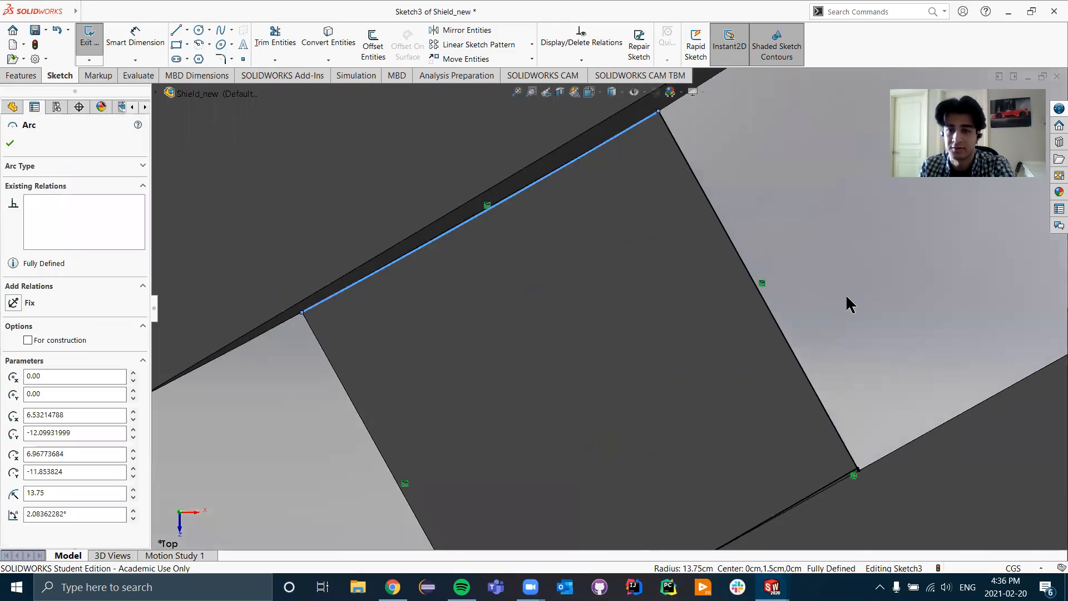
pyautogui.scroll(8, 848, 305)
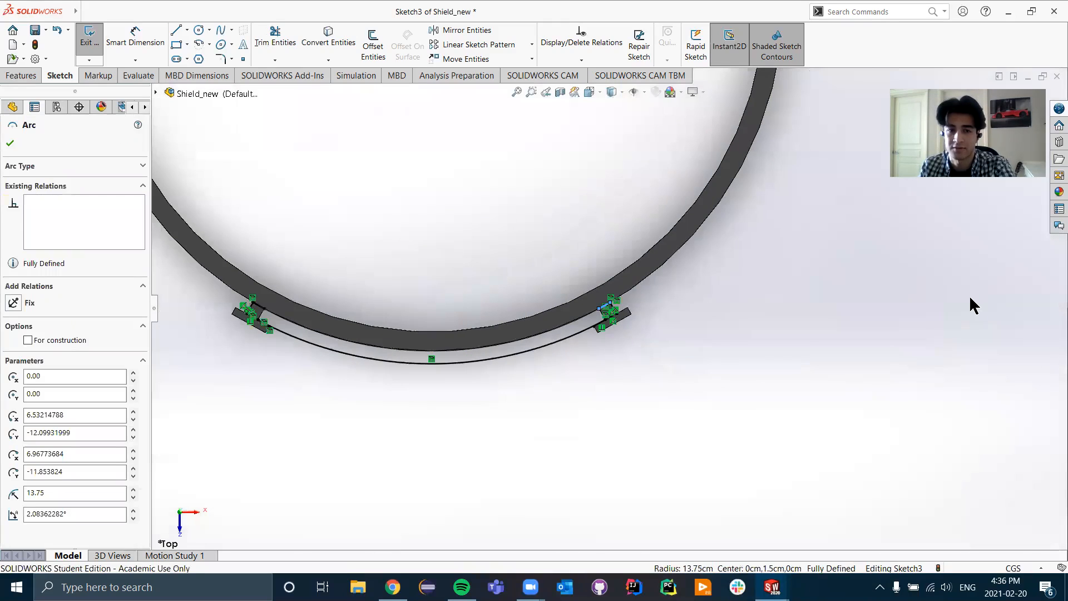
pyautogui.click(85, 44)
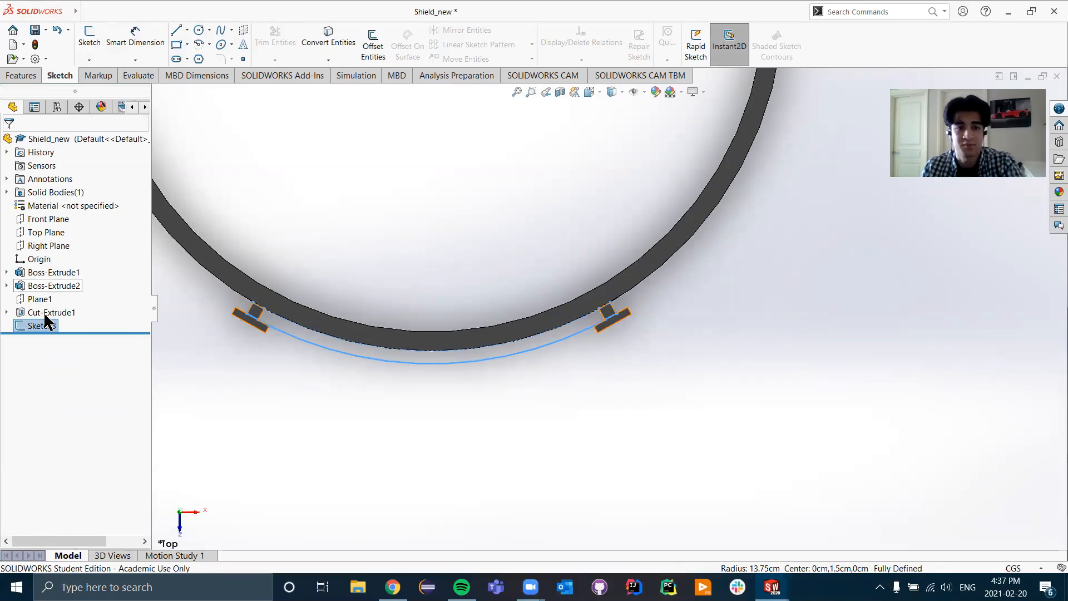
# - Hide the headband body (Boss-Extrude1) and the T-shaped tab bodies (Boss-Extrude2) so that only the shield sketch is displayed
pyautogui.click(42, 282)
pyautogui.keyDown('ctrl'); pyautogui.click(43, 273); pyautogui.keyUp('ctrl')
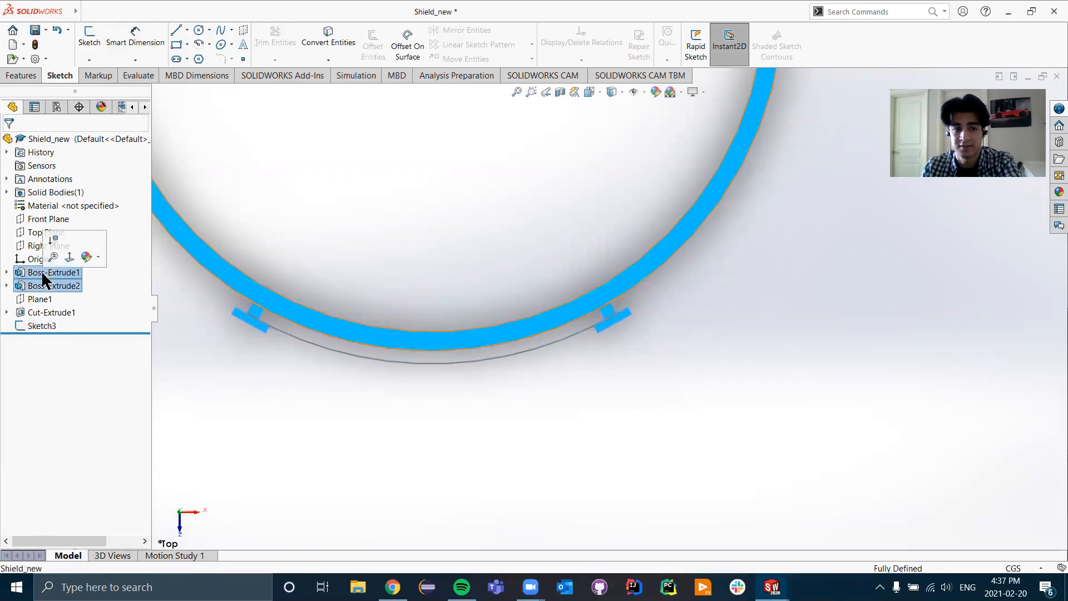
pyautogui.rightClick(43, 273)
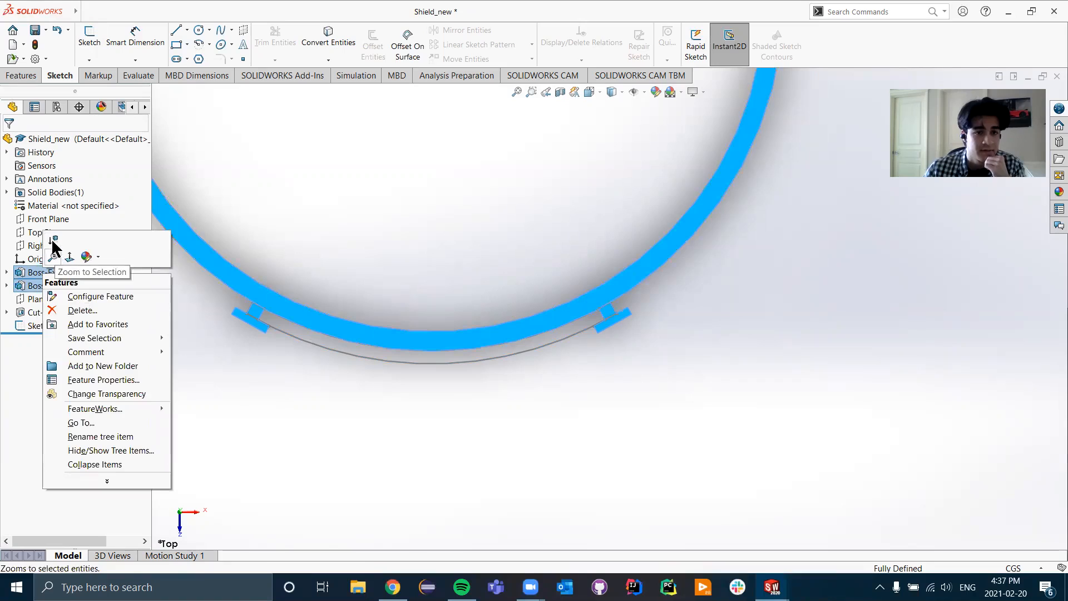
pyautogui.click(54, 257)
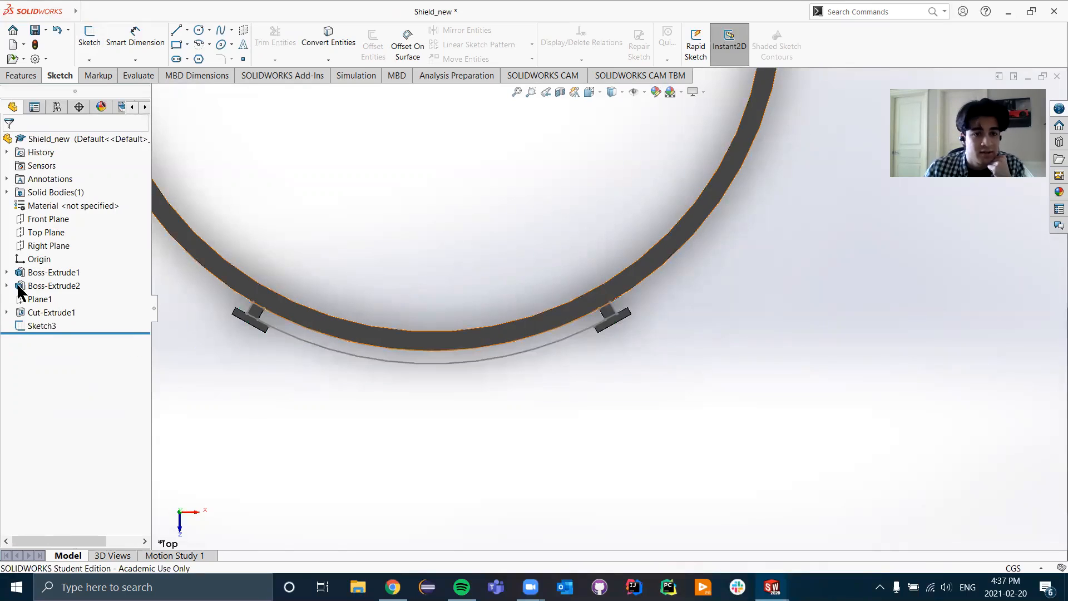
pyautogui.rightClick(52, 272)
pyautogui.click(64, 260)
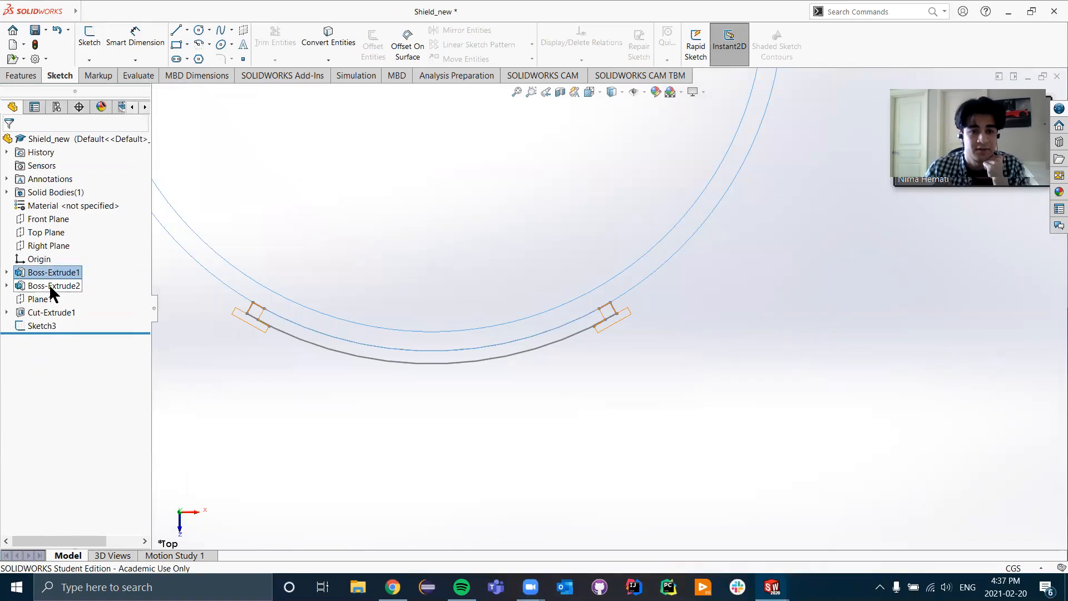
pyautogui.rightClick(52, 288)
pyautogui.click(60, 270)
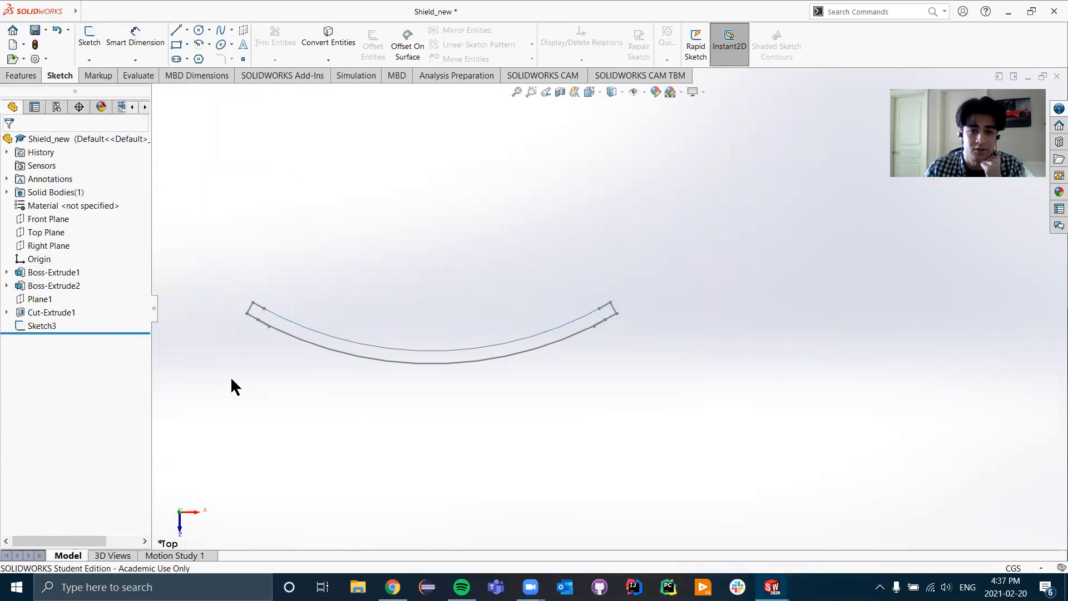
pyautogui.click(26, 72)
pyautogui.click(96, 52)
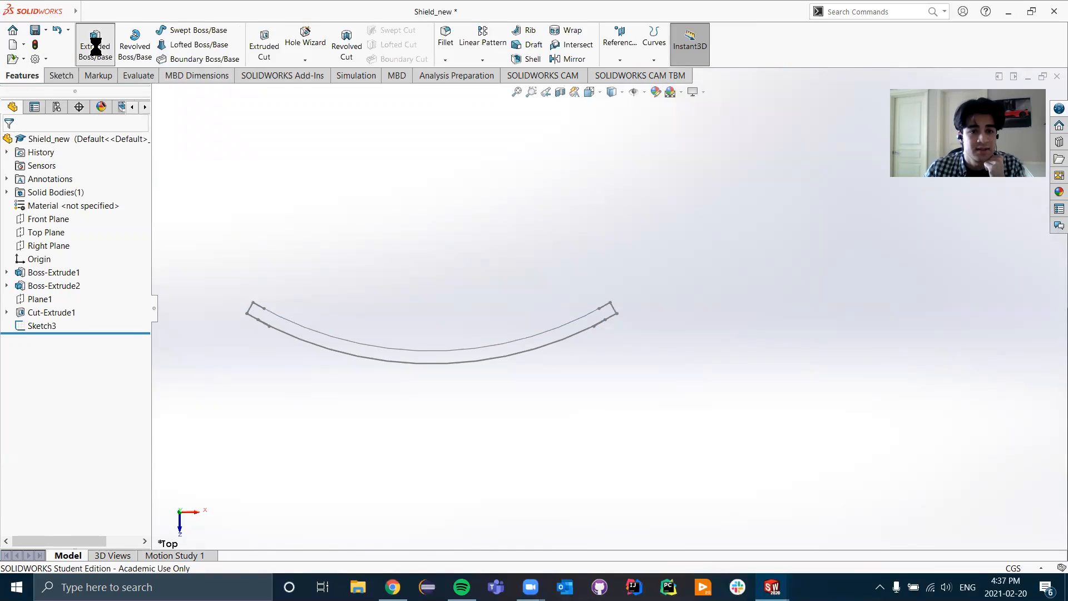
pyautogui.click(275, 332)
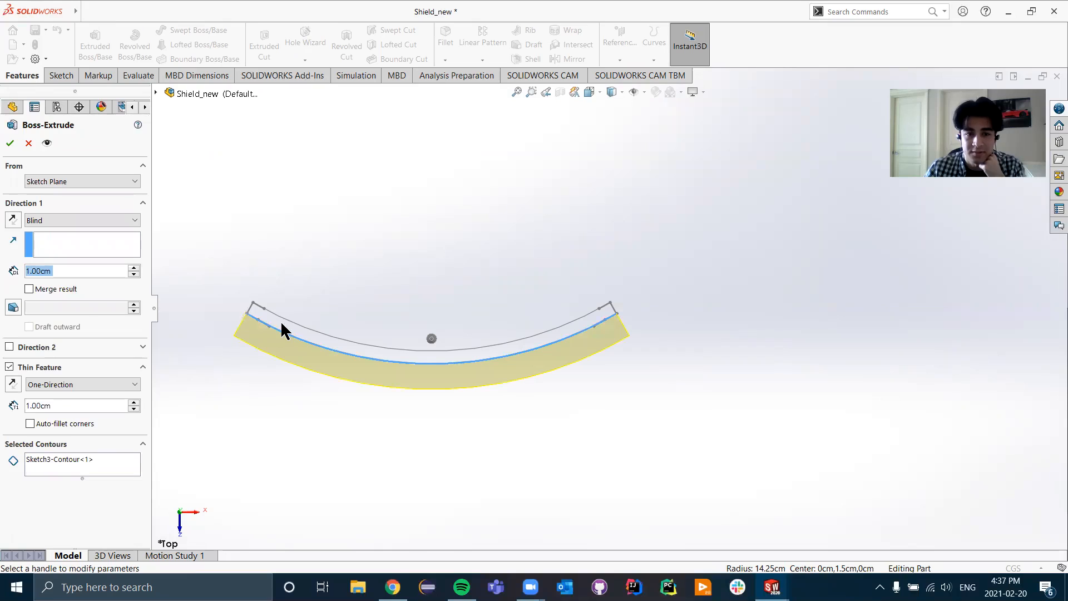
pyautogui.click(109, 467)
pyautogui.rightClick(112, 468)
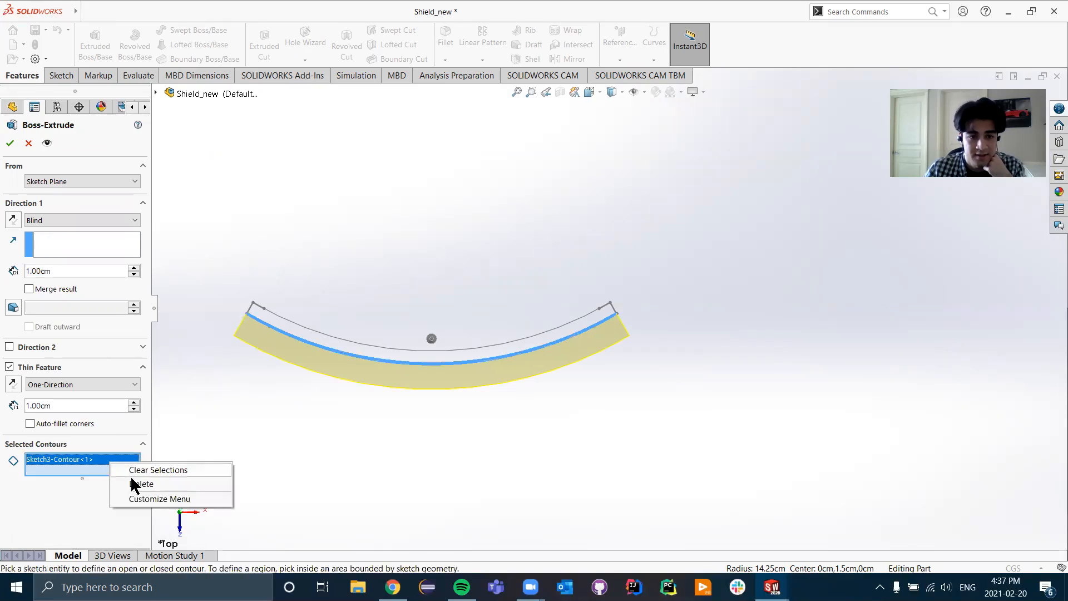
pyautogui.click(138, 485)
pyautogui.scroll(-1, 329, 346)
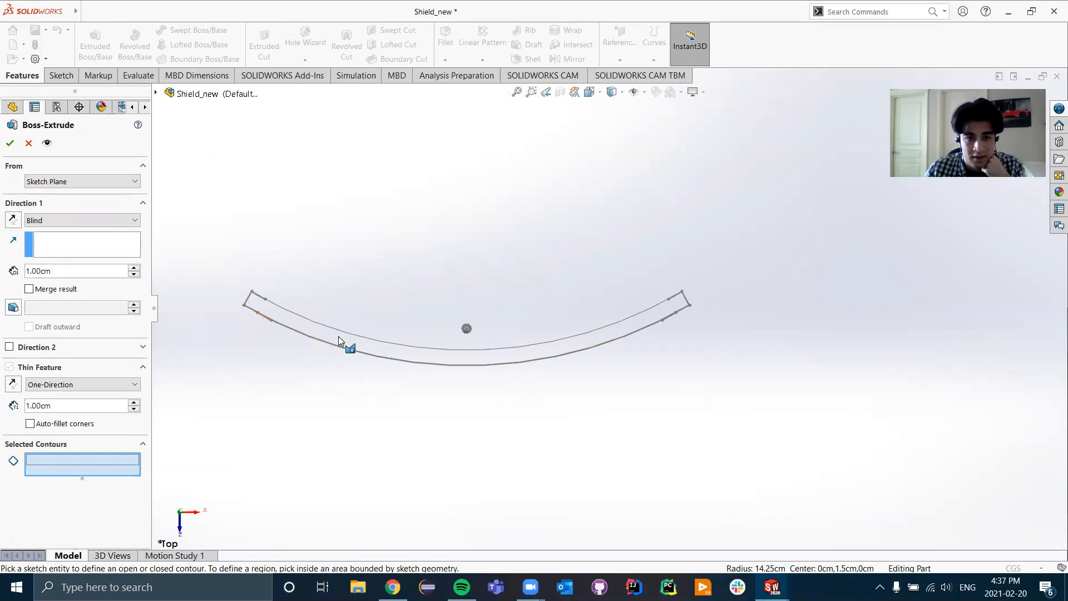
# - Examine both ends of the shield profile for leftover segments and for where the enclosed region stops, and abandon the boss extrude
pyautogui.scroll(-3, 273, 307)
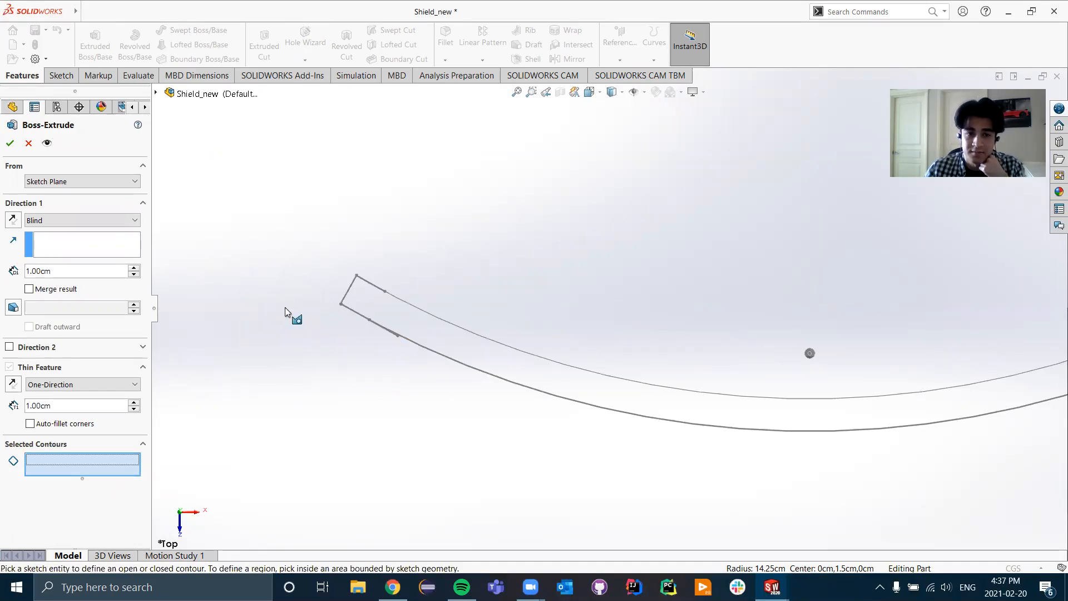
pyautogui.scroll(-3, 647, 353)
pyautogui.scroll(-3, 719, 417)
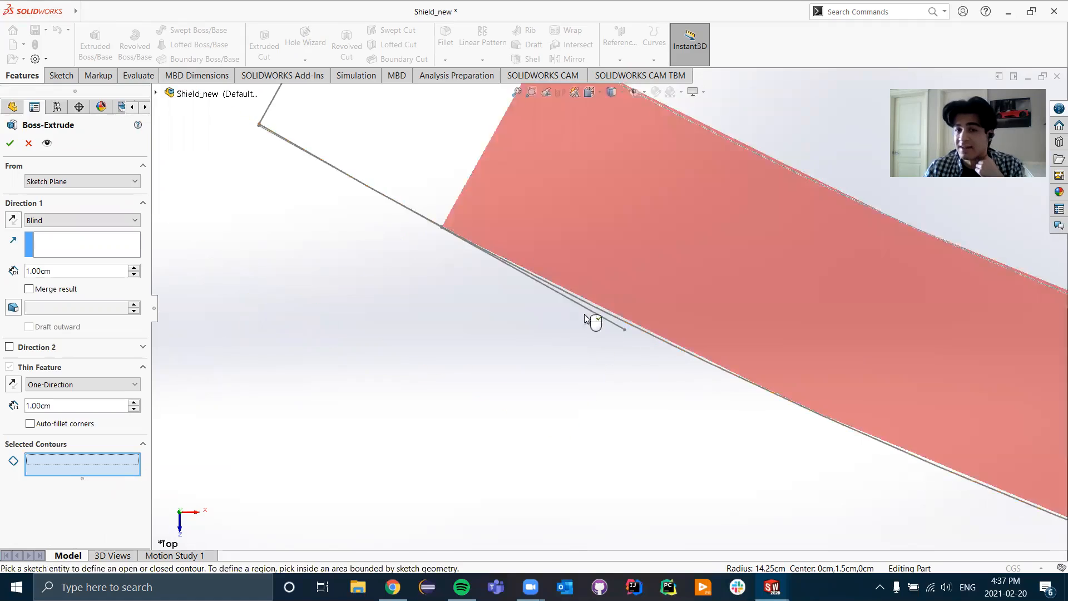
pyautogui.scroll(8, 451, 345)
pyautogui.scroll(2, 557, 317)
pyautogui.scroll(-2, 1030, 317)
pyautogui.scroll(4, 515, 283)
pyautogui.scroll(-4, 914, 297)
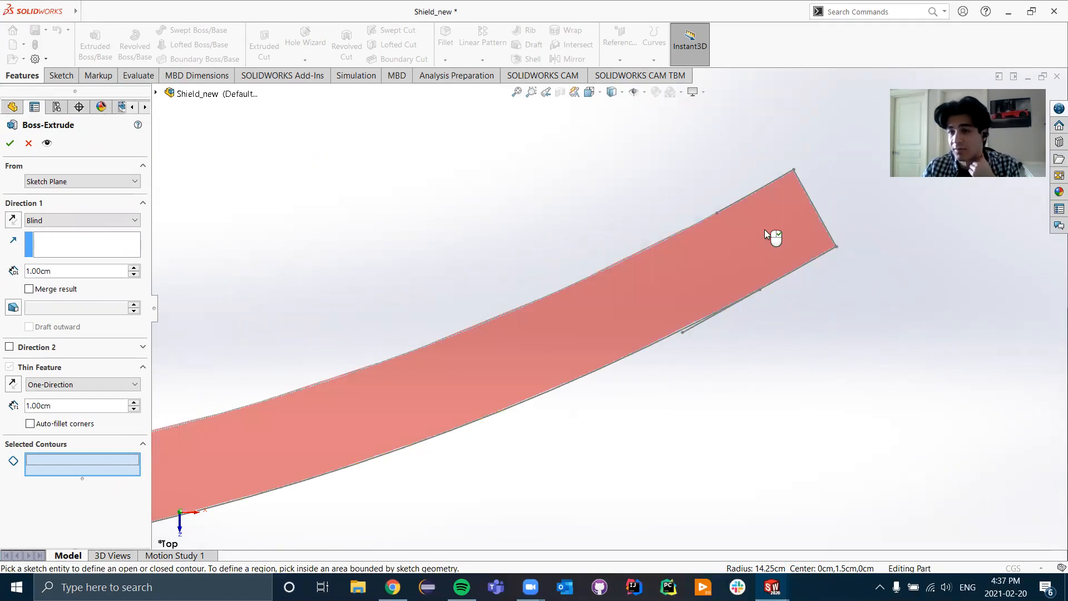
pyautogui.click(28, 144)
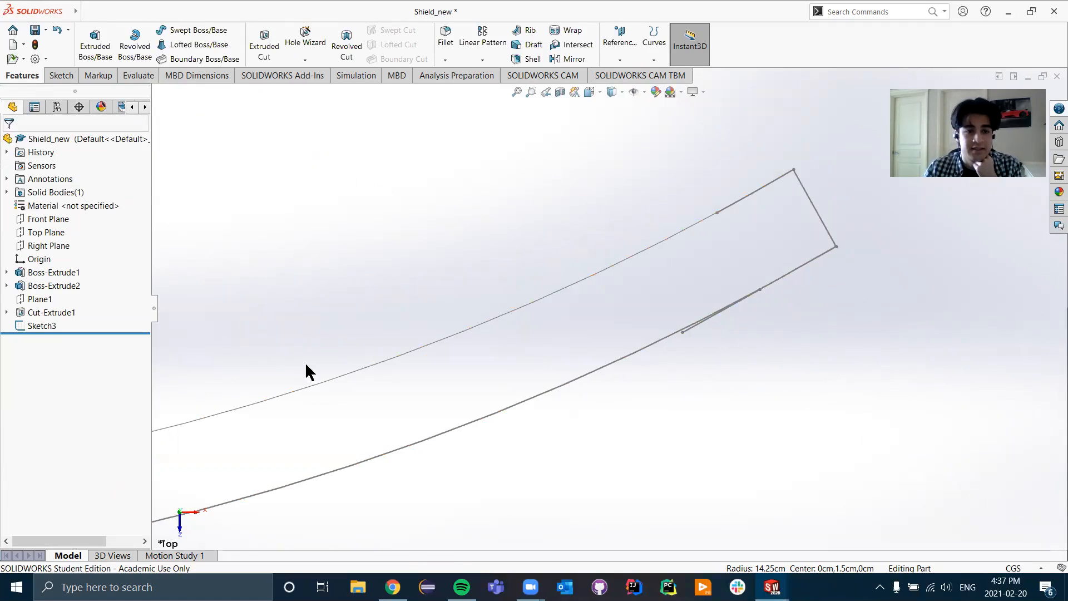
# - Reopen Sketch3 for editing and trim the stray line stub beside the outer arc at the profile's right end
pyautogui.rightClick(34, 327)
pyautogui.click(55, 286)
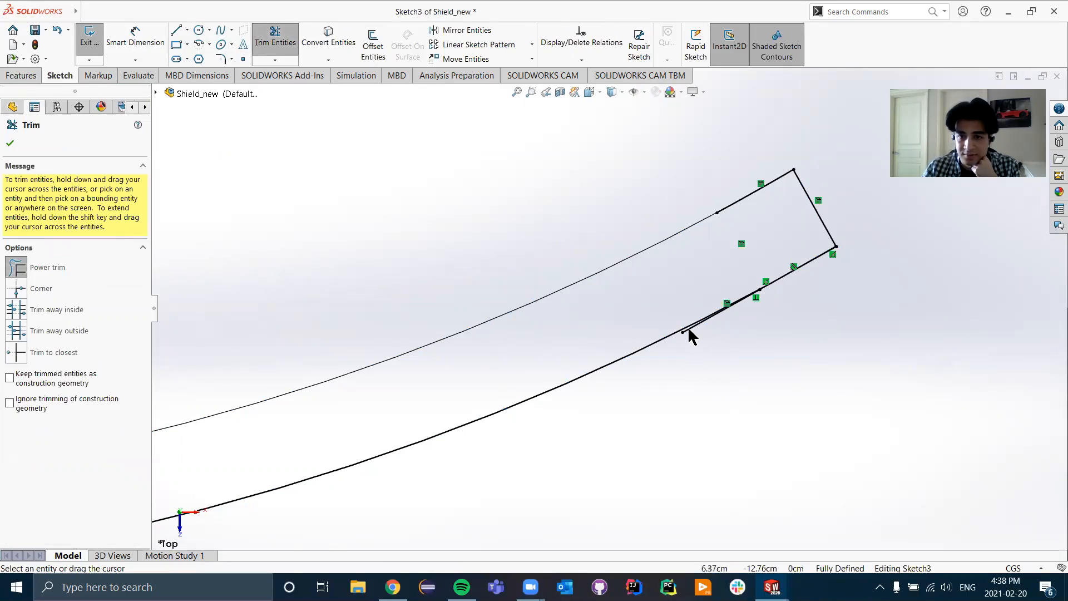
pyautogui.scroll(-2, 875, 375)
pyautogui.scroll(4, 875, 374)
pyautogui.scroll(10, 956, 334)
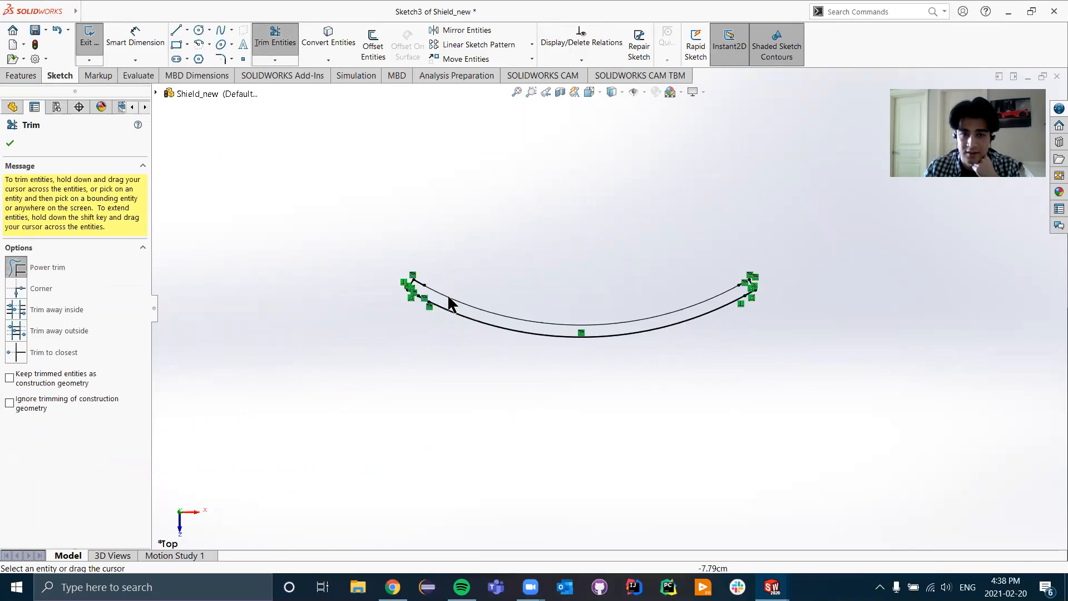
# - Trim the stray line stub that runs beside the outer arc at the profile's left end
pyautogui.scroll(-5, 389, 309)
pyautogui.scroll(-3, 517, 311)
pyautogui.scroll(-6, 589, 334)
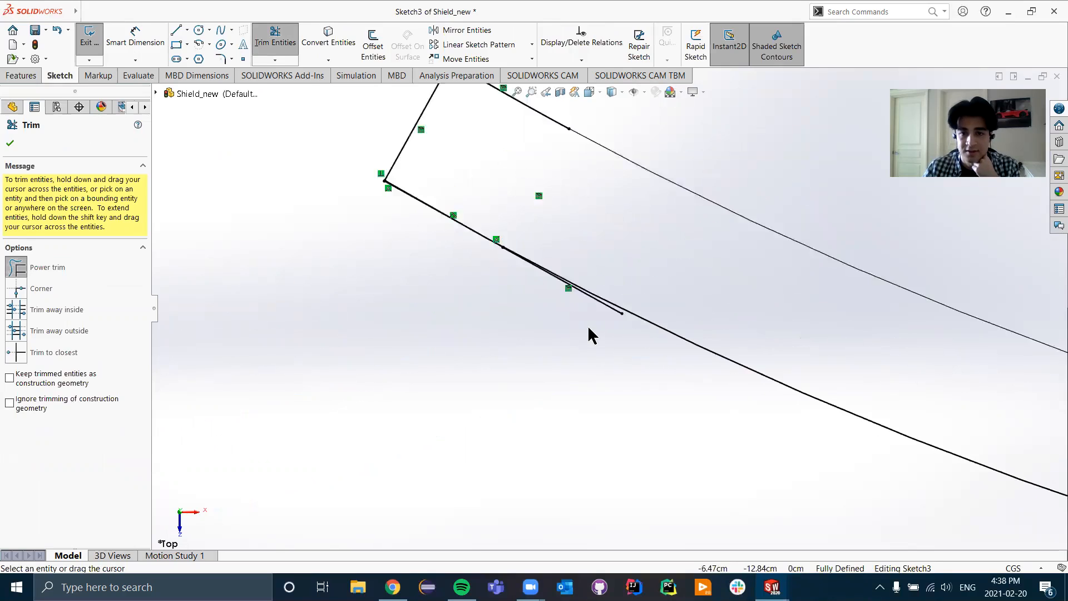
pyautogui.moveTo(619, 295); pyautogui.dragTo(587, 321)
pyautogui.scroll(8, 396, 405)
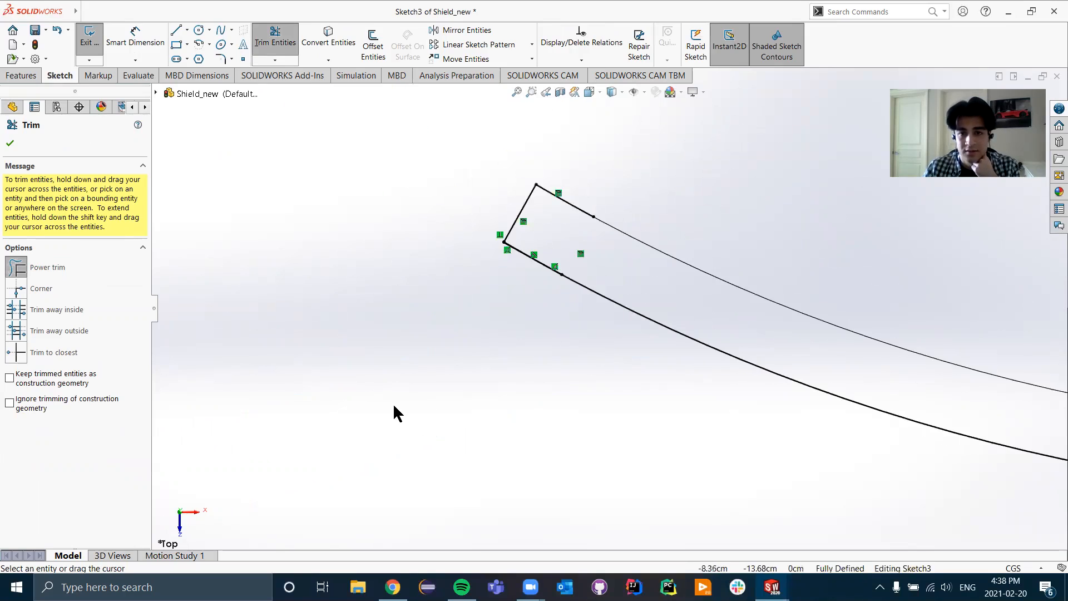
# - Examine the joint between the short tab-base segment and the long inner arc at the profile's left end
pyautogui.scroll(-4, 691, 298)
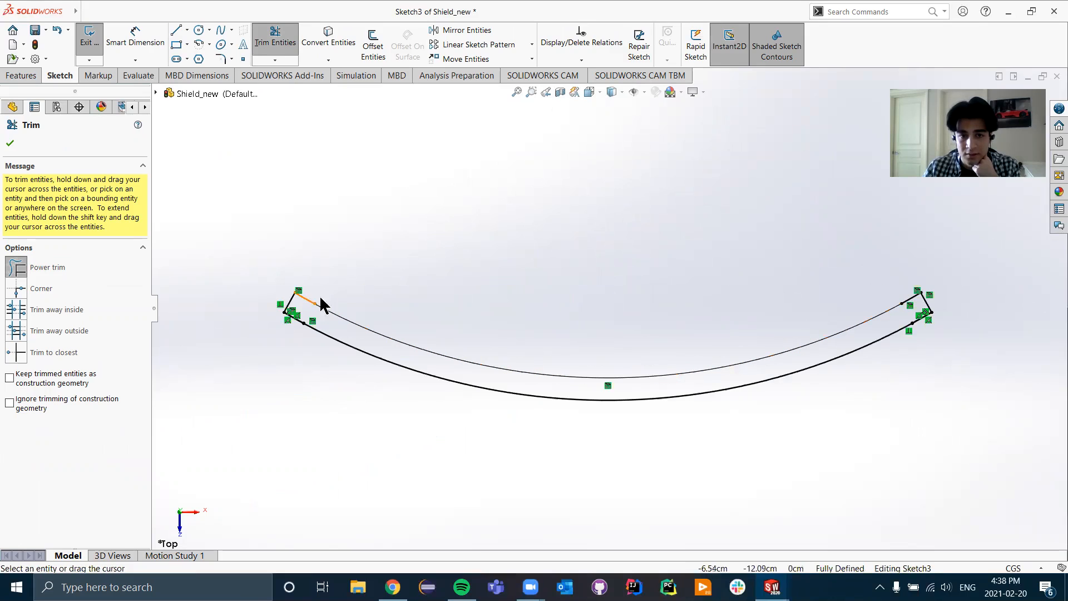
pyautogui.scroll(4, 450, 312)
pyautogui.scroll(-10, 450, 312)
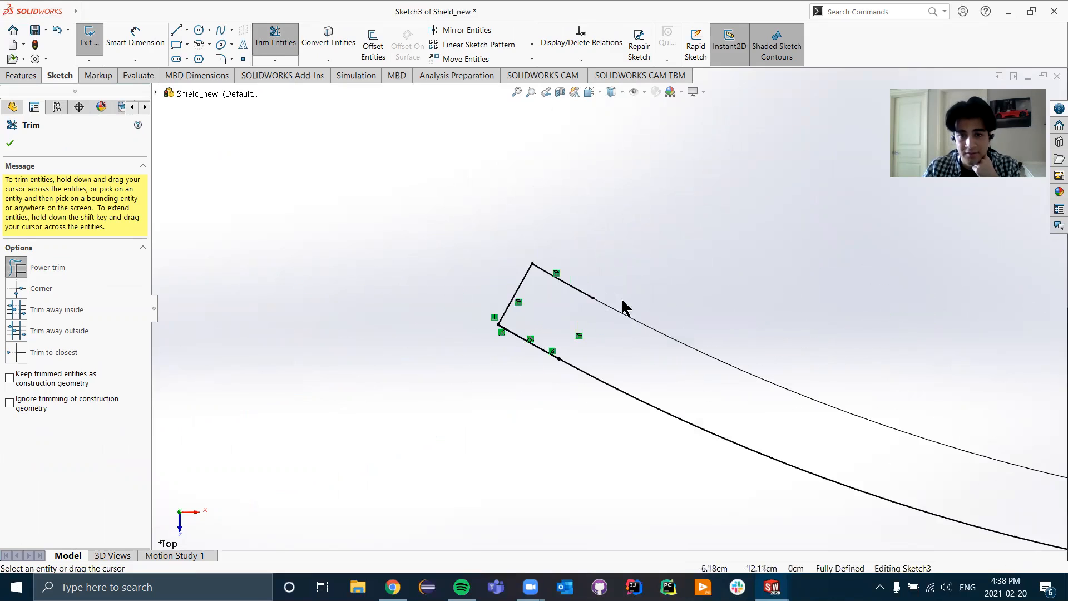
pyautogui.scroll(-5, 573, 300)
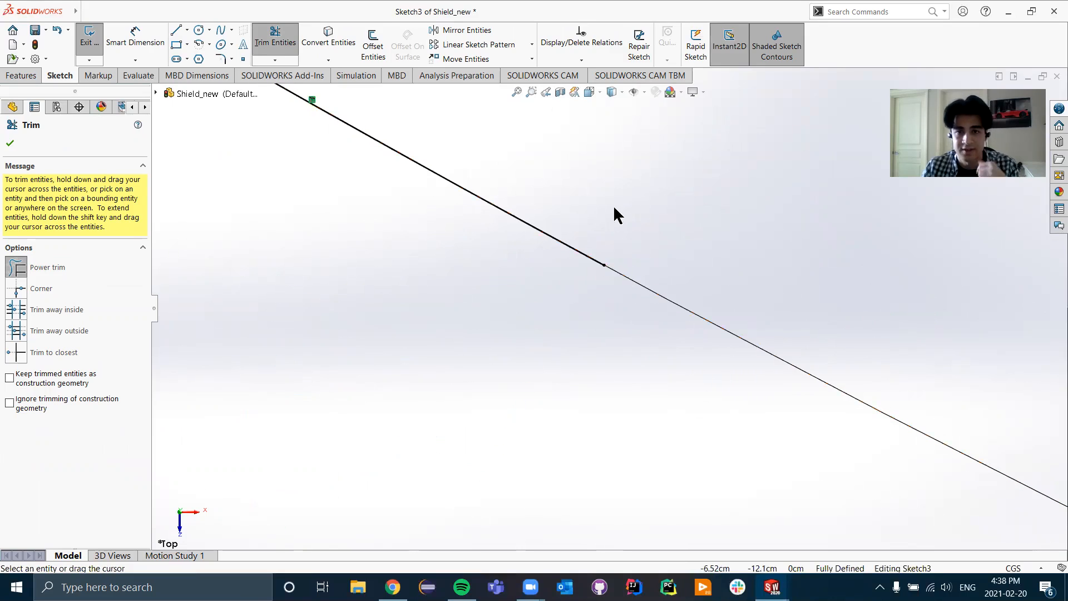
pyautogui.press('Escape')
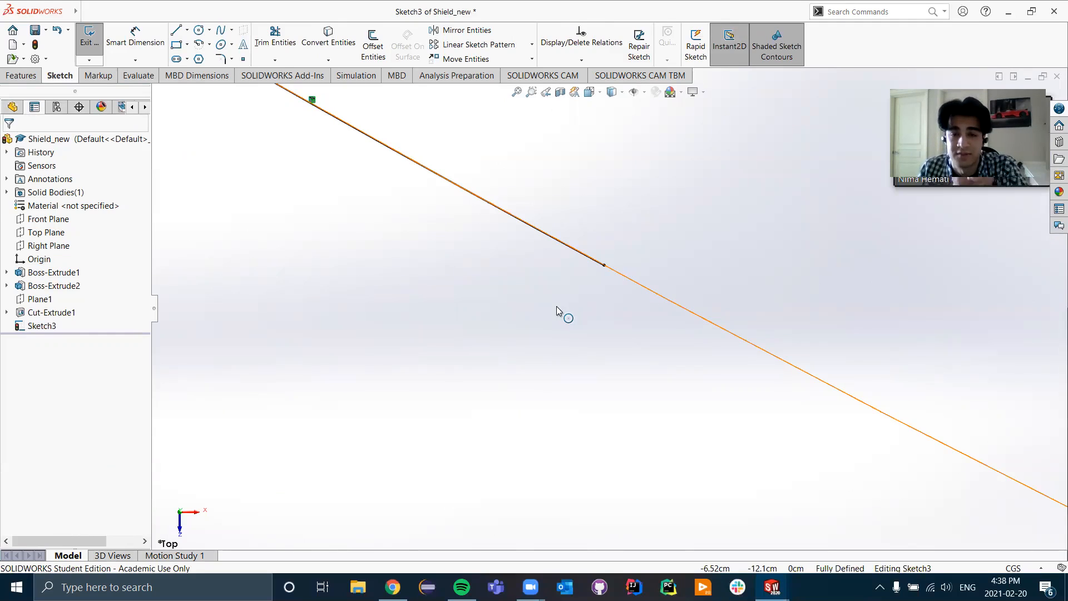
pyautogui.click(281, 40)
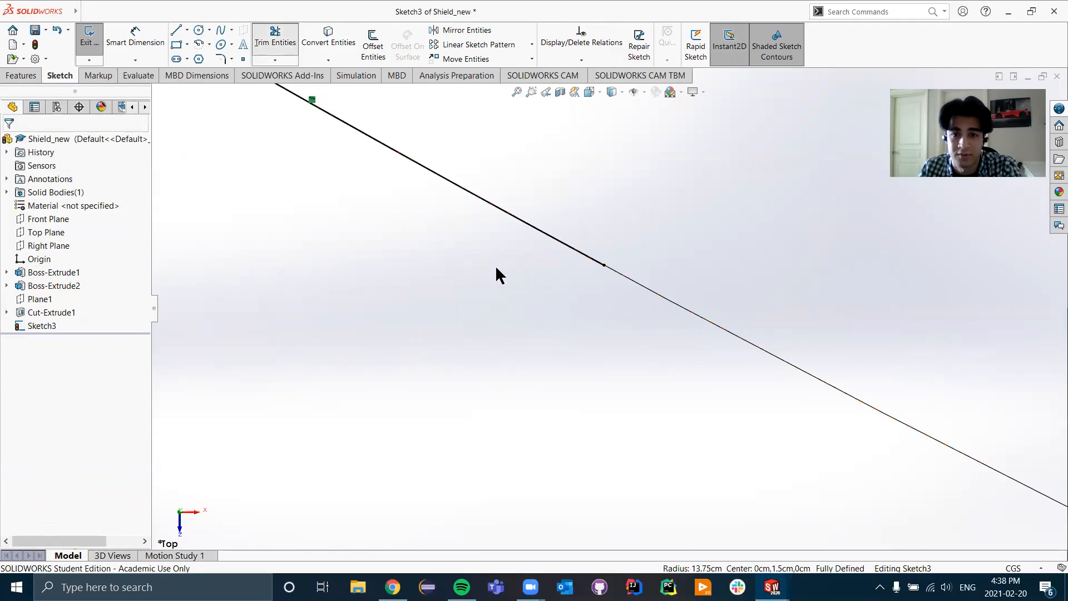
pyautogui.press('Escape')
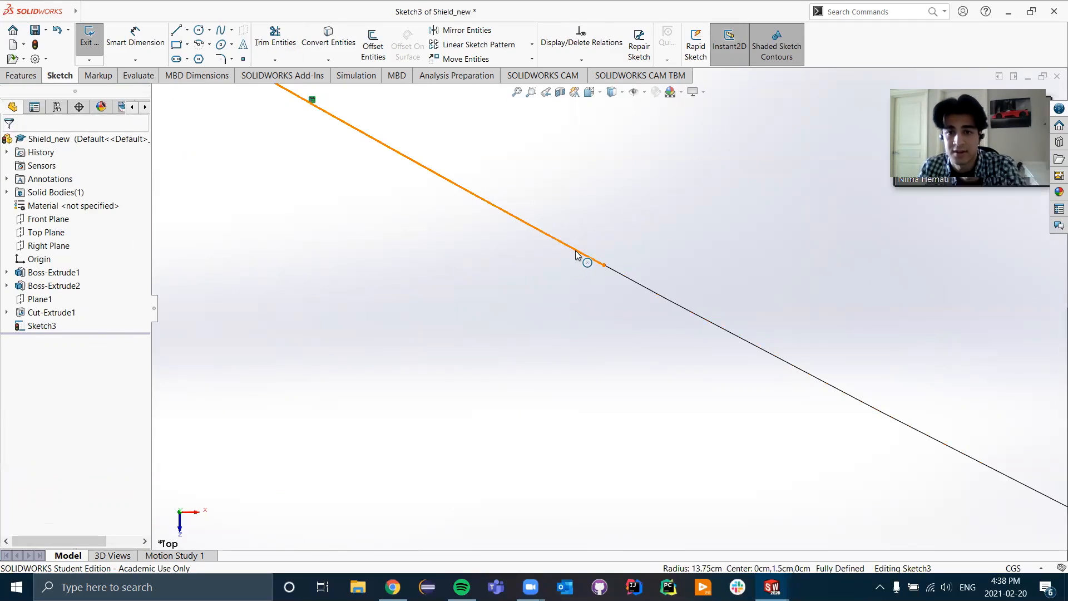
# - Delete the short arc segment on the tab base that joins the long inner arc at the profile's left end
pyautogui.click(568, 255)
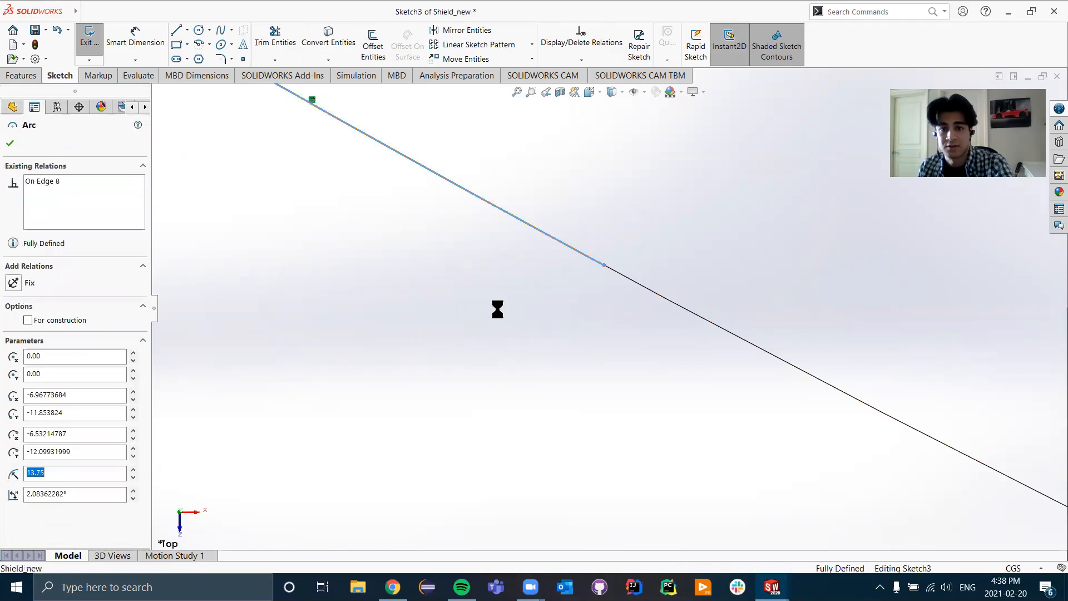
pyautogui.press('Escape')
pyautogui.scroll(5, 470, 312)
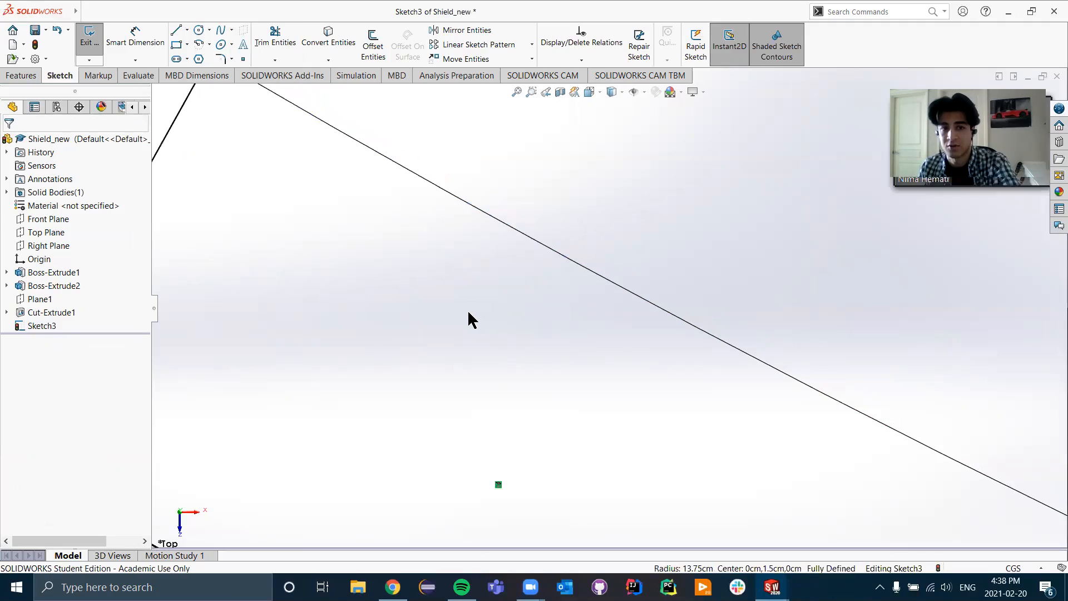
pyautogui.scroll(14, 378, 257)
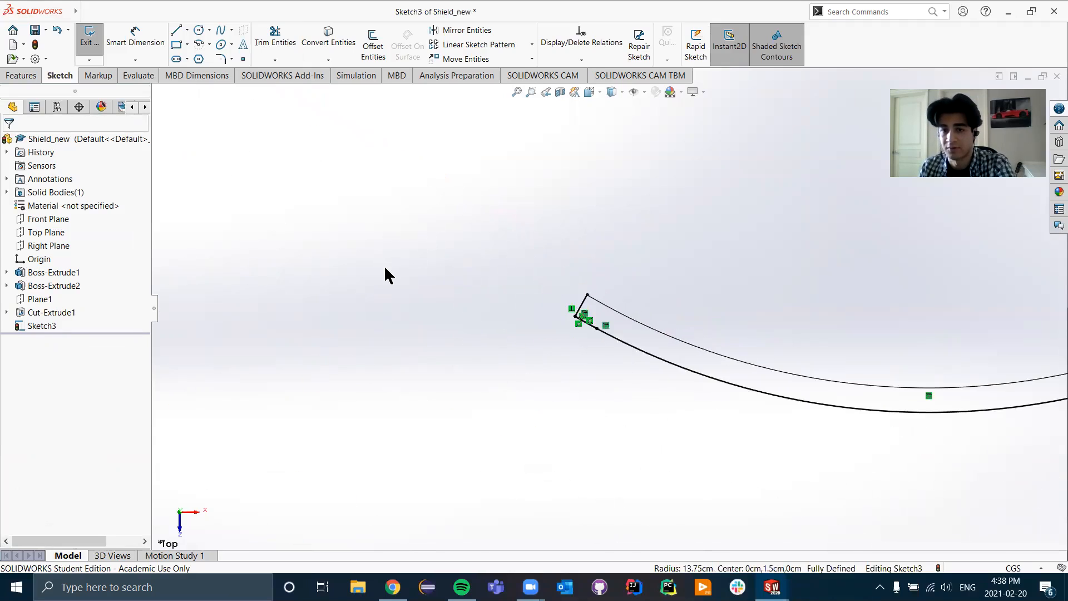
# - Delete the matching short arc segment on the tab base at the inner arc's right end
pyautogui.scroll(-4, 981, 302)
pyautogui.scroll(-4, 925, 324)
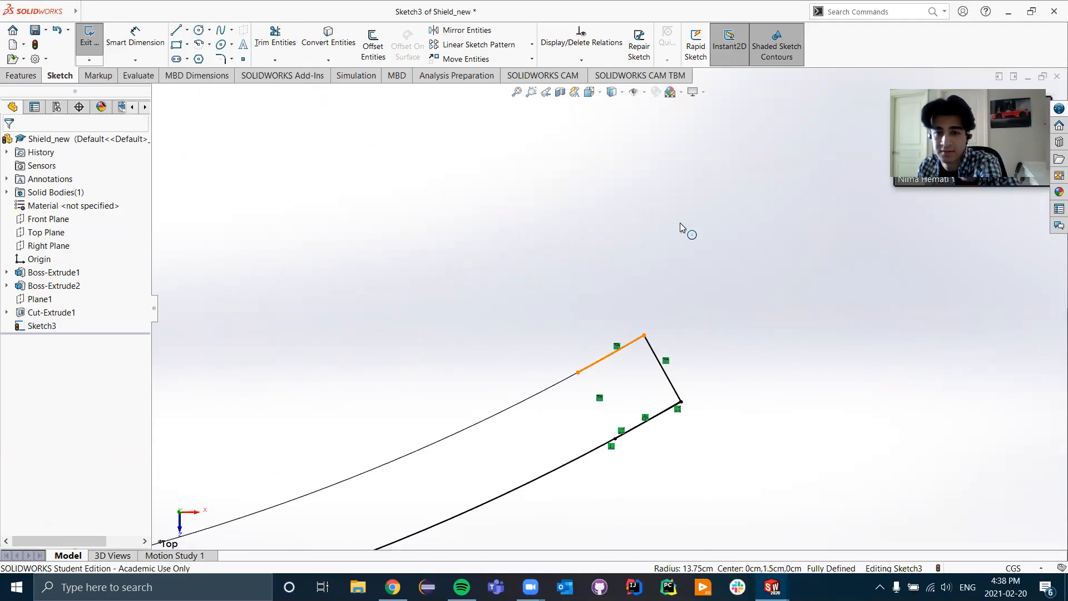
pyautogui.press('Delete')
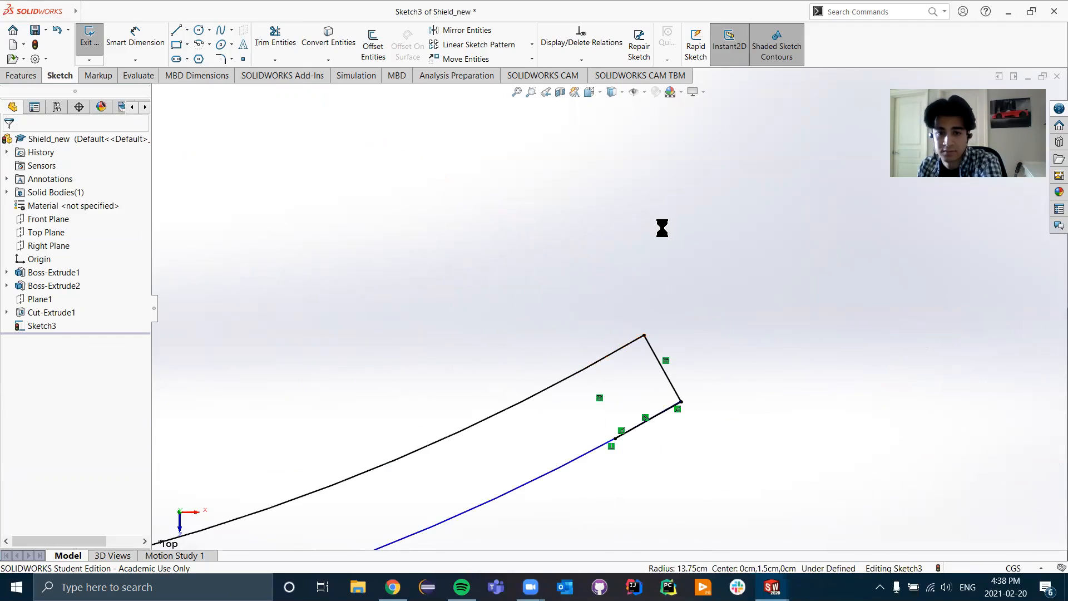
pyautogui.scroll(1, 624, 274)
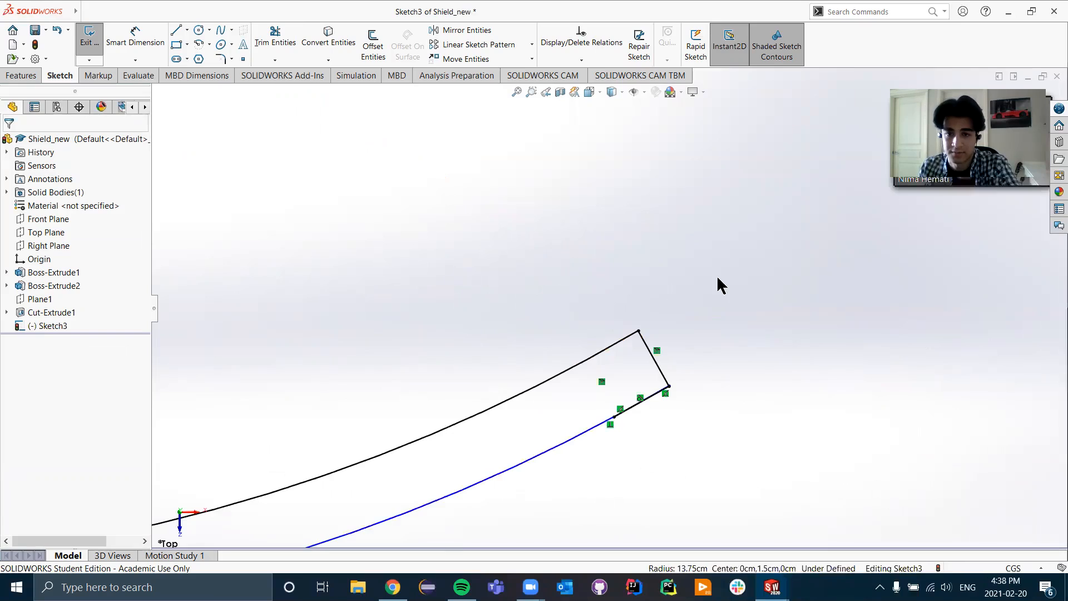
pyautogui.scroll(3, 606, 323)
pyautogui.scroll(3, 607, 323)
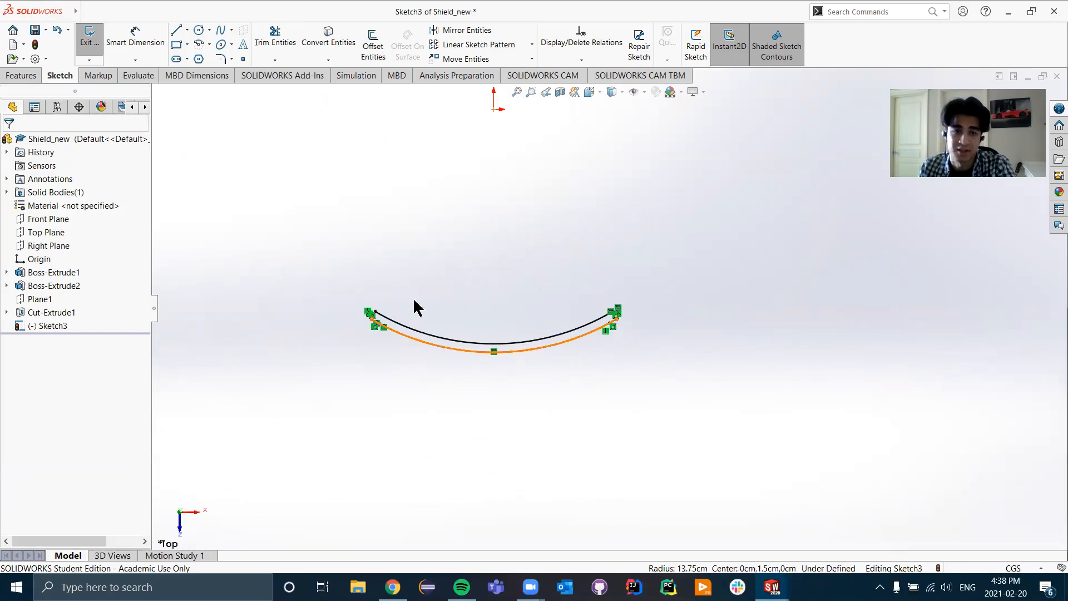
# - Dimension the radius of the outer shield arc, accepting the proposed value
pyautogui.click(135, 33)
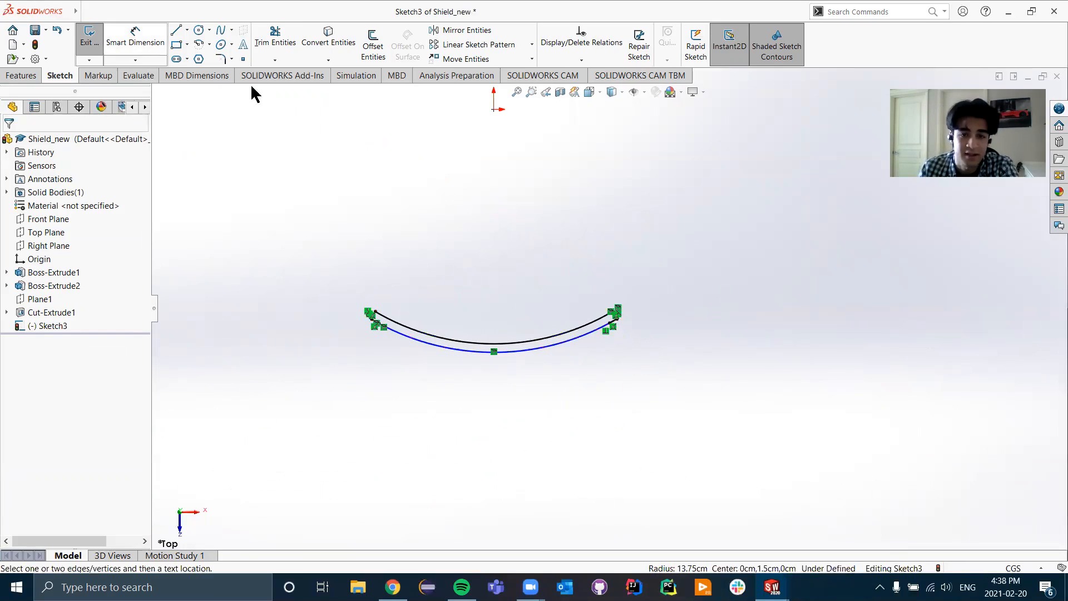
pyautogui.click(519, 340)
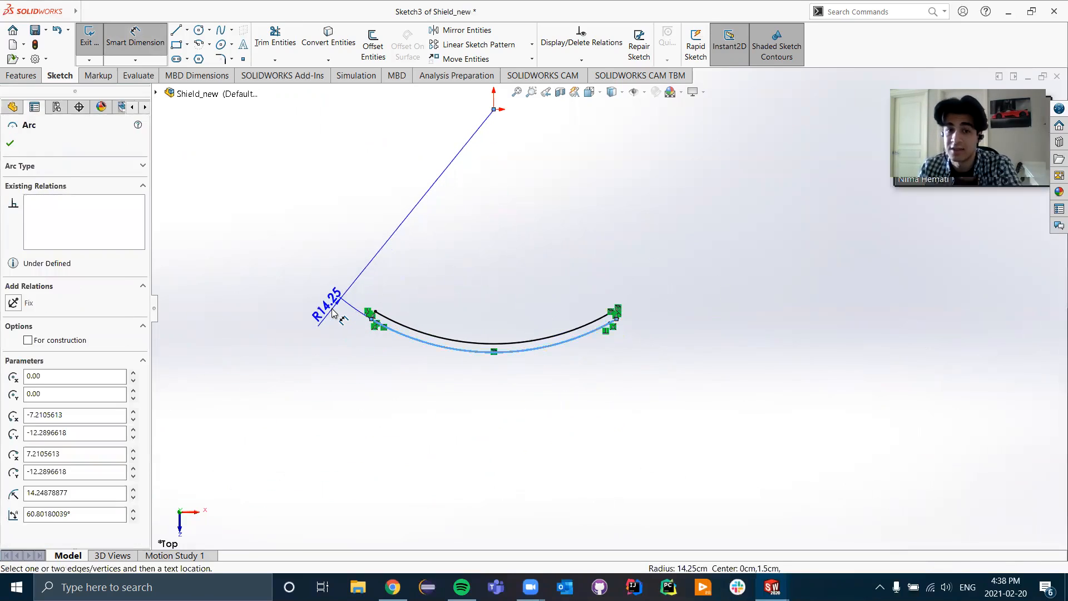
pyautogui.click(333, 314)
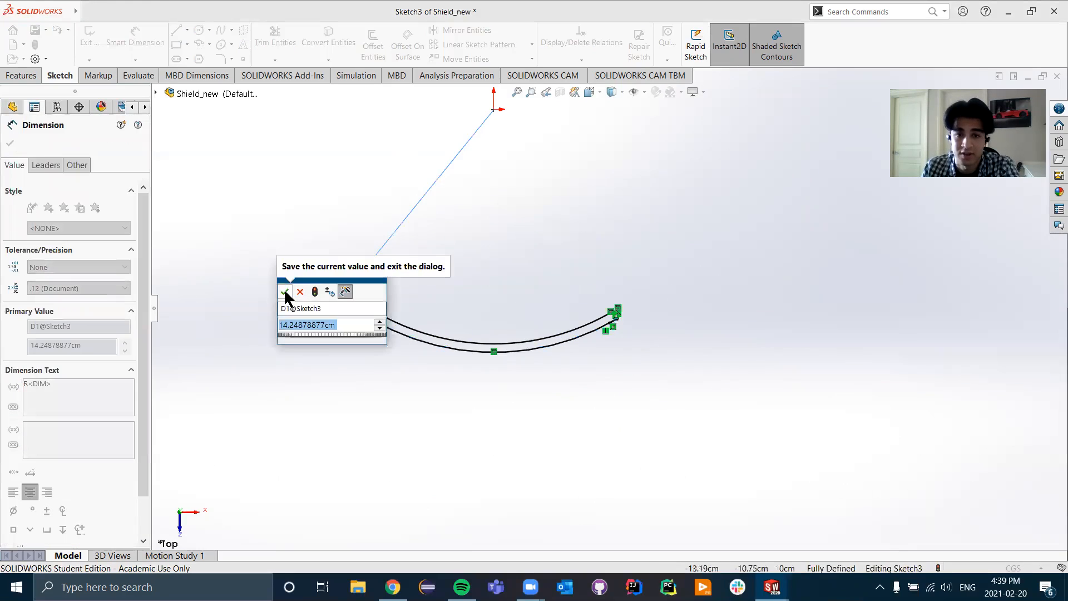
pyautogui.click(285, 292)
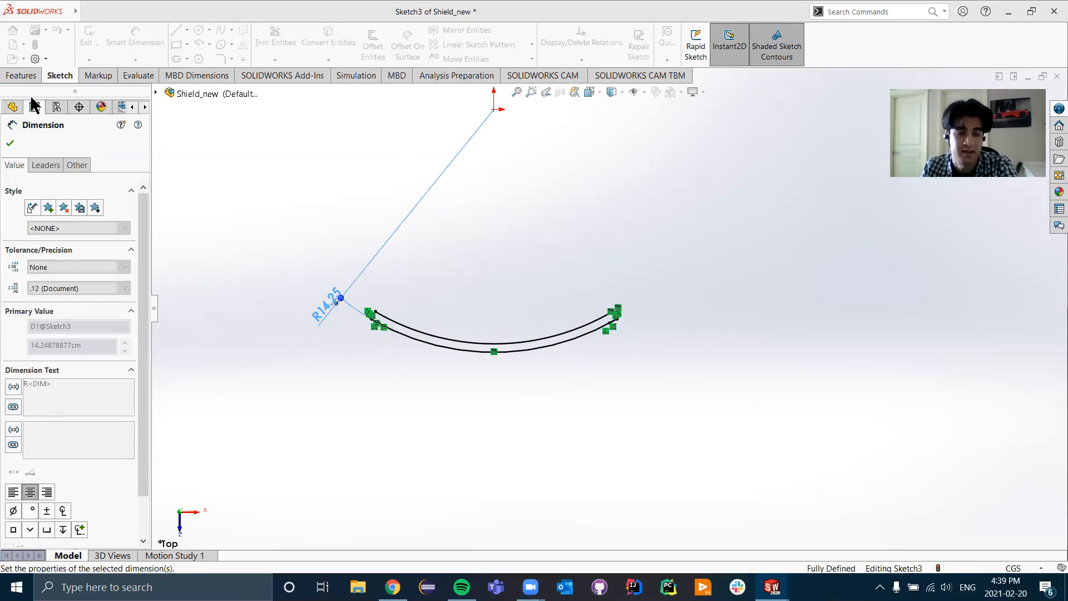
pyautogui.click(12, 144)
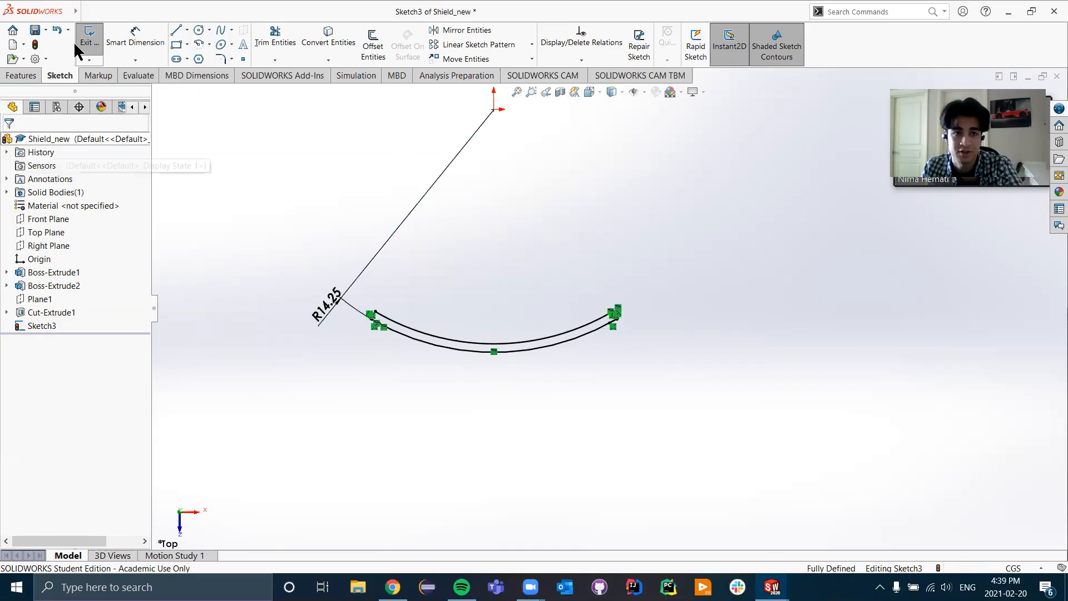
# - Exit the sketch and set up a boss extrude using the long shield region and the small left-end region as contours
pyautogui.click(88, 34)
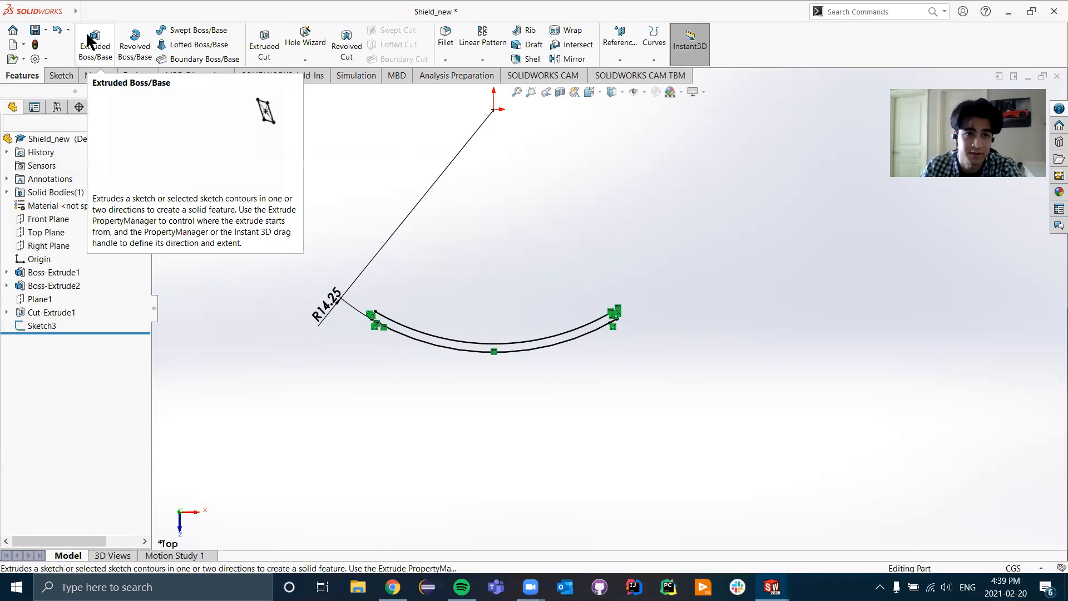
pyautogui.click(89, 38)
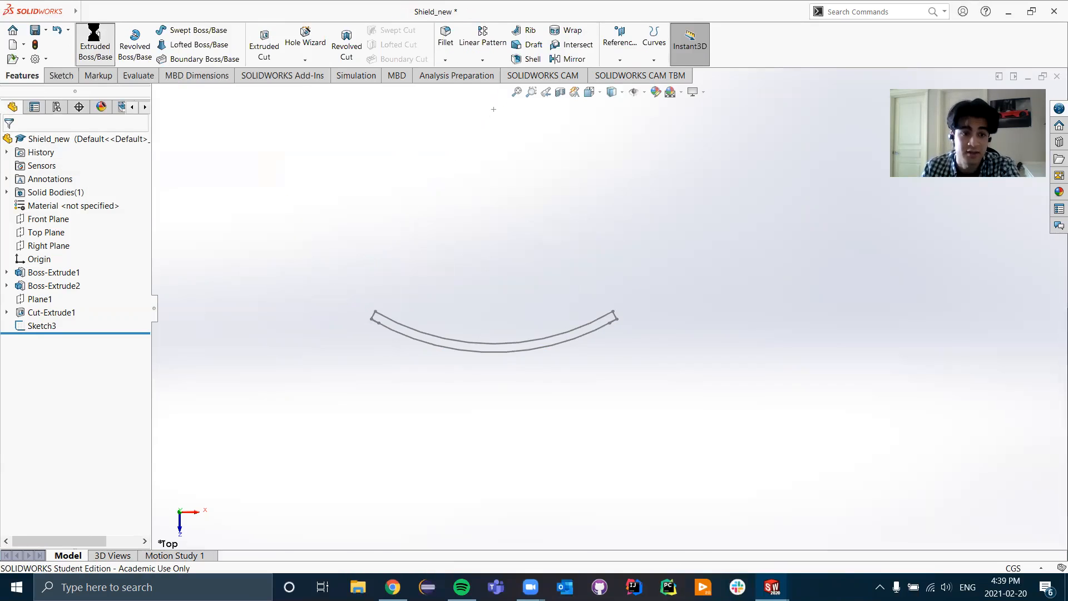
pyautogui.click(410, 337)
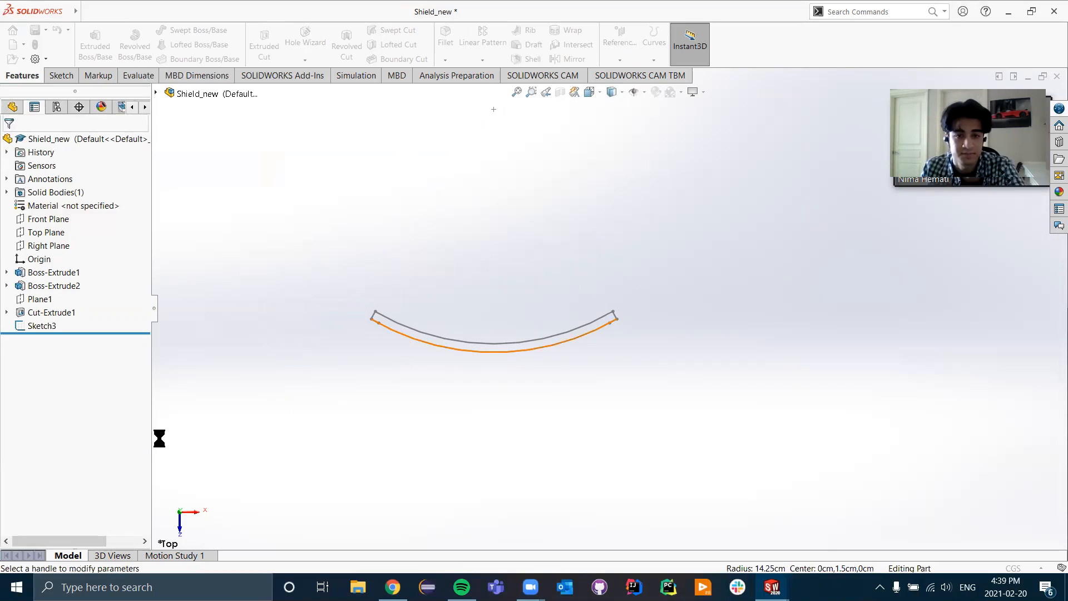
pyautogui.click(91, 475)
pyautogui.rightClick(91, 474)
pyautogui.click(120, 478)
pyautogui.moveTo(417, 420); pyautogui.dragTo(420, 333, button='middle')
pyautogui.scroll(-6, 537, 328)
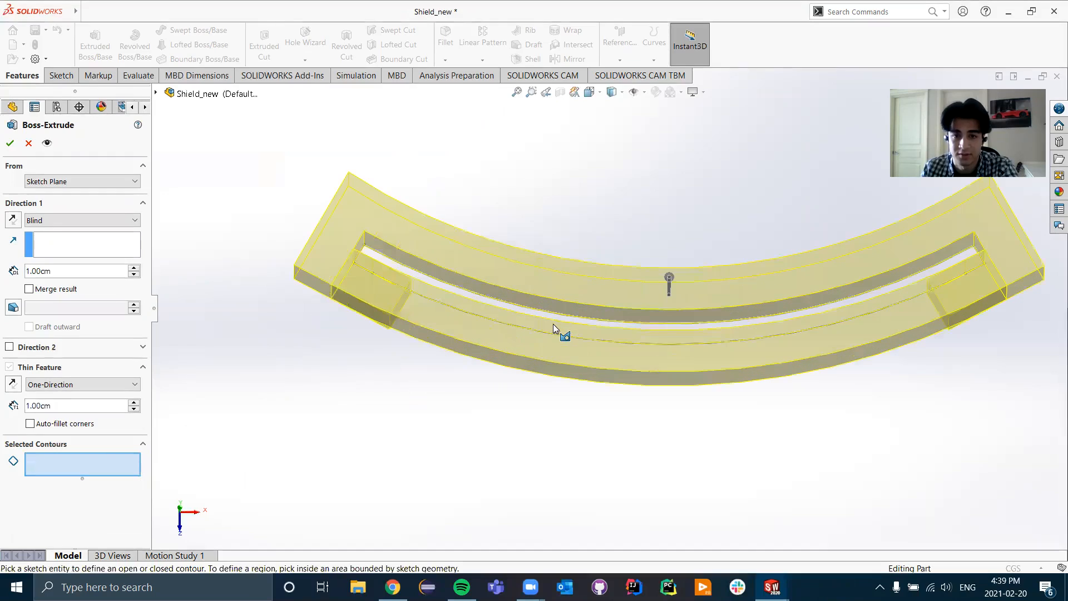
pyautogui.click(478, 307)
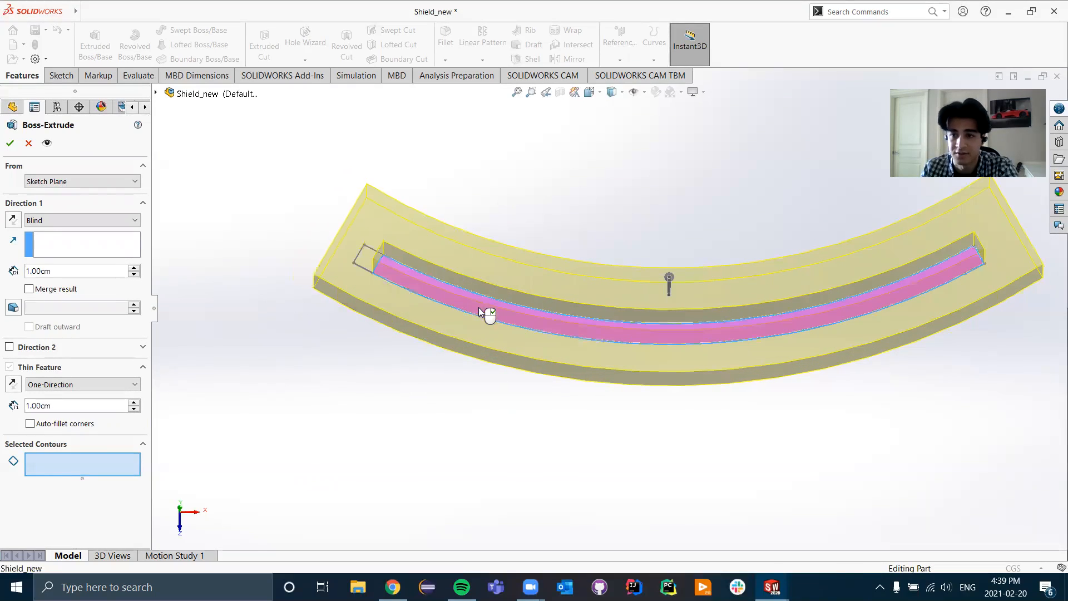
pyautogui.click(364, 256)
# - Turn off the extrude's thin feature option, inspect the solid preview of the shield strip, and abandon the extrude
pyautogui.scroll(4, 375, 399)
pyautogui.moveTo(410, 402); pyautogui.dragTo(402, 346, button='middle')
pyautogui.click(10, 366)
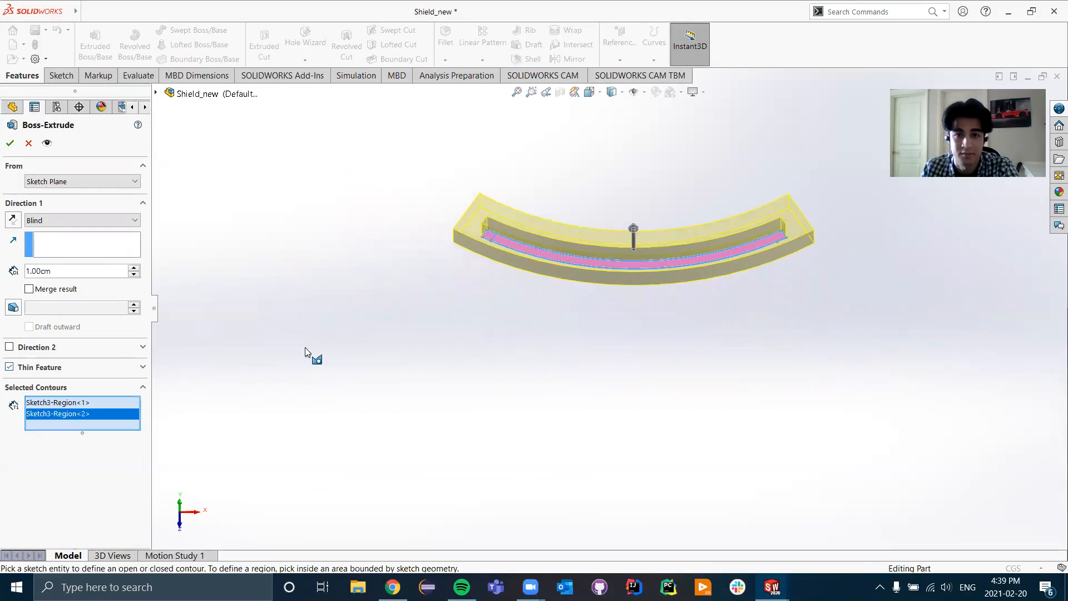
pyautogui.click(106, 364)
pyautogui.scroll(-8, 649, 309)
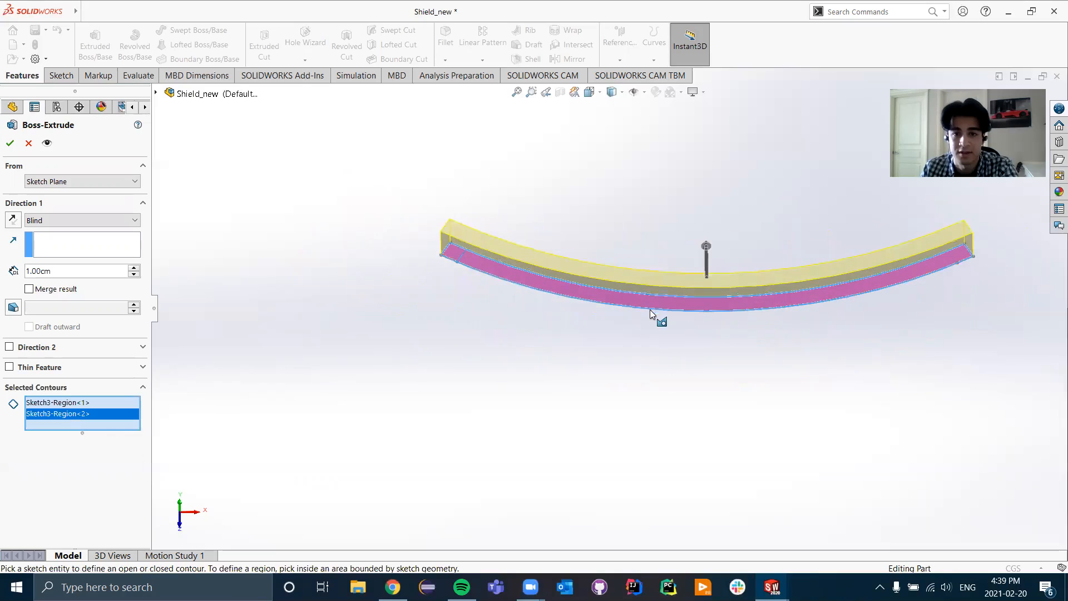
pyautogui.scroll(4, 644, 299)
pyautogui.scroll(-3, 676, 214)
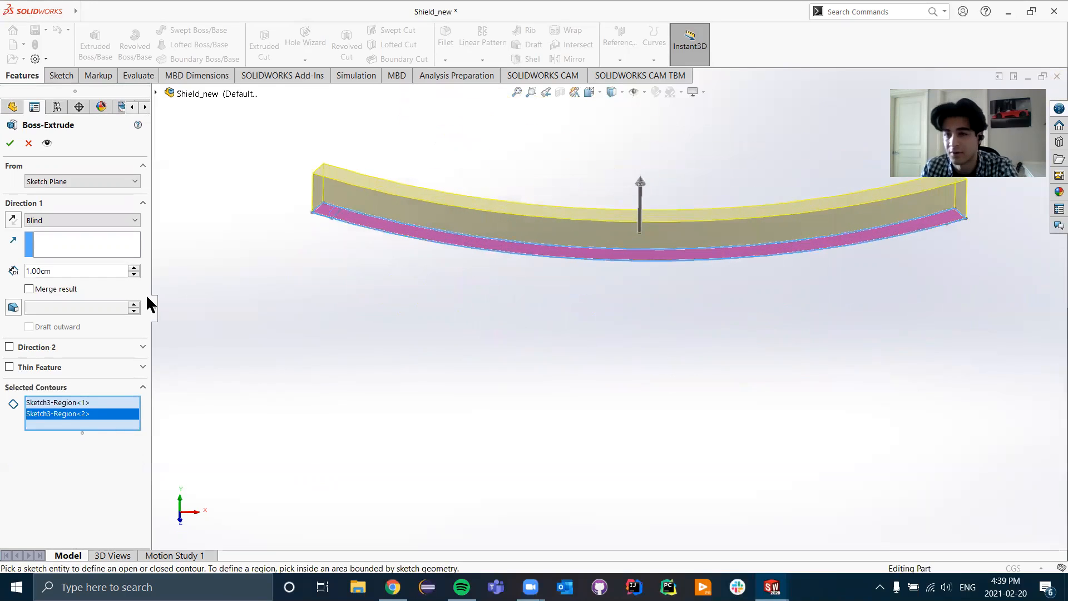
pyautogui.click(29, 144)
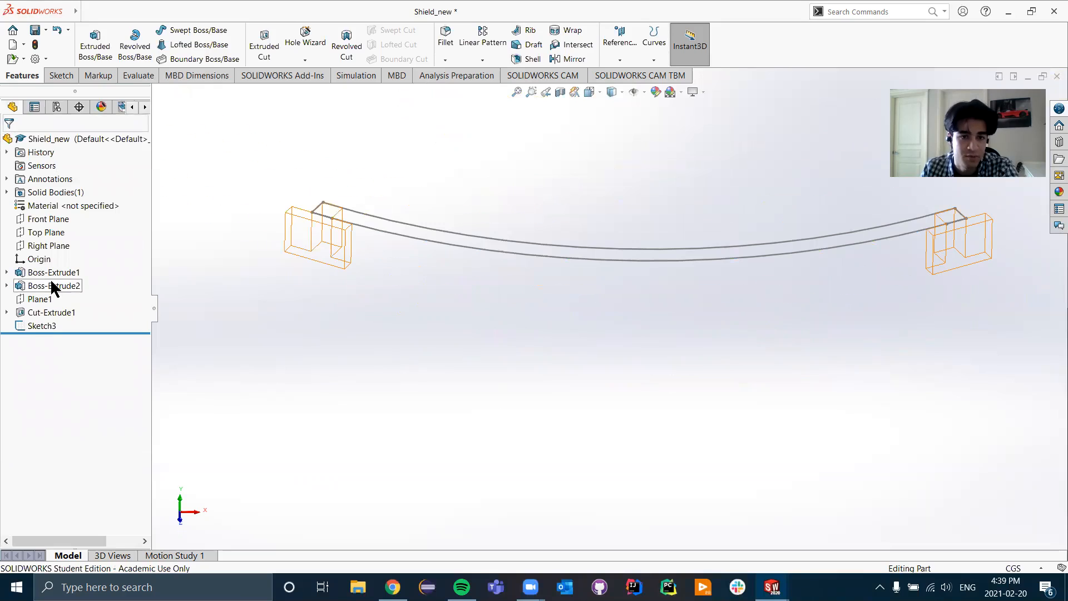
# - Show the hidden headband body with its front tabs again
pyautogui.rightClick(52, 285)
pyautogui.press('Escape')
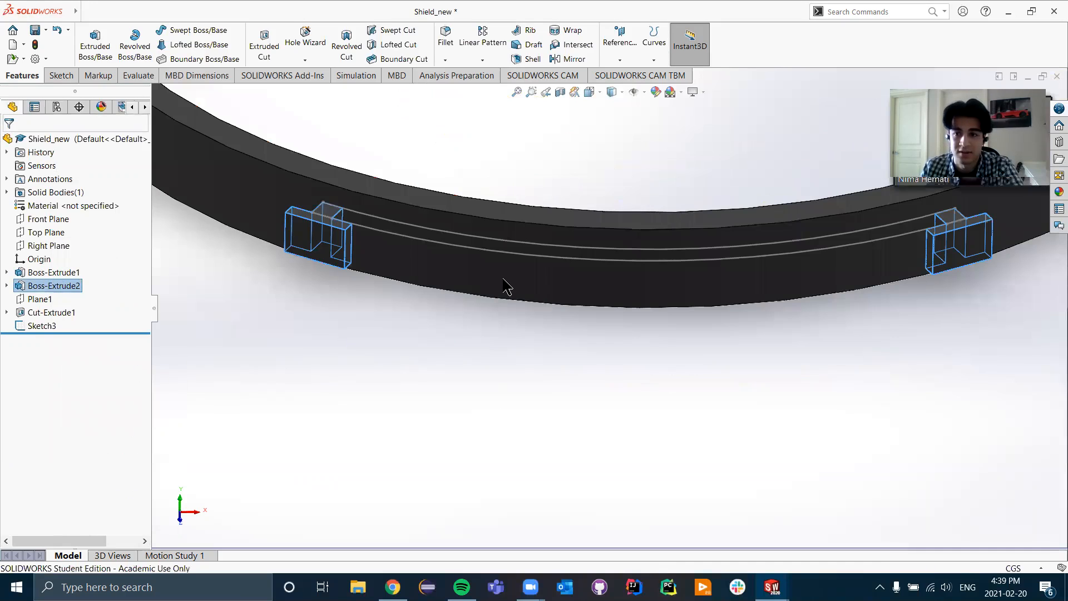
pyautogui.click(562, 368)
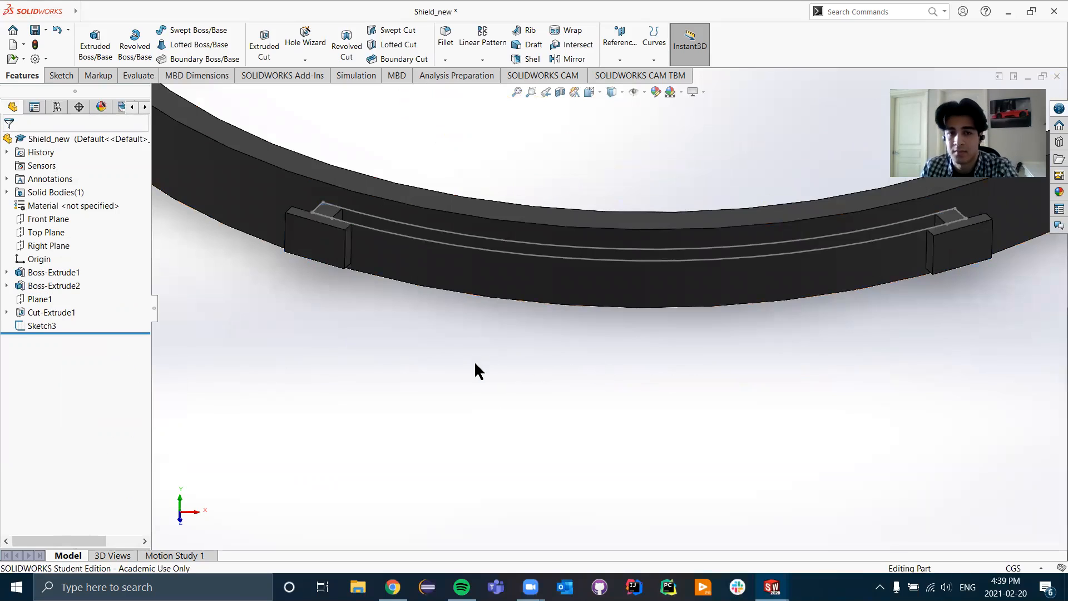
# - Examine how the shield profile fits between the headband and the two front tabs
pyautogui.scroll(-1, 475, 369)
pyautogui.scroll(3, 477, 367)
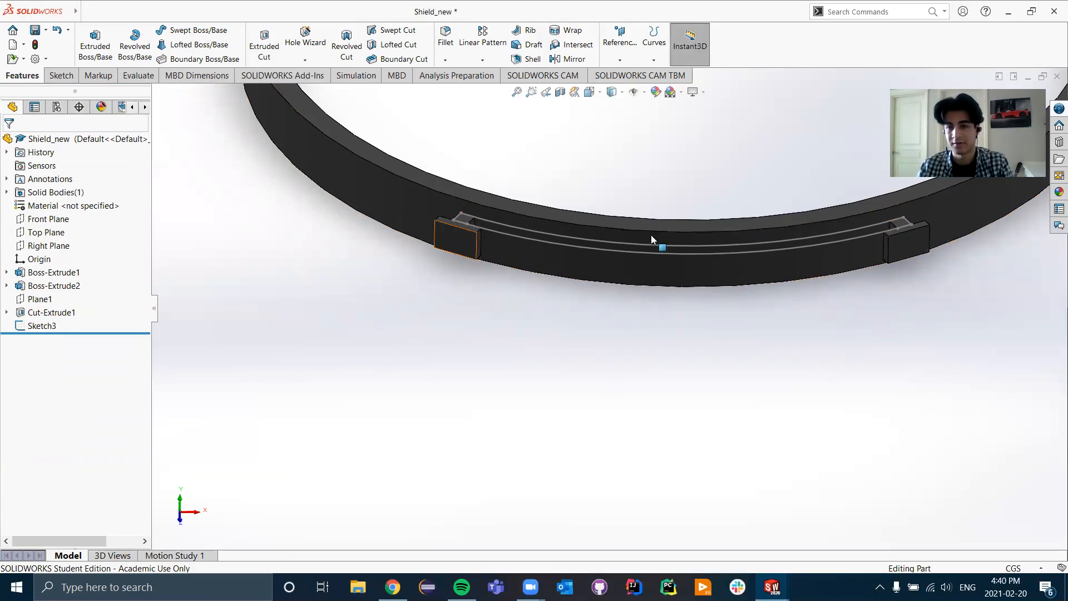
pyautogui.click(555, 248)
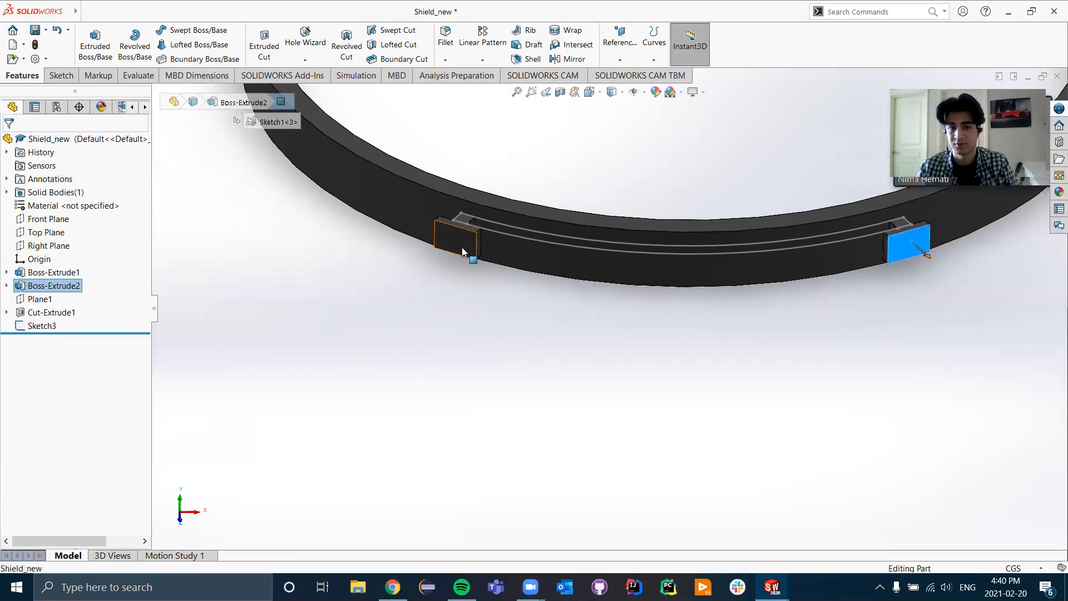
pyautogui.click(536, 262)
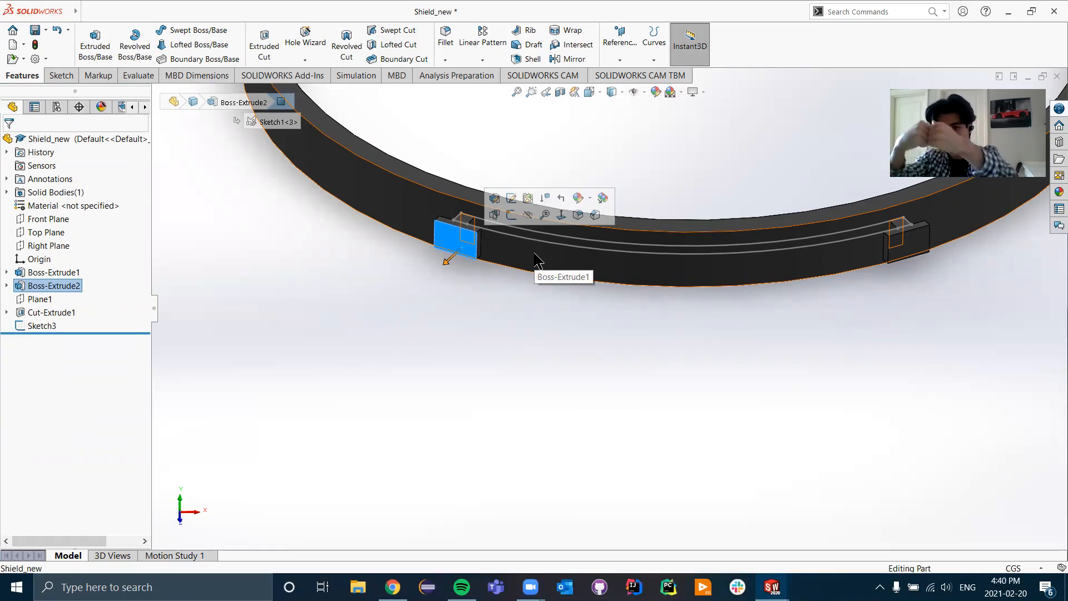
pyautogui.click(472, 353)
pyautogui.scroll(-8, 470, 245)
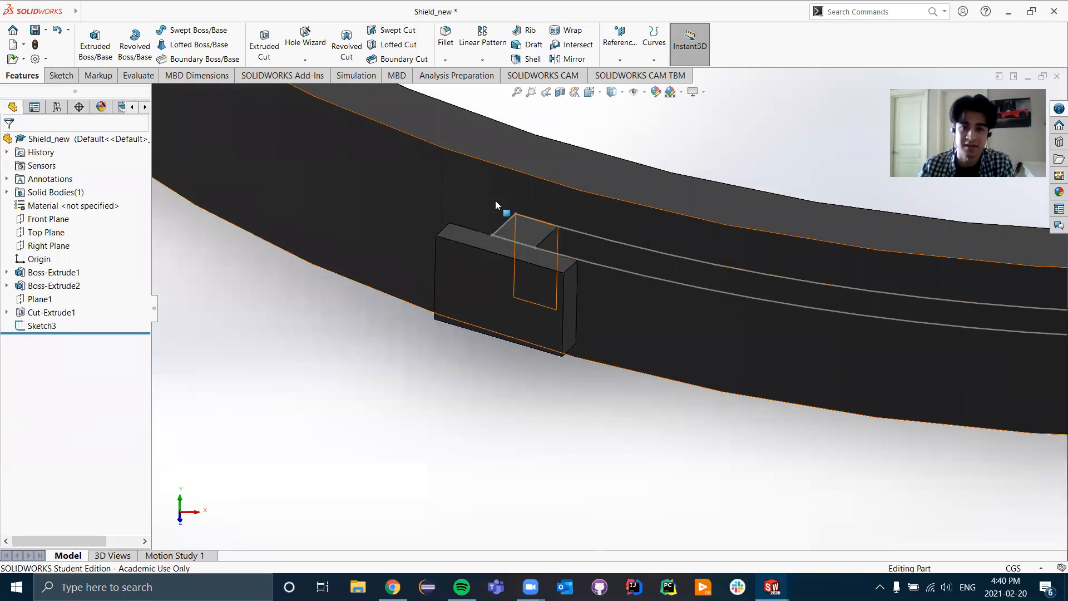
pyautogui.scroll(8, 399, 286)
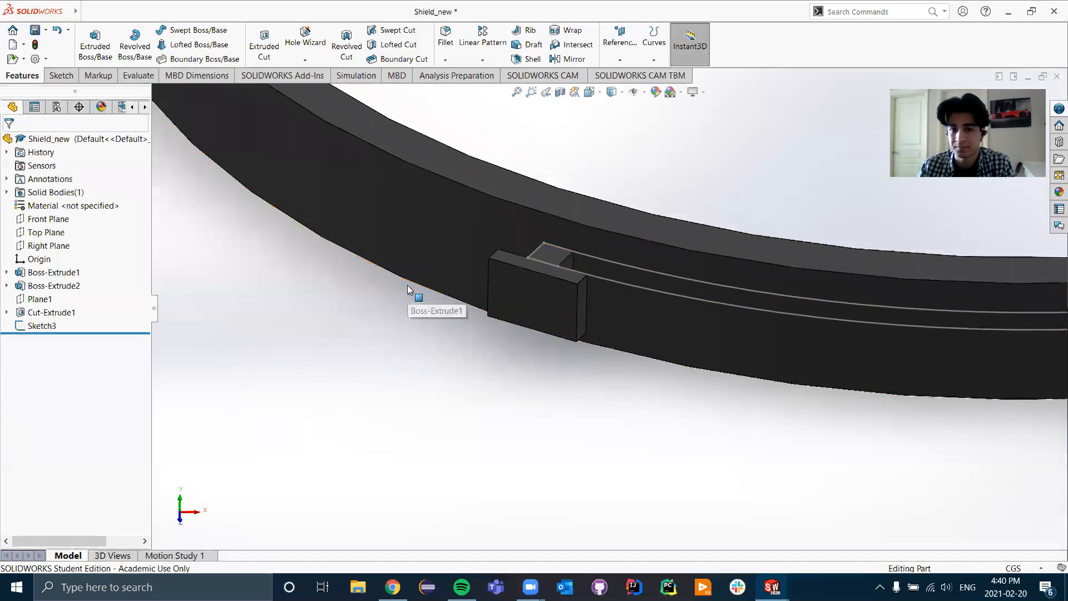
pyautogui.scroll(-3, 790, 350)
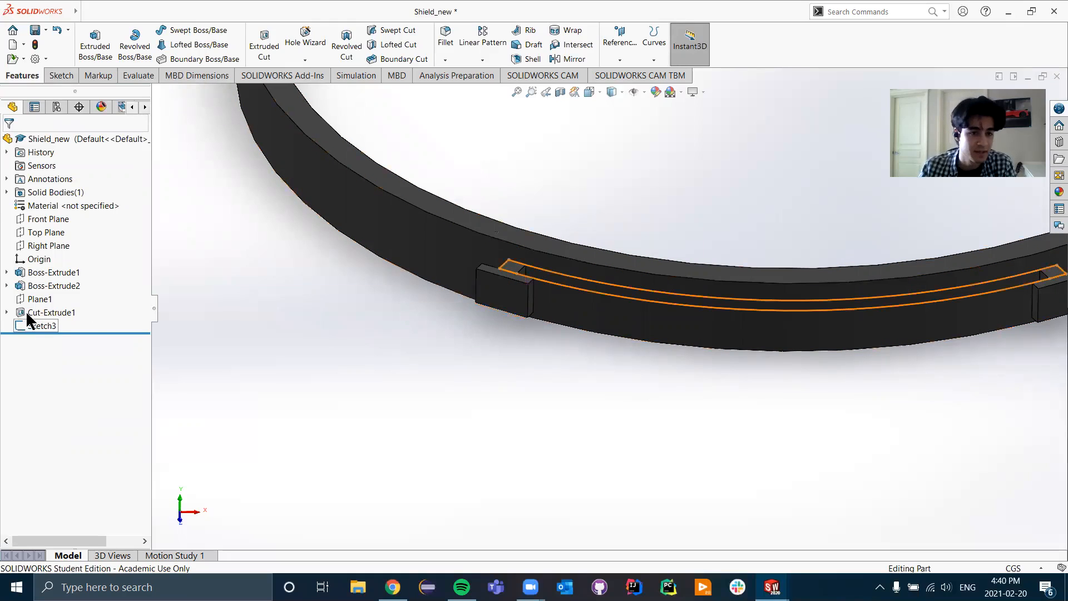
# - Reopen the shield profile sketch for editing and view it from the top
pyautogui.rightClick(33, 327)
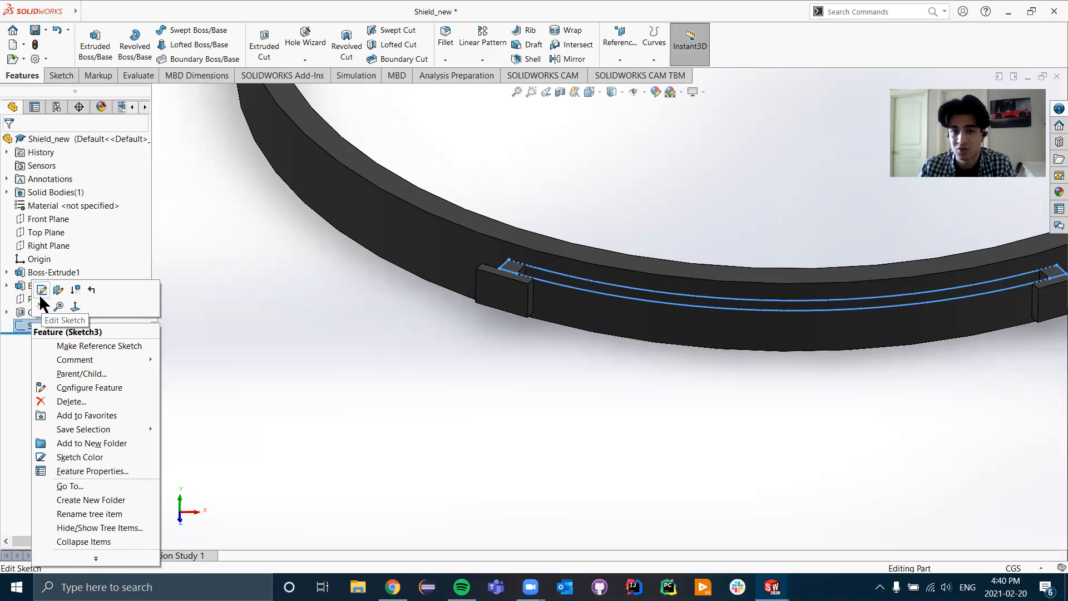
pyautogui.click(41, 295)
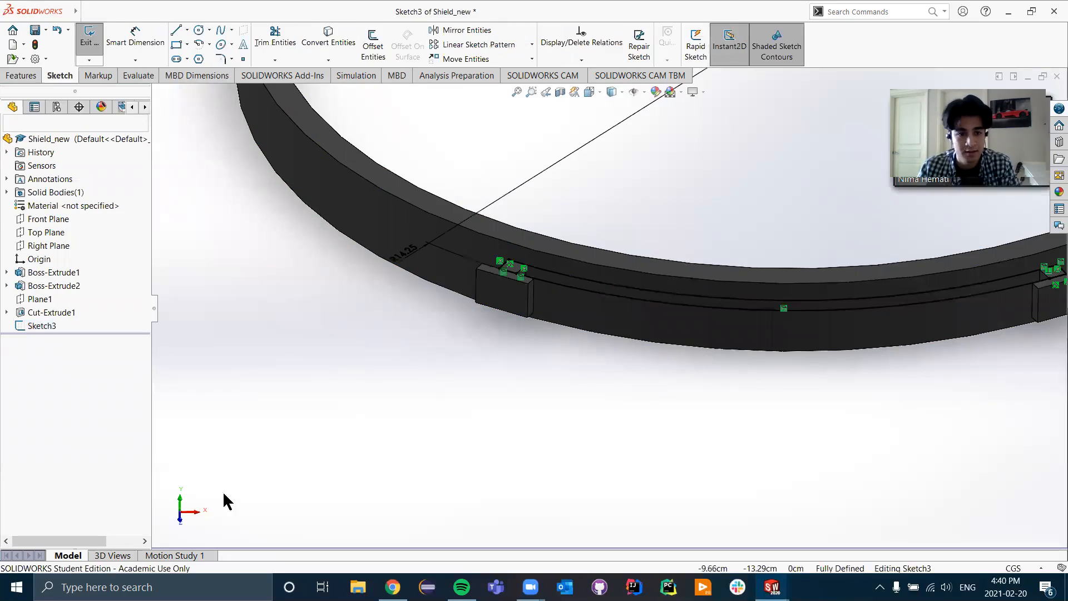
pyautogui.click(180, 503)
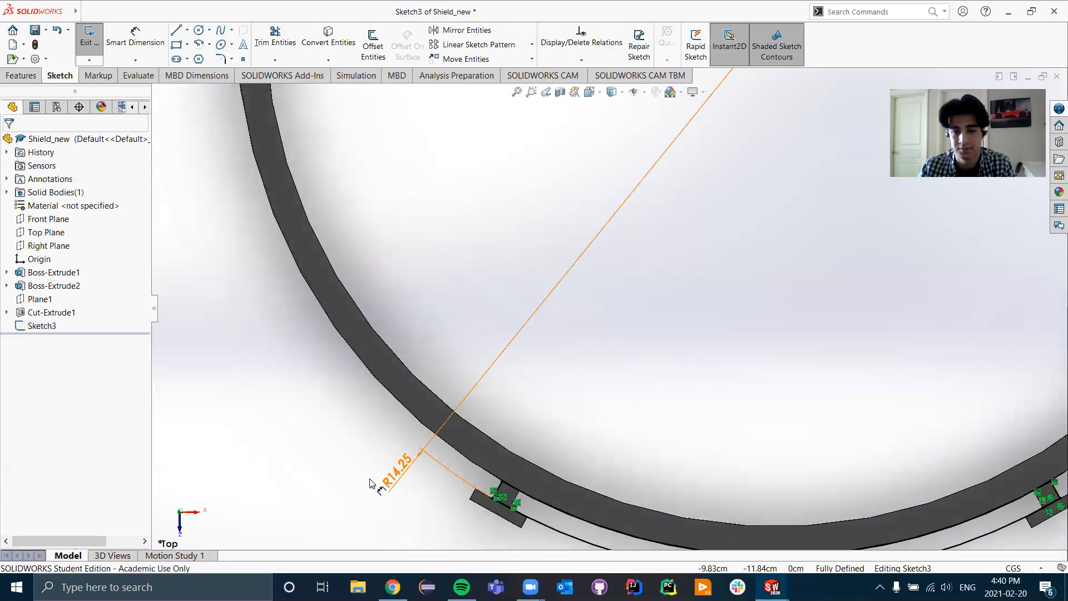
pyautogui.scroll(1, 825, 469)
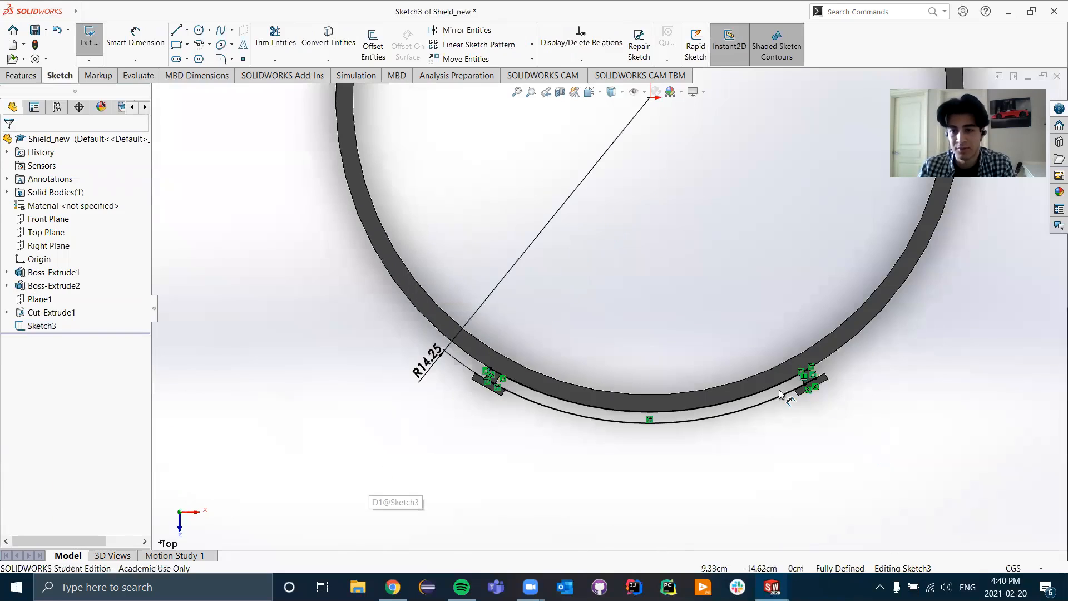
pyautogui.scroll(-2, 781, 395)
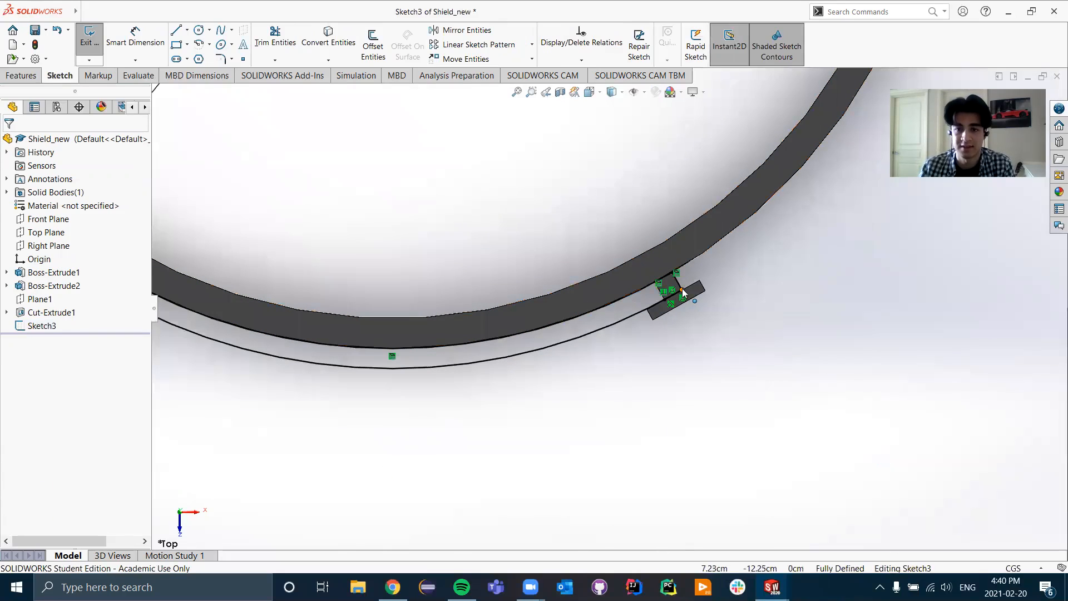
pyautogui.scroll(1, 358, 270)
pyautogui.scroll(2, 296, 165)
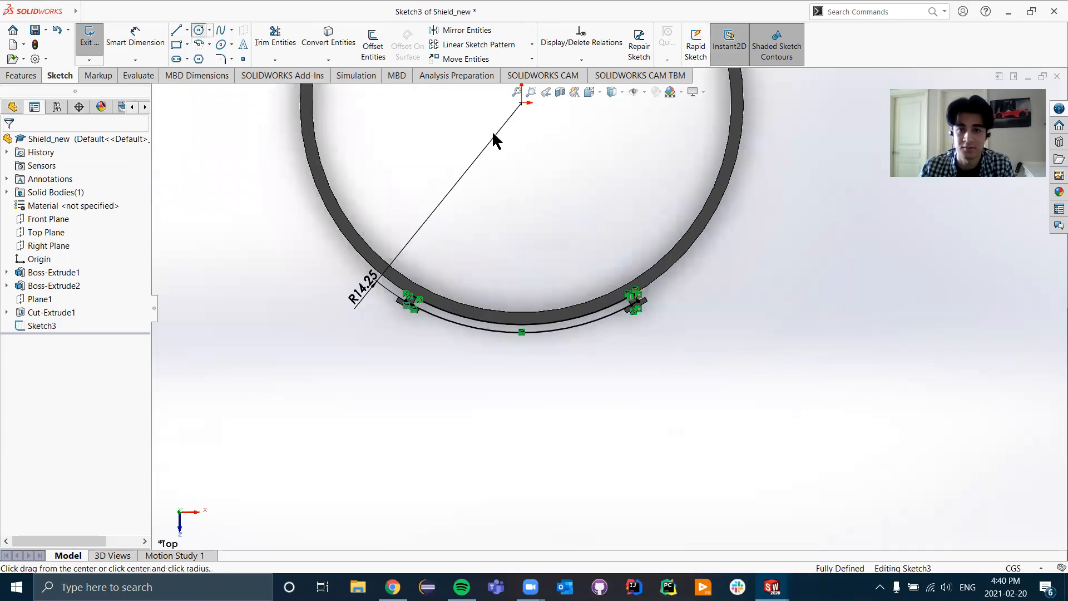
# - Draw two circles centred on the origin, 14.25 cm radius on the outer shield arc and 13.75 cm on the inner arc
pyautogui.click(521, 103)
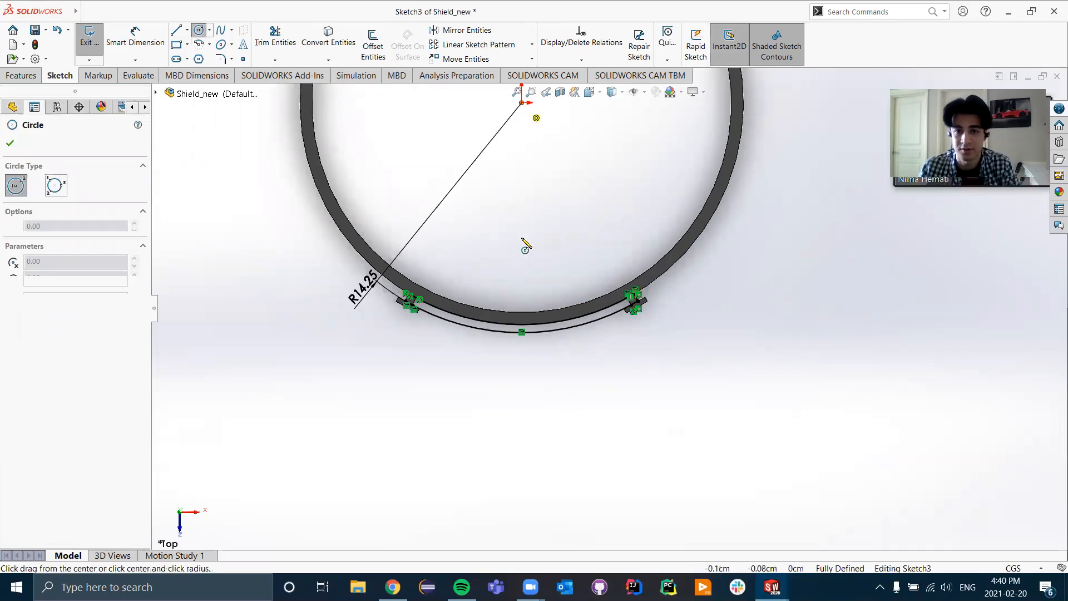
pyautogui.click(545, 332)
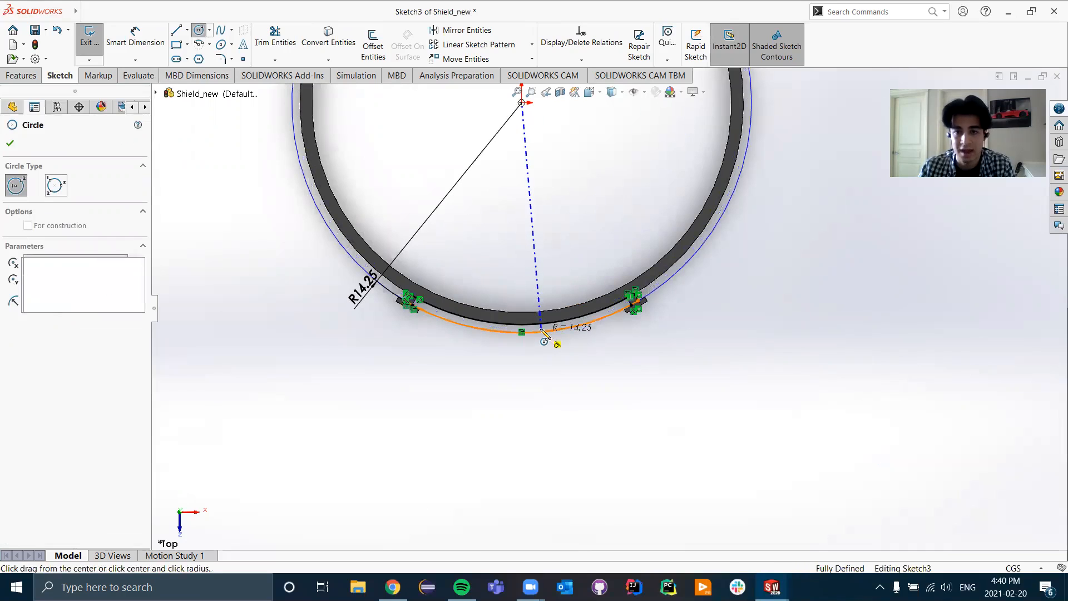
pyautogui.click(522, 103)
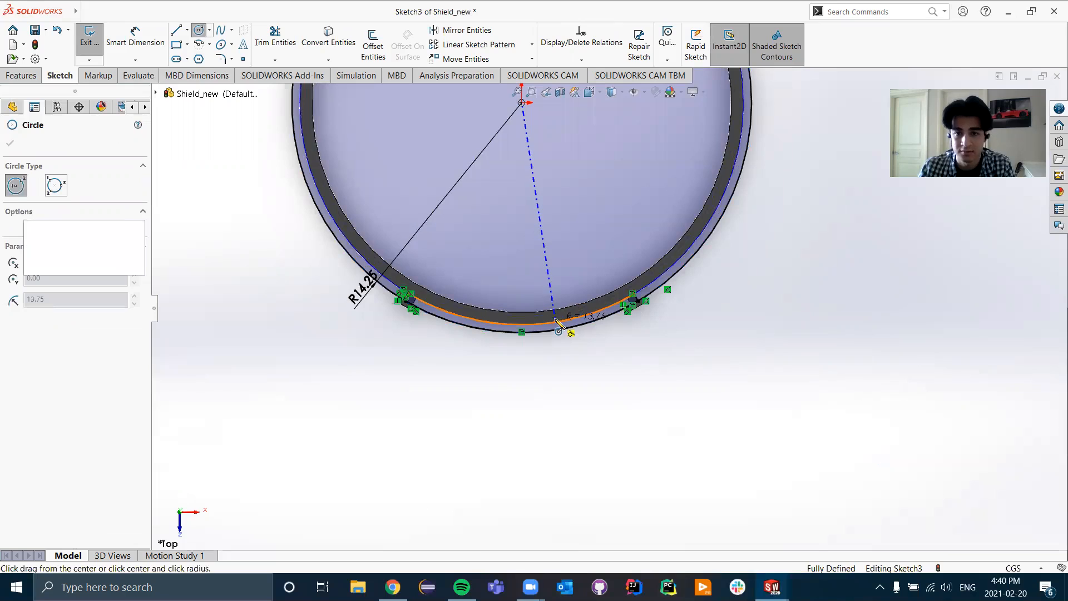
pyautogui.click(557, 324)
pyautogui.press('Escape')
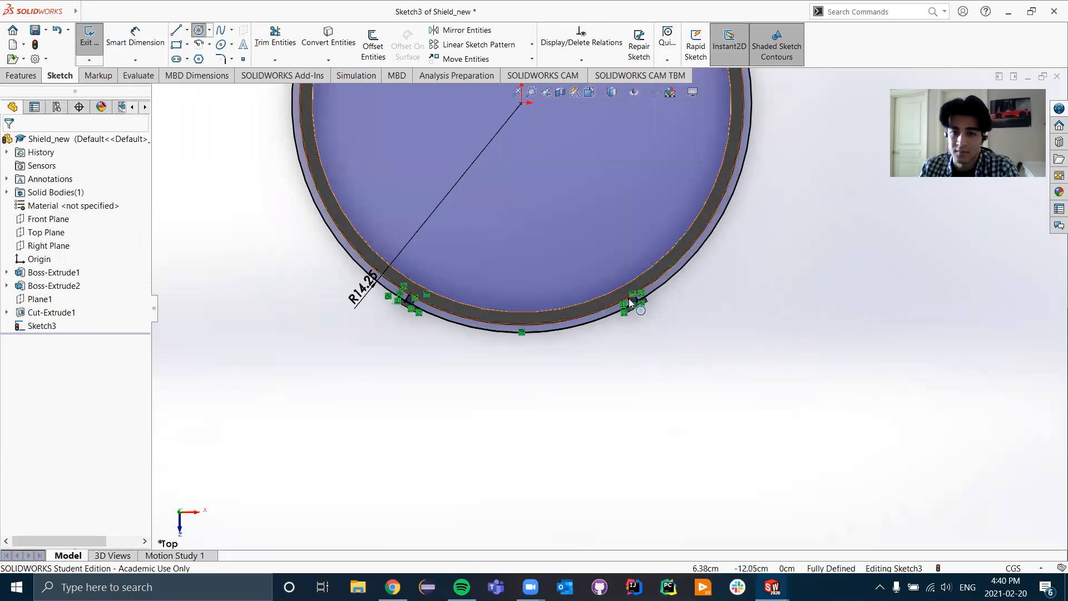
# - Draw a short line across the ring between the two circles, about 1.71 cm outward from the right tab's stem
pyautogui.scroll(-5, 639, 303)
pyautogui.scroll(-2, 644, 301)
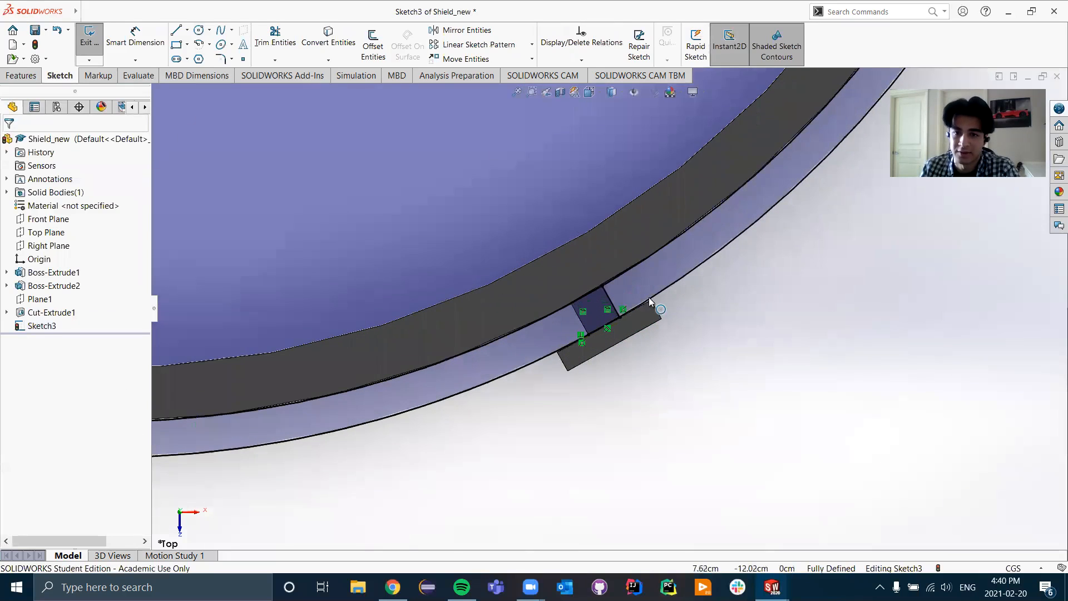
pyautogui.click(177, 33)
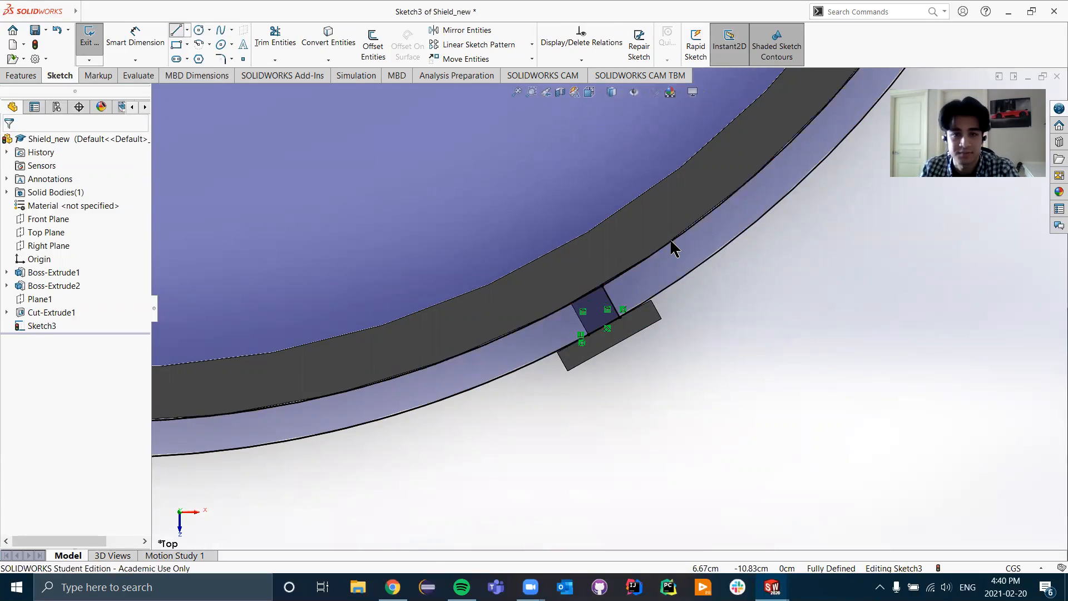
pyautogui.click(705, 222)
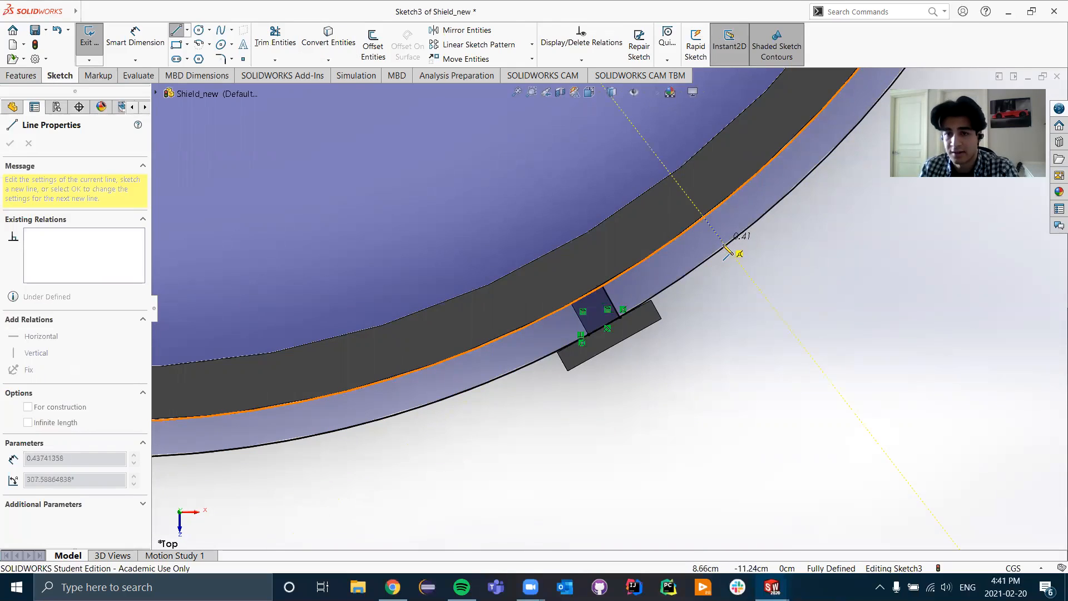
pyautogui.click(726, 245)
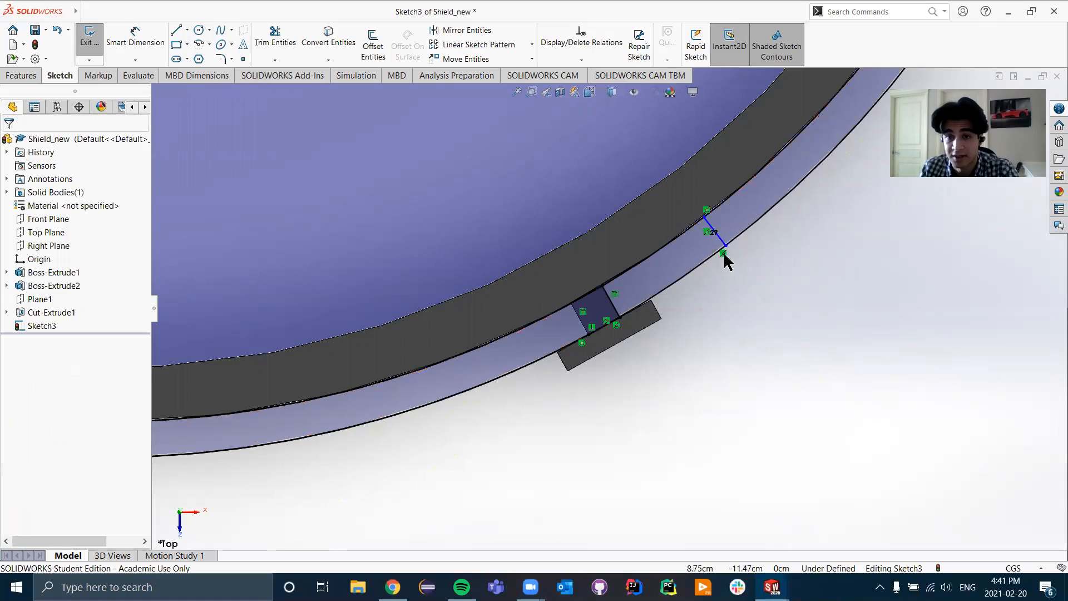
# - Dimension the distance between the inner endpoints of the right tab's outer end line and the new cross line as 0.5 cm
pyautogui.click(137, 39)
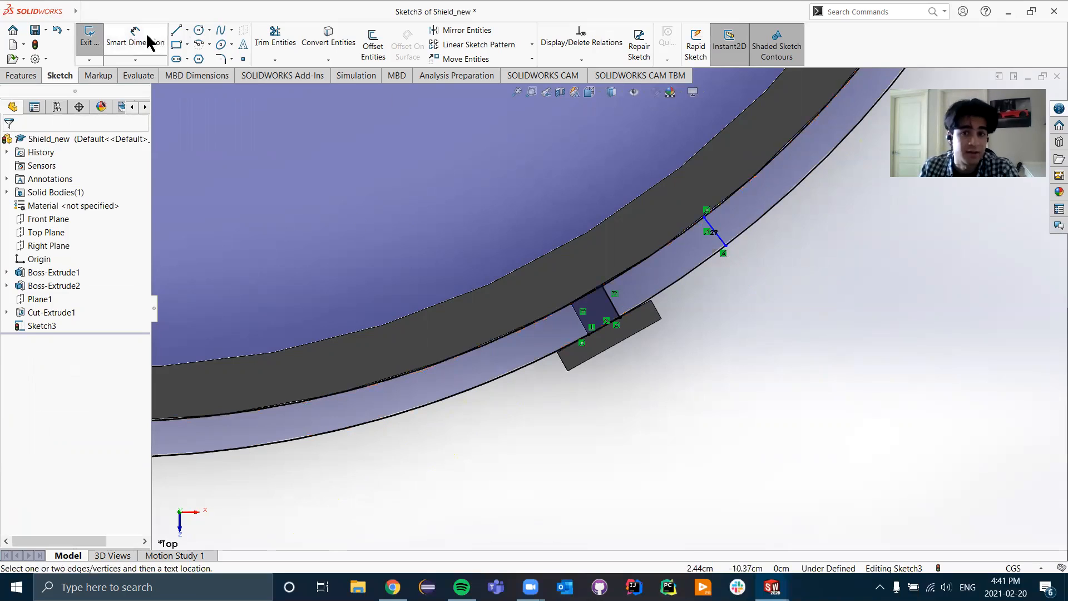
pyautogui.click(603, 287)
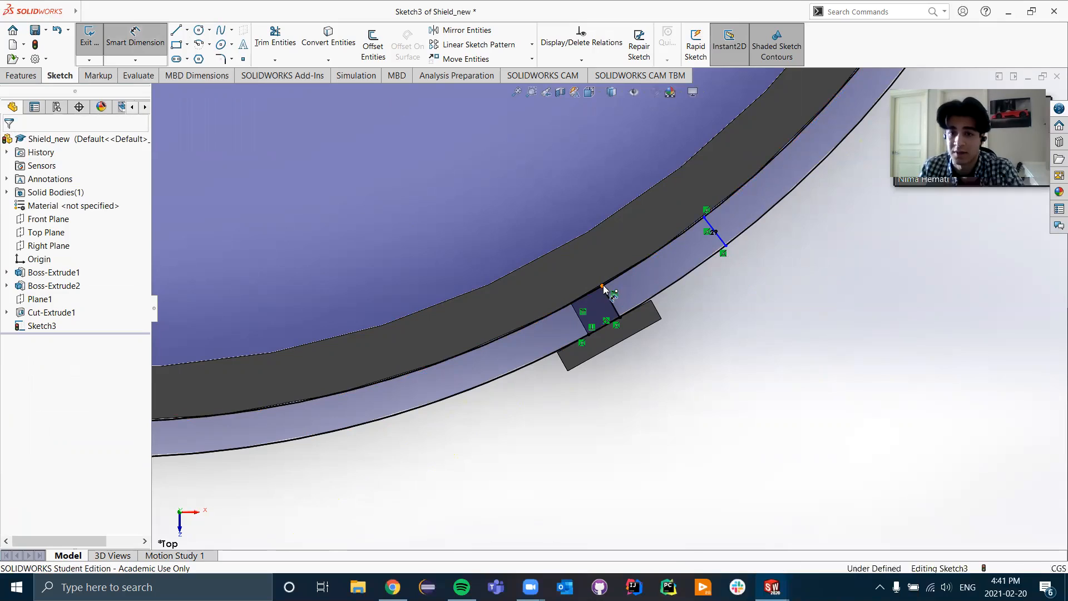
pyautogui.click(705, 219)
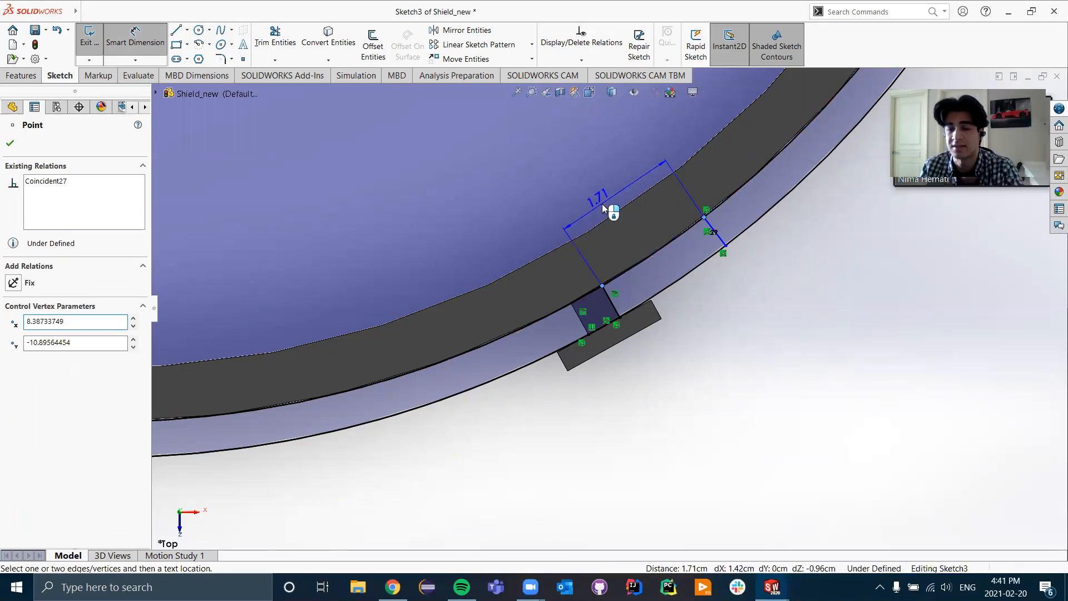
pyautogui.click(601, 205)
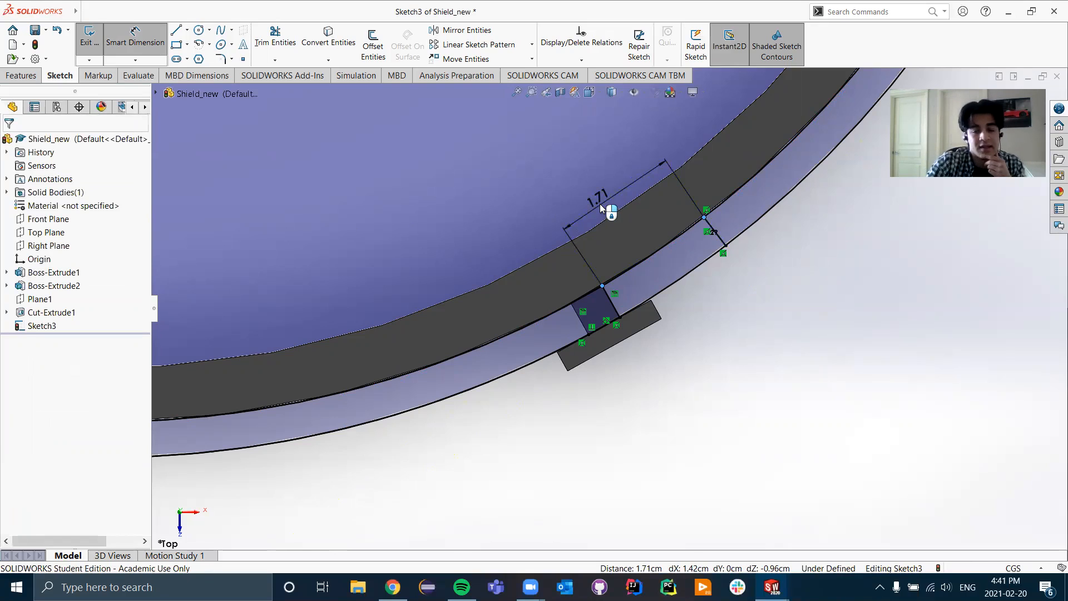
pyautogui.doubleClick(599, 204)
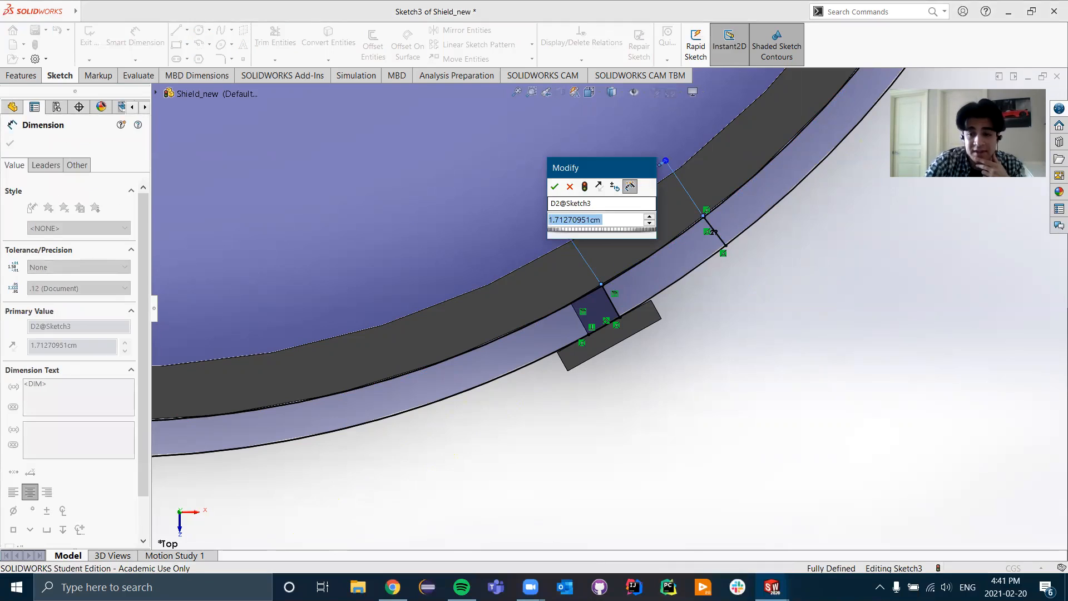
pyautogui.write('0.5')
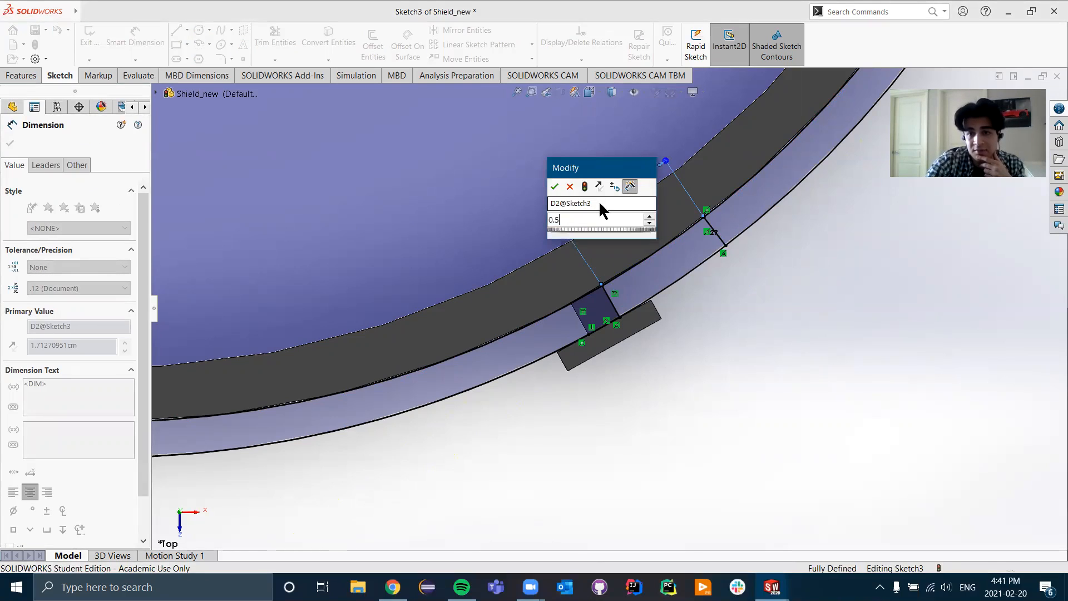
pyautogui.press('Escape')
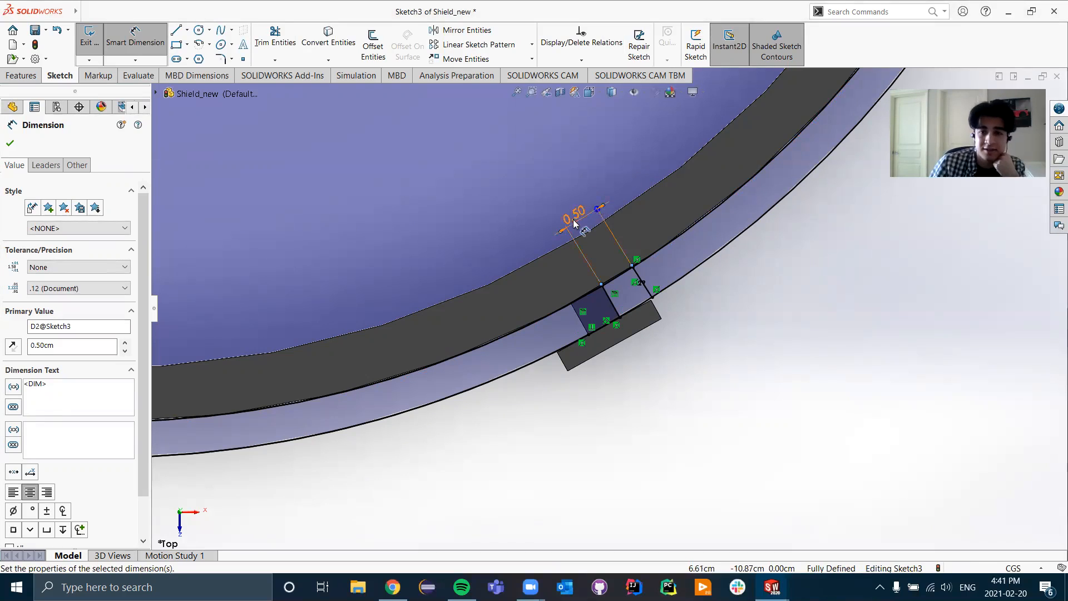
pyautogui.press('Escape')
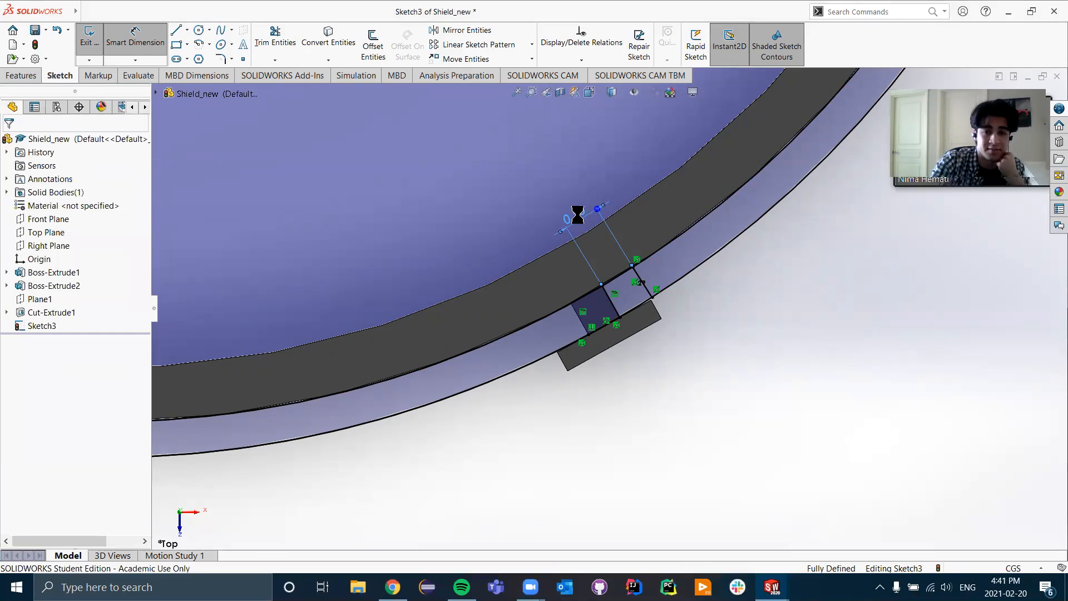
# - Set the distance between the right tab's stem and the new cross line to 1 cm
pyautogui.doubleClick(577, 215)
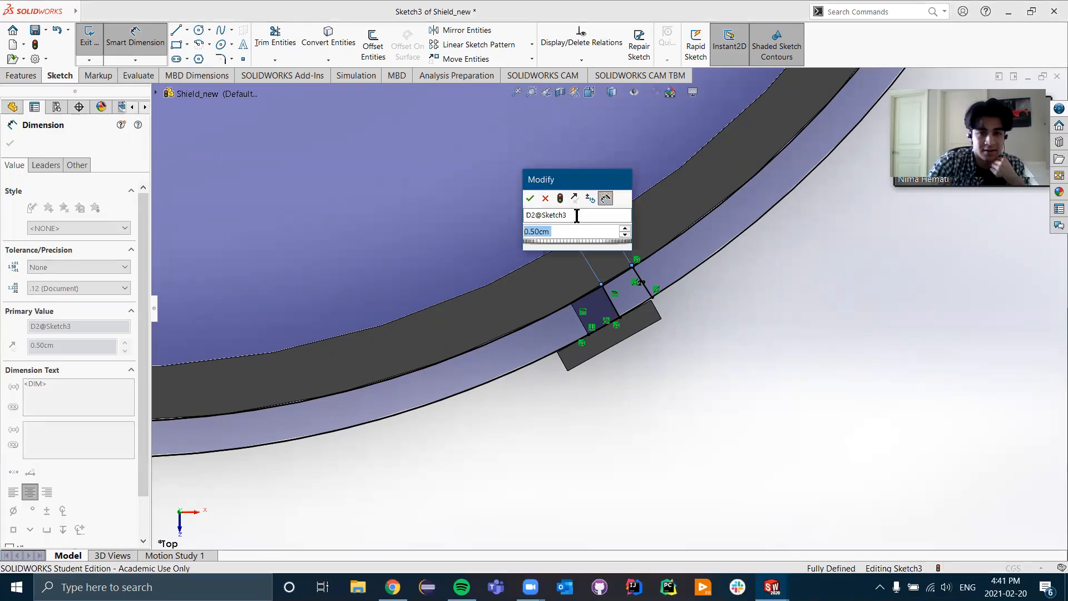
pyautogui.write('1')
pyautogui.press('Escape')
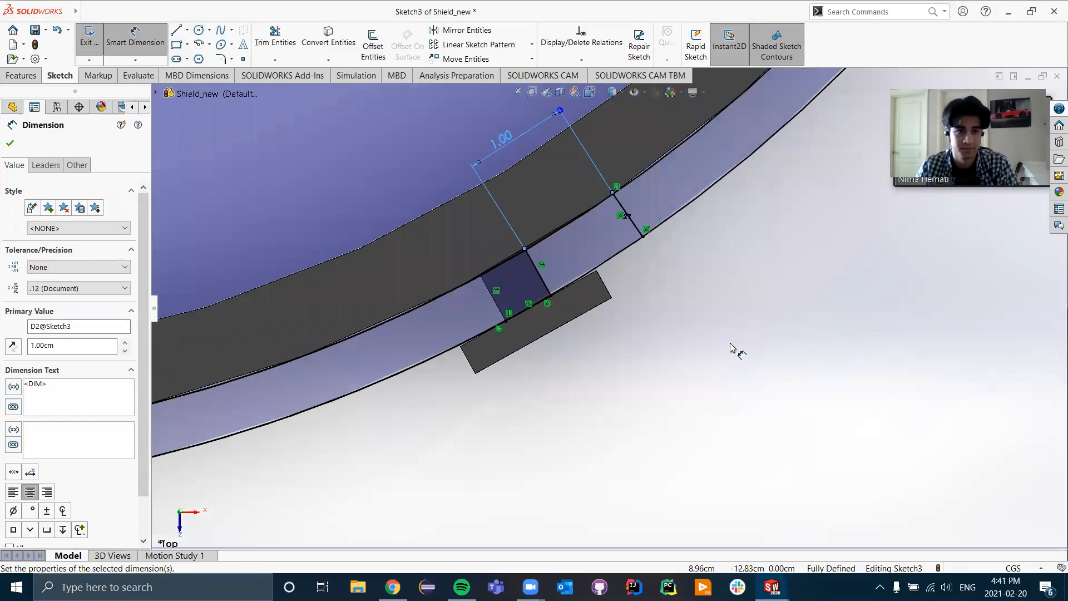
pyautogui.scroll(5, 728, 349)
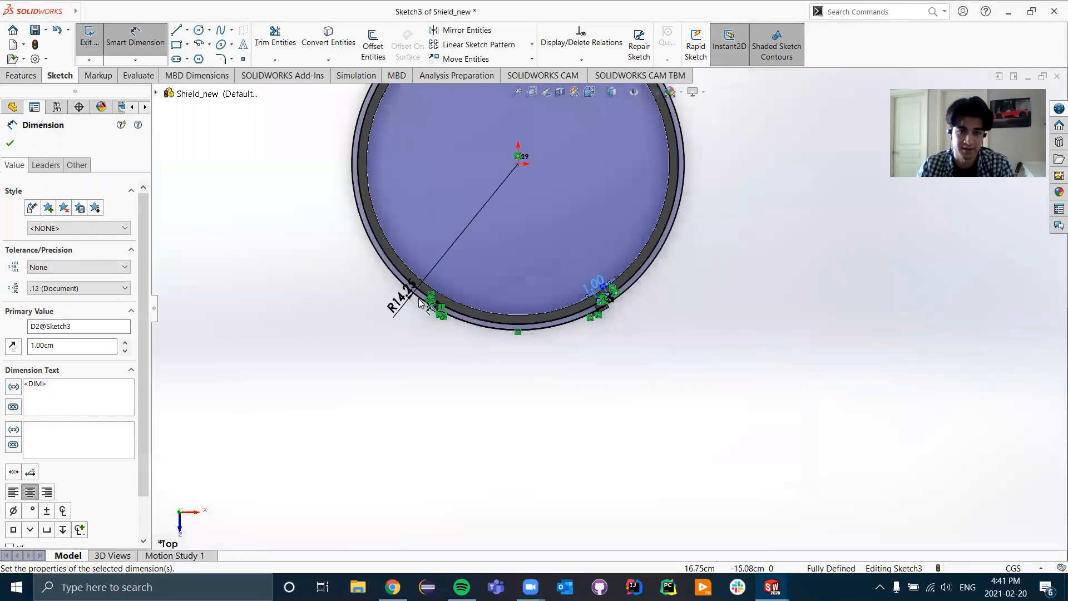
pyautogui.scroll(-2, 428, 302)
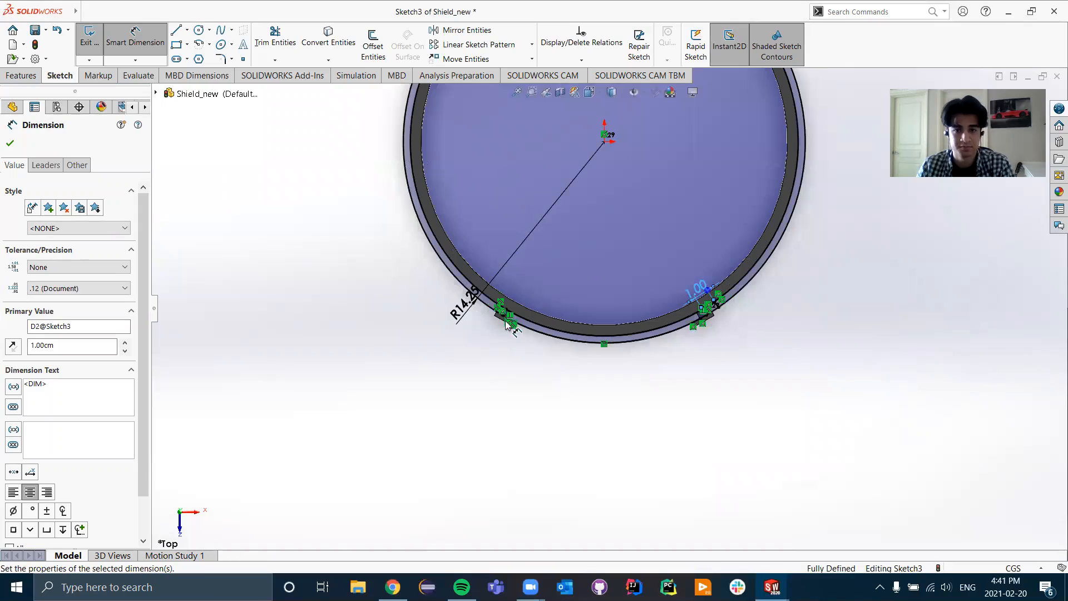
pyautogui.scroll(-4, 504, 331)
pyautogui.scroll(-1, 603, 293)
pyautogui.press('Escape')
pyautogui.click(178, 32)
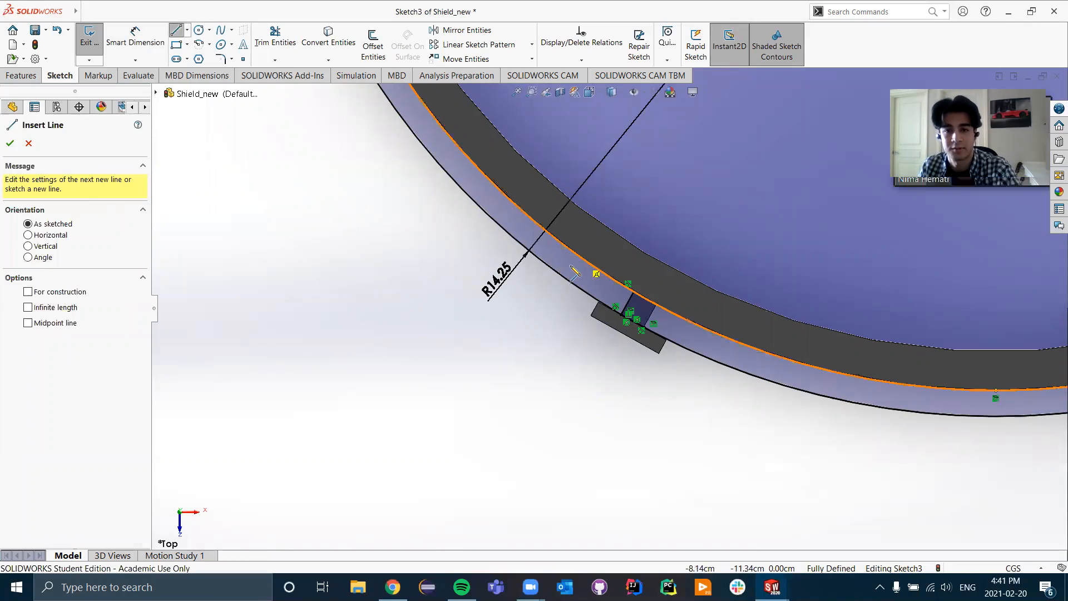
pyautogui.click(571, 267)
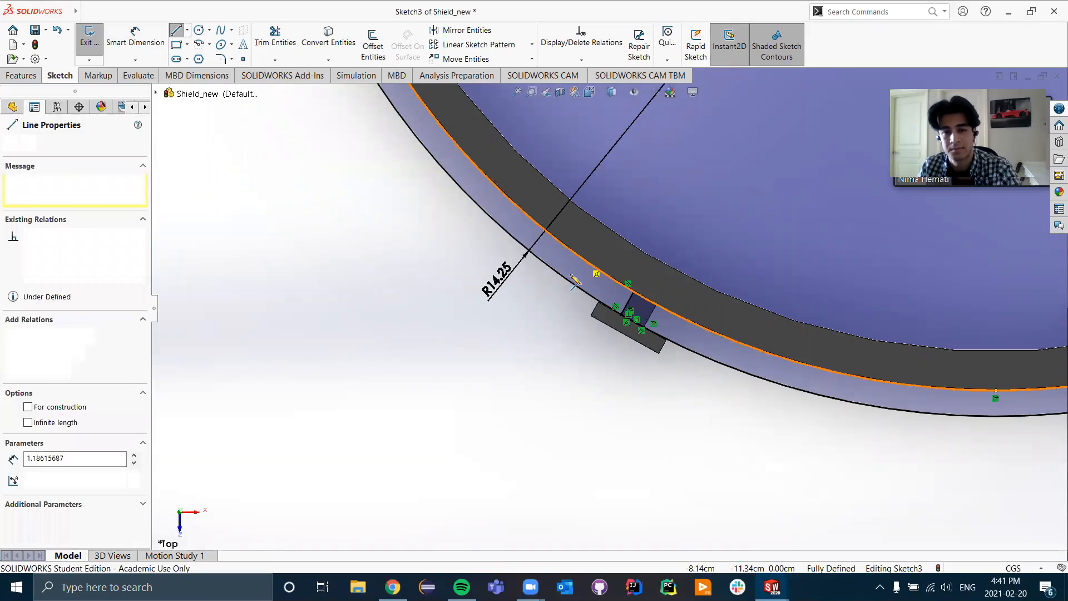
pyautogui.press('Escape')
pyautogui.press('Escape')
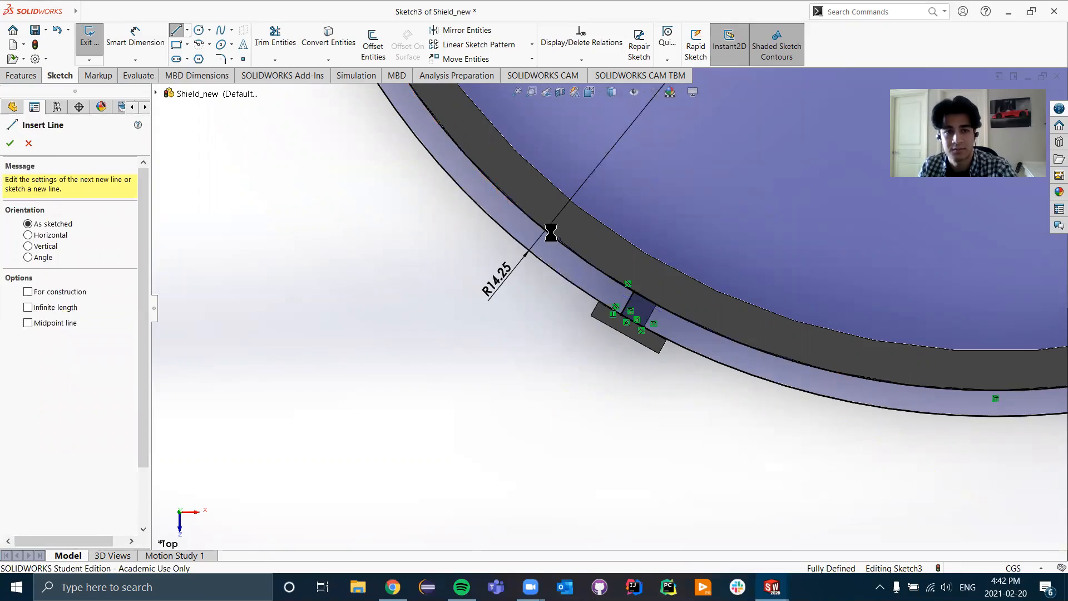
pyautogui.scroll(-2, 535, 215)
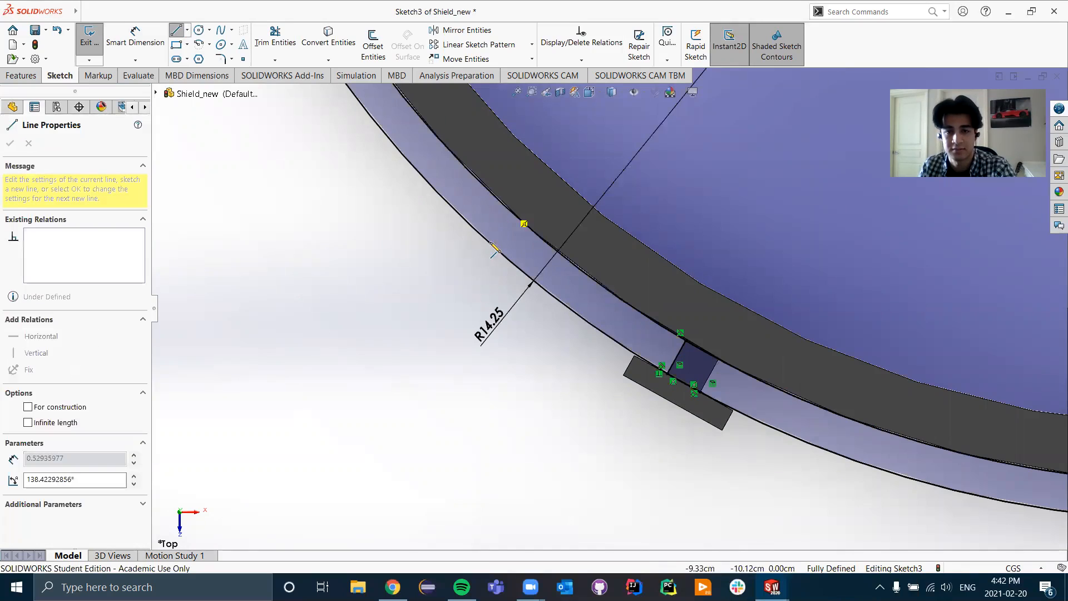
pyautogui.press('Escape')
pyautogui.press('Escape')
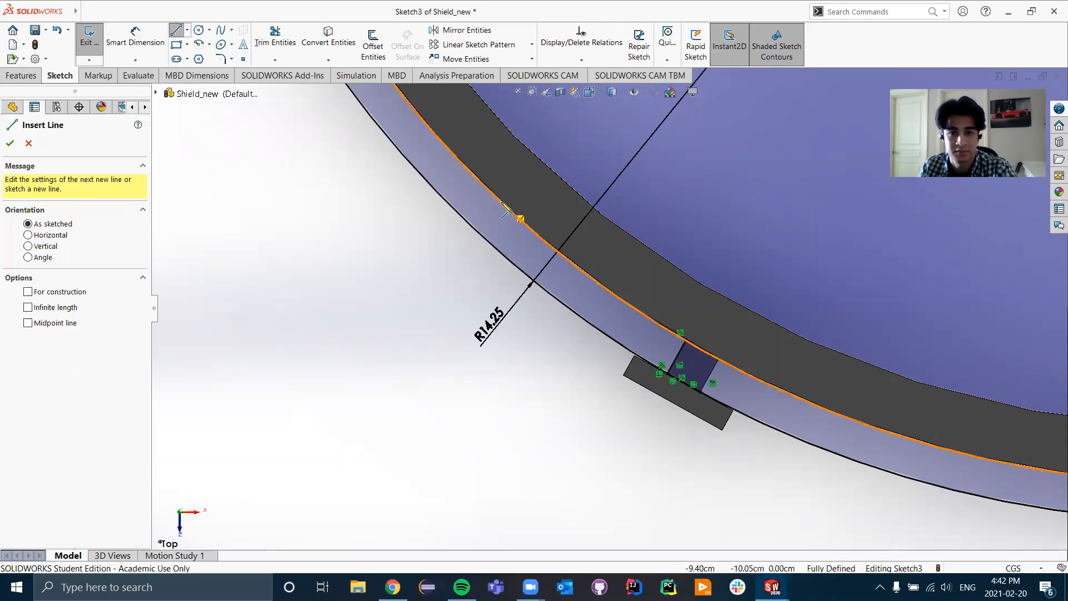
pyautogui.click(489, 194)
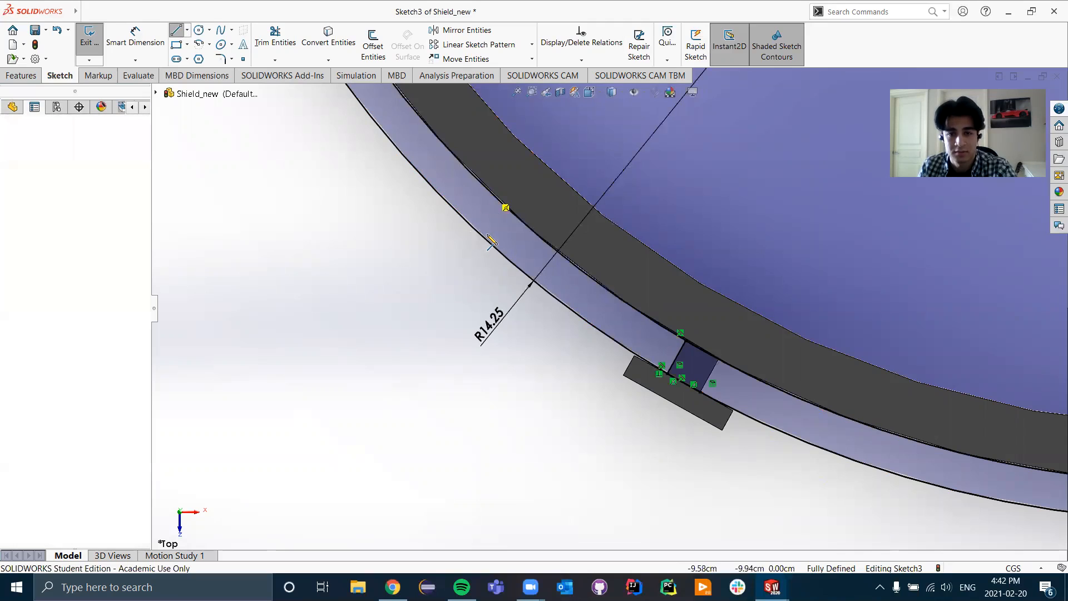
pyautogui.press('Escape')
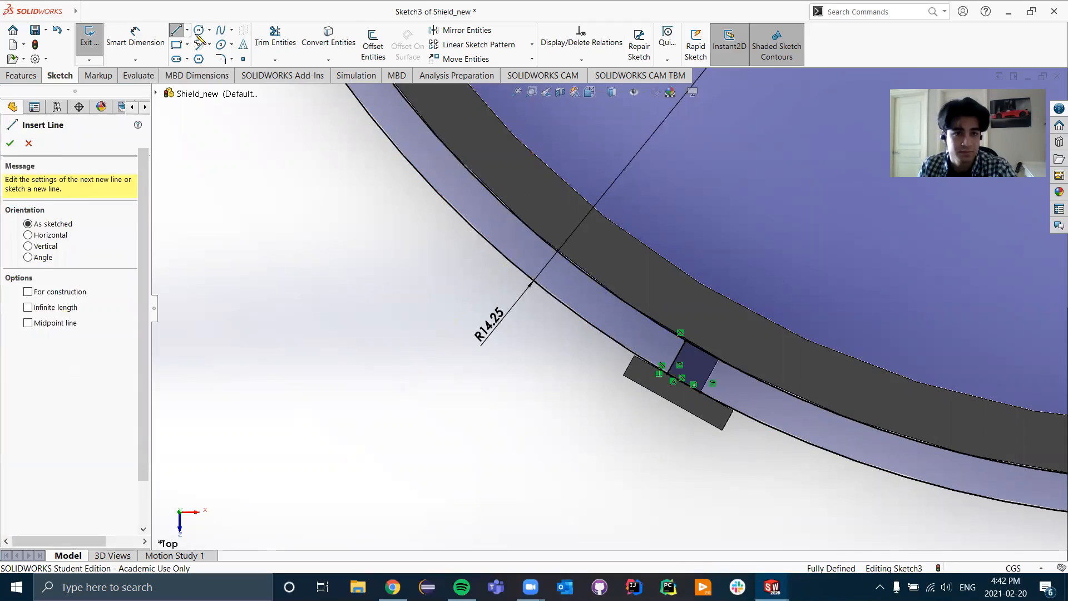
pyautogui.press('Escape')
# - Place a point on the inner circle and draw a short line from it across the ring, about 2.84 cm outward from the left tab's stem
pyautogui.click(176, 31)
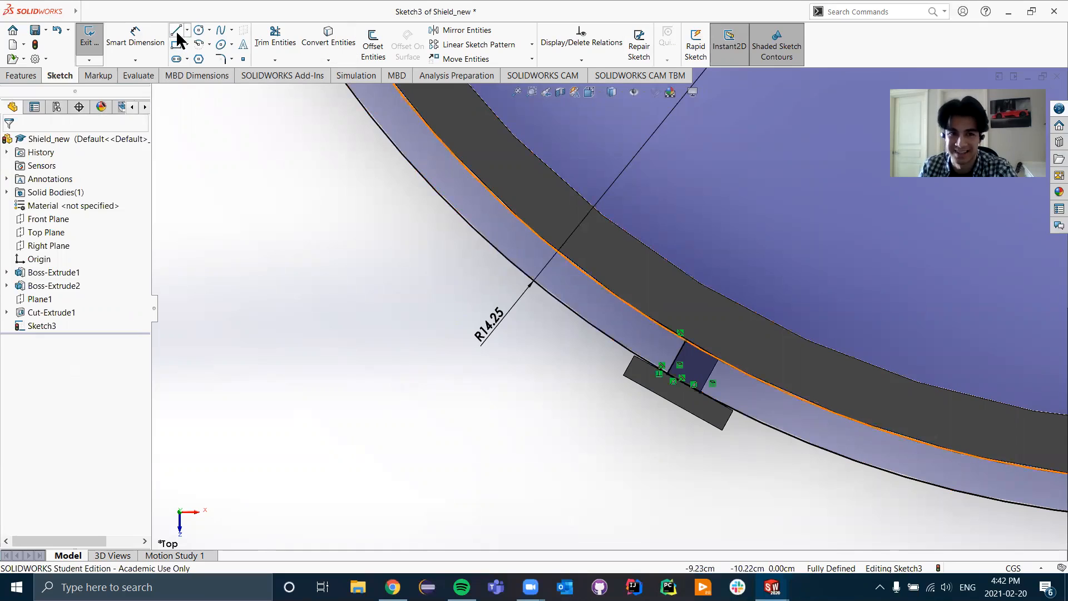
pyautogui.rightClick(511, 210)
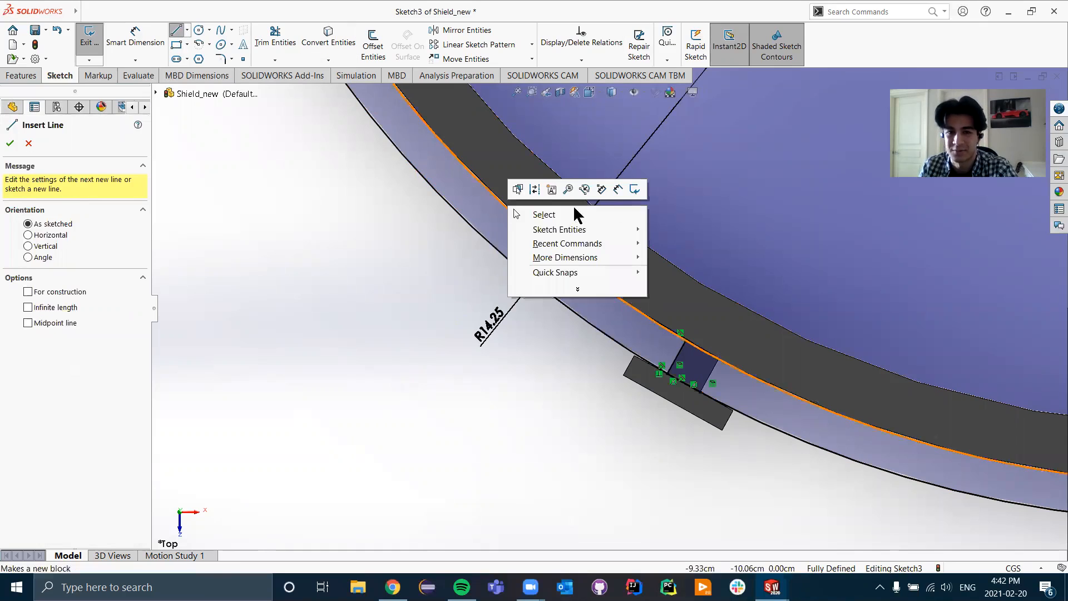
pyautogui.click(520, 191)
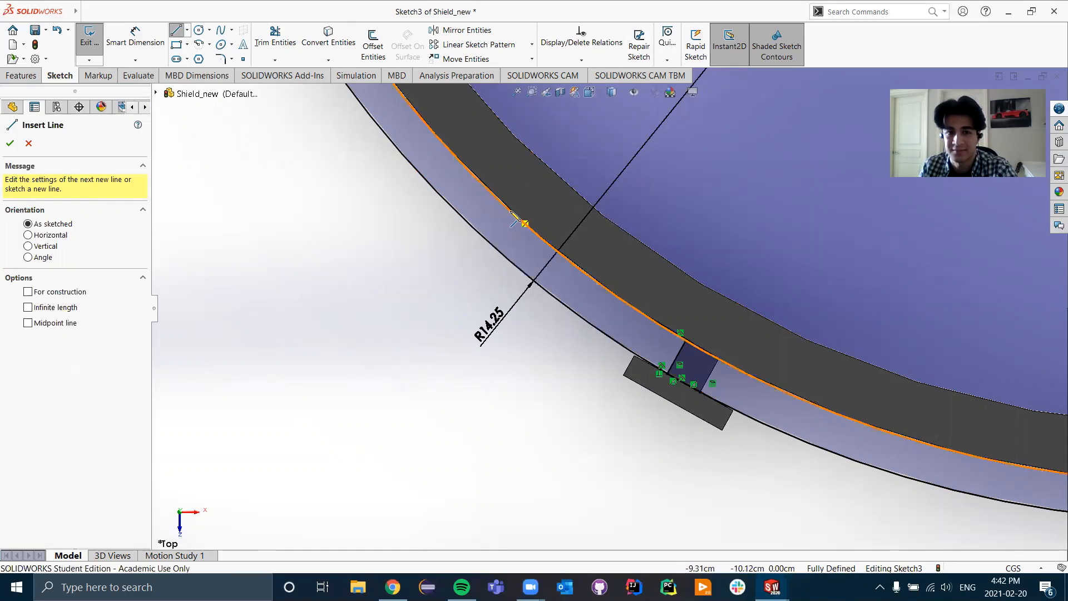
pyautogui.click(244, 60)
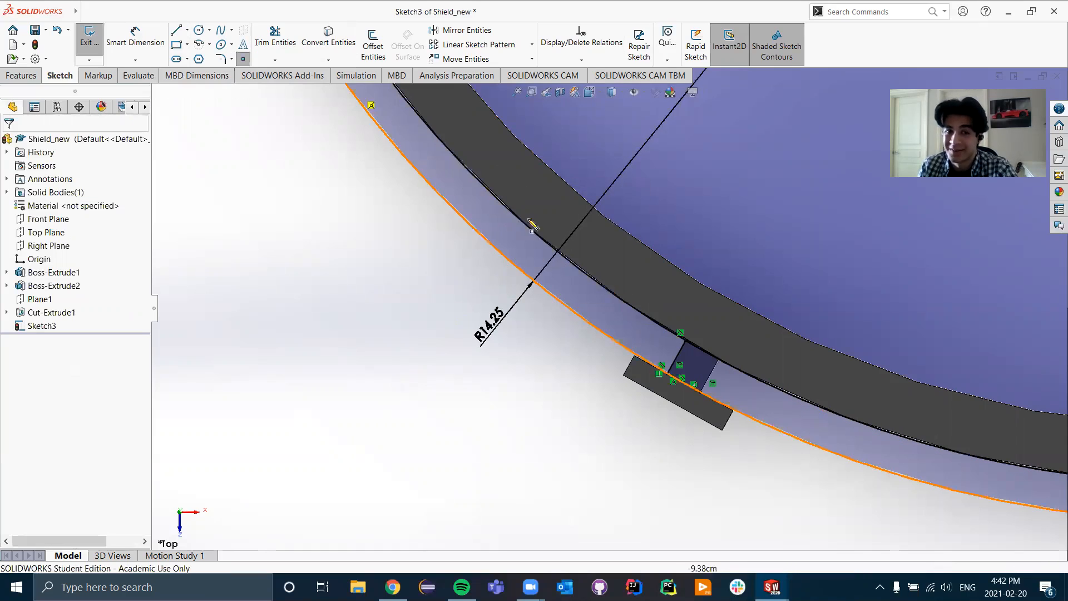
pyautogui.click(517, 221)
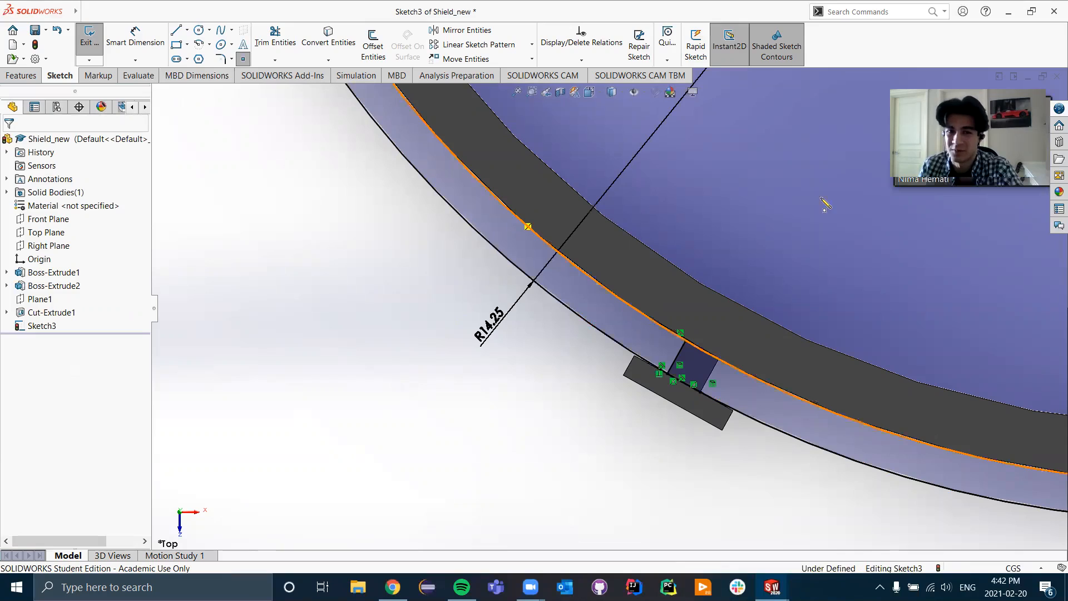
pyautogui.press('Escape')
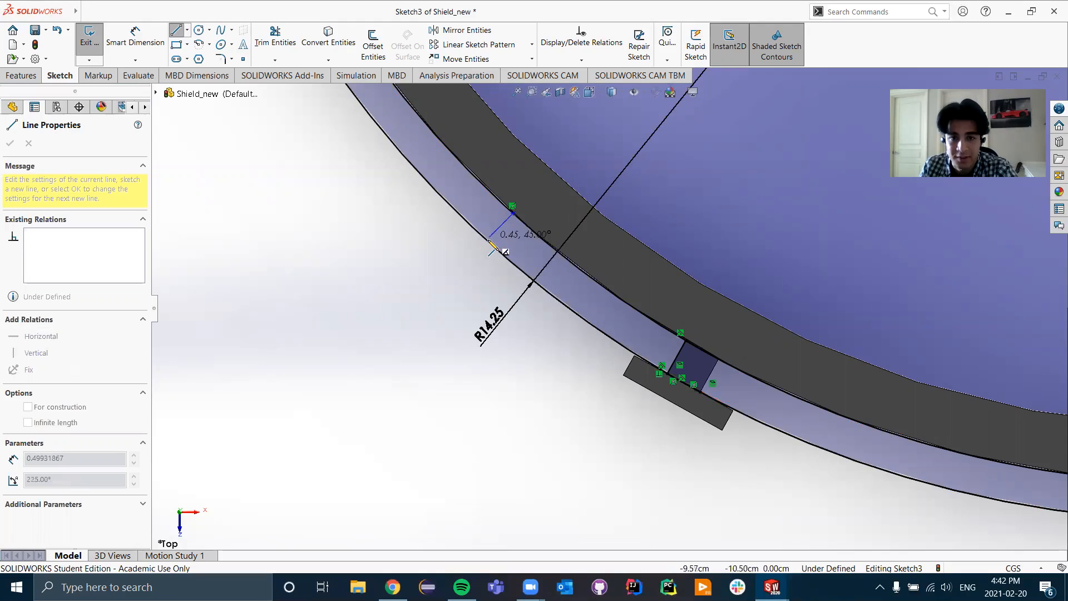
pyautogui.click(488, 241)
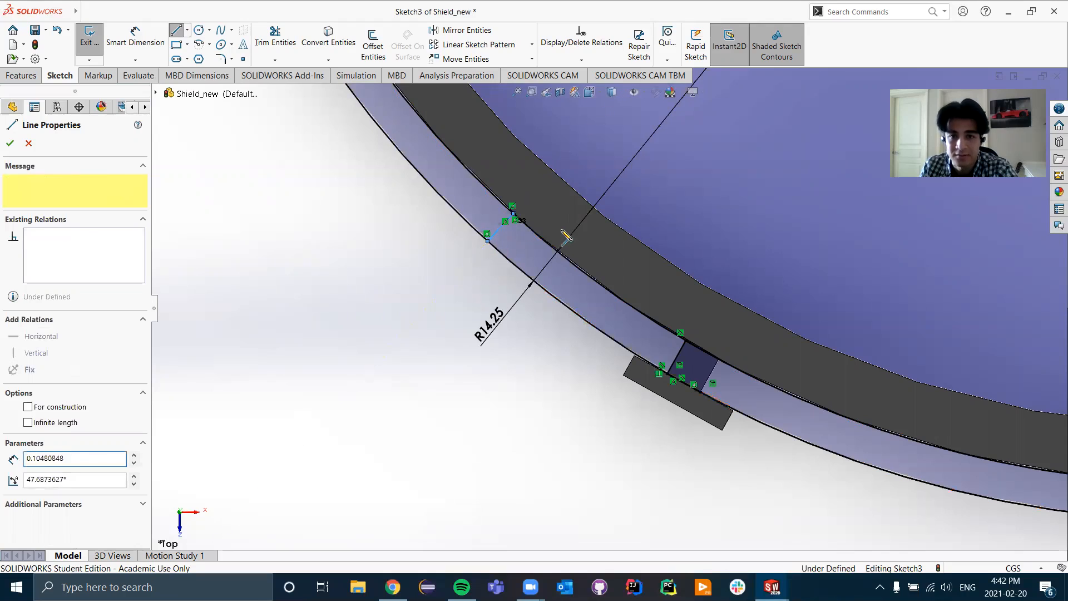
pyautogui.press('Escape')
pyautogui.press('Escape')
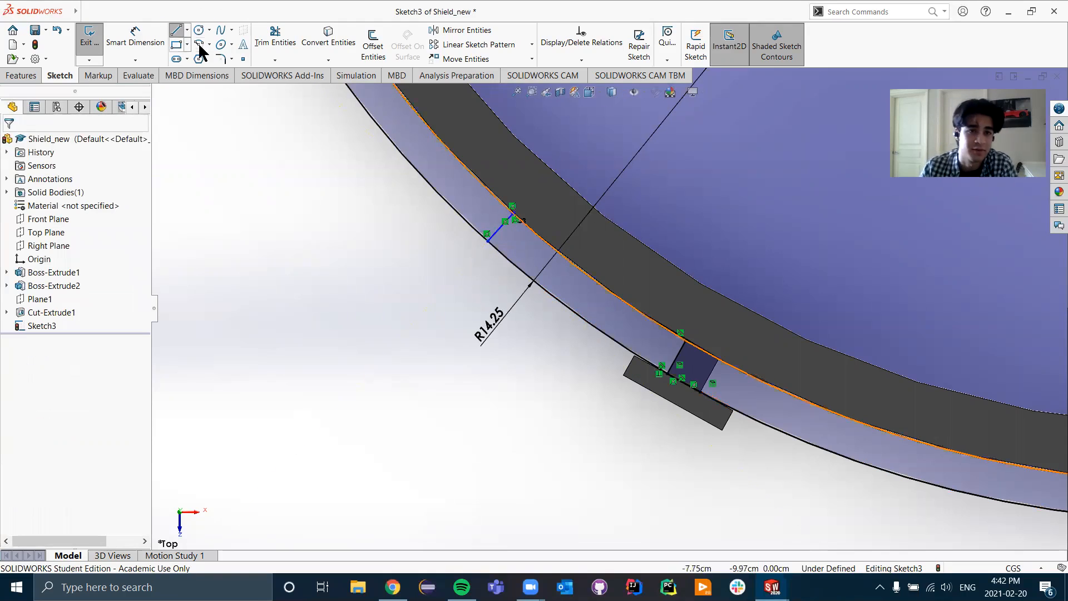
# - Dimension the distance between the new cross line's inner endpoint and the left tab stem's inner corner as 1 cm
pyautogui.click(135, 38)
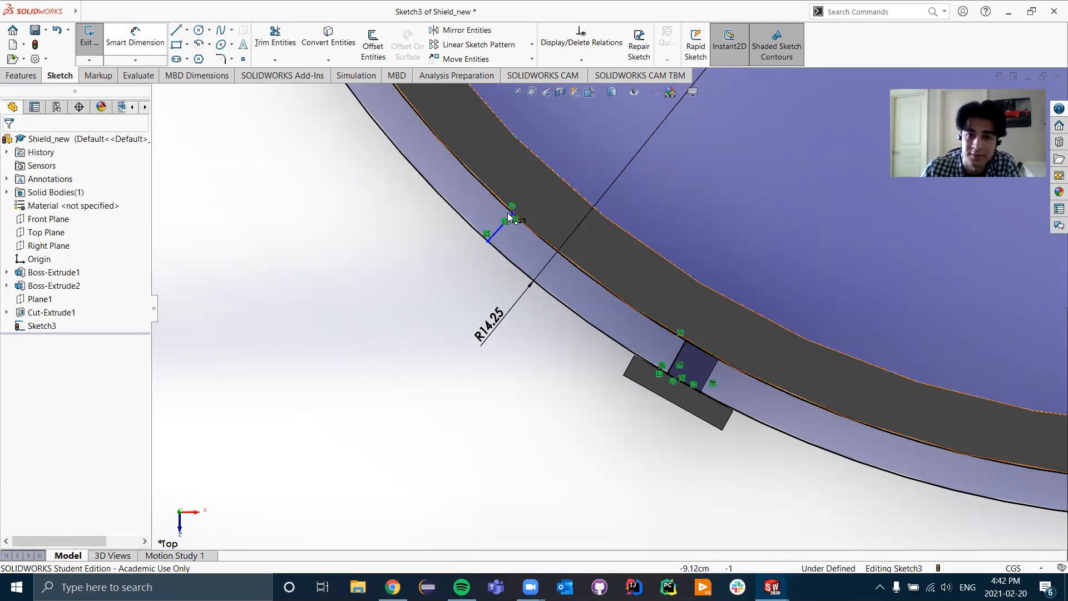
pyautogui.click(139, 37)
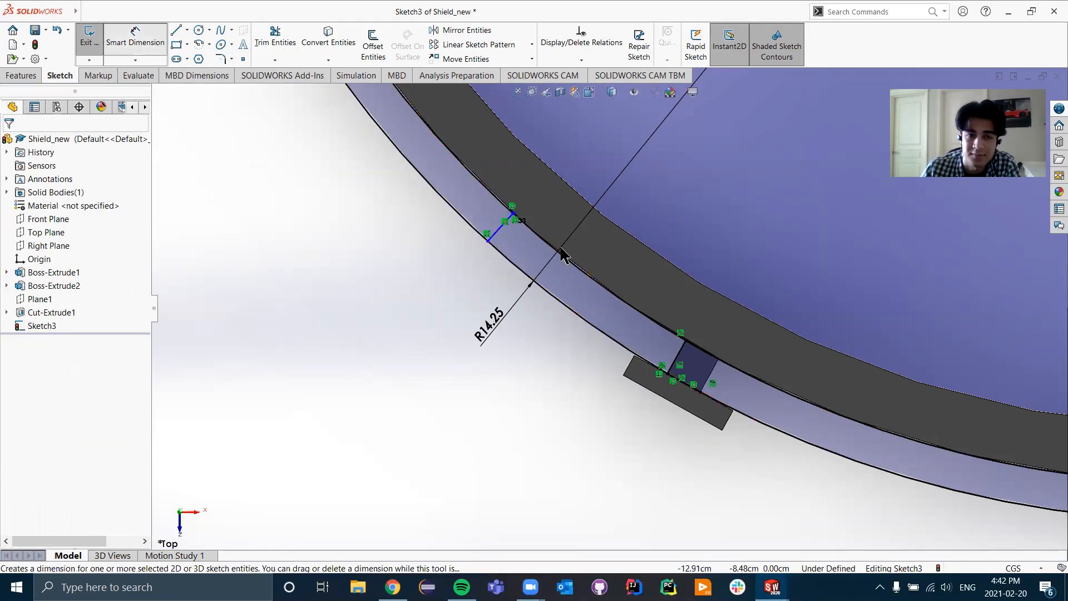
pyautogui.click(513, 214)
pyautogui.click(686, 341)
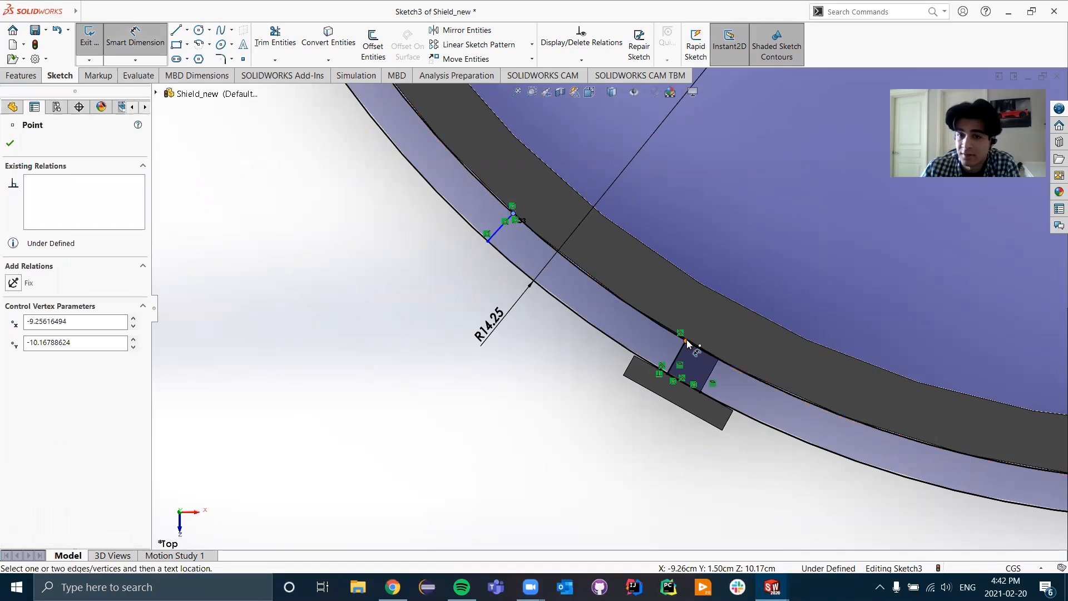
pyautogui.click(686, 341)
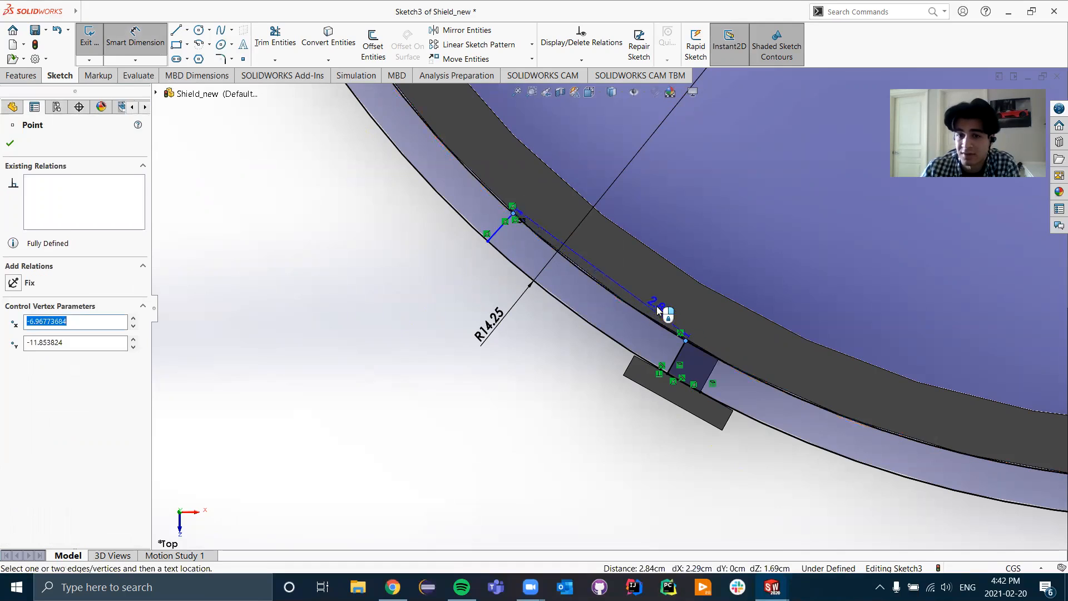
pyautogui.click(629, 285)
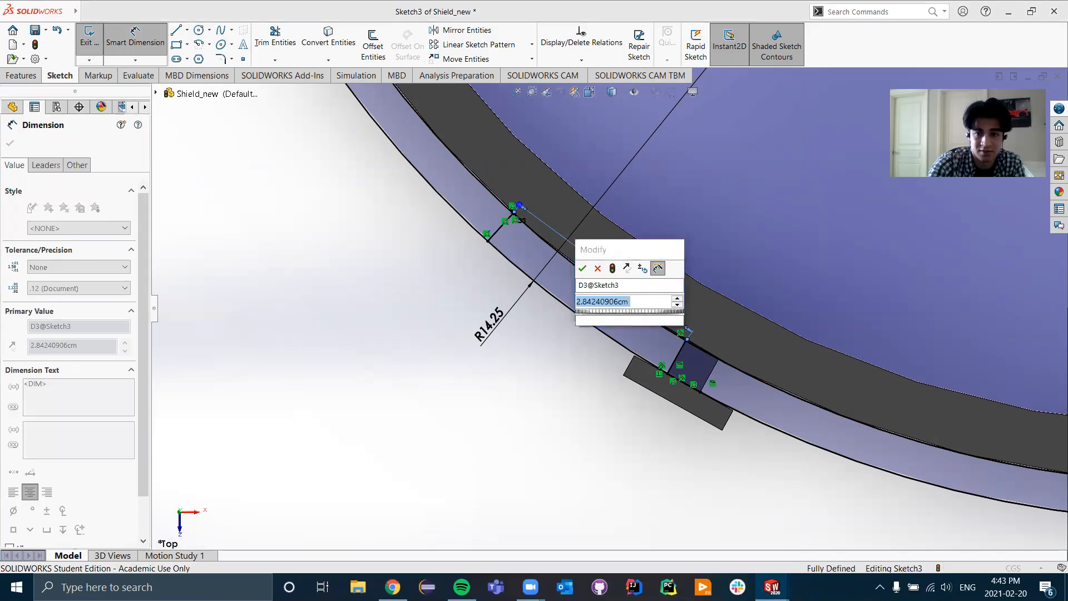
pyautogui.press('Return')
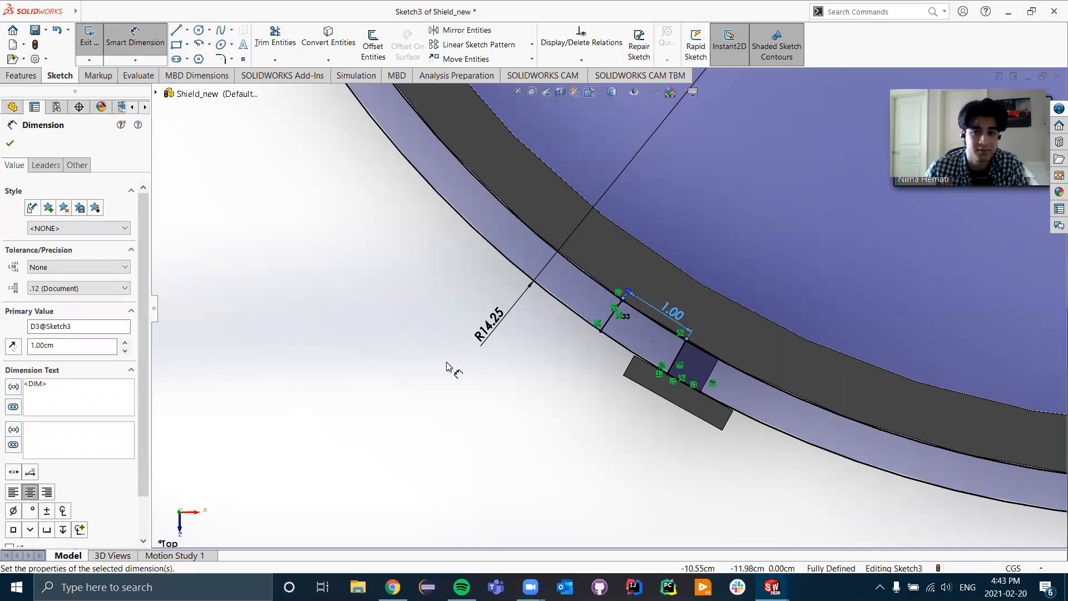
# - Trim away the parts of both circles beyond the two end lines, keeping only the front shield arc
pyautogui.click(260, 37)
pyautogui.scroll(2, 422, 397)
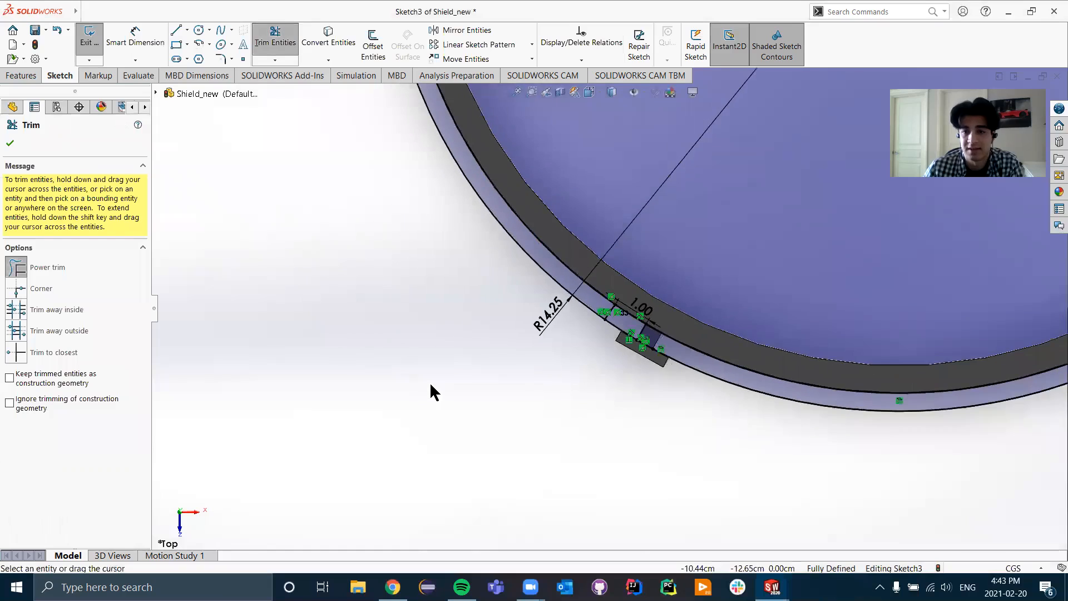
pyautogui.scroll(3, 429, 383)
pyautogui.moveTo(464, 257)
pyautogui.mouseDown()
pyautogui.moveTo(565, 196)
pyautogui.moveTo(612, 183)
pyautogui.mouseUp()
pyautogui.scroll(-2, 856, 352)
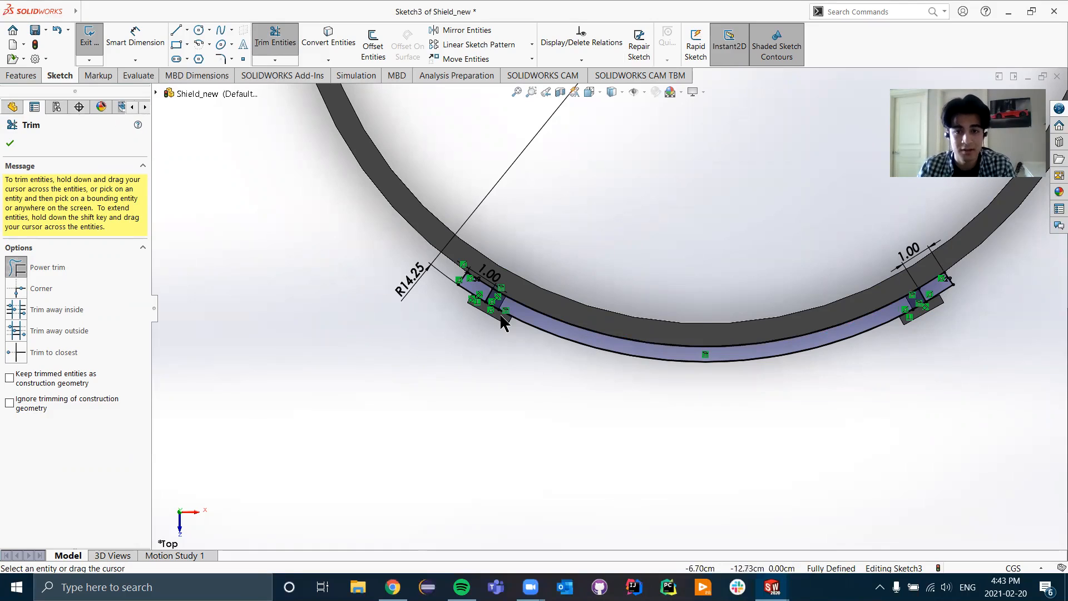
# - Convert the left tab stem's side edge facing the middle of the shield into a sketch line
pyautogui.scroll(-6, 503, 323)
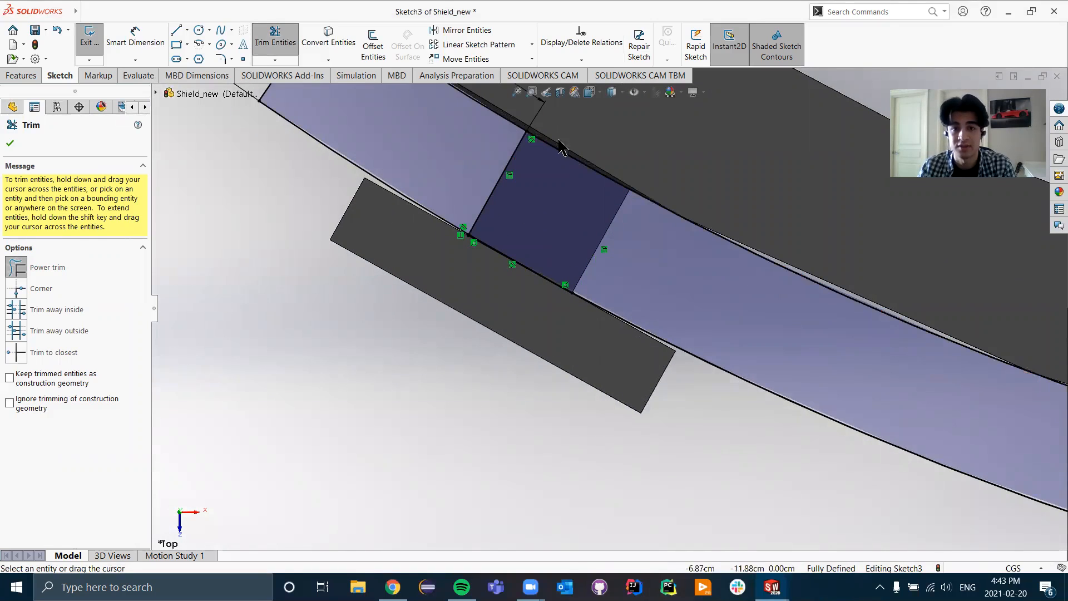
pyautogui.click(176, 32)
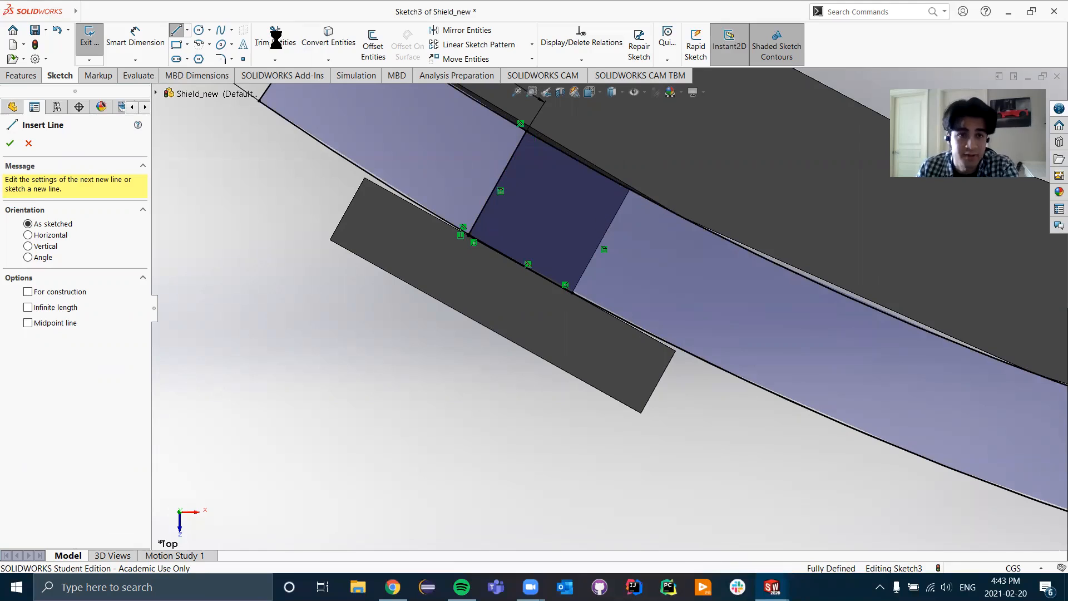
pyautogui.press('Escape')
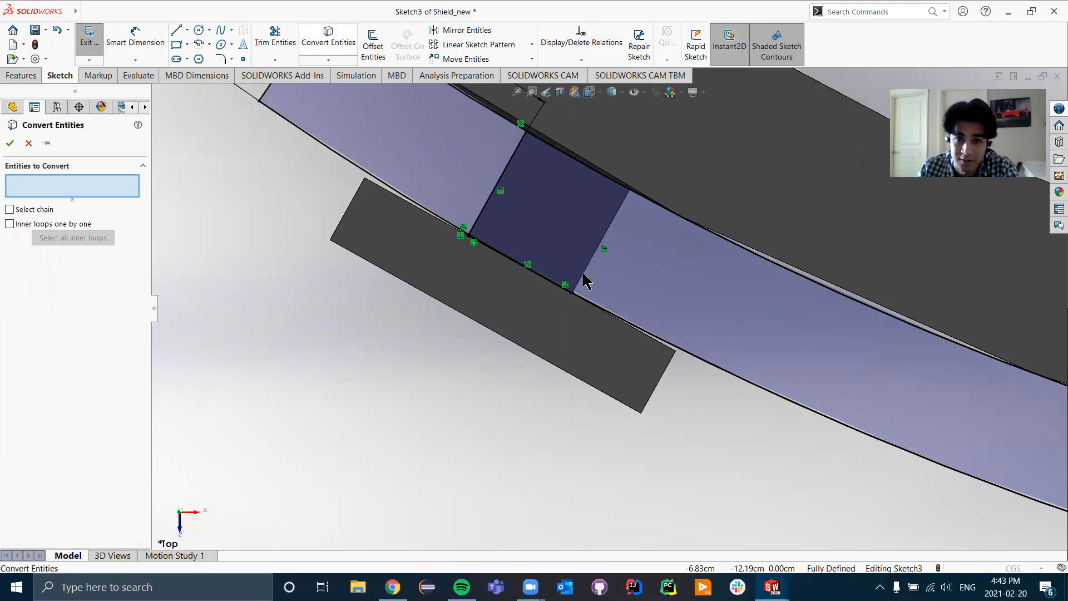
pyautogui.click(612, 305)
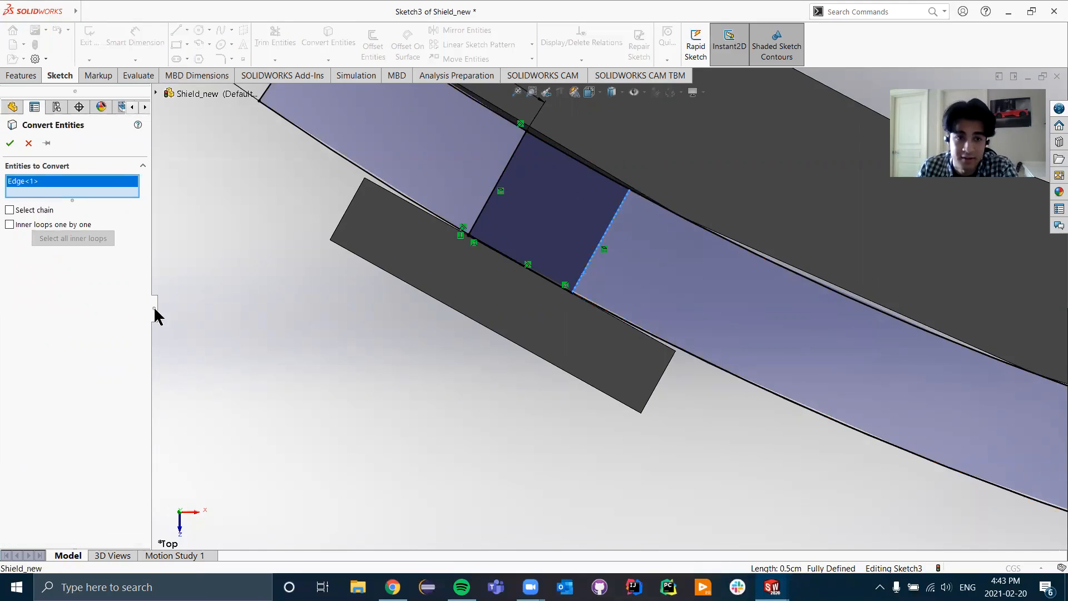
pyautogui.click(10, 144)
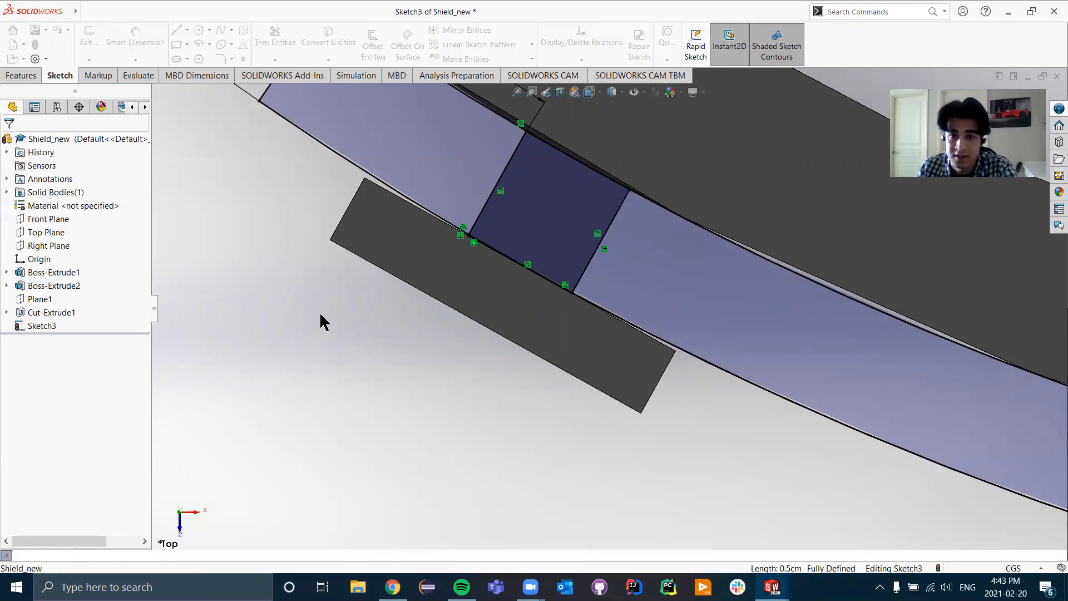
# - Convert the right tab stem's side edge facing the middle of the shield into a sketch line and exit the sketch
pyautogui.scroll(5, 307, 310)
pyautogui.scroll(5, 301, 307)
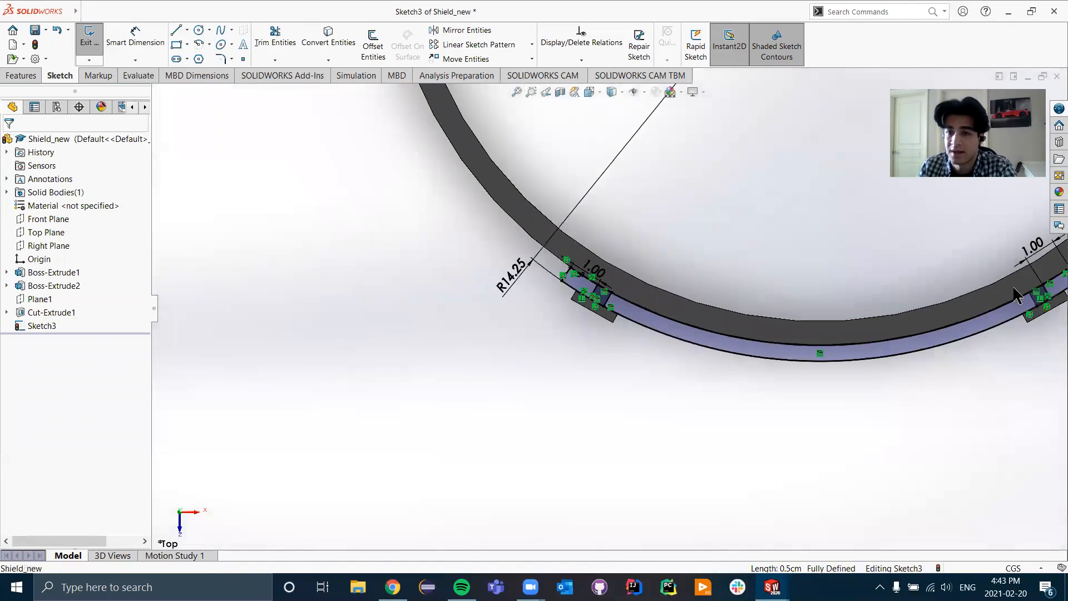
pyautogui.scroll(-4, 931, 315)
pyautogui.scroll(-3, 930, 308)
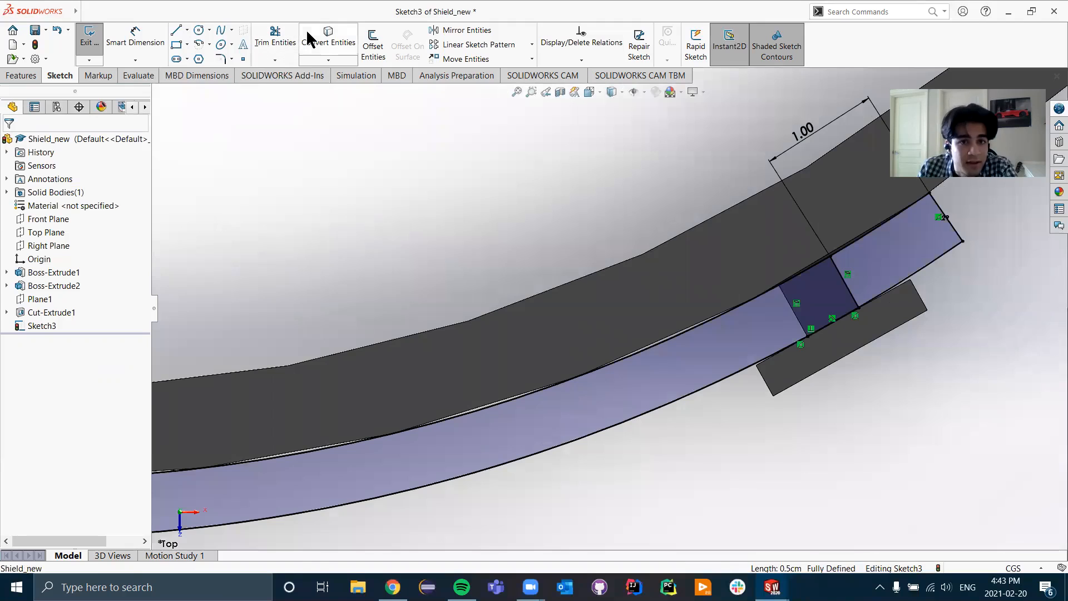
pyautogui.click(312, 38)
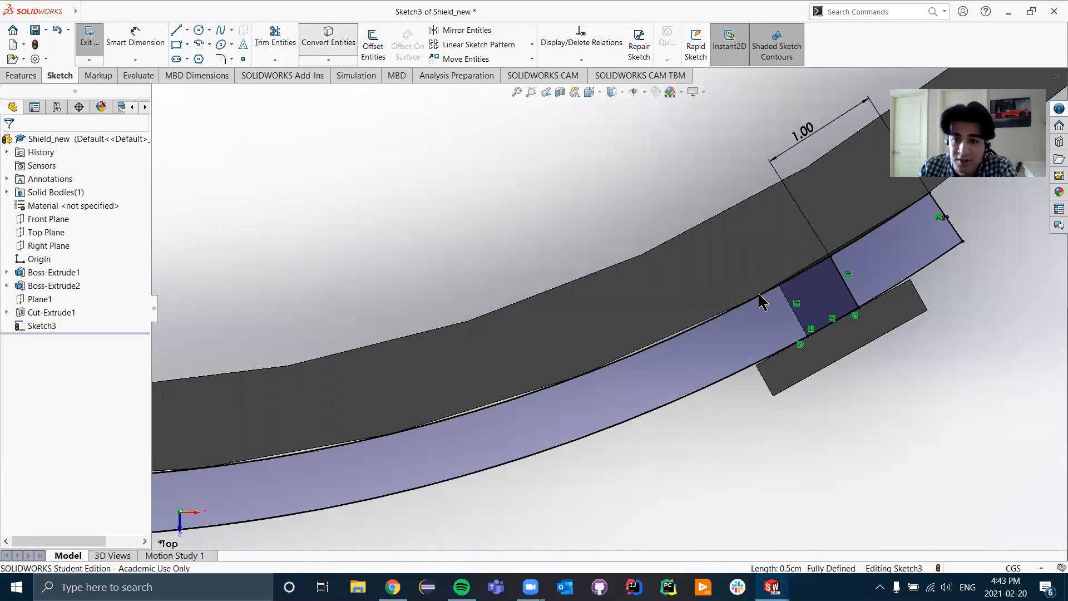
pyautogui.click(794, 314)
pyautogui.click(9, 142)
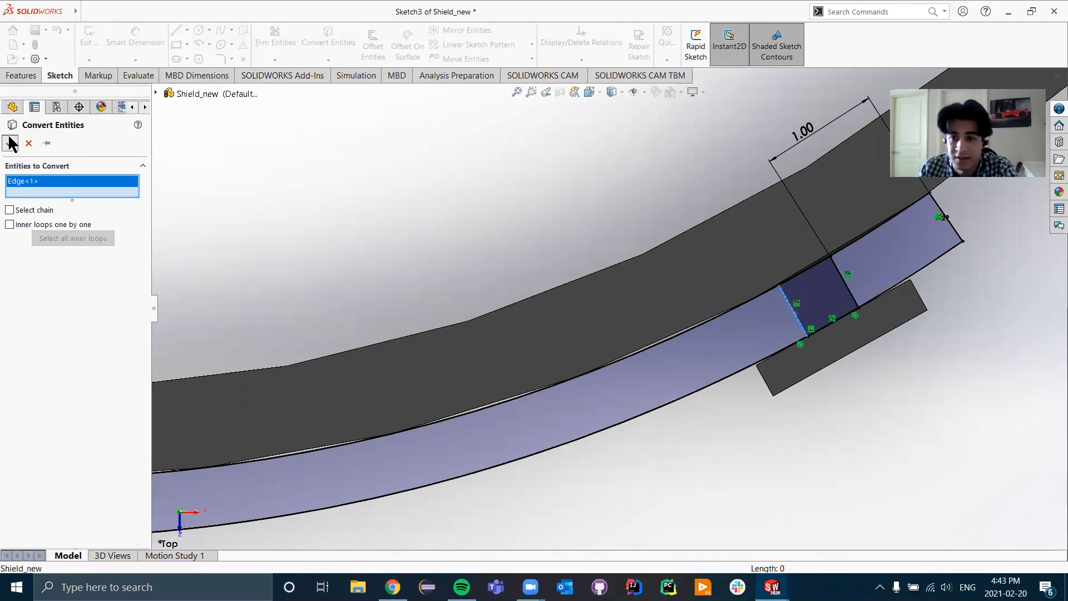
pyautogui.scroll(8, 801, 403)
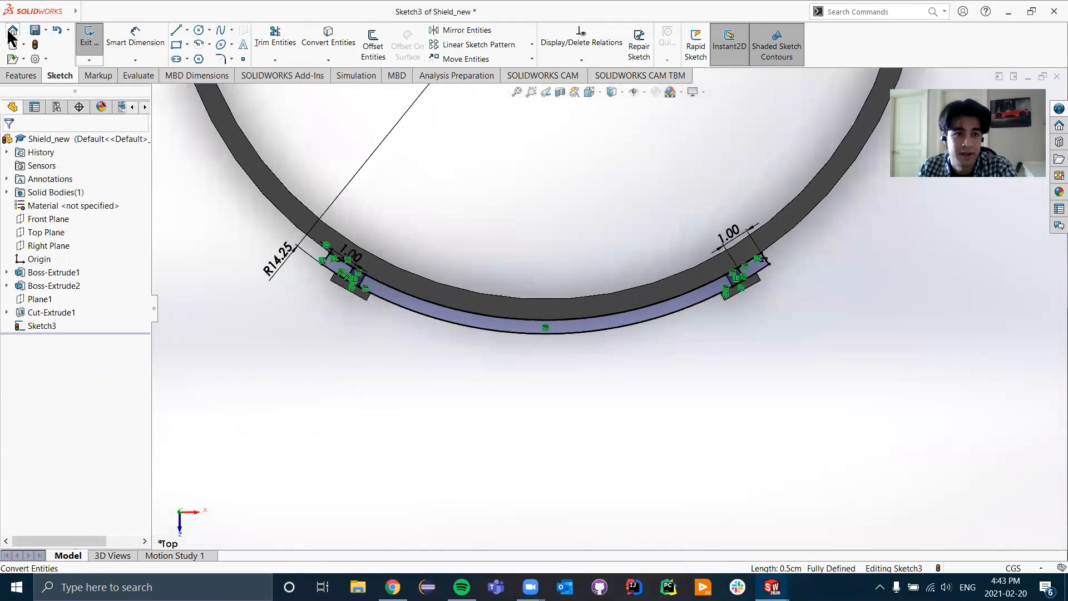
pyautogui.click(88, 33)
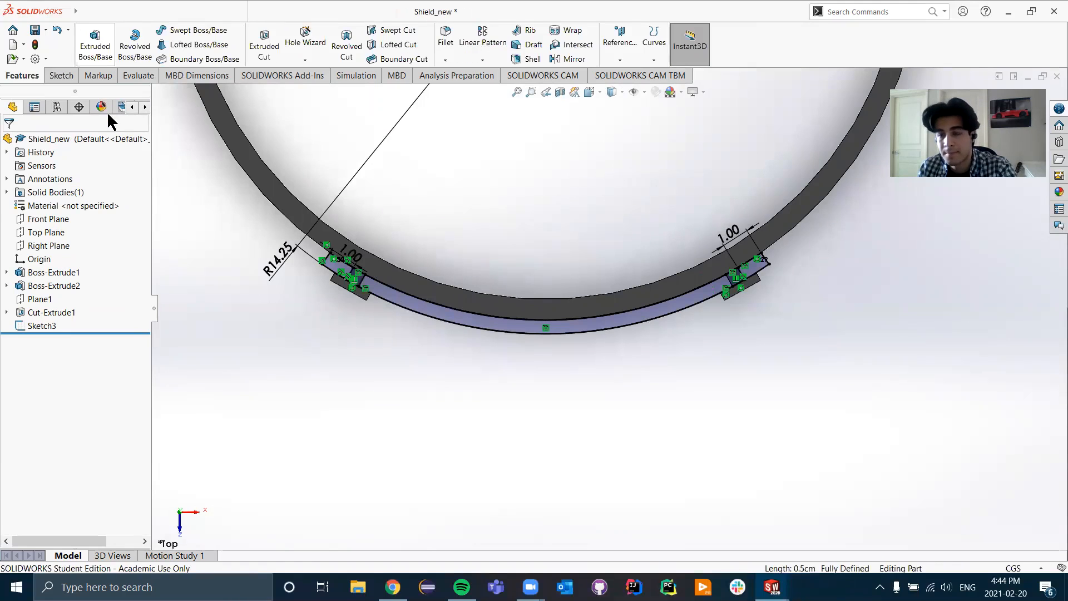
# - Extrude the full closed shield contour of the front sketch upward 0.25 cm
pyautogui.moveTo(493, 384); pyautogui.dragTo(491, 180, button='middle')
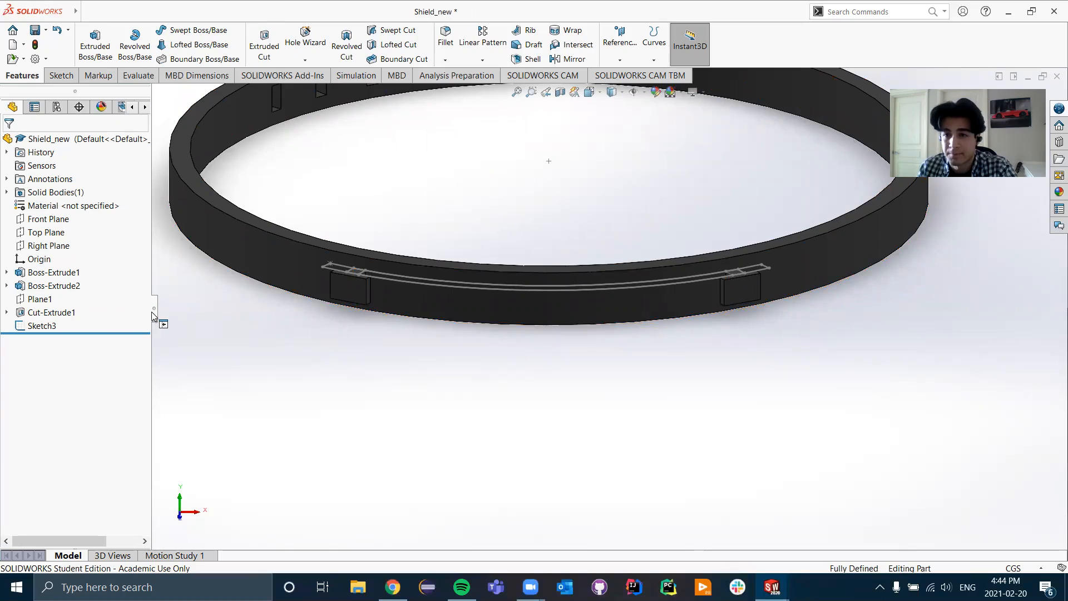
pyautogui.click(40, 286)
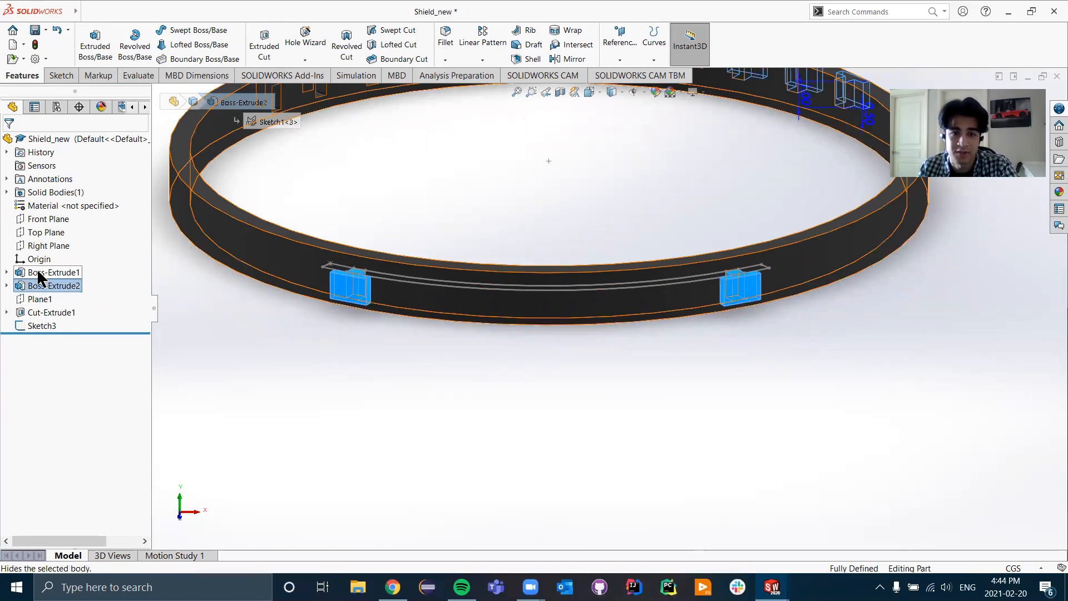
pyautogui.click(382, 362)
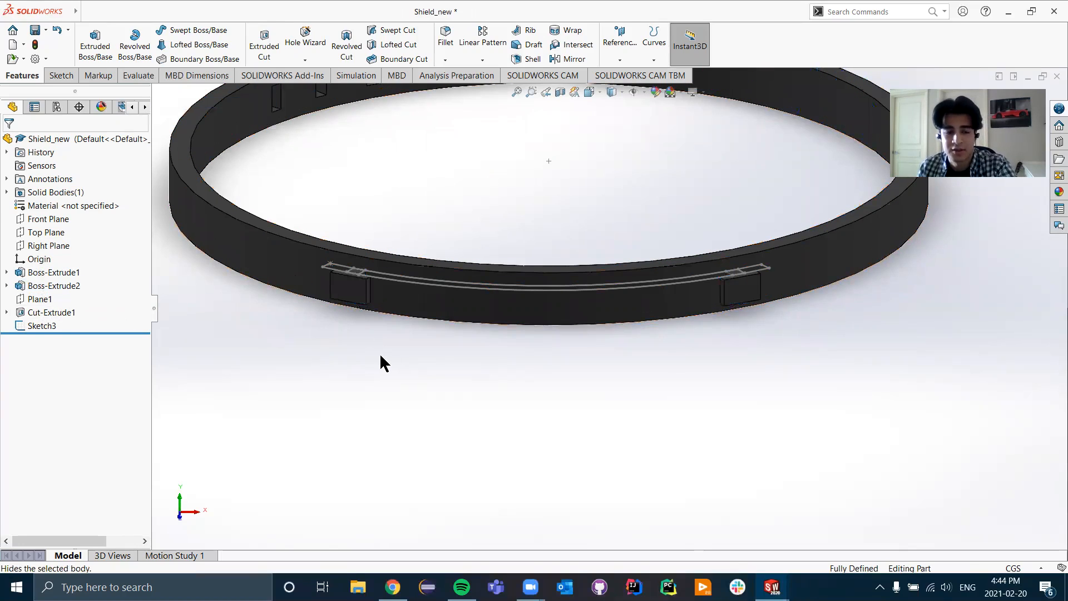
pyautogui.click(100, 48)
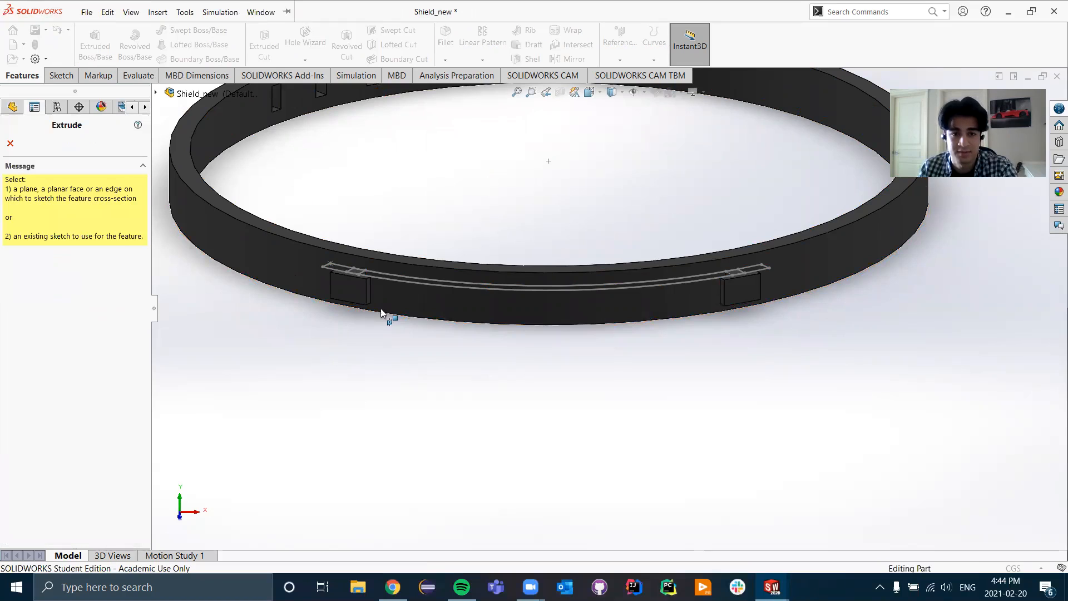
pyautogui.scroll(-5, 384, 300)
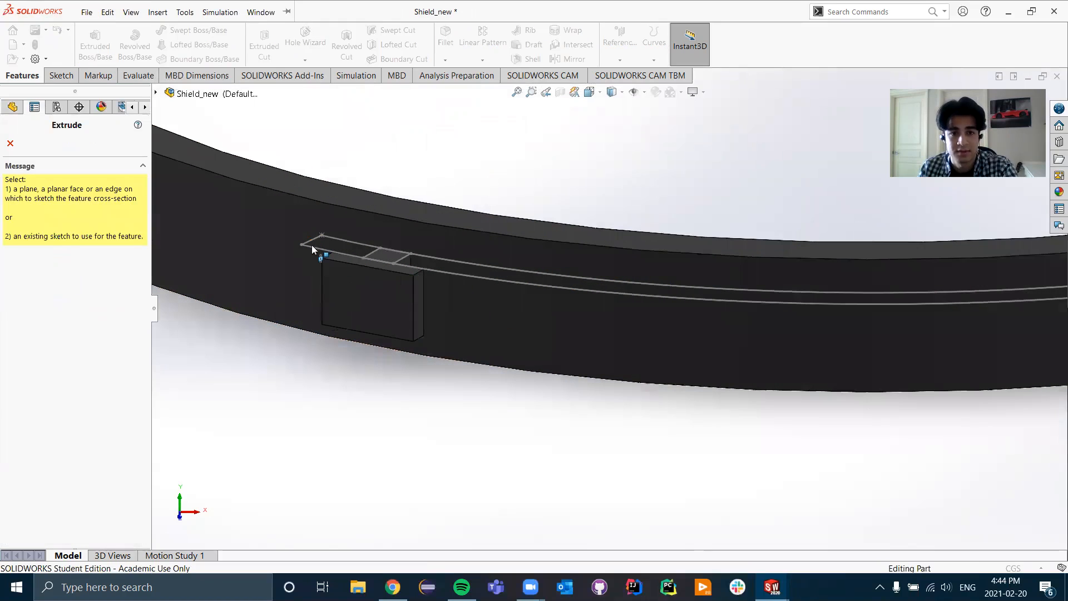
pyautogui.click(311, 245)
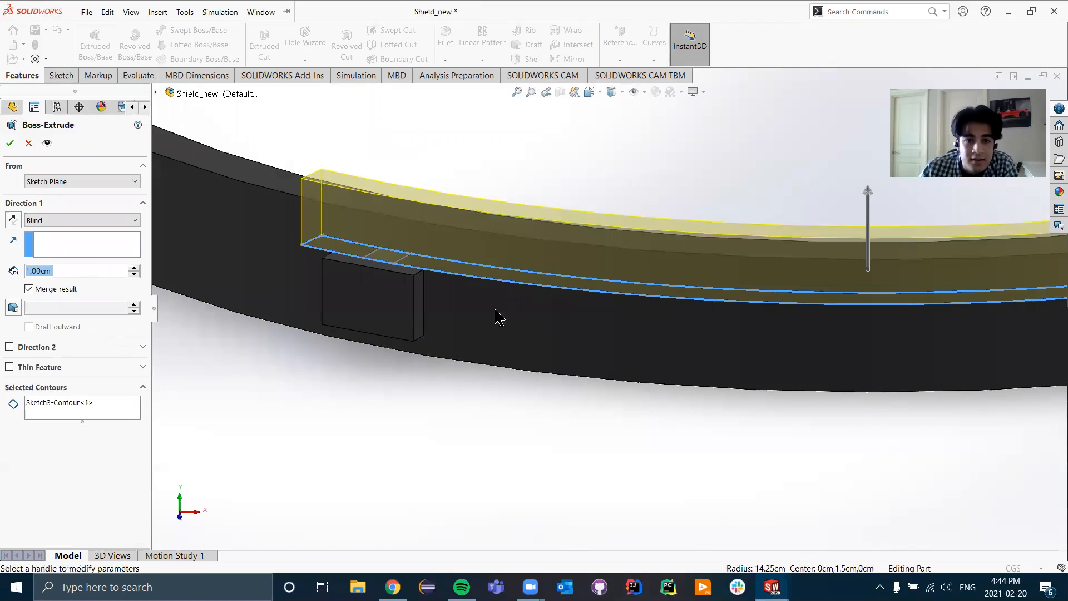
pyautogui.scroll(5, 329, 377)
pyautogui.scroll(-5, 572, 350)
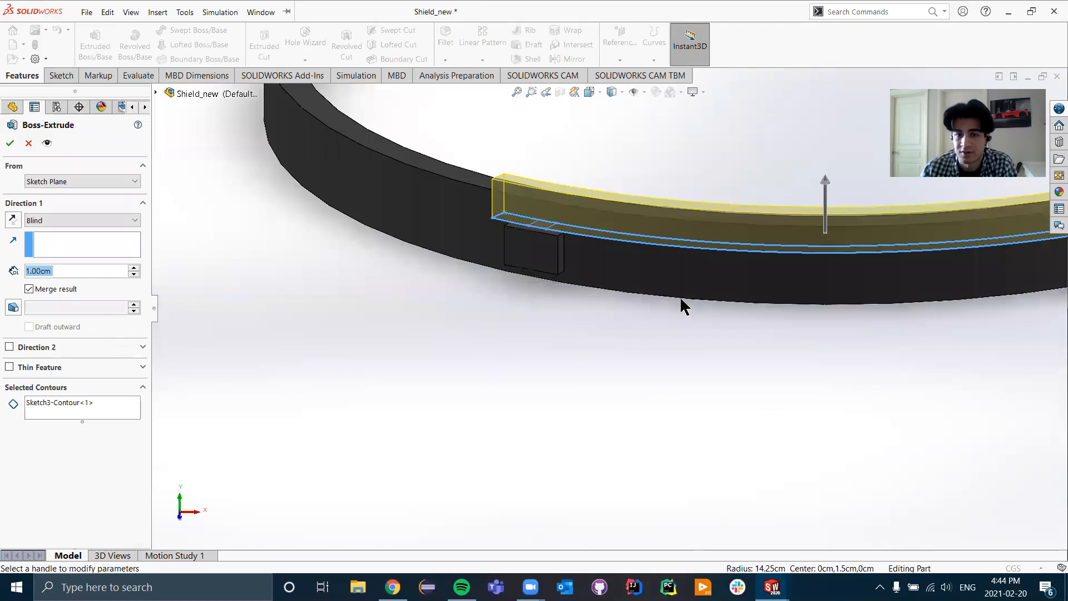
pyautogui.scroll(-2, 623, 291)
pyautogui.scroll(2, 619, 292)
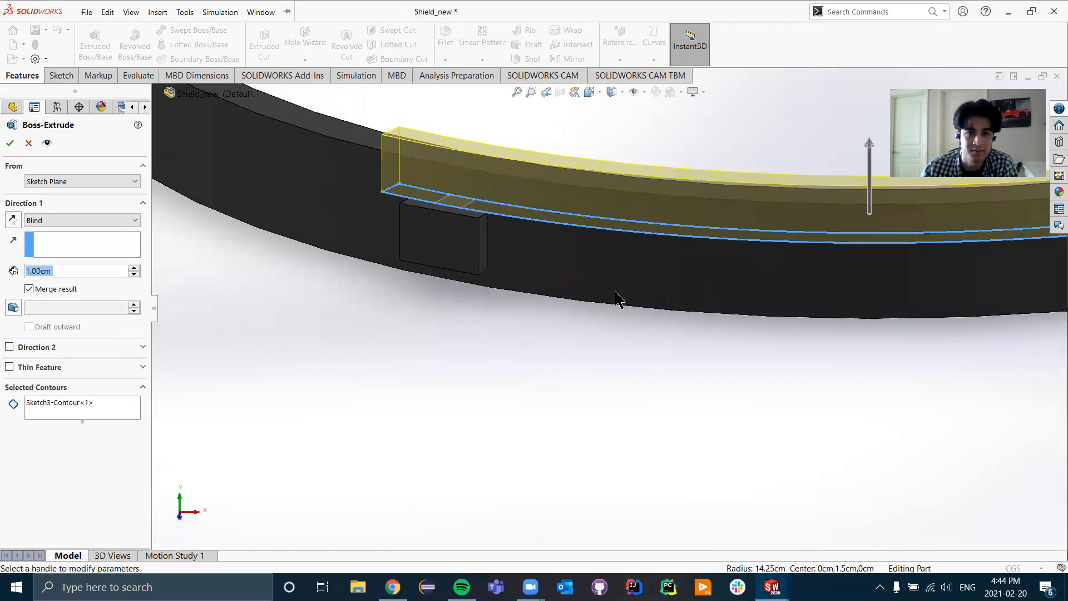
pyautogui.write('0.2')
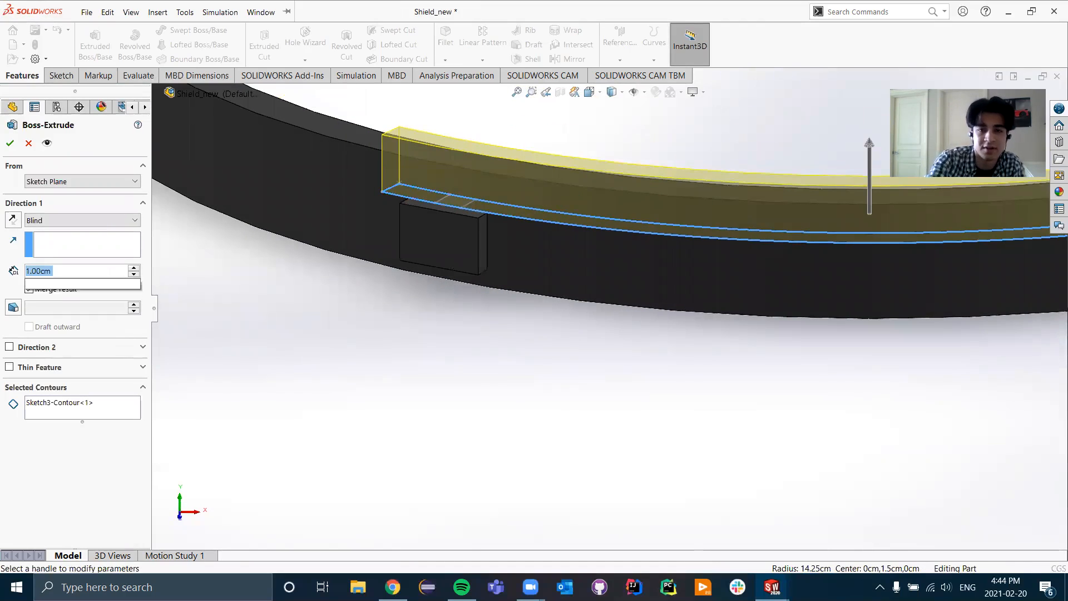
pyautogui.write('5')
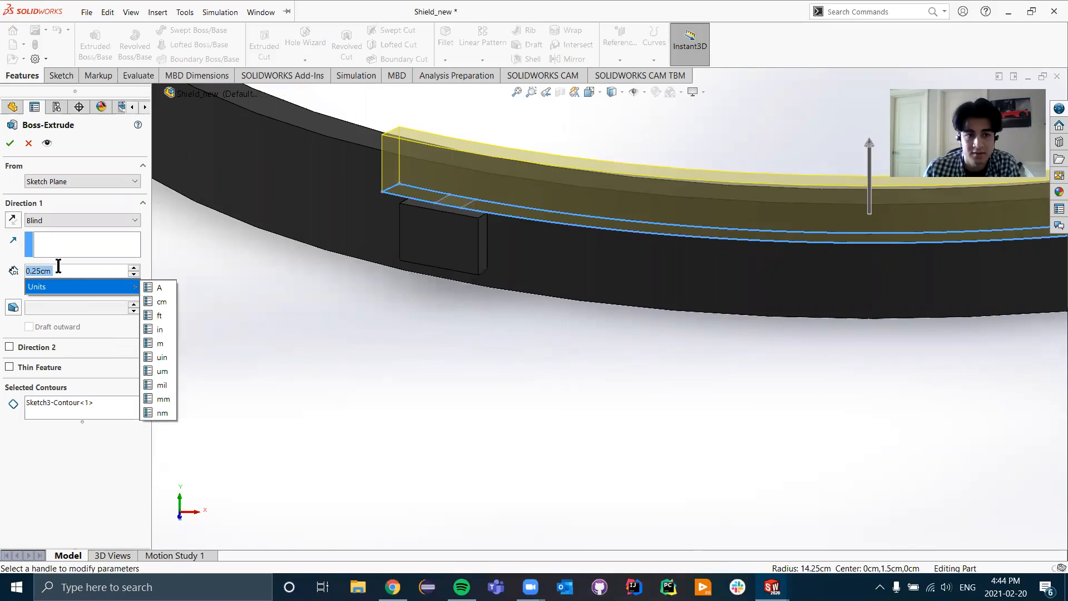
pyautogui.press('Return')
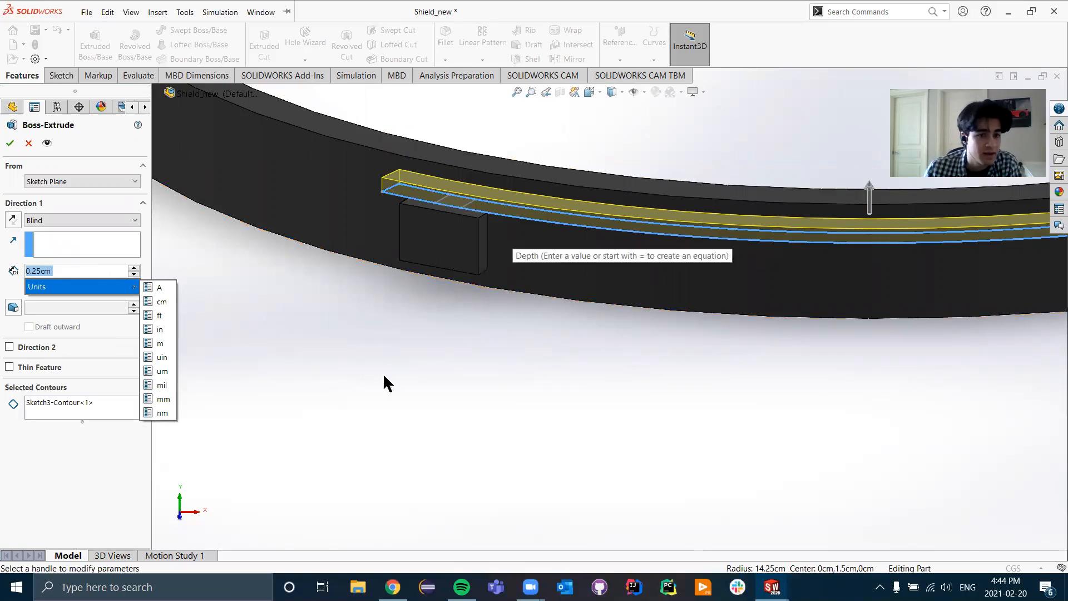
pyautogui.click(78, 415)
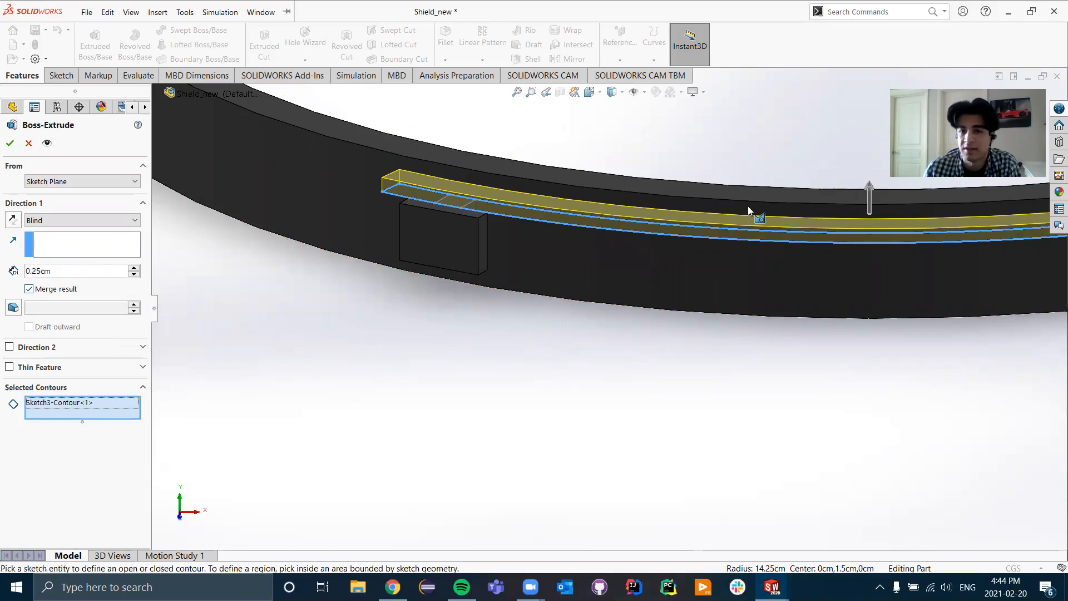
pyautogui.click(10, 144)
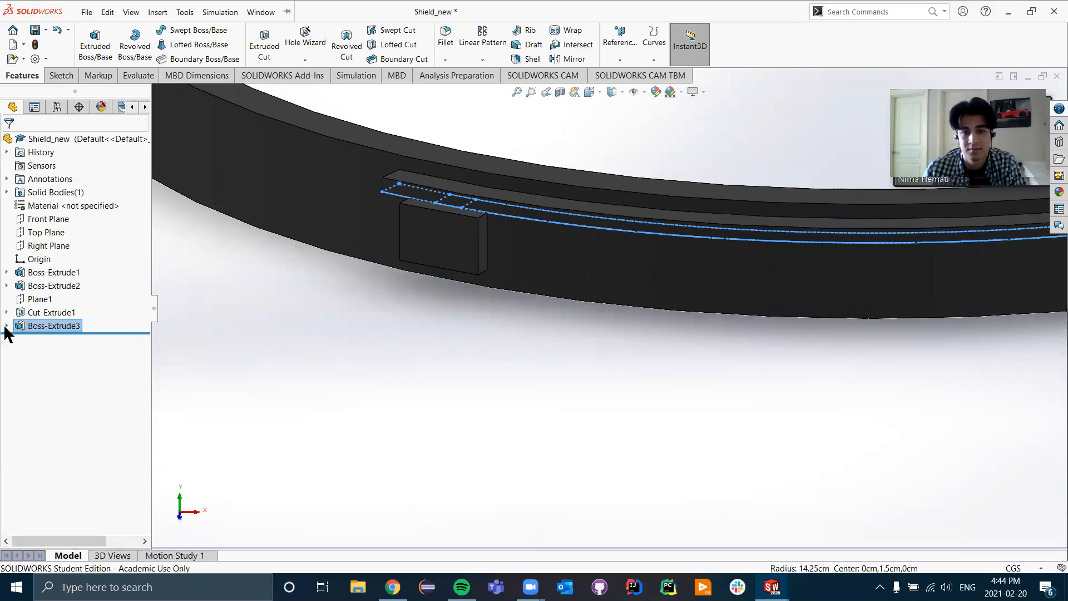
# - Edit the new shield extrusion so it does not merge with the headband, keeping it a separate body
pyautogui.click(7, 326)
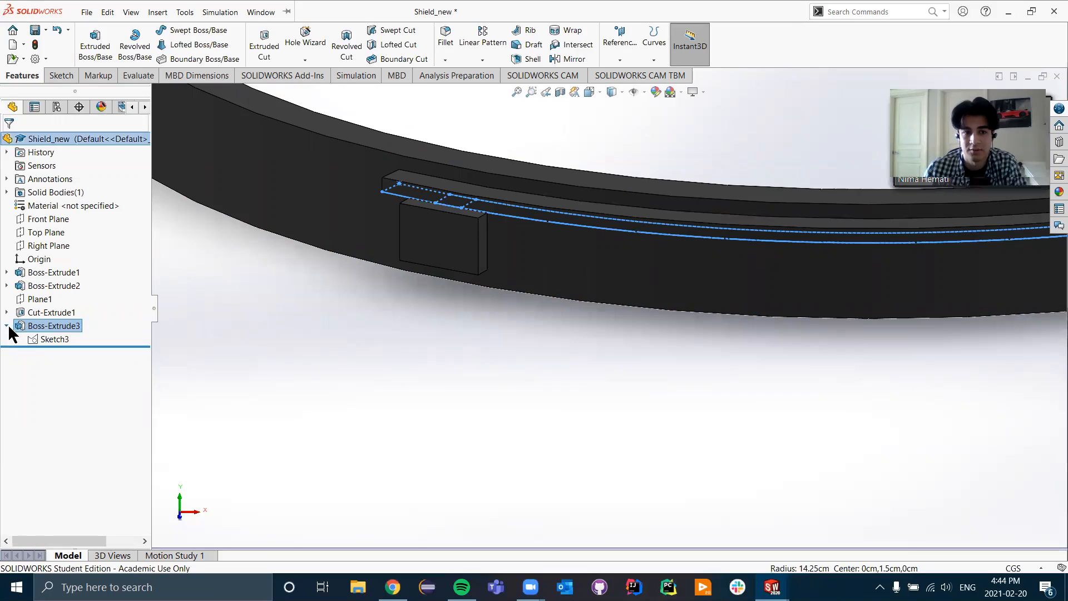
pyautogui.rightClick(39, 332)
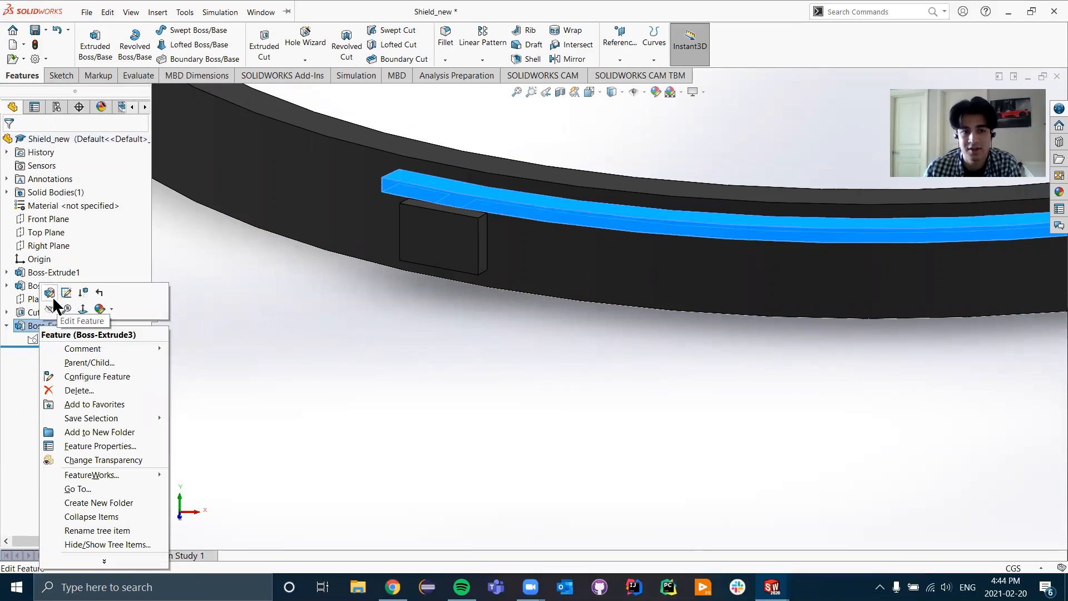
pyautogui.click(51, 293)
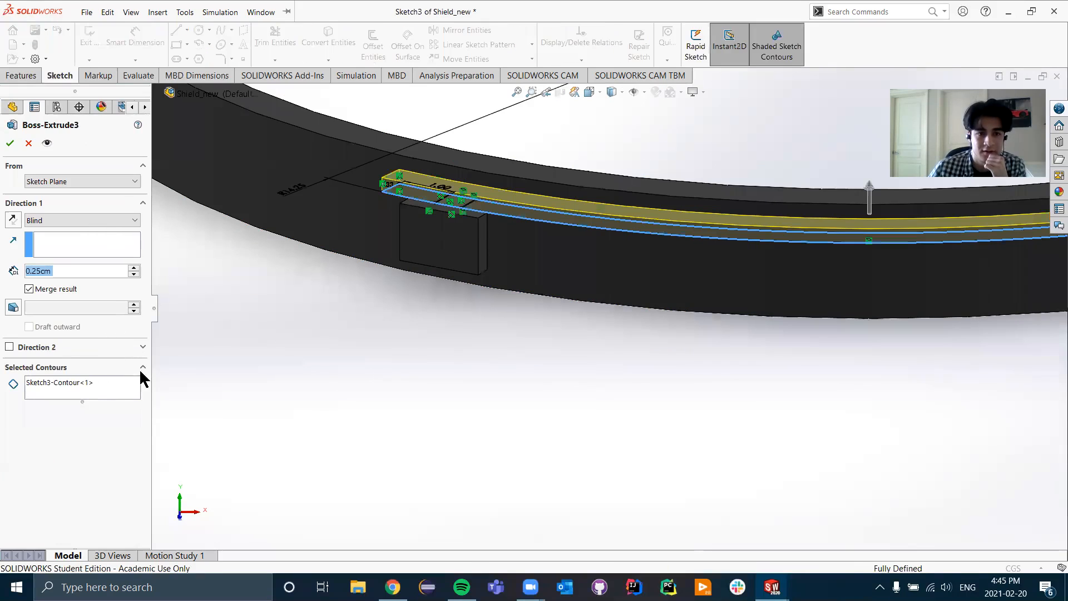
pyautogui.click(29, 289)
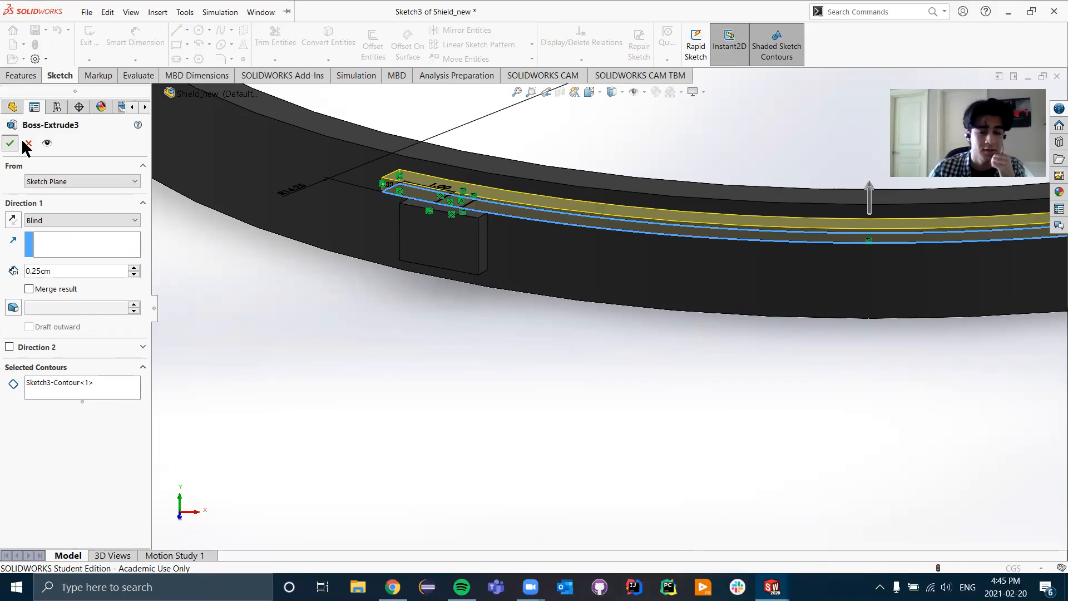
pyautogui.press('Return')
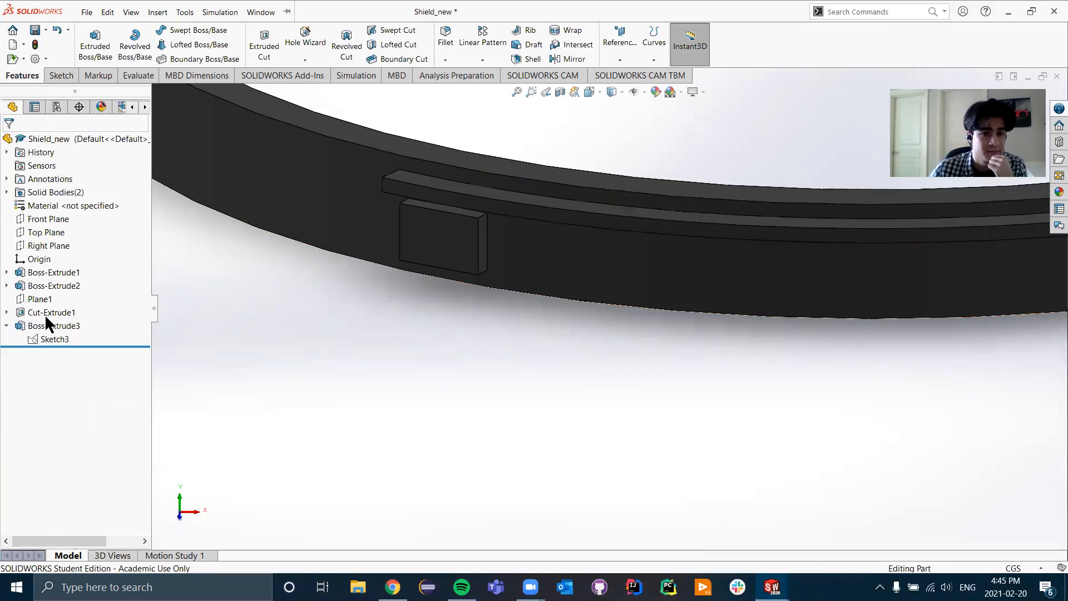
# - Make the sketch behind the shield extrusion visible for reuse
pyautogui.rightClick(43, 338)
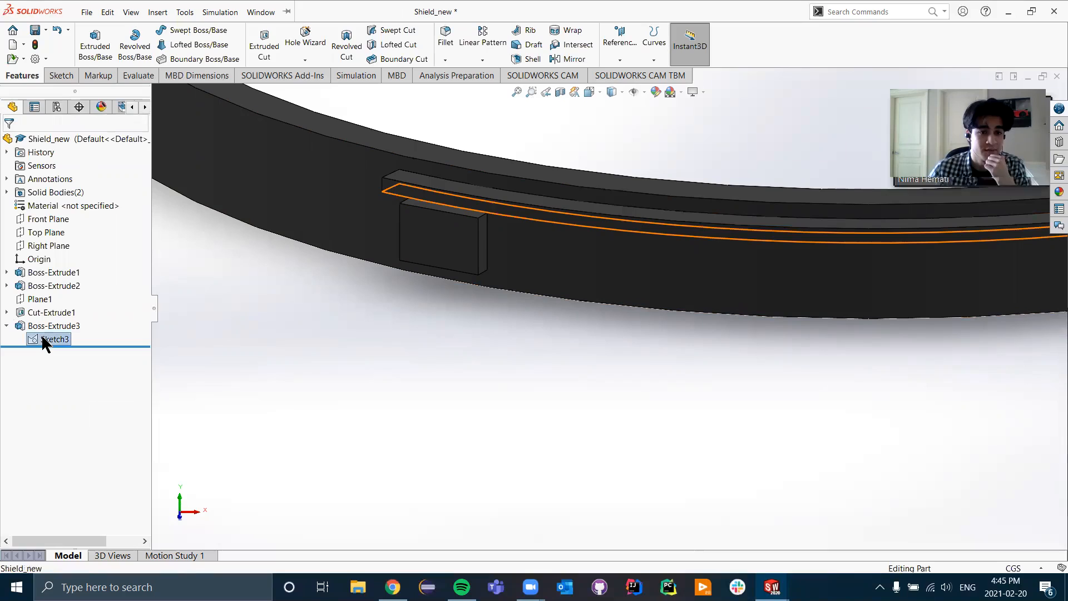
pyautogui.click(51, 324)
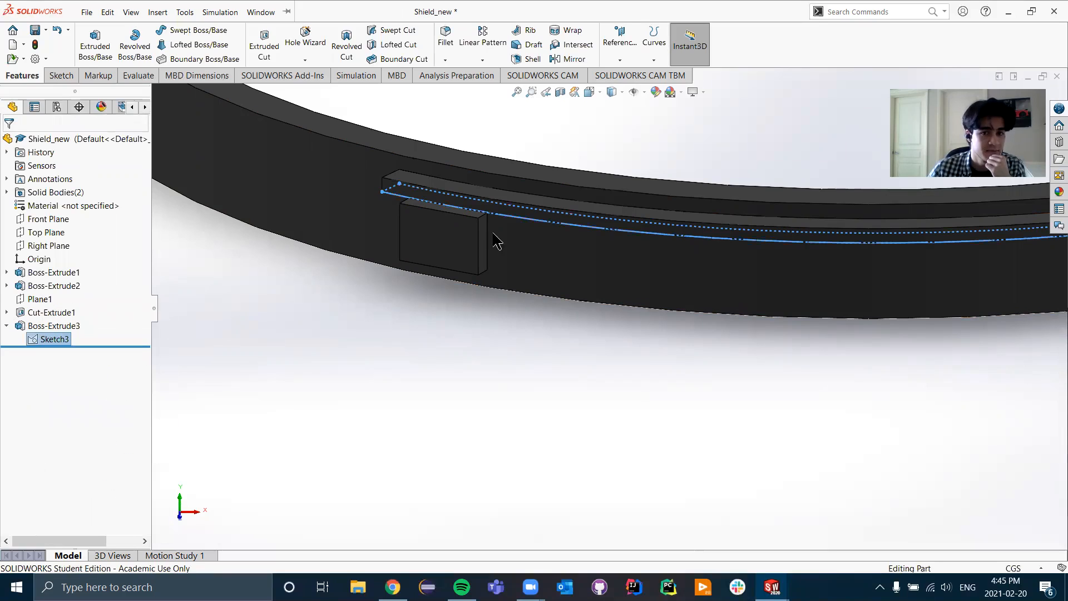
pyautogui.click(410, 381)
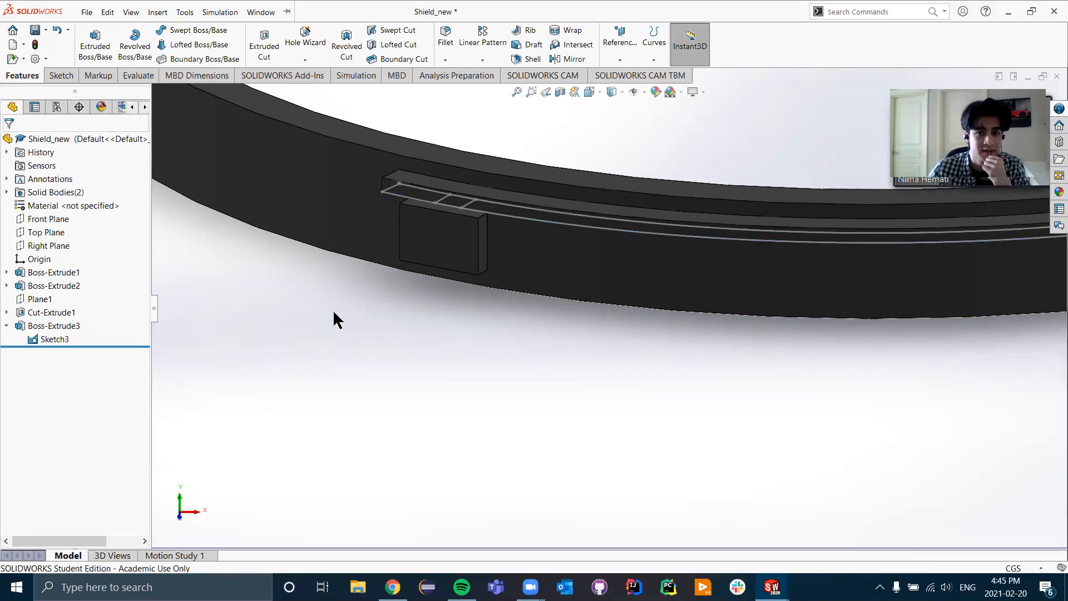
# - Start another boss extrusion from the shield sketch using its middle and left end regions, with Thin Feature off
pyautogui.click(106, 49)
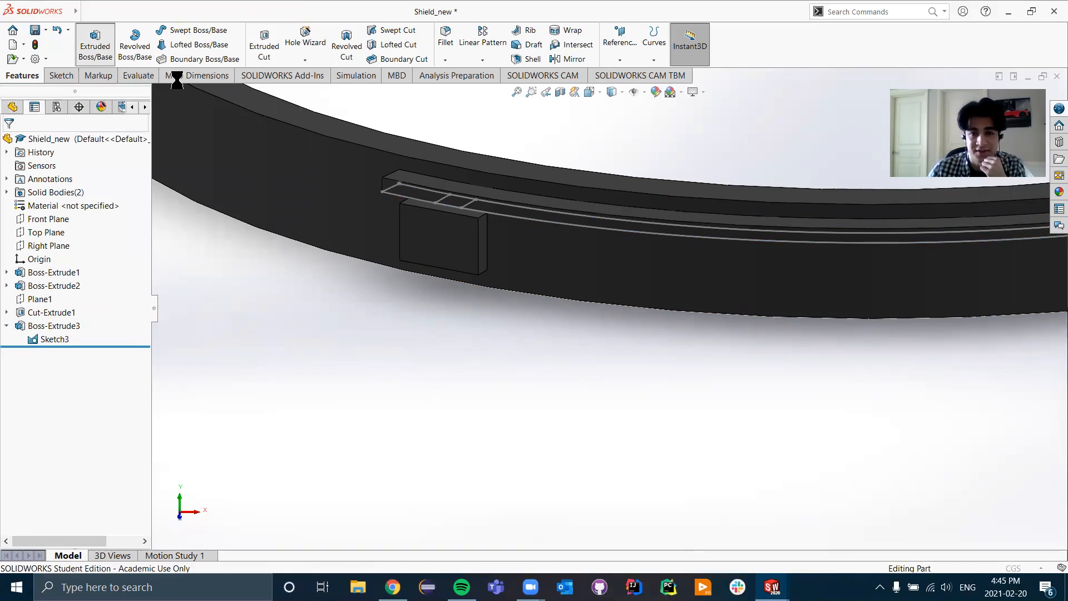
pyautogui.click(558, 222)
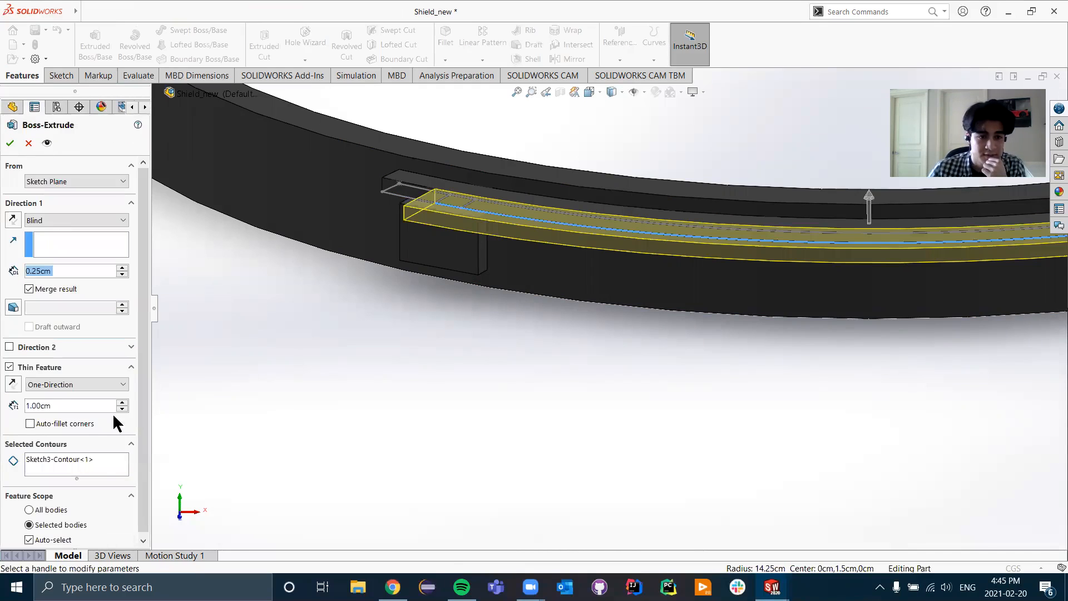
pyautogui.rightClick(92, 469)
pyautogui.click(183, 472)
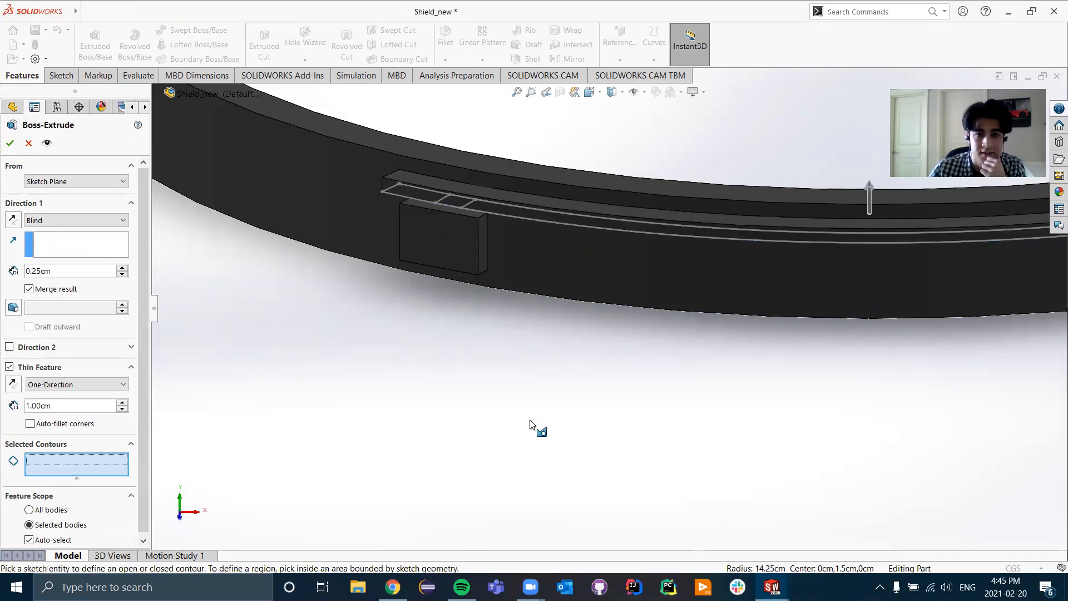
pyautogui.click(508, 211)
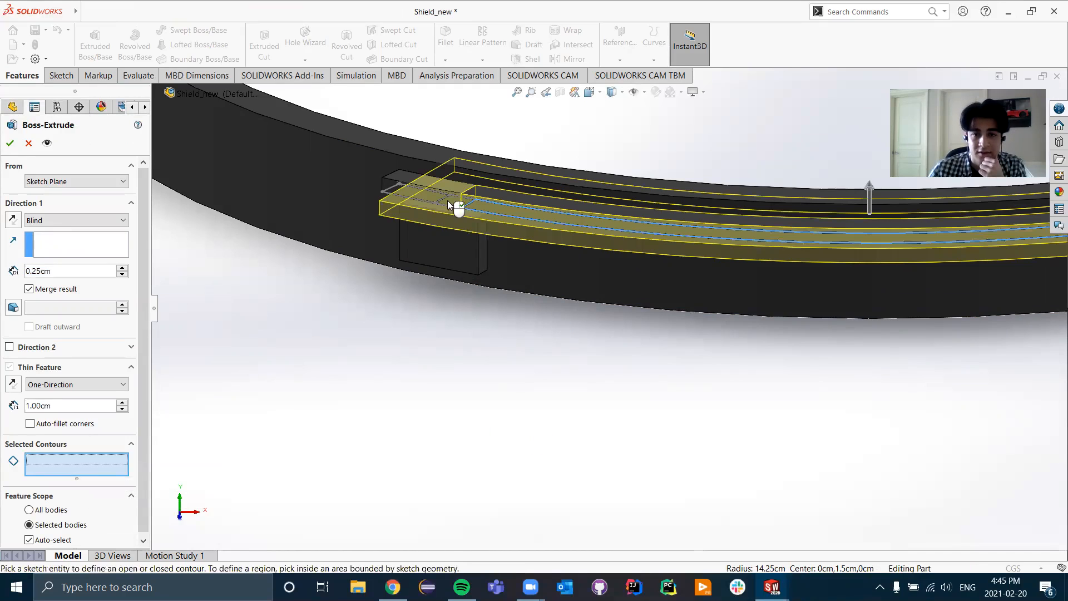
pyautogui.click(415, 192)
pyautogui.scroll(2, 331, 289)
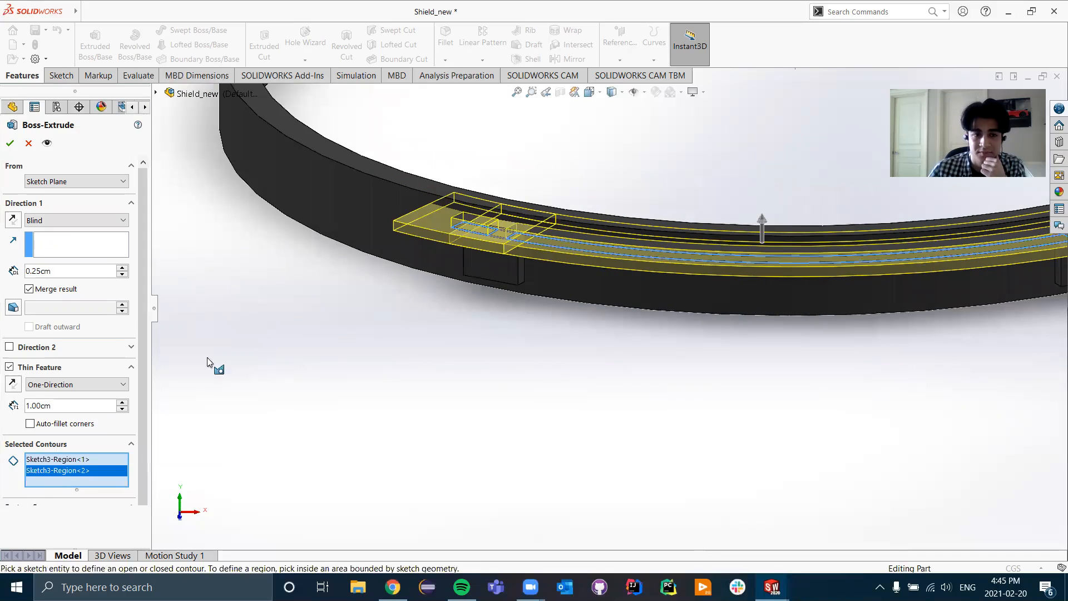
pyautogui.click(9, 367)
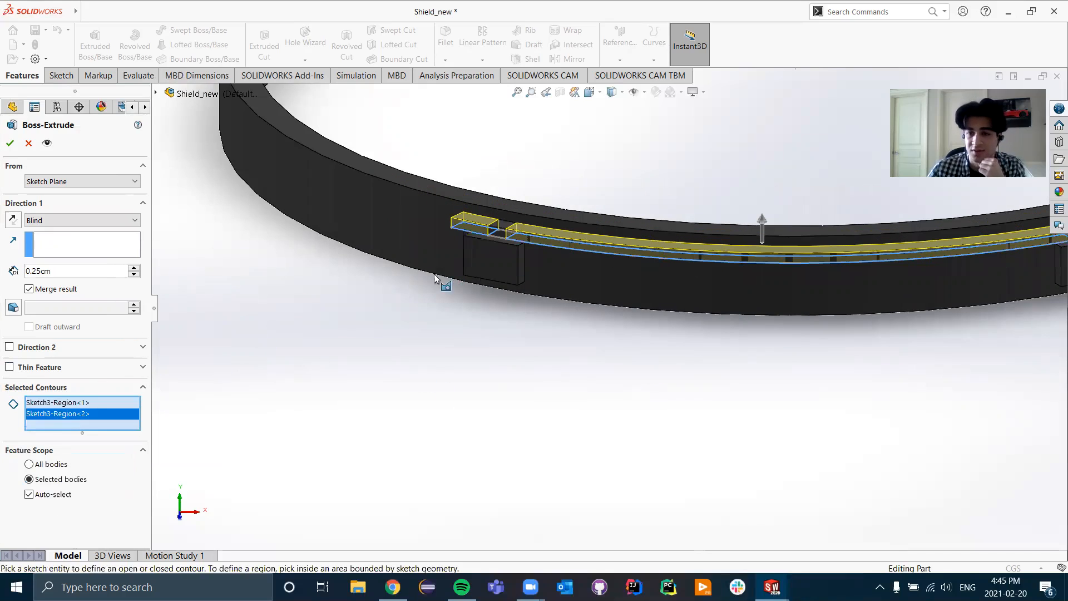
# - Add the shield sketch's end region beyond the right tab stem to the extrusion contours
pyautogui.scroll(2, 415, 277)
pyautogui.scroll(-1, 1013, 259)
pyautogui.scroll(-2, 859, 264)
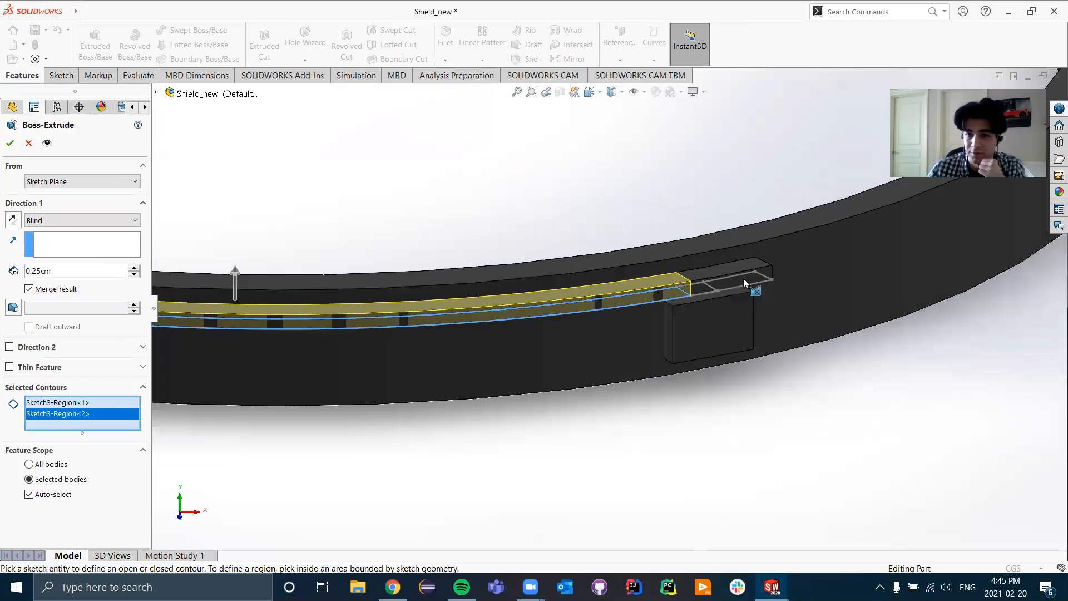
pyautogui.click(789, 289)
pyautogui.scroll(1, 790, 289)
pyautogui.scroll(3, 781, 291)
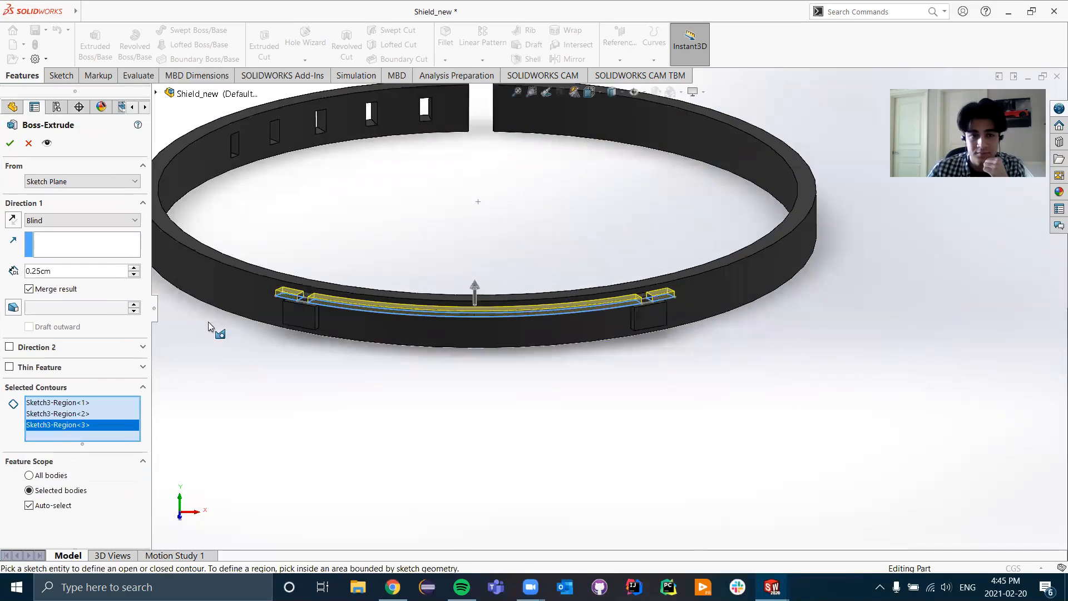
pyautogui.scroll(-3, 474, 357)
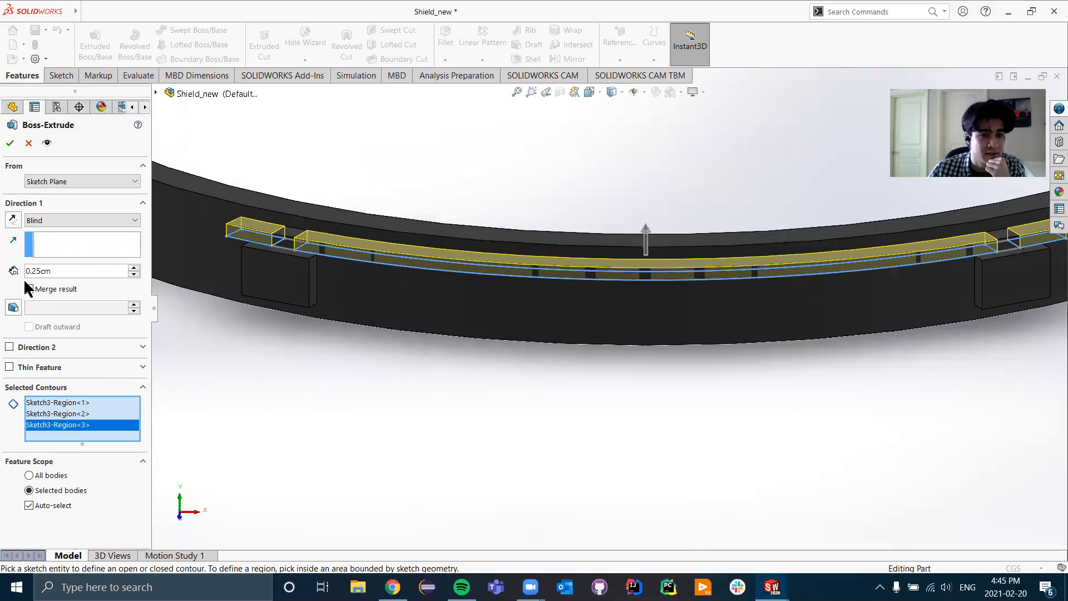
# - Reverse the extrusion of the three shield regions so it goes downward and set its depth to 0.75 cm
pyautogui.click(13, 220)
pyautogui.moveTo(493, 461); pyautogui.dragTo(484, 411, button='middle')
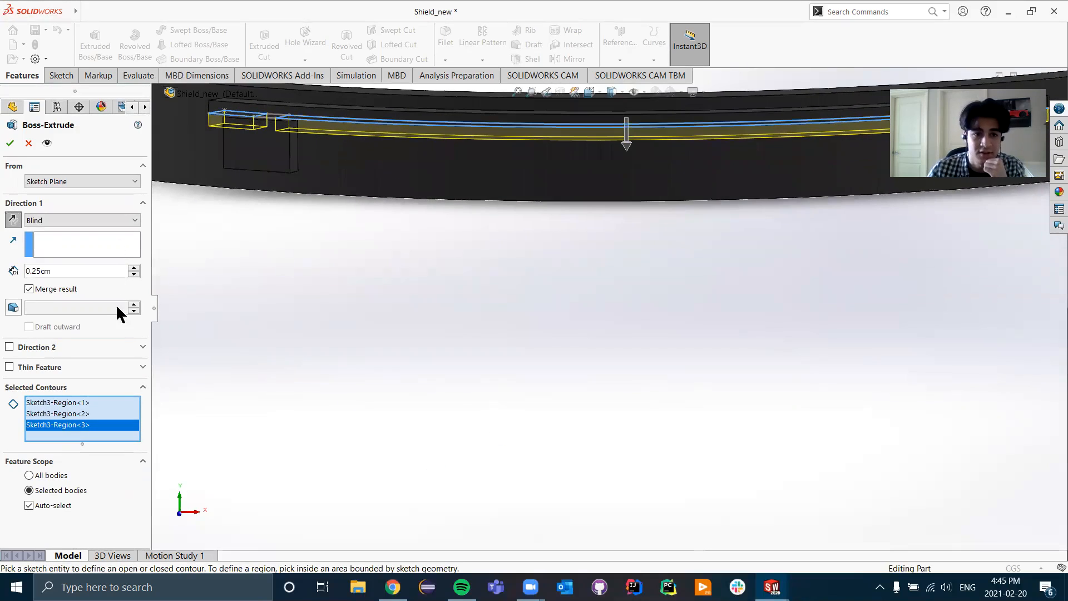
pyautogui.click(133, 267)
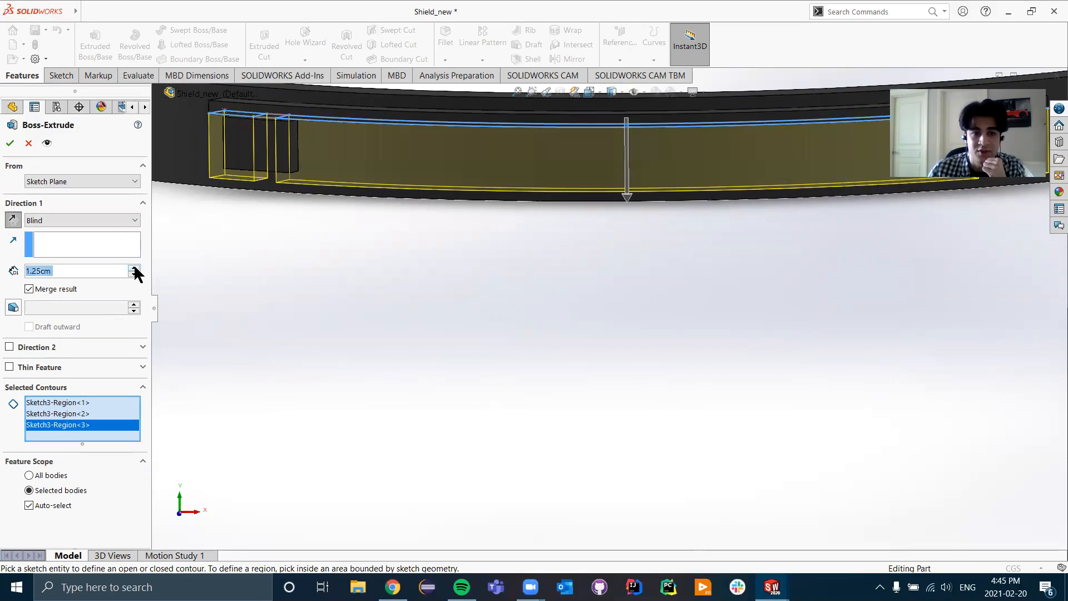
pyautogui.scroll(-2, 426, 250)
pyautogui.scroll(1, 312, 228)
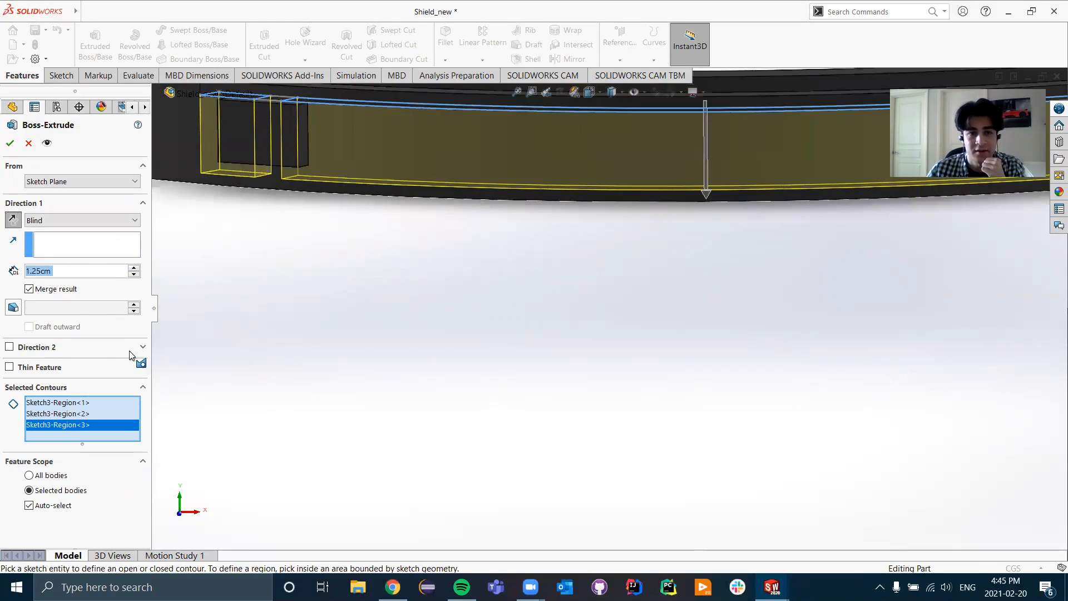
pyautogui.scroll(-1, 130, 351)
pyautogui.doubleClick(82, 271)
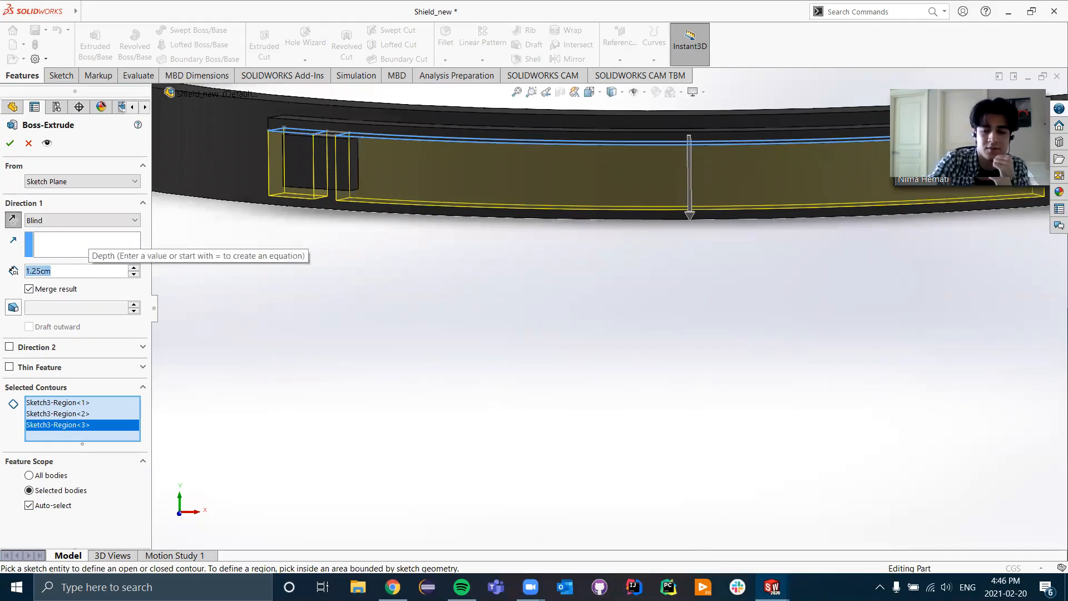
pyautogui.write('0.7')
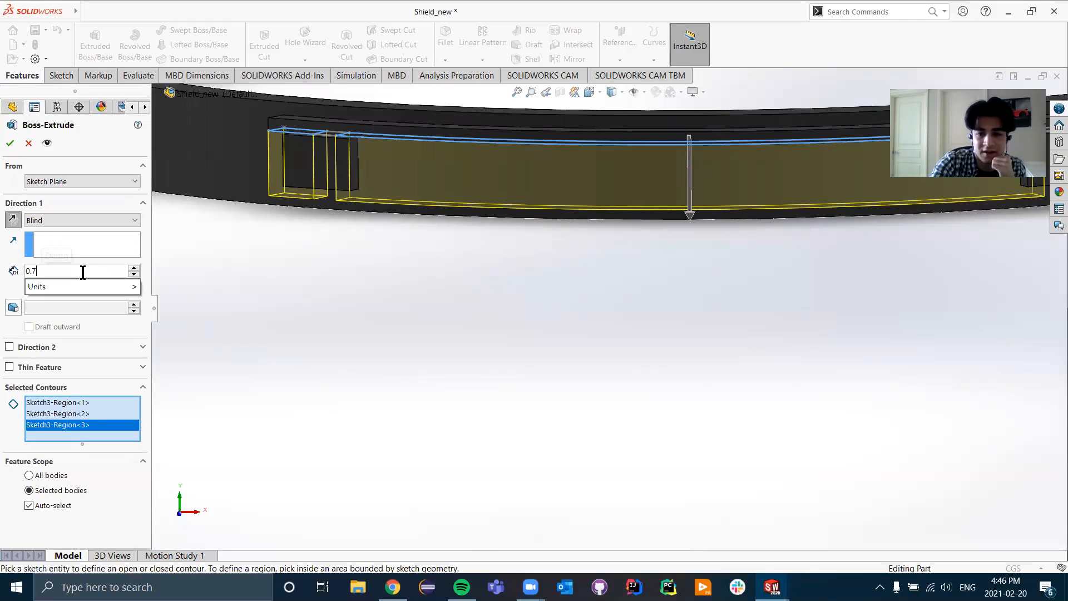
pyautogui.write('5')
pyautogui.press('Return')
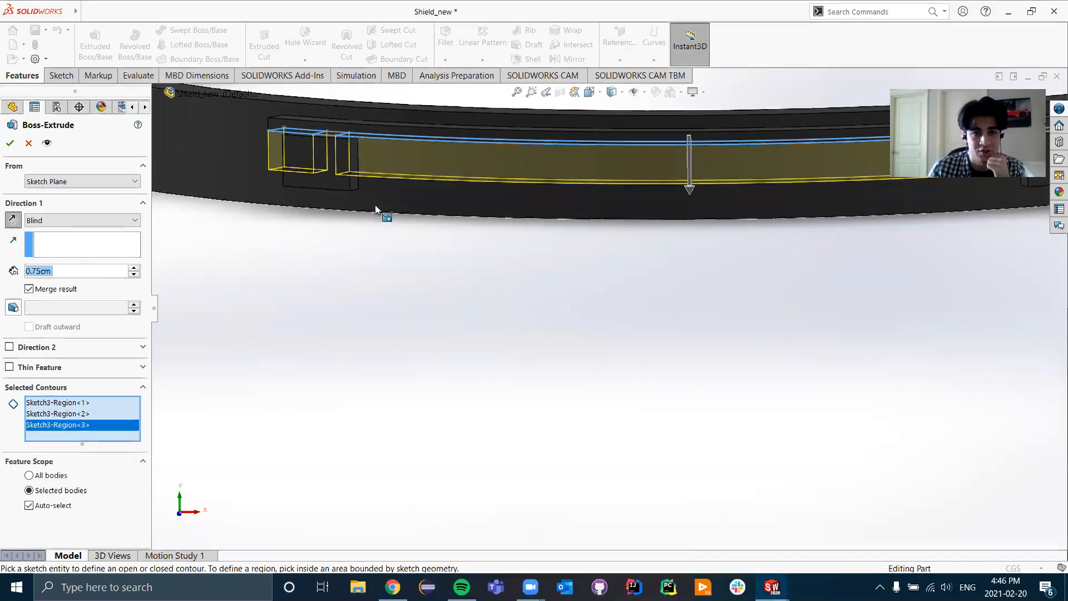
# - Set the downward extrusion depth of the shield regions to 1 cm, then cancel the extrusion
pyautogui.moveTo(350, 206)
pyautogui.mouseDown(button='middle')
pyautogui.moveTo(343, 193)
pyautogui.moveTo(335, 204)
pyautogui.mouseUp(button='middle')
pyautogui.moveTo(423, 240); pyautogui.dragTo(379, 231, button='middle')
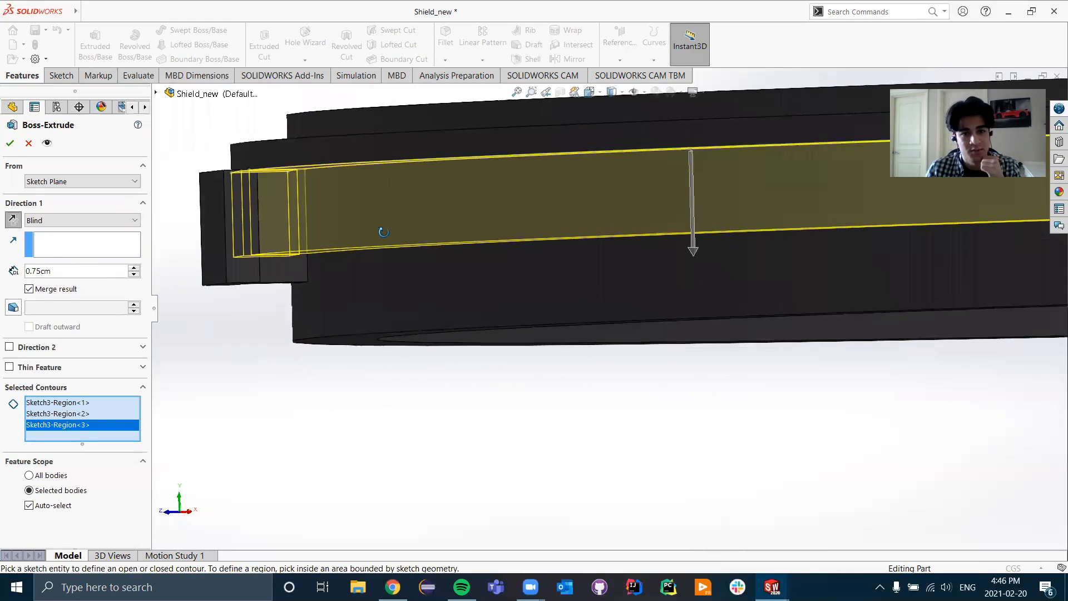
pyautogui.doubleClick(81, 272)
pyautogui.write('1')
pyautogui.press('Return')
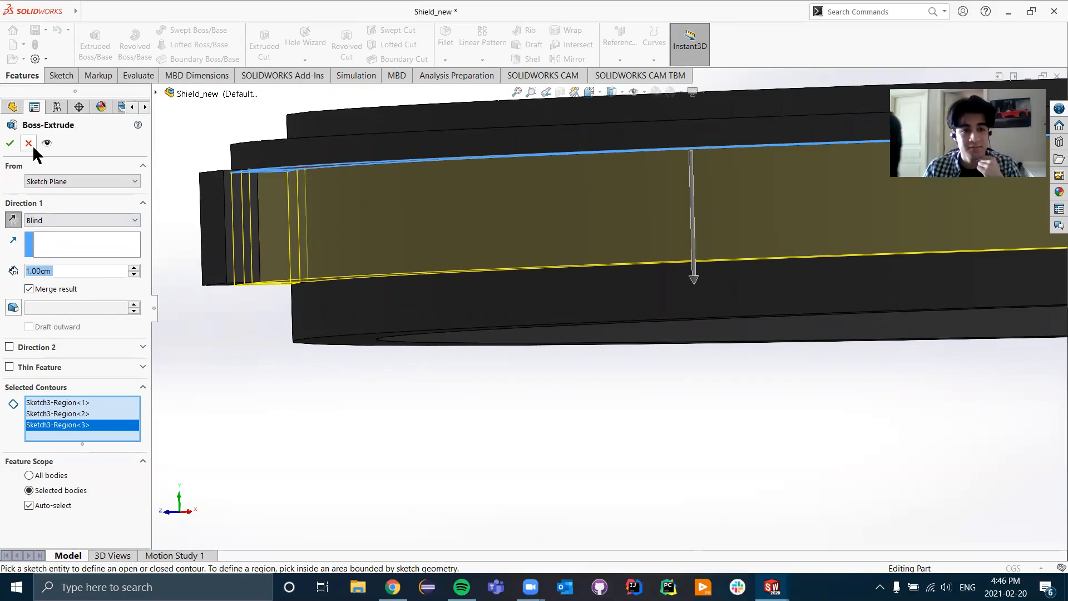
pyautogui.press('Return')
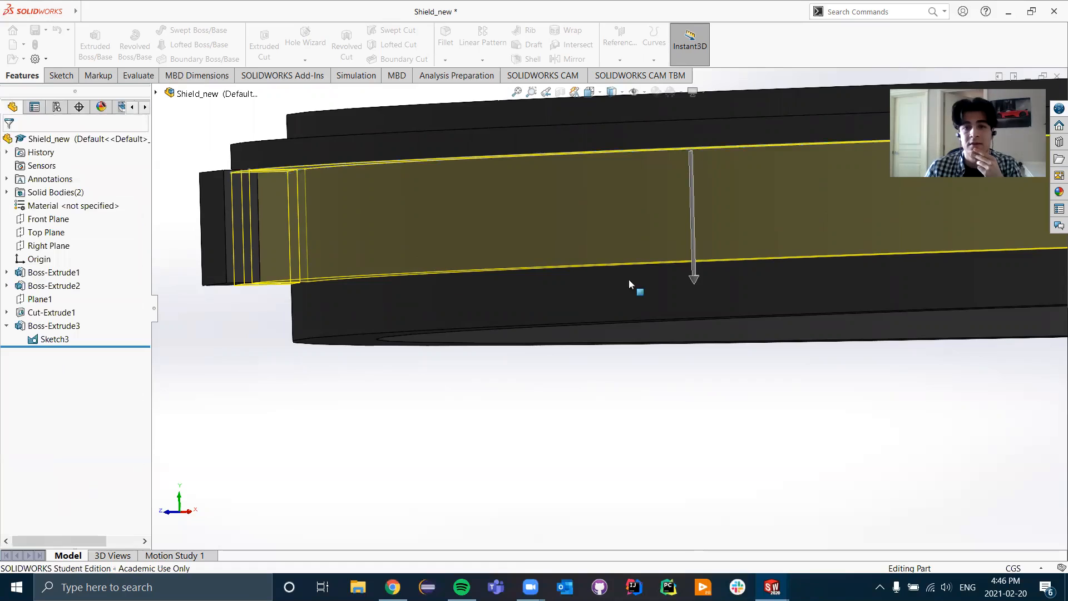
pyautogui.scroll(1, 528, 377)
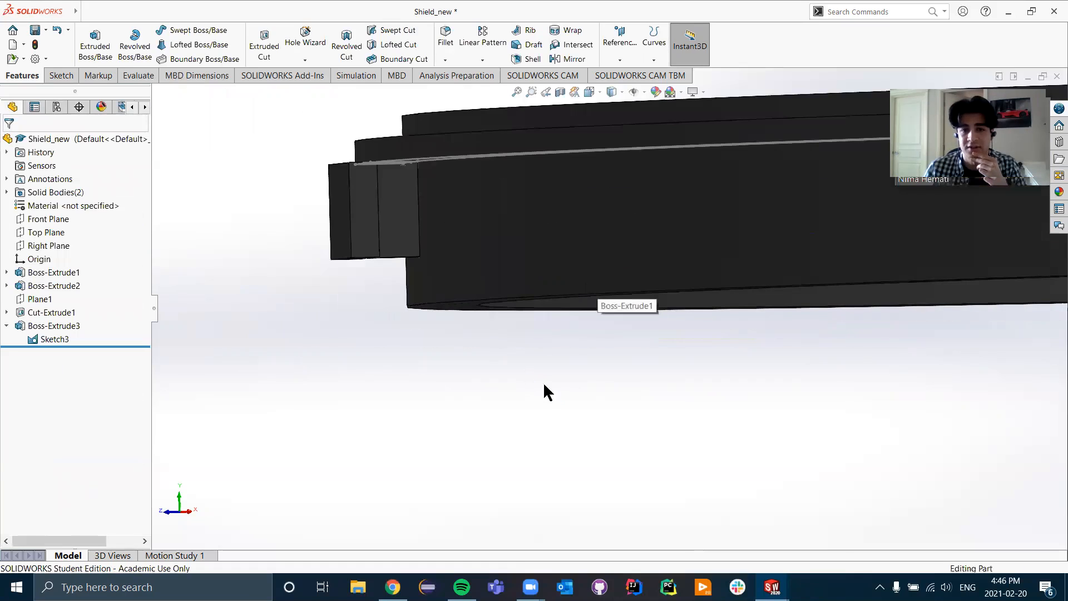
pyautogui.moveTo(543, 382); pyautogui.dragTo(548, 382, button='middle')
pyautogui.scroll(4, 556, 342)
pyautogui.moveTo(483, 336); pyautogui.dragTo(654, 259, button='middle')
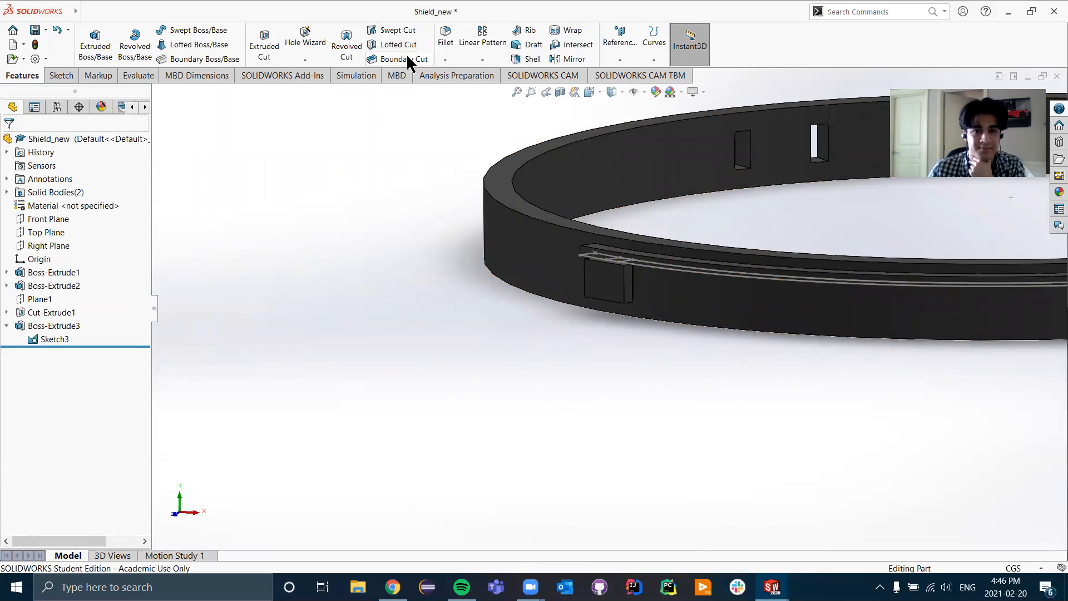
pyautogui.rightClick(45, 273)
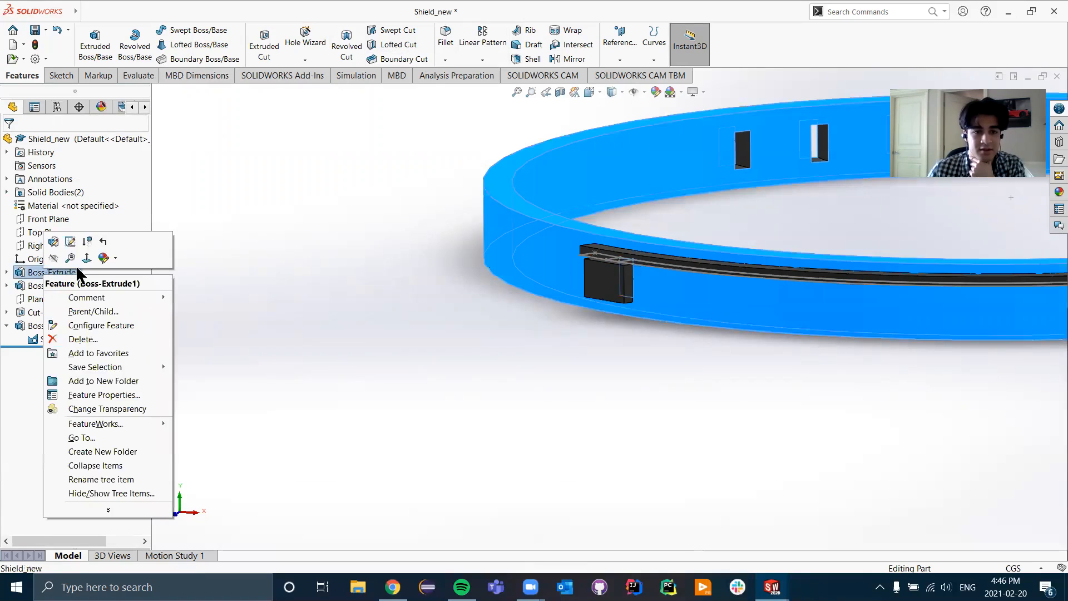
pyautogui.click(83, 339)
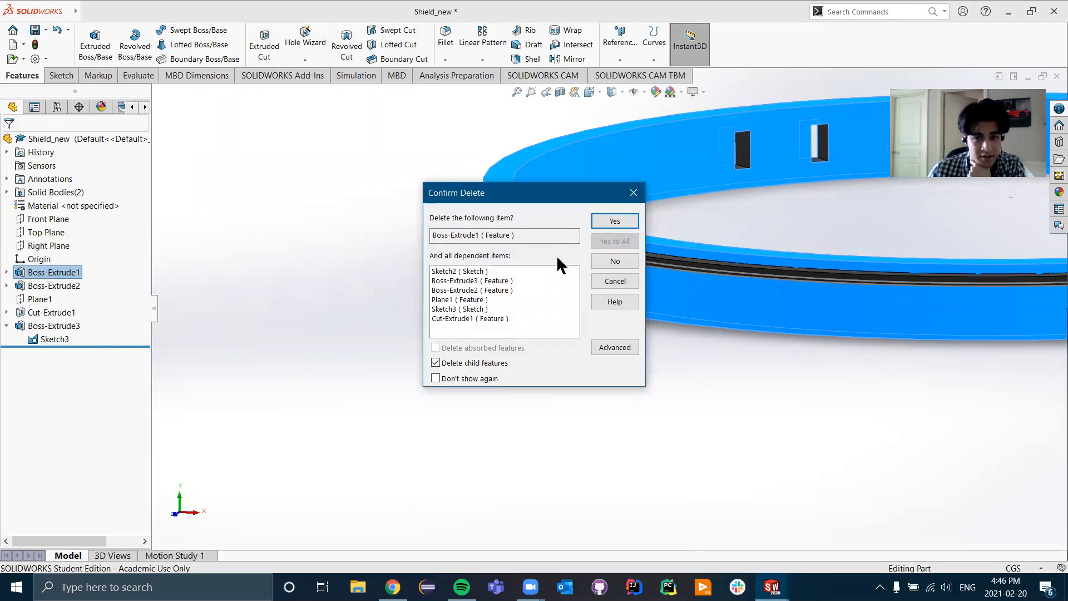
pyautogui.click(612, 283)
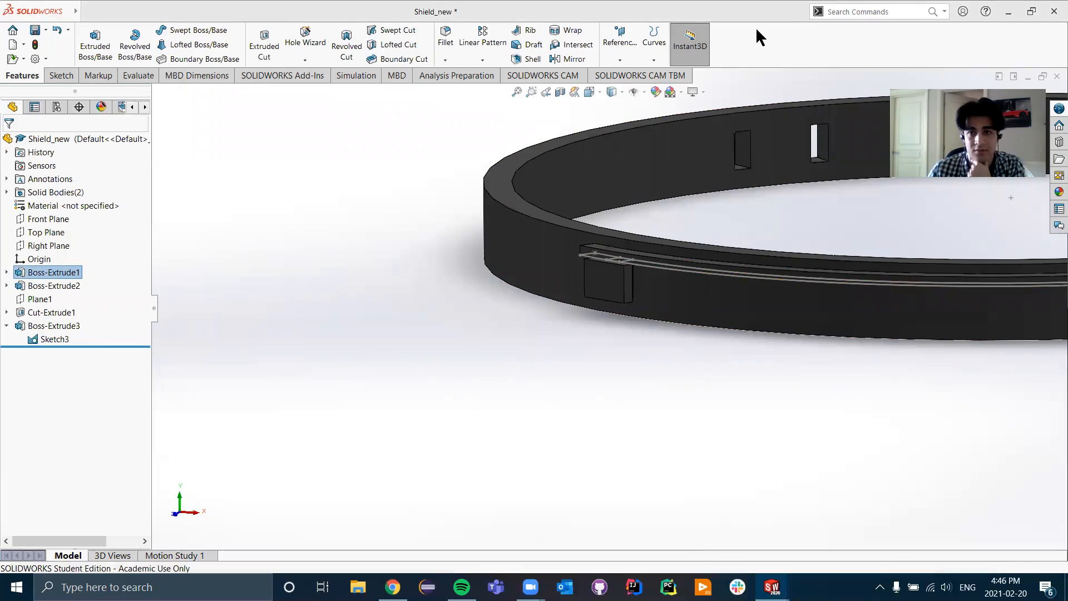
pyautogui.click(325, 328)
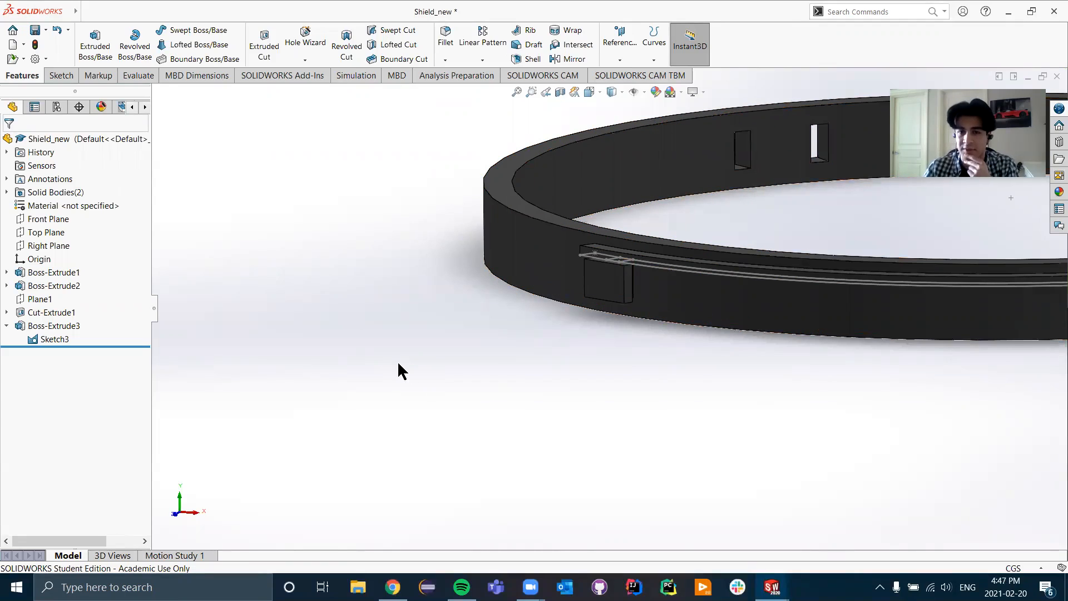
# - Delete the headband body with Delete/Keep Body, leaving only the thin shield strip body
pyautogui.scroll(5, 383, 360)
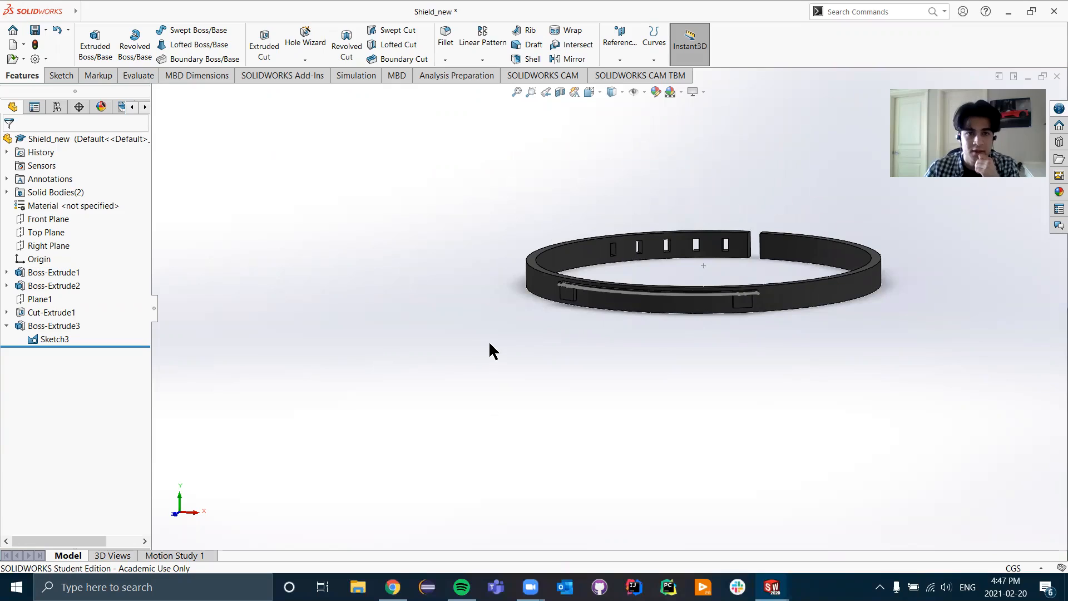
pyautogui.moveTo(77, 14)
pyautogui.click(131, 12)
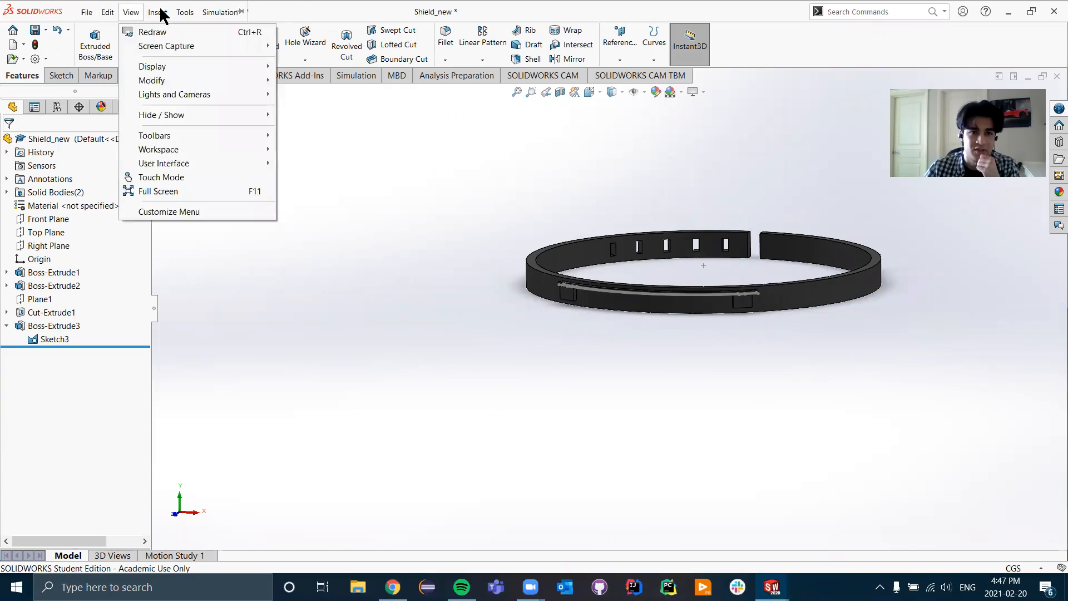
pyautogui.click(179, 12)
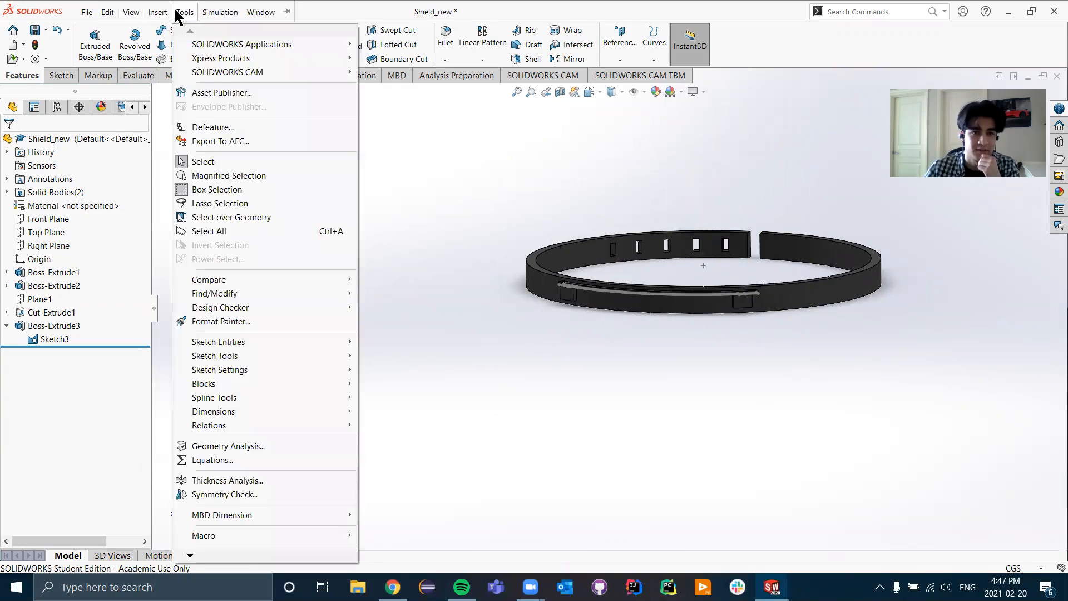
pyautogui.moveTo(157, 12)
pyautogui.moveTo(162, 59)
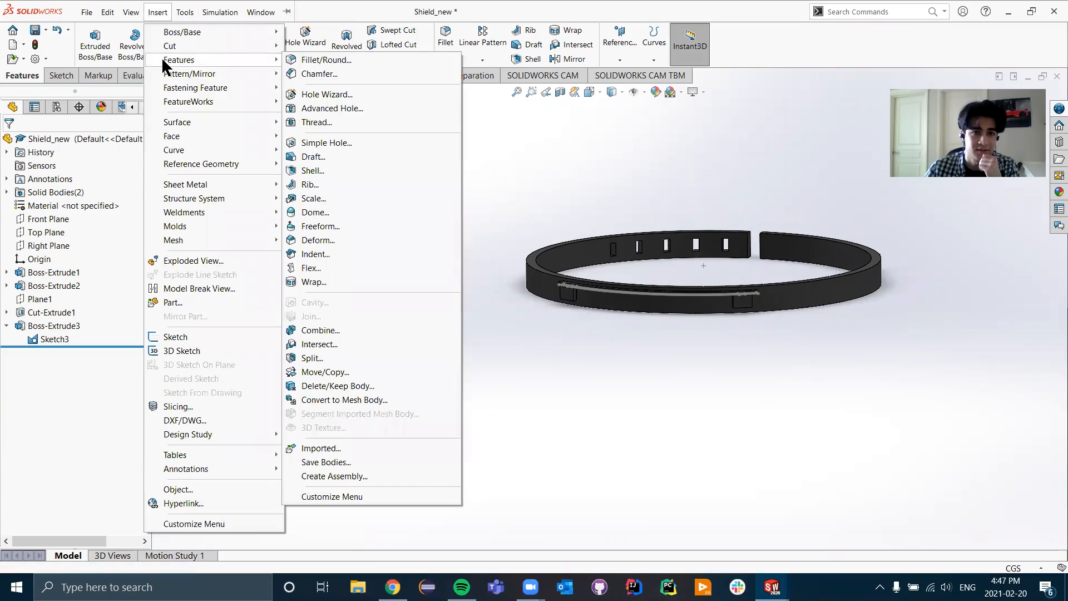
pyautogui.click(354, 386)
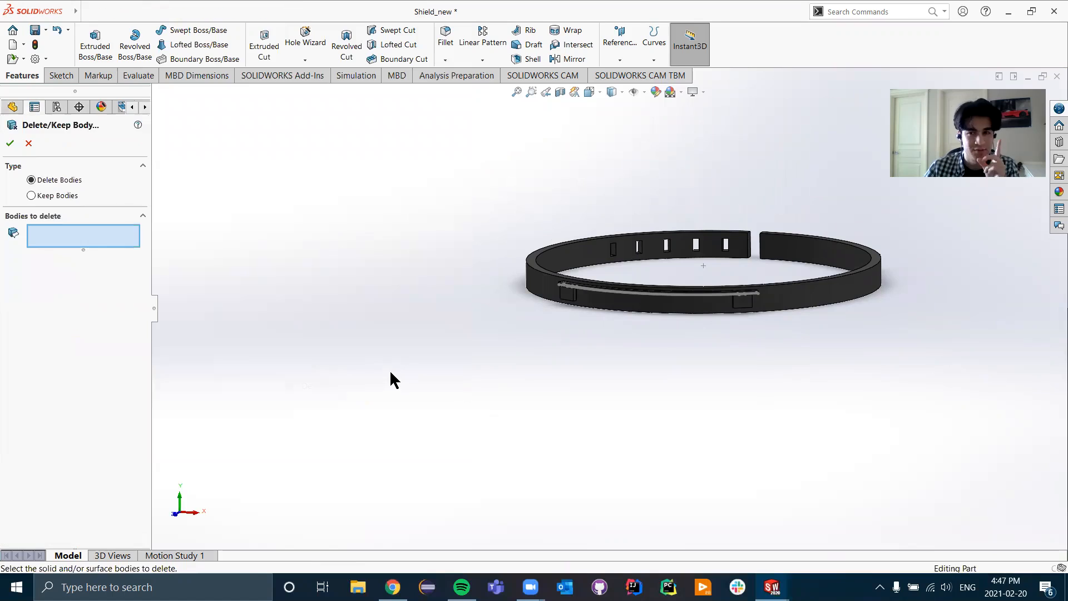
pyautogui.scroll(-5, 599, 312)
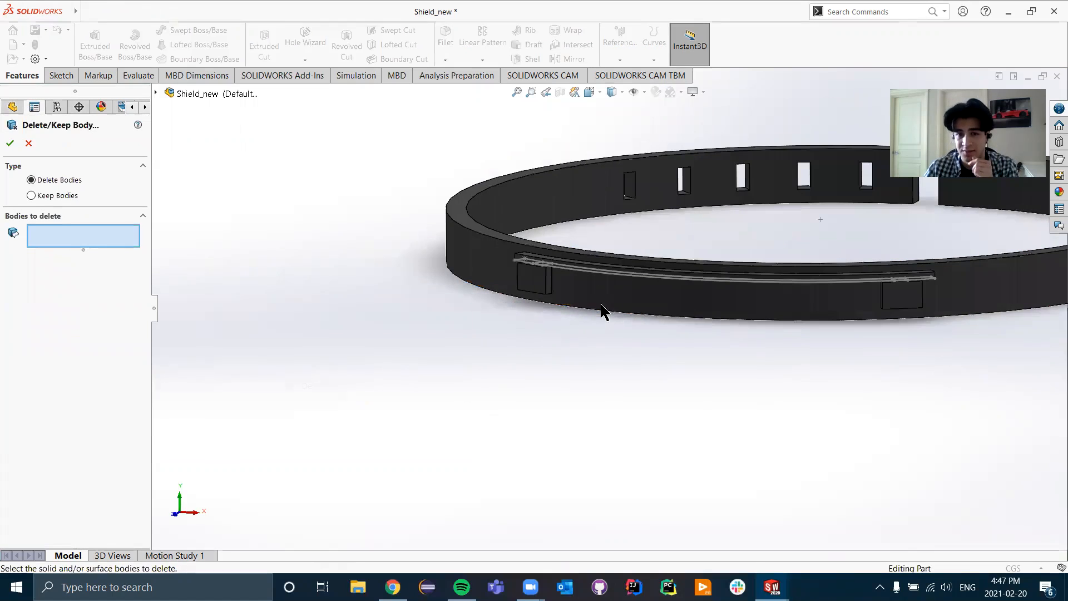
pyautogui.click(453, 244)
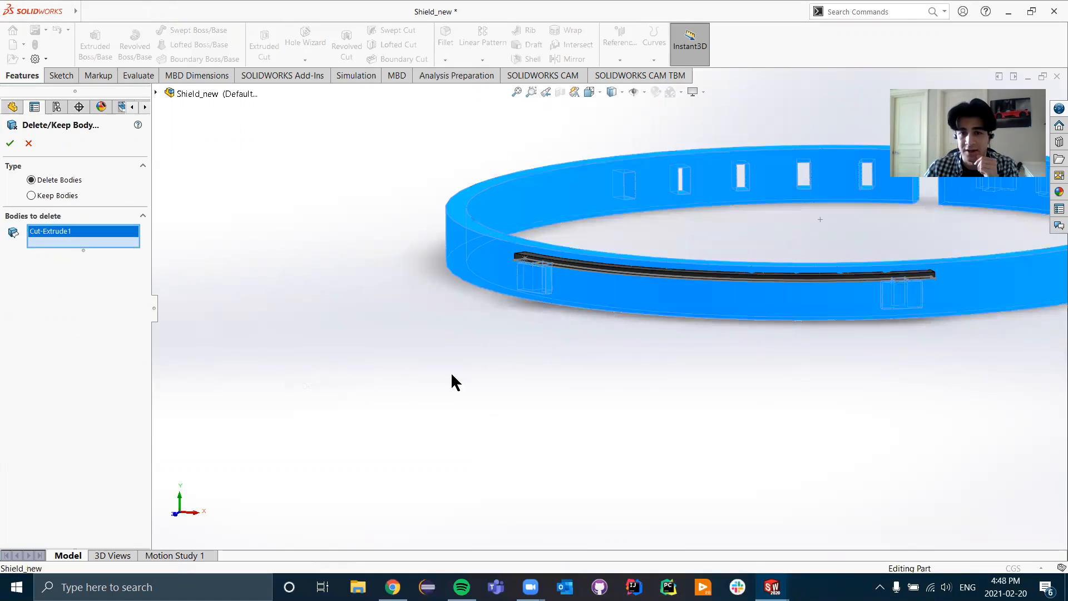
pyautogui.click(10, 143)
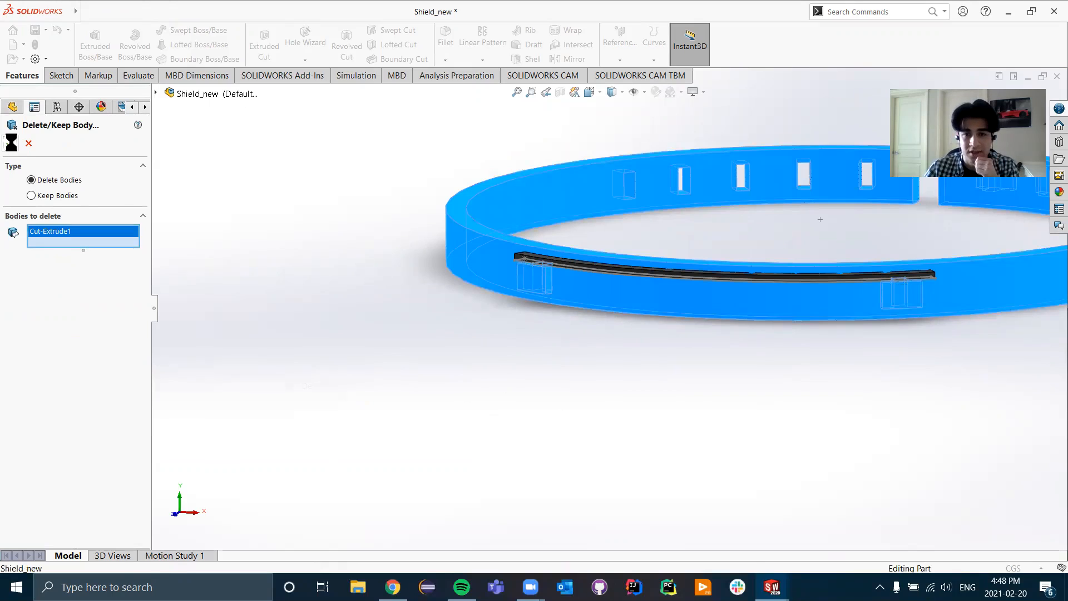
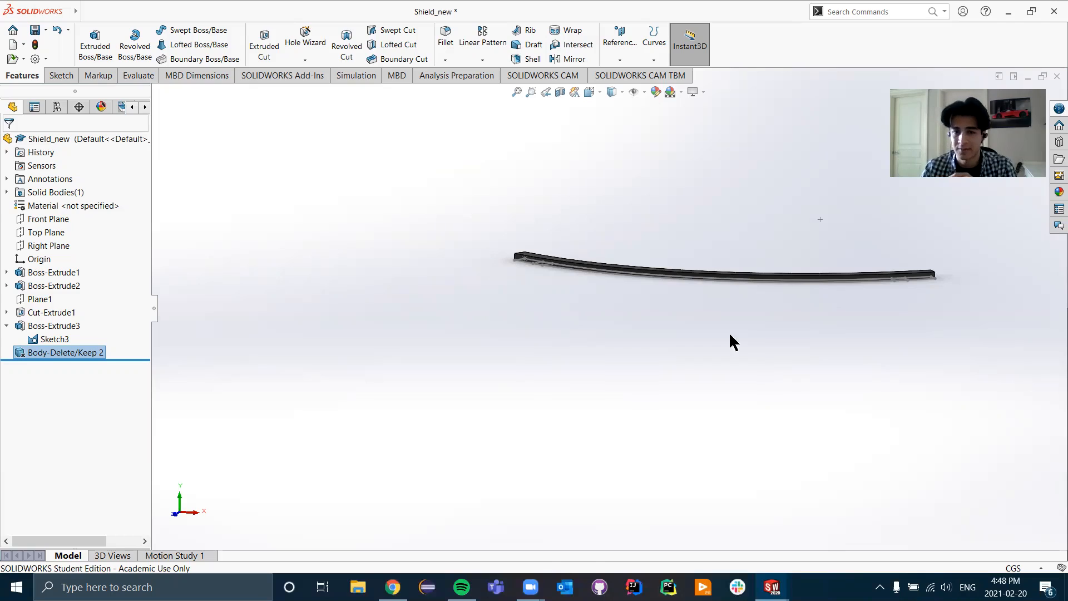
# - Start a boss extrusion from the shield sketch on the strip's underside and remove its preselected contour
pyautogui.moveTo(771, 341); pyautogui.dragTo(555, 252, button='middle')
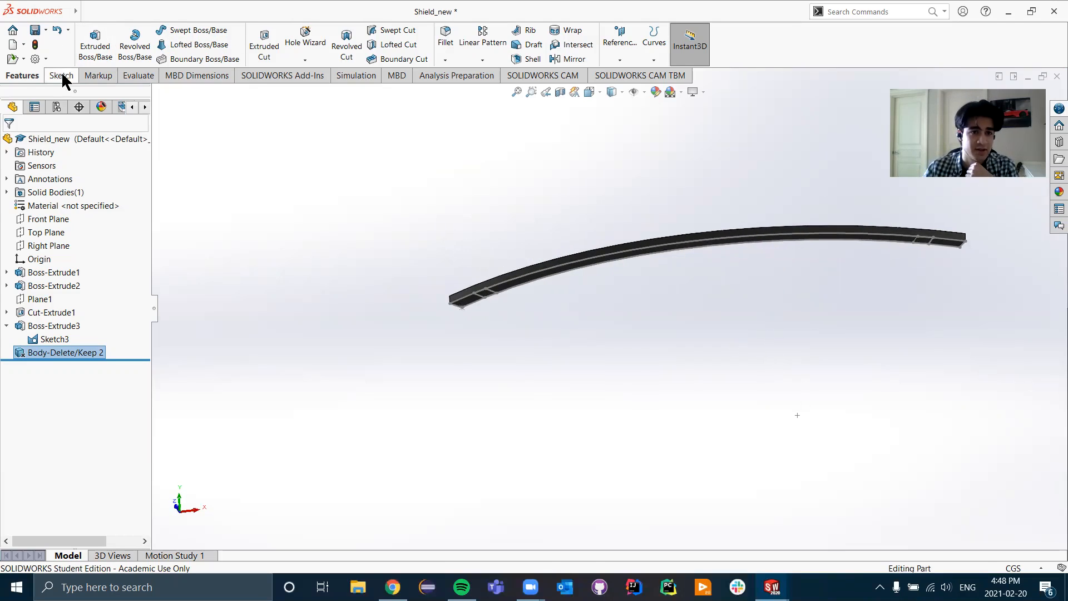
pyautogui.click(93, 42)
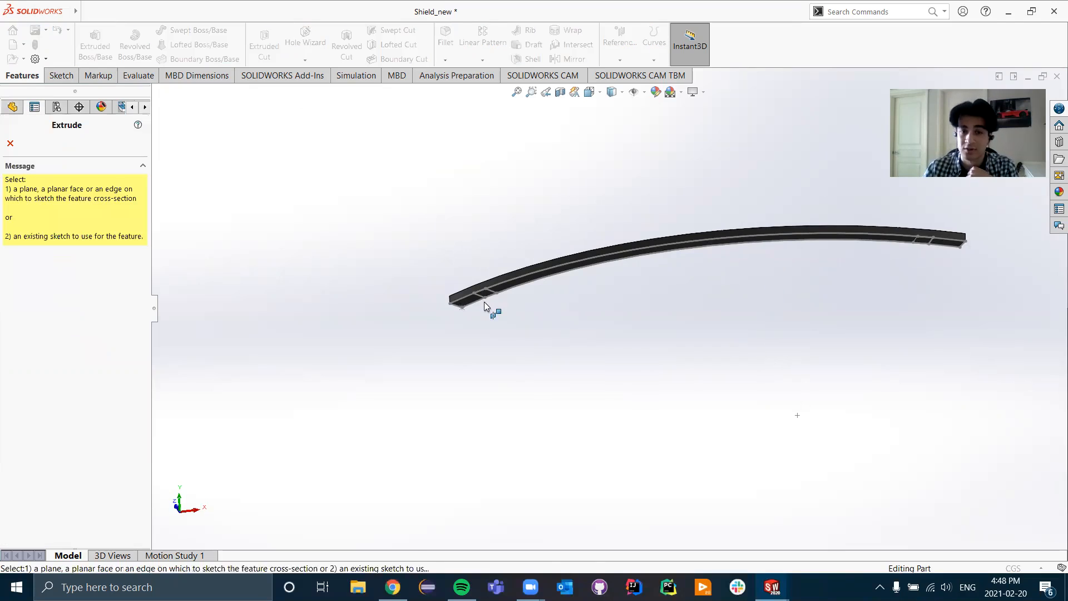
pyautogui.scroll(-2, 474, 313)
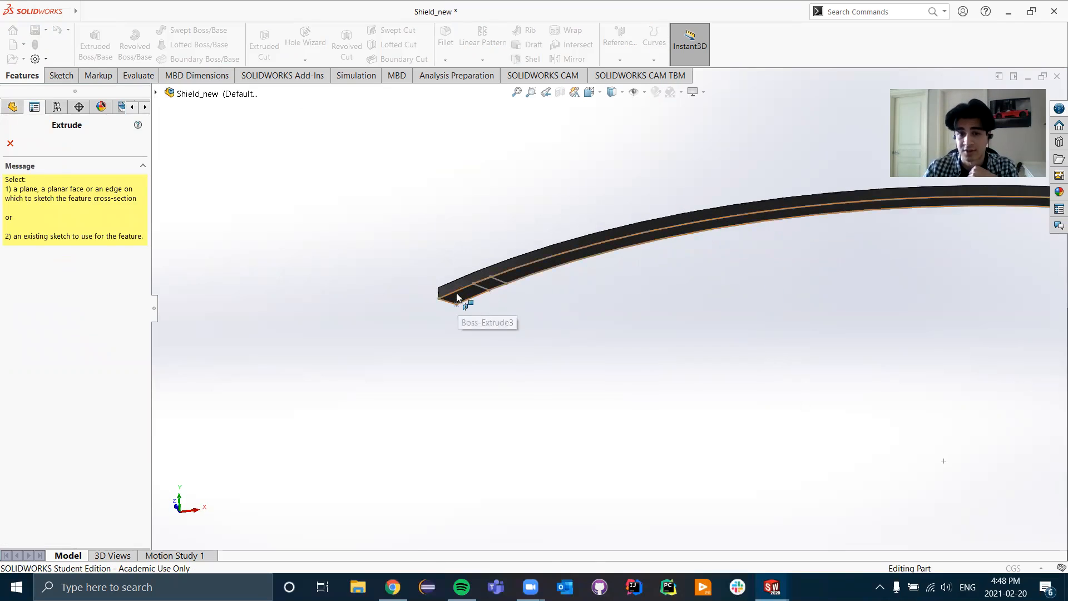
pyautogui.press('Escape')
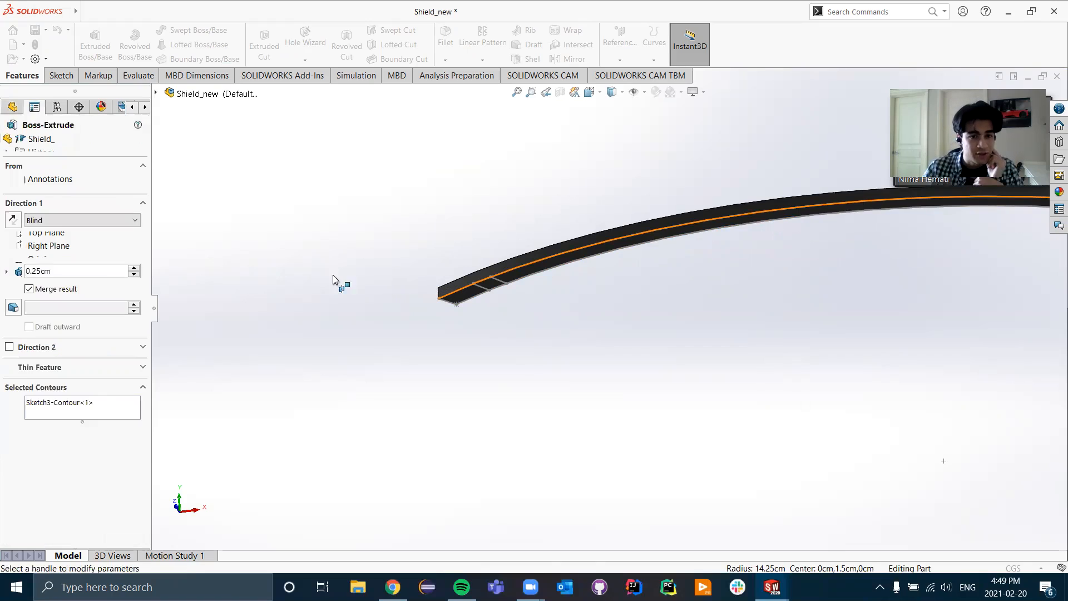
pyautogui.rightClick(99, 411)
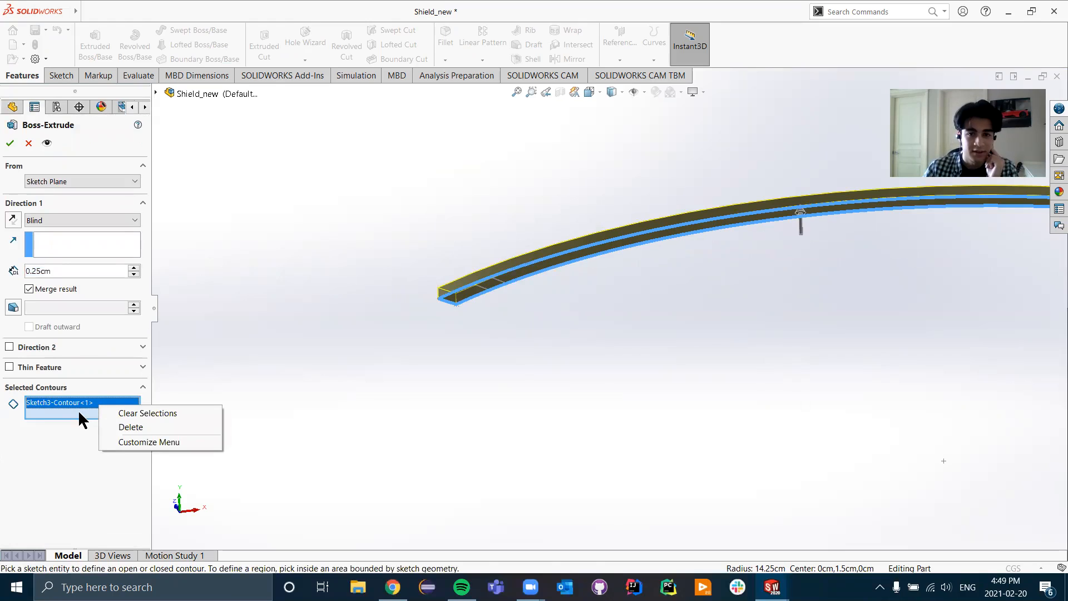
pyautogui.click(152, 428)
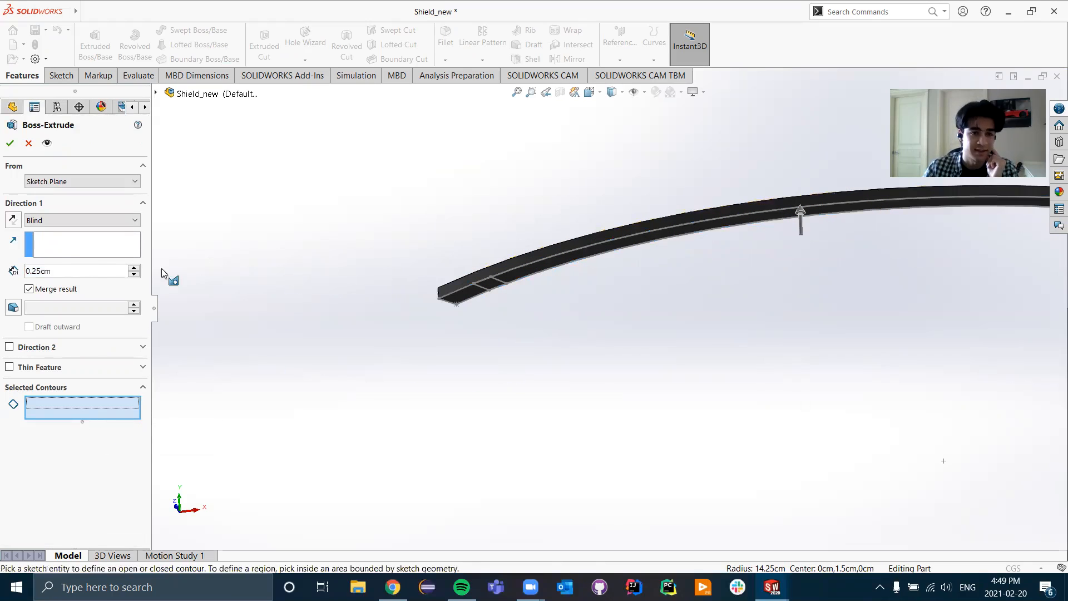
# - Select the shield sketch's left end, middle and right end regions as extrusion contours, leaving out the tab stem gaps
pyautogui.click(471, 295)
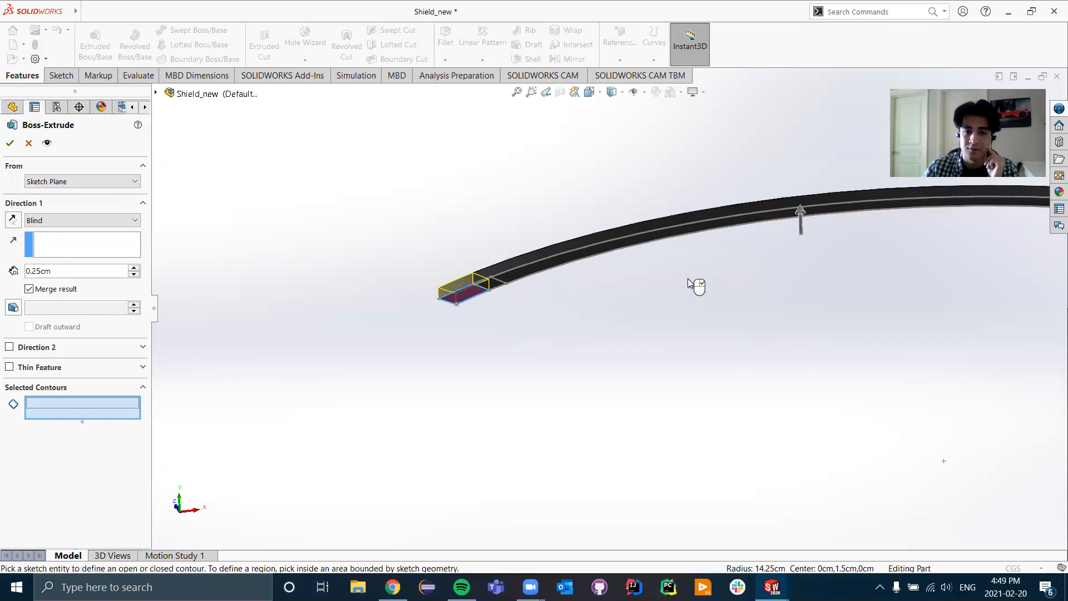
pyautogui.click(576, 255)
pyautogui.scroll(2, 400, 379)
pyautogui.scroll(-2, 1008, 240)
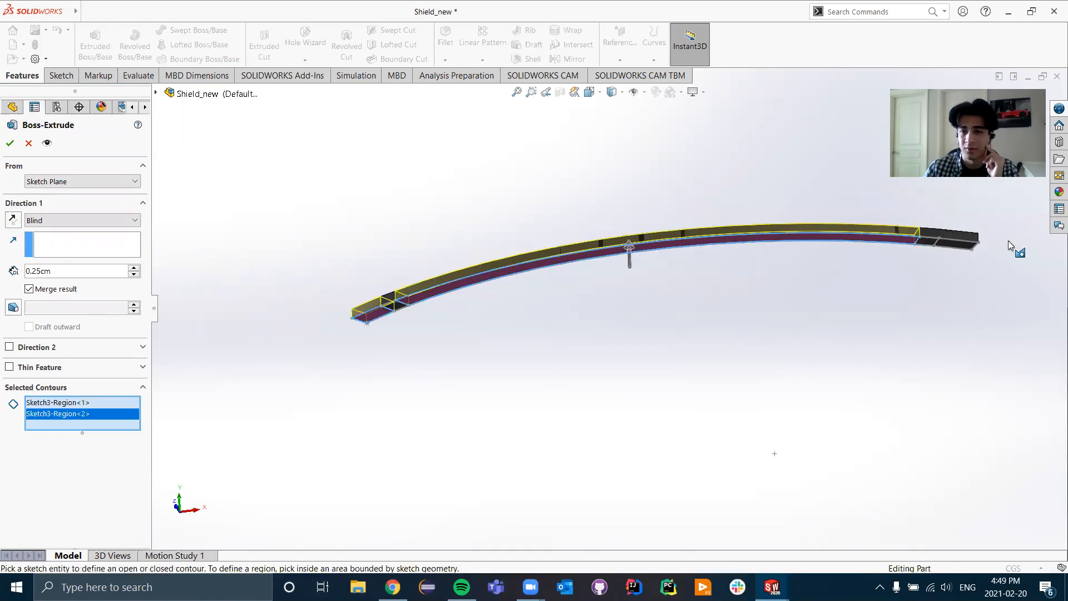
pyautogui.click(915, 256)
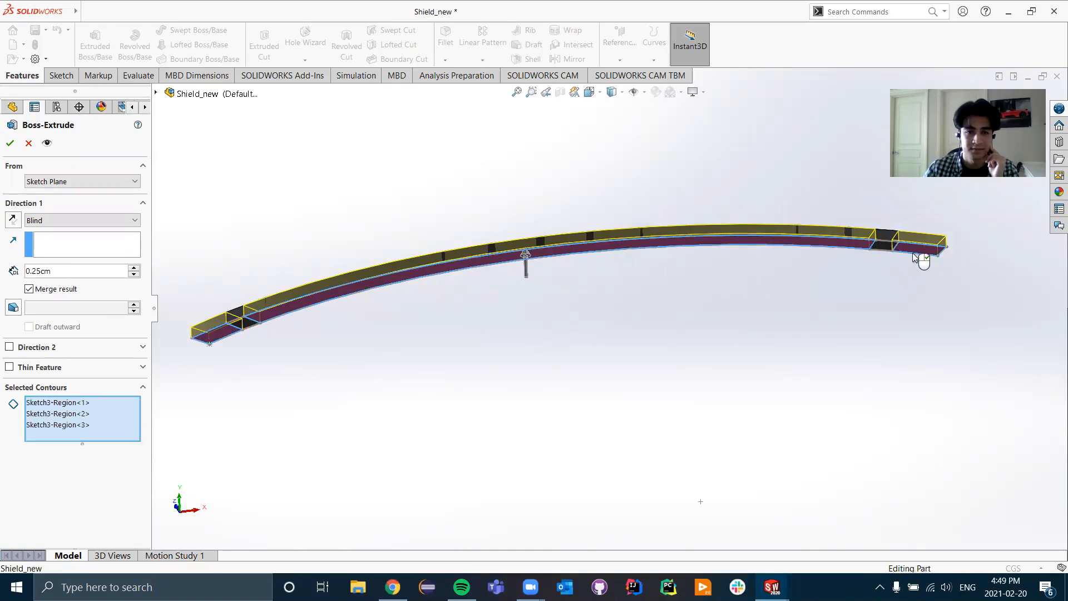
# - Reverse the extrusion so the selected regions go downward and set the blind depth to 1 cm
pyautogui.click(17, 220)
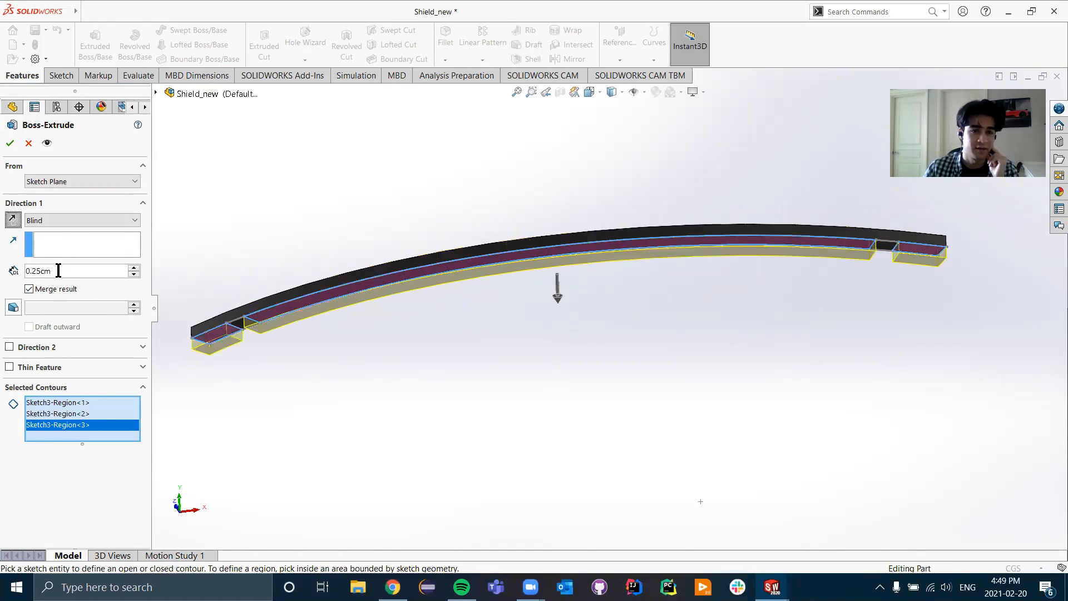
pyautogui.click(59, 271)
pyautogui.write('1')
pyautogui.press('Return')
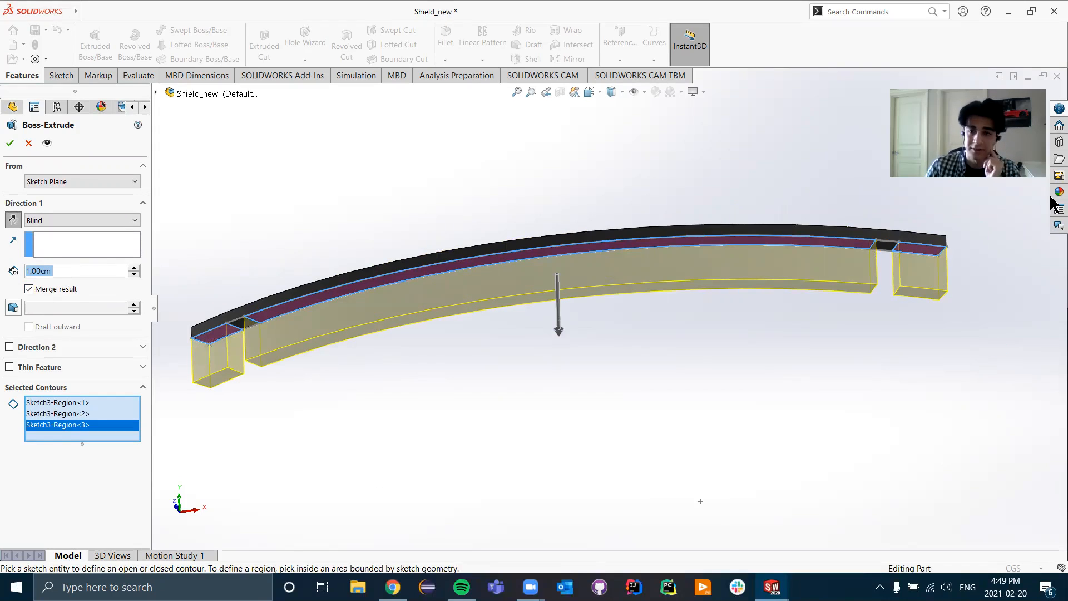
# - Finish the downward extrusion and start another boss extrusion from the shield sketch, clearing its preselected contour
pyautogui.click(10, 143)
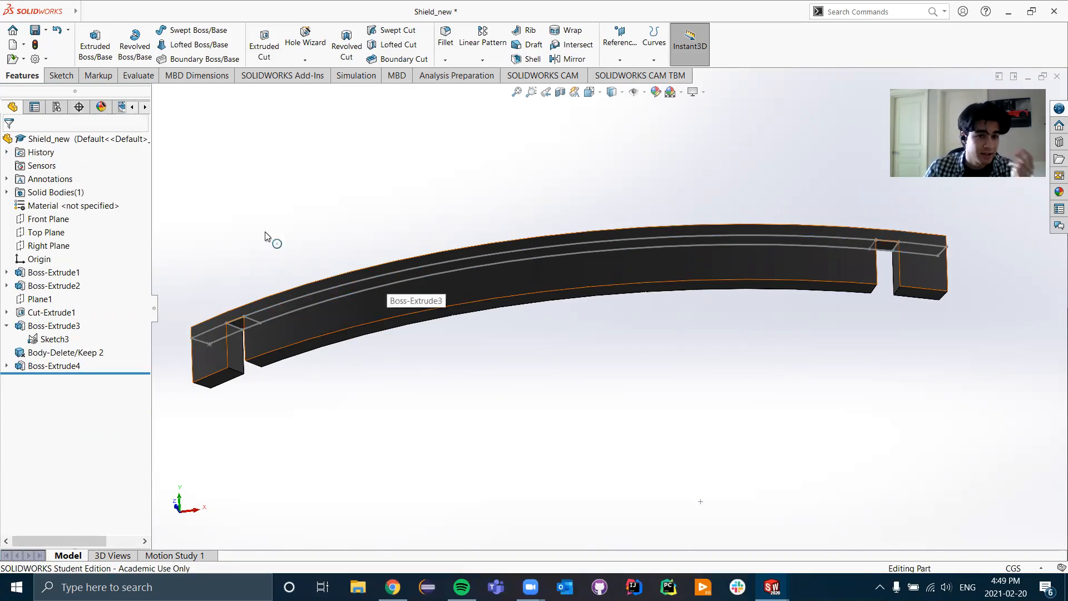
pyautogui.click(96, 49)
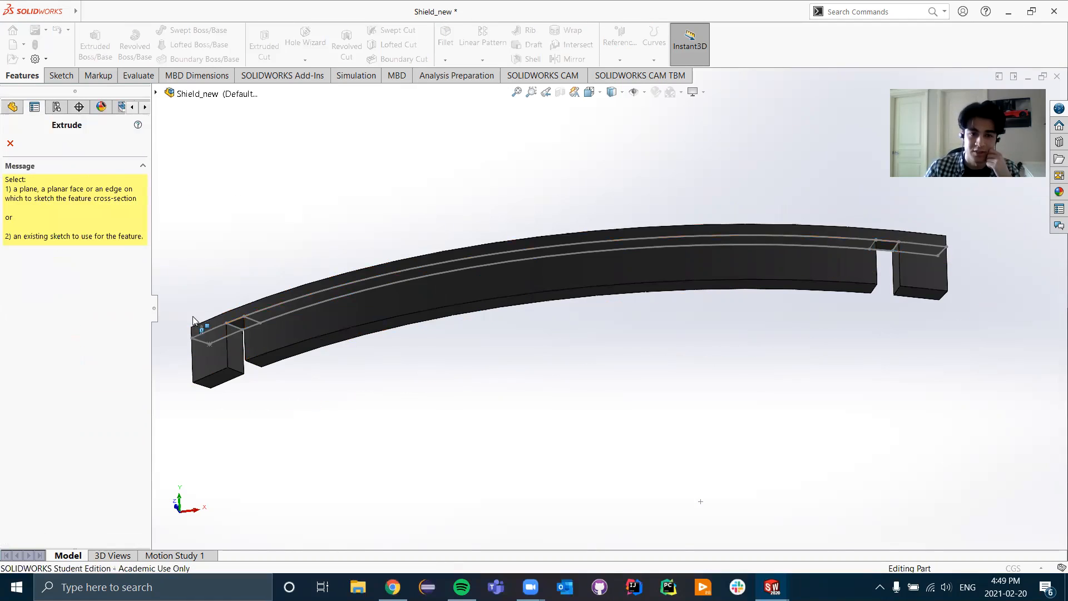
pyautogui.click(232, 335)
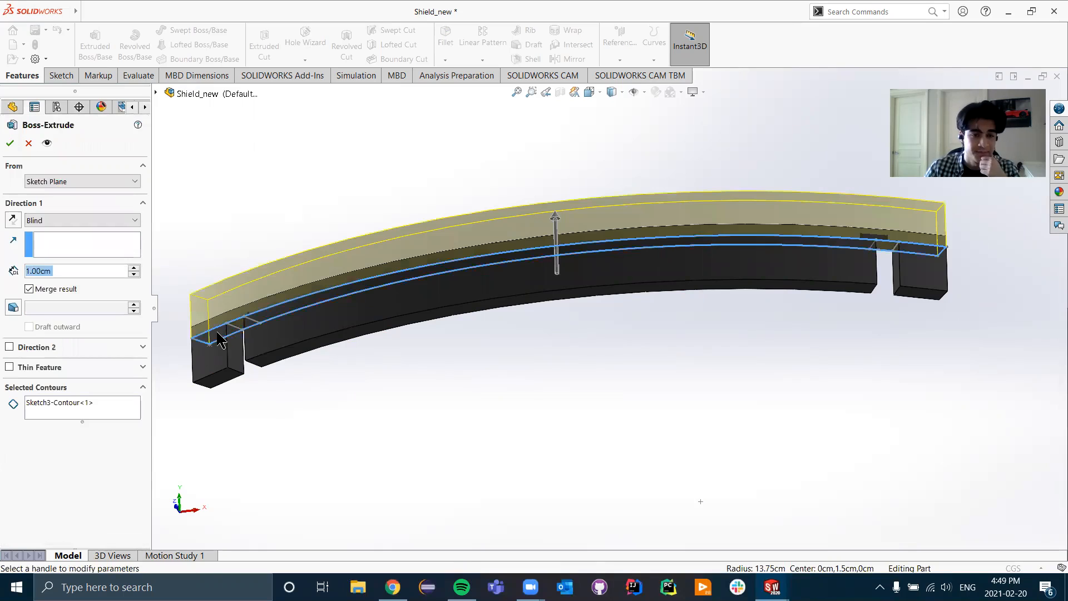
pyautogui.rightClick(102, 405)
pyautogui.click(167, 417)
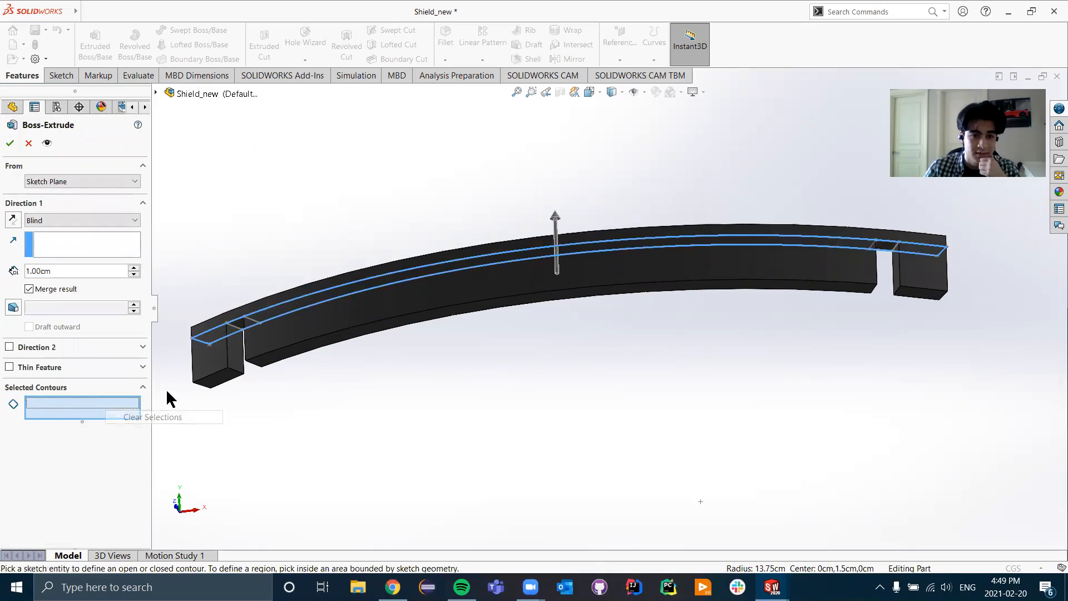
# - Select all five shield sketch regions as extrusion contours, including both tab stem gaps
pyautogui.click(220, 332)
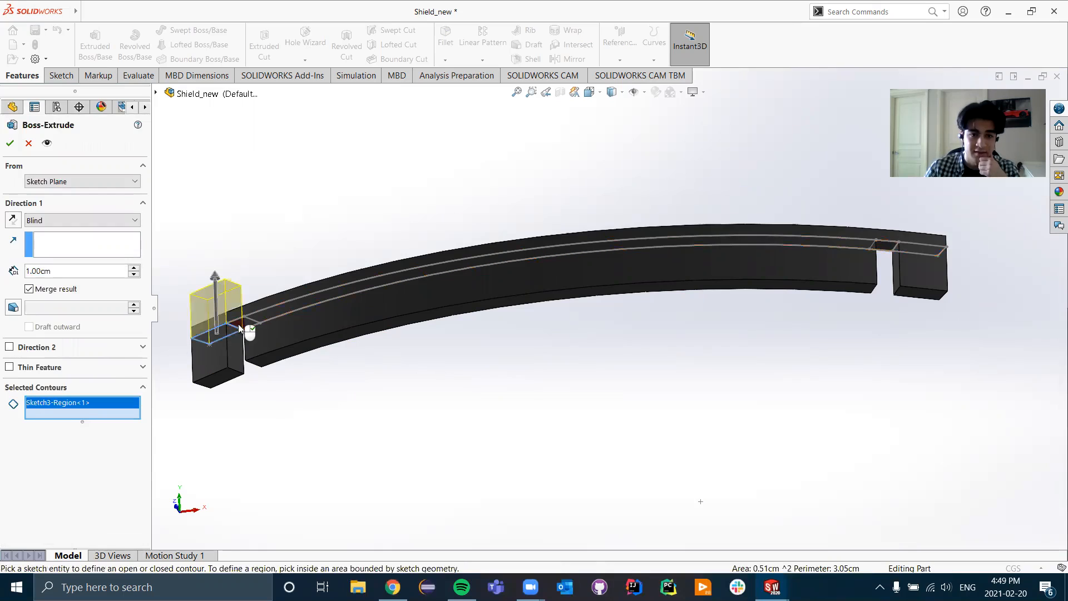
pyautogui.click(238, 323)
pyautogui.click(280, 309)
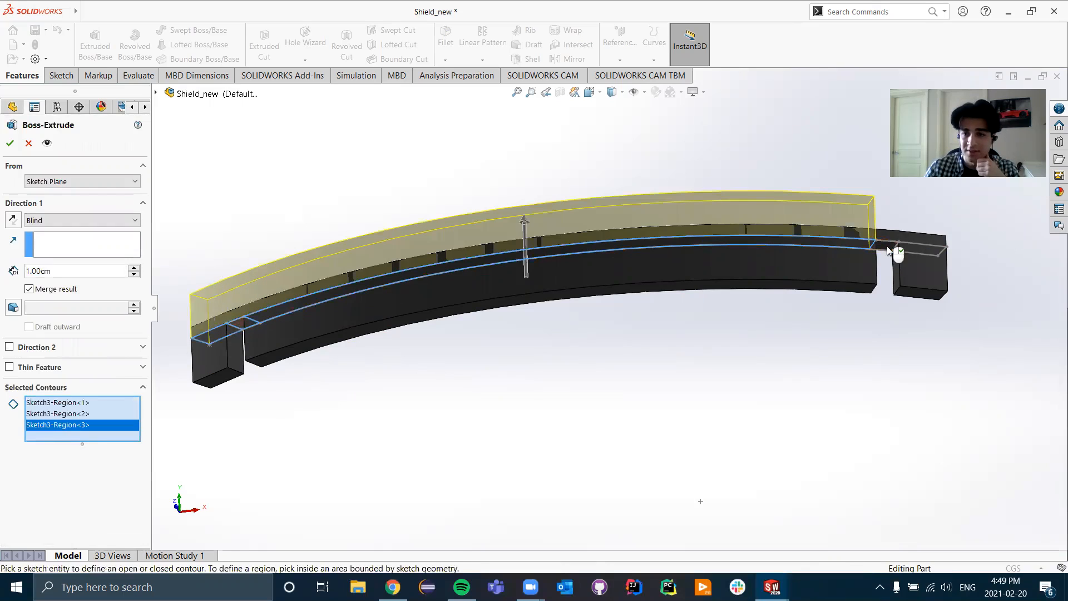
pyautogui.click(912, 246)
pyautogui.click(913, 248)
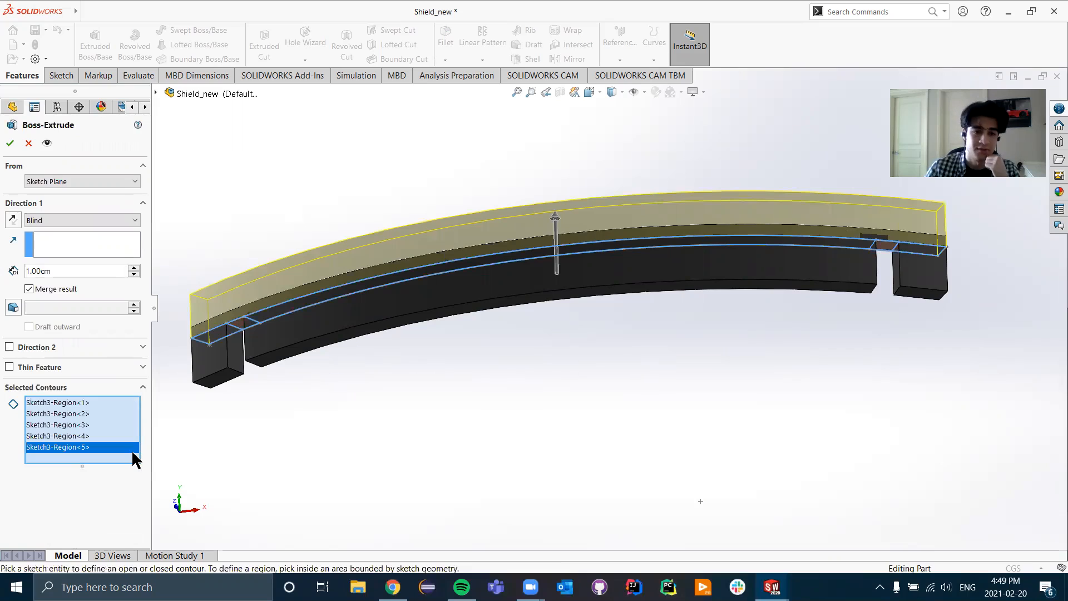
# - Reverse the extrusion downward and start it from the bottom face of the middle shield segment using Surface/Face/Plane
pyautogui.click(13, 220)
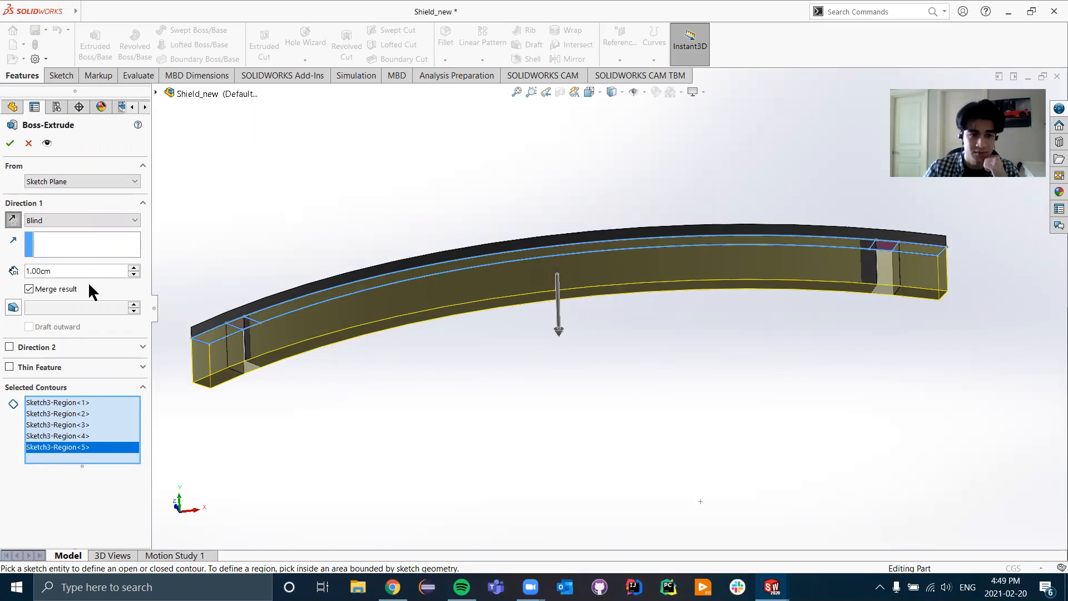
pyautogui.click(54, 178)
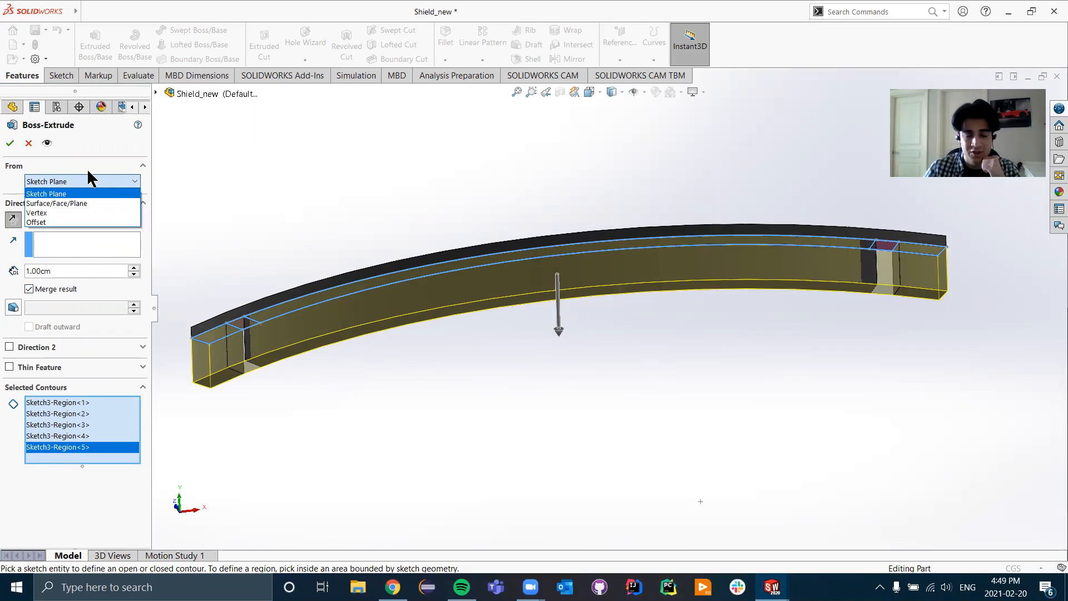
pyautogui.click(75, 202)
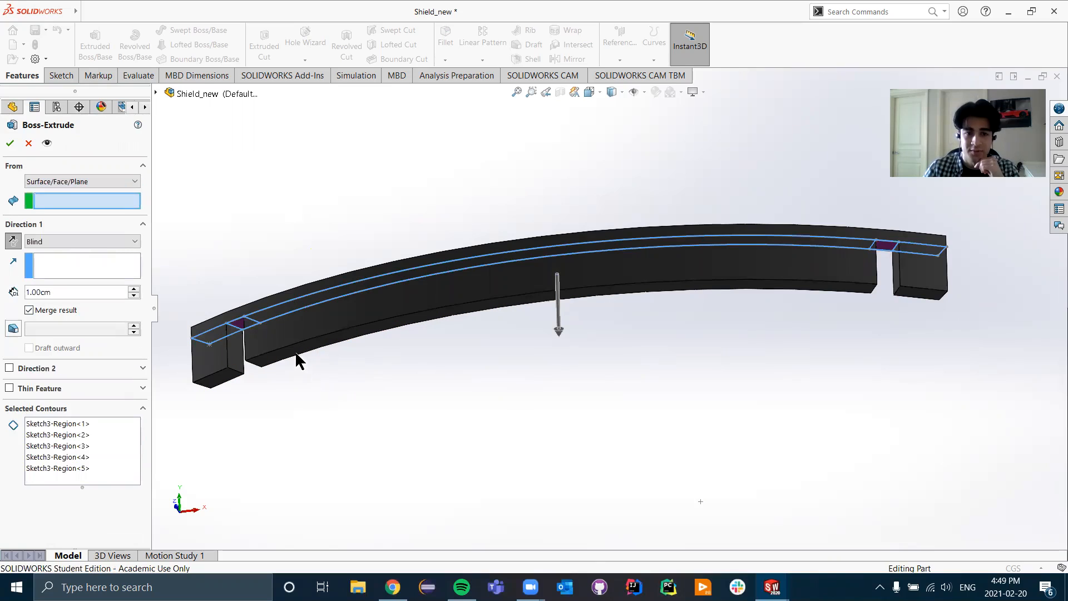
pyautogui.click(265, 402)
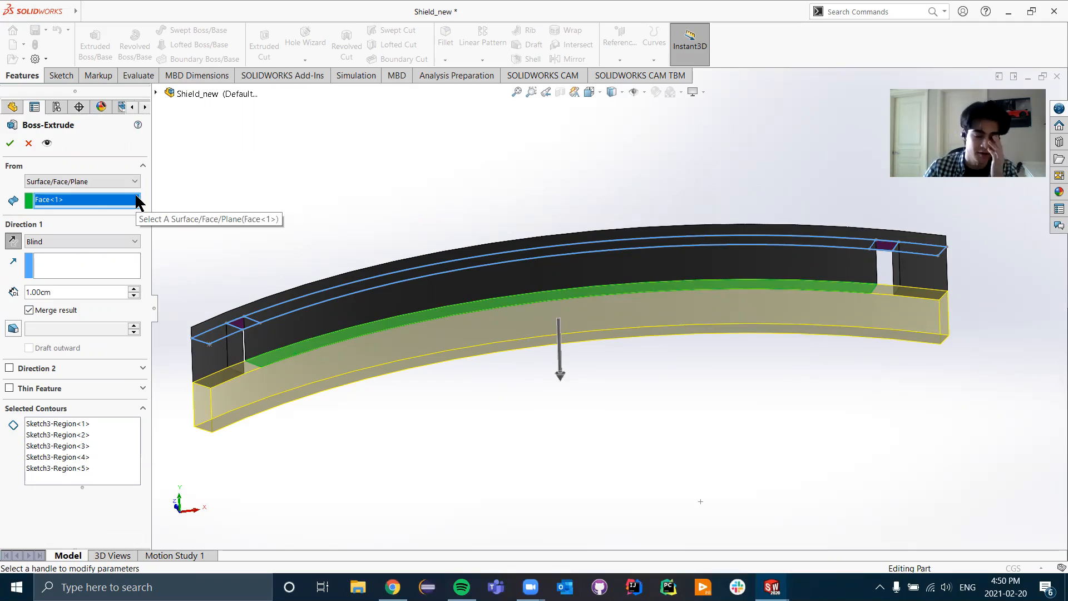
# - Set the blind depth to 0.25 cm and complete the extrusion that closes the slots from below
pyautogui.click(119, 178)
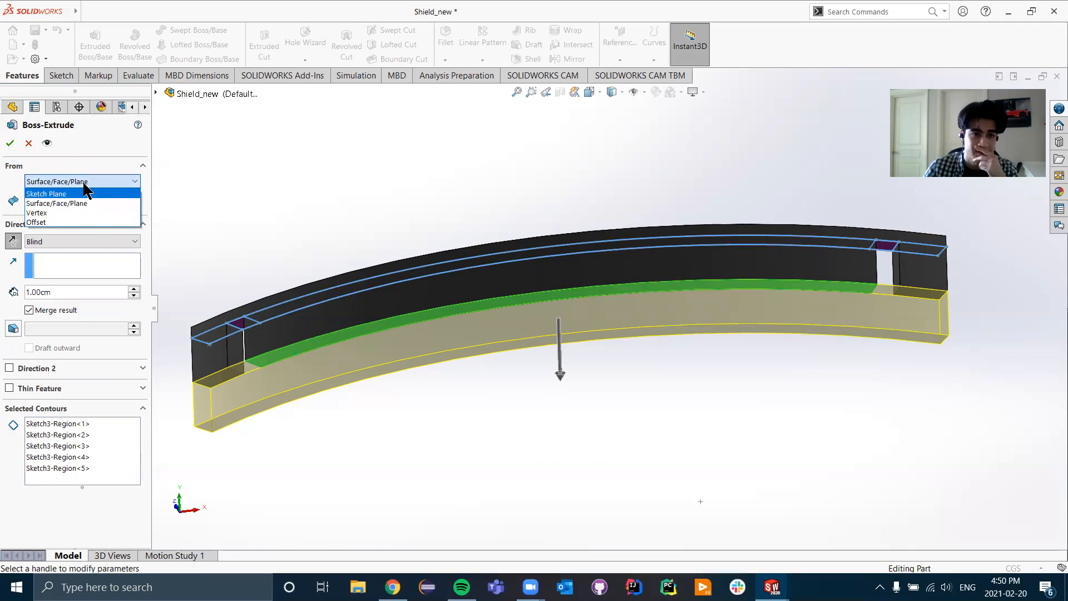
pyautogui.click(83, 203)
pyautogui.doubleClick(61, 292)
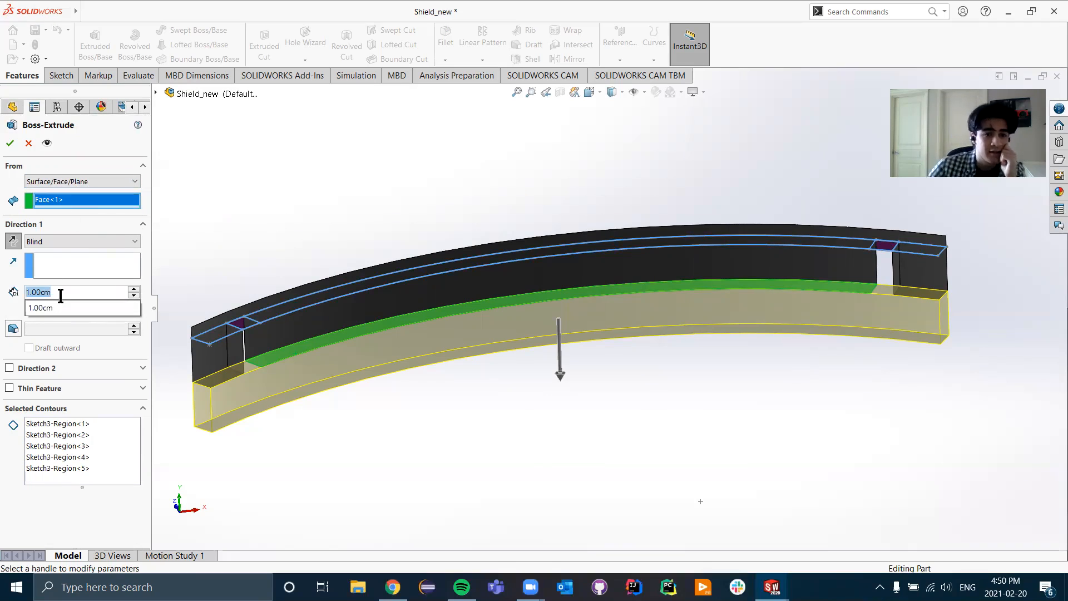
pyautogui.write('0.25')
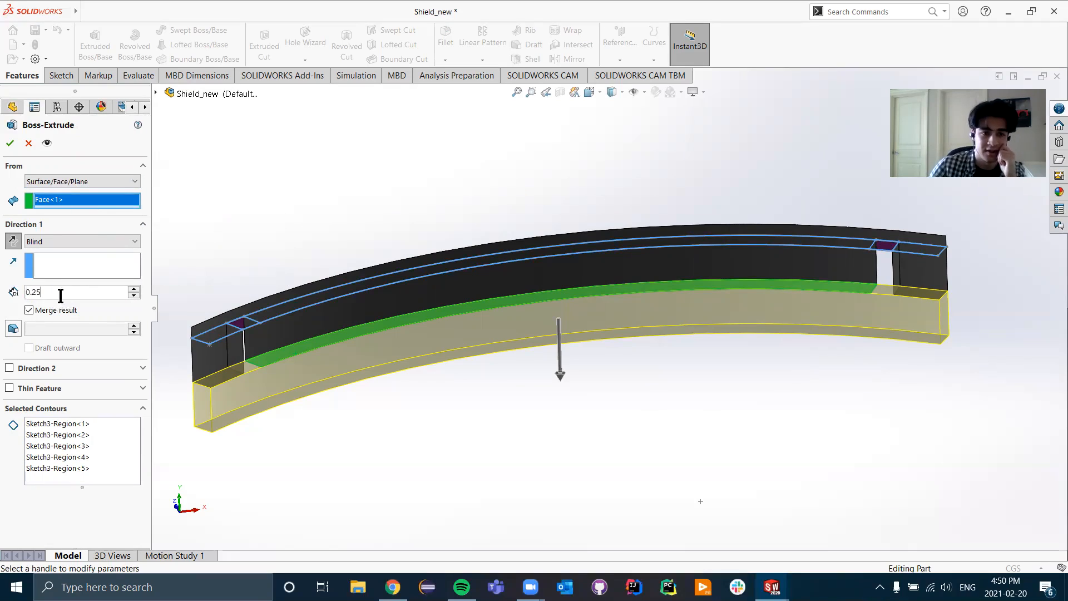
pyautogui.press('Return')
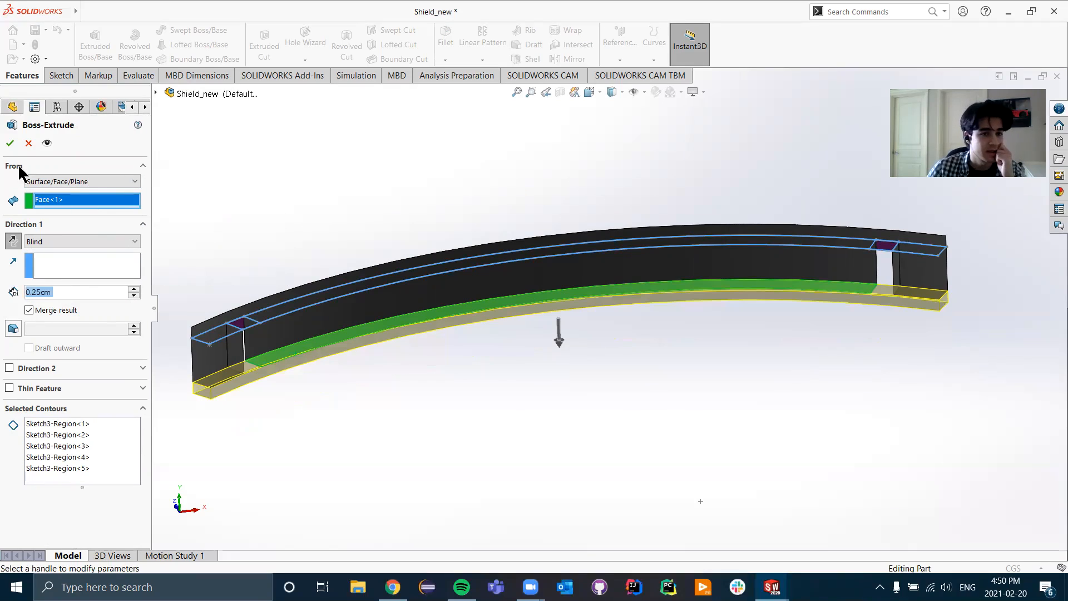
pyautogui.click(10, 143)
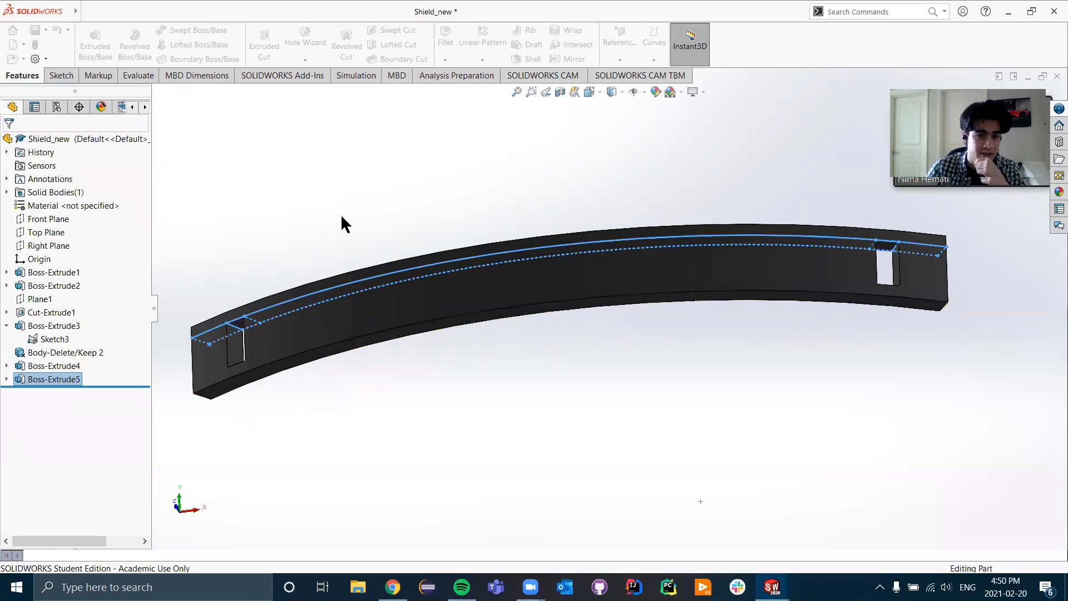
# - Hide the shield sketch and view the slotted shield body from its front side
pyautogui.rightClick(46, 342)
pyautogui.click(56, 325)
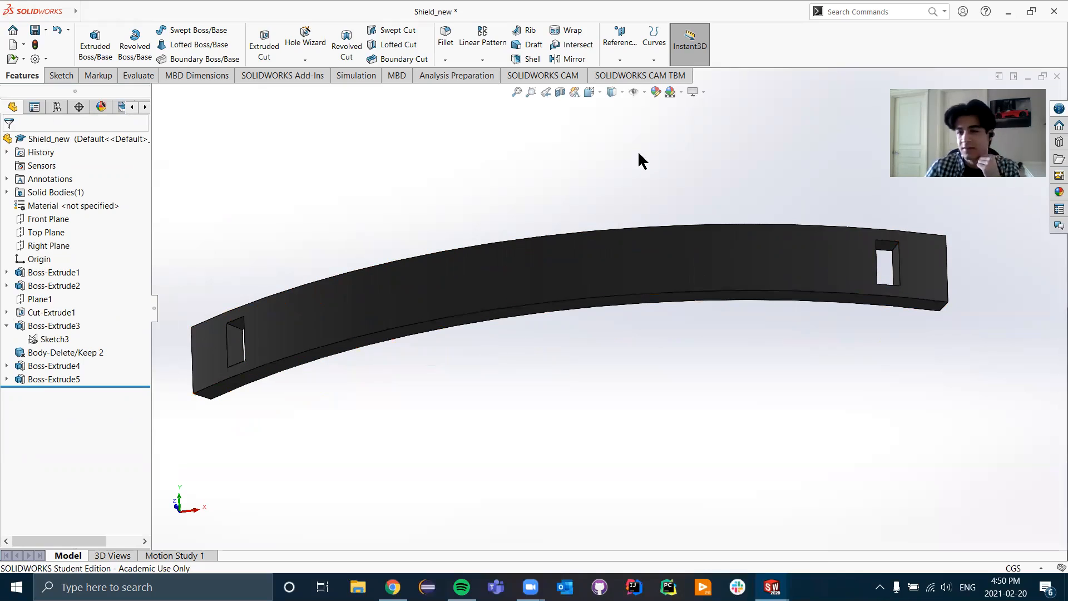
pyautogui.scroll(5, 402, 233)
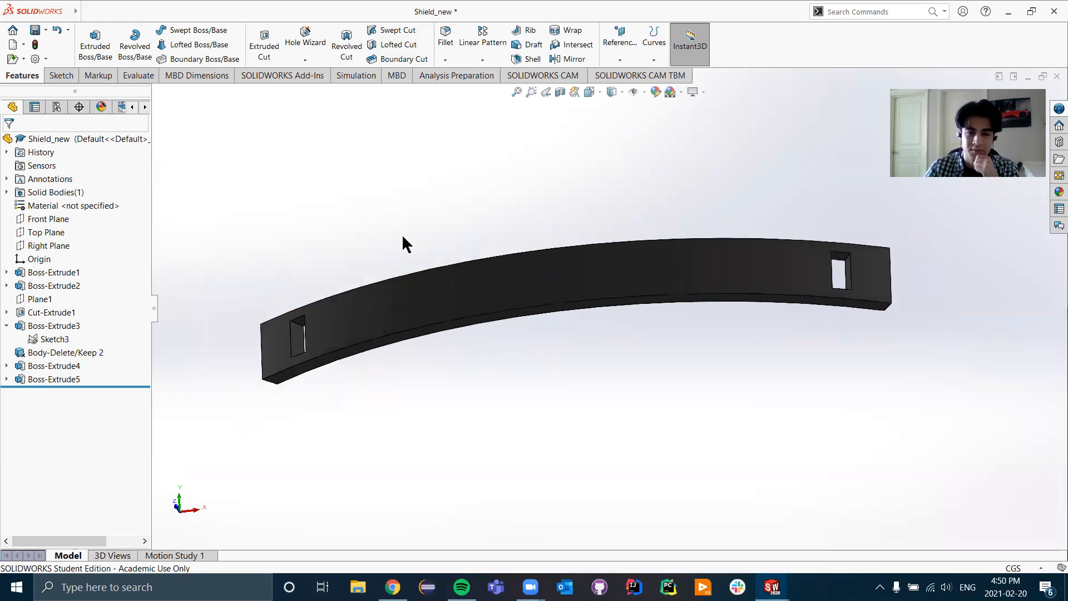
pyautogui.moveTo(441, 241); pyautogui.dragTo(462, 390, button='middle')
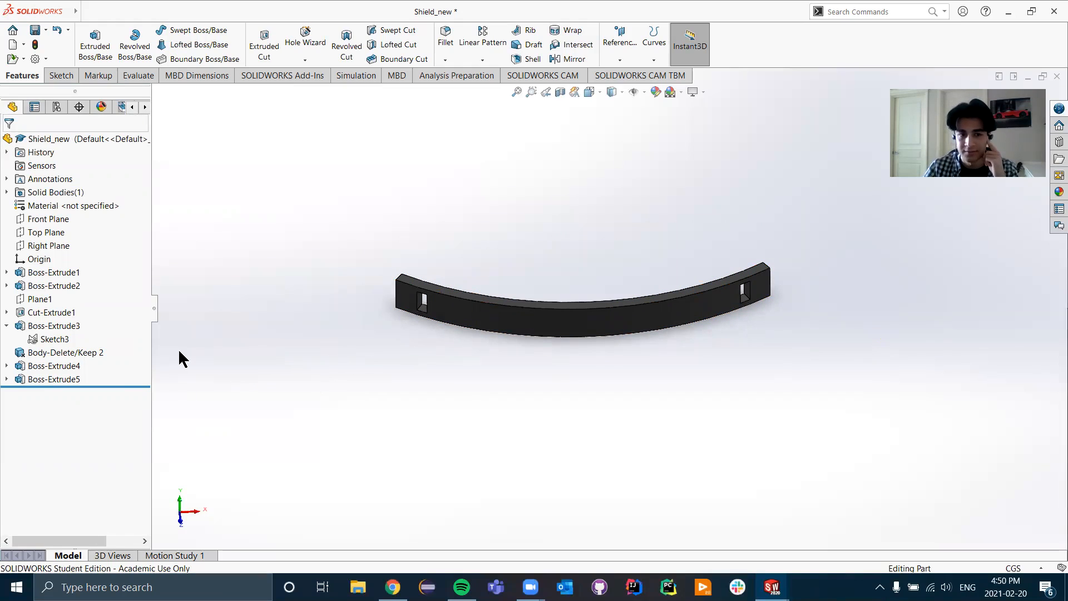
# - Open the shield sketch for editing and switch to the top view
pyautogui.rightClick(48, 340)
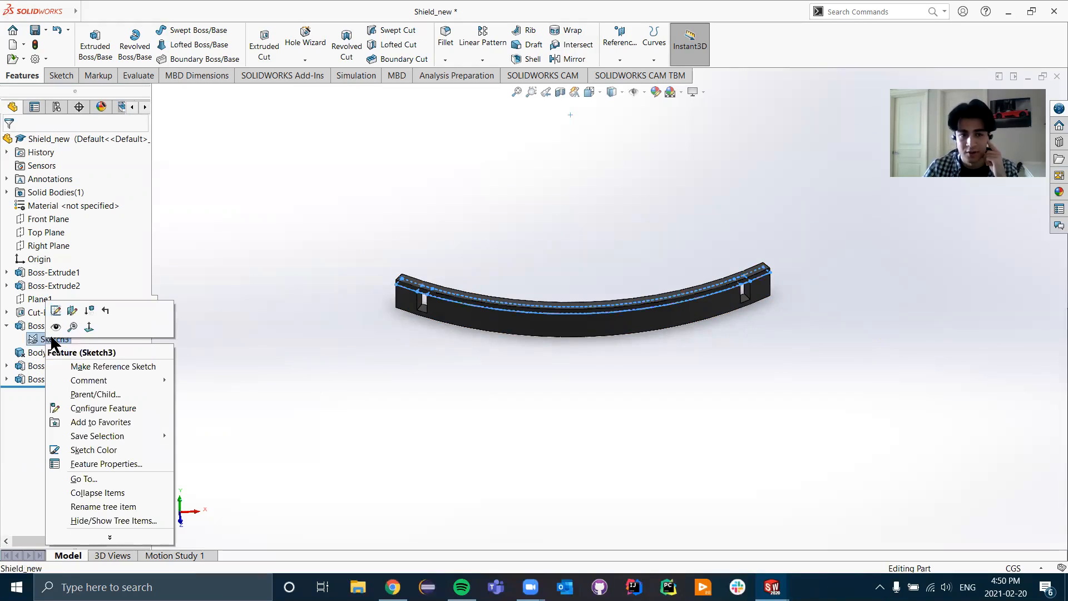
pyautogui.click(57, 312)
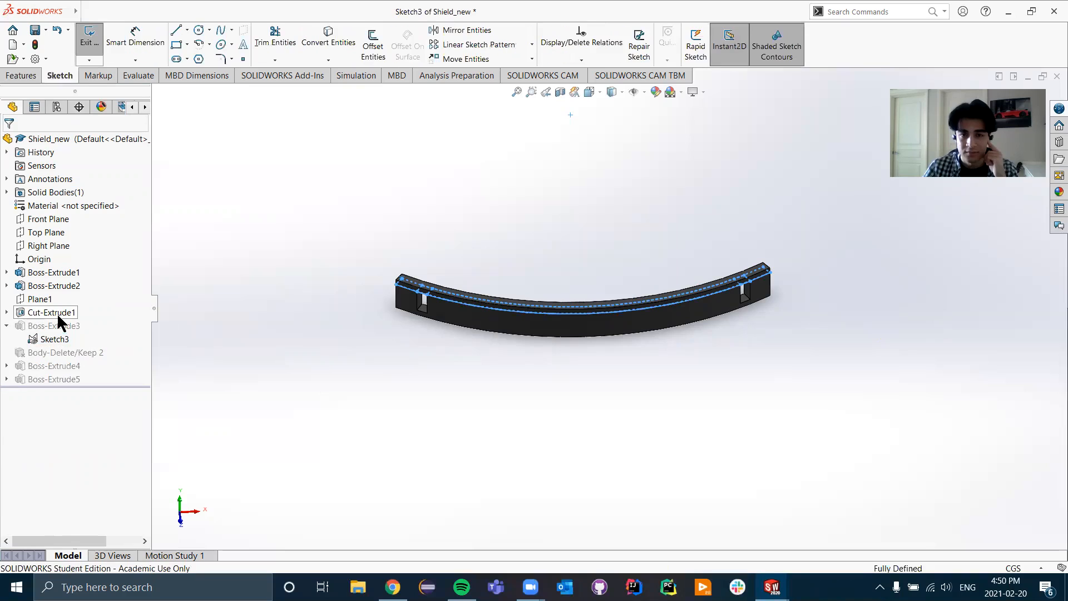
pyautogui.click(181, 504)
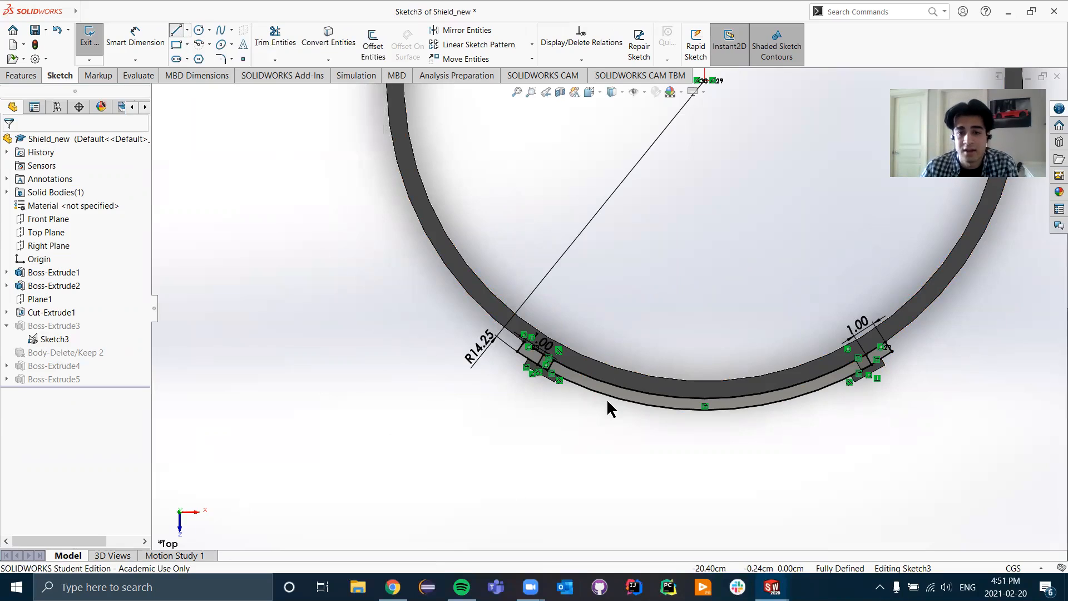
# - Try a line about 2.7 cm long running outward from the shield's outer arc near the left tab, and undo it
pyautogui.press('l')
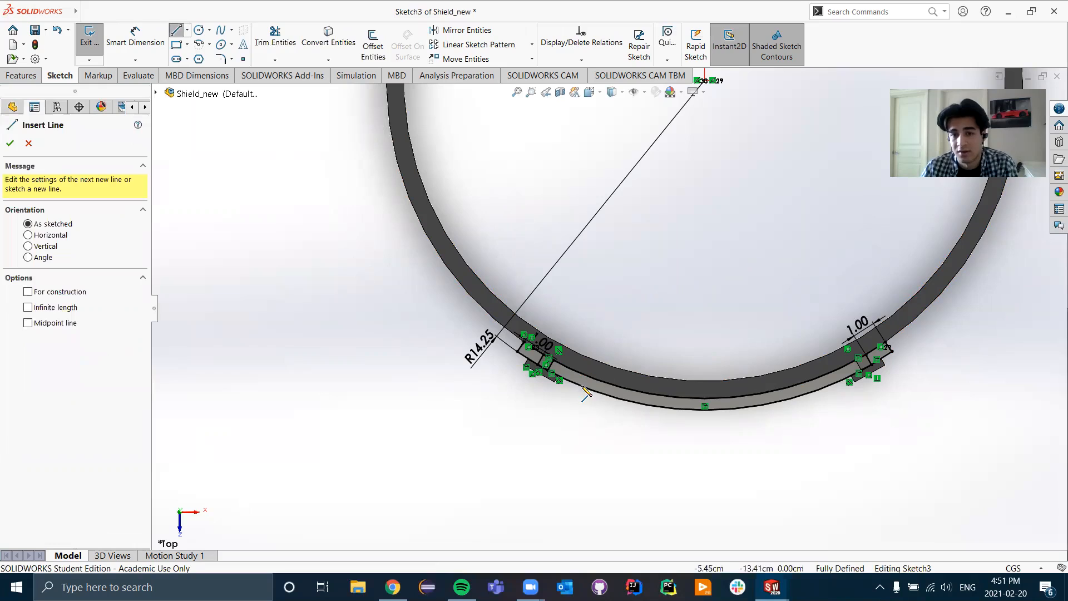
pyautogui.click(583, 386)
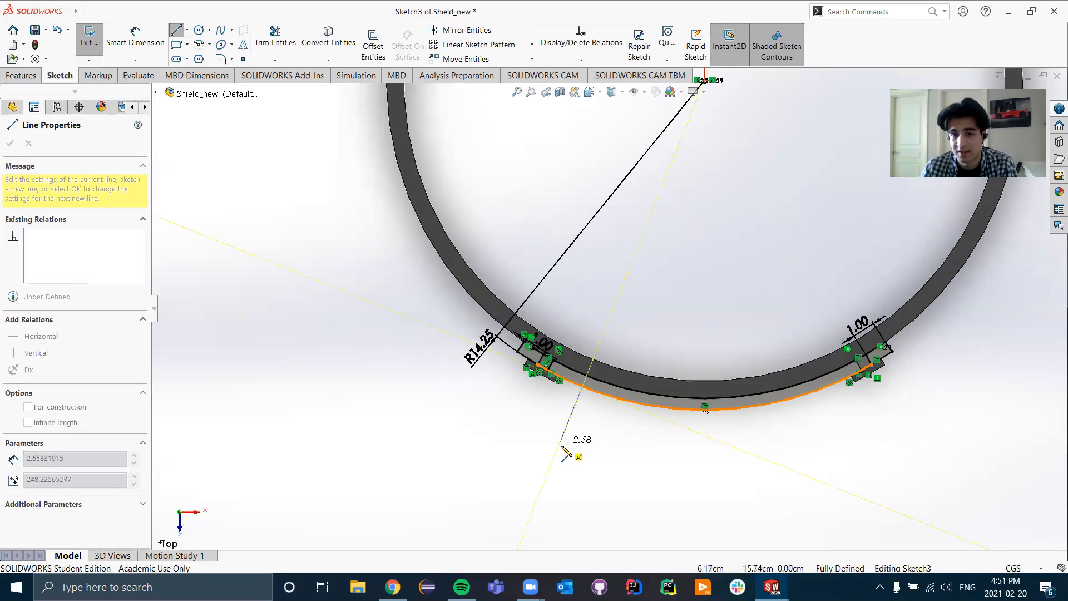
pyautogui.click(559, 445)
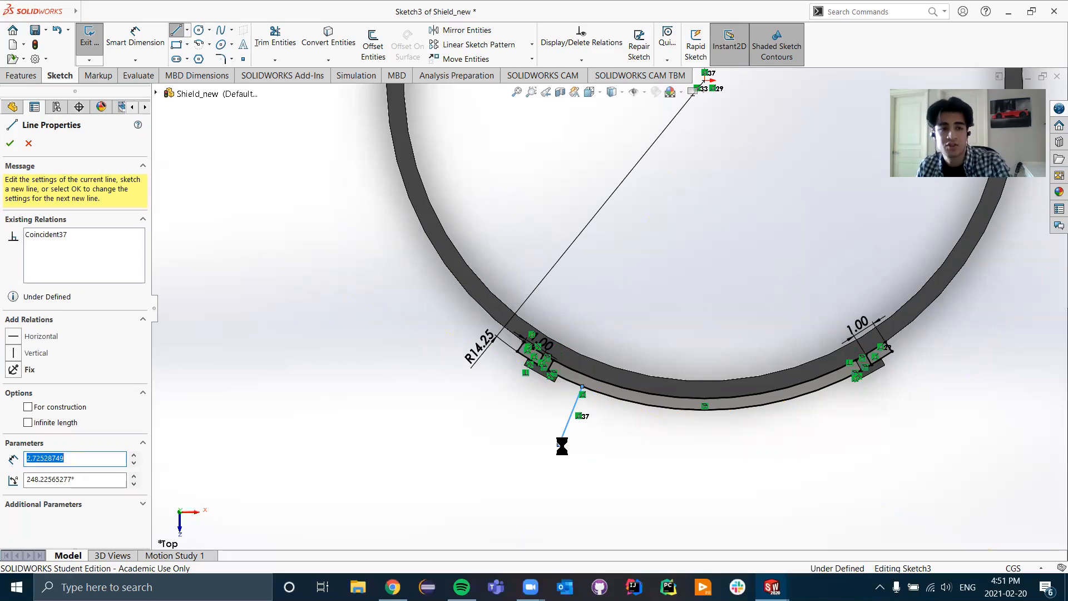
pyautogui.hotkey('ctrl', 'z')
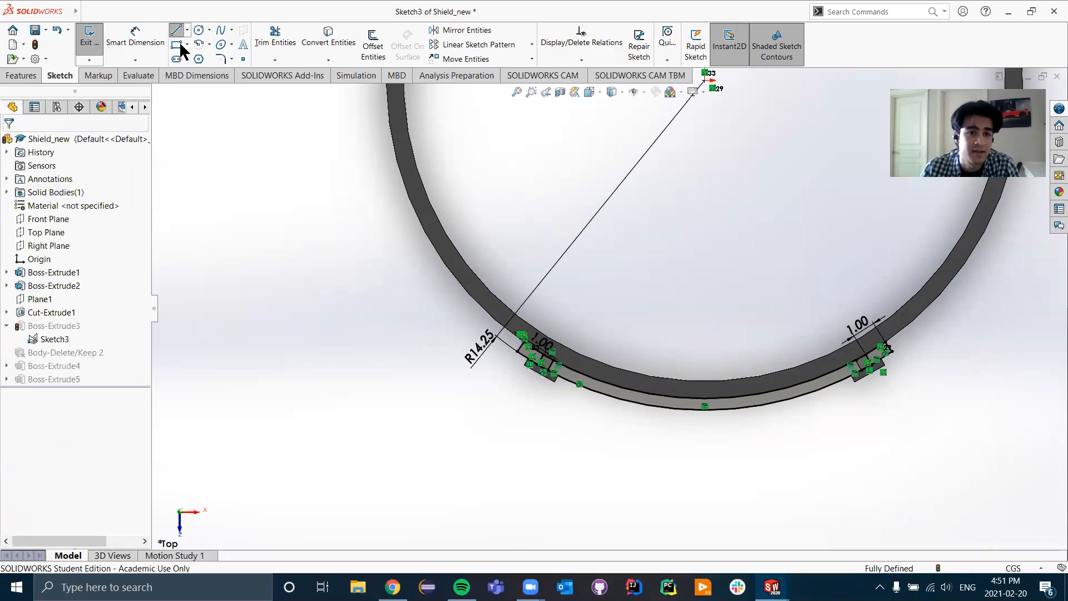
# - Sketch a 3 Point Corner Rectangle about 0.53 by 2.5 cm projecting outward from the shield's outer arc near the left tab
pyautogui.click(186, 44)
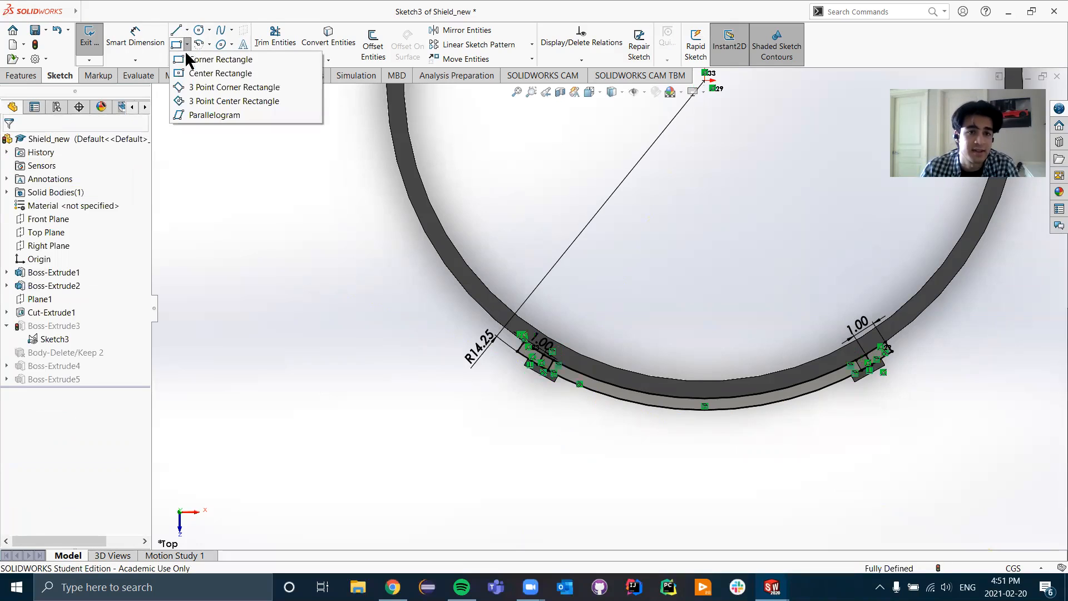
pyautogui.click(201, 101)
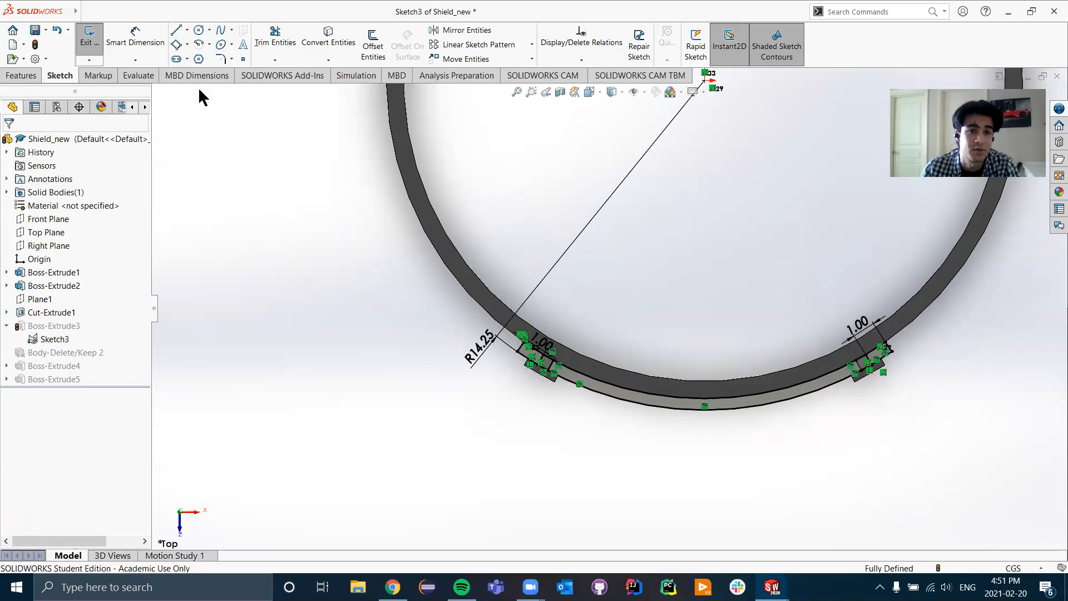
pyautogui.click(176, 45)
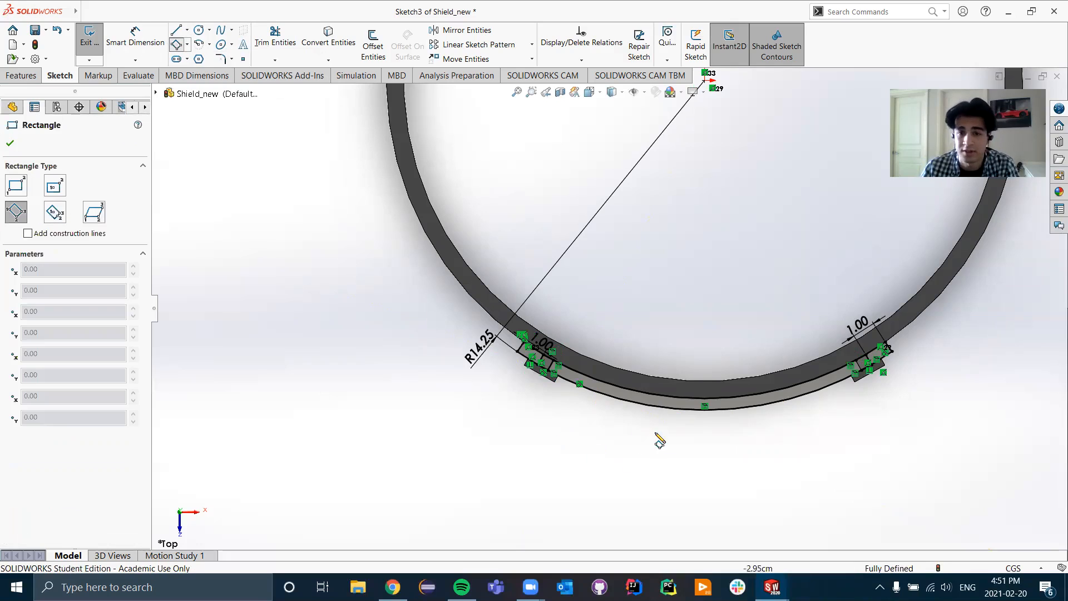
pyautogui.scroll(-2, 659, 440)
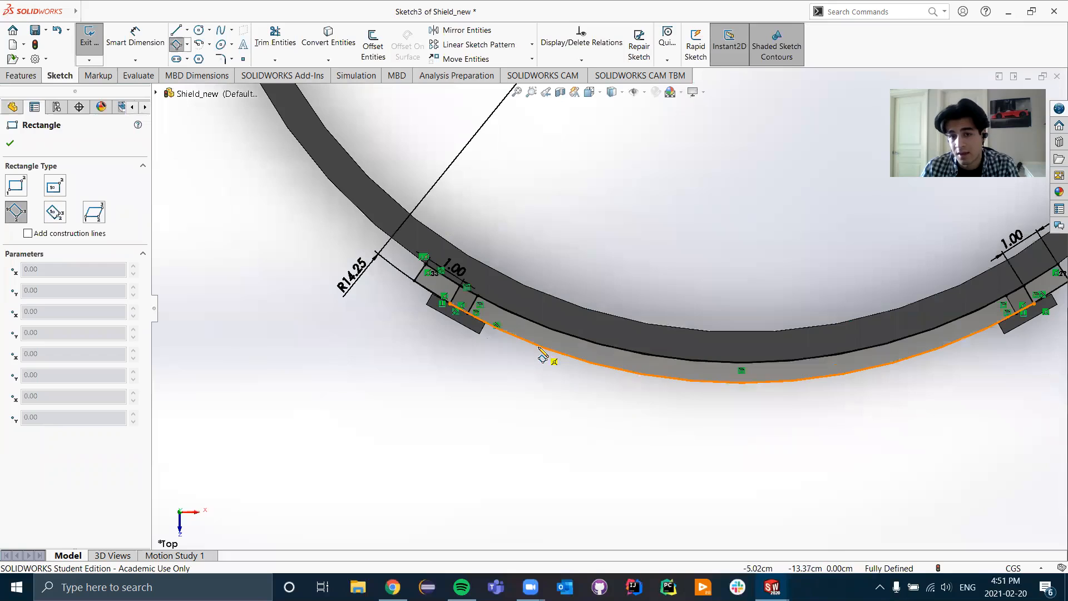
pyautogui.click(531, 349)
pyautogui.scroll(-1, 557, 359)
pyautogui.scroll(-3, 557, 359)
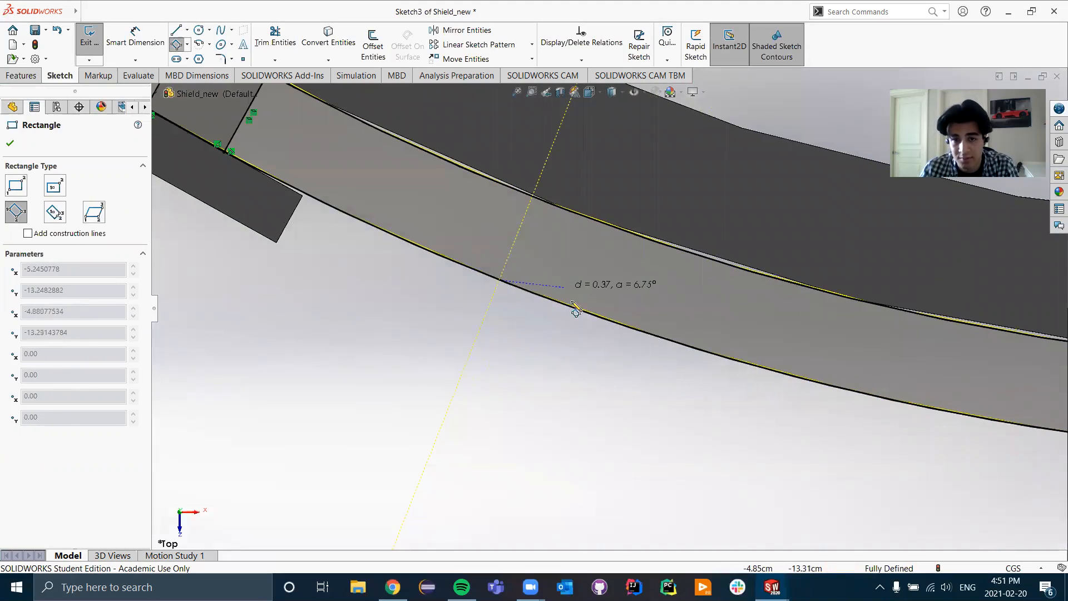
pyautogui.click(594, 320)
pyautogui.scroll(2, 483, 420)
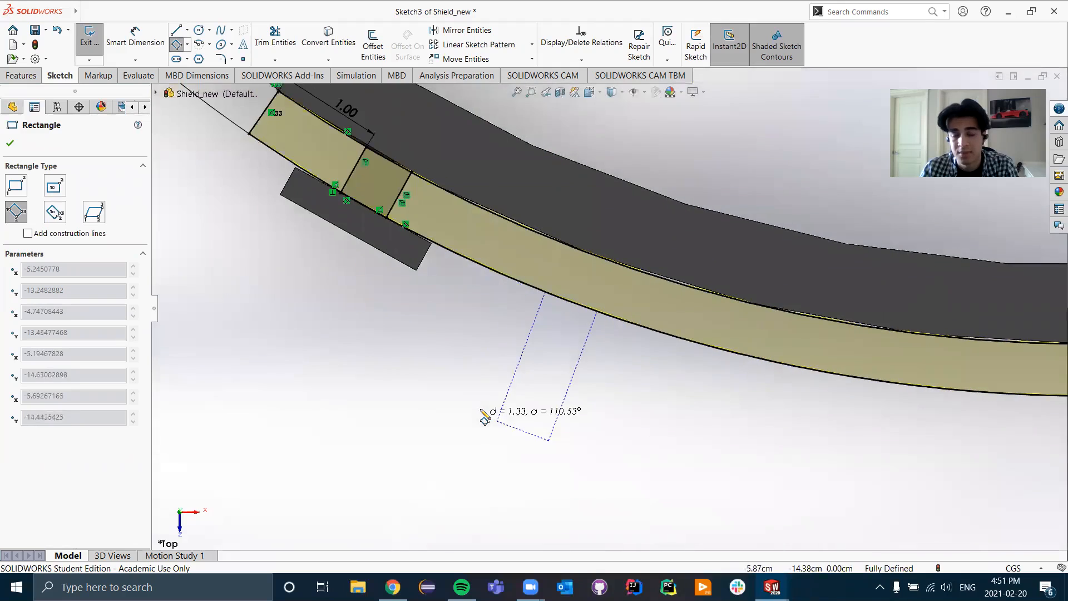
pyautogui.scroll(3, 484, 416)
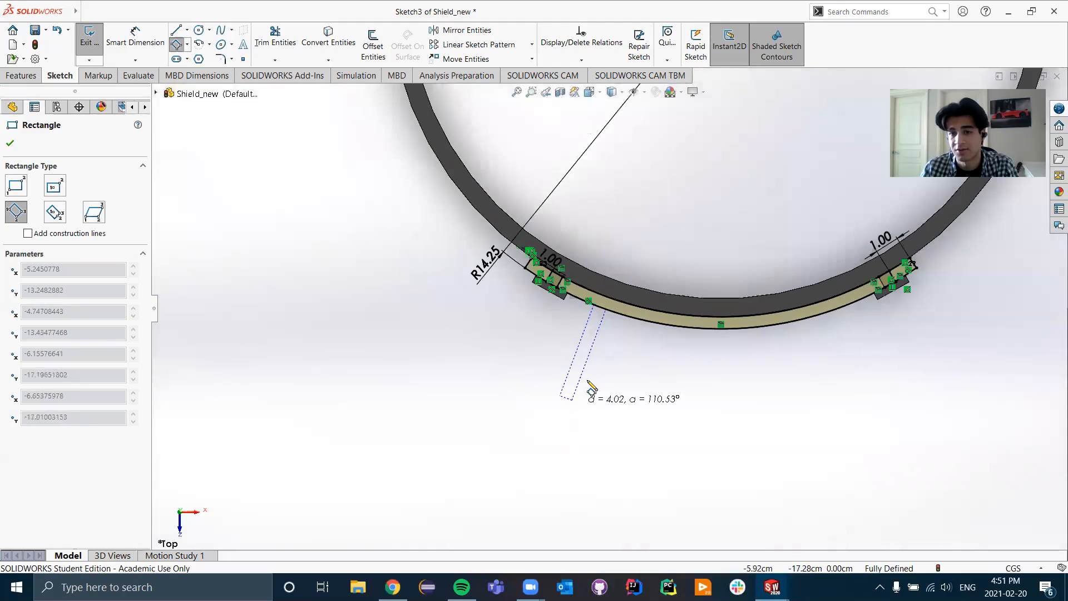
pyautogui.scroll(2, 591, 378)
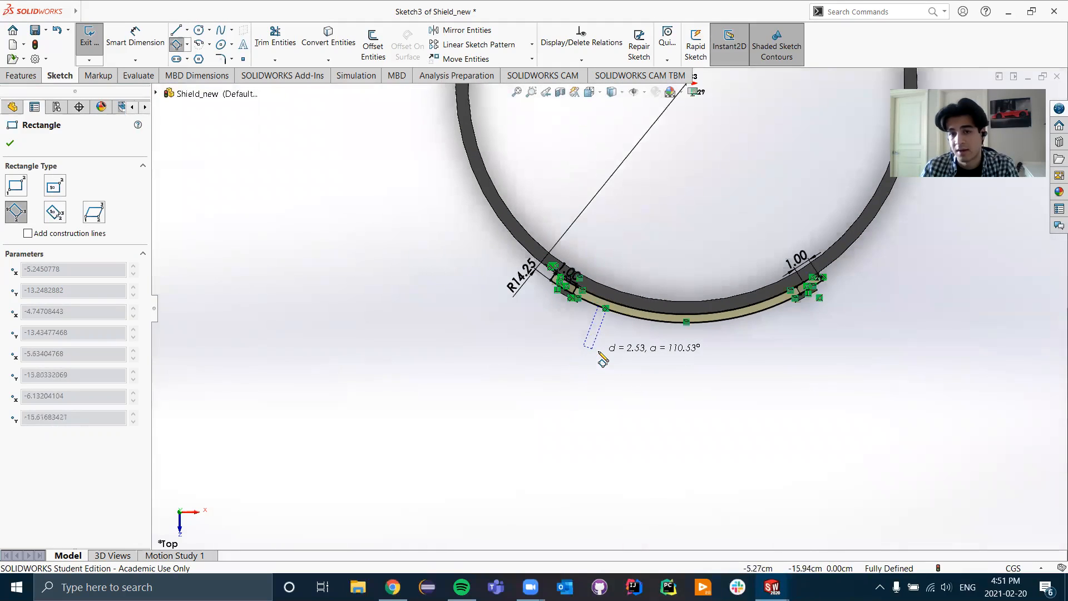
pyautogui.click(601, 356)
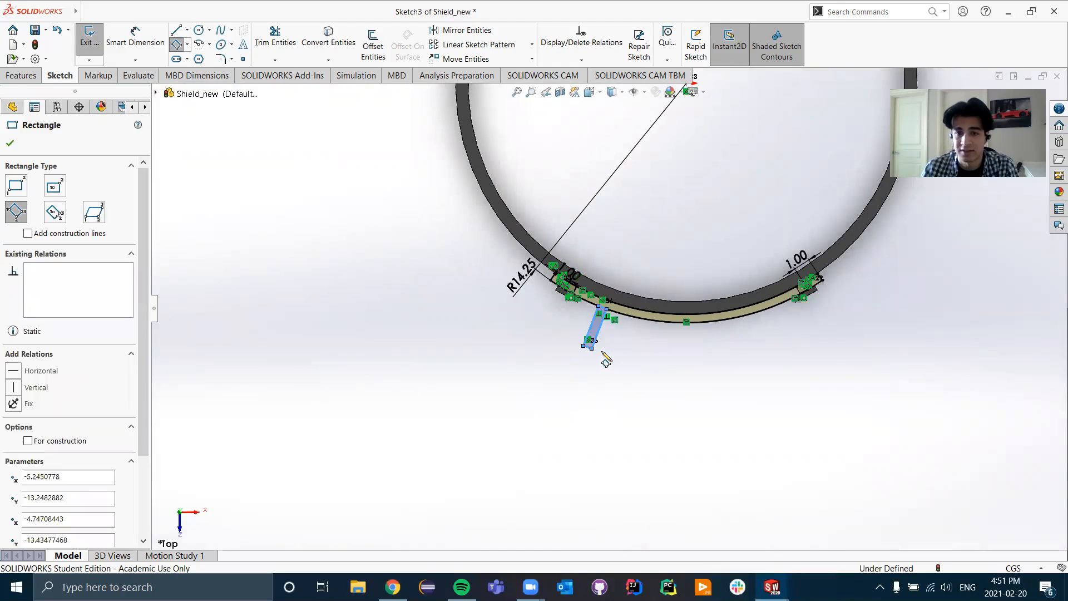
pyautogui.press('Escape')
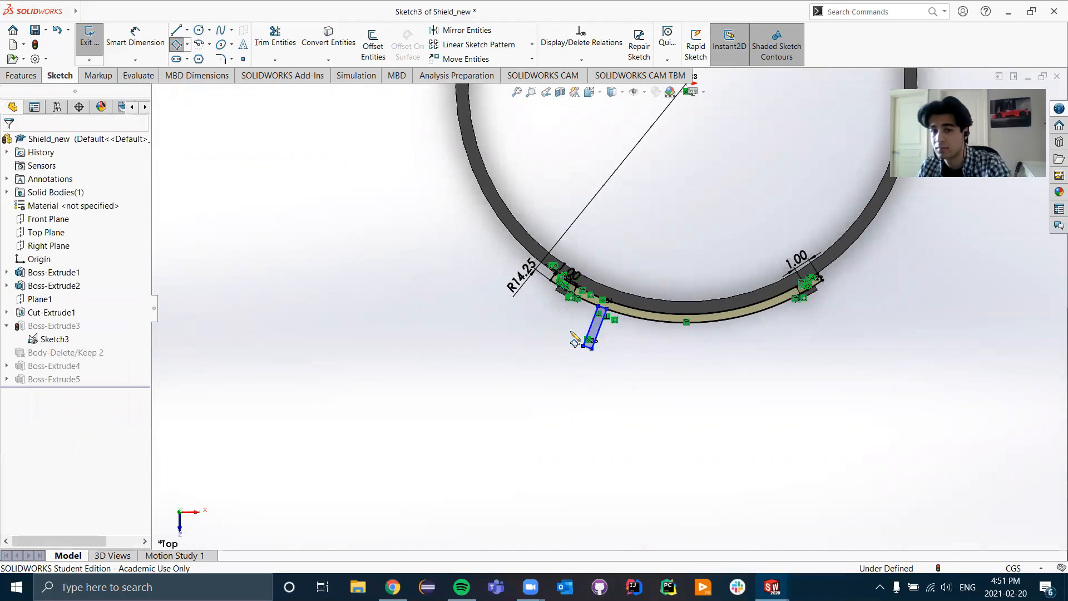
# - Dimension the short outer edge of the projecting rectangle with Smart Dimension
pyautogui.scroll(-5, 598, 328)
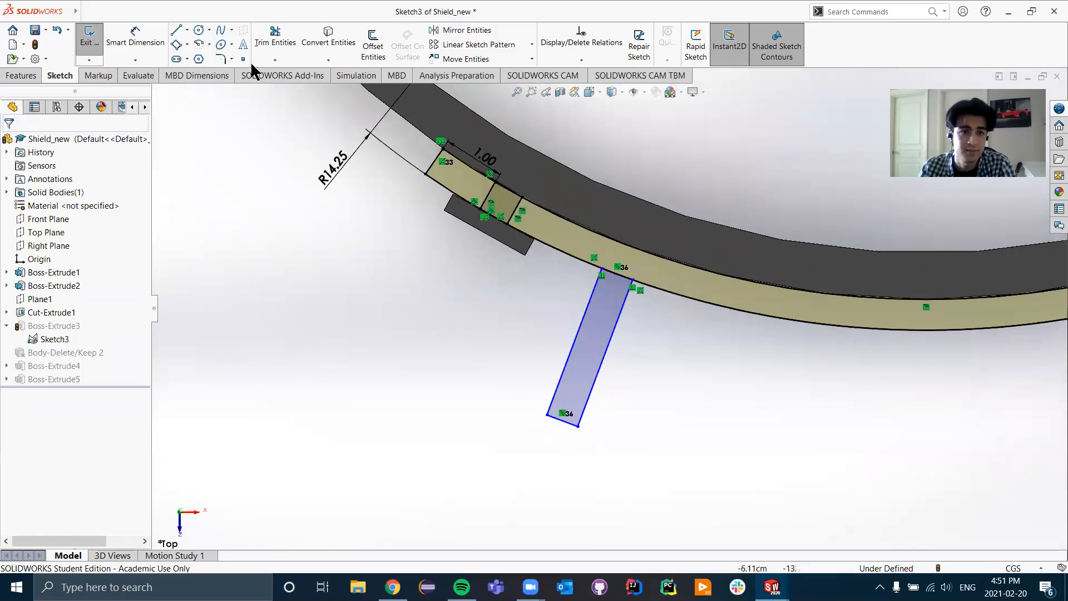
pyautogui.click(144, 42)
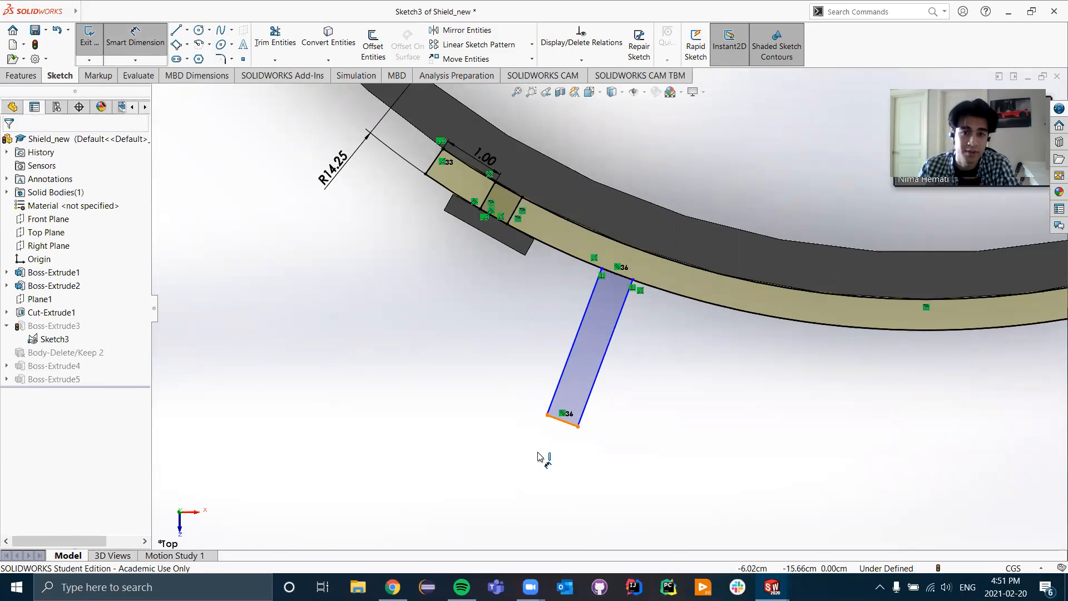
pyautogui.click(563, 420)
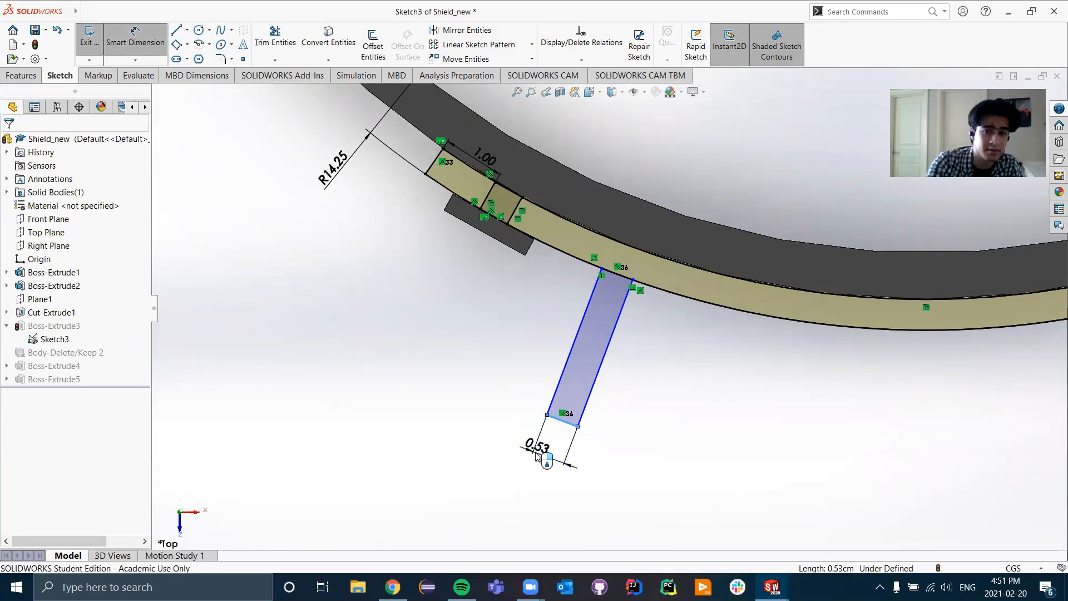
pyautogui.click(536, 454)
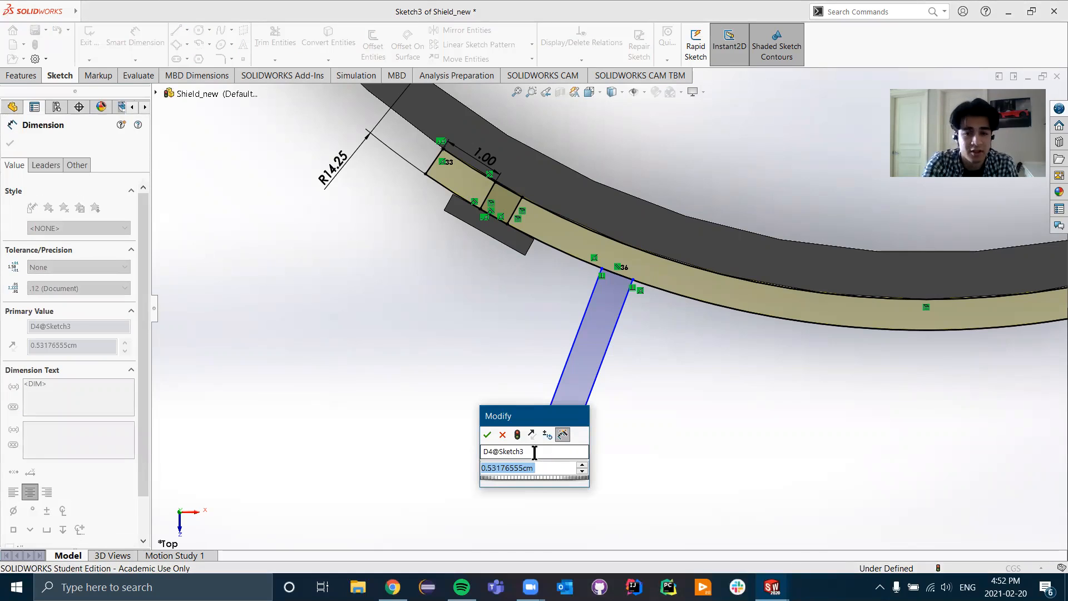
# - Set the width of the slanted rectangular tab below the curved band to 0.75 cm
pyautogui.write('0.75')
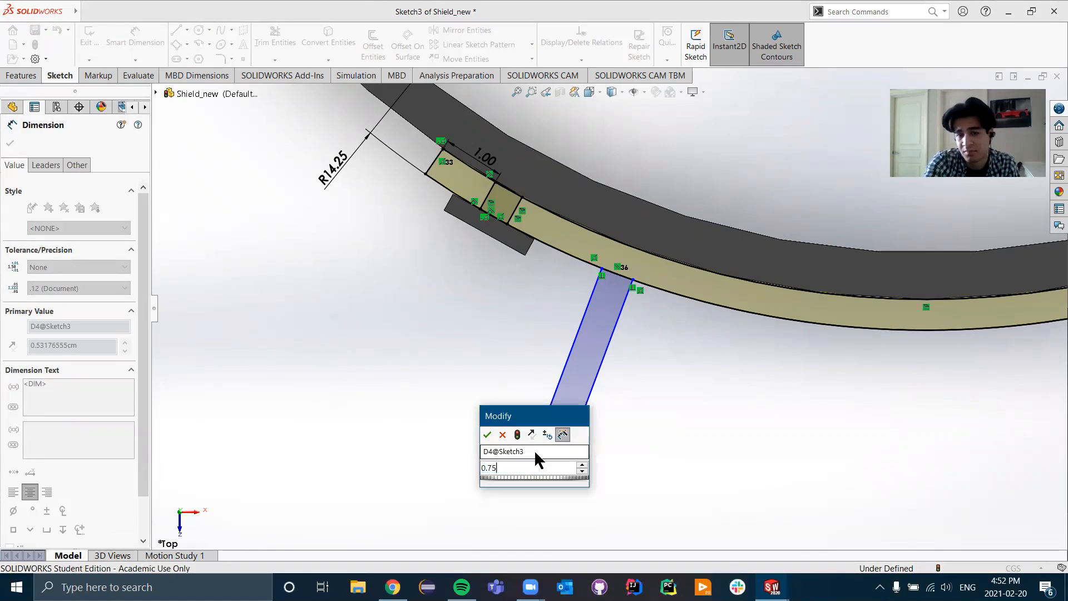
pyautogui.press('Escape')
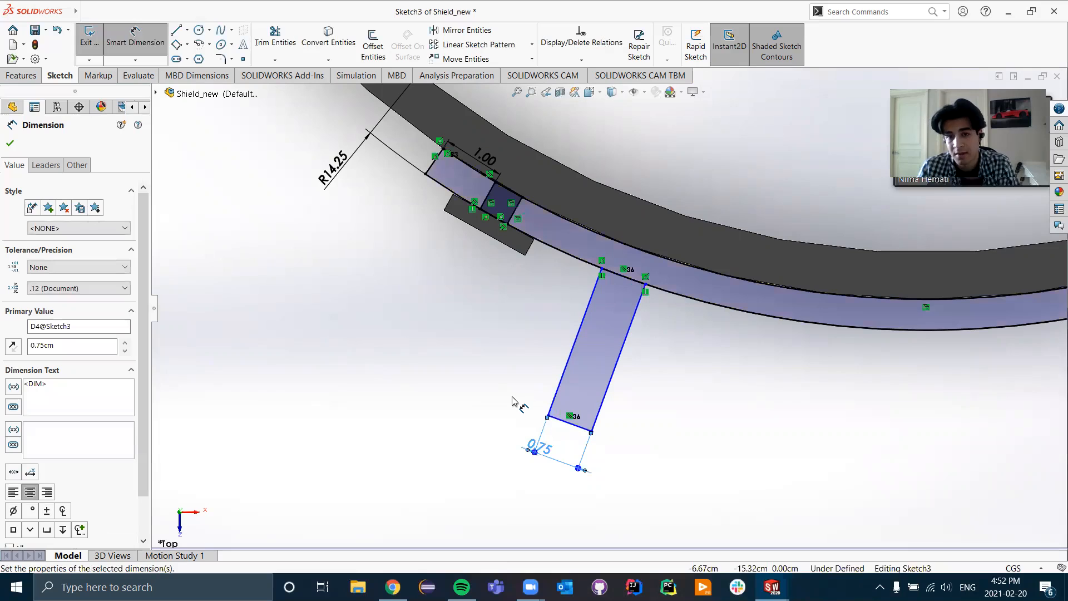
pyautogui.scroll(2, 573, 411)
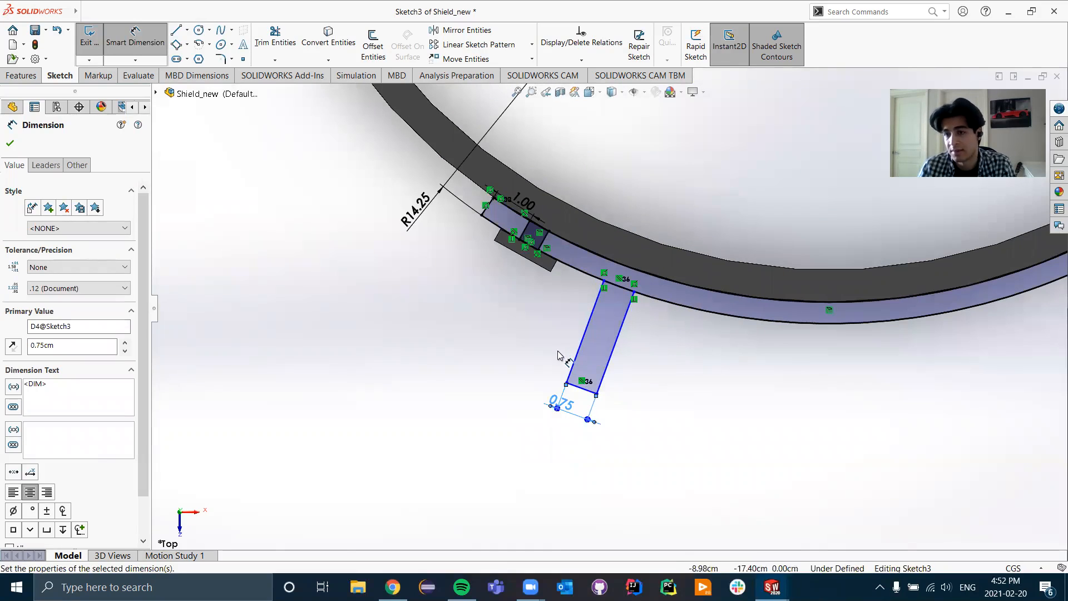
pyautogui.scroll(3, 559, 356)
pyautogui.scroll(-5, 735, 299)
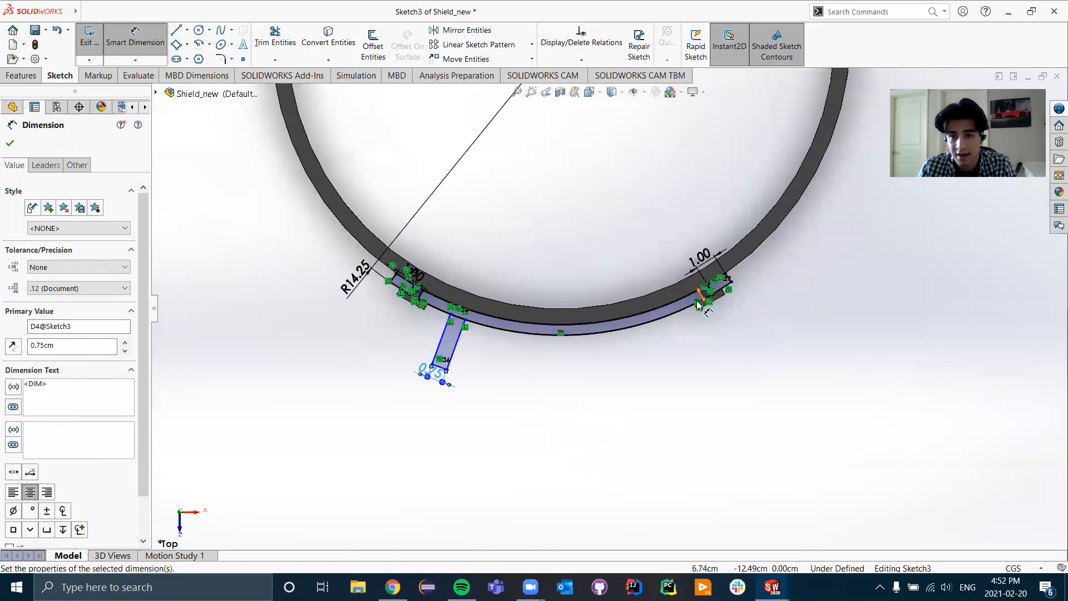
pyautogui.scroll(1, 597, 303)
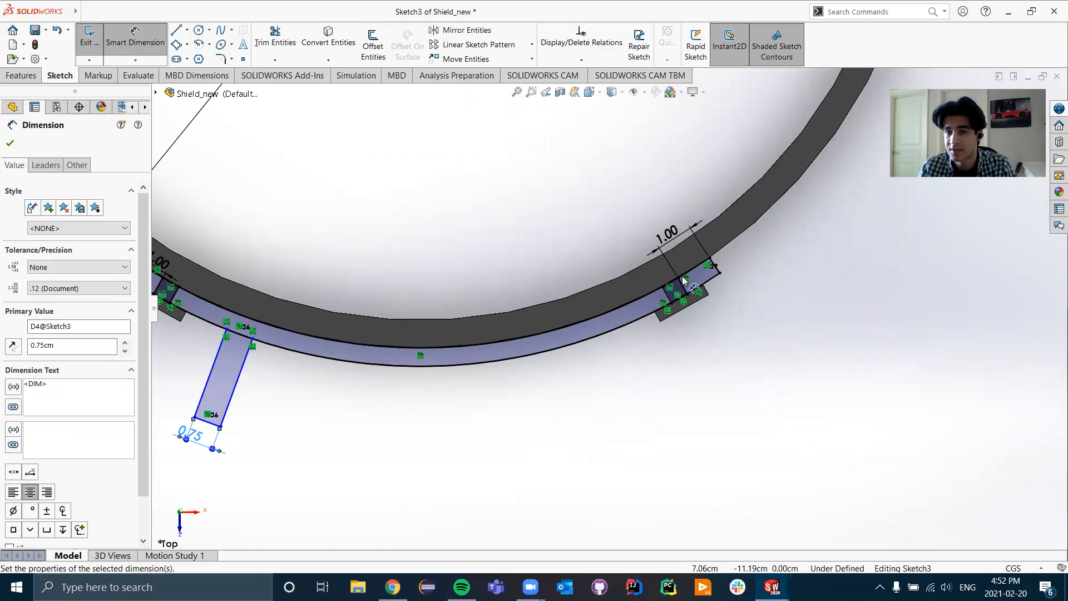
pyautogui.scroll(2, 643, 295)
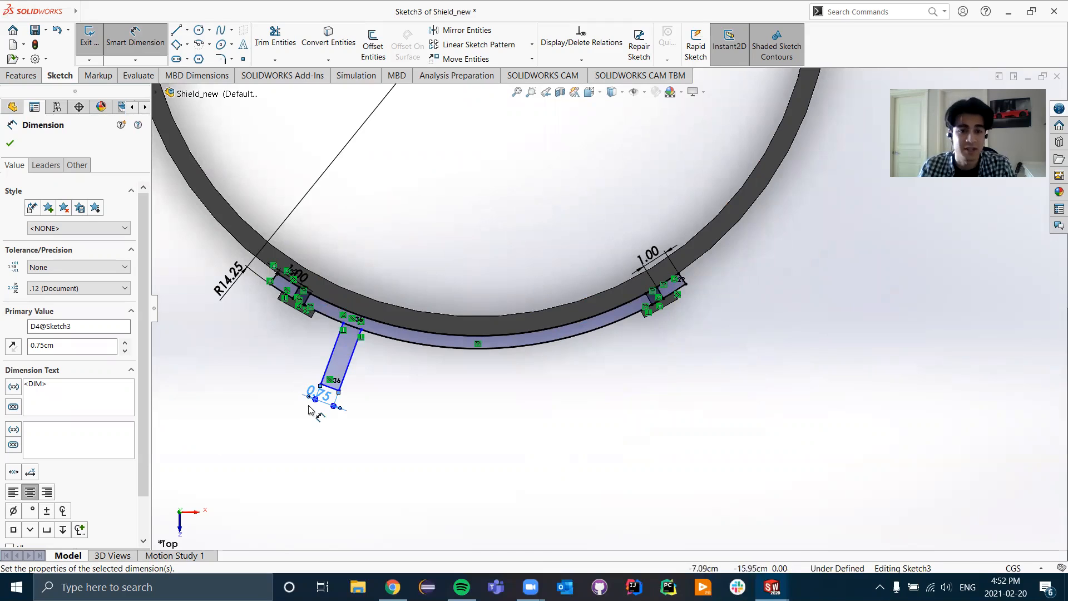
pyautogui.scroll(-3, 325, 405)
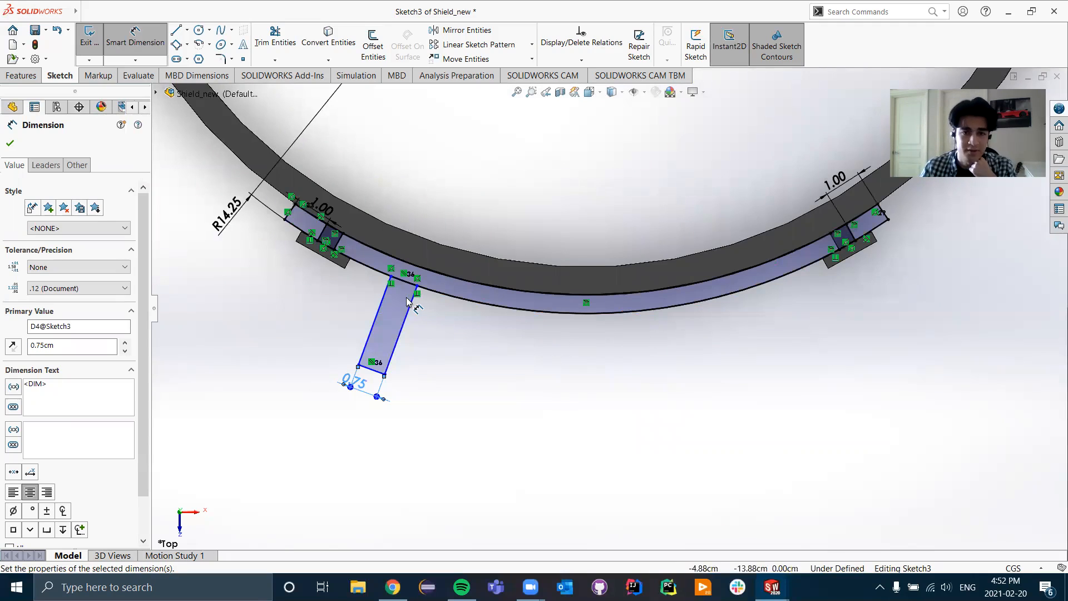
# - Power-trim the tab's short closing line where it meets the band's outer arc, leaving the tab open toward the band
pyautogui.scroll(-1, 406, 297)
pyautogui.scroll(-5, 410, 309)
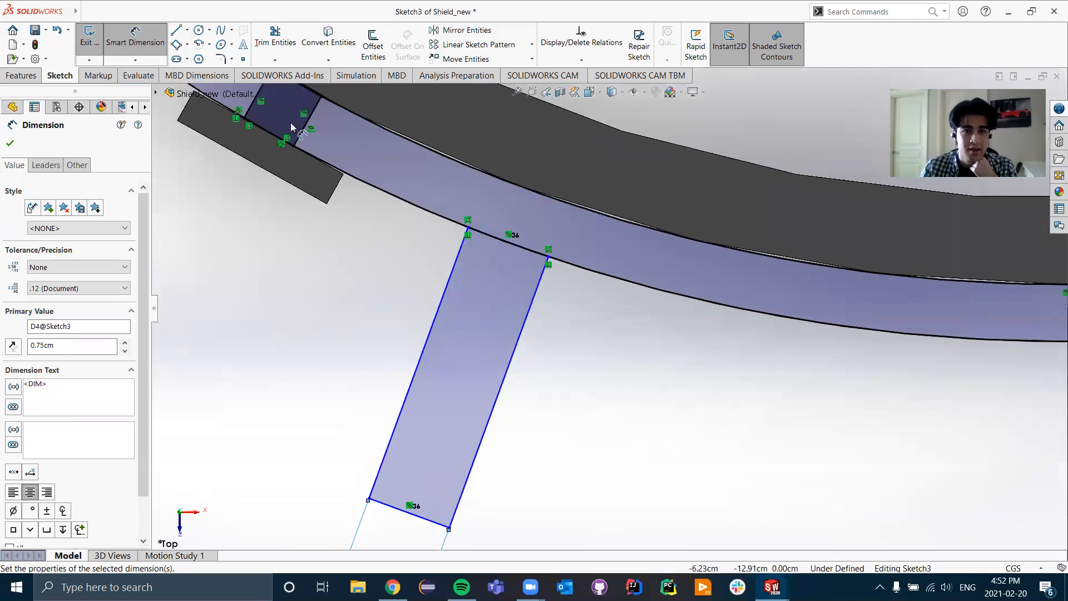
pyautogui.click(286, 34)
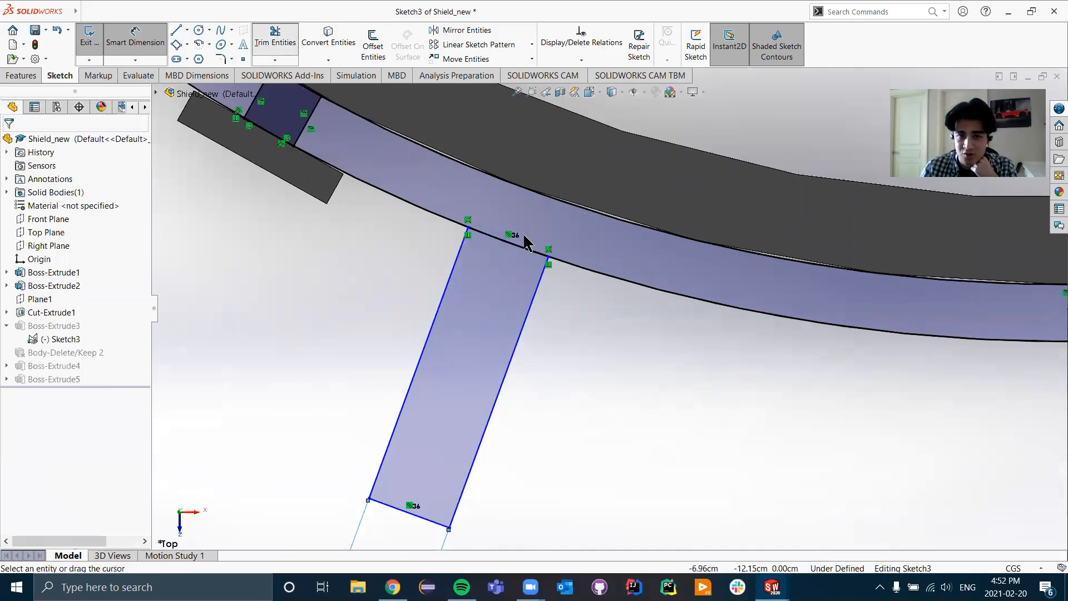
pyautogui.scroll(-3, 509, 244)
pyautogui.scroll(-8, 515, 245)
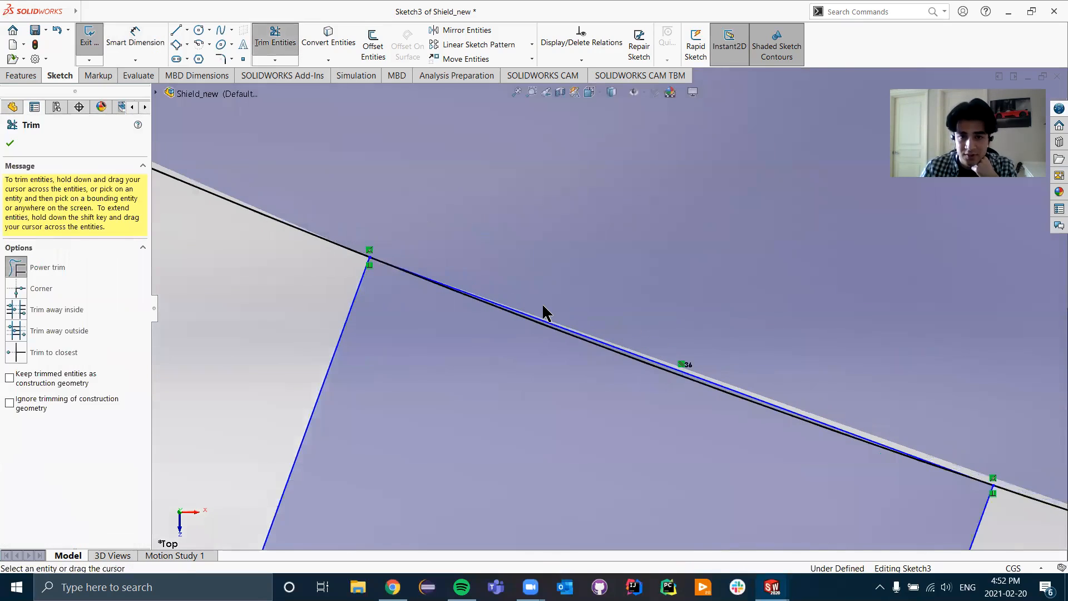
pyautogui.moveTo(611, 333); pyautogui.dragTo(602, 348)
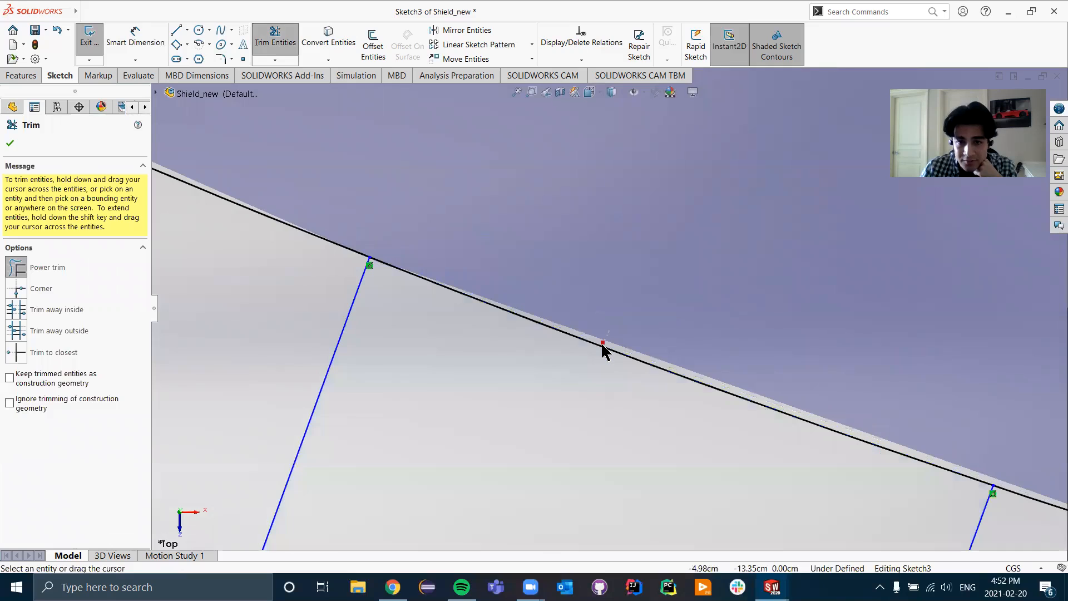
pyautogui.scroll(10, 548, 344)
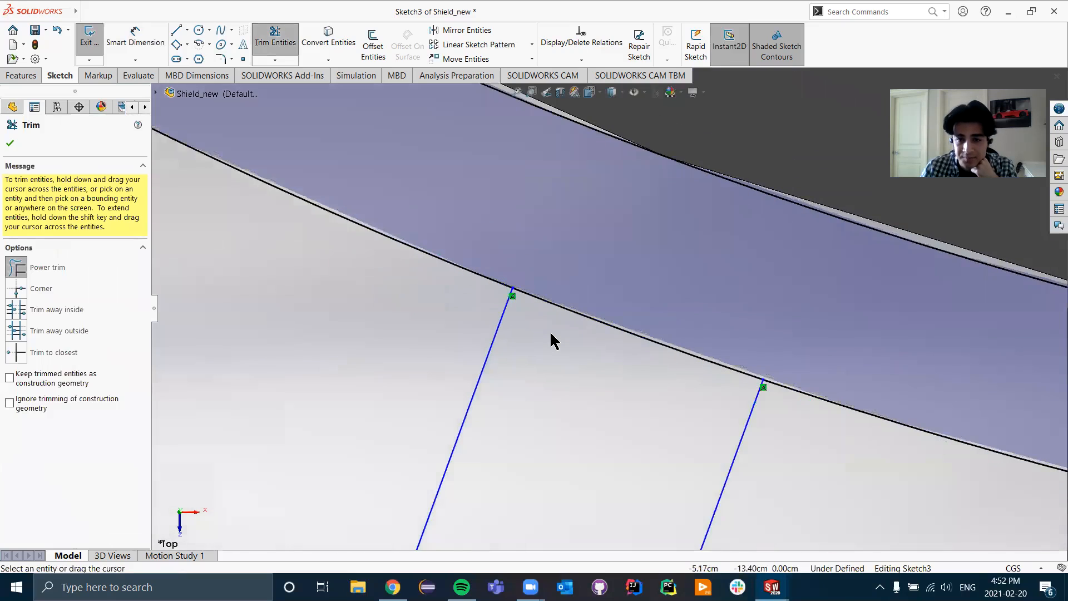
pyautogui.scroll(4, 550, 330)
pyautogui.press('Escape')
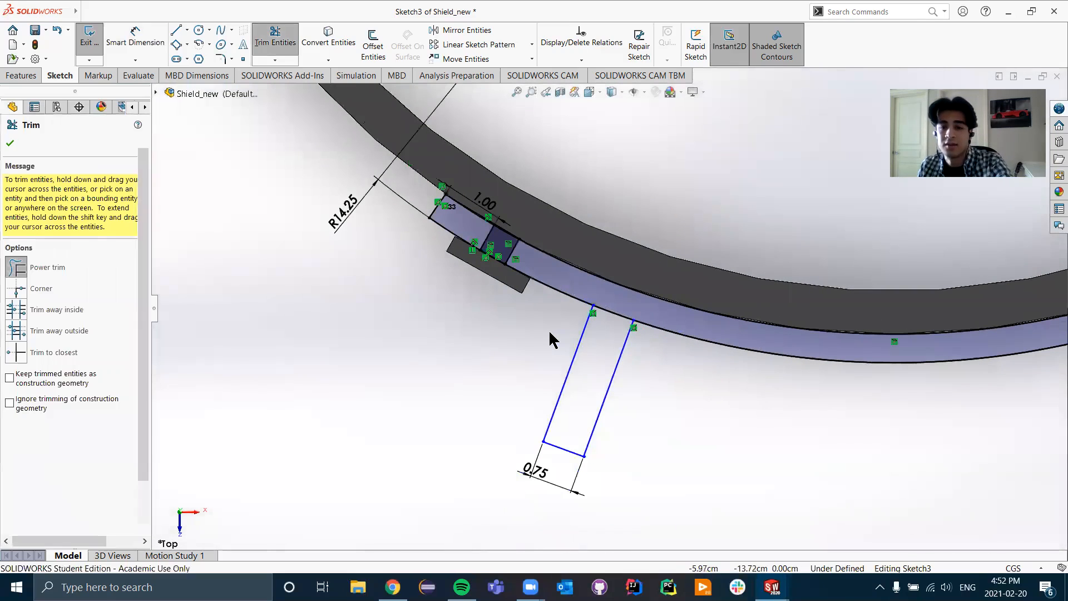
# - Dimension the tab's left long side and set its length to 2.5 cm
pyautogui.click(136, 40)
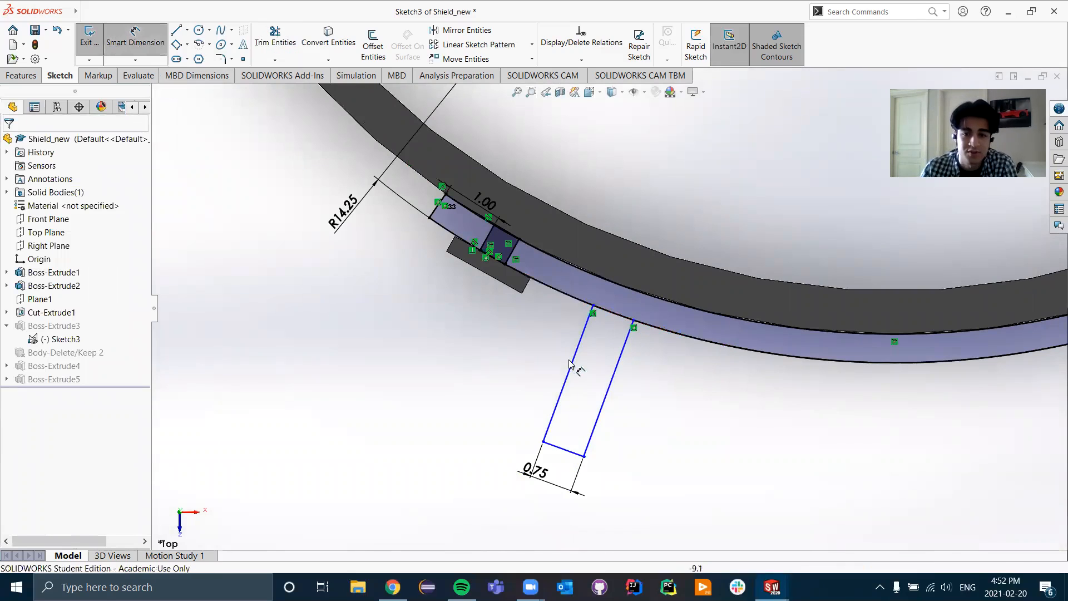
pyautogui.click(535, 360)
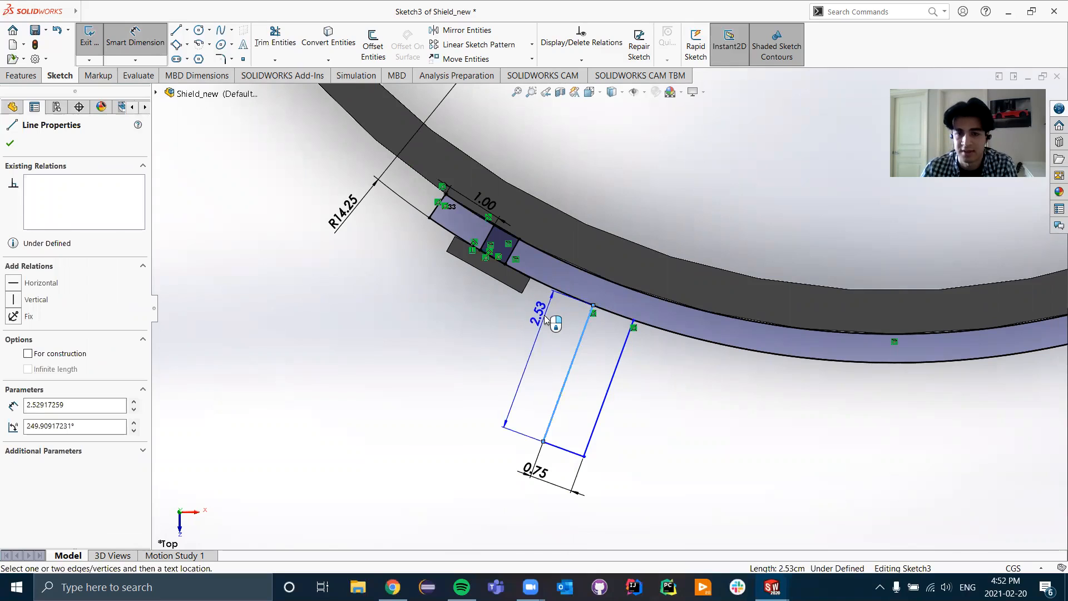
pyautogui.click(545, 319)
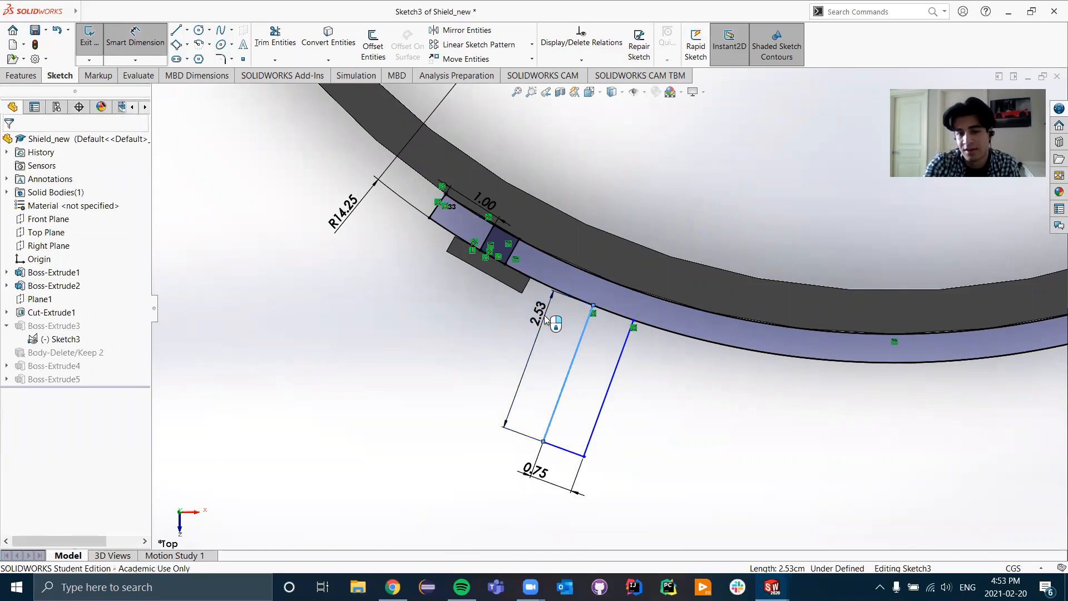
pyautogui.doubleClick(545, 319)
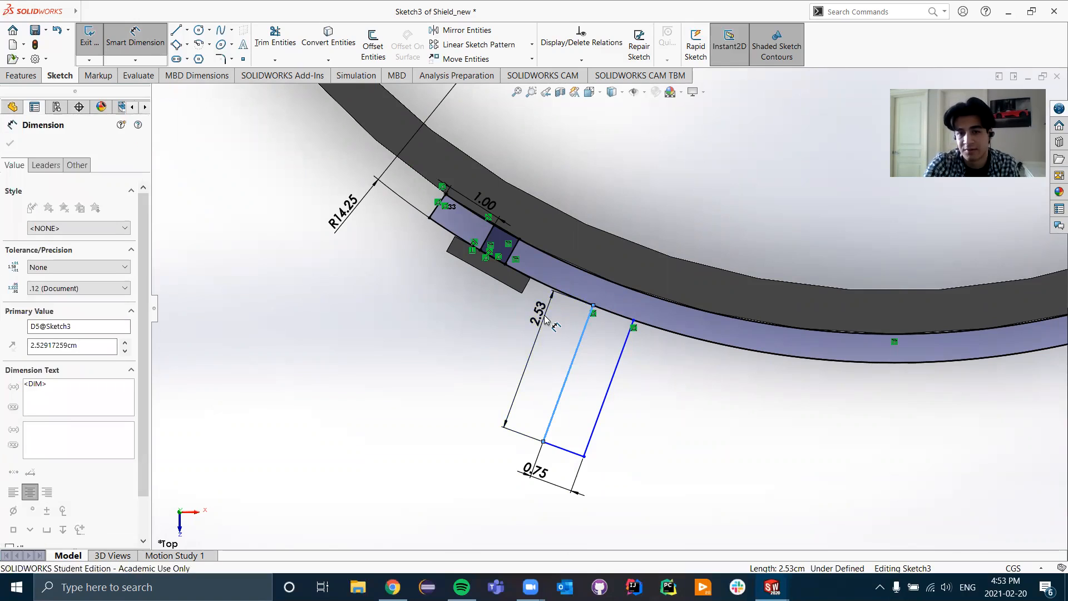
pyautogui.write('2.5')
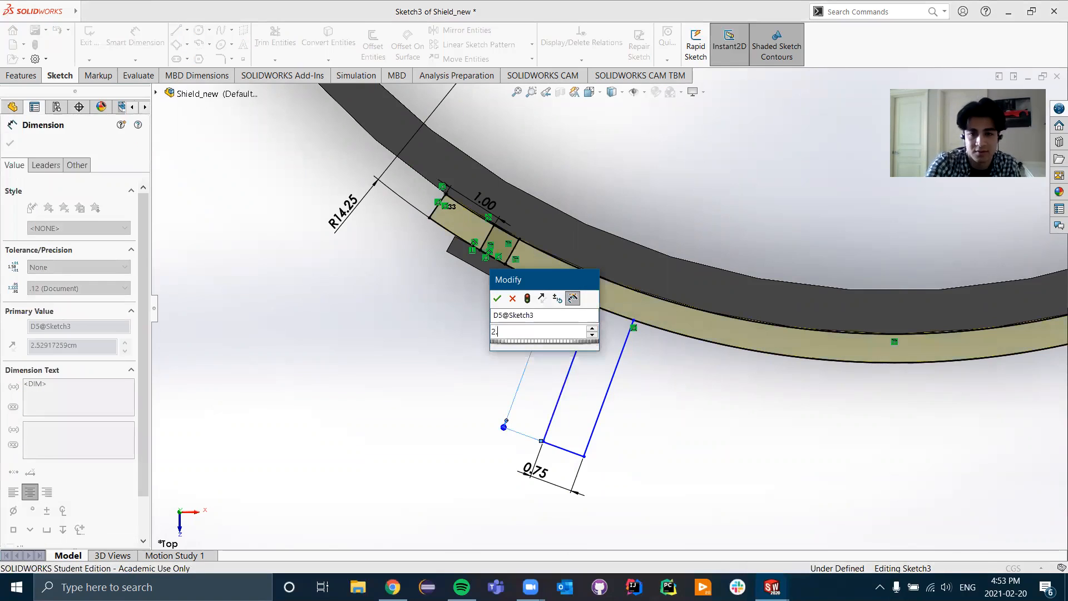
pyautogui.press('Escape')
pyautogui.press('Escape')
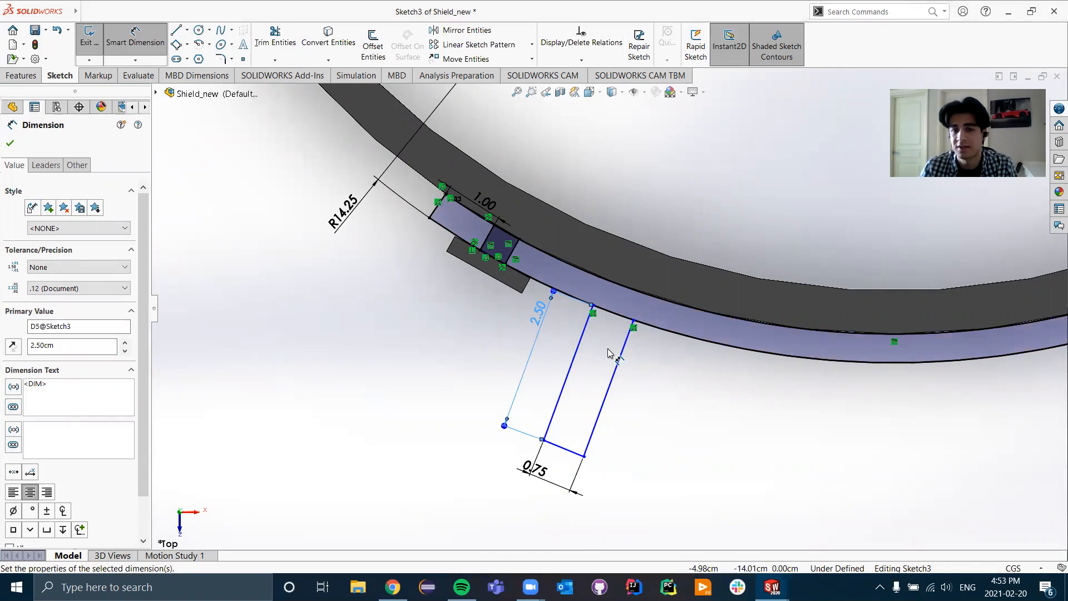
# - Dimension the horizontal distance from the origin to the upper end of the tab's right side and set it to 4.5 cm
pyautogui.scroll(5, 610, 353)
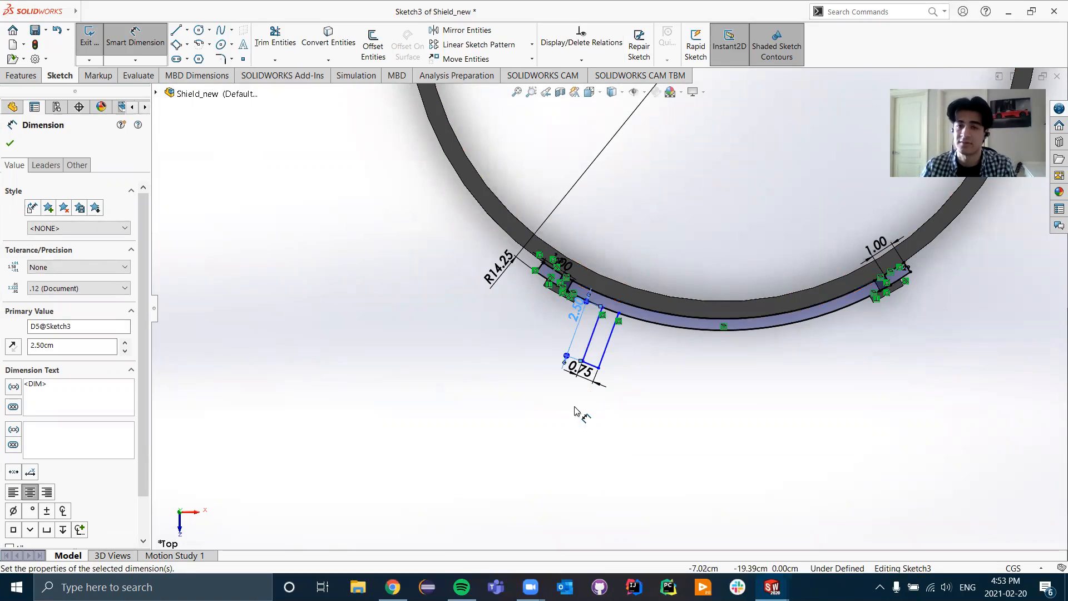
pyautogui.scroll(3, 576, 412)
pyautogui.scroll(-3, 648, 258)
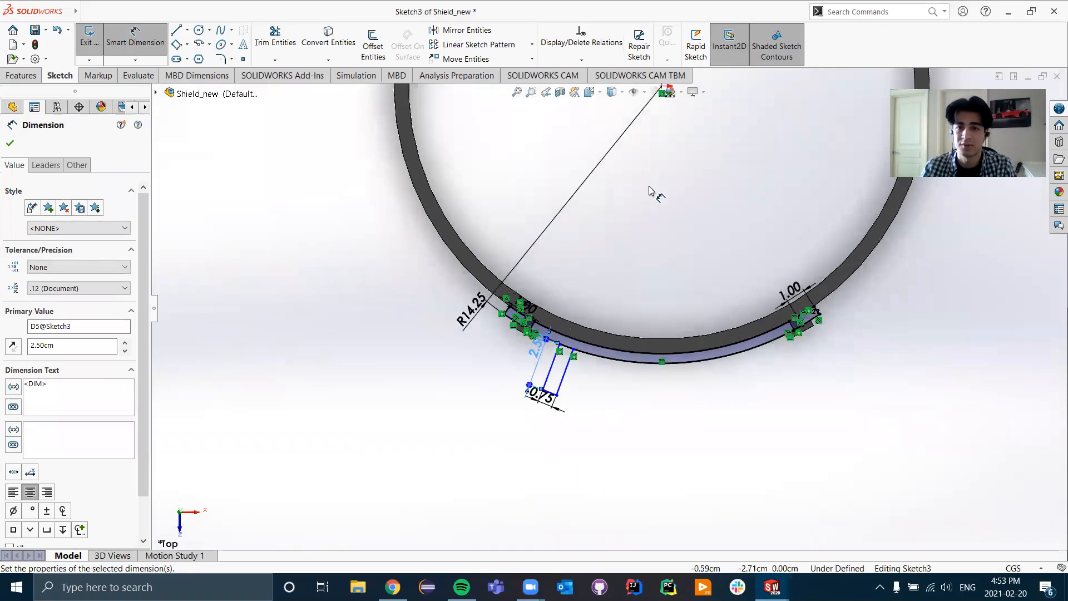
pyautogui.scroll(1, 651, 134)
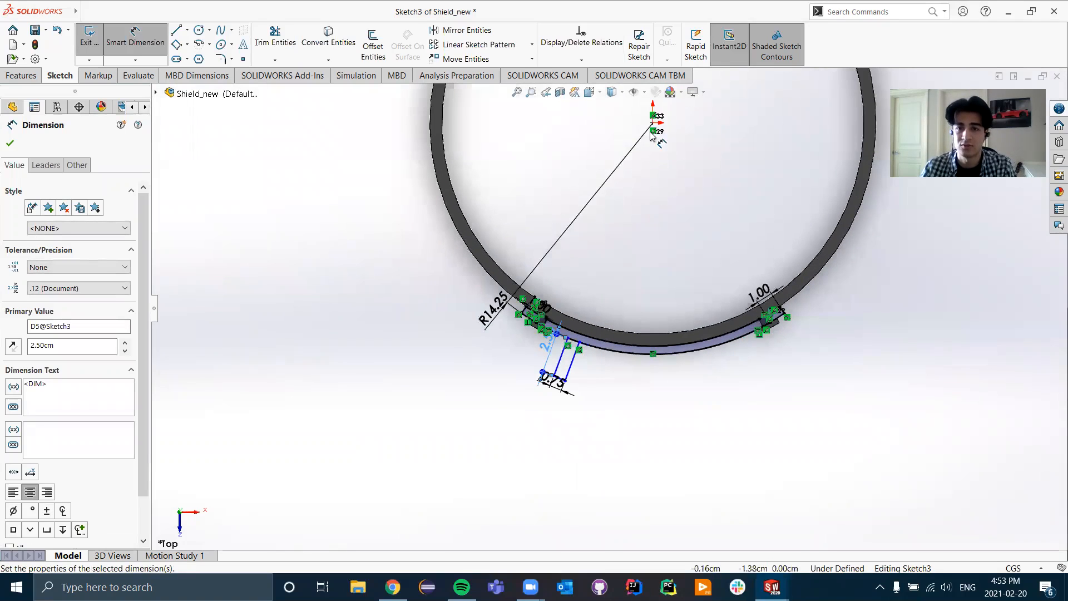
pyautogui.click(577, 349)
pyautogui.scroll(2, 581, 350)
pyautogui.scroll(-3, 594, 331)
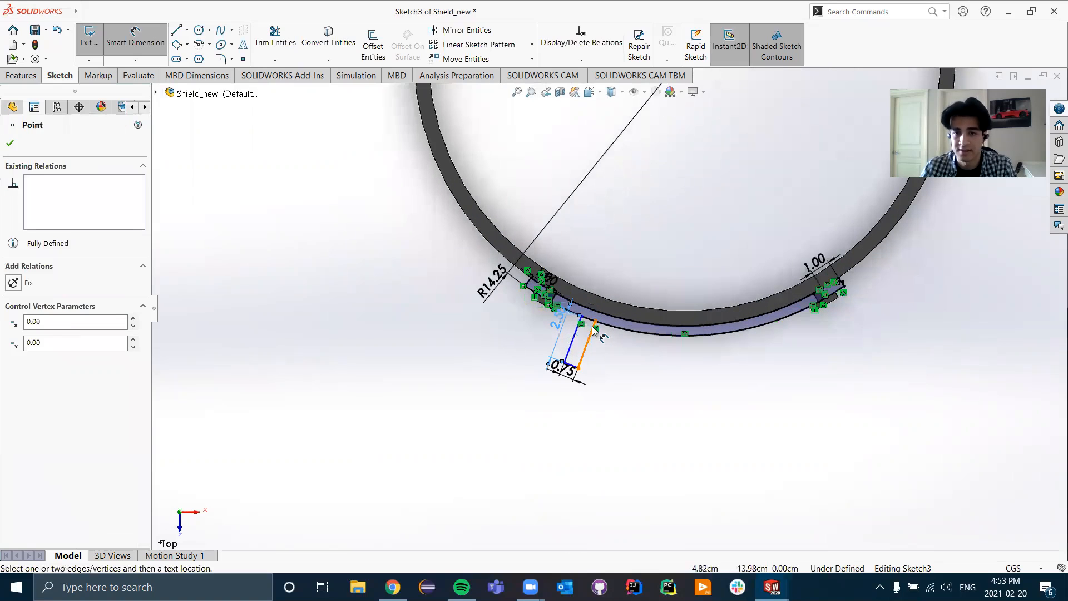
pyautogui.click(595, 326)
pyautogui.click(684, 334)
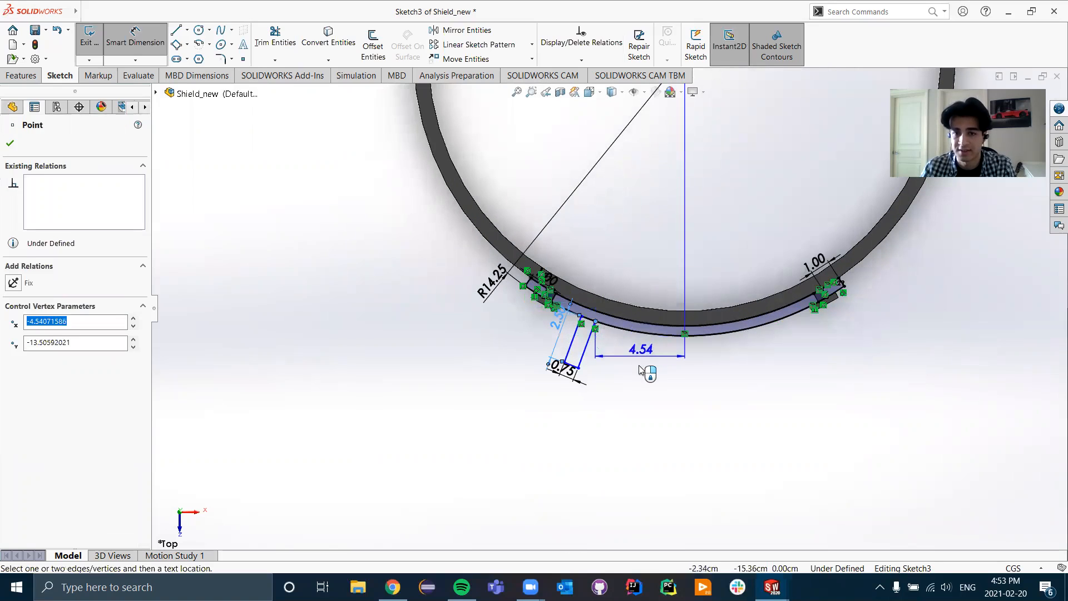
pyautogui.click(643, 372)
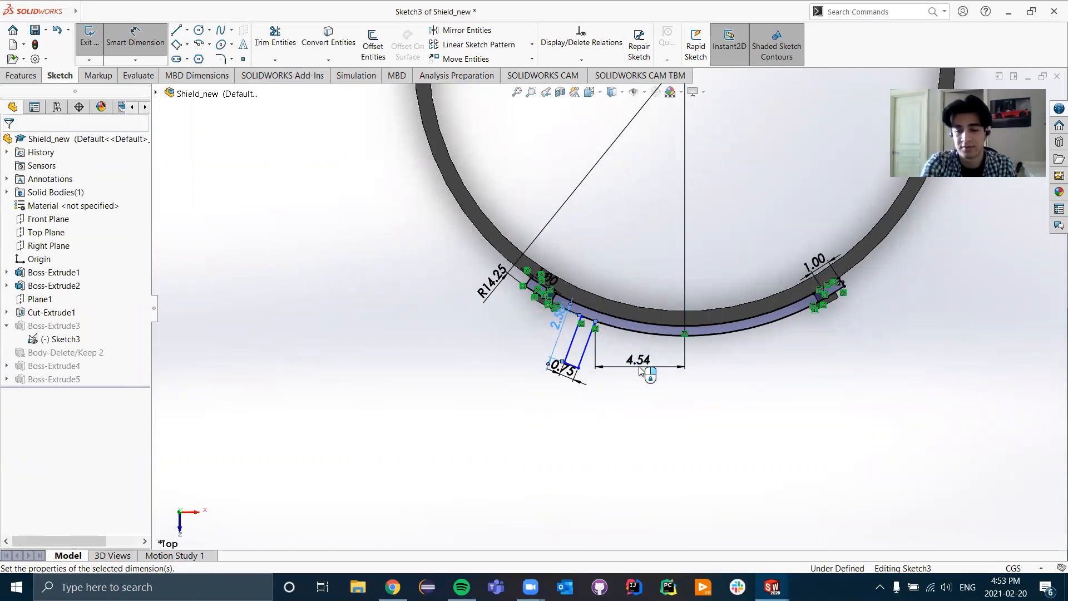
pyautogui.doubleClick(640, 372)
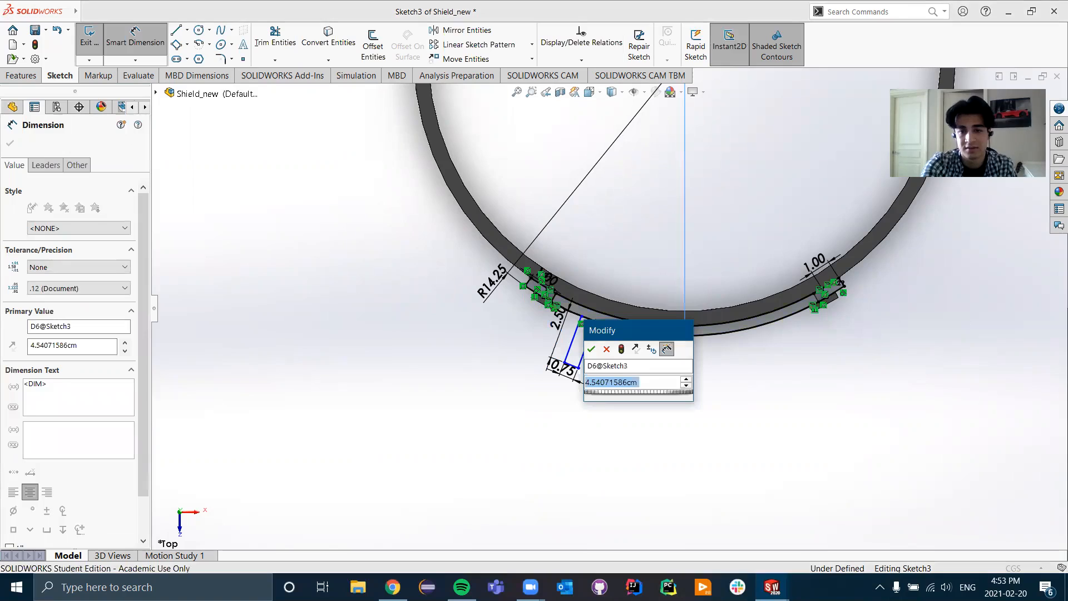
pyautogui.write('4.54')
pyautogui.press('Return')
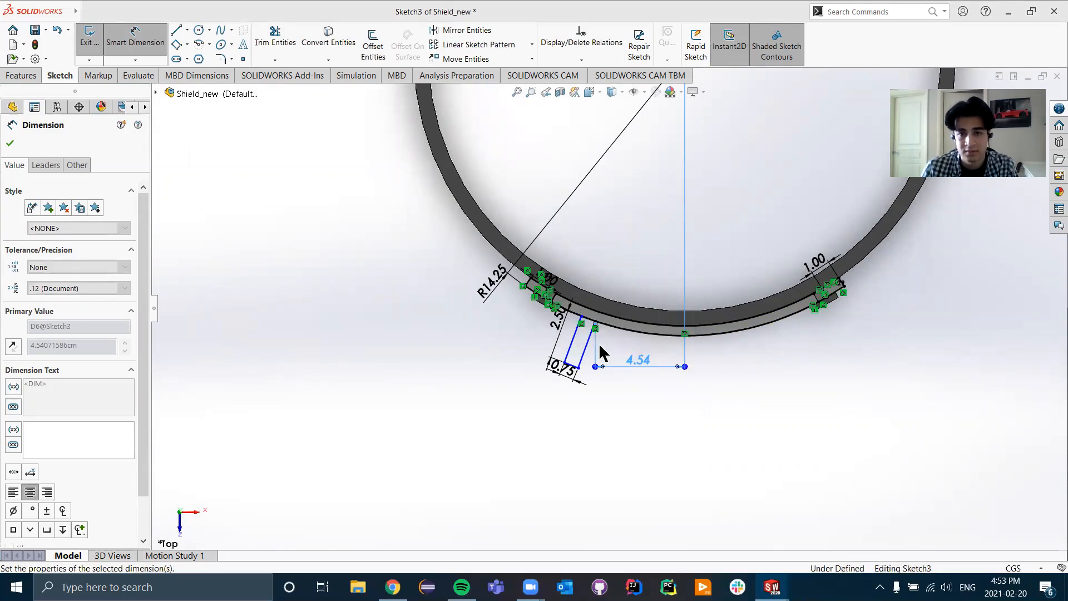
pyautogui.scroll(-2, 578, 361)
pyautogui.scroll(2, 606, 289)
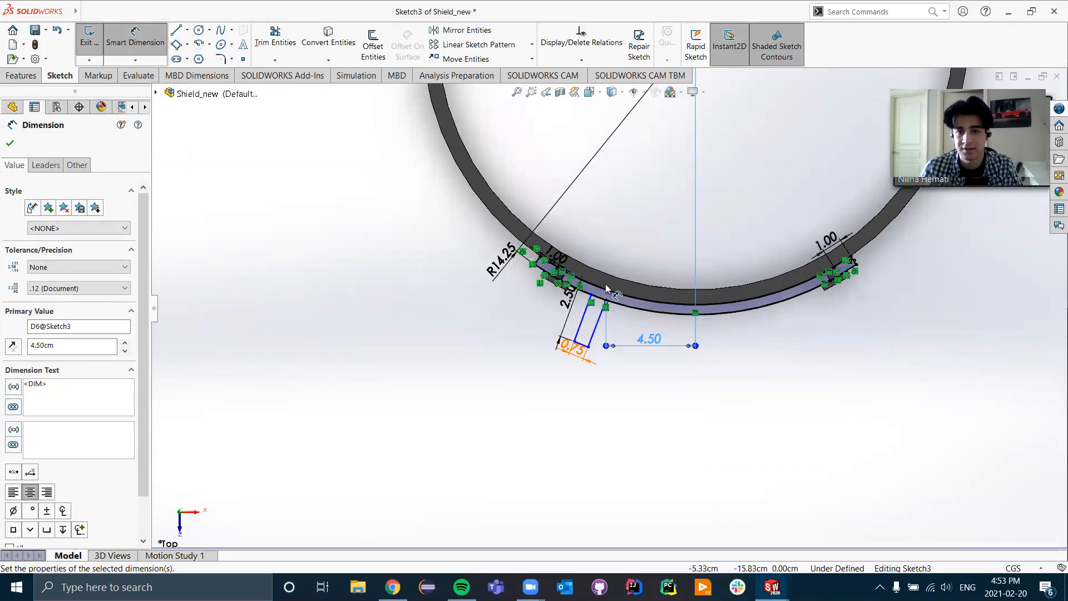
pyautogui.scroll(-2, 605, 303)
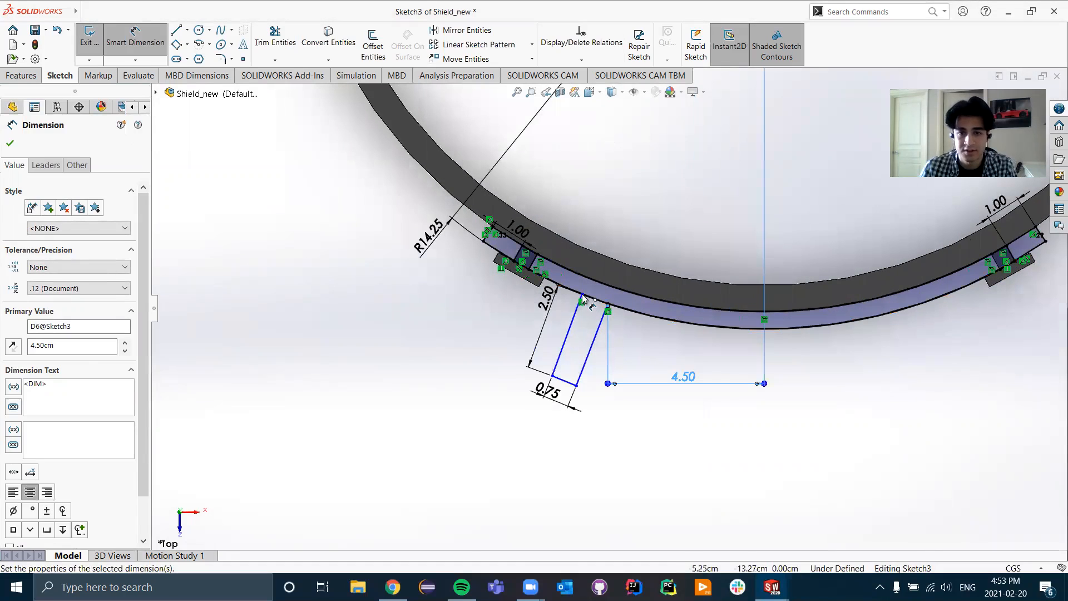
pyautogui.press('Escape')
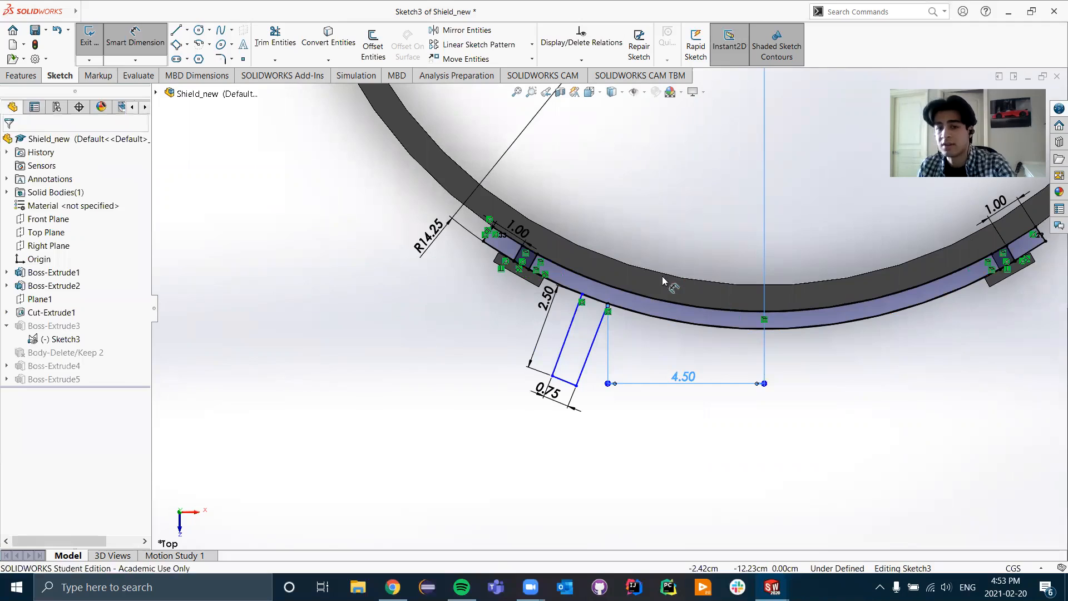
pyautogui.press('Escape')
pyautogui.press('Escape')
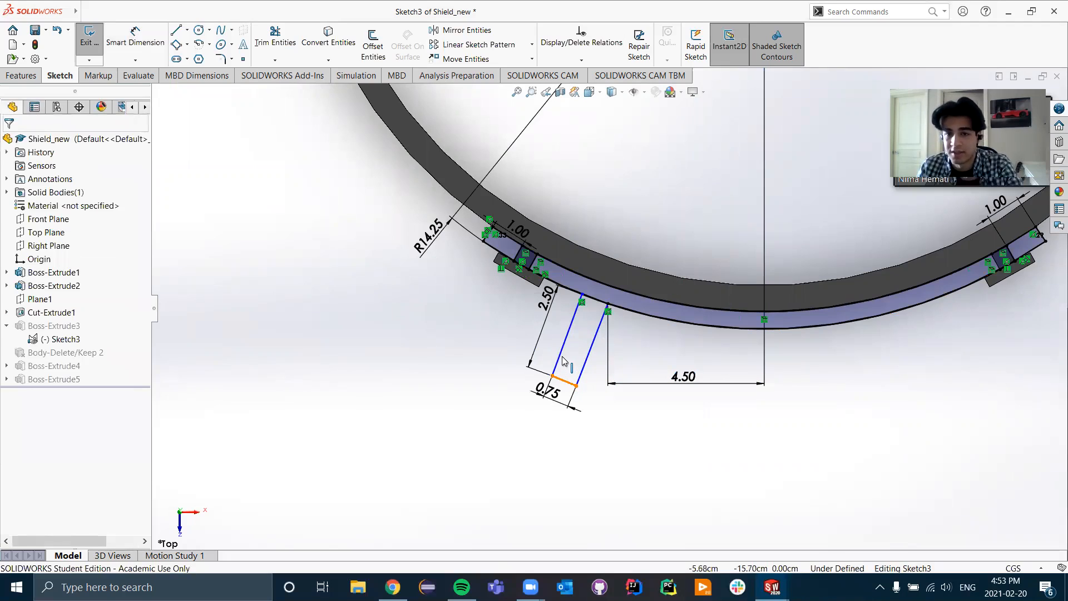
# - Add a perpendicular relation between the tab's short end line and its left long side
pyautogui.click(559, 359)
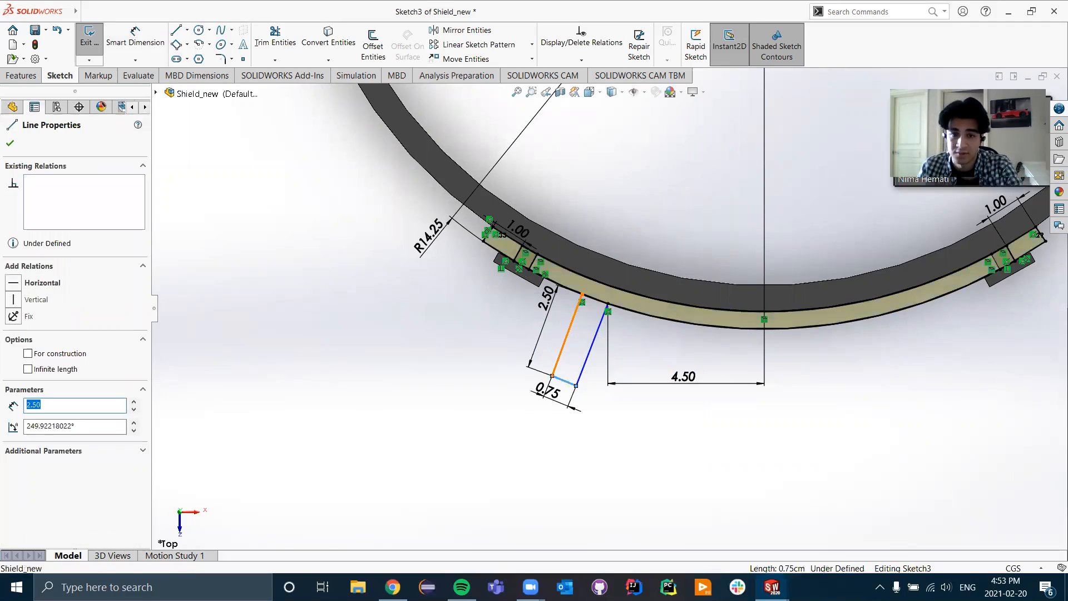
pyautogui.keyDown('ctrl'); pyautogui.click(568, 333); pyautogui.keyUp('ctrl')
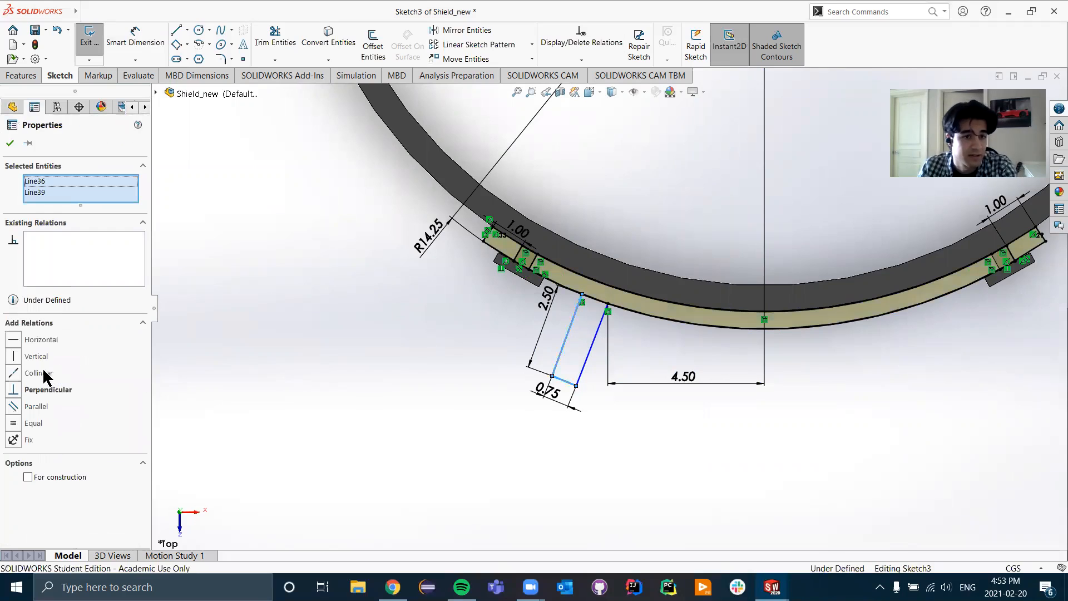
pyautogui.click(15, 392)
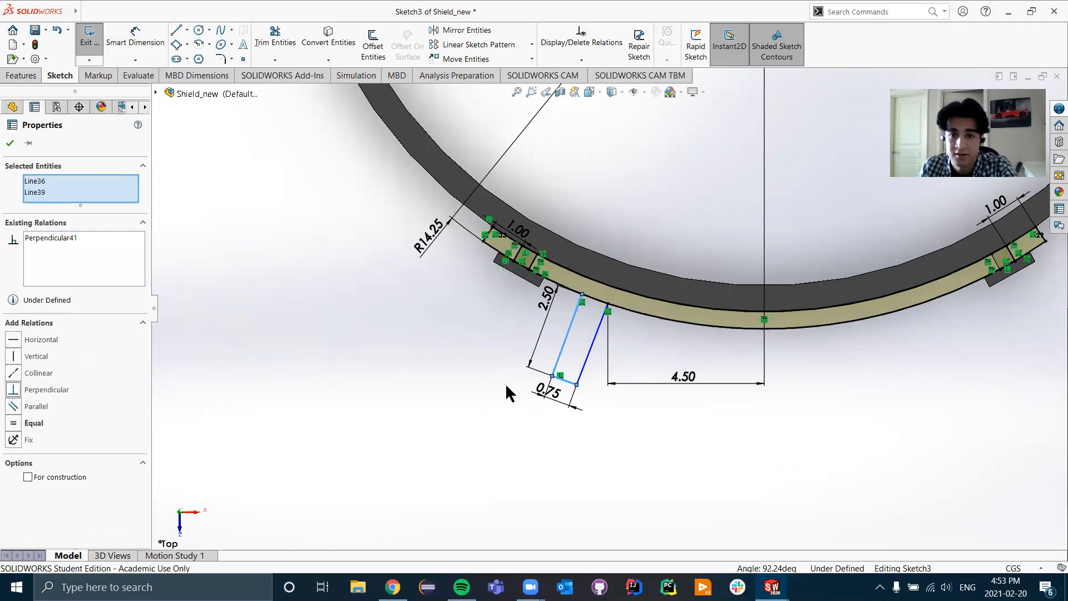
pyautogui.click(614, 394)
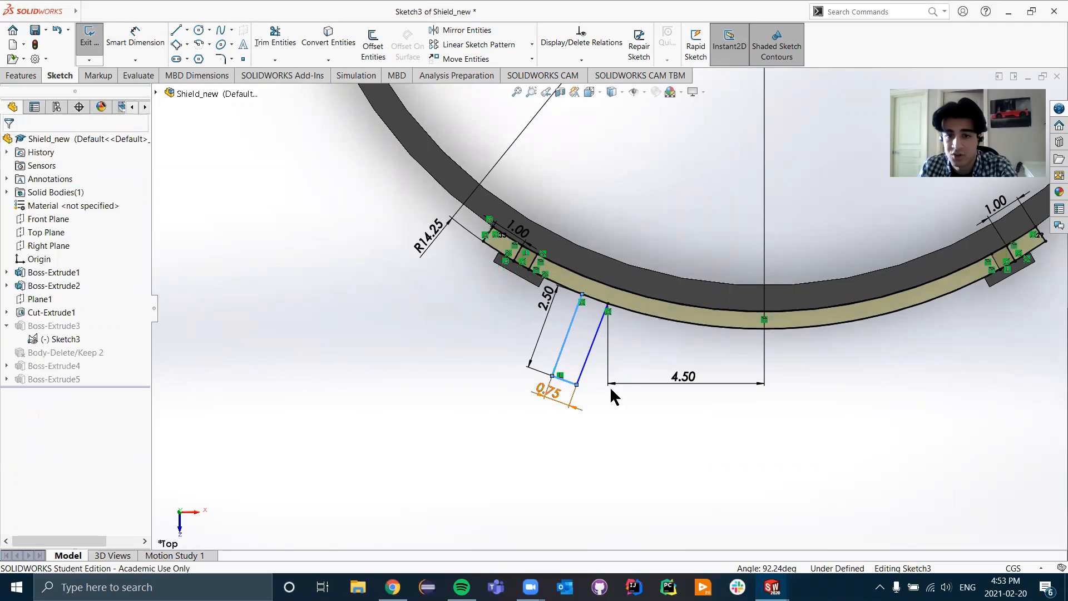
# - Add a perpendicular relation between the tab's short end line and its right long side
pyautogui.click(572, 385)
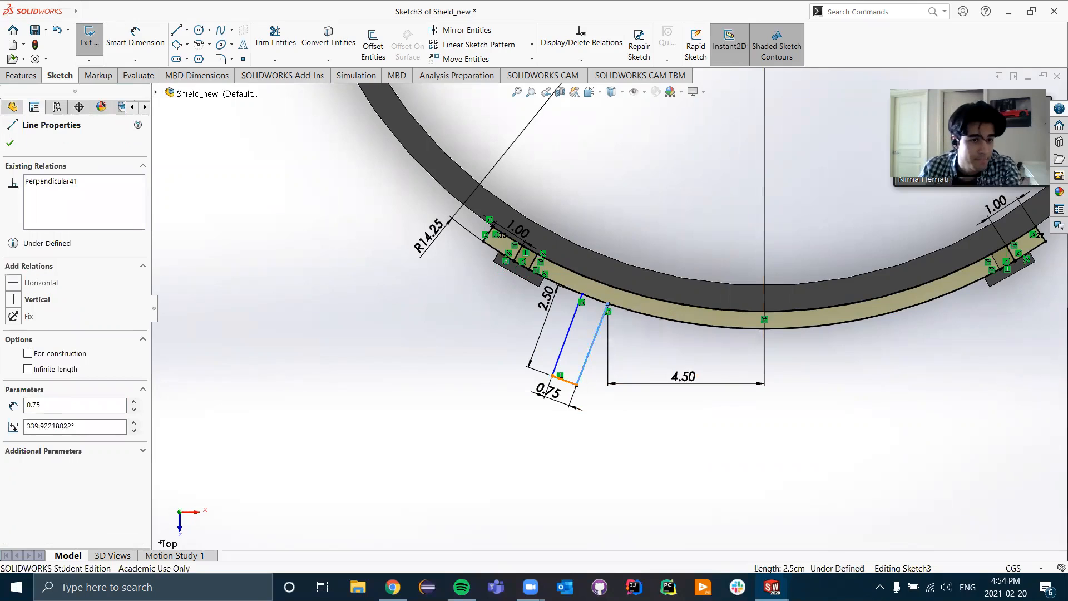
pyautogui.keyDown('ctrl'); pyautogui.click(567, 381); pyautogui.keyUp('ctrl')
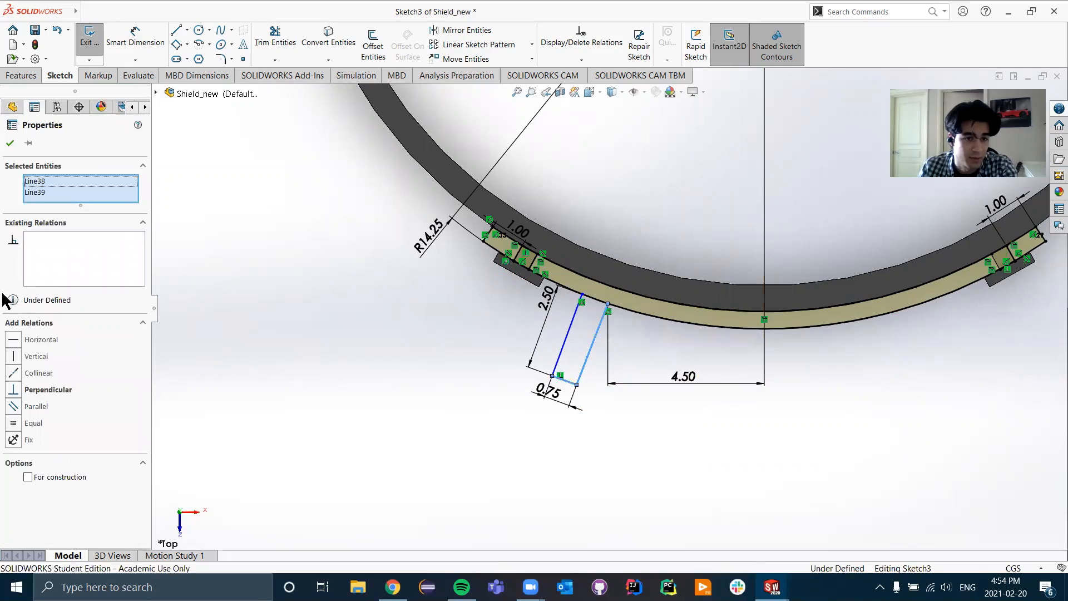
pyautogui.click(17, 392)
pyautogui.click(608, 389)
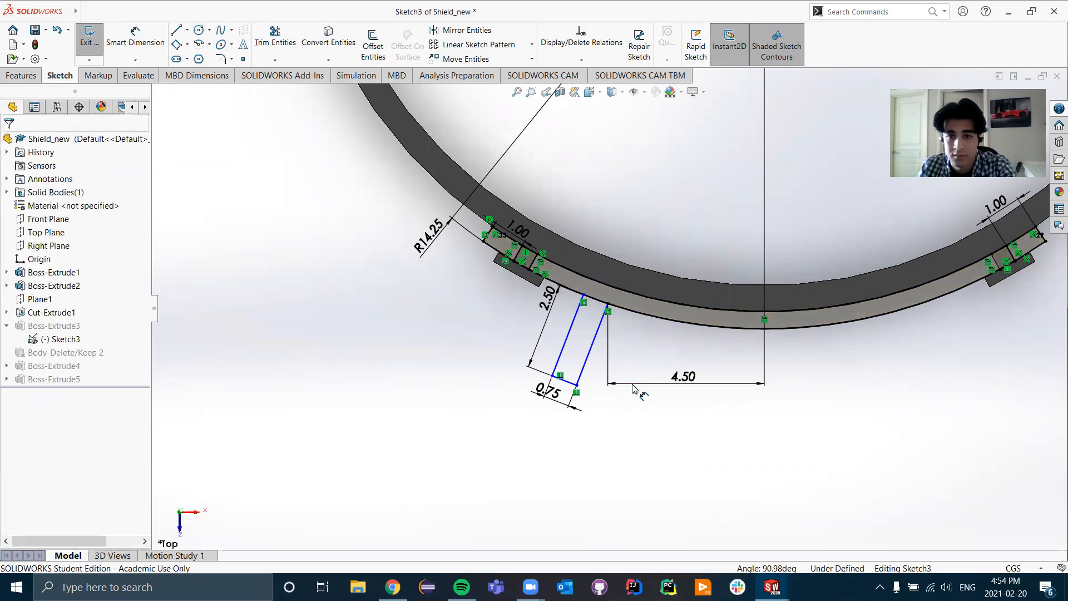
# - Dimension the horizontal distance between the upper ends of the tab's two long sides, accepting the proposed value
pyautogui.click(146, 44)
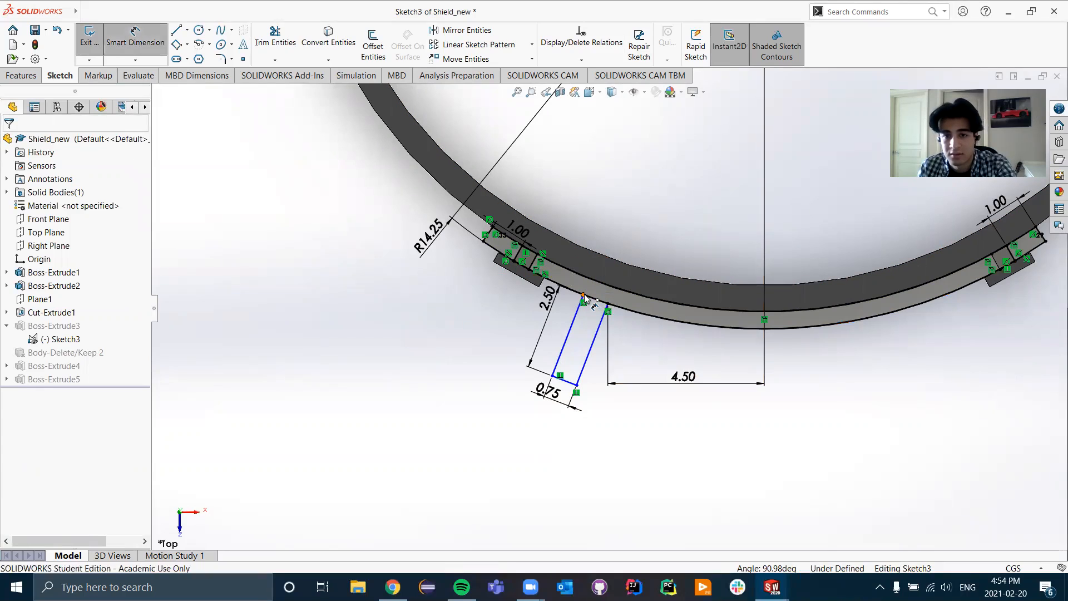
pyautogui.click(608, 304)
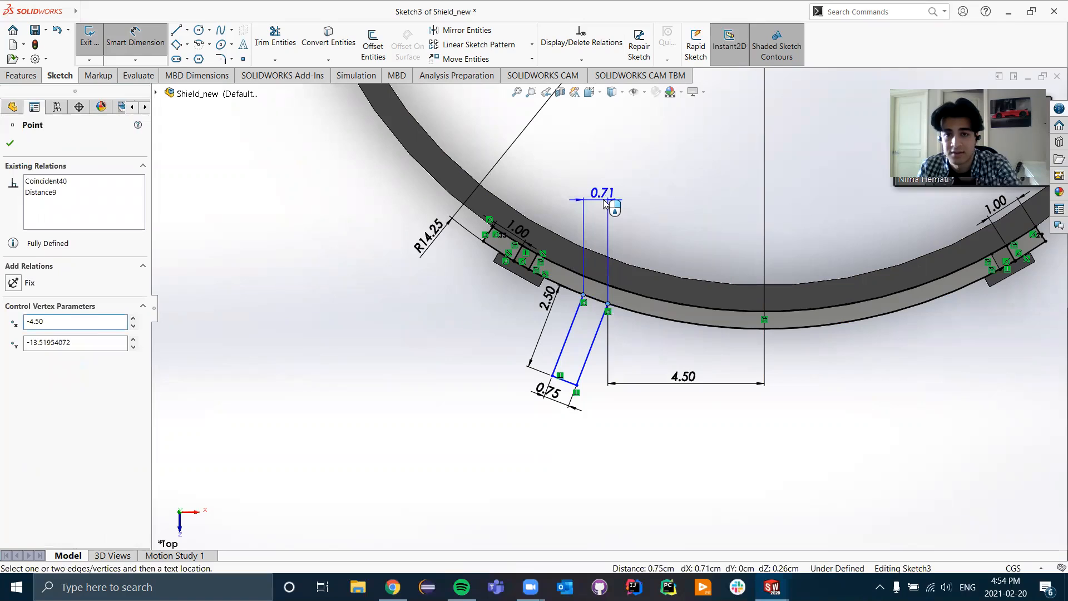
pyautogui.click(605, 204)
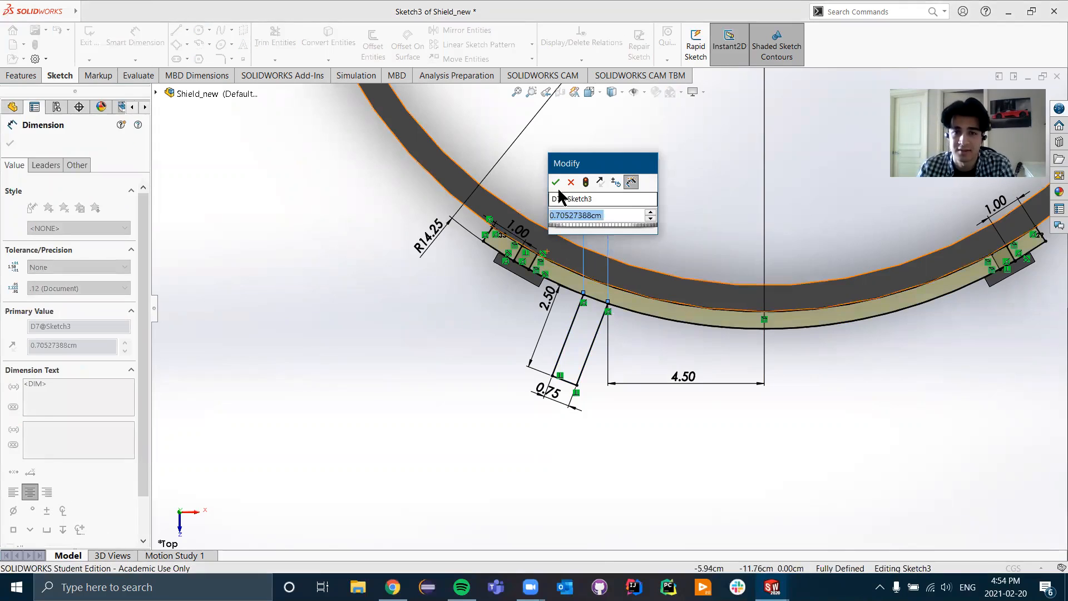
pyautogui.click(555, 182)
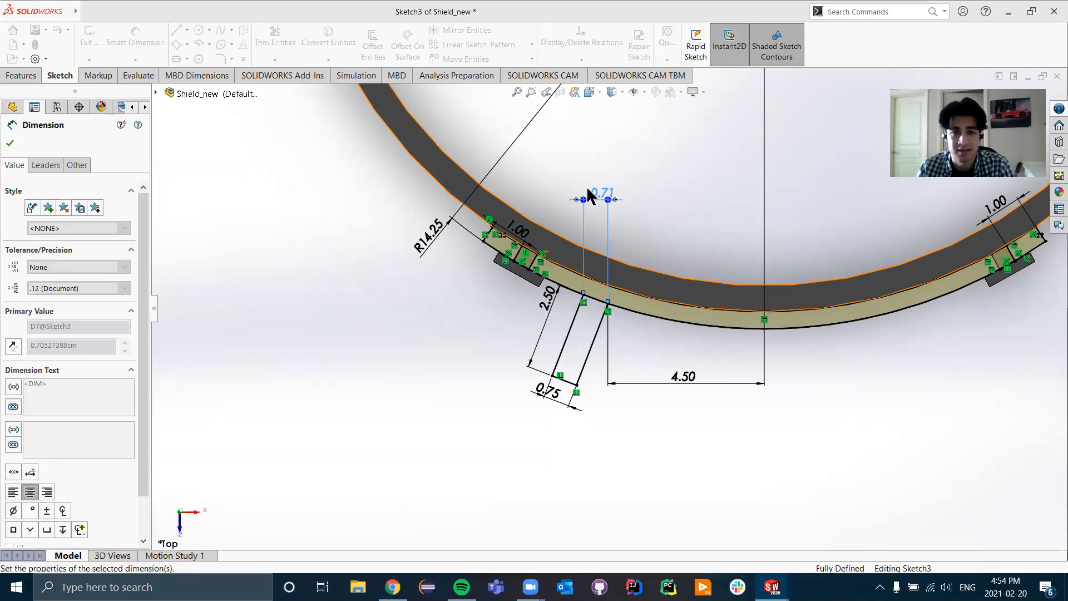
pyautogui.scroll(3, 545, 230)
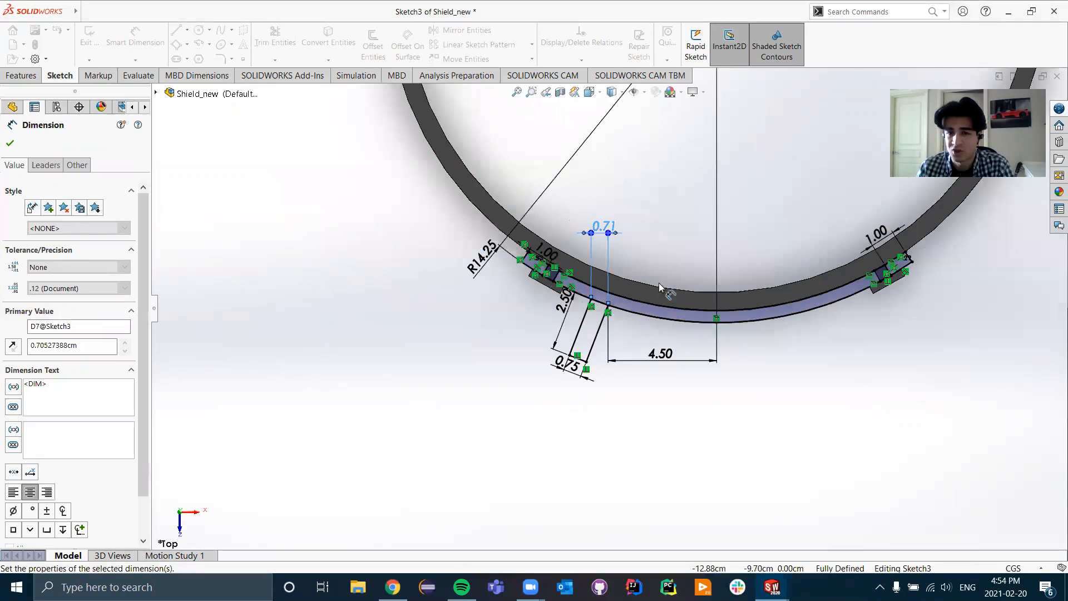
pyautogui.scroll(2, 658, 287)
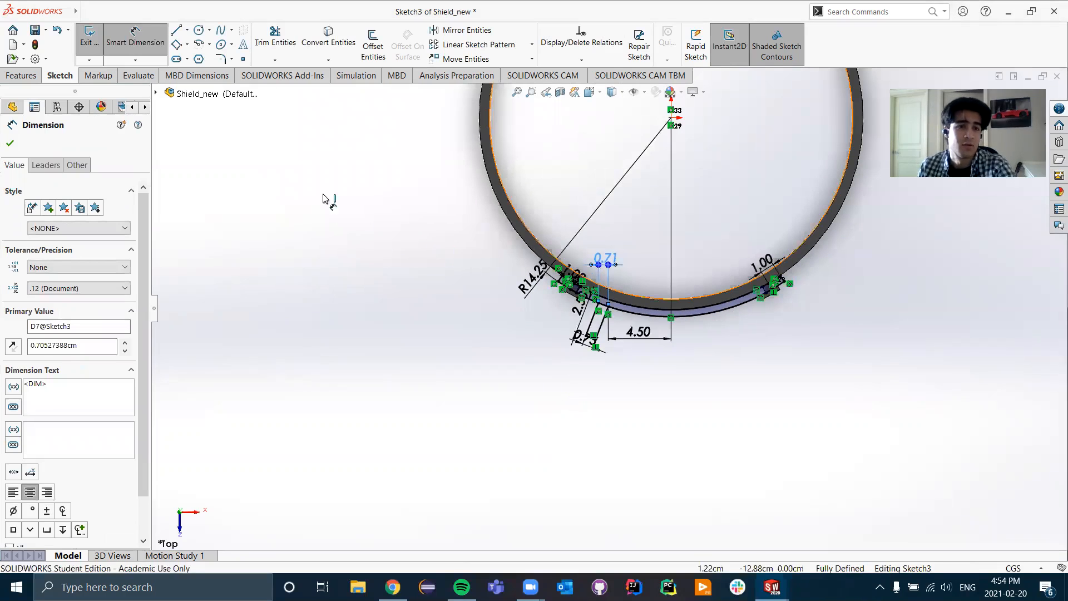
pyautogui.press('Escape')
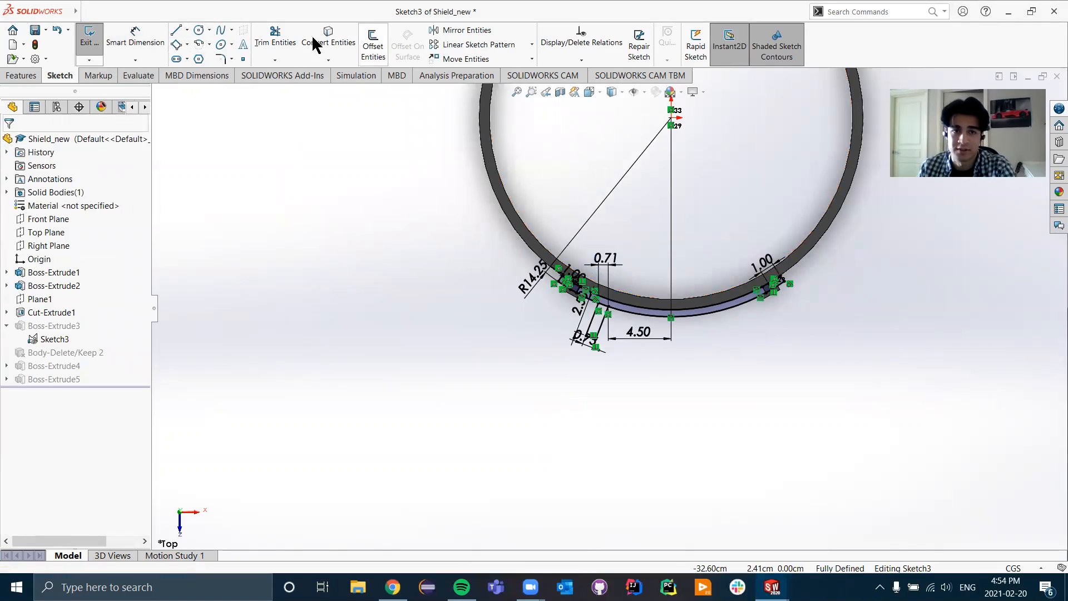
# - Sketch a vertical centerline about 20.2 cm long from the origin down past the curved band
pyautogui.click(187, 29)
pyautogui.click(207, 59)
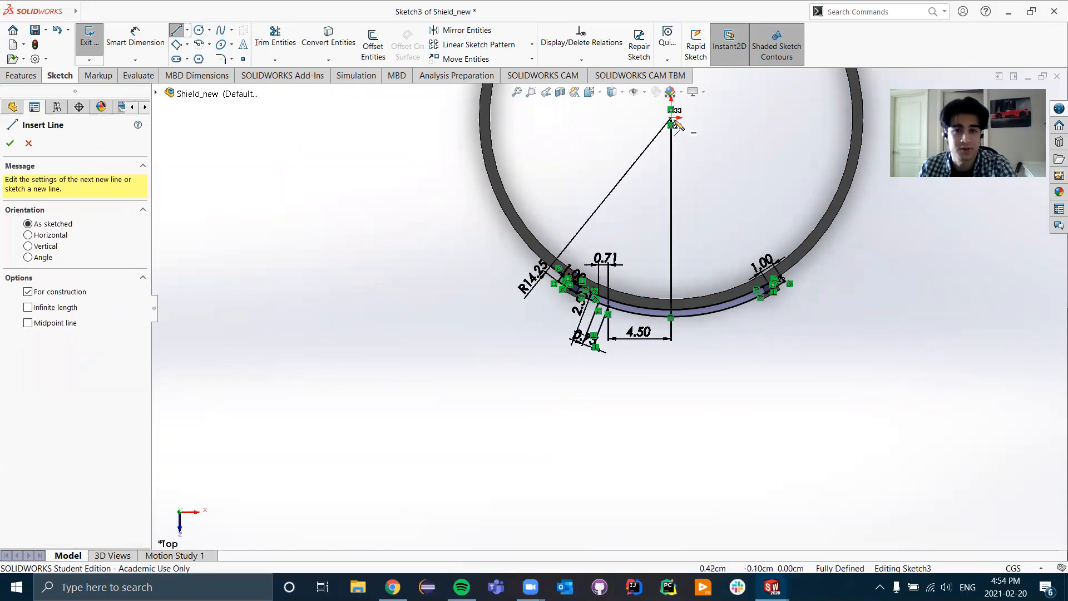
pyautogui.click(671, 300)
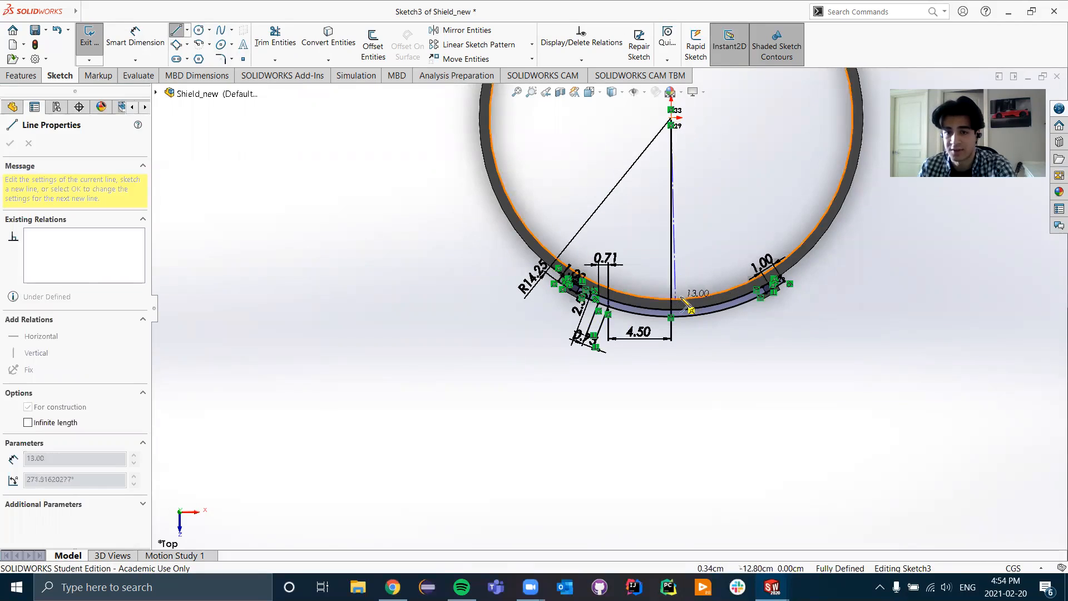
pyautogui.click(671, 399)
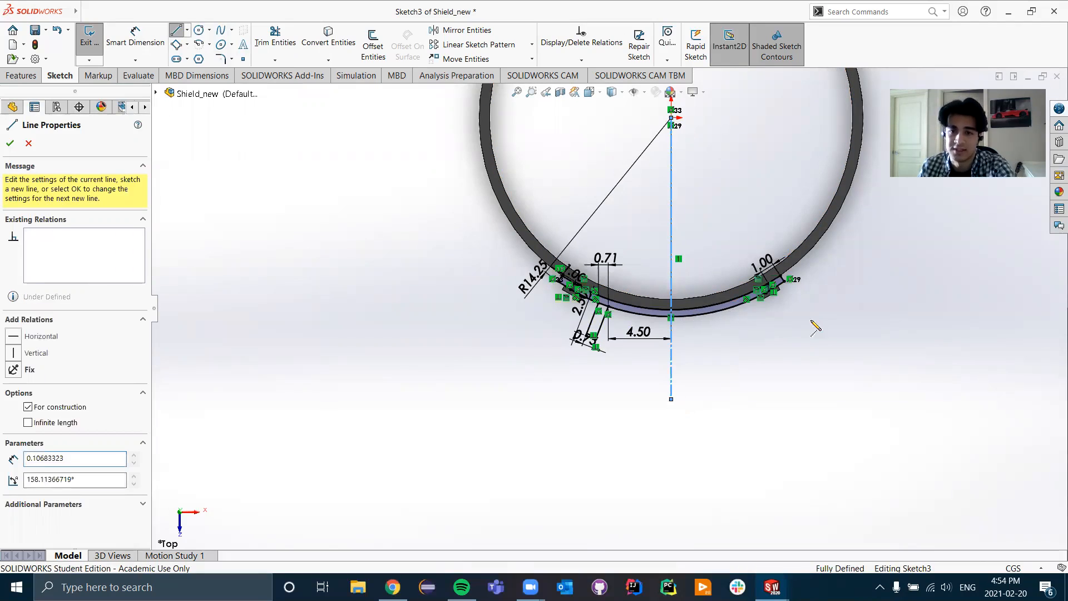
pyautogui.press('Escape')
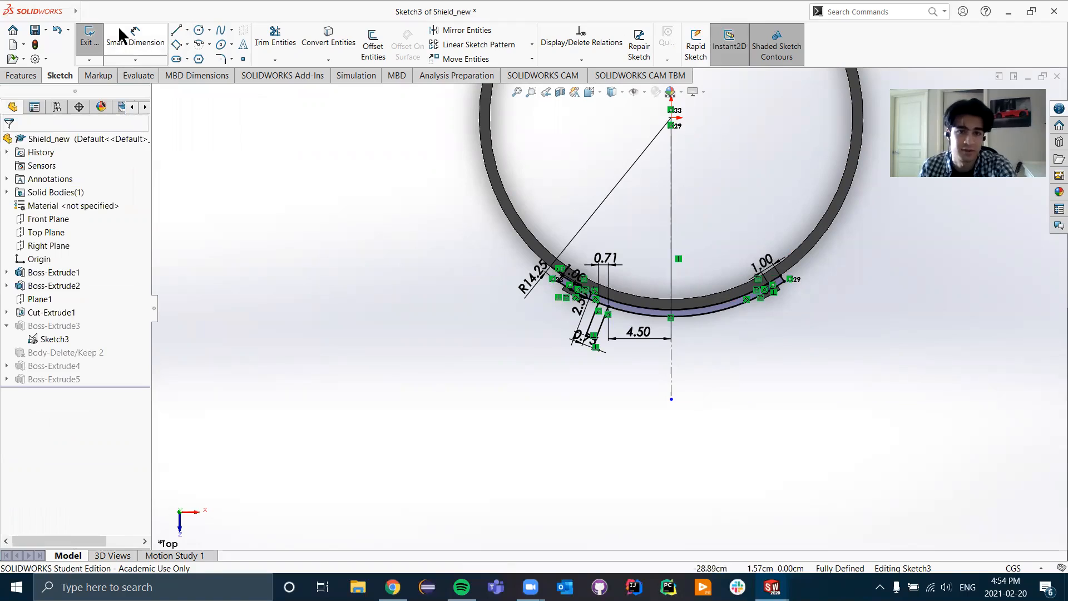
# - Dimension the vertical centerline and set its length to 20 cm
pyautogui.click(133, 36)
pyautogui.click(672, 377)
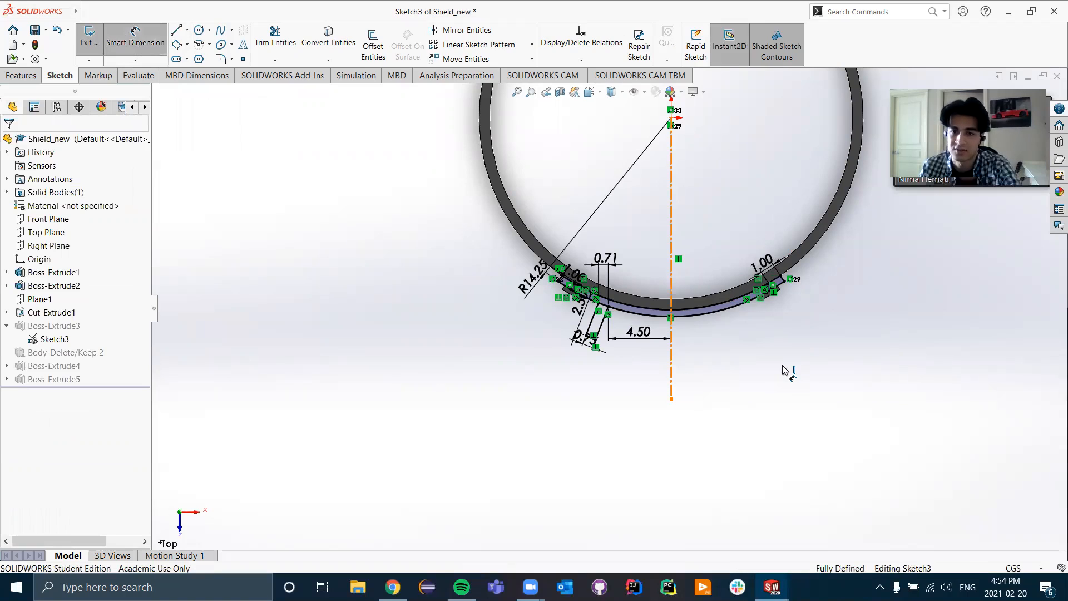
pyautogui.click(742, 378)
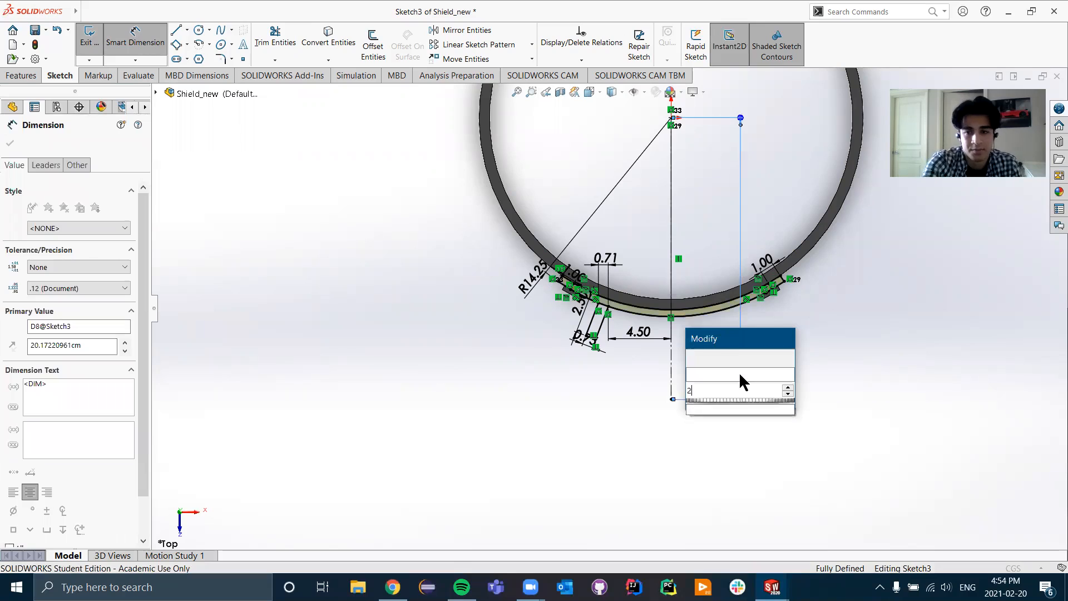
pyautogui.press('Return')
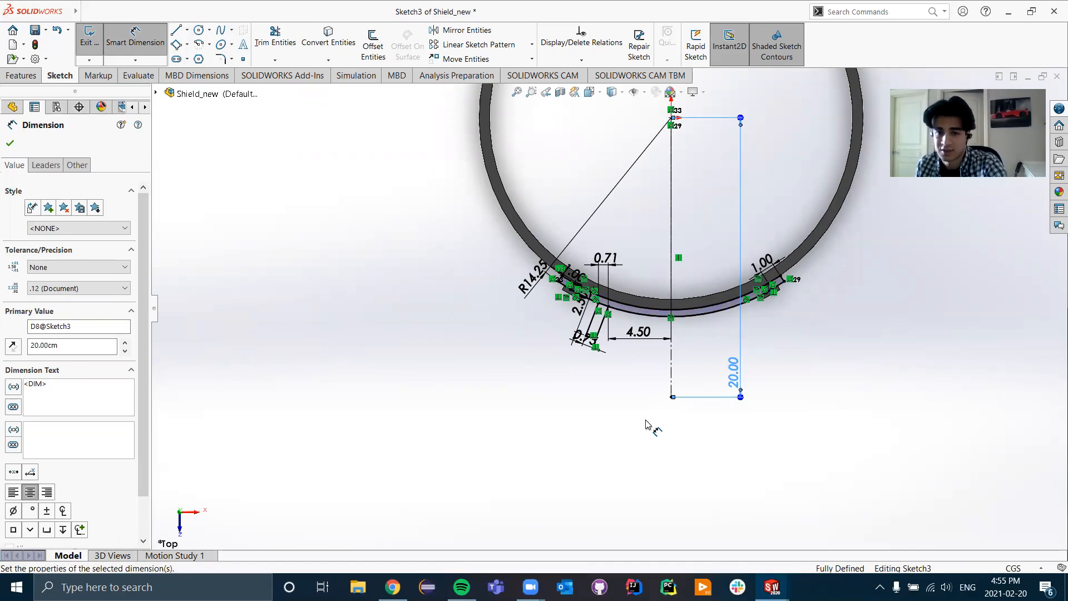
pyautogui.press('Escape')
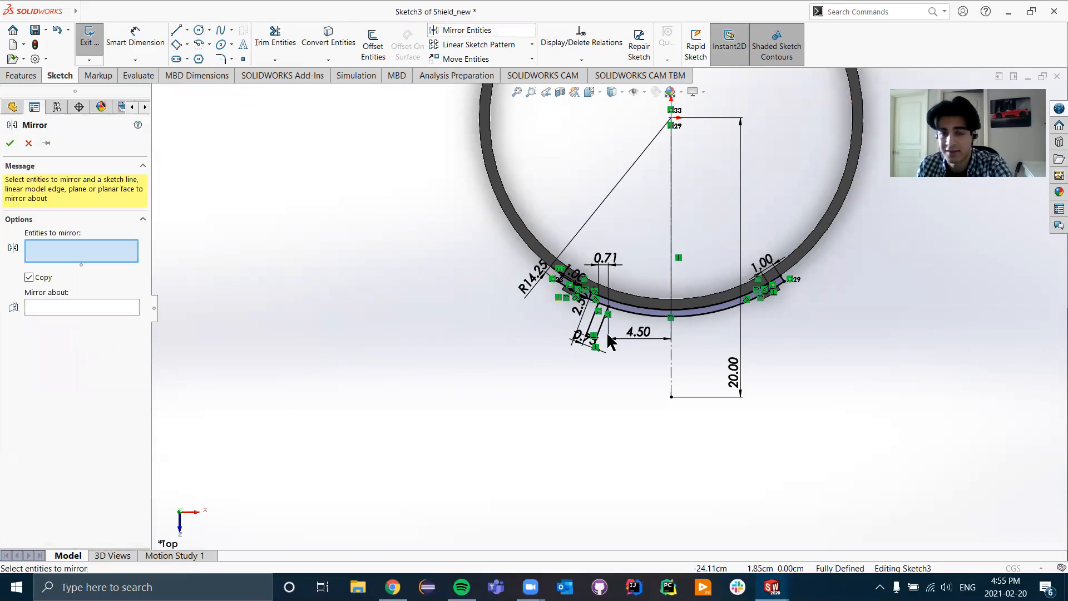
# - Mirror the tab's two long sides and short end line about the vertical centerline, keeping the original
pyautogui.scroll(-3, 609, 334)
pyautogui.scroll(-1, 618, 351)
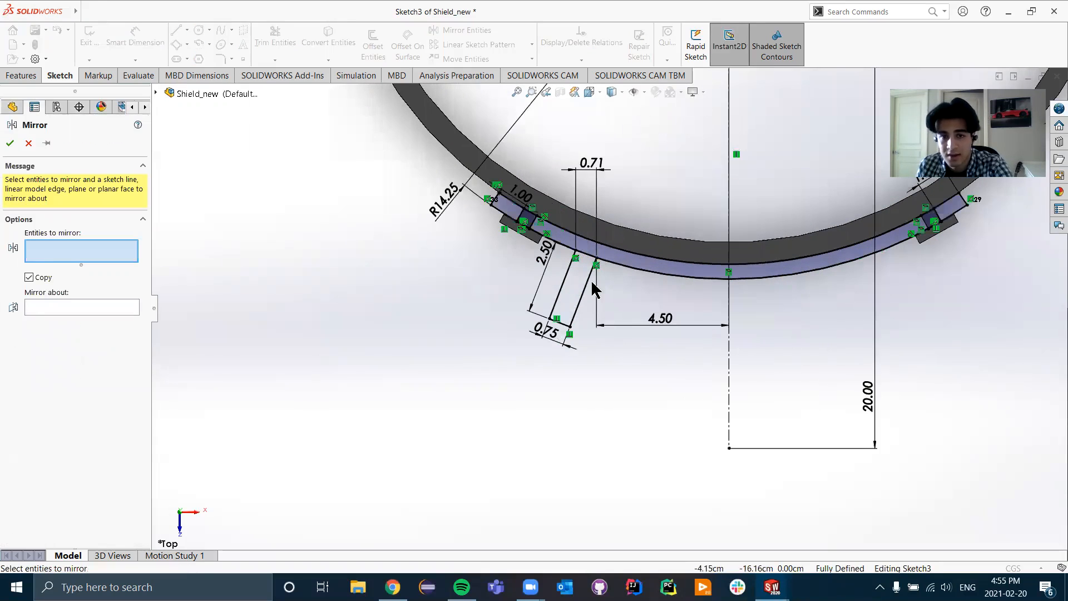
pyautogui.click(581, 295)
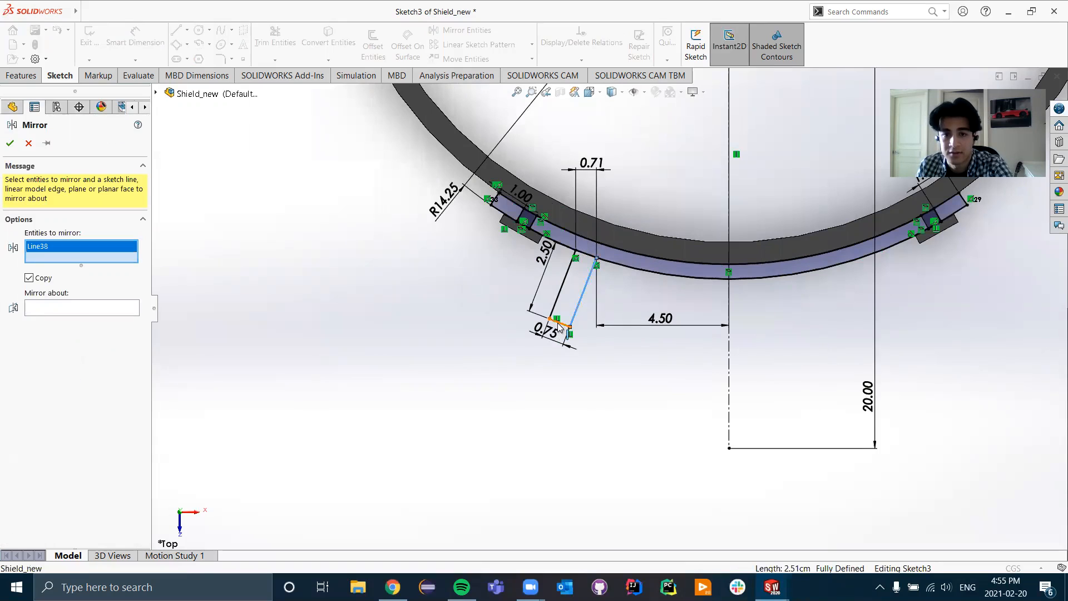
pyautogui.click(559, 325)
pyautogui.click(557, 303)
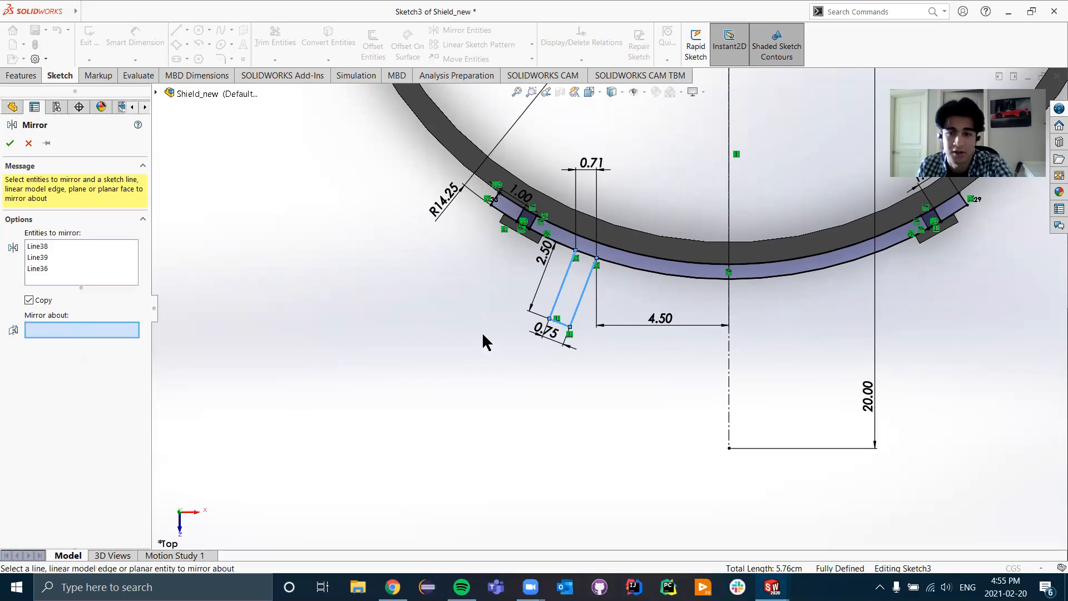
pyautogui.click(730, 383)
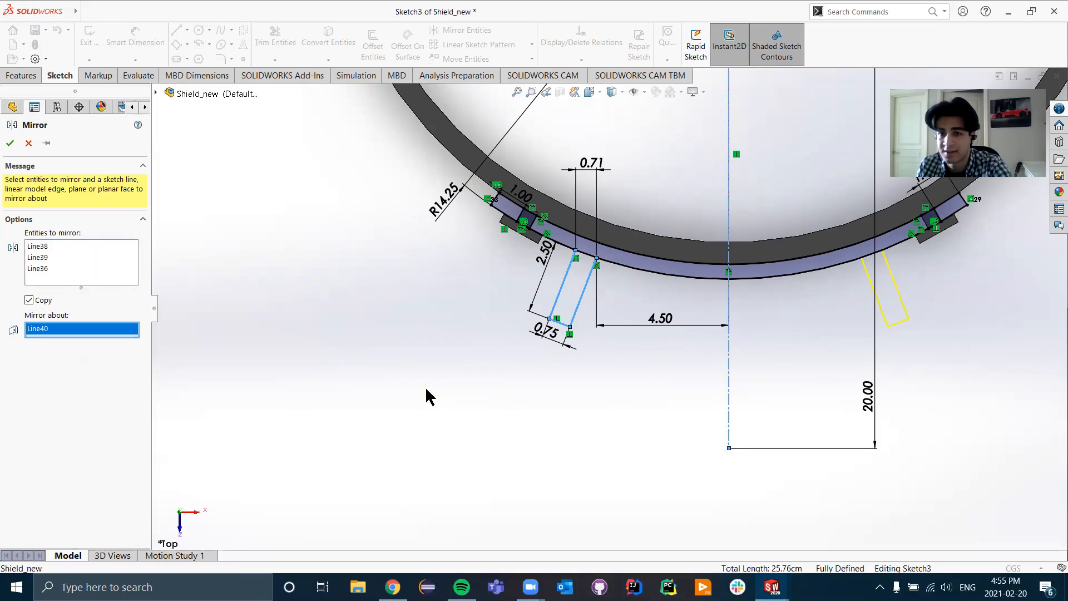
pyautogui.click(10, 144)
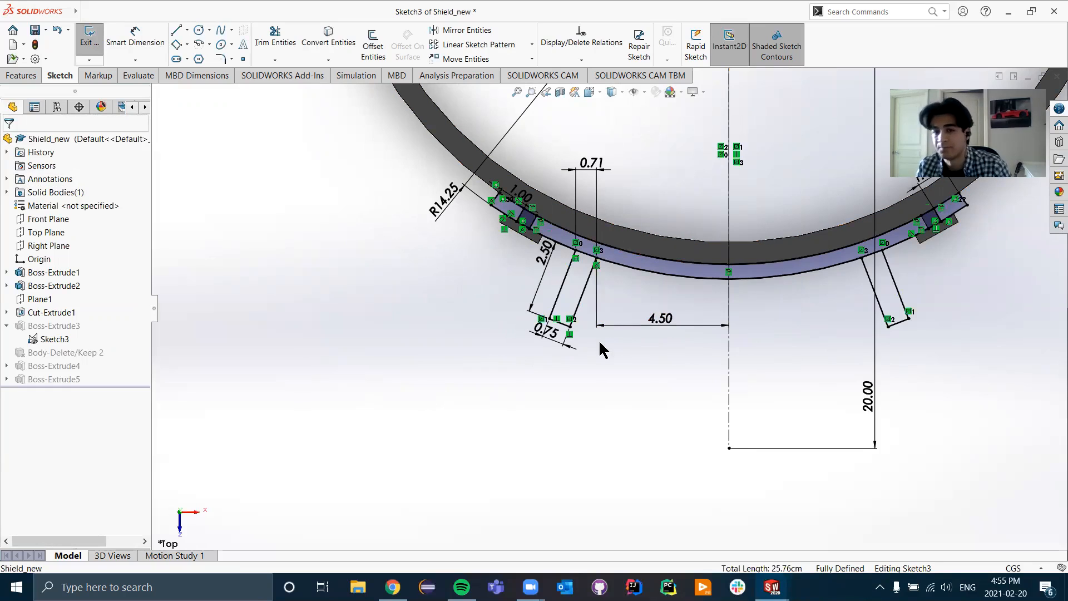
# - Try a circle centered on the origin and tangent to the mirrored tab's end line, with a radius of about 16.75 cm
pyautogui.scroll(4, 603, 351)
pyautogui.scroll(-1, 717, 333)
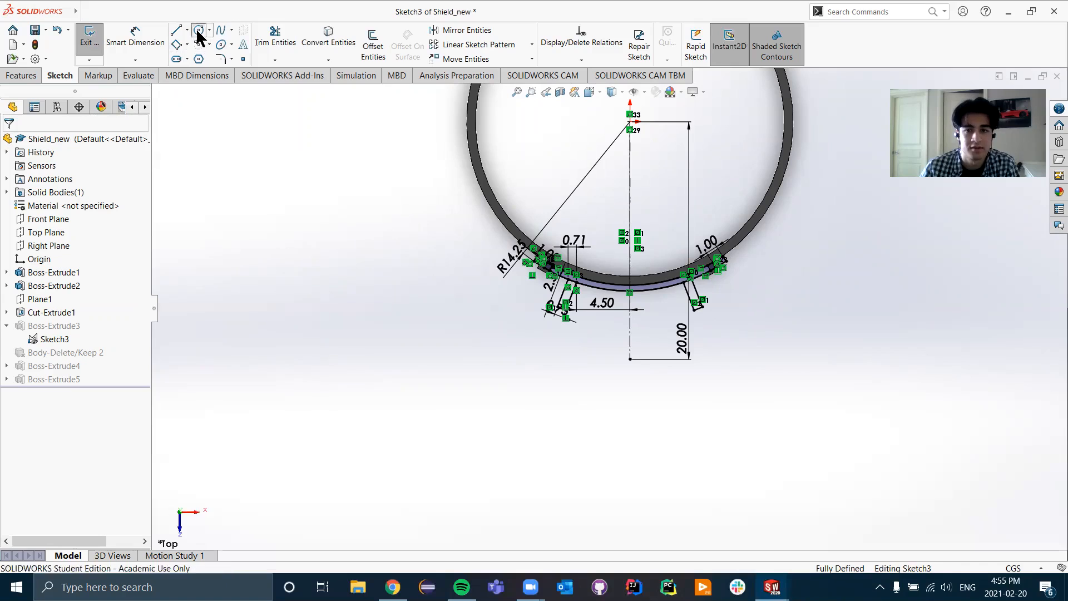
pyautogui.click(630, 129)
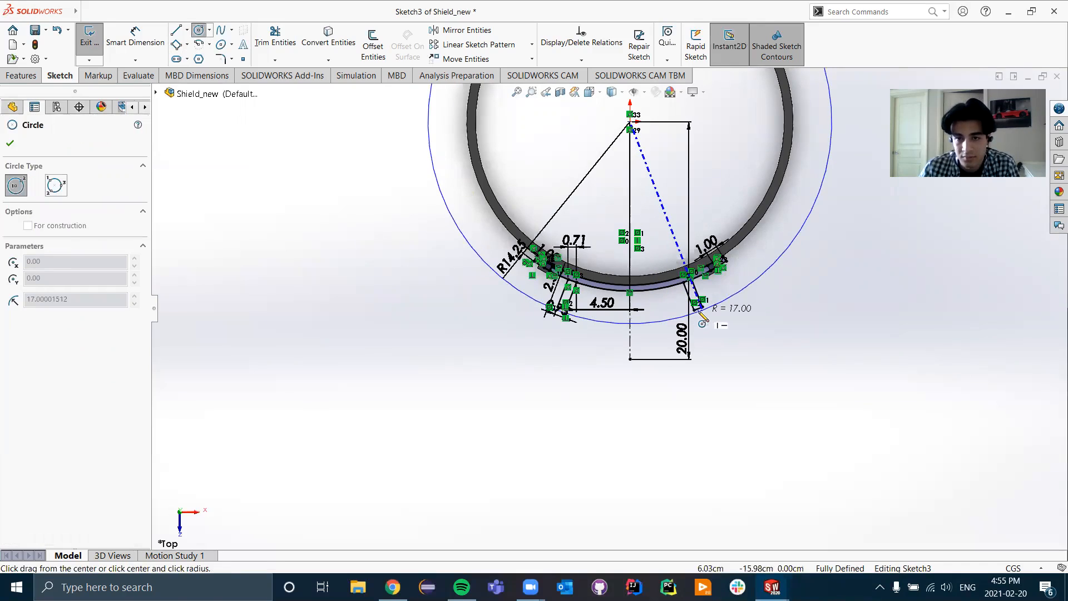
pyautogui.scroll(3, 700, 312)
pyautogui.scroll(-4, 660, 320)
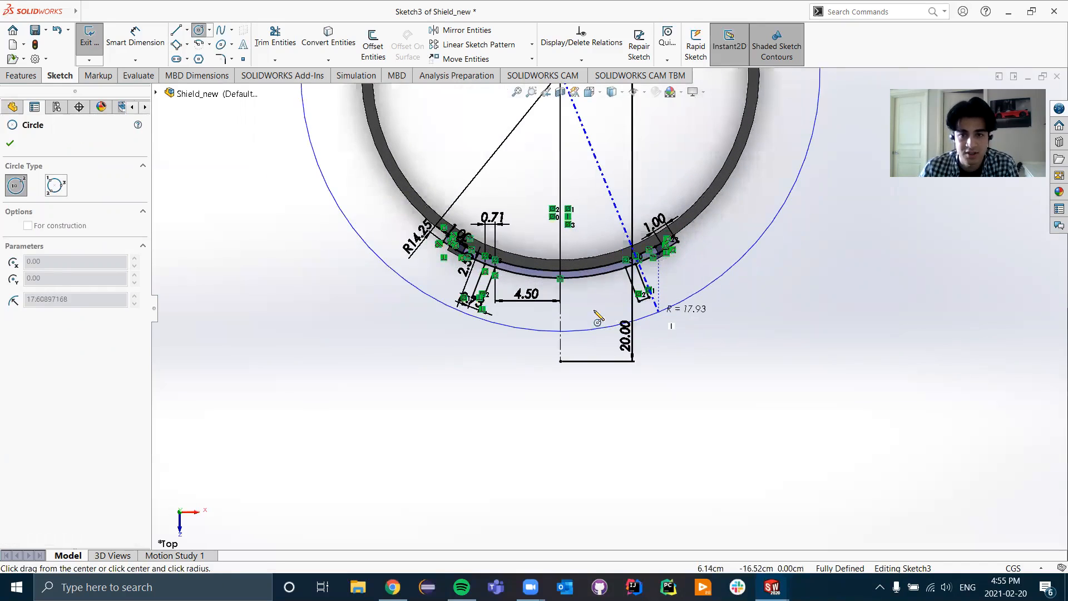
pyautogui.scroll(-5, 596, 313)
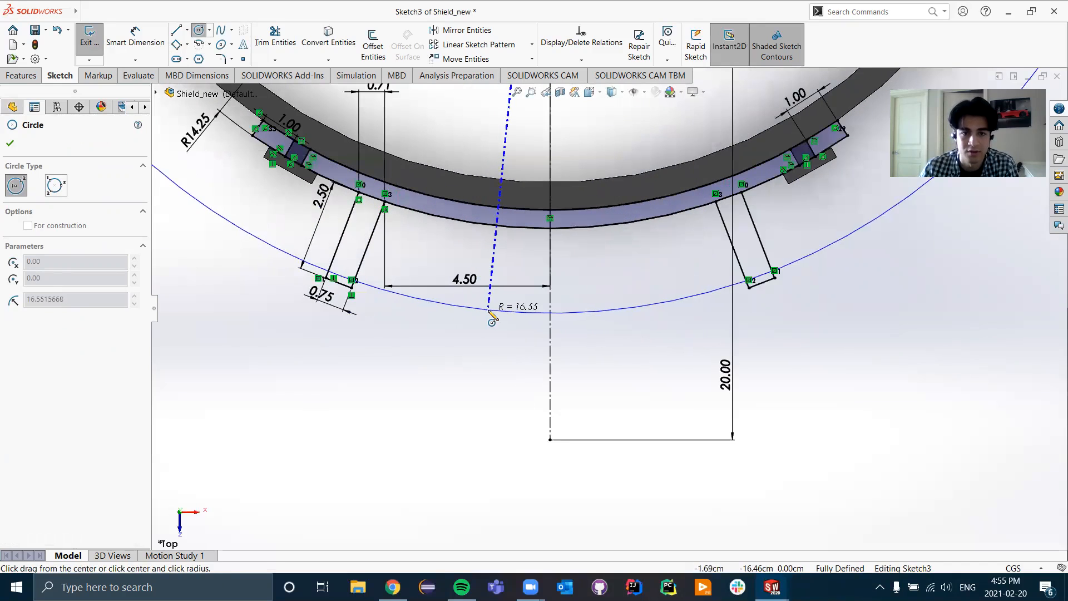
pyautogui.scroll(-2, 492, 318)
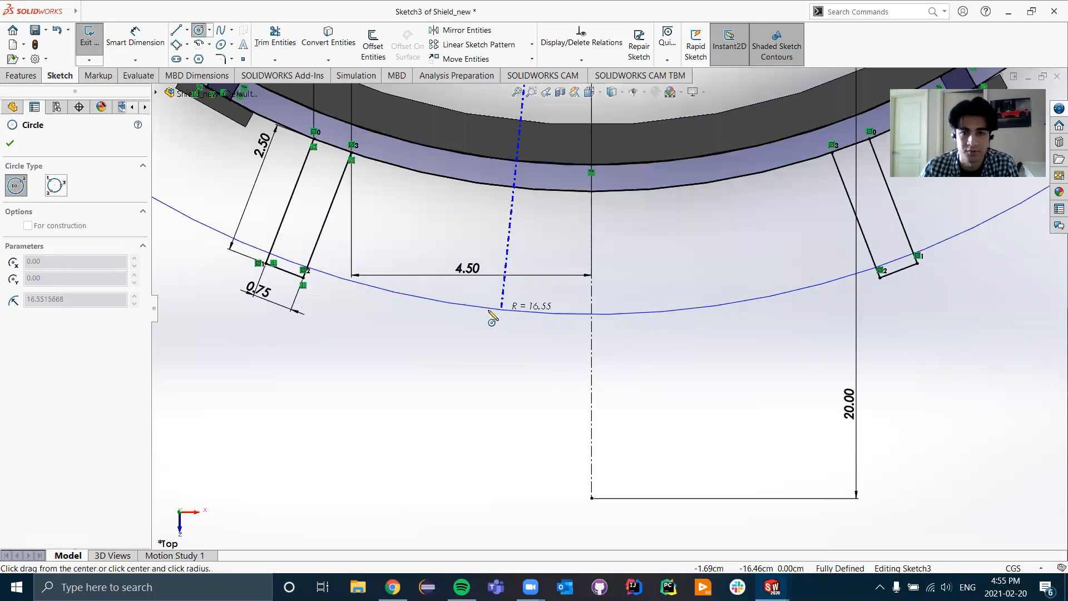
pyautogui.click(899, 271)
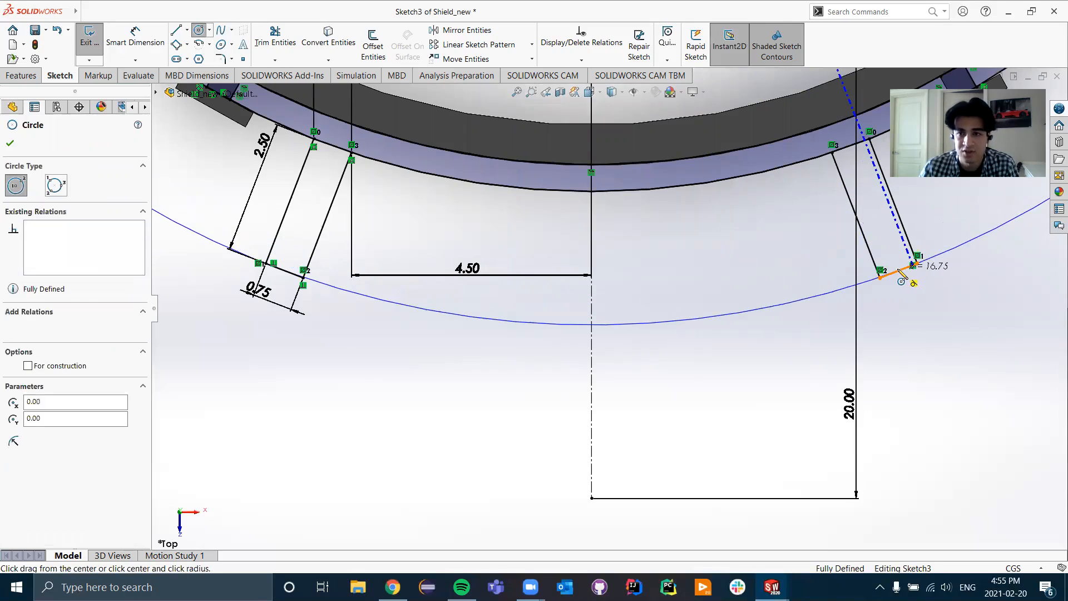
pyautogui.press('Escape')
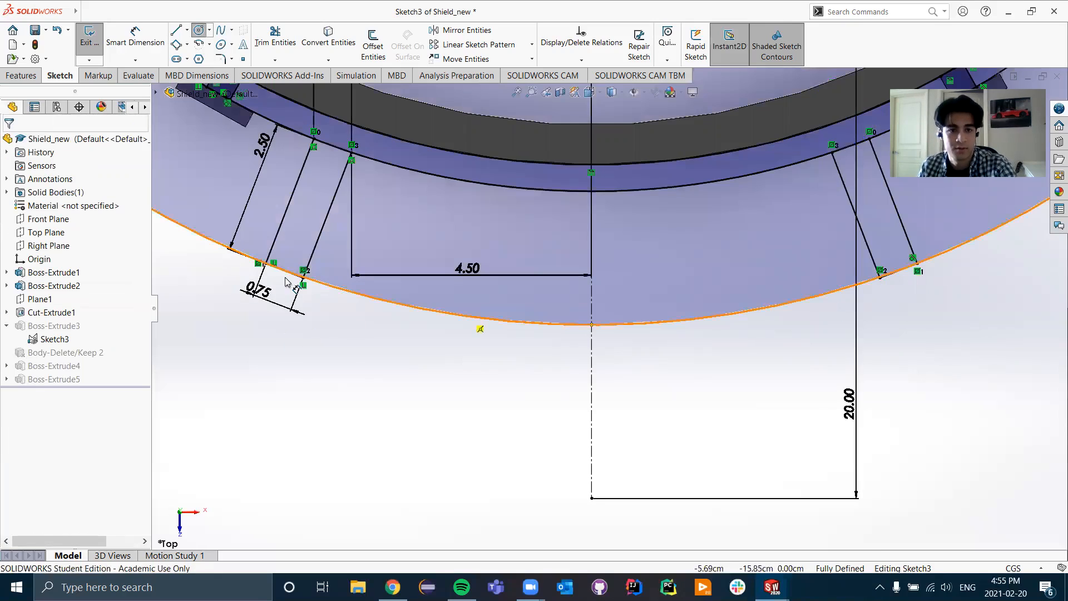
# - Inspect how the circle meets the left tab's end line, and remove the circle from the sketch
pyautogui.scroll(-4, 285, 282)
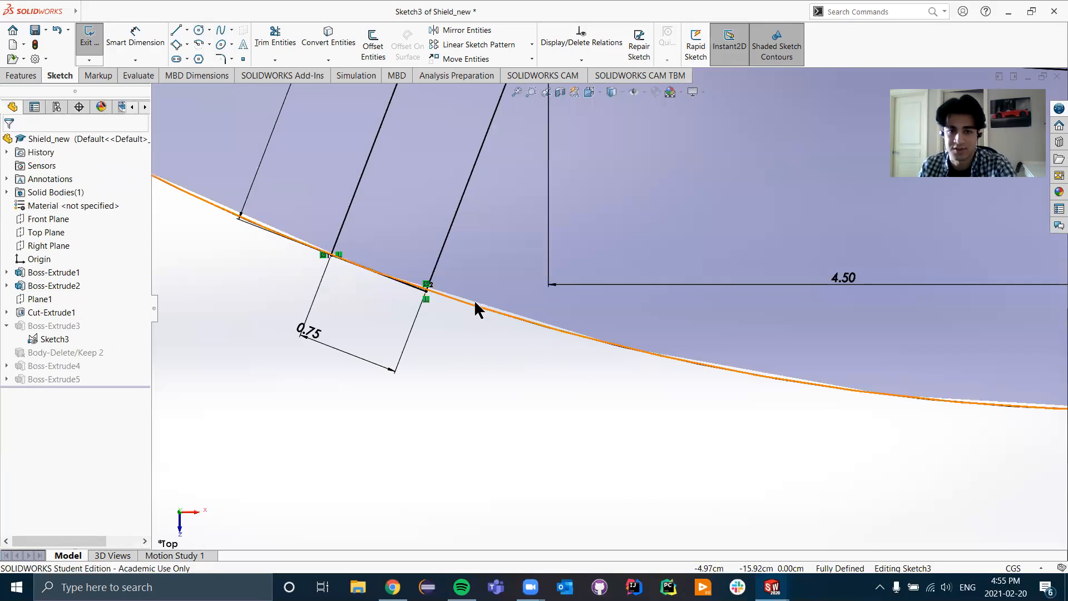
pyautogui.click(372, 277)
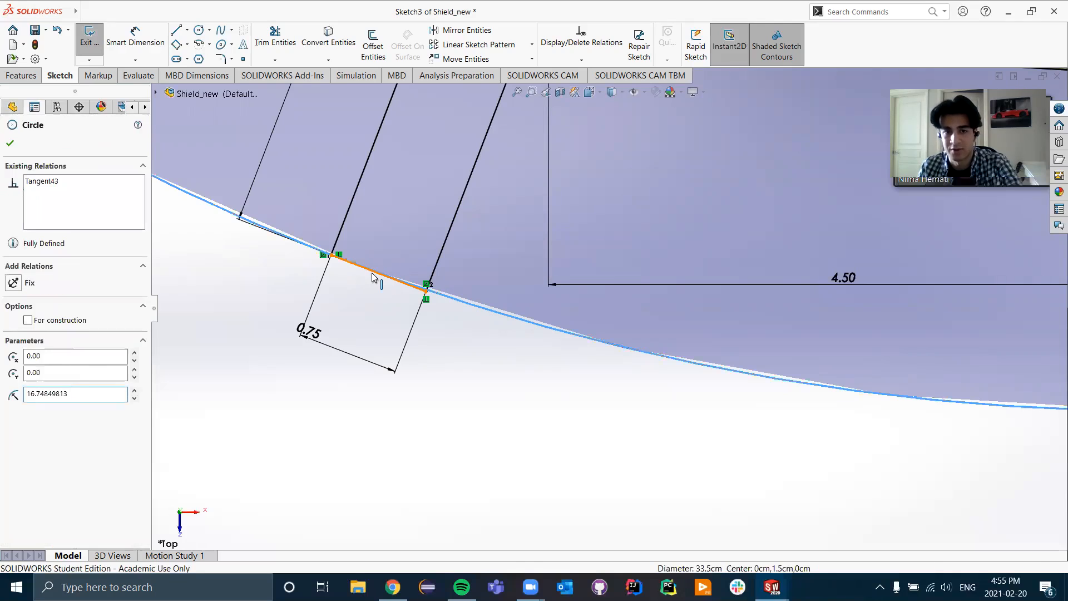
pyautogui.click(318, 294)
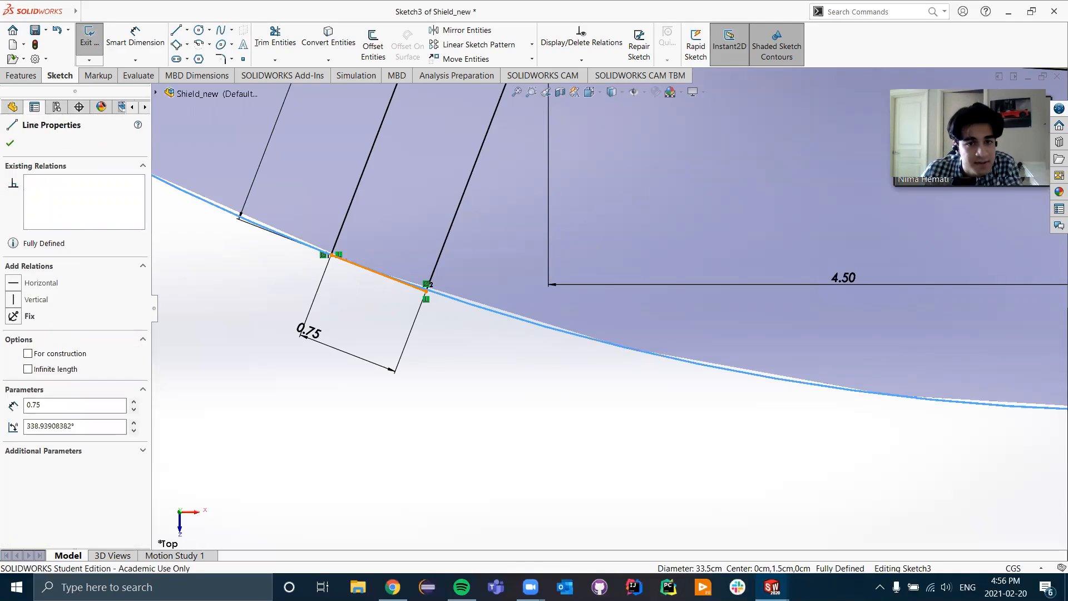
pyautogui.click(291, 307)
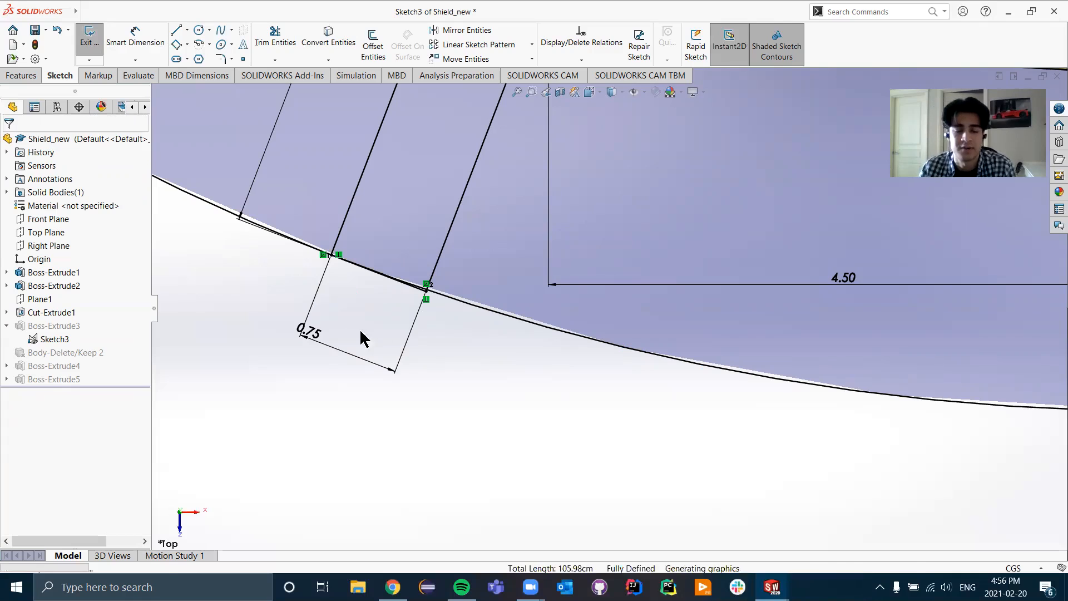
pyautogui.scroll(7, 334, 330)
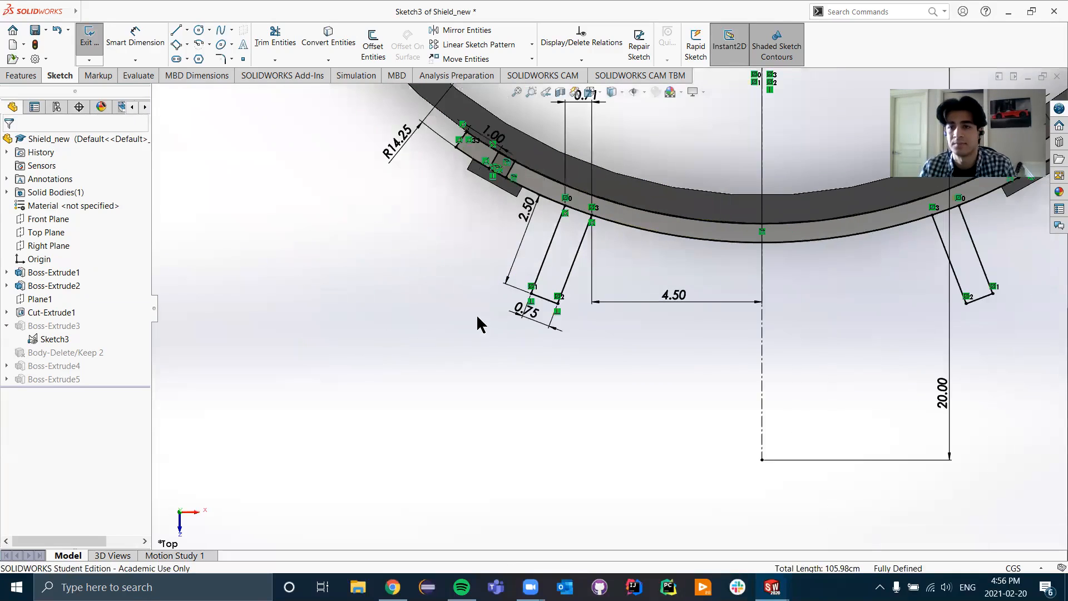
# - Draw a circle centered on the origin through the mirrored tab's inner end corner, with a radius of about 16.76 cm
pyautogui.scroll(5, 490, 317)
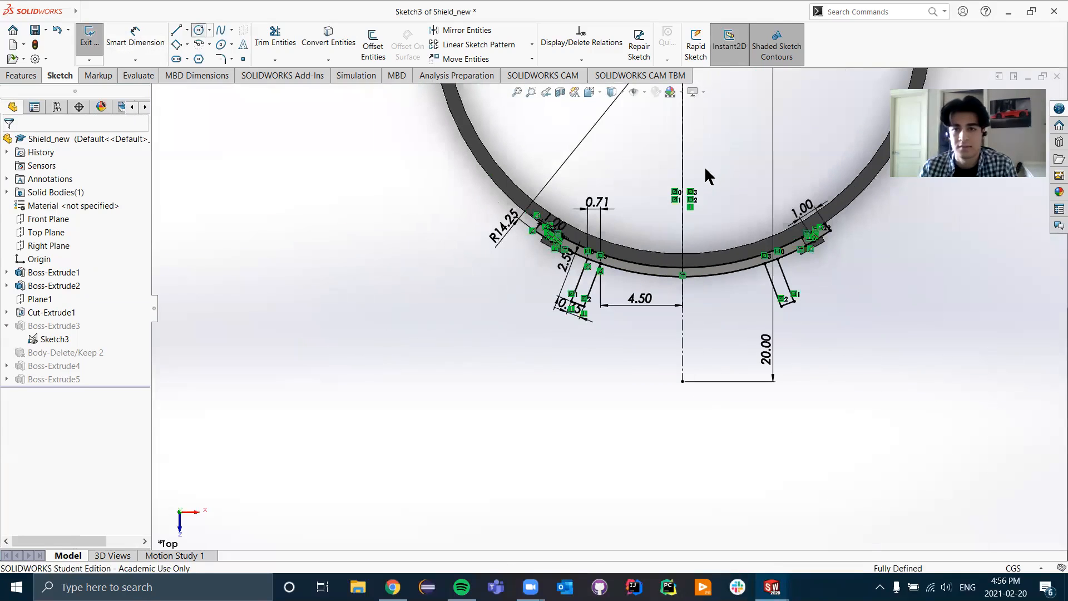
pyautogui.scroll(2, 671, 227)
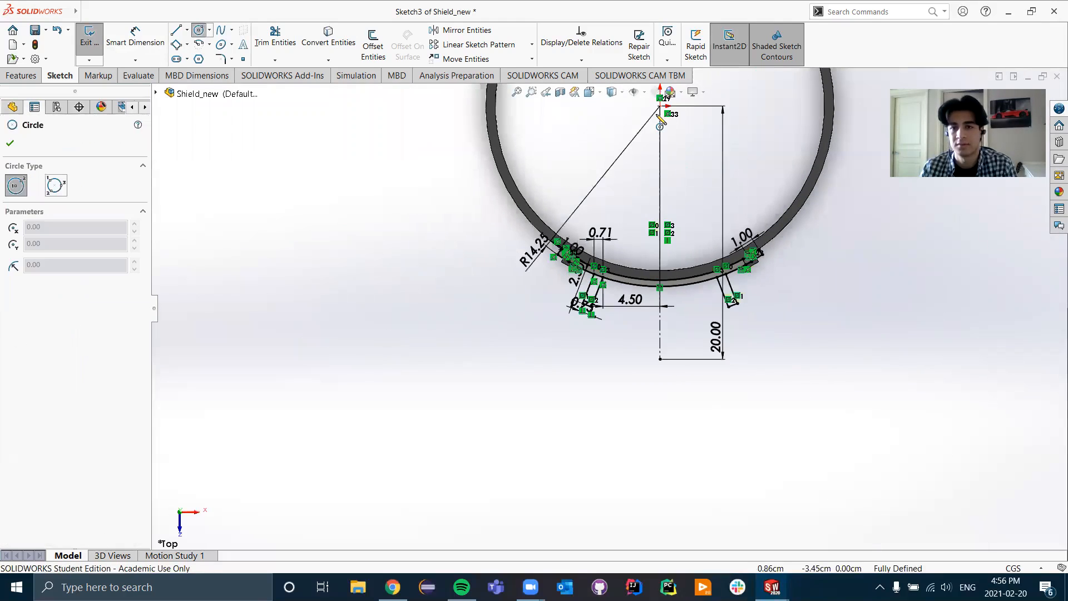
pyautogui.click(660, 107)
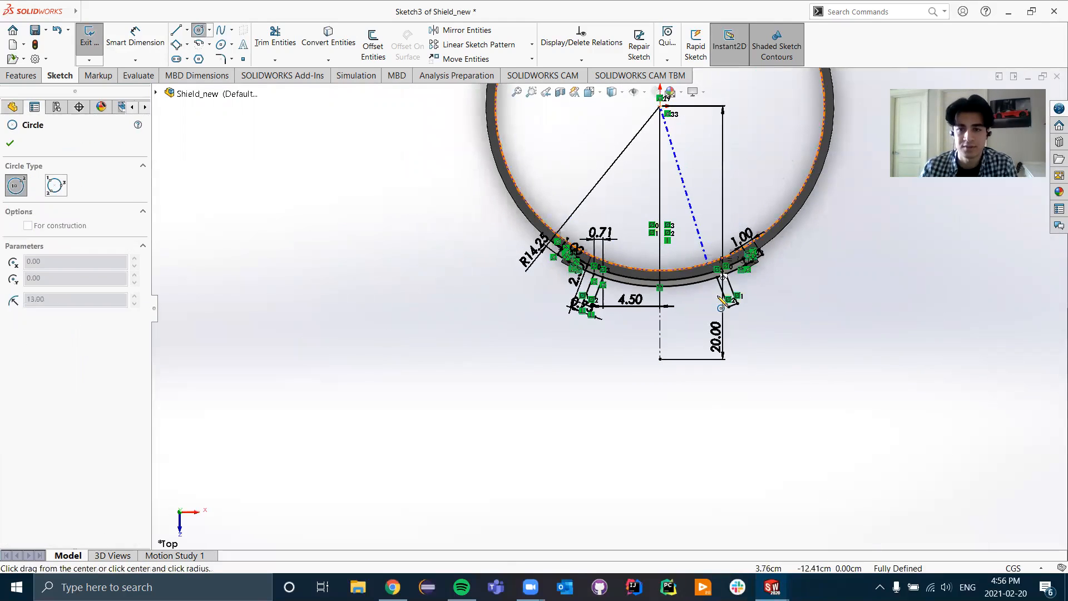
pyautogui.scroll(-5, 720, 305)
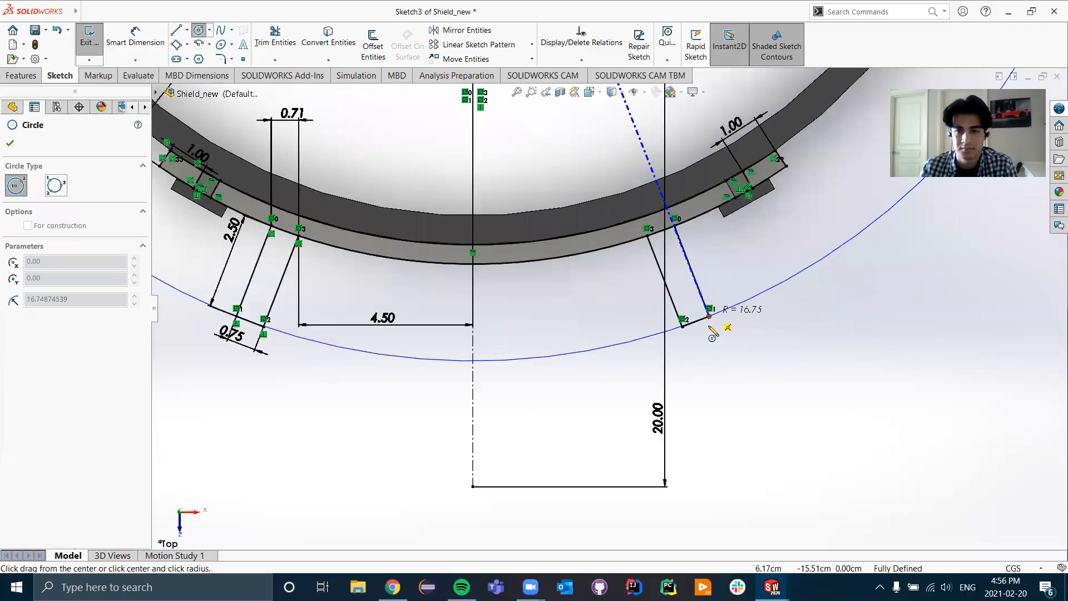
pyautogui.scroll(-1, 710, 328)
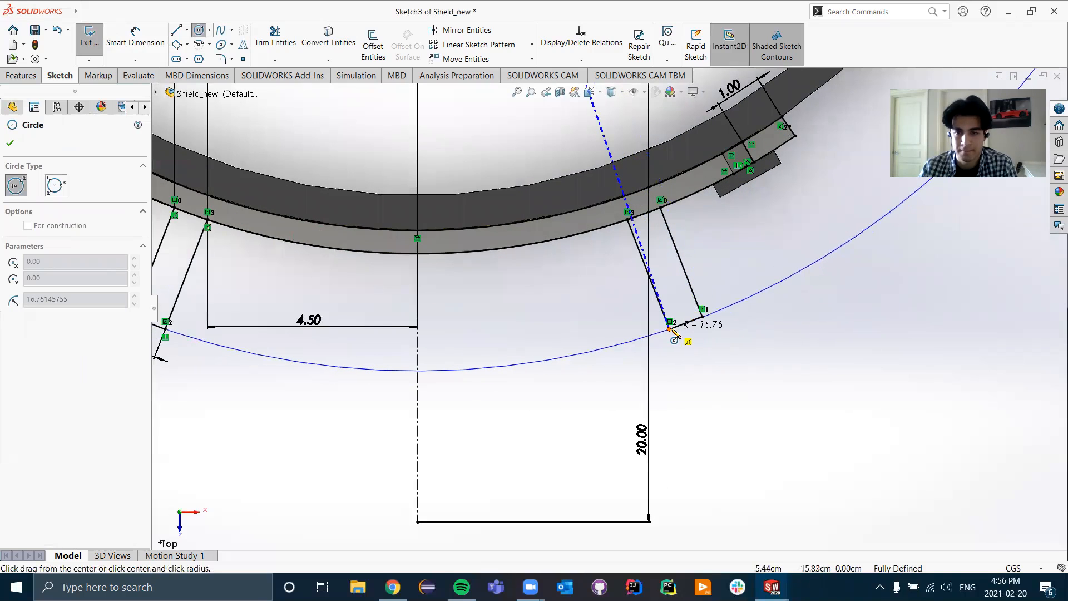
pyautogui.click(670, 328)
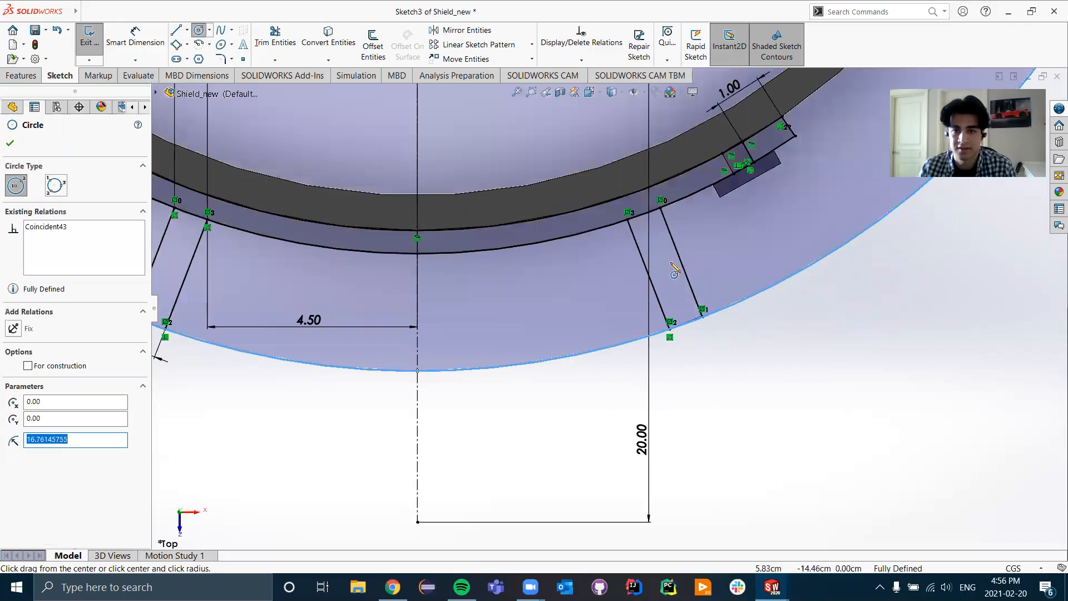
pyautogui.press('Escape')
# - Try to make the circle coincident with the mirrored tab's outer end corner
pyautogui.scroll(-3, 691, 342)
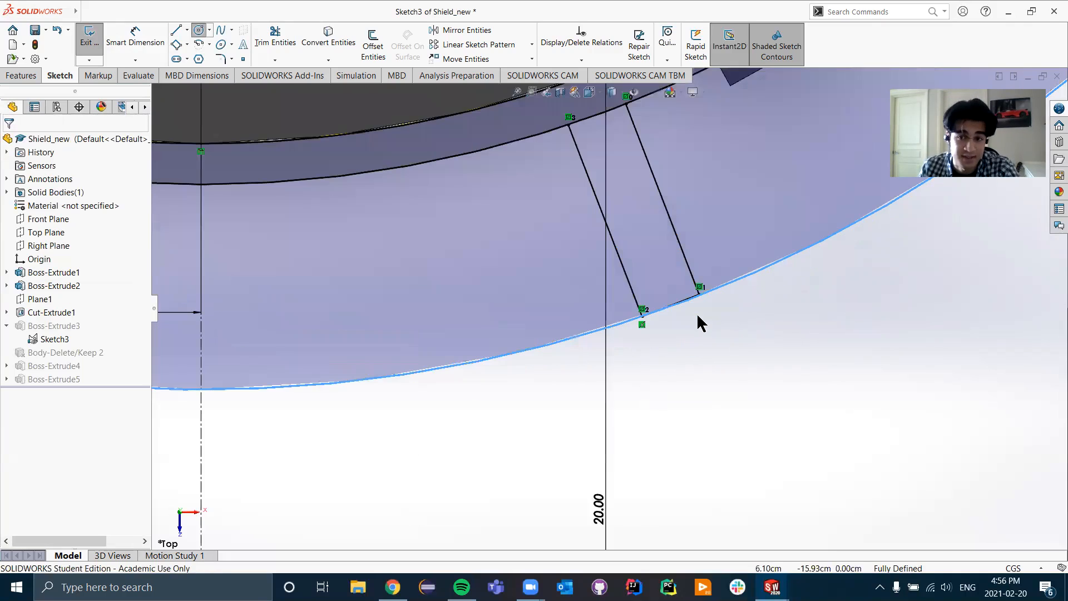
pyautogui.scroll(-4, 683, 267)
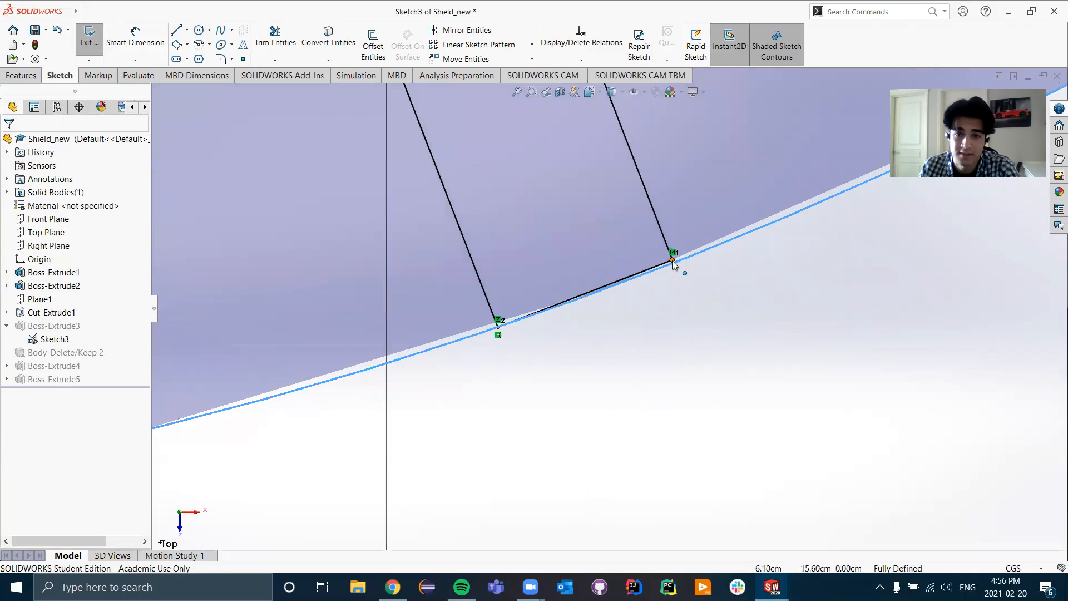
pyautogui.click(694, 257)
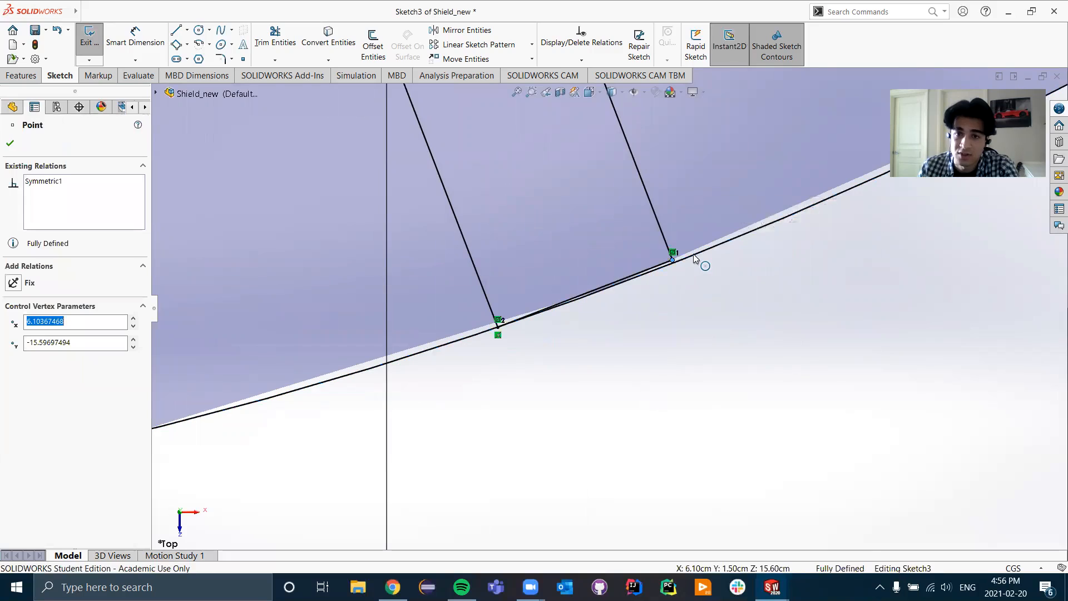
pyautogui.click(359, 334)
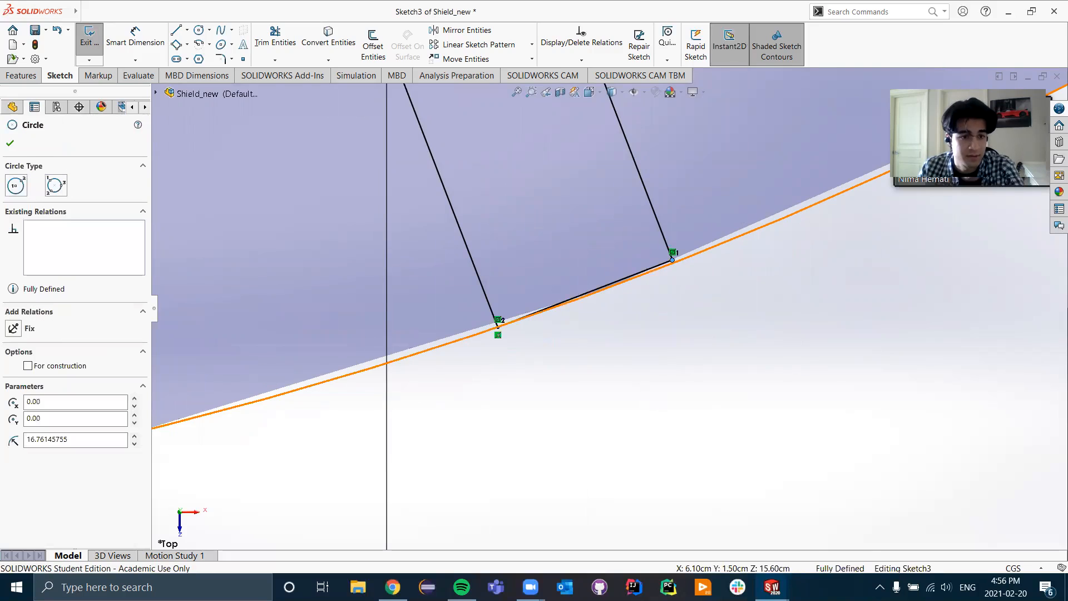
pyautogui.keyDown('ctrl'); pyautogui.click(673, 260); pyautogui.keyUp('ctrl')
pyautogui.click(14, 358)
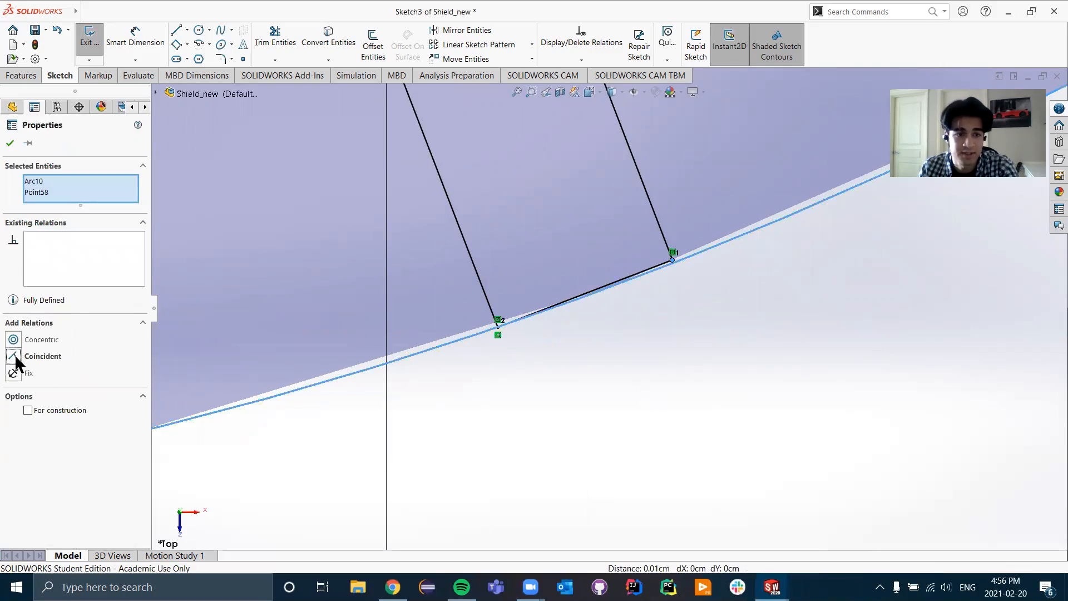
# - Inspect the conflicting sketch entities around both tabs and undo the added coincident relation
pyautogui.scroll(5, 520, 361)
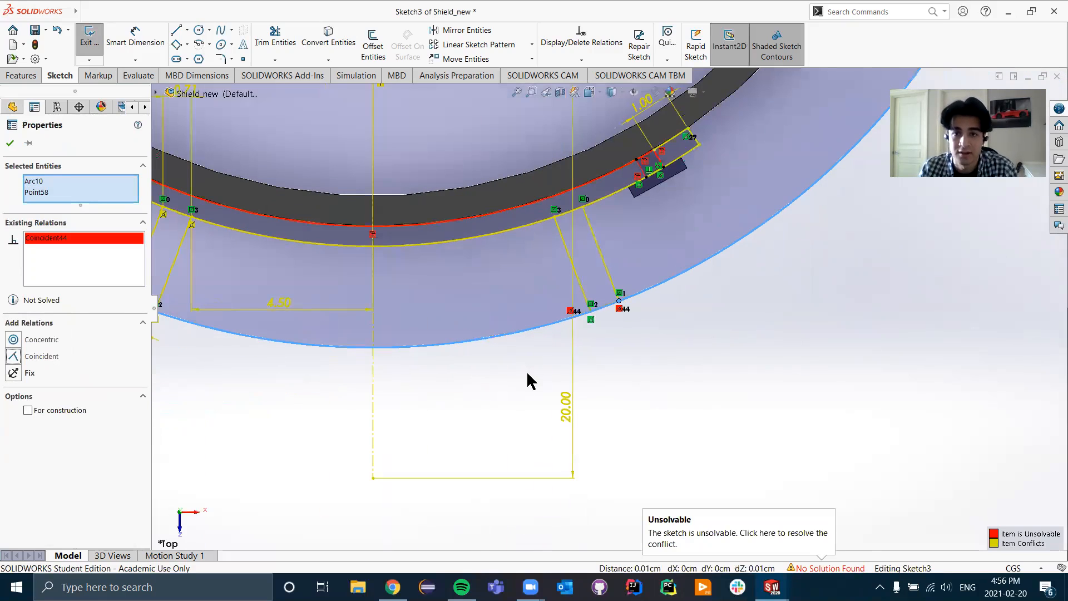
pyautogui.scroll(-2, 542, 337)
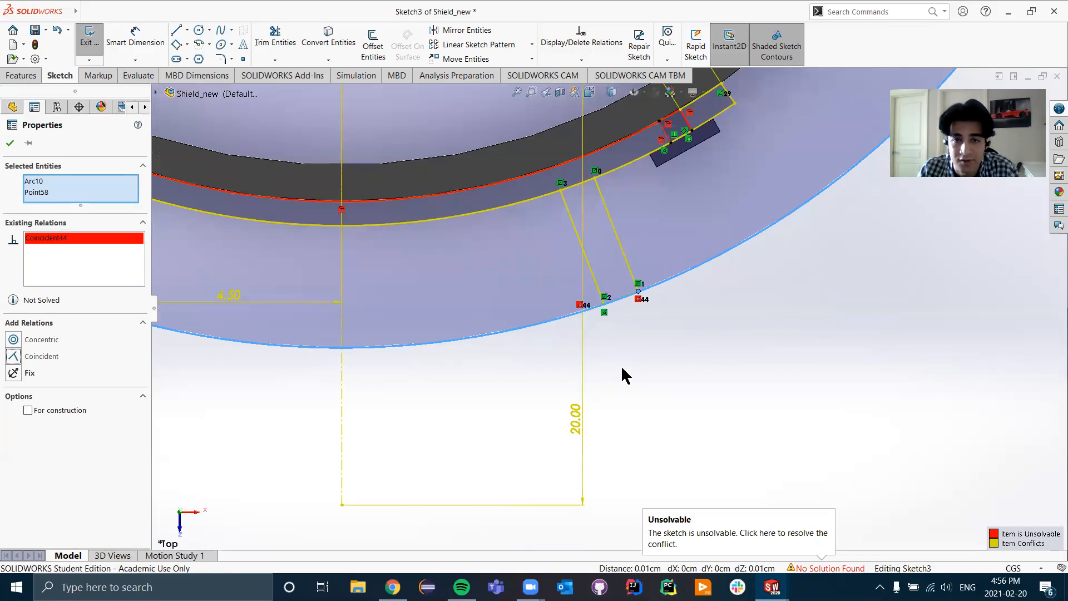
pyautogui.scroll(3, 620, 371)
pyautogui.scroll(1, 383, 330)
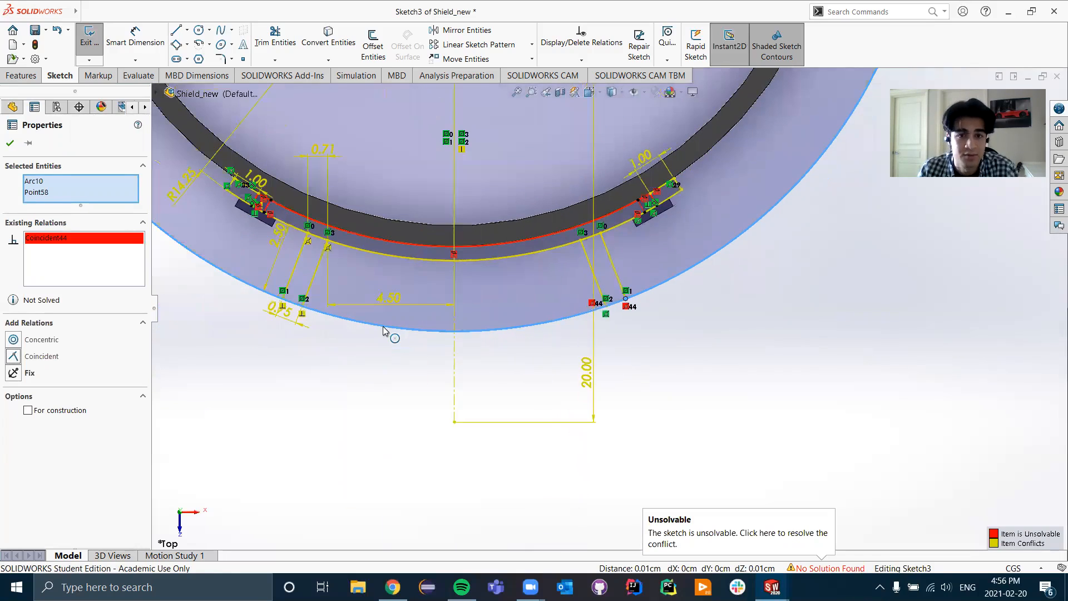
pyautogui.scroll(-2, 379, 306)
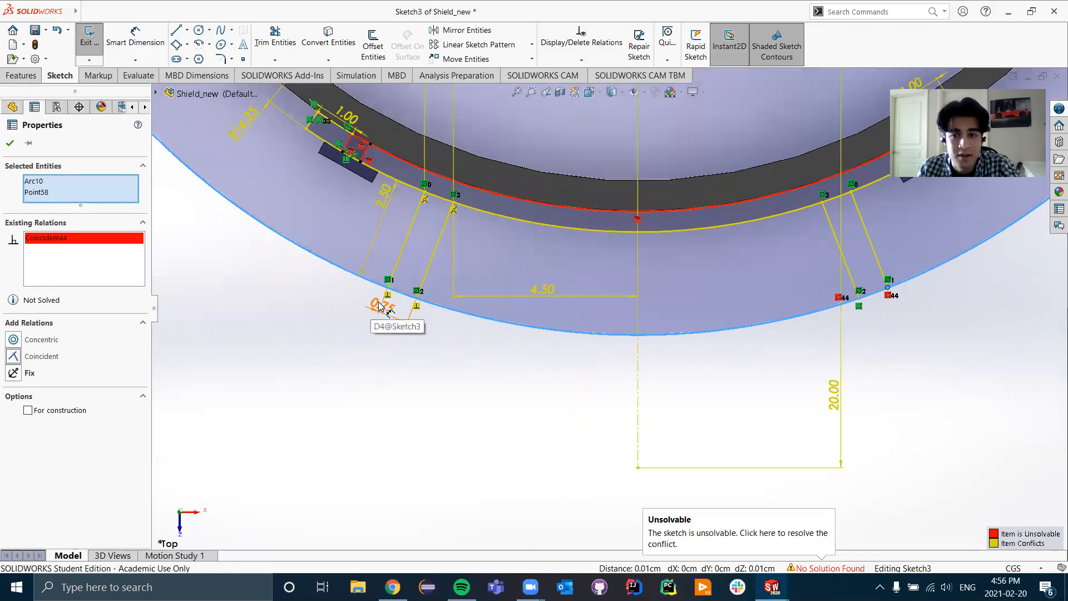
pyautogui.press('Escape')
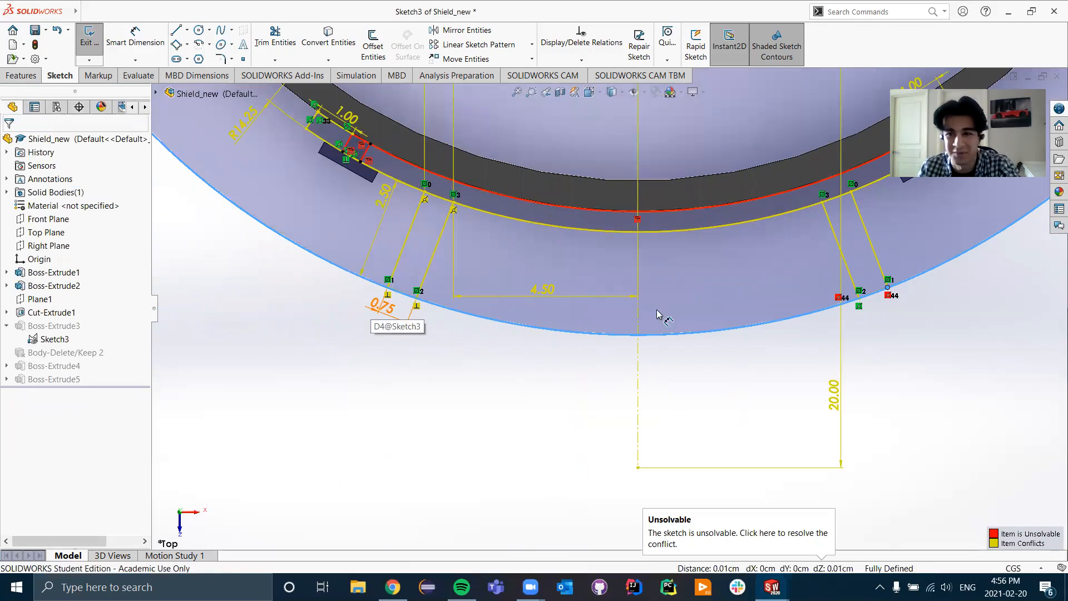
pyautogui.hotkey('ctrl', 'z')
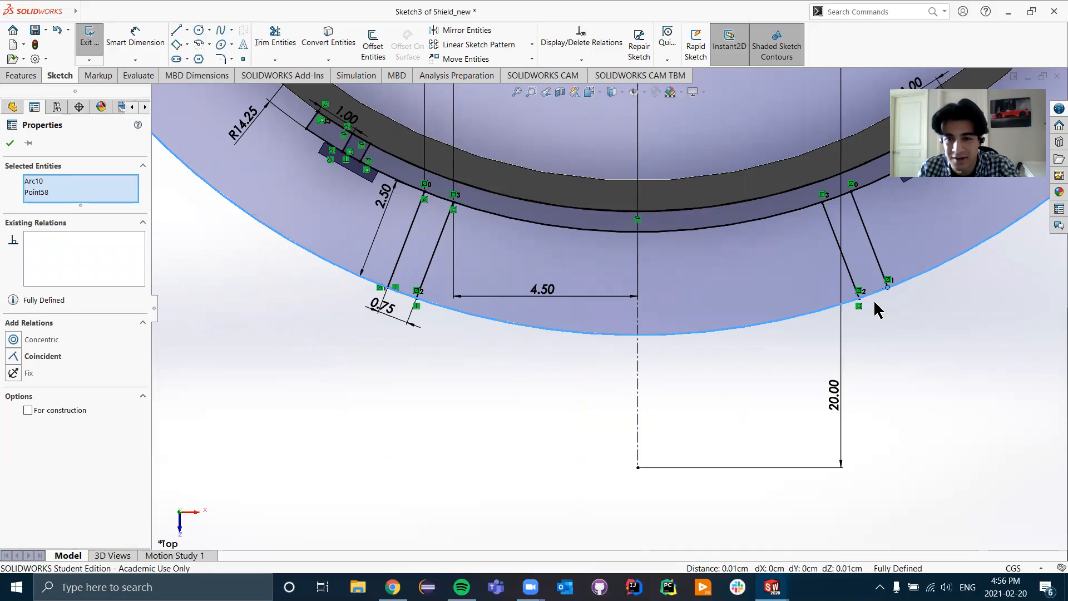
# - Delete the coincident relation tying the circle to the mirrored tab's inner end corner
pyautogui.scroll(-8, 874, 308)
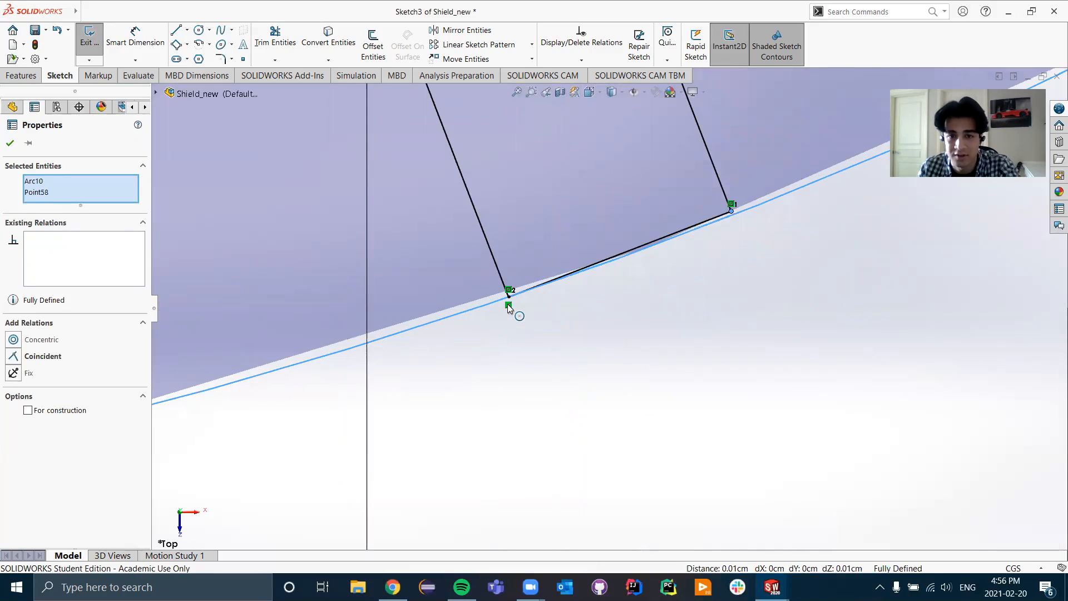
pyautogui.click(507, 306)
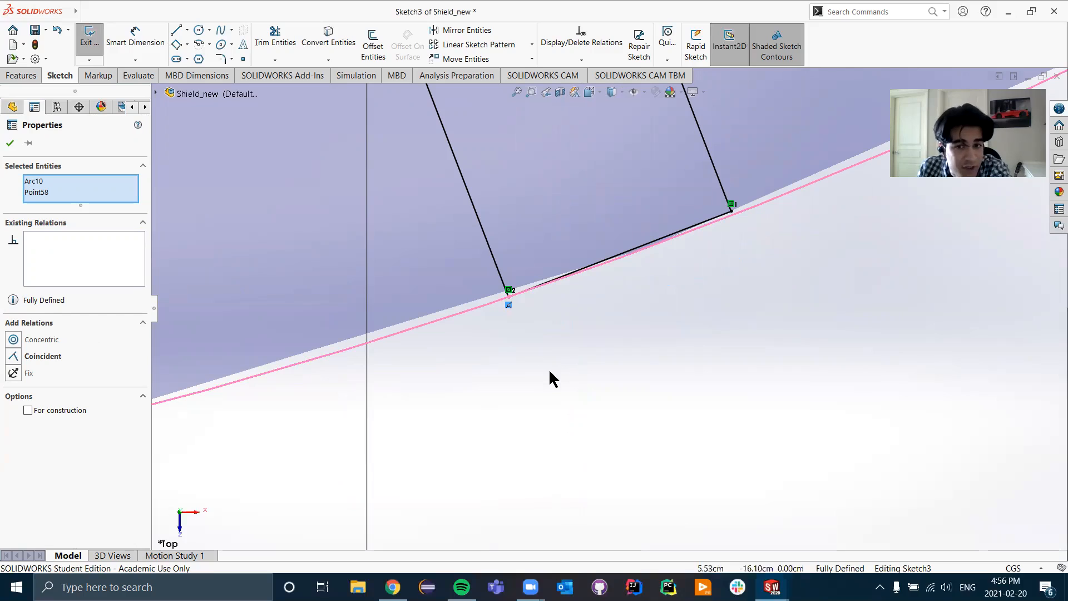
pyautogui.press('Delete')
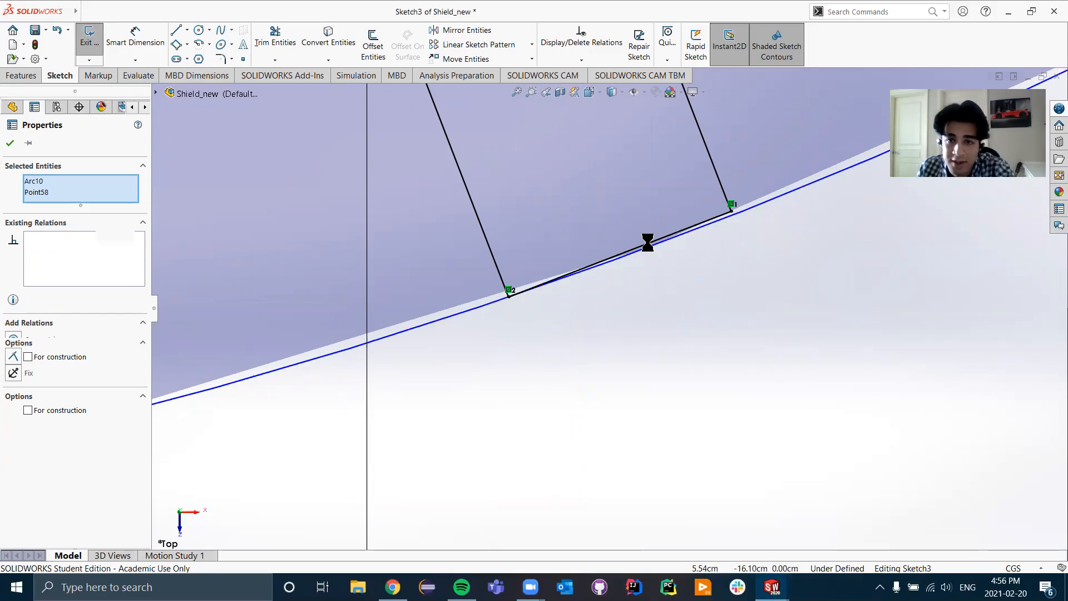
pyautogui.press('Escape')
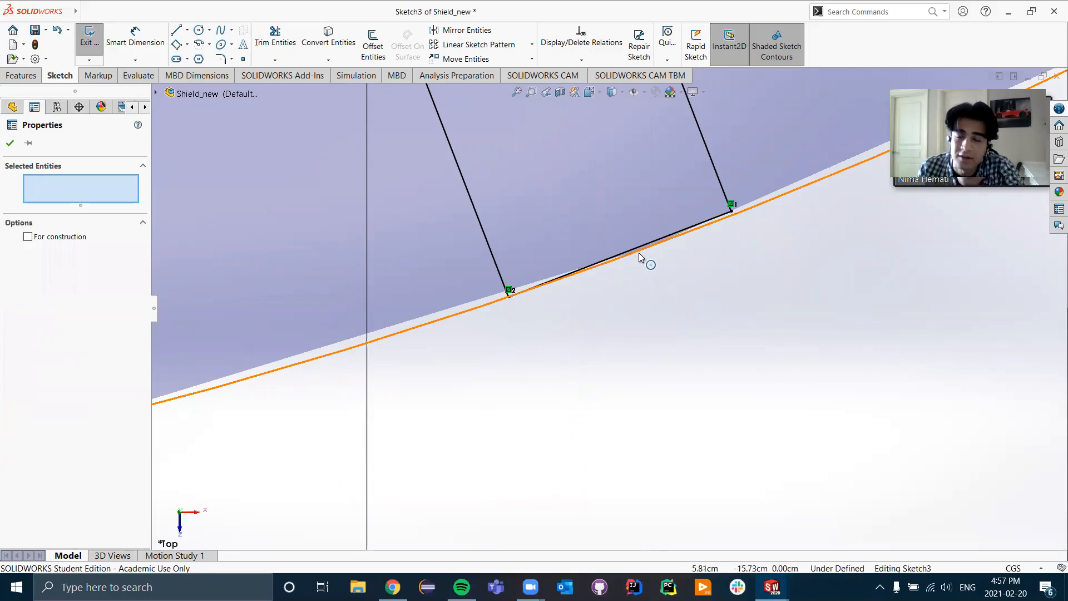
# - Make the circle tangent to the mirrored tab's short end line
pyautogui.click(618, 255)
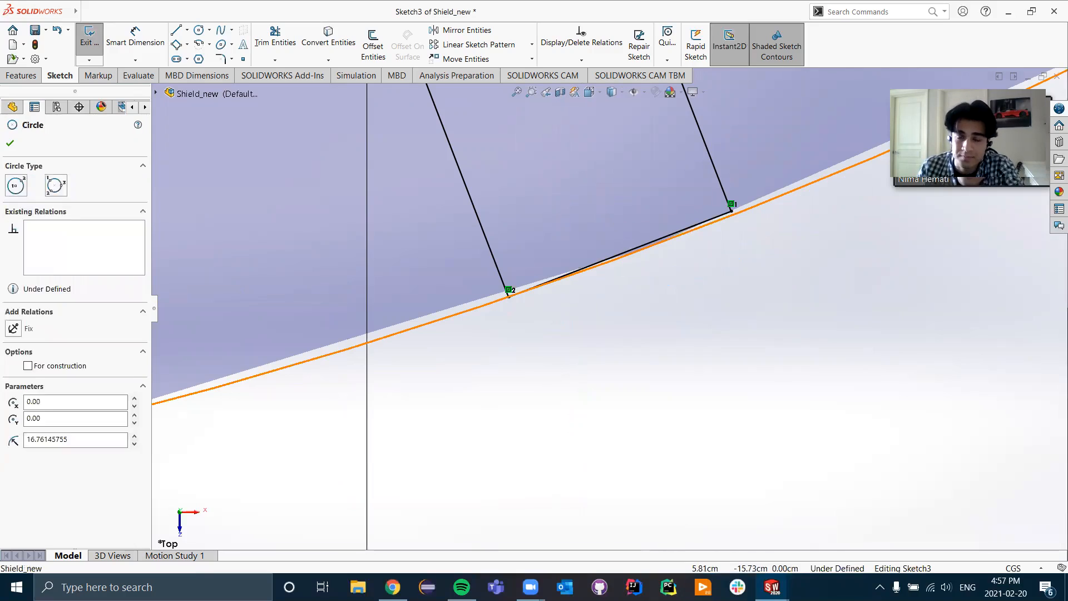
pyautogui.click(624, 253)
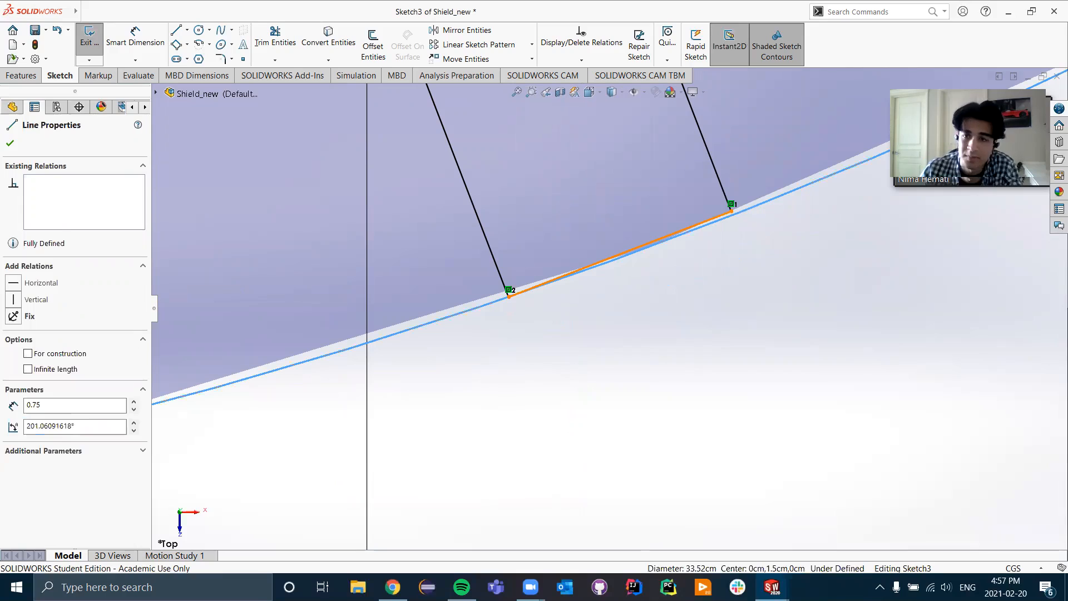
pyautogui.keyDown('ctrl'); pyautogui.click(617, 257); pyautogui.keyUp('ctrl')
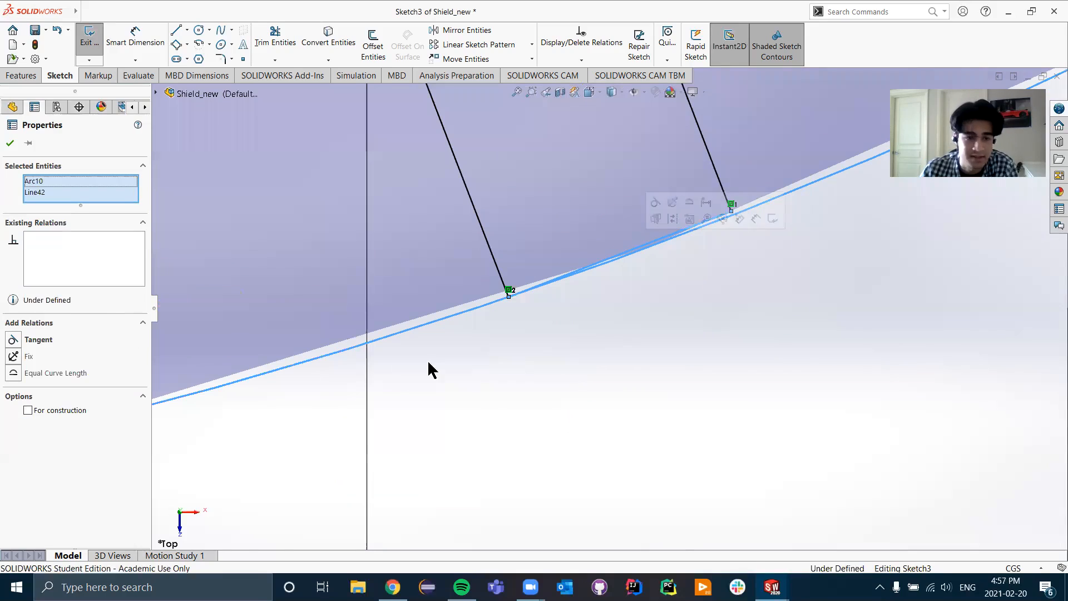
pyautogui.click(12, 340)
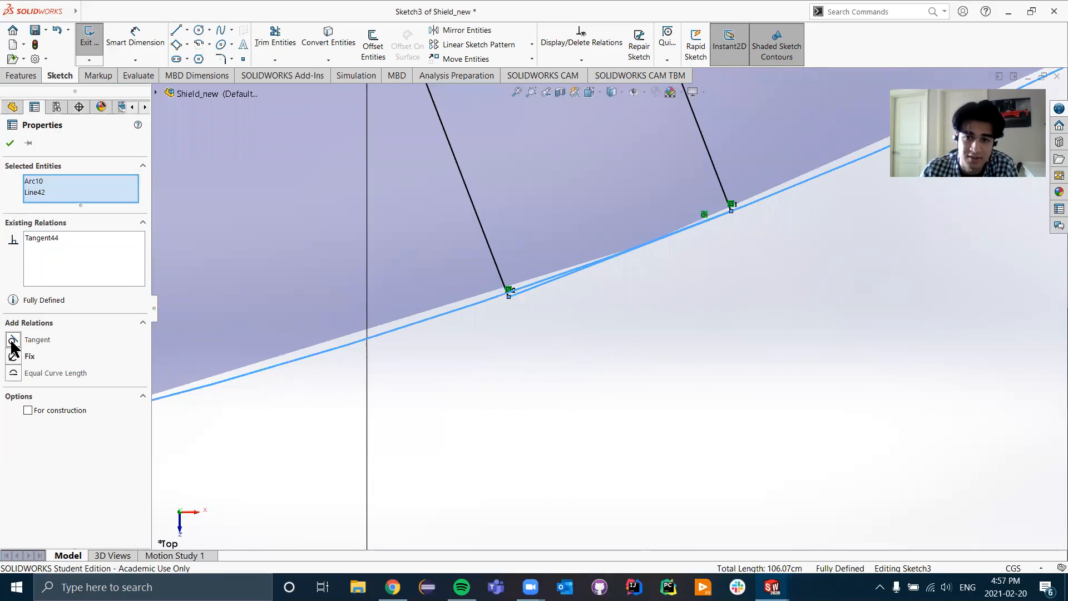
pyautogui.click(477, 405)
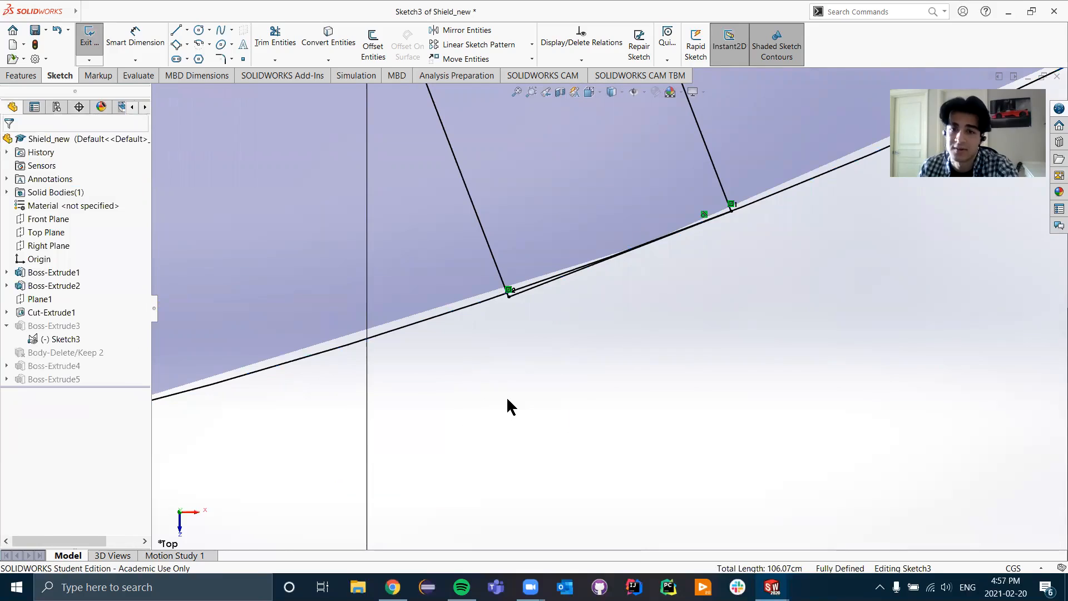
# - Trim the mirrored tab's lines where they extend past the circle at the inner end corner
pyautogui.click(280, 28)
pyautogui.moveTo(493, 309)
pyautogui.mouseDown()
pyautogui.moveTo(507, 291)
pyautogui.moveTo(521, 295)
pyautogui.mouseUp()
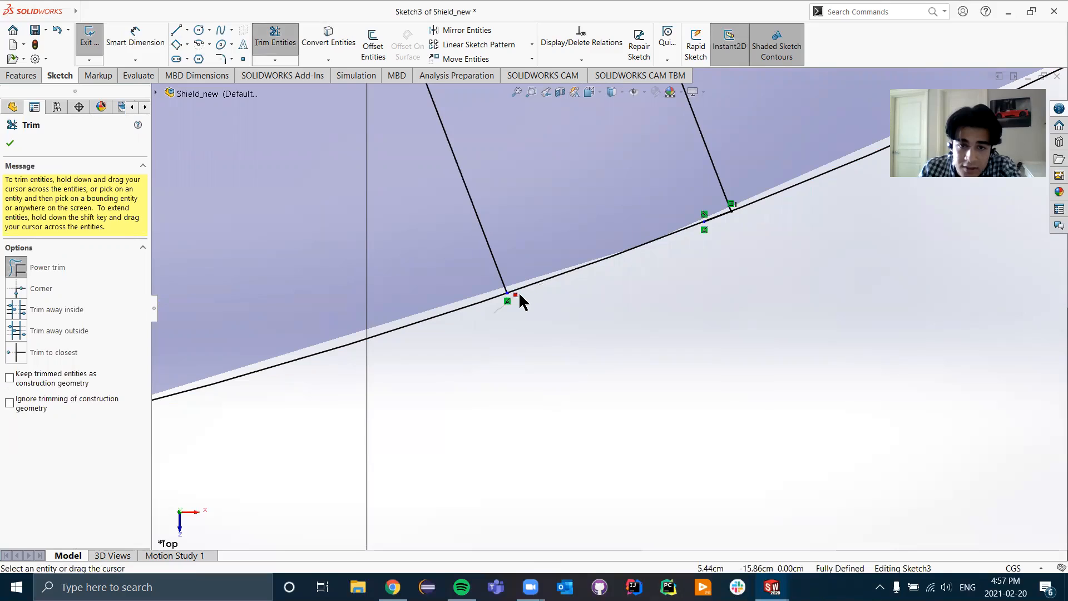
# - Try twice to power-trim the leftover end-line piece near the mirrored tab's outer corner, undoing each trim
pyautogui.scroll(-2, 719, 224)
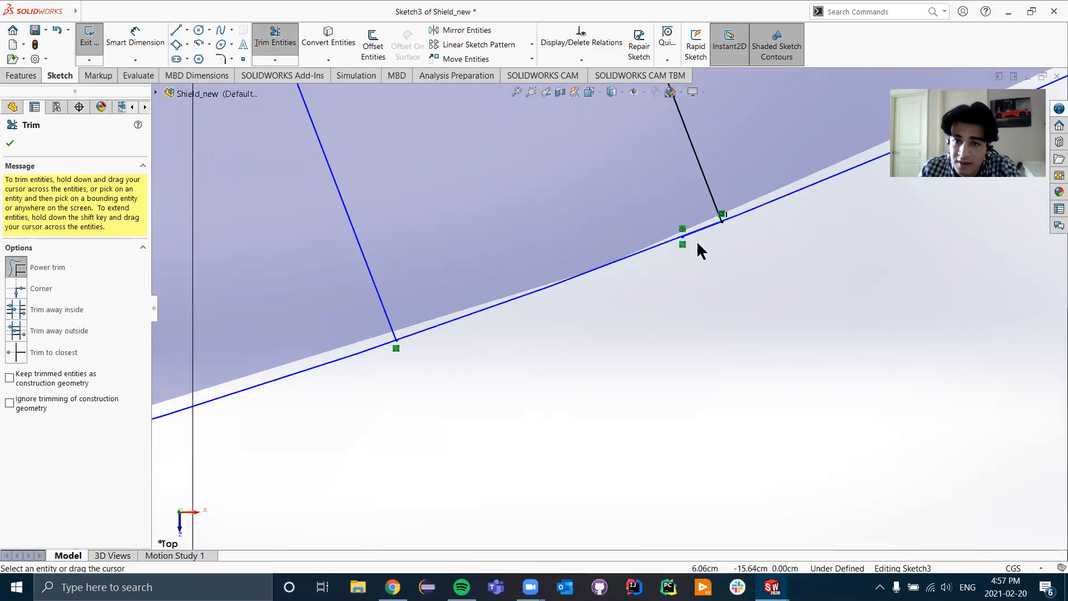
pyautogui.scroll(-5, 699, 250)
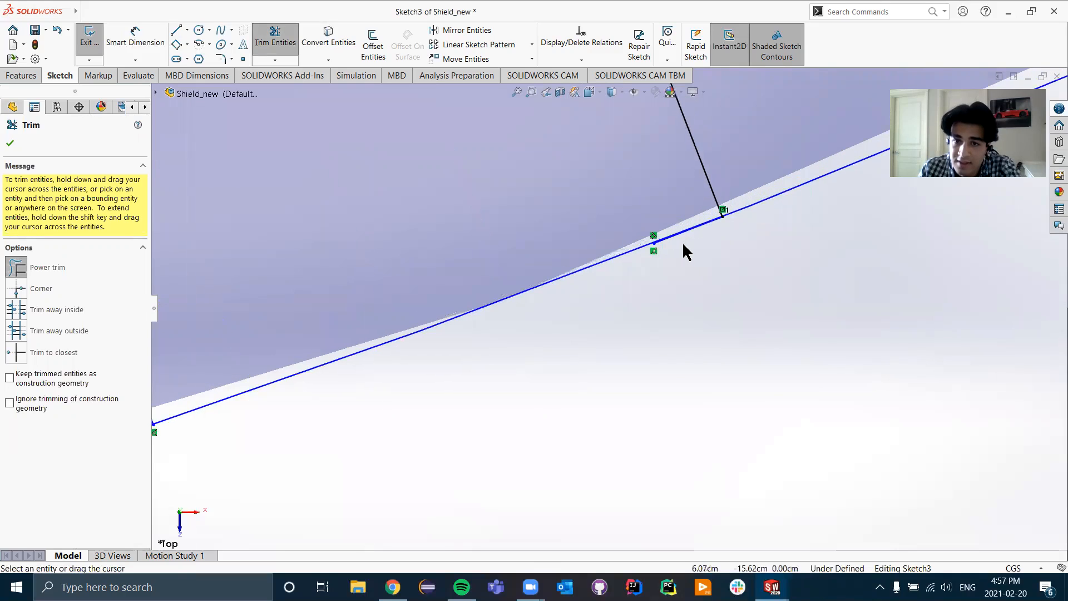
pyautogui.click(577, 267)
pyautogui.click(574, 267)
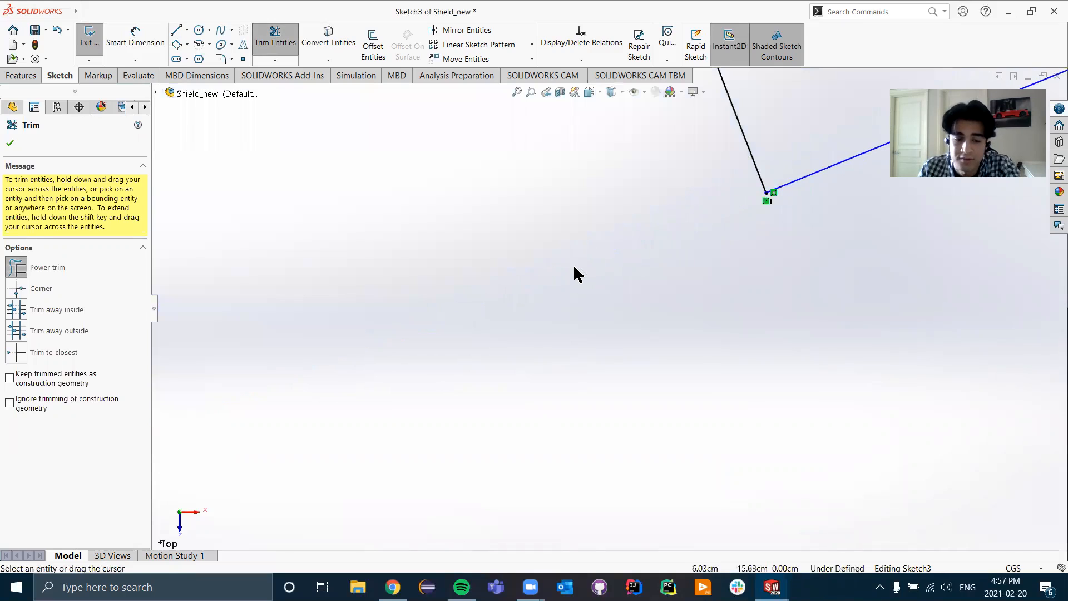
pyautogui.press('Escape')
pyautogui.hotkey('ctrl', 'z')
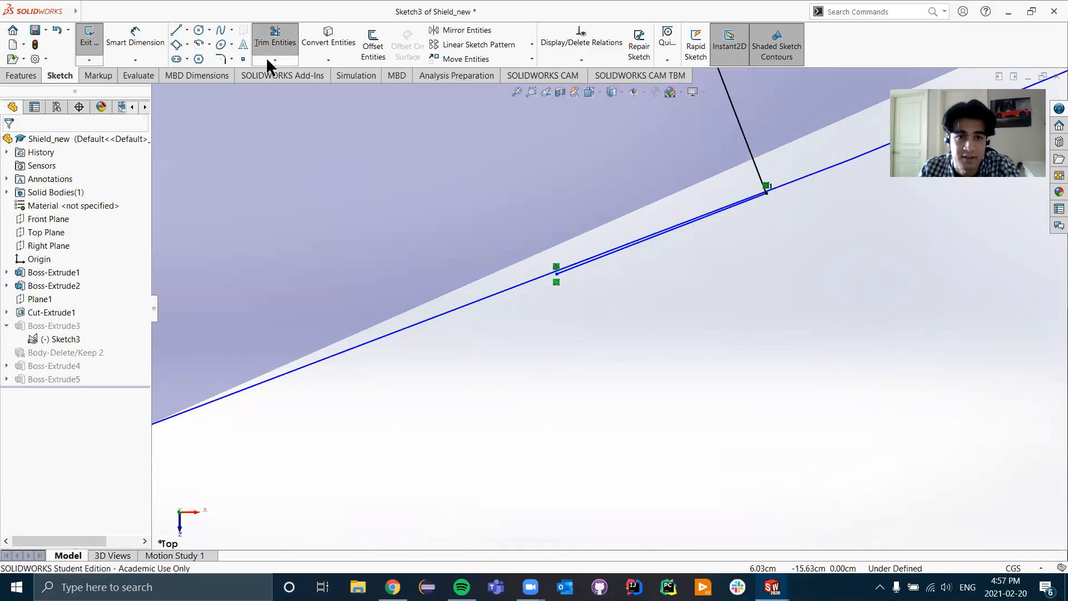
pyautogui.click(280, 45)
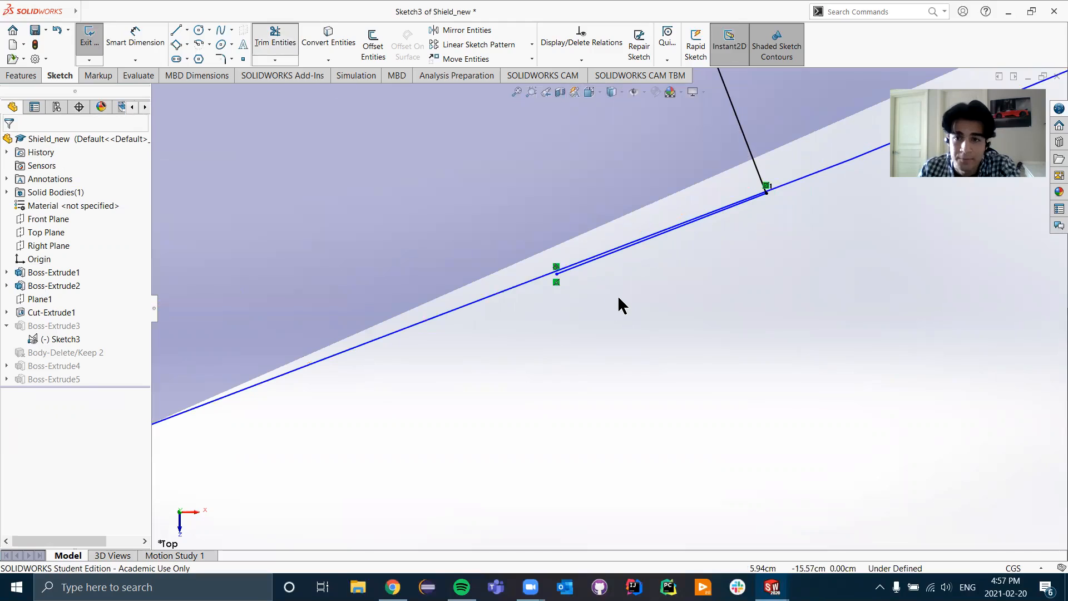
pyautogui.moveTo(570, 273); pyautogui.dragTo(562, 270)
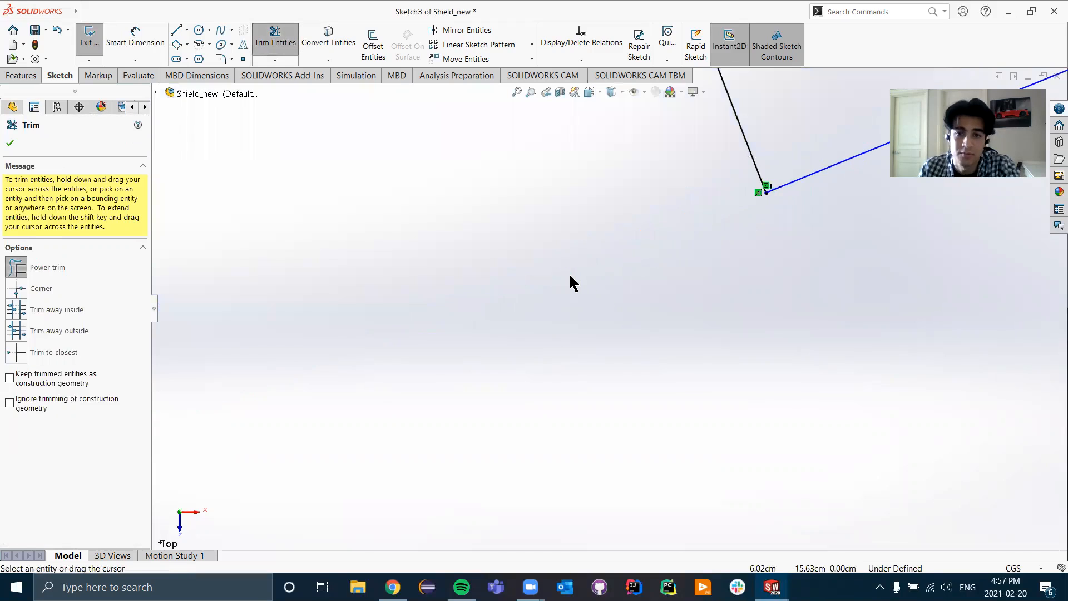
pyautogui.press('Escape')
pyautogui.hotkey('ctrl', 'z')
# - Try again to power-trim the short leftover end-line piece beside the circle on the mirrored tab, undoing both trims
pyautogui.click(261, 49)
pyautogui.scroll(1, 581, 283)
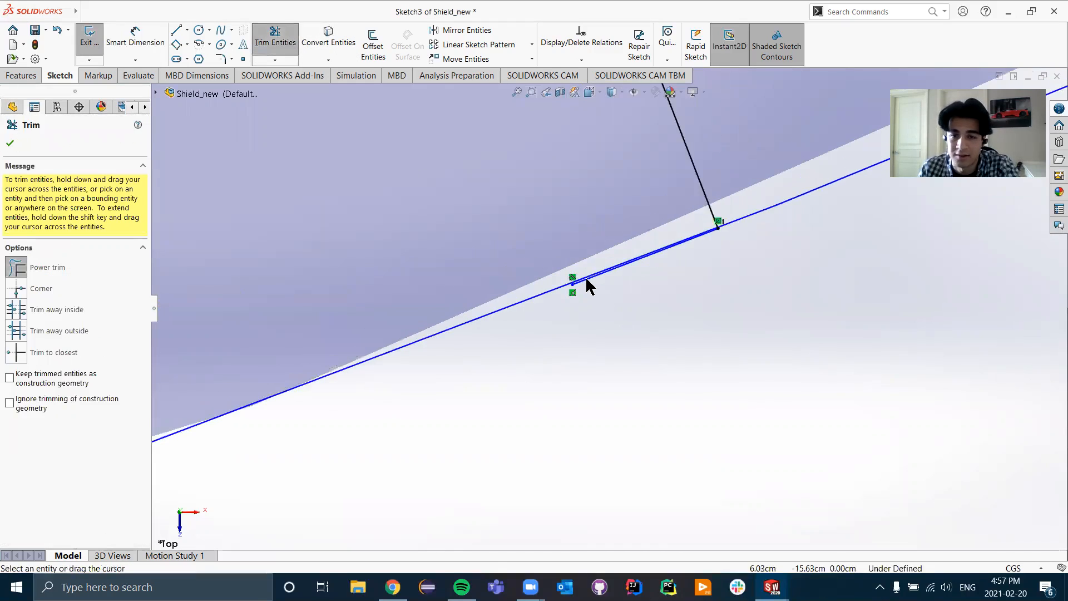
pyautogui.scroll(-4, 589, 286)
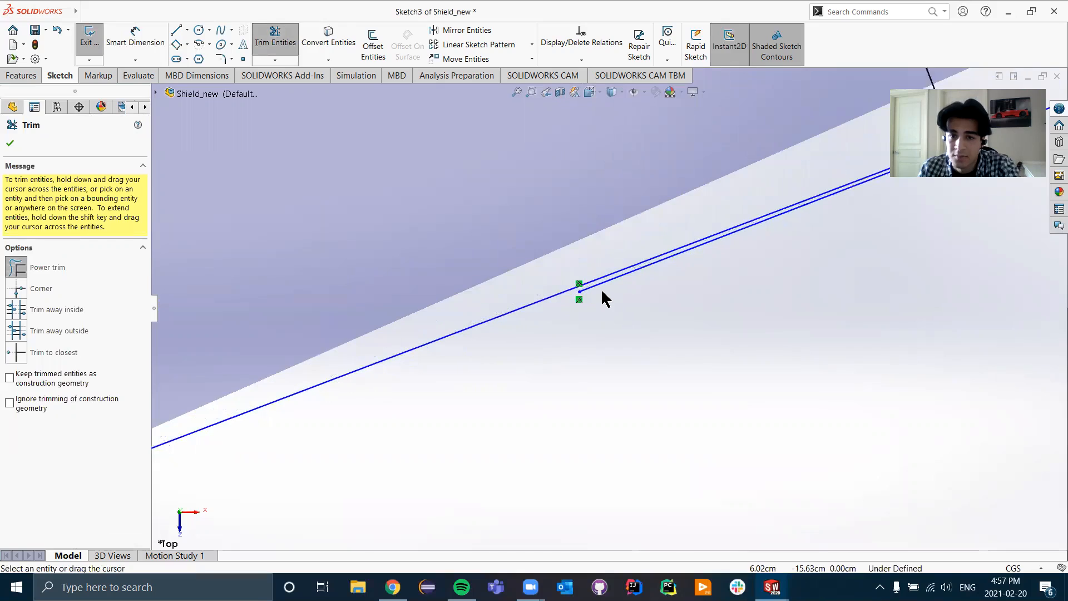
pyautogui.moveTo(579, 298); pyautogui.dragTo(577, 287)
pyautogui.hotkey('ctrl', 'z')
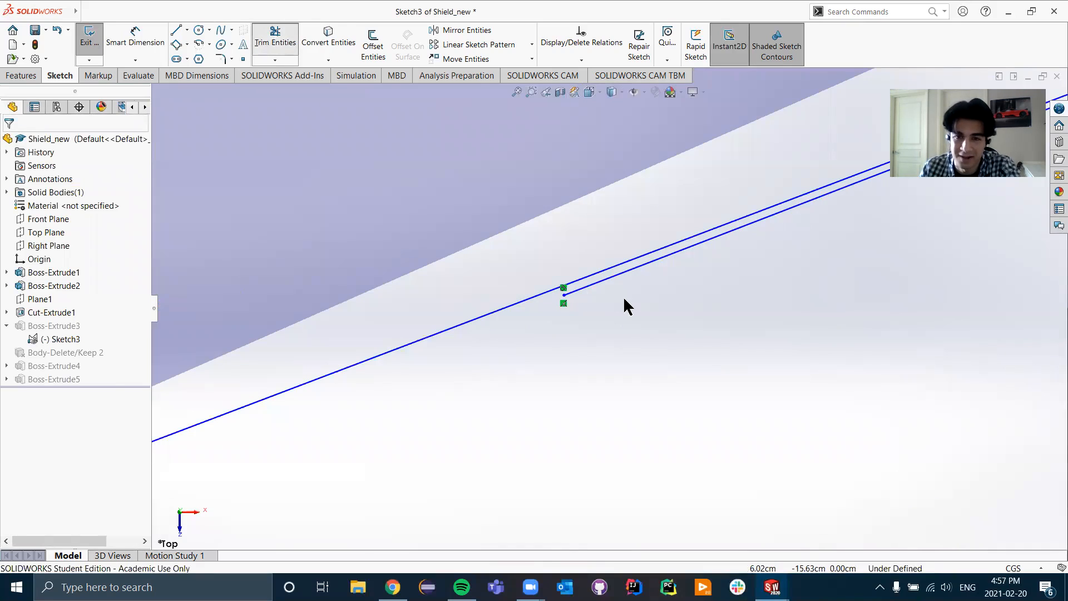
pyautogui.scroll(-4, 590, 301)
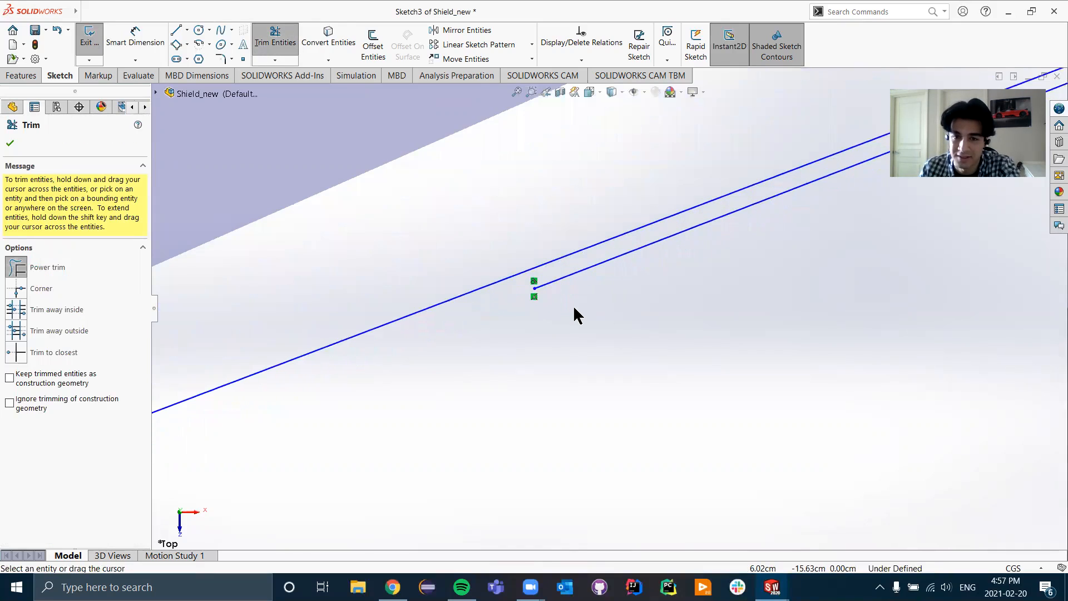
pyautogui.scroll(-2, 568, 299)
pyautogui.moveTo(553, 279); pyautogui.dragTo(551, 276)
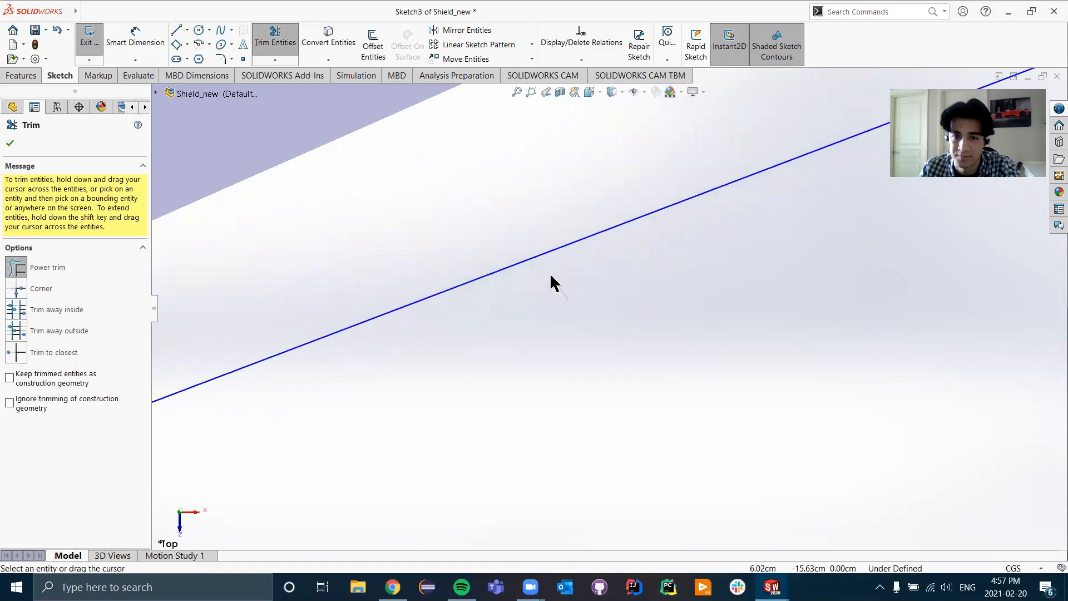
pyautogui.hotkey('ctrl', 'z')
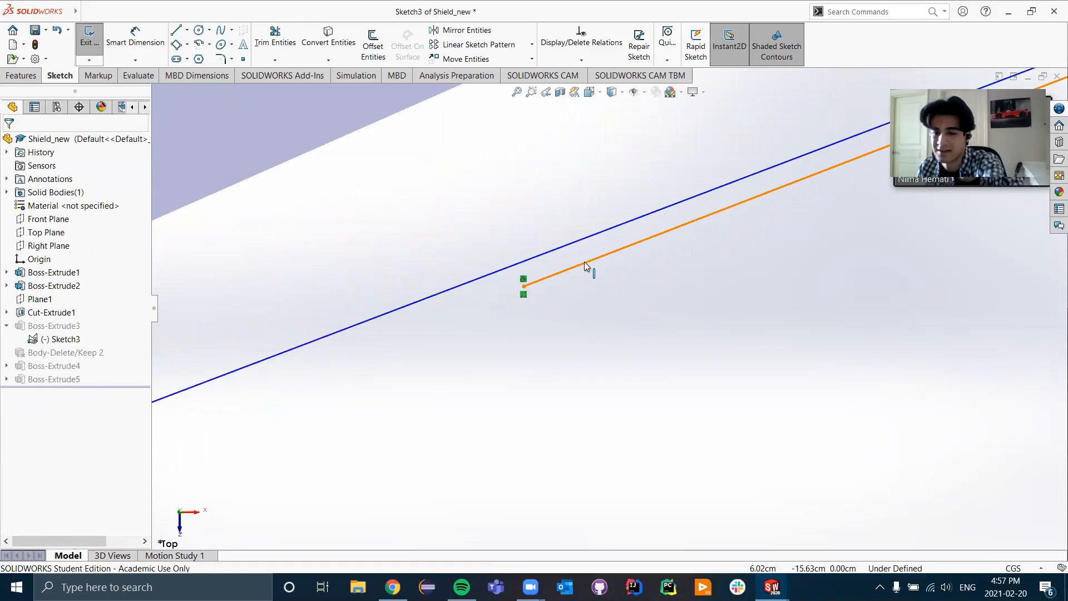
# - Delete the leftover end-line segment beside the circle on the mirrored tab
pyautogui.click(580, 268)
pyautogui.press('Delete')
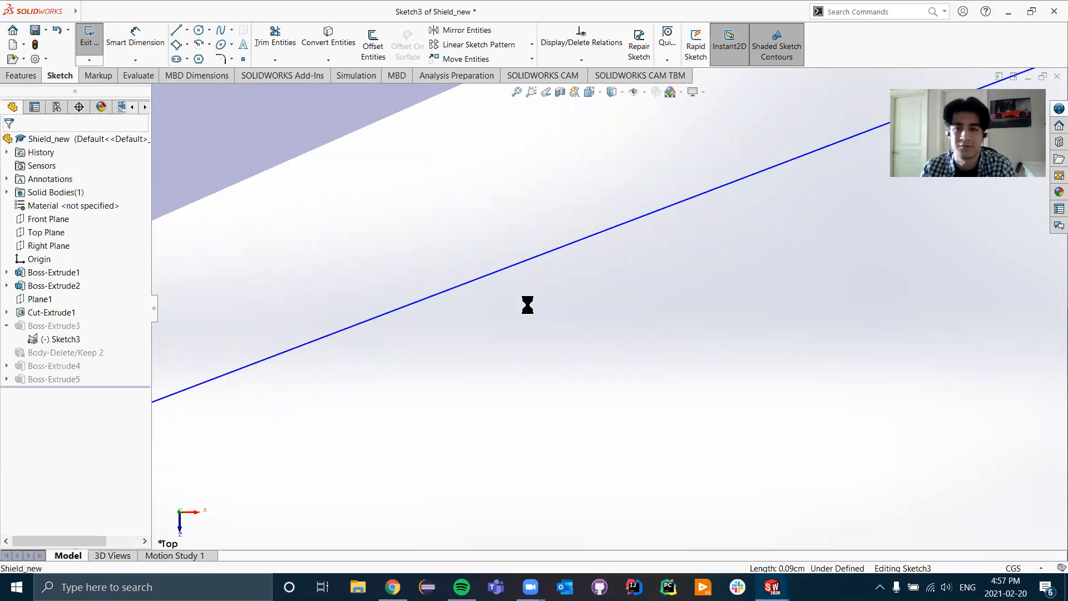
# - Make the circle tangent to the short end line of the original slanted tab, the one with the 0.75 dimension
pyautogui.scroll(3, 528, 297)
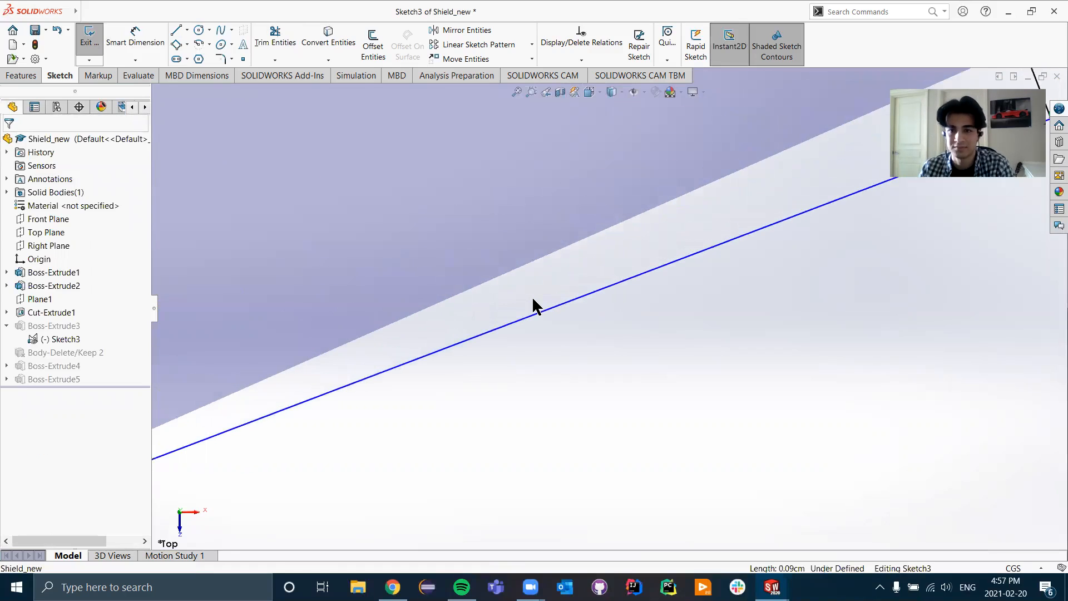
pyautogui.scroll(4, 531, 301)
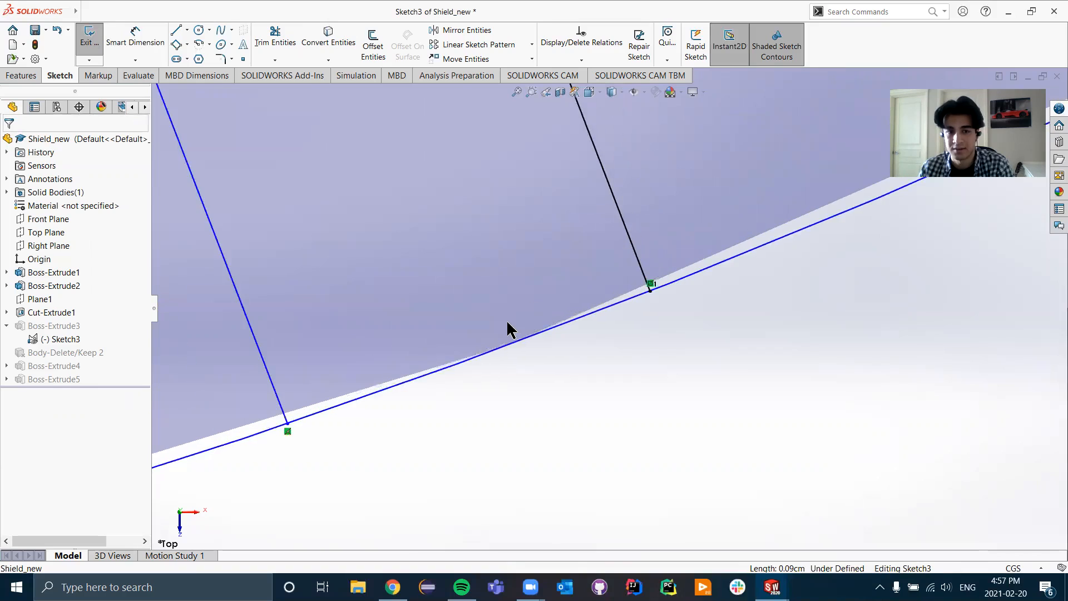
pyautogui.scroll(3, 592, 337)
pyautogui.scroll(3, 719, 291)
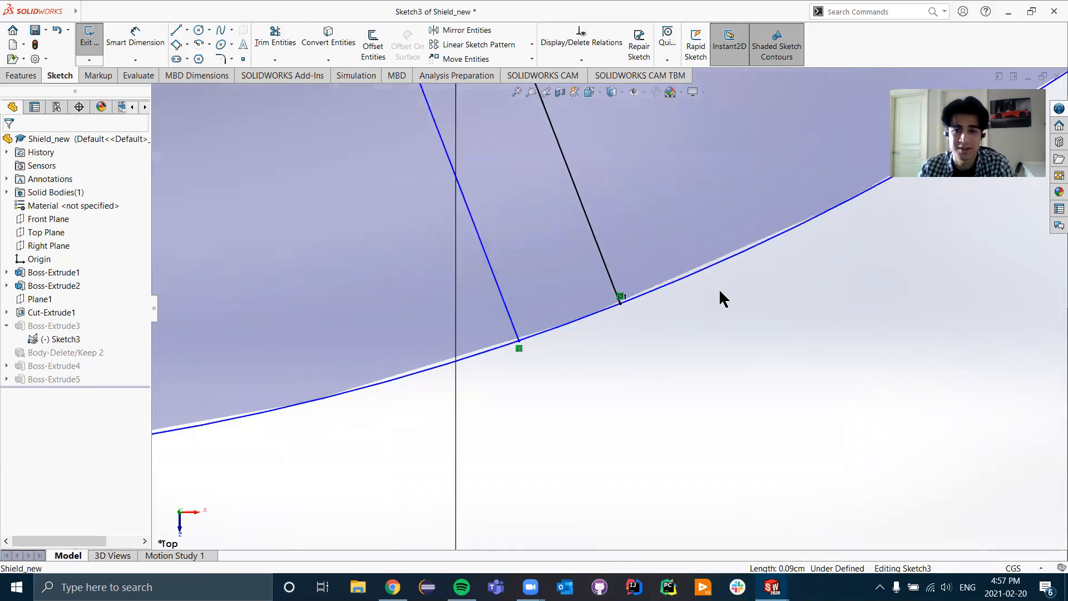
pyautogui.scroll(5, 717, 298)
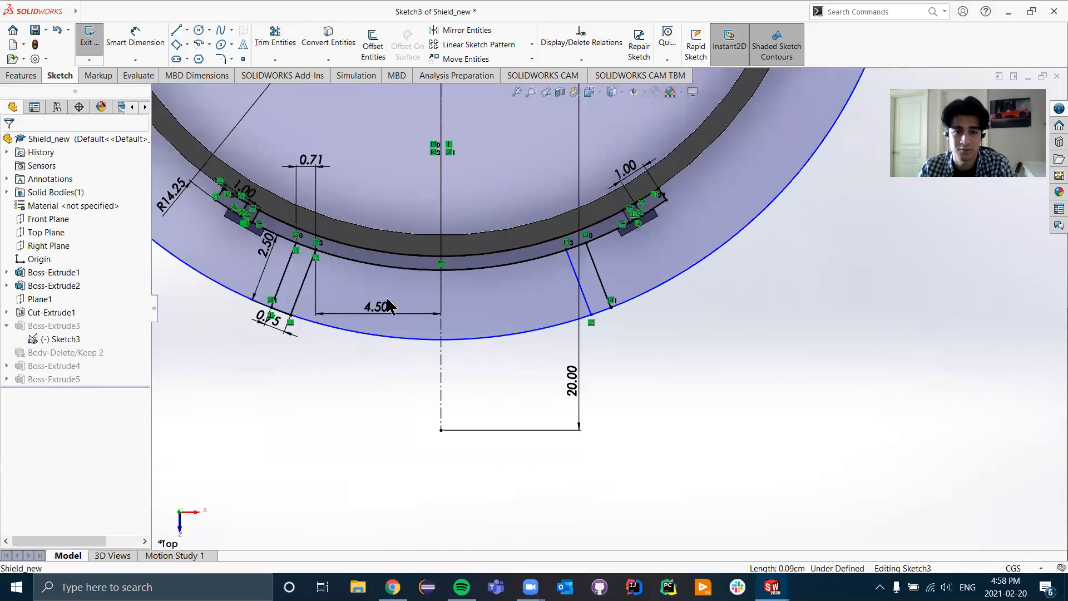
pyautogui.scroll(-8, 345, 321)
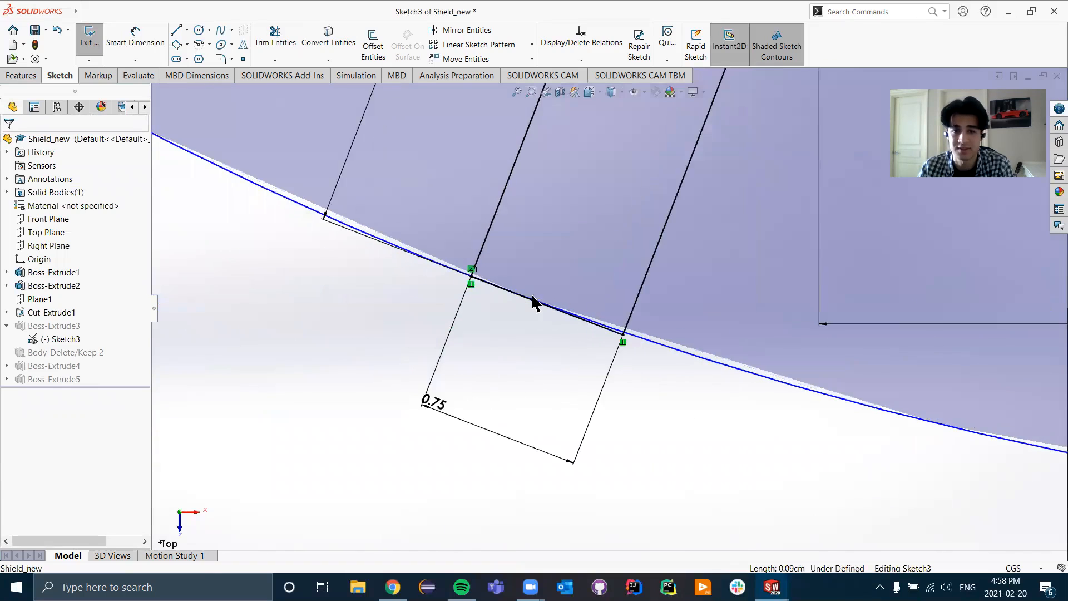
pyautogui.scroll(-3, 628, 331)
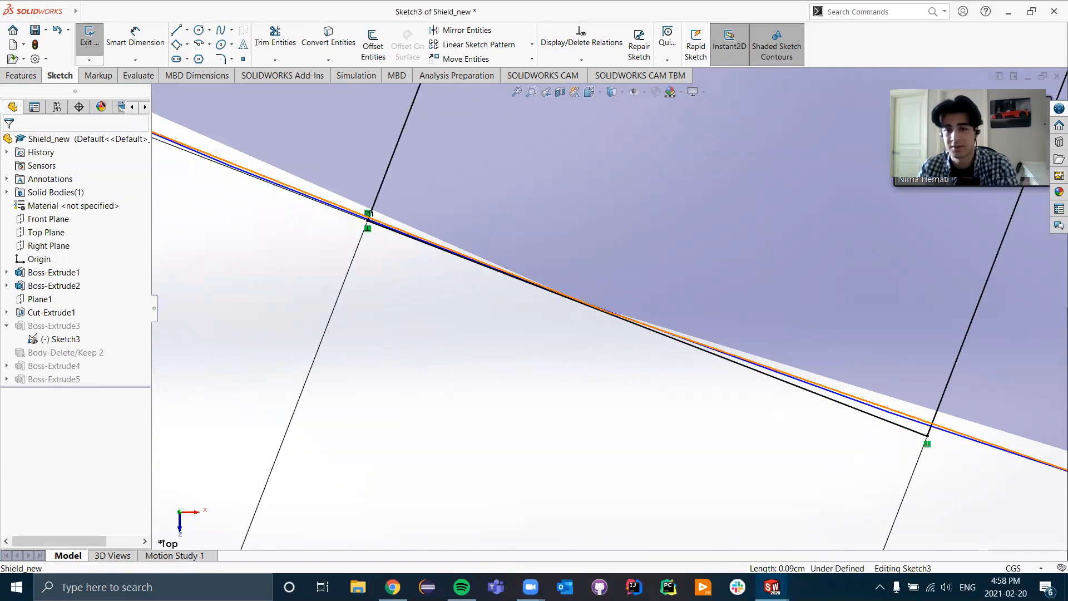
pyautogui.click(614, 328)
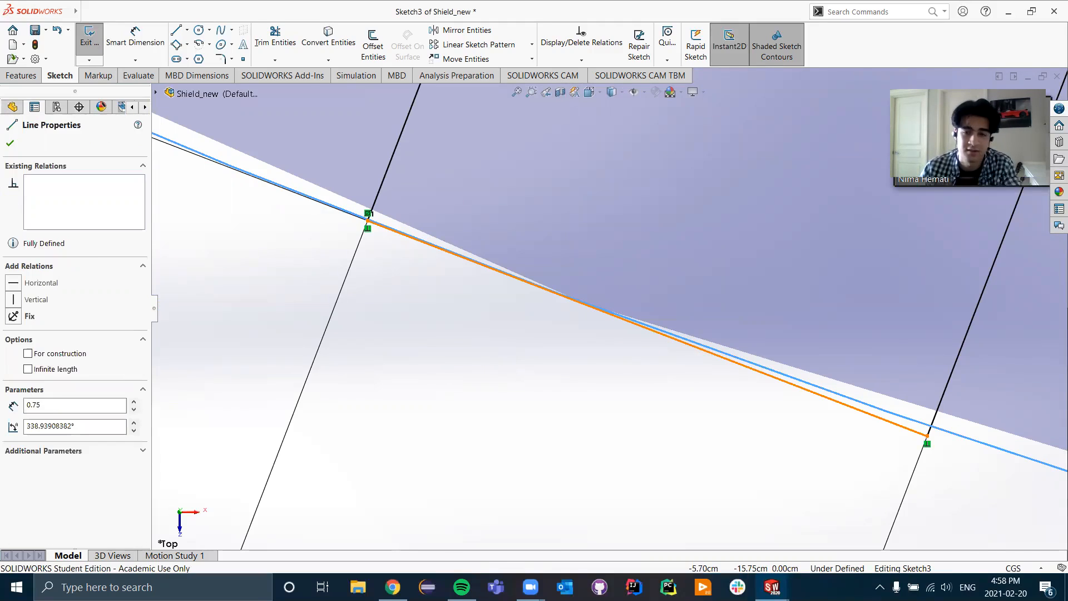
pyautogui.keyDown('ctrl'); pyautogui.click(688, 344); pyautogui.keyUp('ctrl')
pyautogui.click(16, 341)
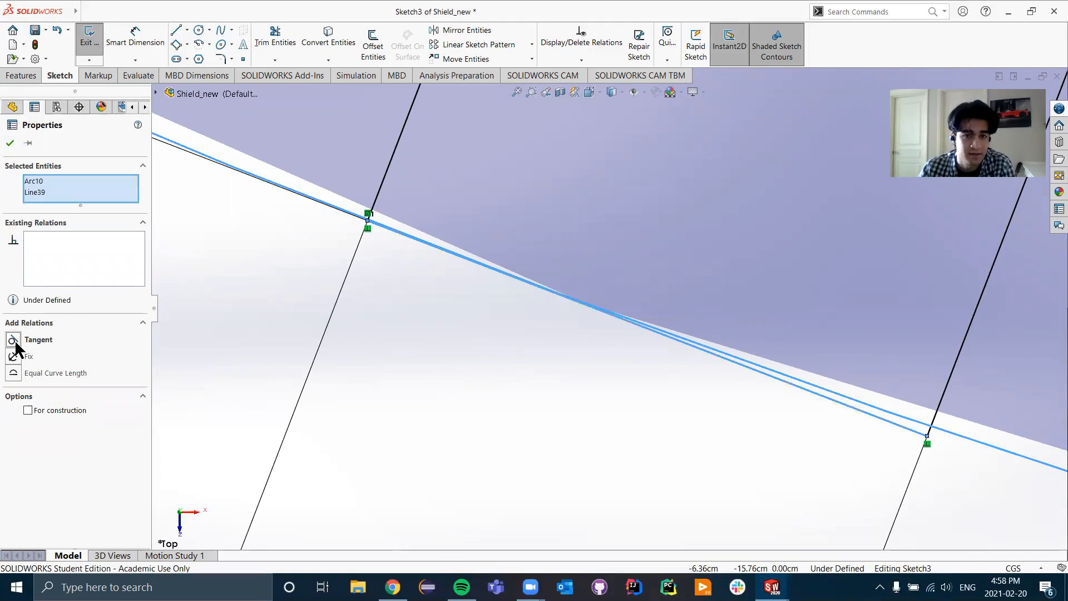
pyautogui.click(387, 260)
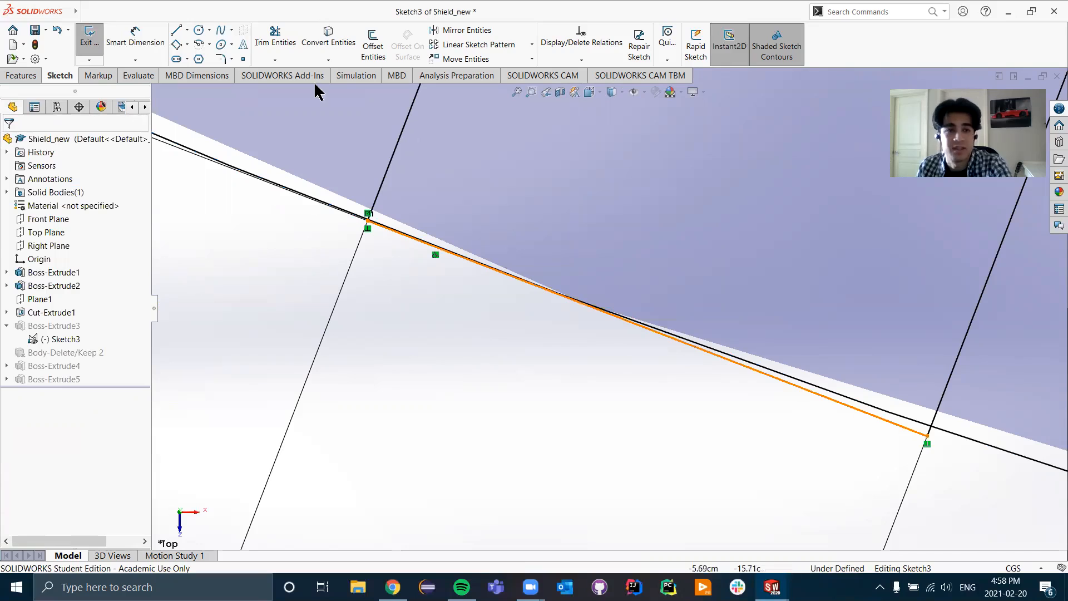
# - Trim the original tab's lines past the circle at the inner end corner and delete the leftover end-line piece
pyautogui.click(275, 36)
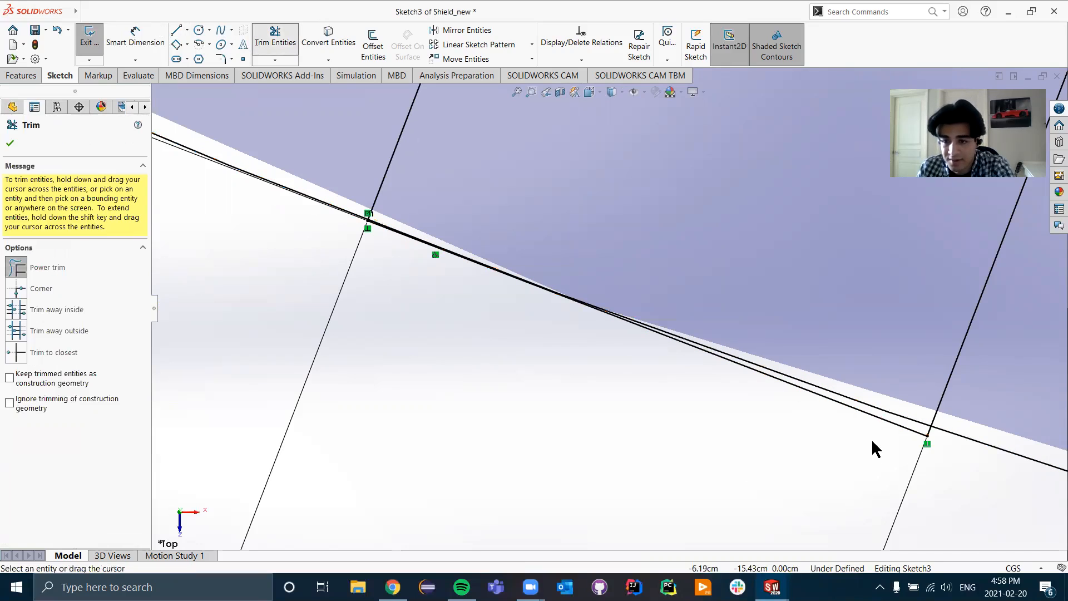
pyautogui.moveTo(915, 440)
pyautogui.mouseDown()
pyautogui.moveTo(932, 436)
pyautogui.moveTo(866, 445)
pyautogui.mouseUp()
pyautogui.press('Escape')
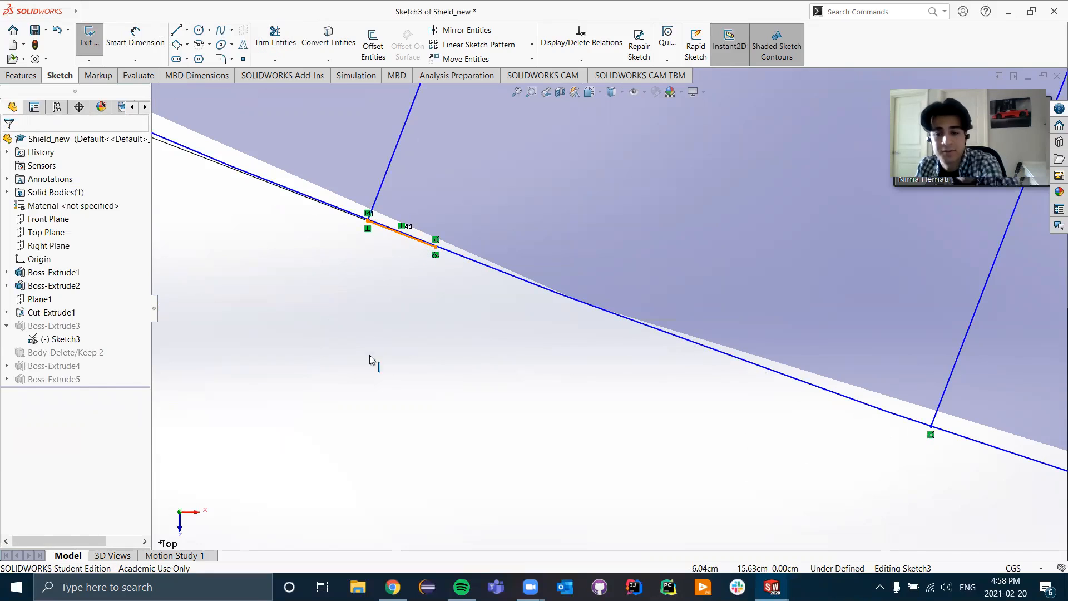
pyautogui.press('Delete')
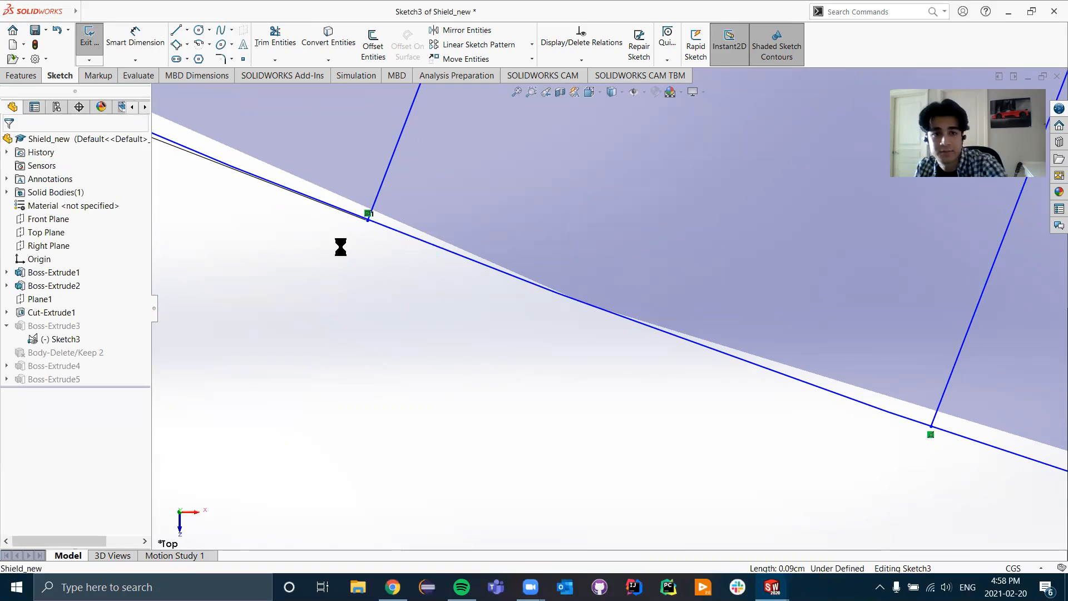
# - Try a coincident relation between the circle and the endpoint at the original tab's outer corner, then undo it
pyautogui.scroll(2, 434, 239)
pyautogui.scroll(-4, 500, 253)
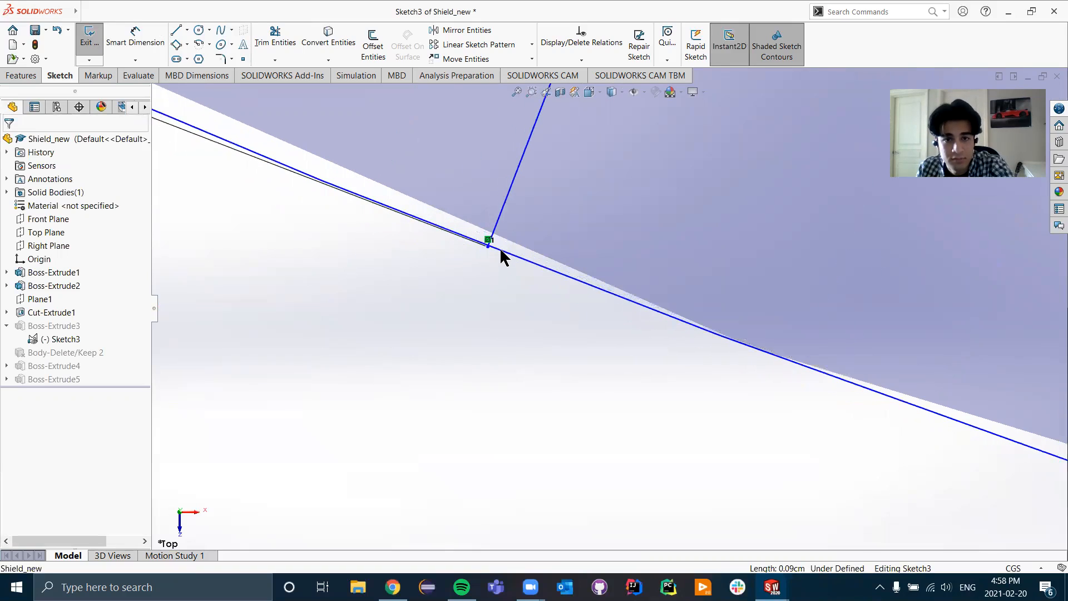
pyautogui.scroll(-5, 502, 248)
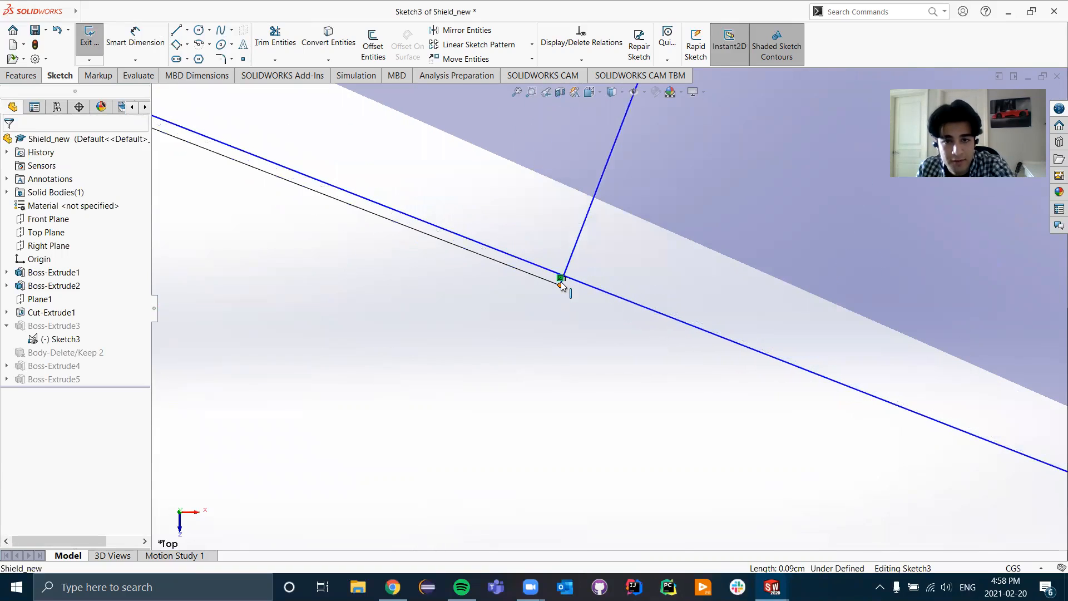
pyautogui.scroll(-6, 608, 306)
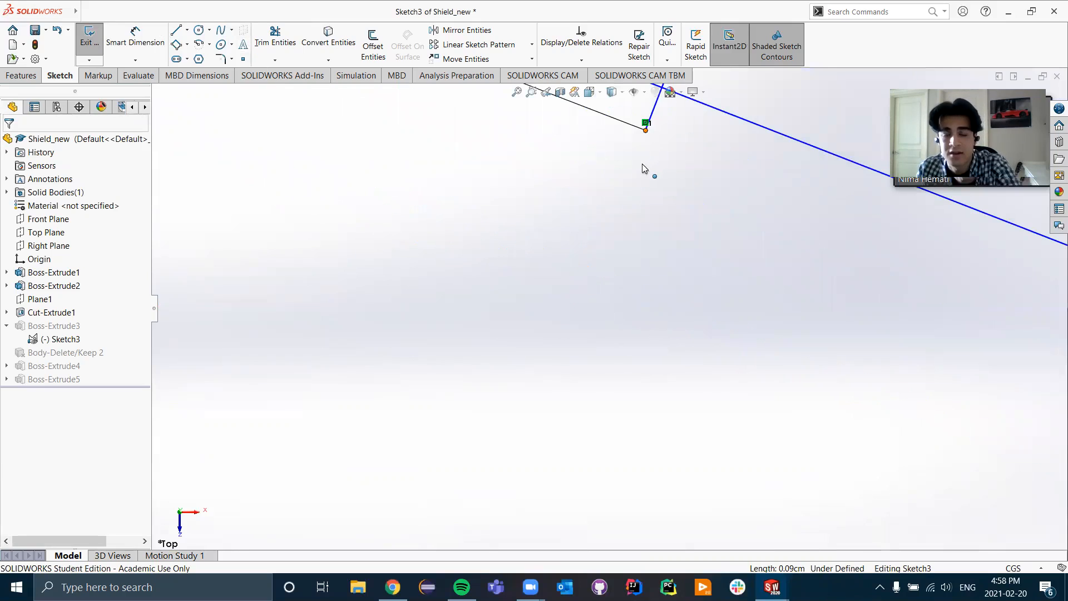
pyautogui.click(610, 185)
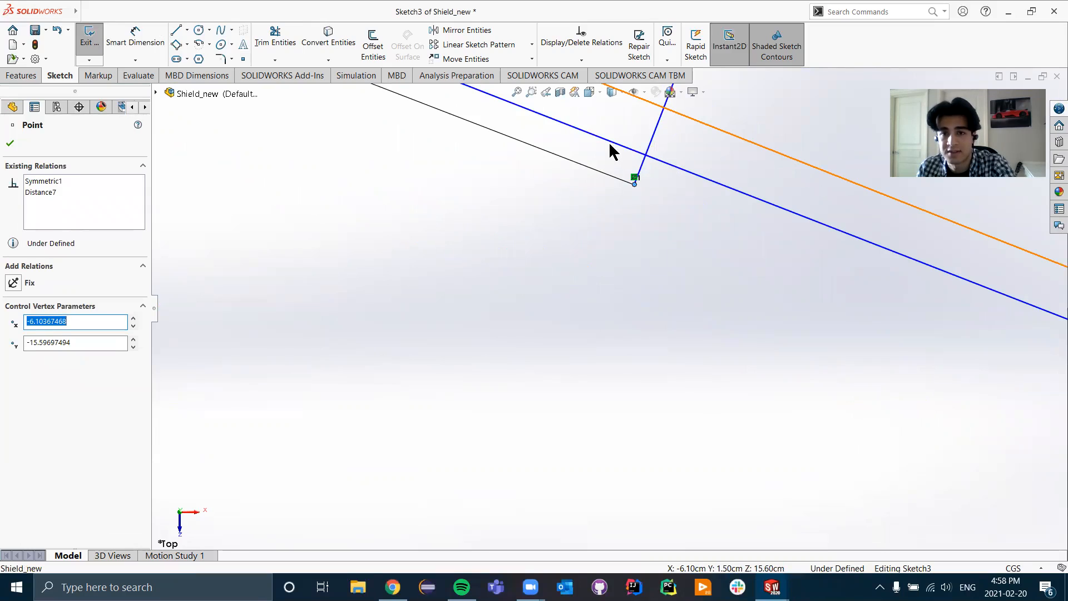
pyautogui.moveTo(635, 183); pyautogui.dragTo(632, 274, button='middle')
pyautogui.moveTo(632, 275); pyautogui.dragTo(633, 278)
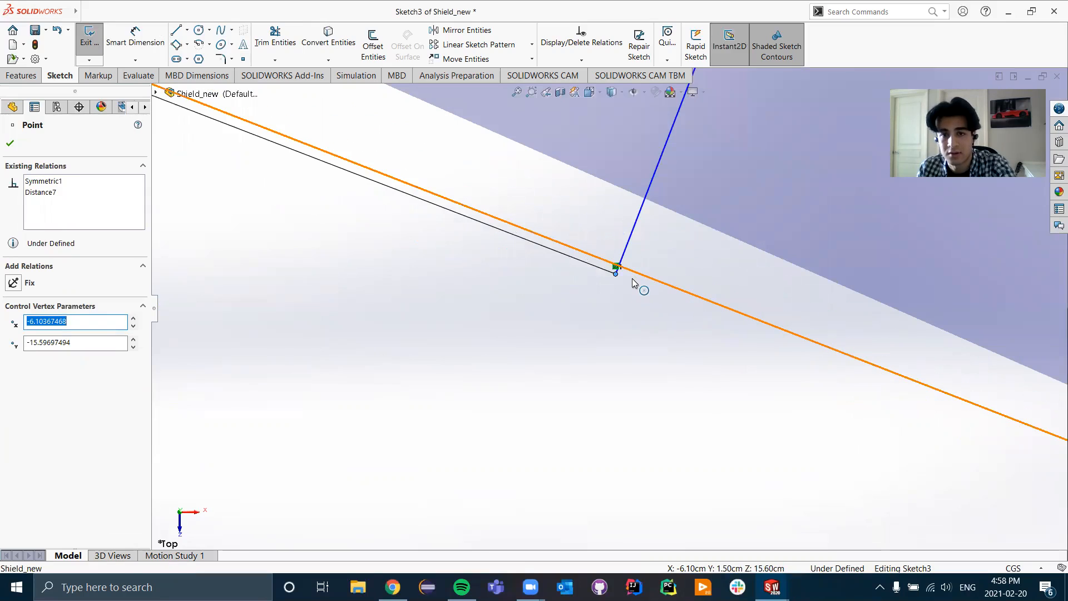
pyautogui.click(632, 278)
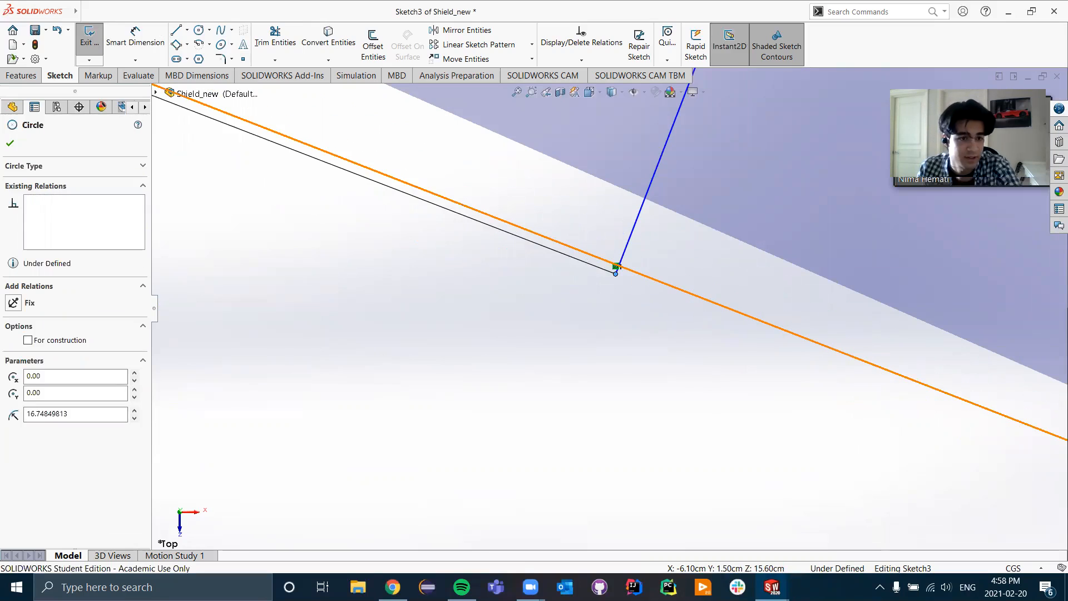
pyautogui.keyDown('ctrl'); pyautogui.click(615, 273); pyautogui.keyUp('ctrl')
pyautogui.click(14, 359)
pyautogui.click(432, 383)
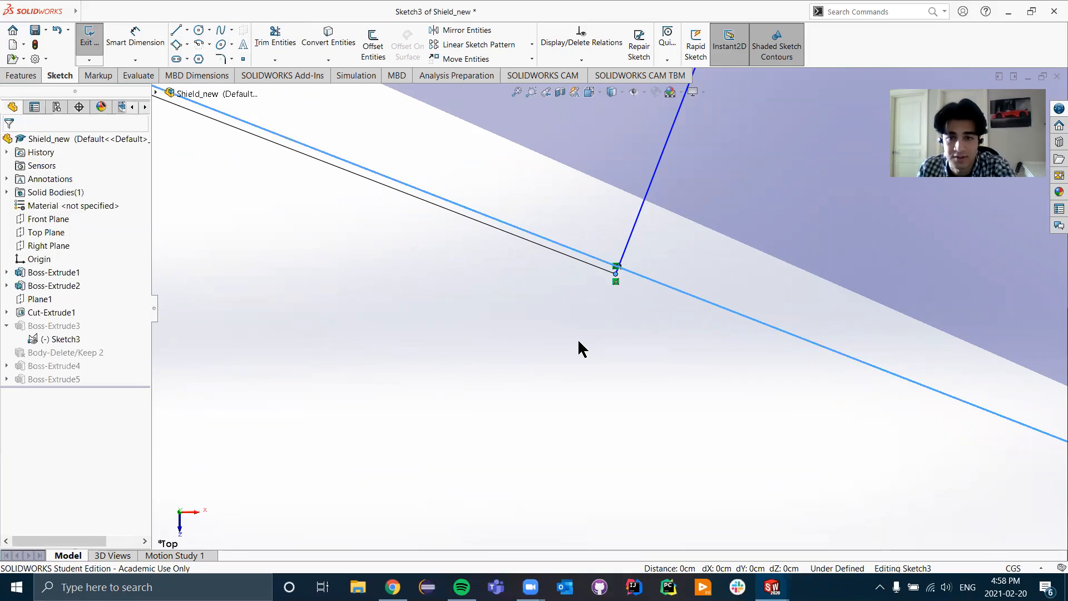
pyautogui.hotkey('ctrl', 'z')
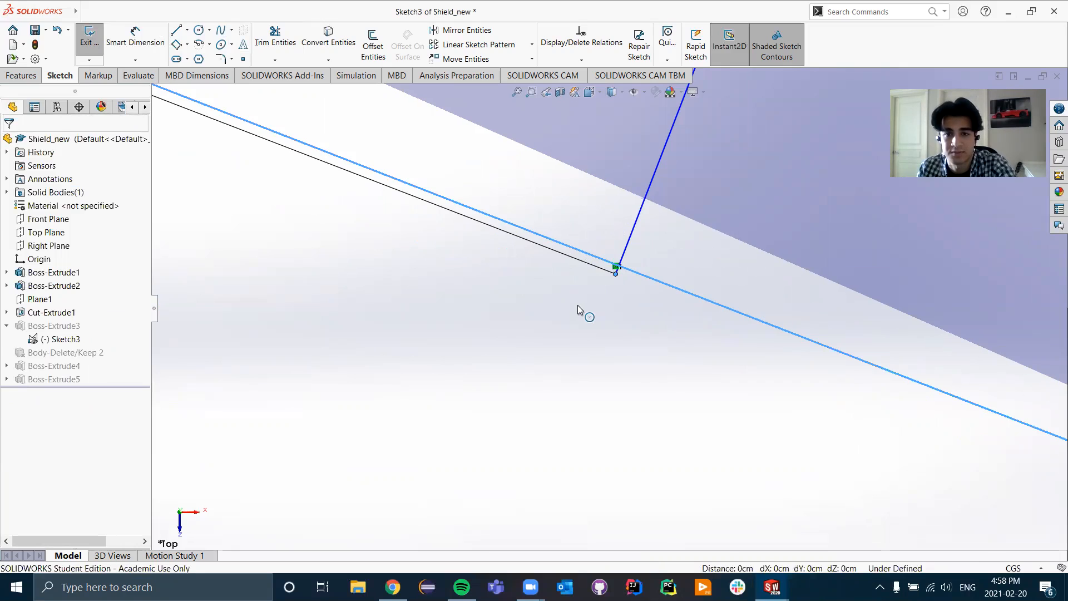
# - Try to power-trim the stub of the original tab's outer side line past the circle, then undo the trim
pyautogui.scroll(10, 562, 290)
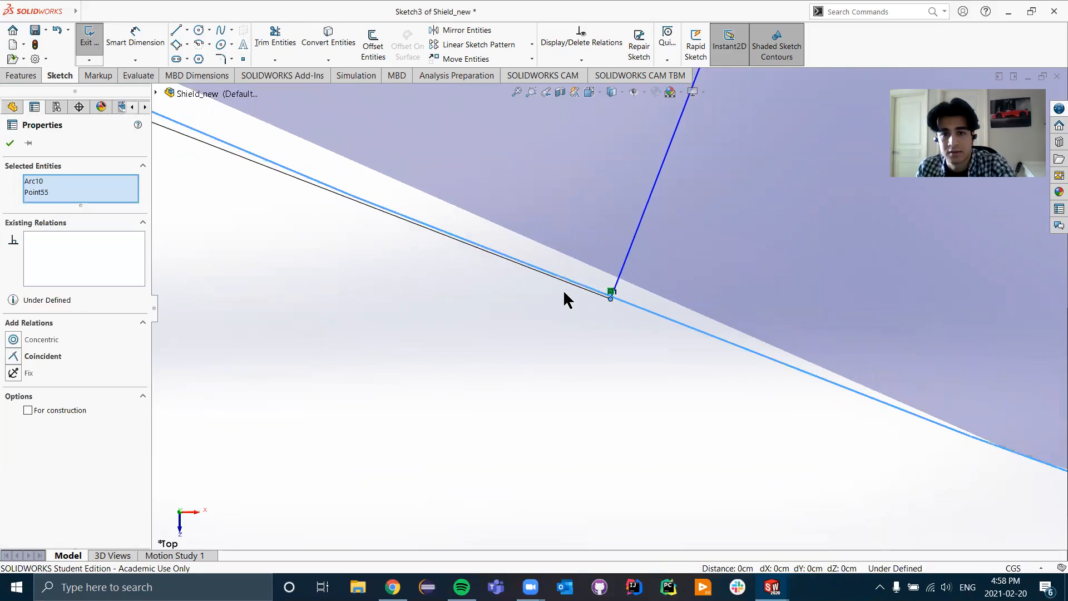
pyautogui.scroll(1, 562, 291)
pyautogui.scroll(-5, 644, 308)
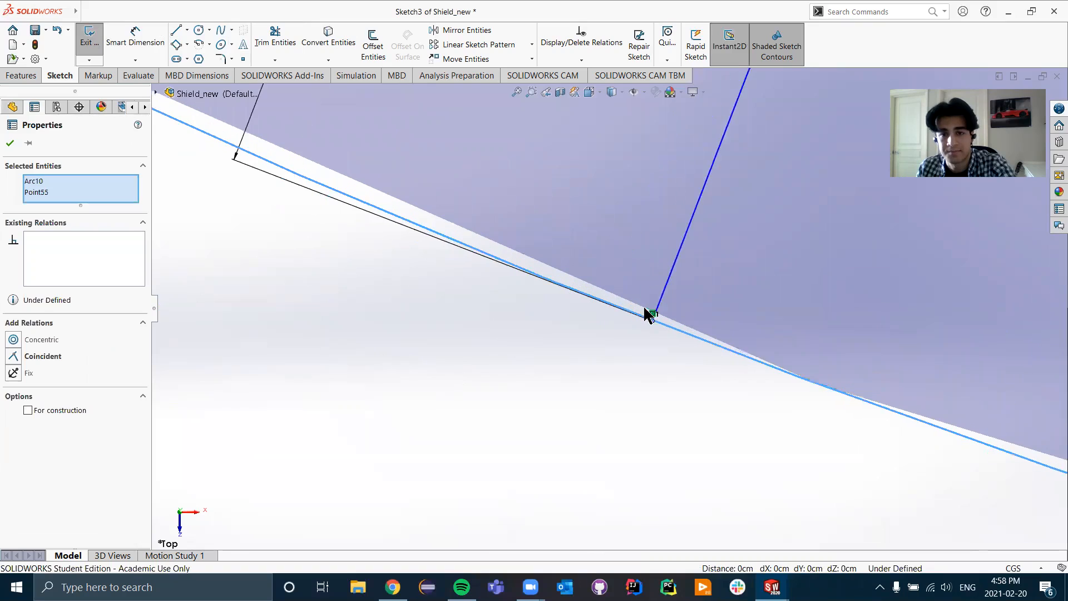
pyautogui.scroll(-10, 661, 339)
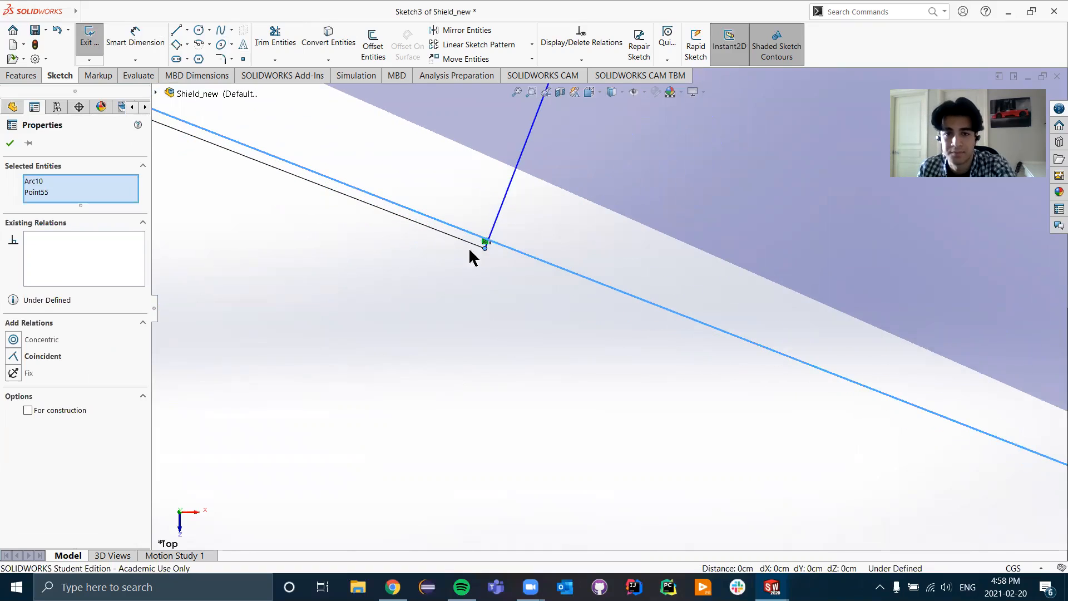
pyautogui.click(588, 279)
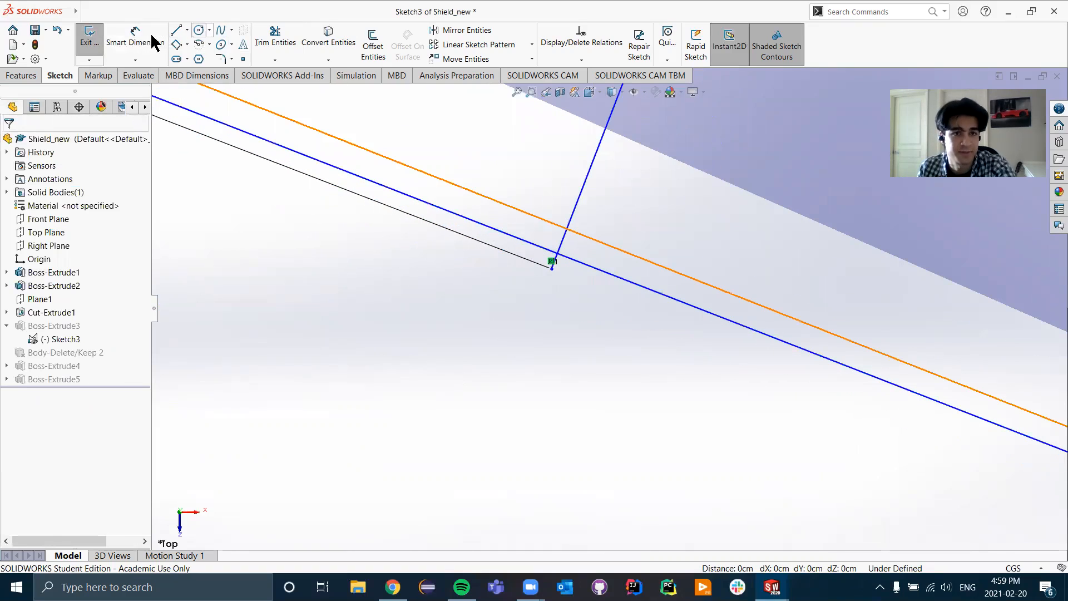
pyautogui.click(277, 36)
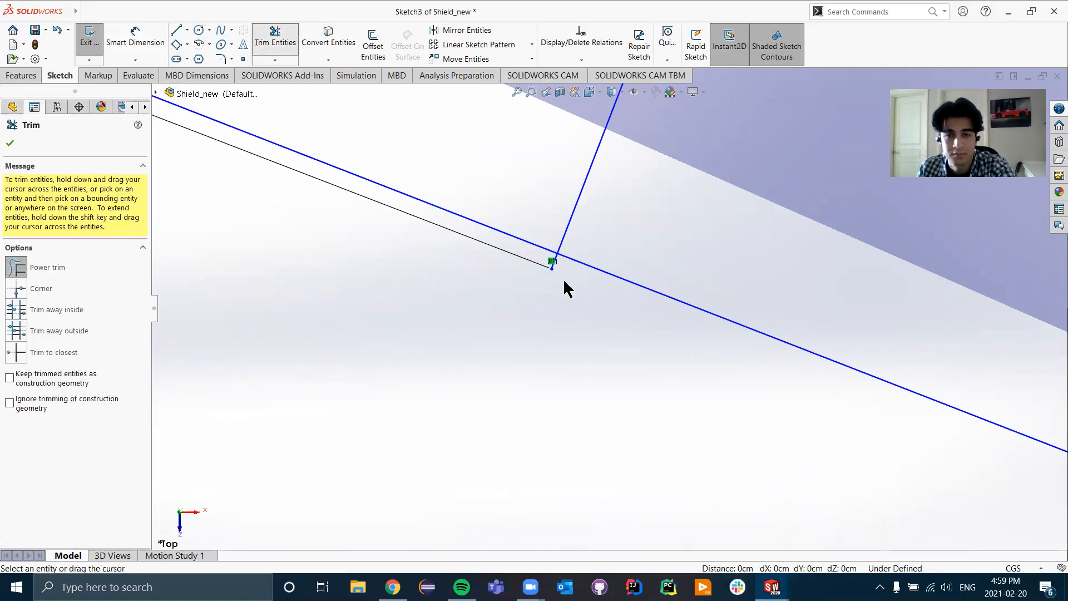
pyautogui.moveTo(551, 264); pyautogui.dragTo(557, 266)
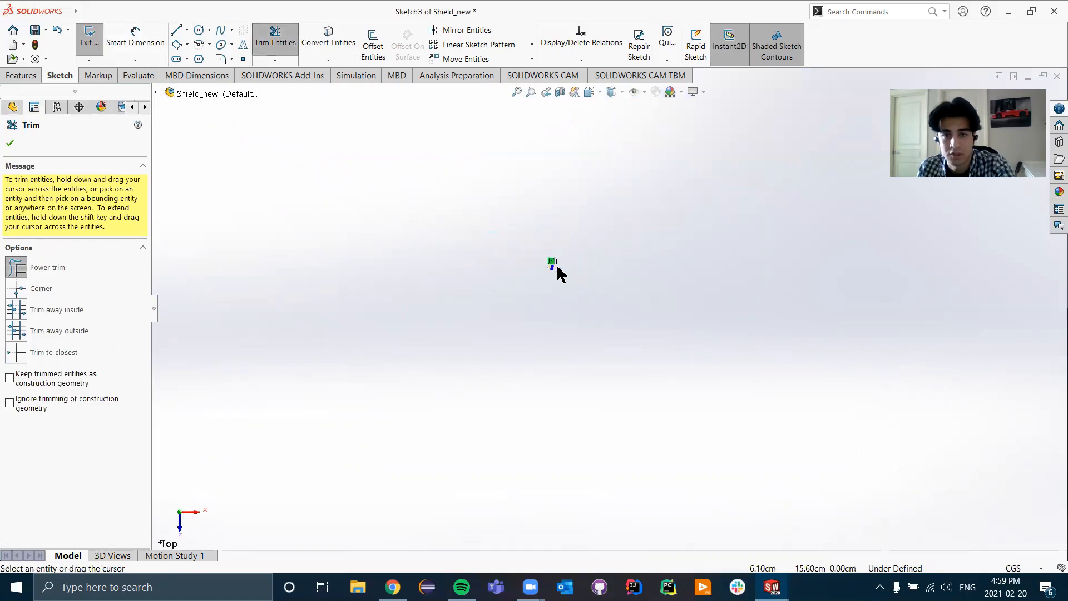
pyautogui.hotkey('ctrl', 'z')
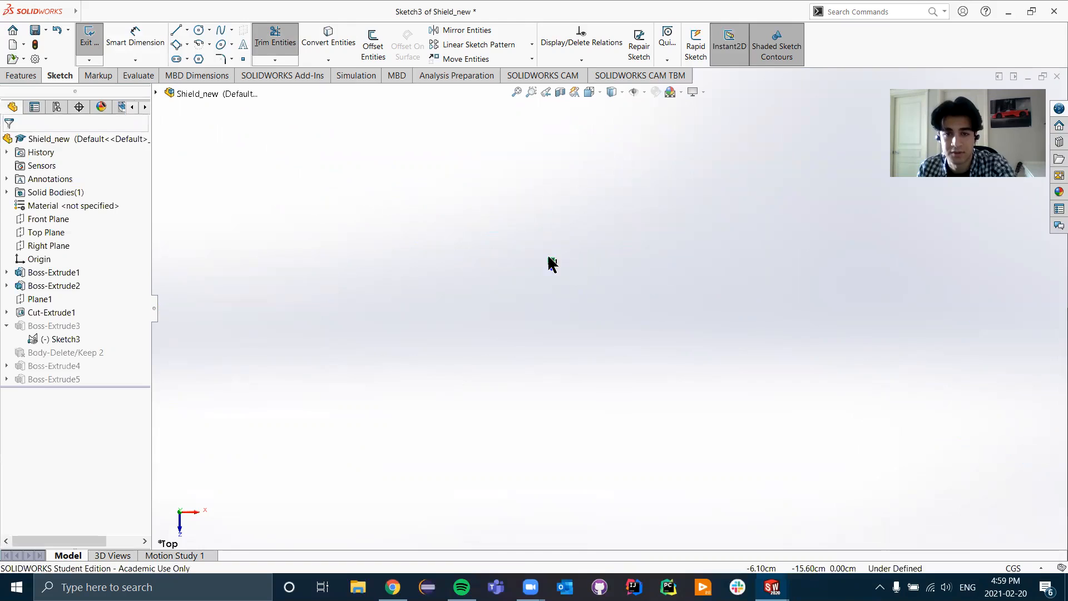
pyautogui.scroll(4, 554, 287)
pyautogui.scroll(-3, 578, 286)
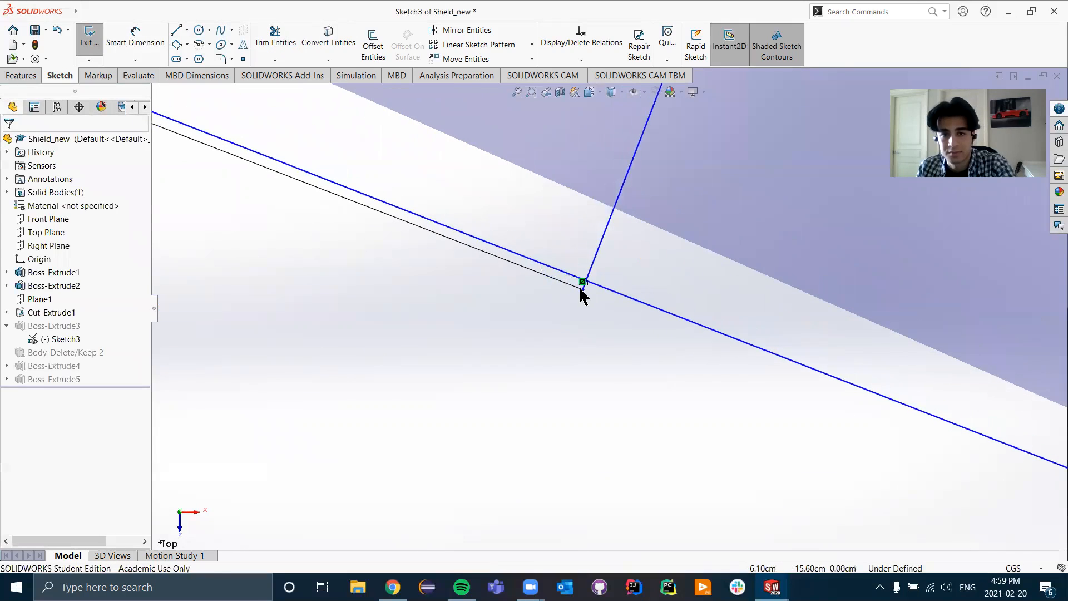
# - Try to power-trim the excess geometry at the original tab's outer end corner, then undo the trims back to the full circle
pyautogui.scroll(-8, 590, 286)
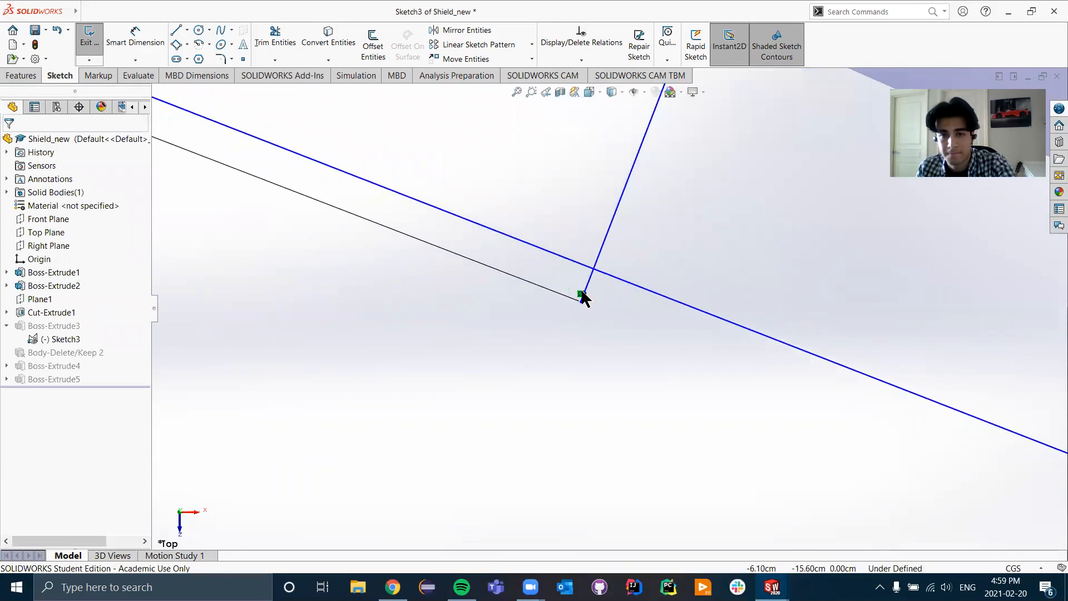
pyautogui.click(264, 38)
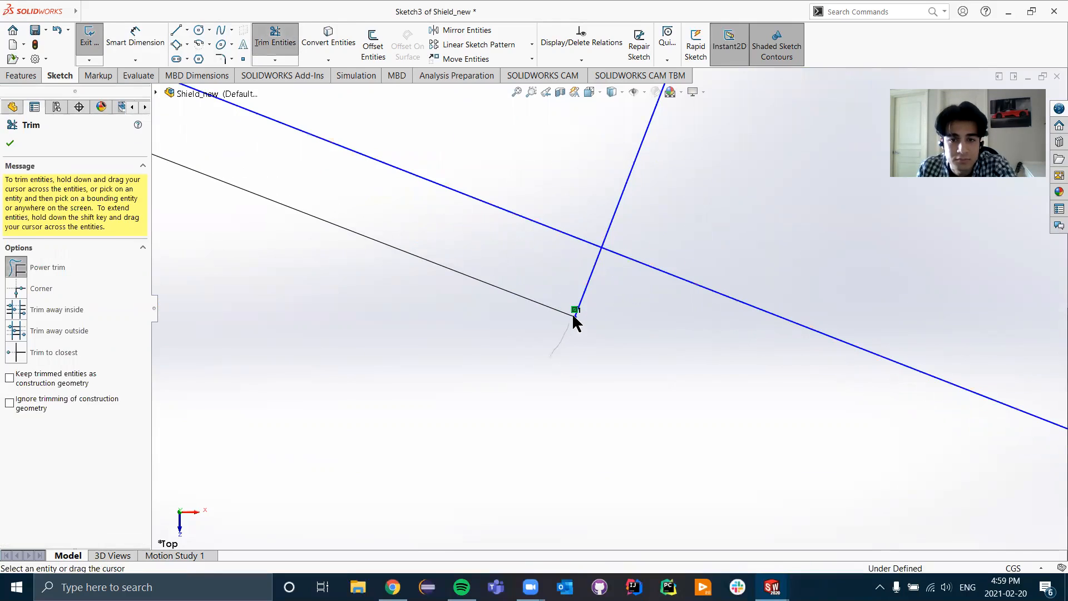
pyautogui.moveTo(575, 314); pyautogui.dragTo(580, 303)
pyautogui.scroll(3, 543, 340)
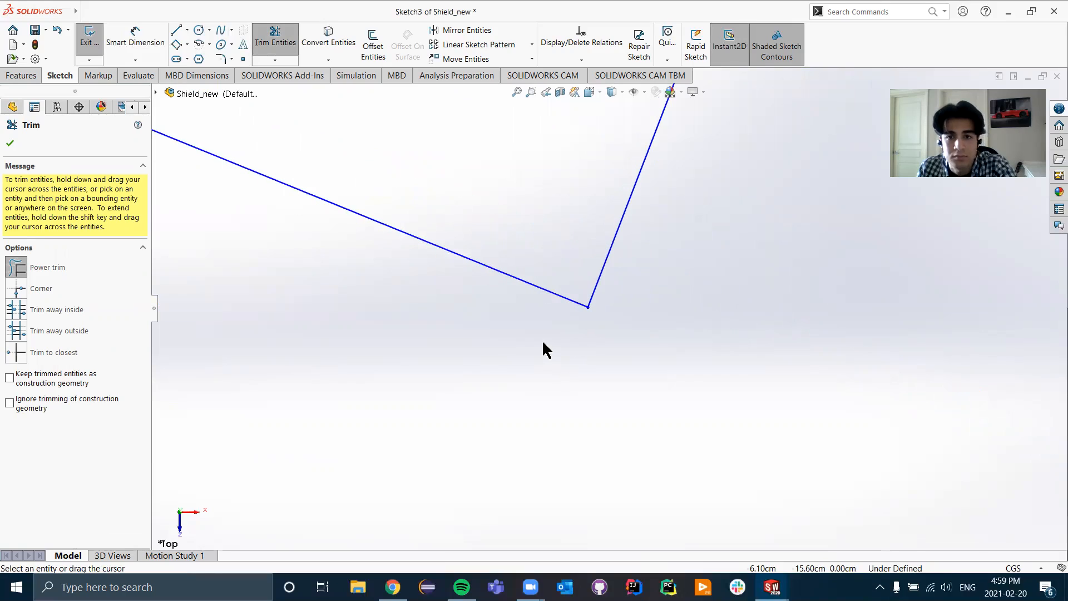
pyautogui.scroll(8, 425, 323)
pyautogui.scroll(10, 421, 321)
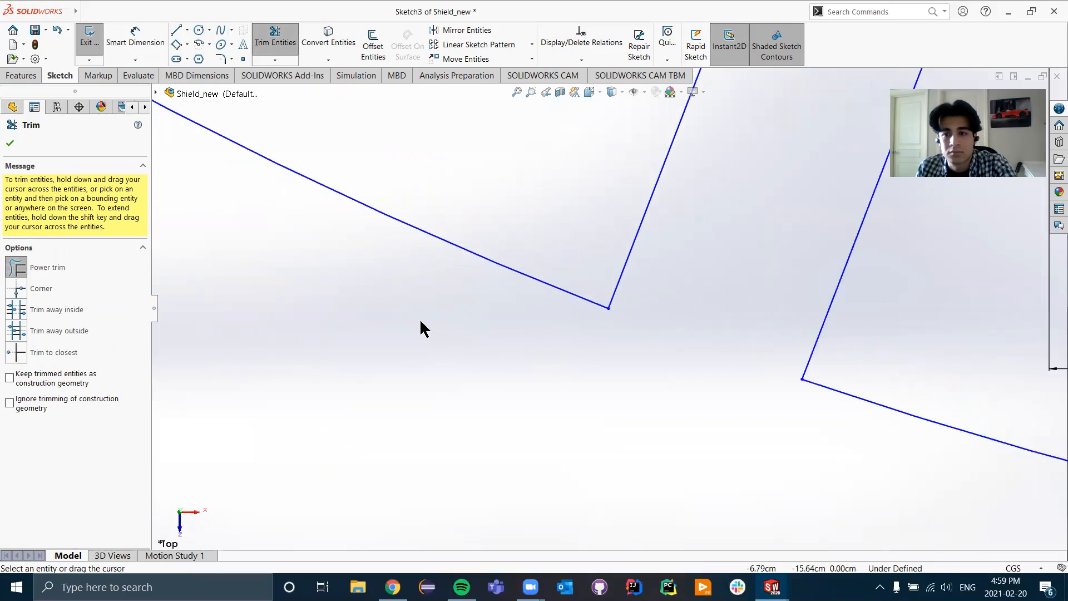
pyautogui.scroll(4, 415, 316)
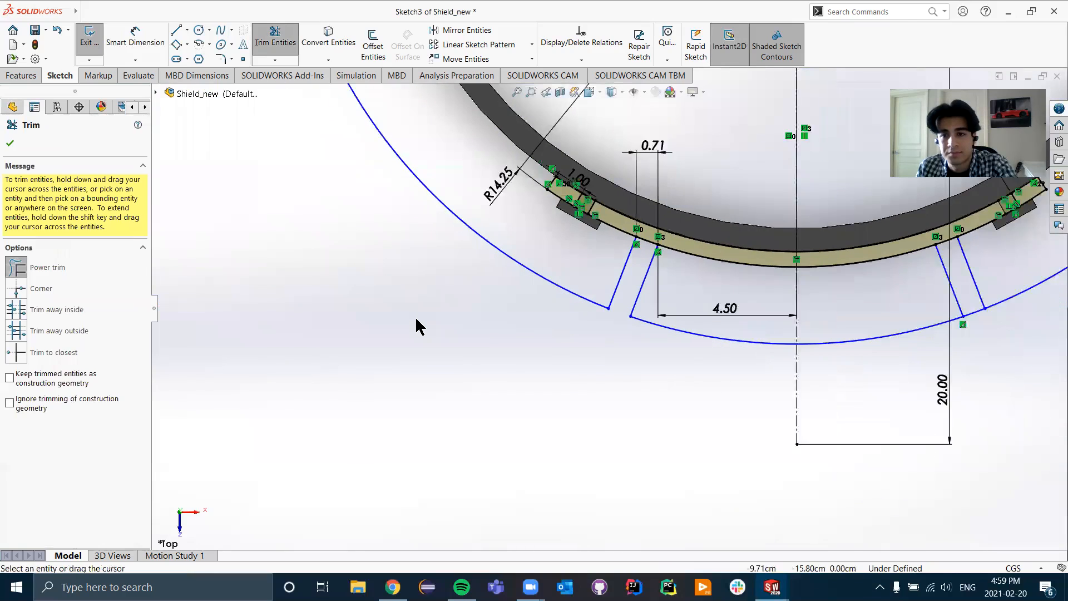
pyautogui.scroll(-2, 717, 331)
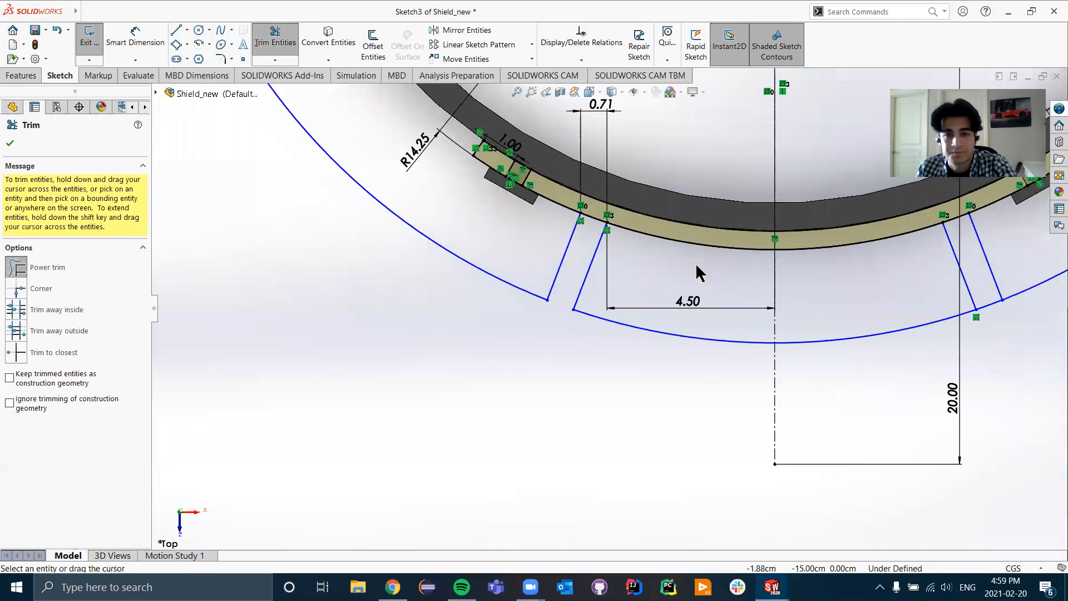
pyautogui.hotkey('ctrl', 's')
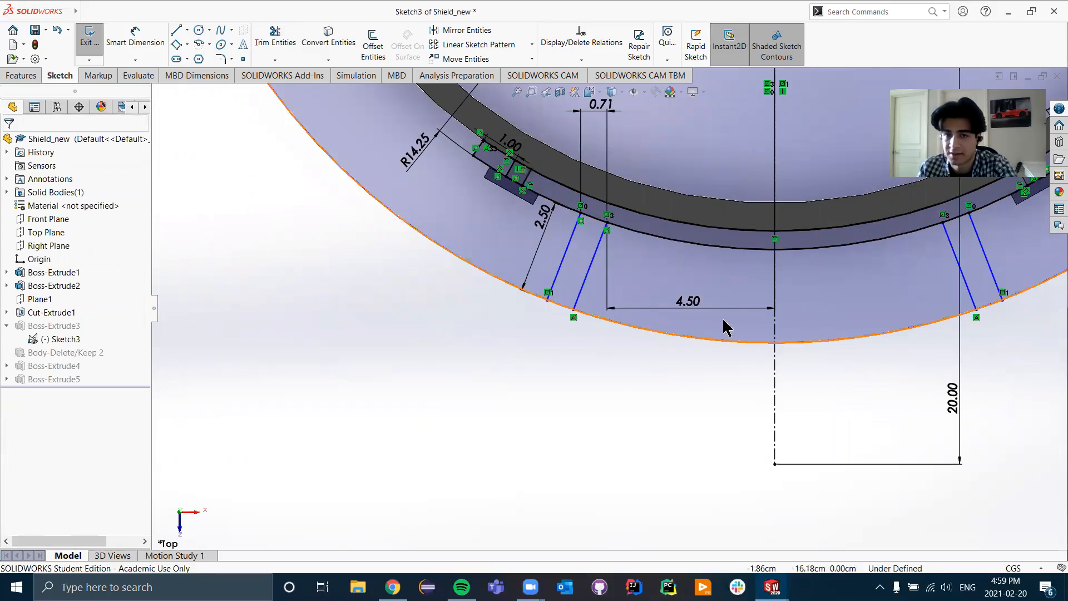
# - Dimension the distance between the original slanted tab's two side lines as 0.75 cm
pyautogui.scroll(5, 622, 334)
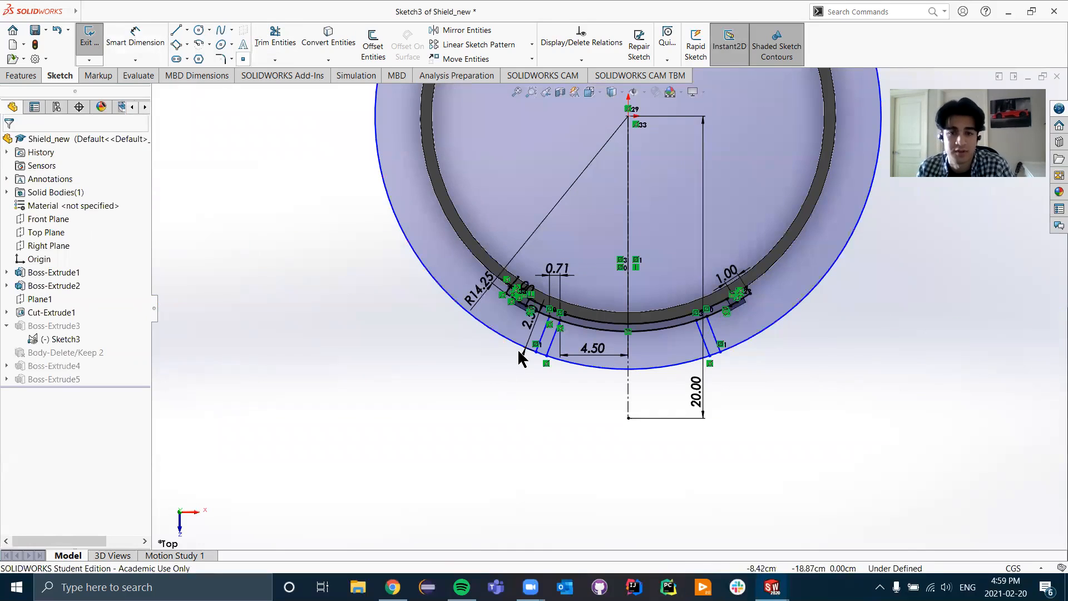
pyautogui.scroll(-2, 655, 183)
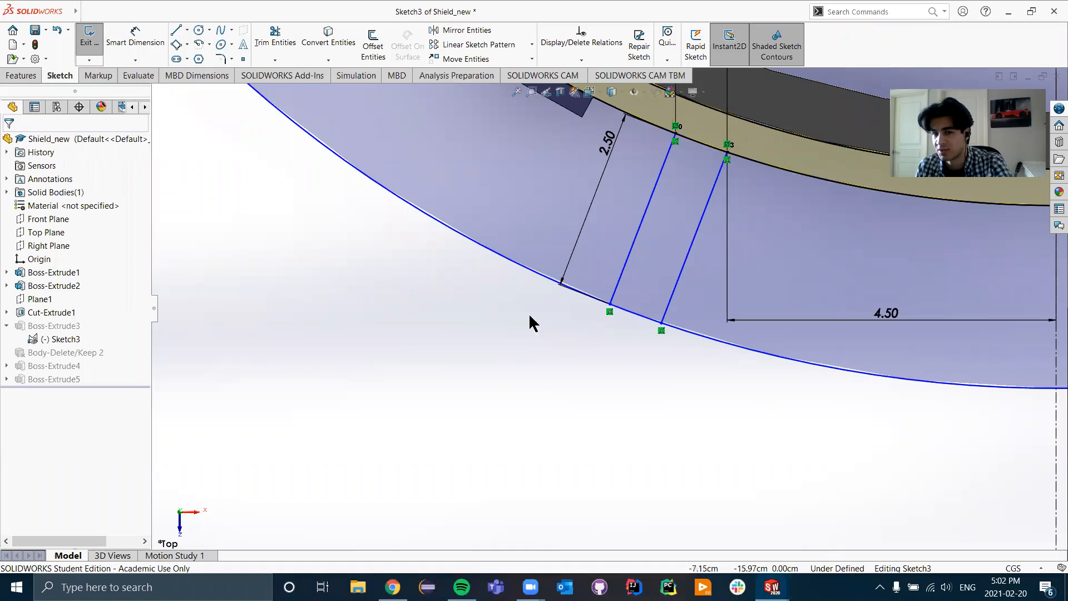
pyautogui.scroll(4, 499, 297)
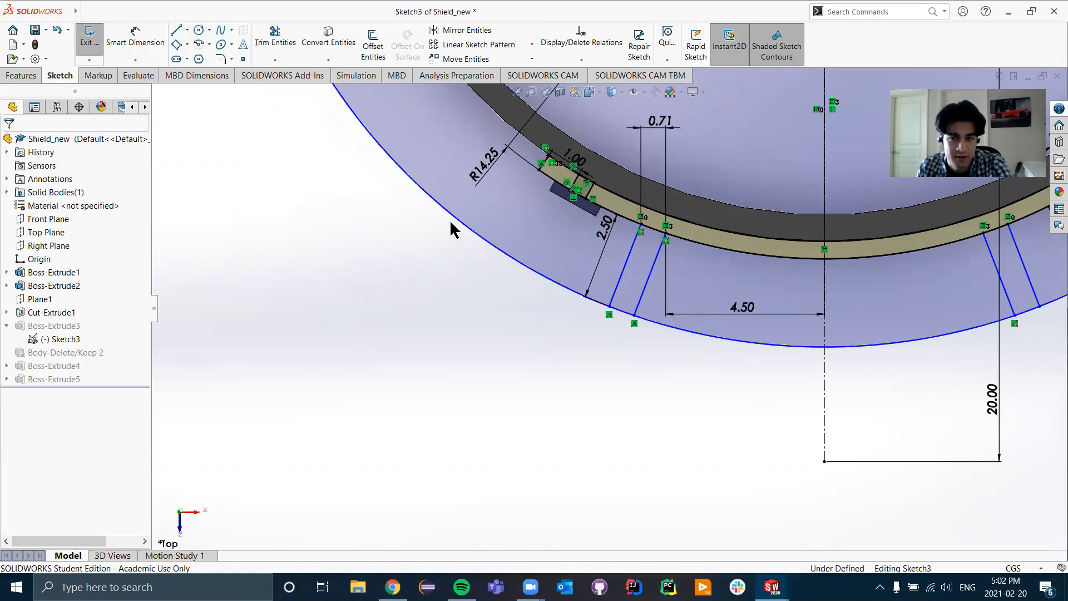
pyautogui.click(135, 39)
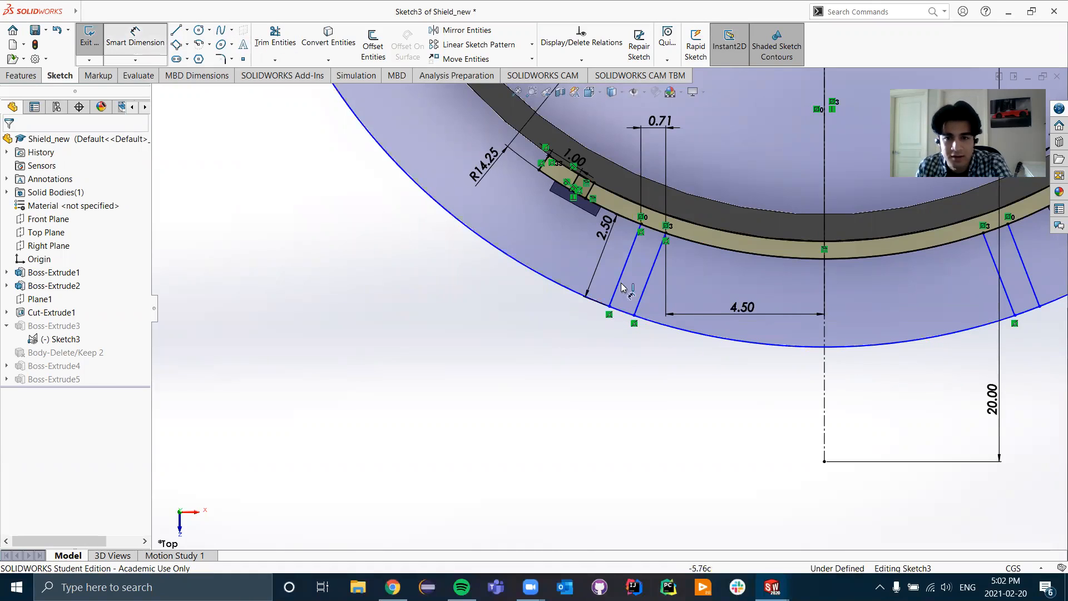
pyautogui.click(618, 283)
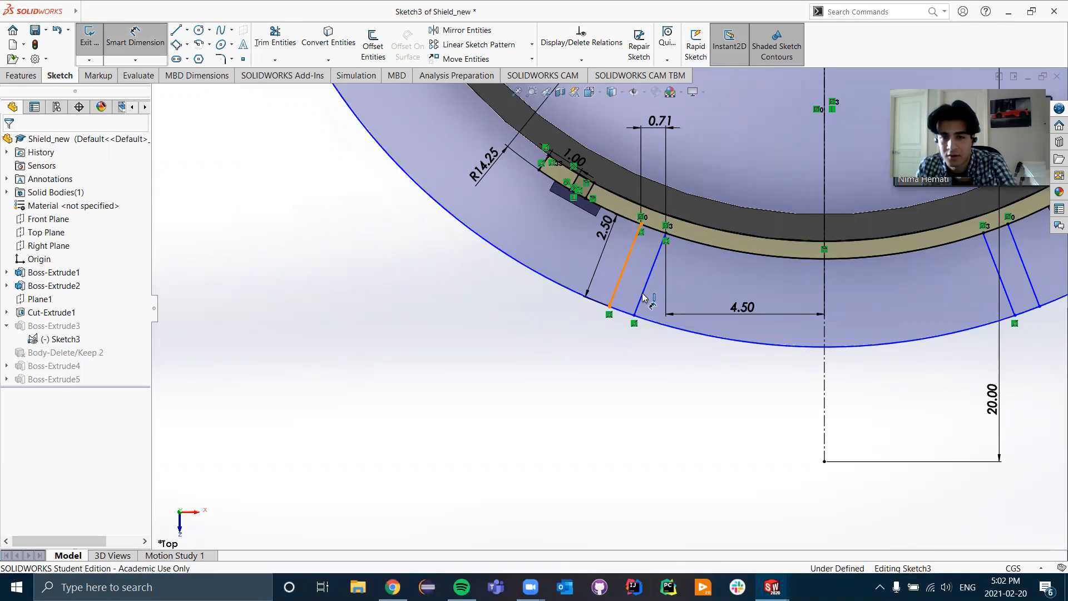
pyautogui.click(644, 295)
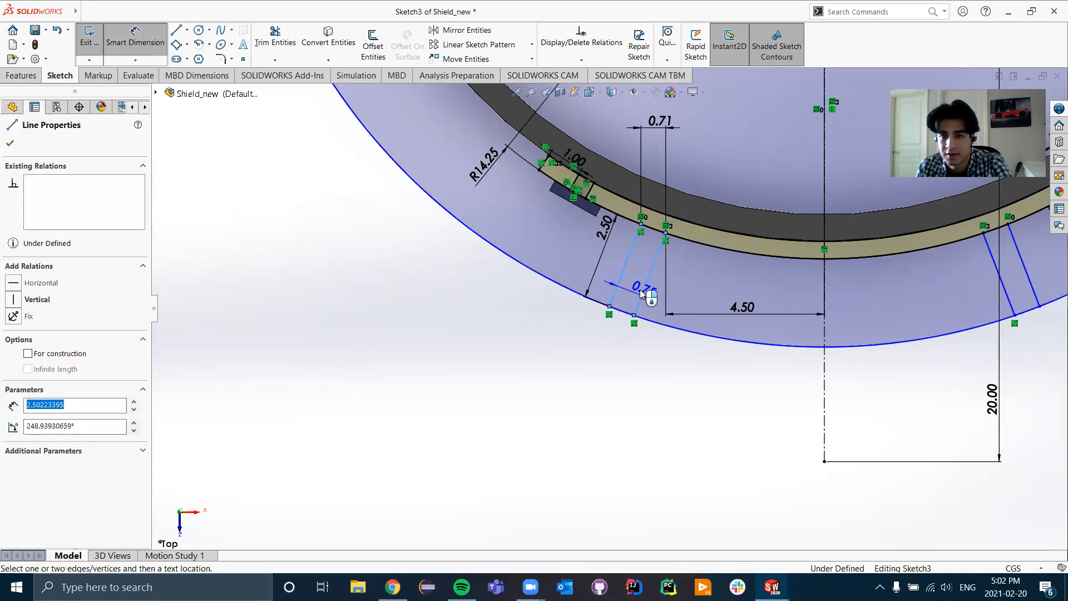
pyautogui.click(634, 290)
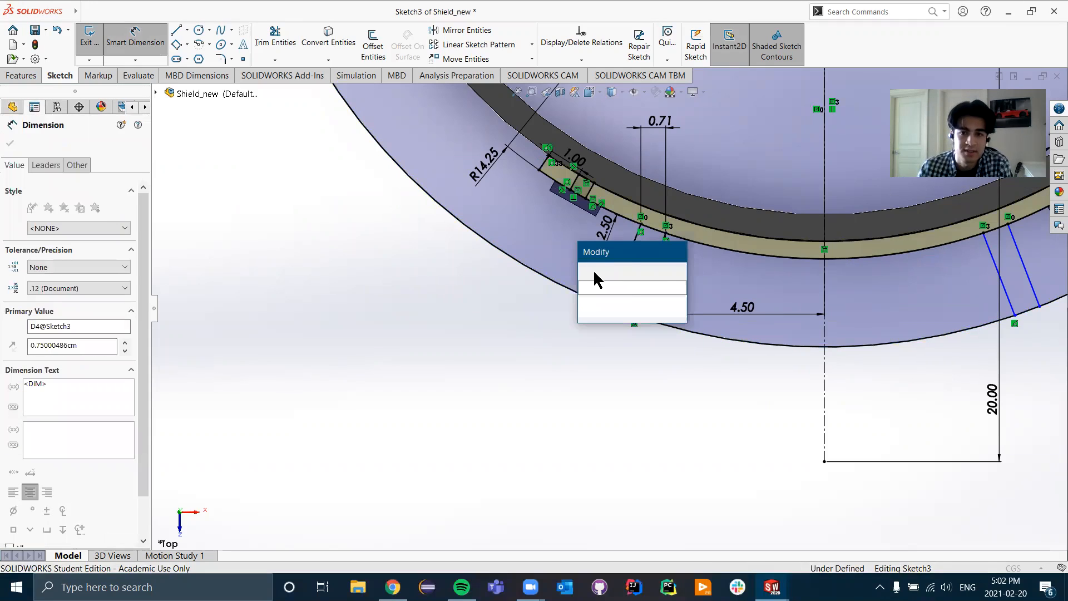
pyautogui.write('0.75')
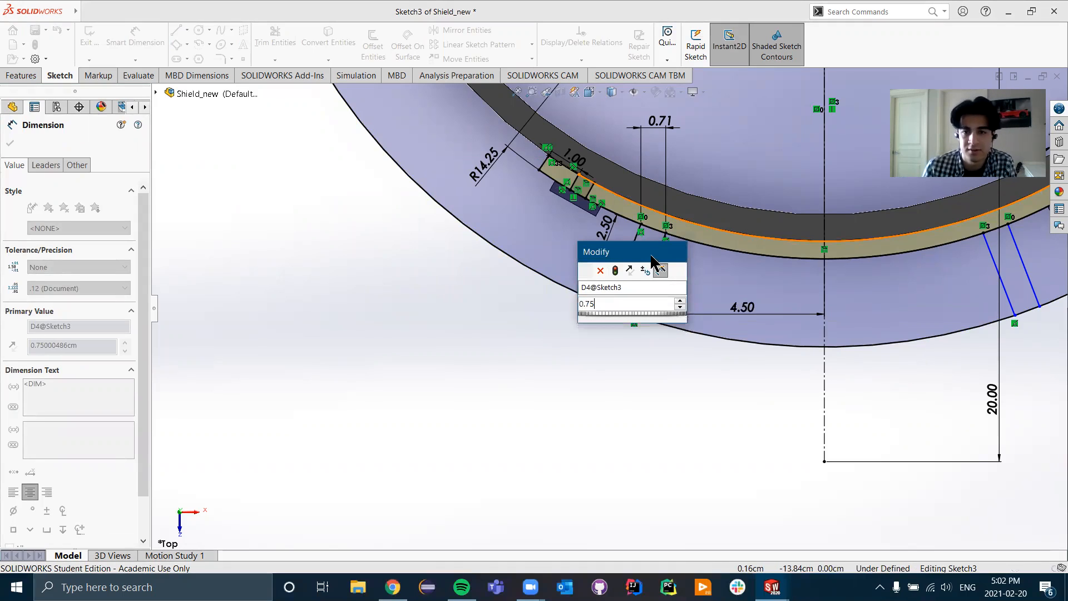
pyautogui.press('Return')
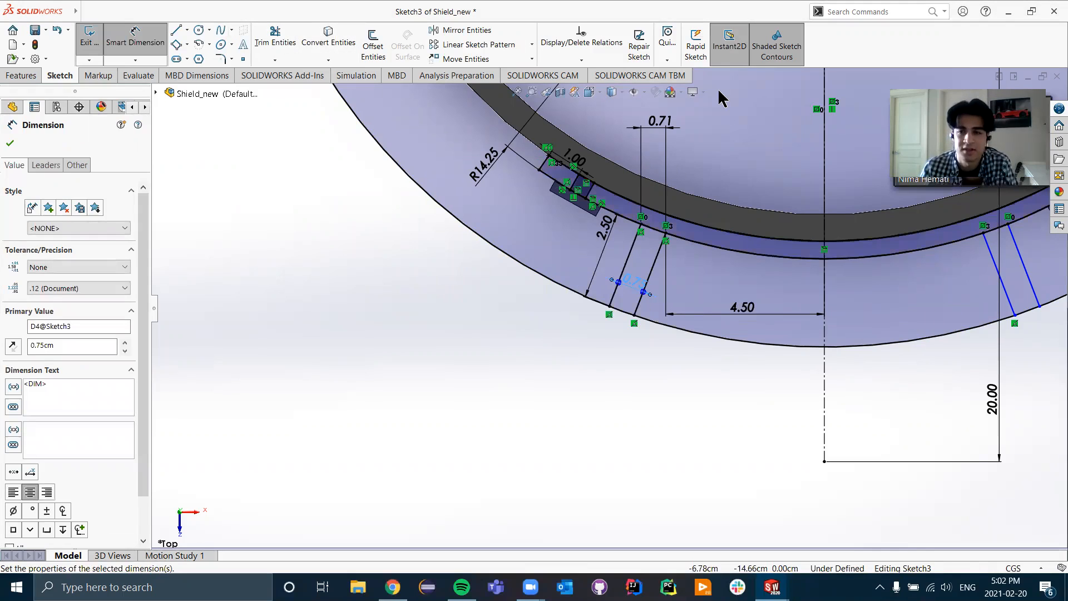
pyautogui.click(1030, 282)
pyautogui.click(999, 273)
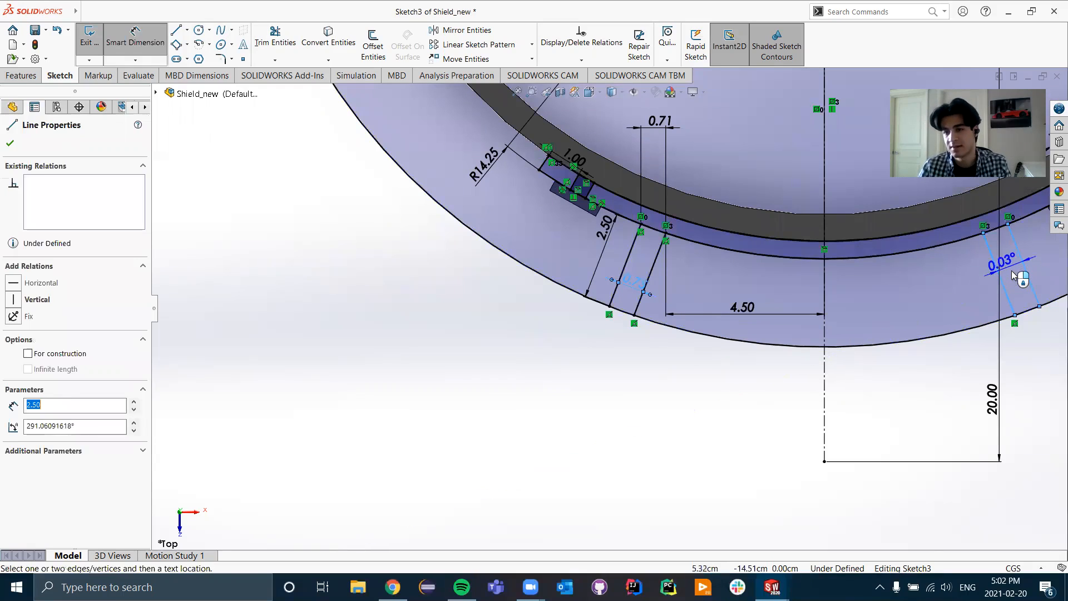
pyautogui.press('Escape')
pyautogui.click(1003, 281)
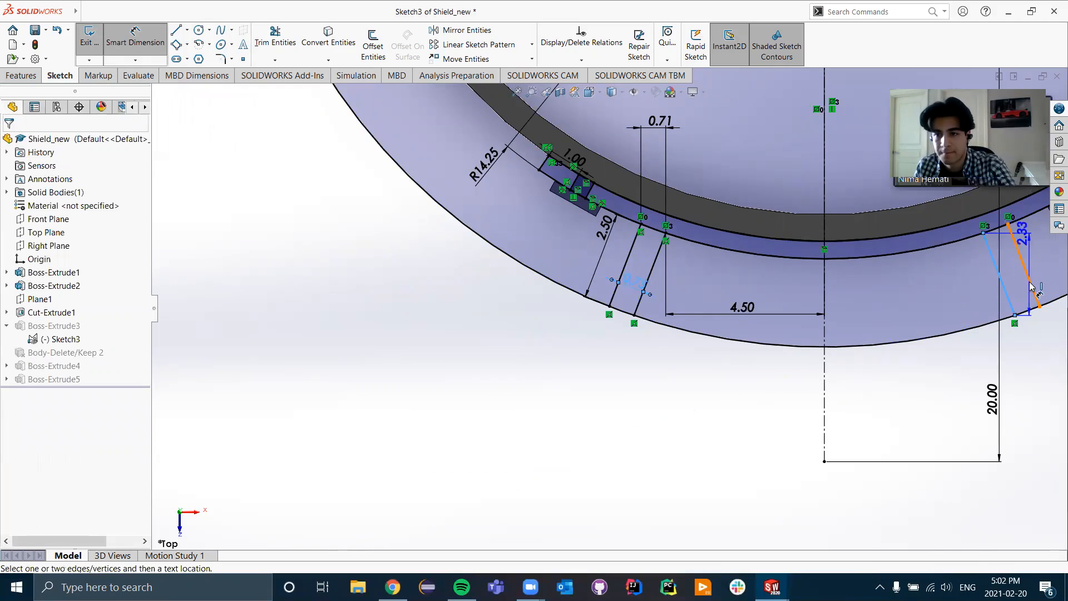
pyautogui.click(1023, 295)
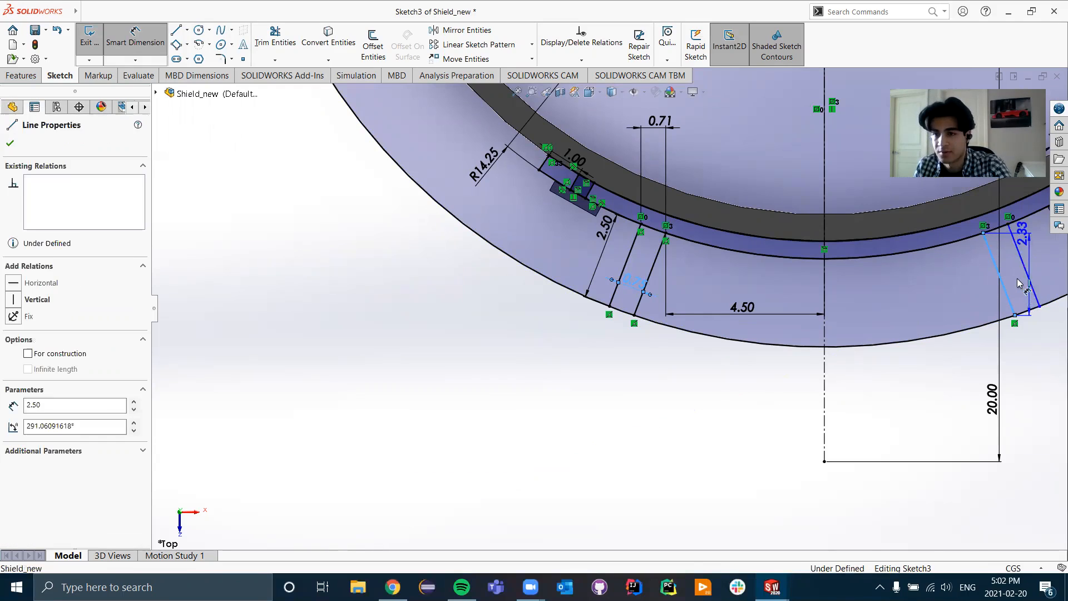
pyautogui.press('Escape')
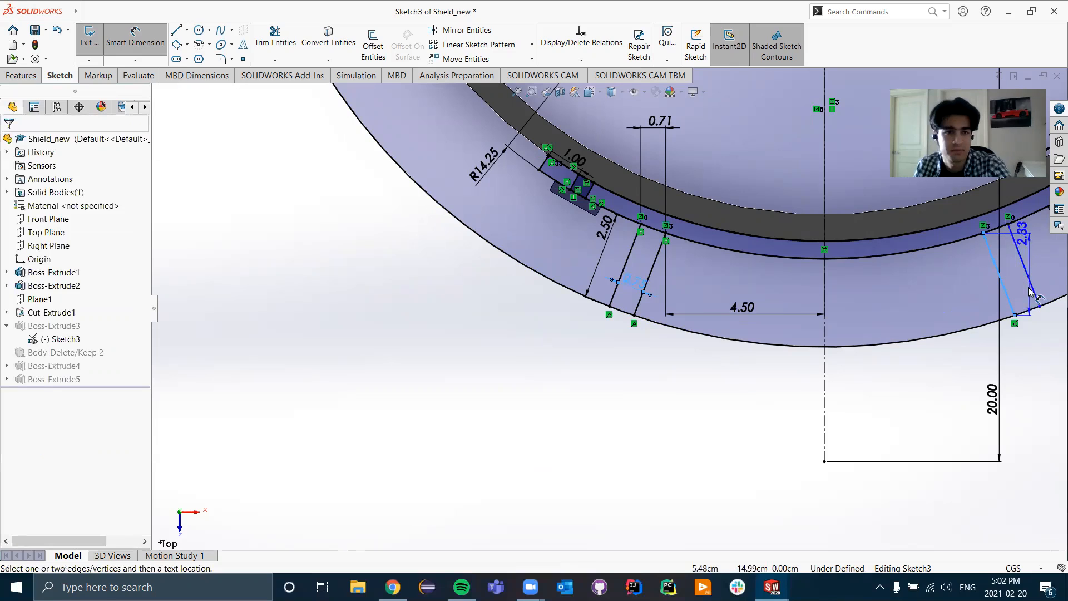
pyautogui.press('Escape')
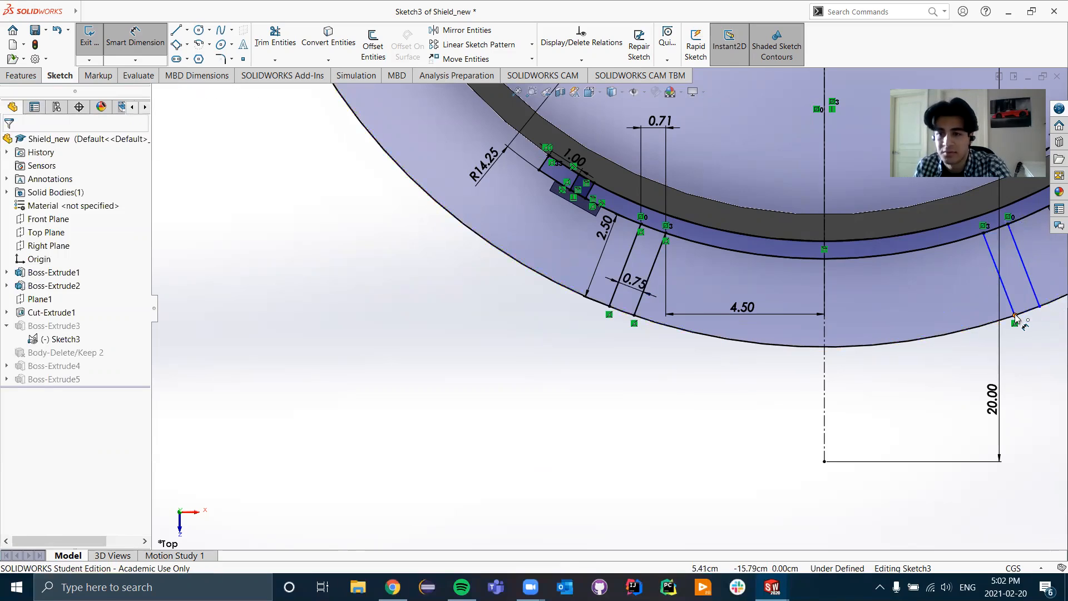
# - Dimension the distance between the mirrored tab's two outer endpoints on the circle as 0.75 cm
pyautogui.click(1040, 307)
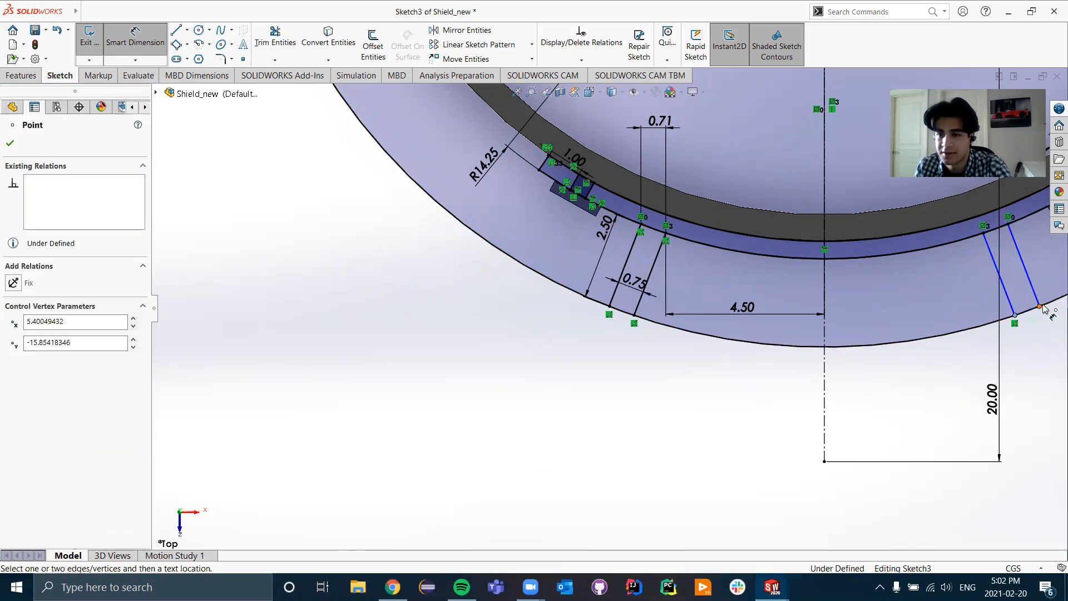
pyautogui.click(1041, 305)
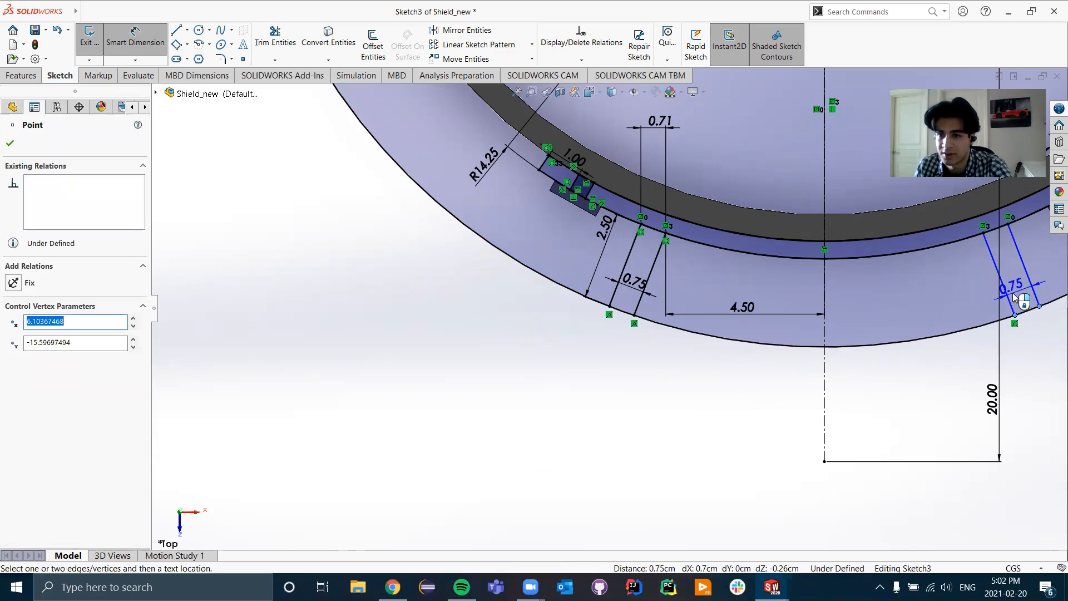
pyautogui.press('Escape')
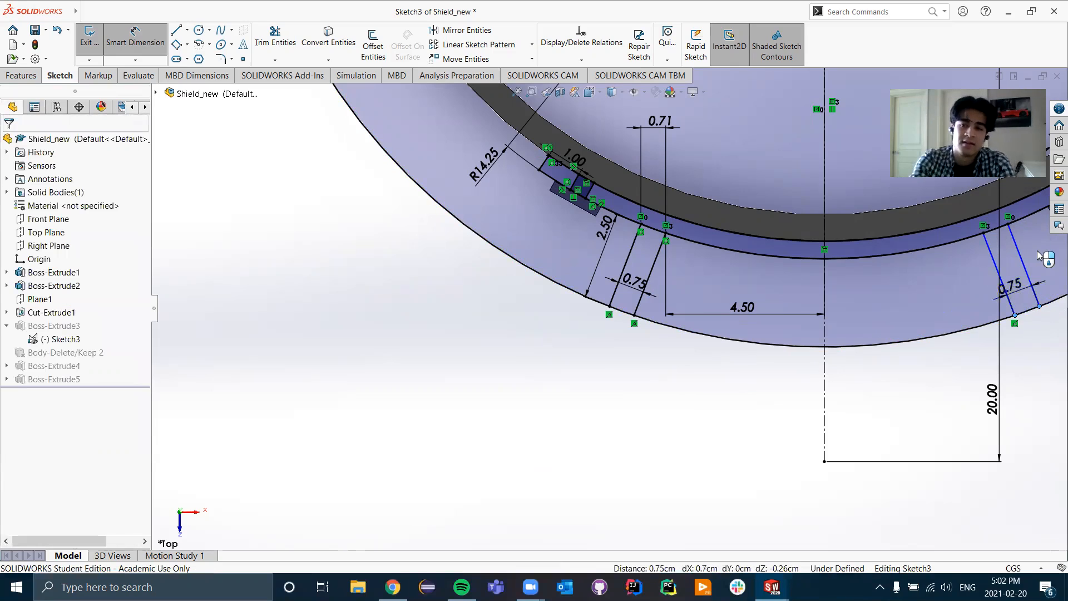
pyautogui.click(1038, 255)
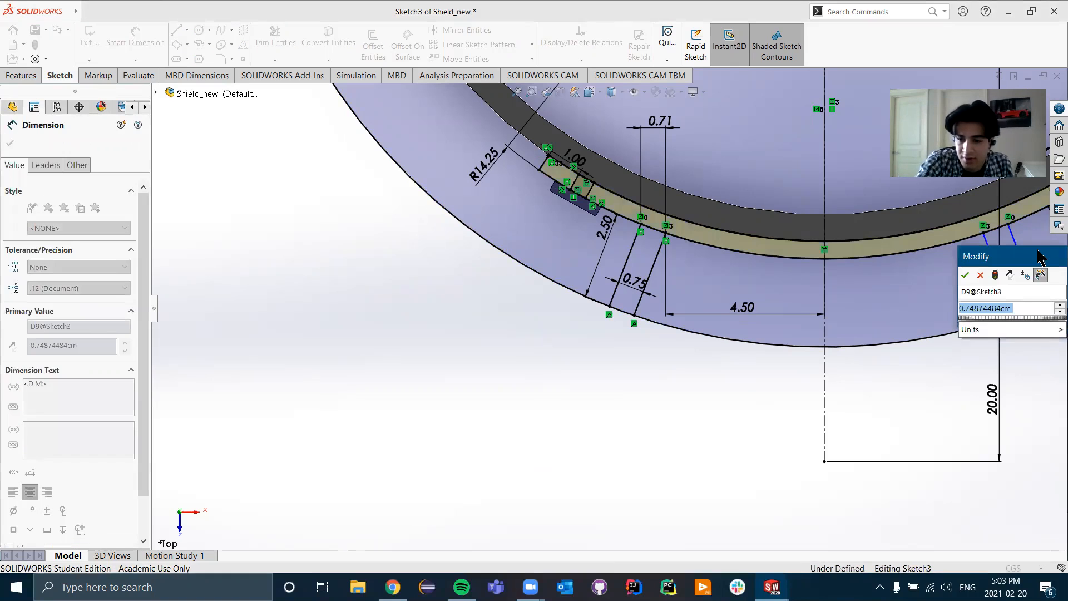
pyautogui.write('0.75')
pyautogui.press('Return')
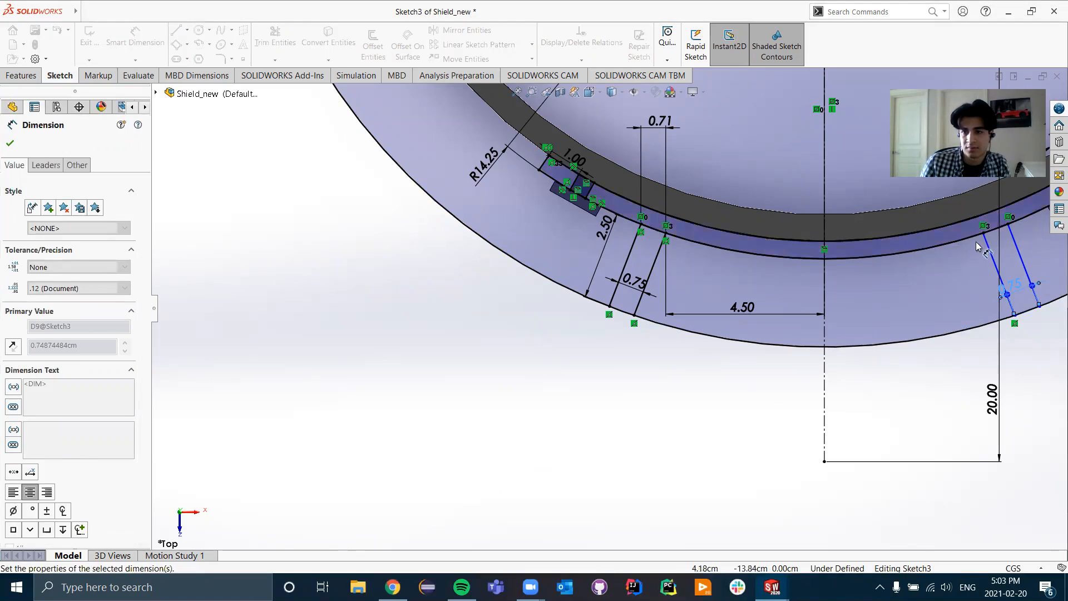
# - Try a horizontal dimension from the origin to the mirrored tab's inner corner where it meets the band, then remove it
pyautogui.scroll(3, 801, 253)
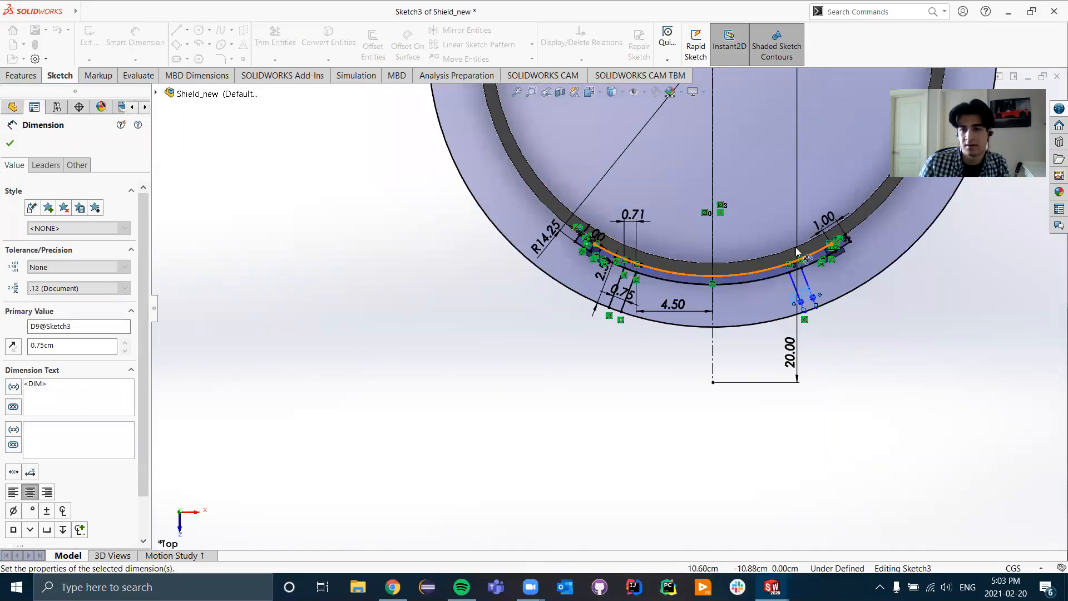
pyautogui.scroll(3, 678, 171)
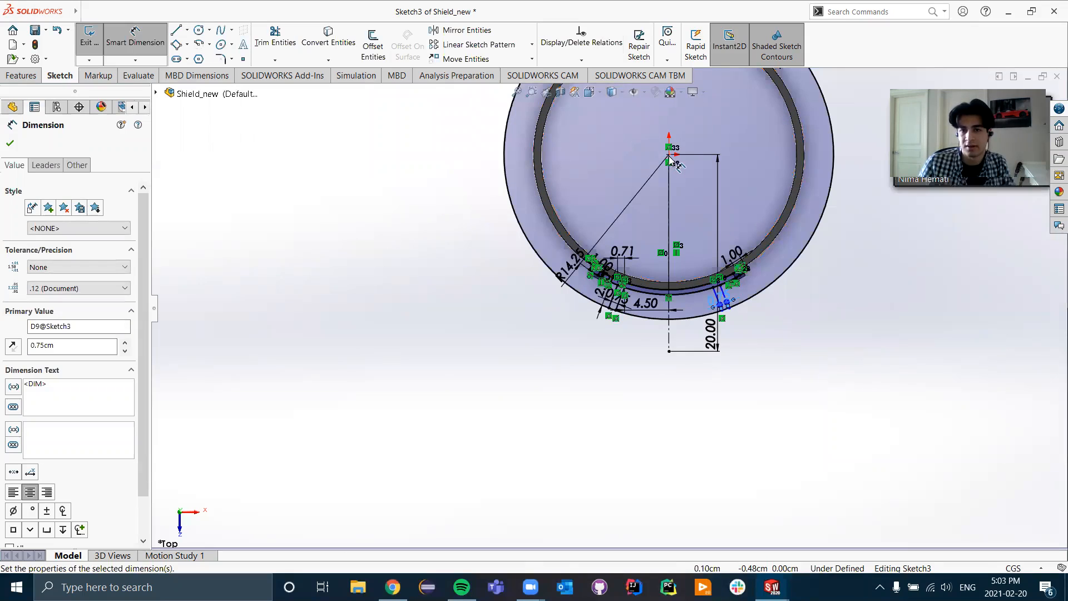
pyautogui.click(714, 292)
pyautogui.scroll(-5, 714, 292)
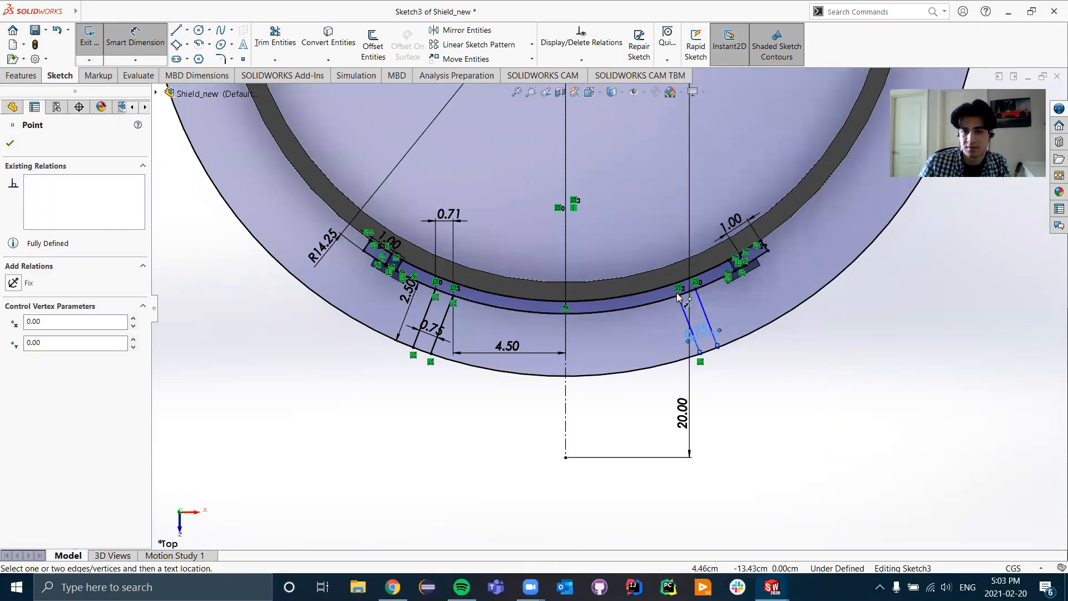
pyautogui.click(677, 295)
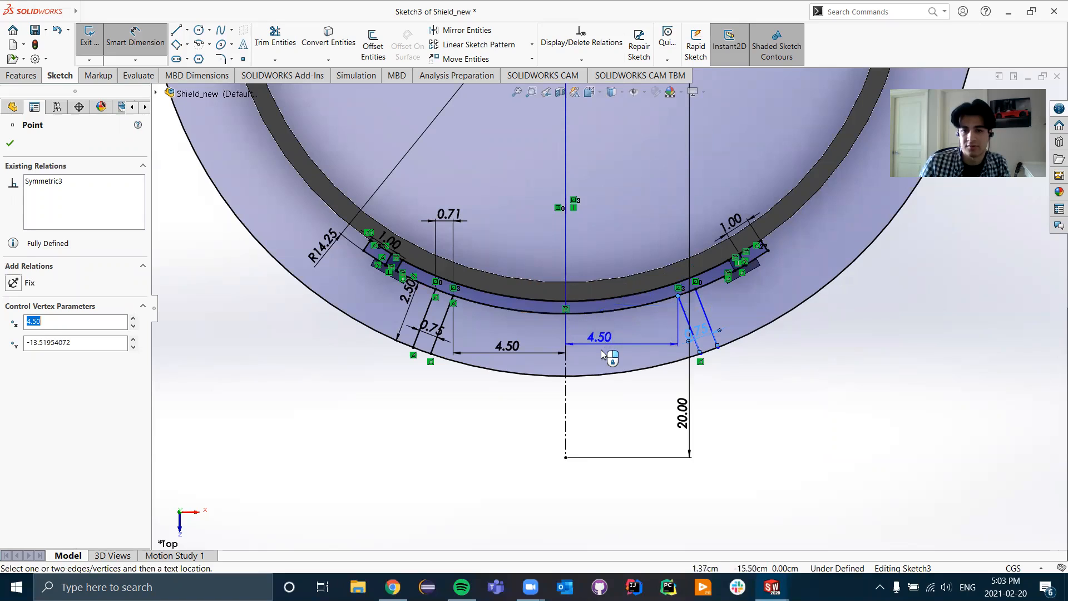
pyautogui.click(673, 298)
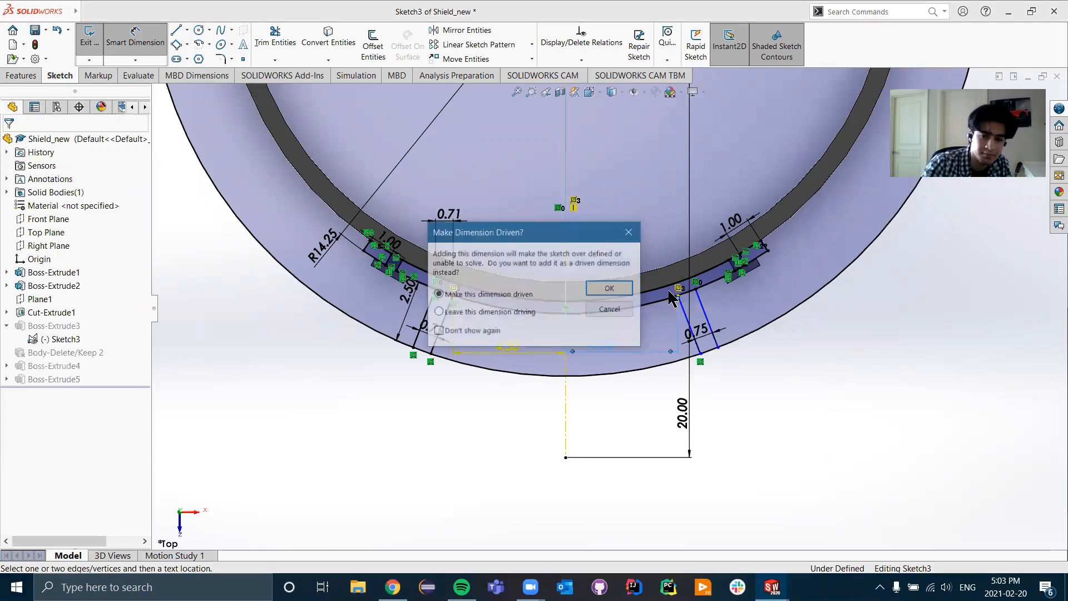
pyautogui.click(610, 288)
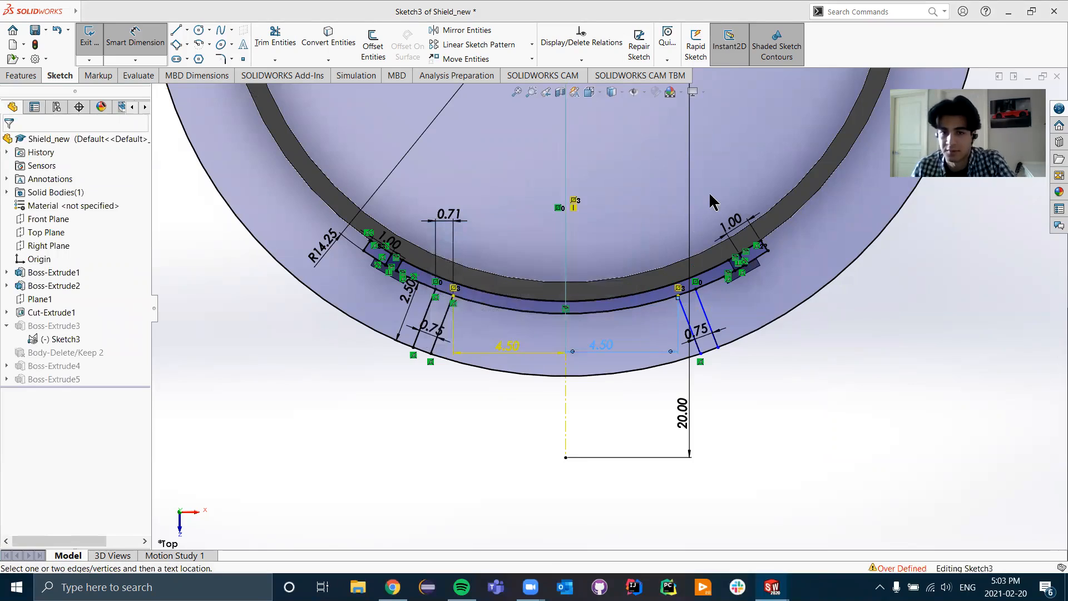
pyautogui.scroll(3, 634, 277)
pyautogui.scroll(1, 617, 225)
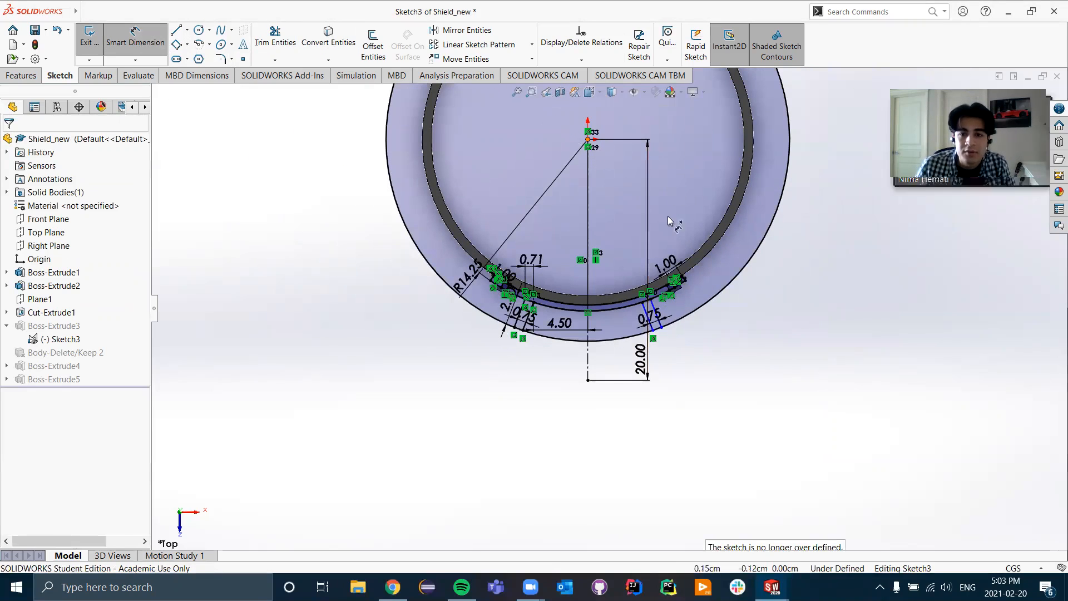
# - Try to add a vertical dimension between the origin and the mirrored tab's inner corner
pyautogui.click(643, 303)
pyautogui.click(635, 140)
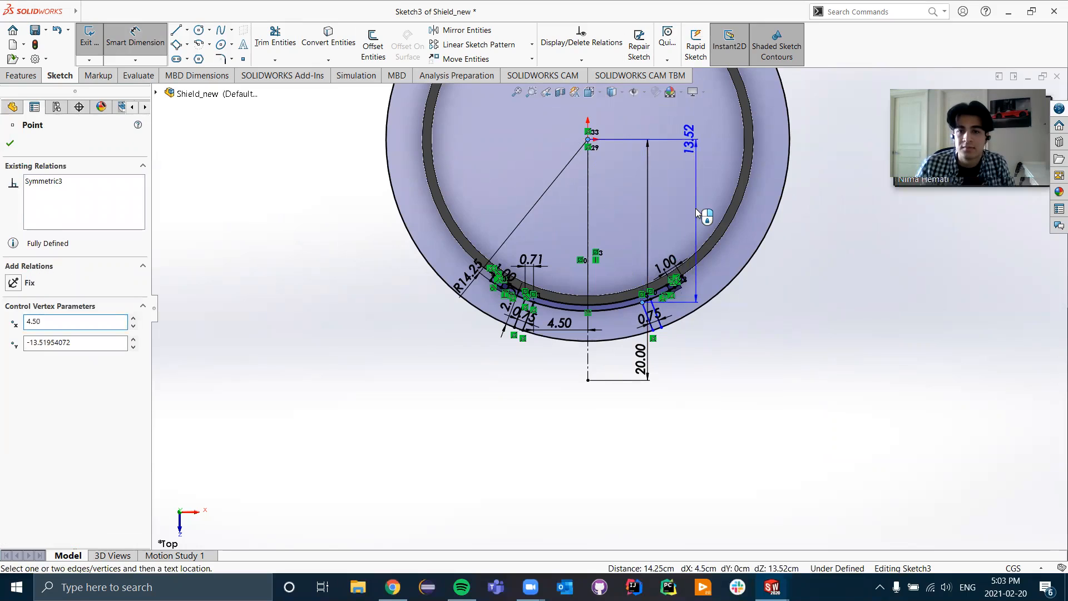
pyautogui.click(696, 213)
pyautogui.press('Escape')
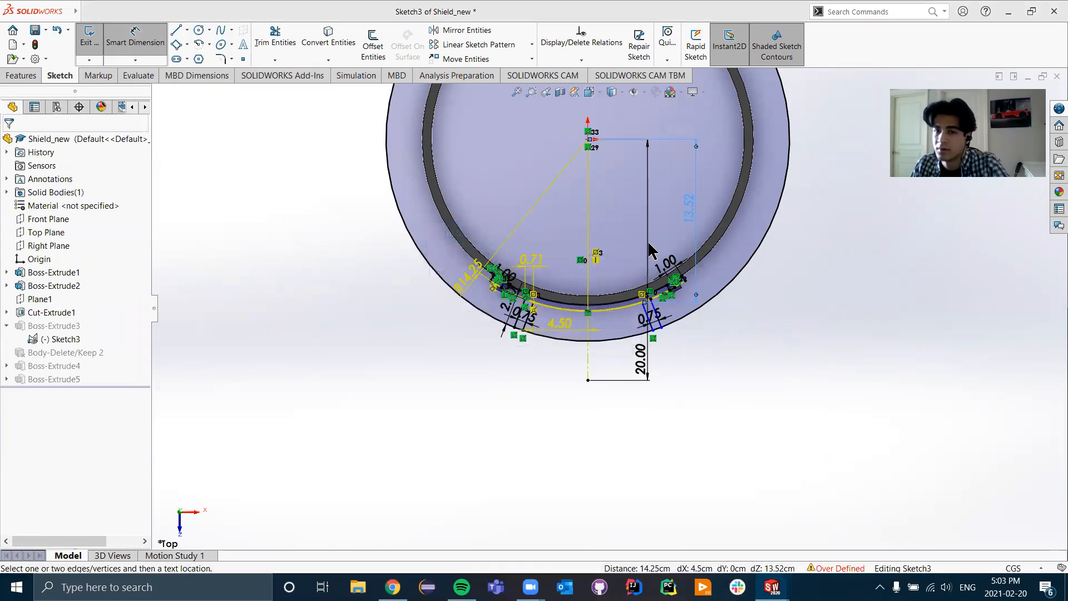
# - Add a horizontal dimension between the mirrored tab's two outer endpoints on the circle
pyautogui.scroll(-5, 640, 309)
pyautogui.scroll(-2, 630, 306)
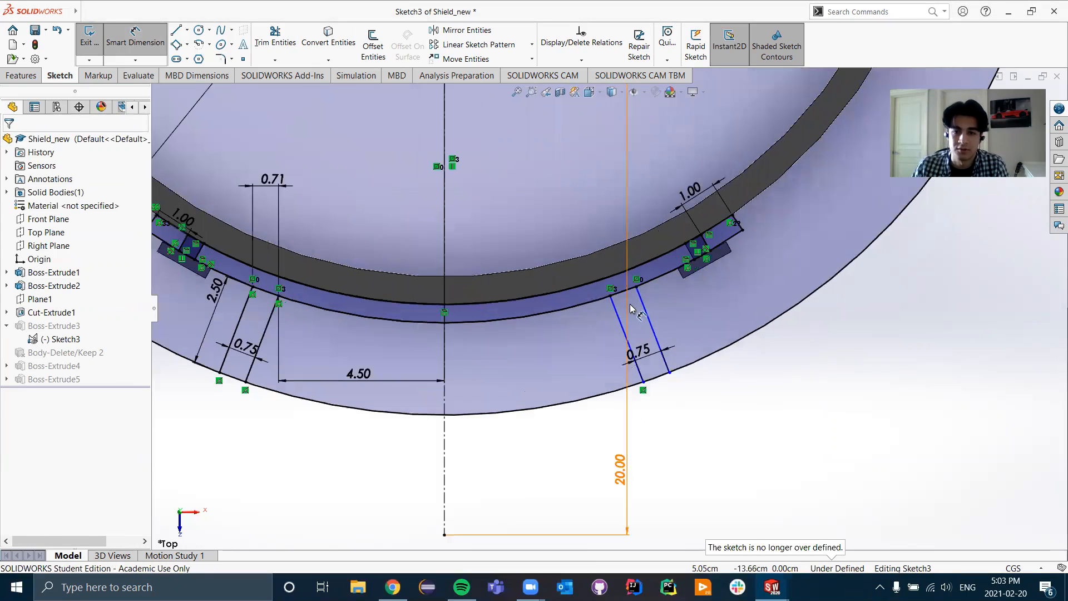
pyautogui.scroll(-2, 668, 390)
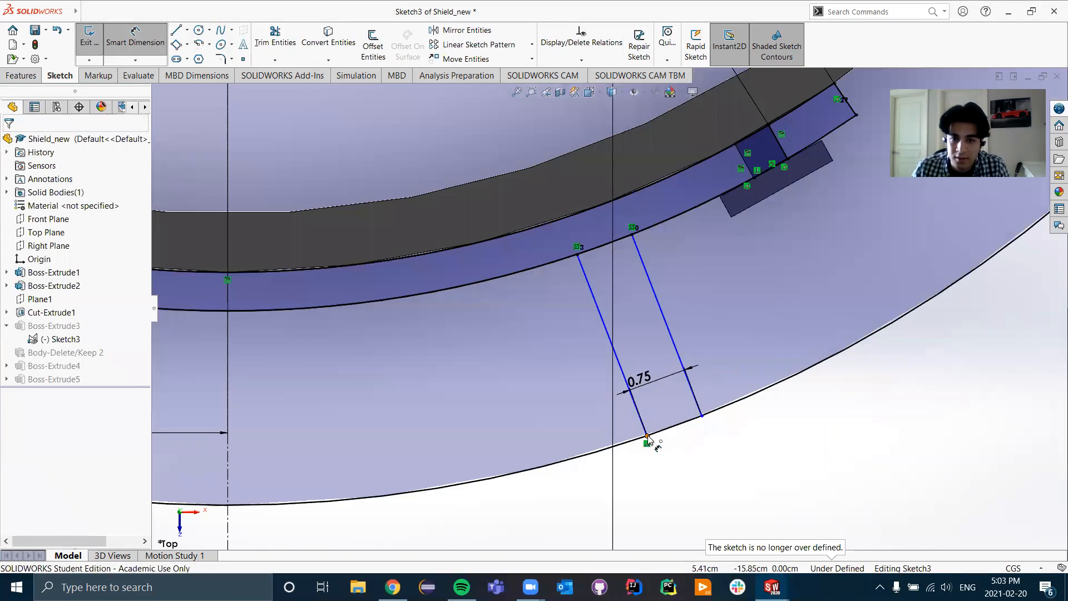
pyautogui.click(704, 418)
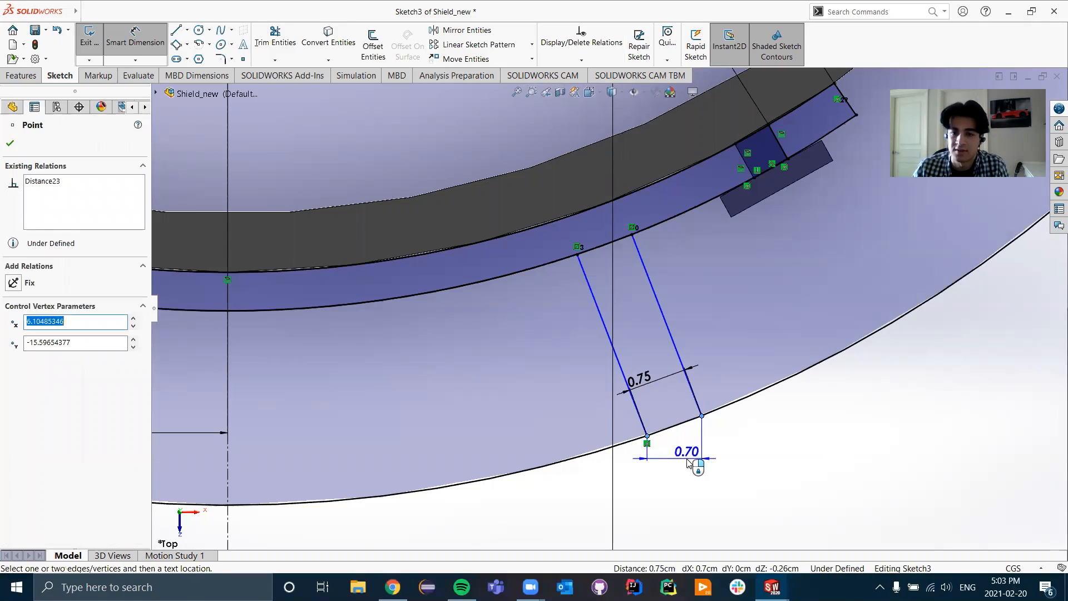
pyautogui.click(688, 464)
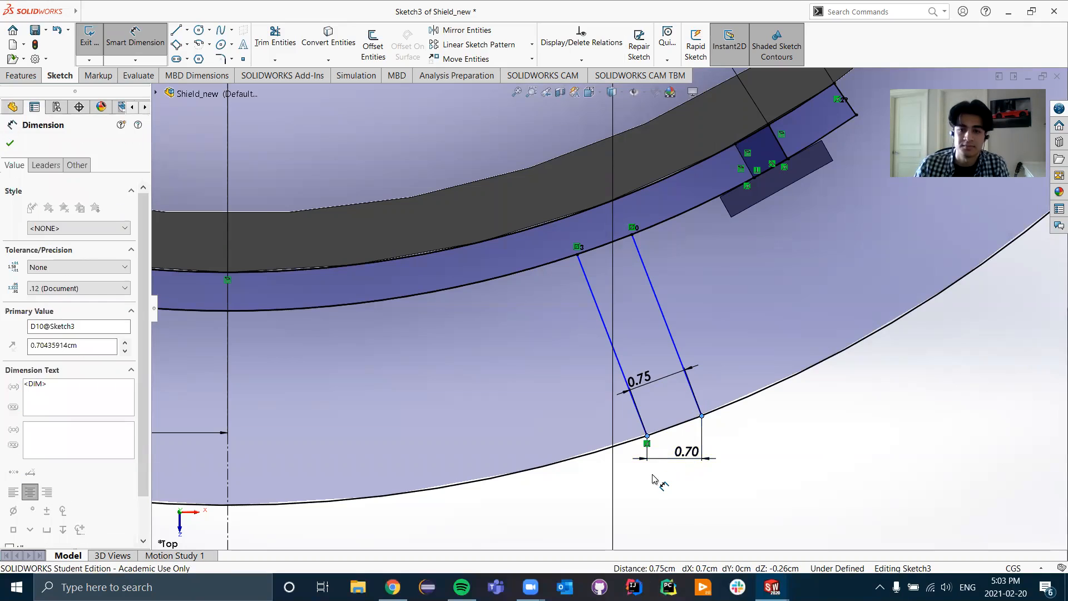
pyautogui.click(639, 442)
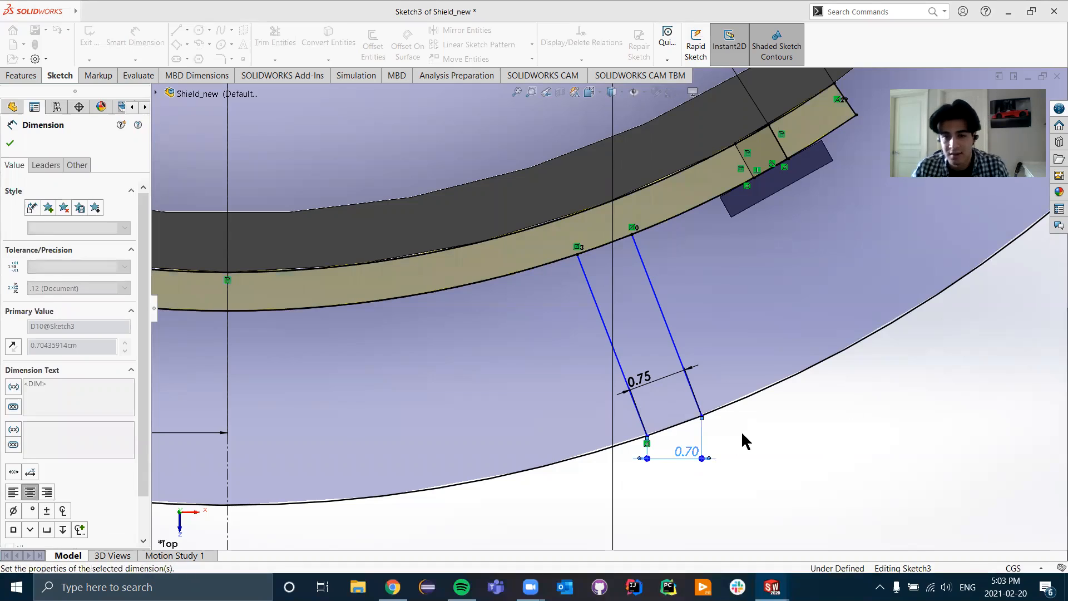
pyautogui.press('Escape')
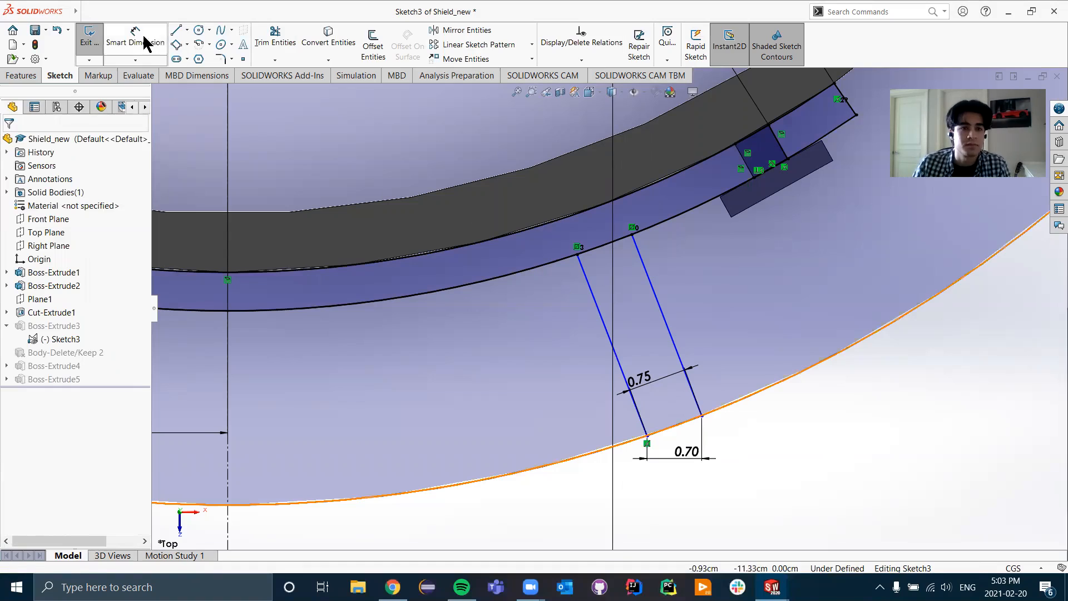
# - Dimension the length of the mirrored tab's inner side line, keeping its drawn length
pyautogui.click(136, 38)
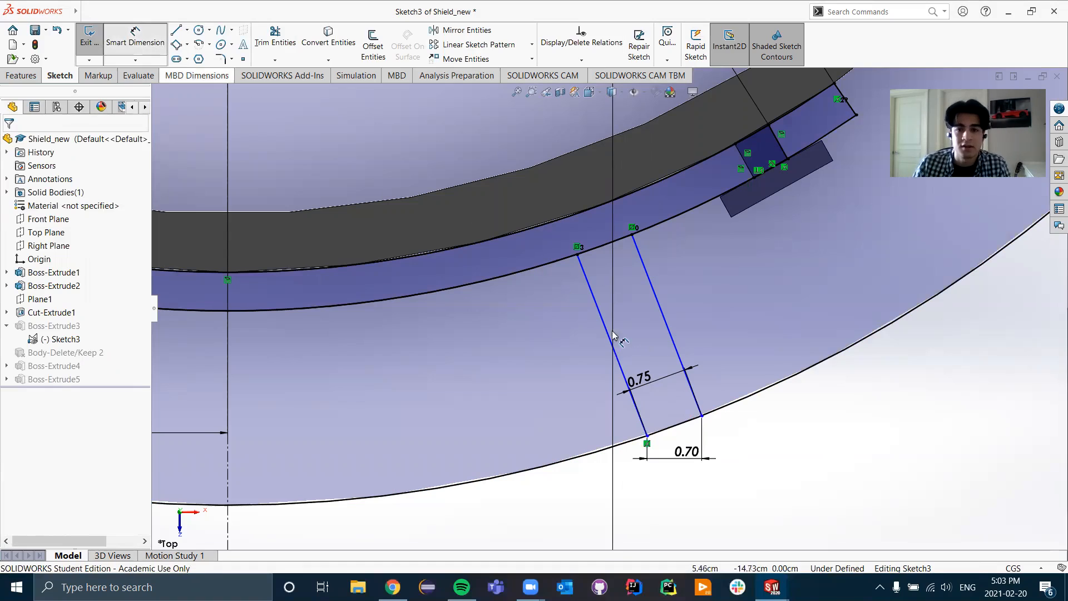
pyautogui.click(571, 344)
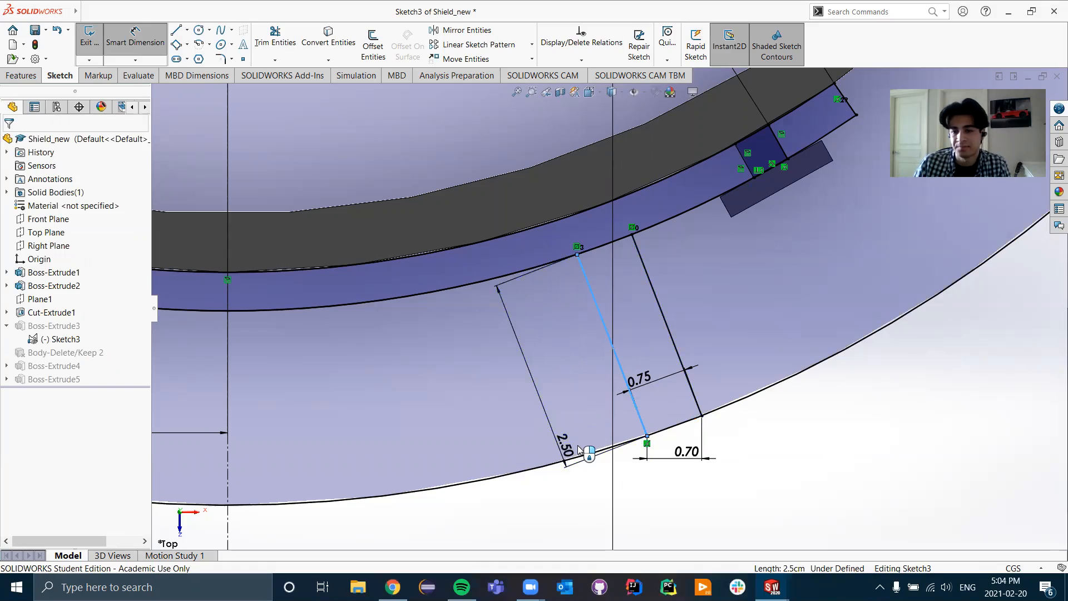
pyautogui.click(579, 449)
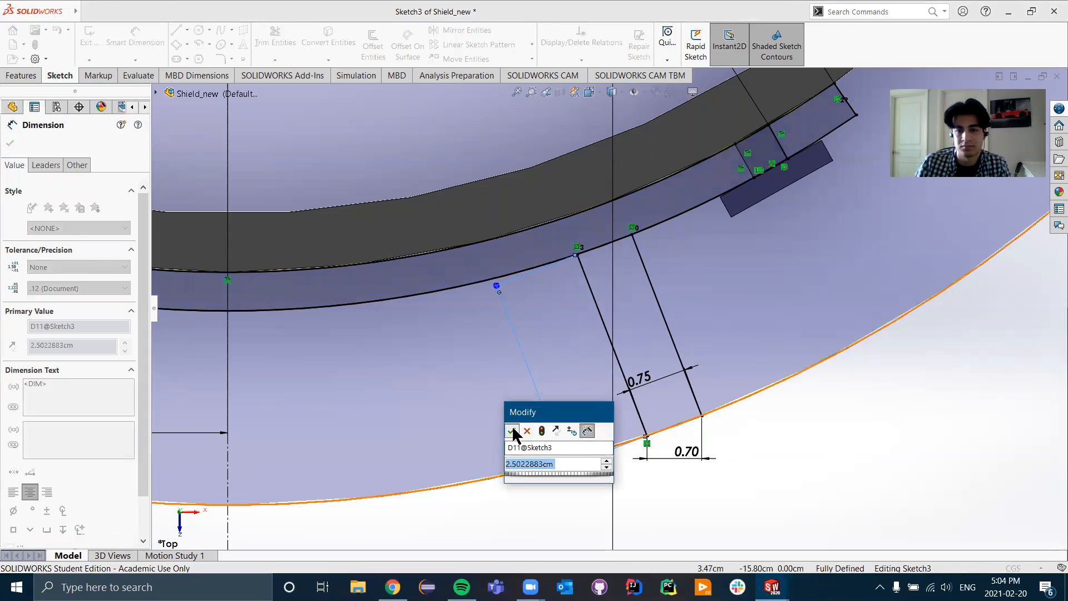
pyautogui.click(505, 431)
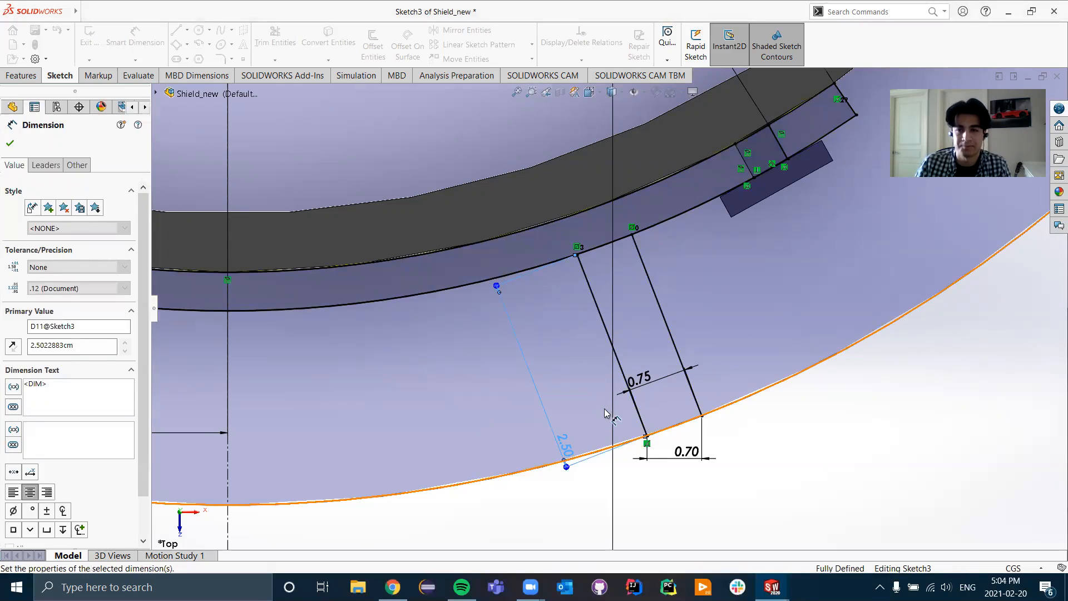
# - Sketch a line about 4.5 cm long running radially outward from the outer circle, beside the original slanted tab
pyautogui.scroll(2, 606, 414)
pyautogui.scroll(5, 616, 396)
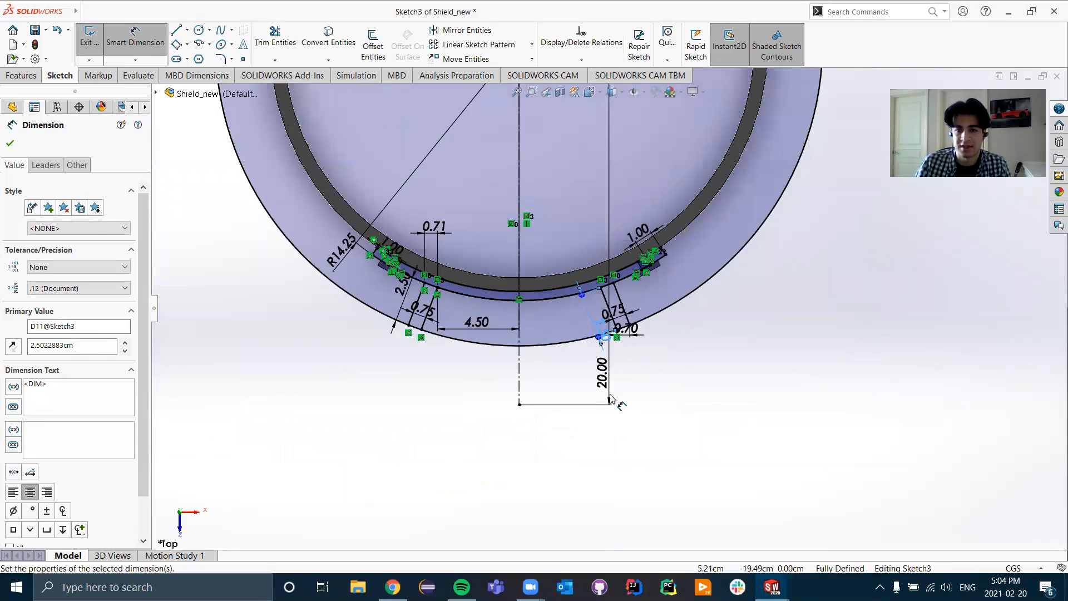
pyautogui.scroll(-2, 610, 398)
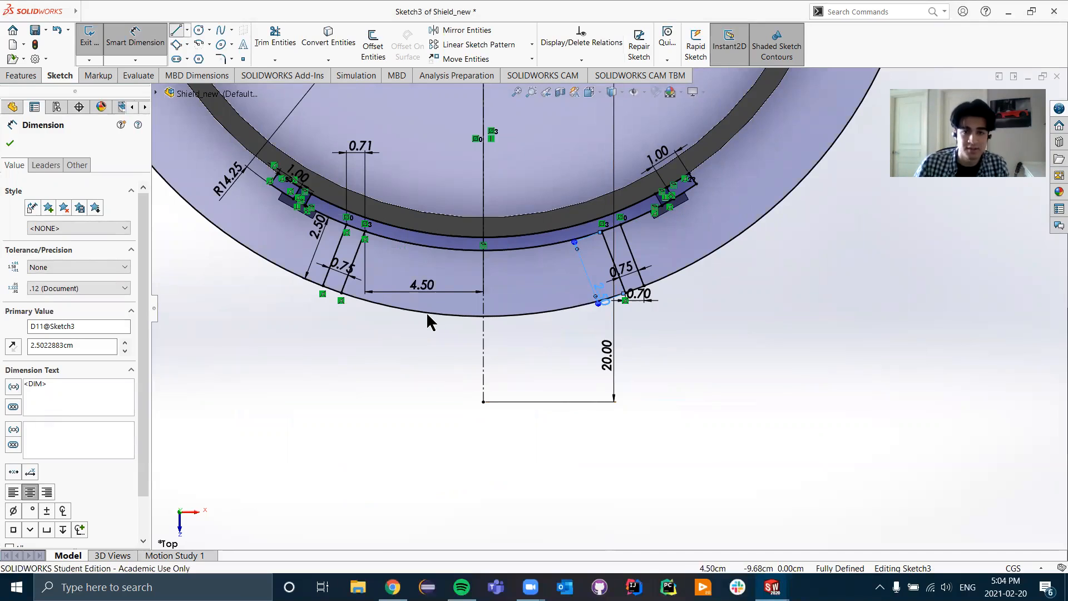
pyautogui.press('l')
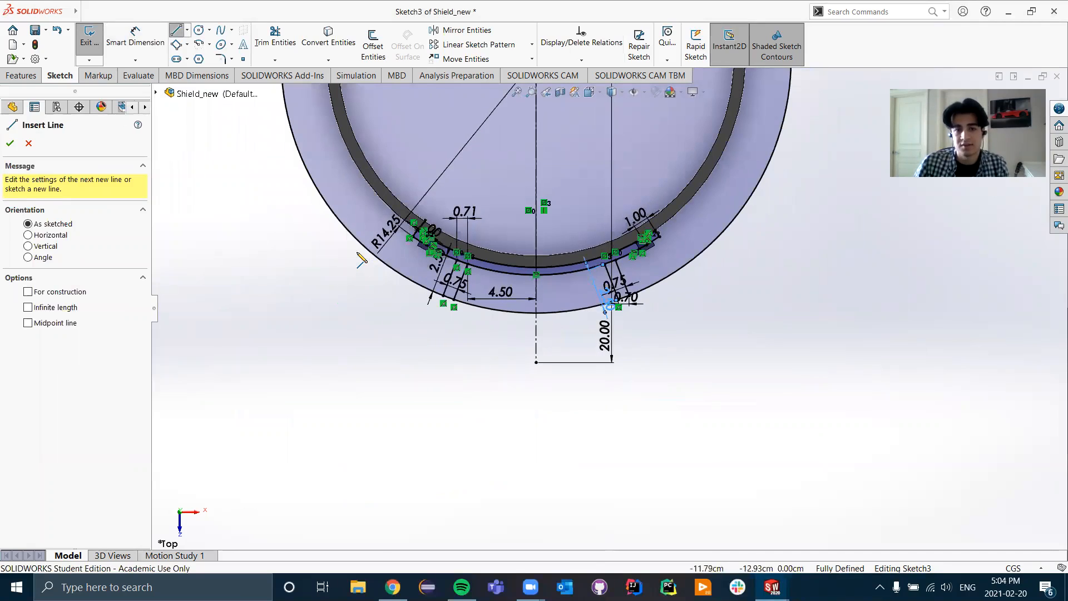
pyautogui.click(362, 246)
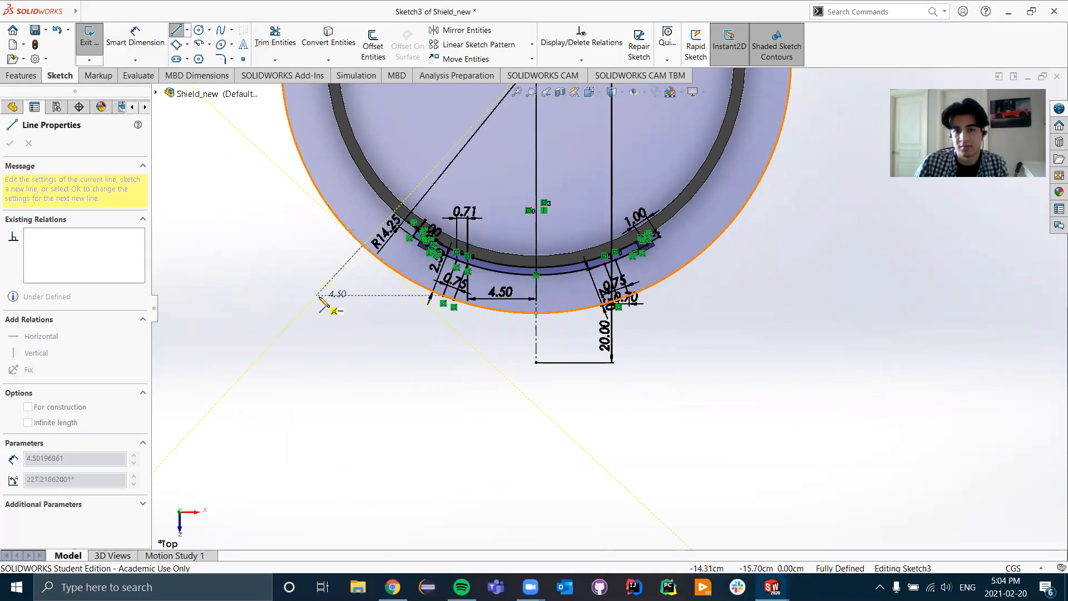
pyautogui.click(316, 295)
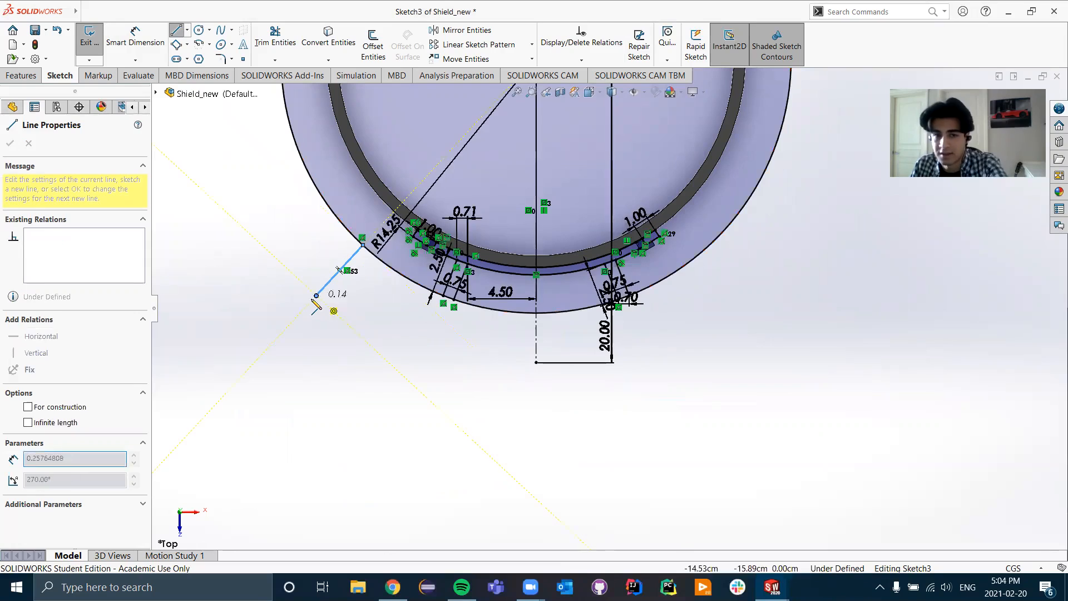
pyautogui.press('Escape')
pyautogui.press('Escape')
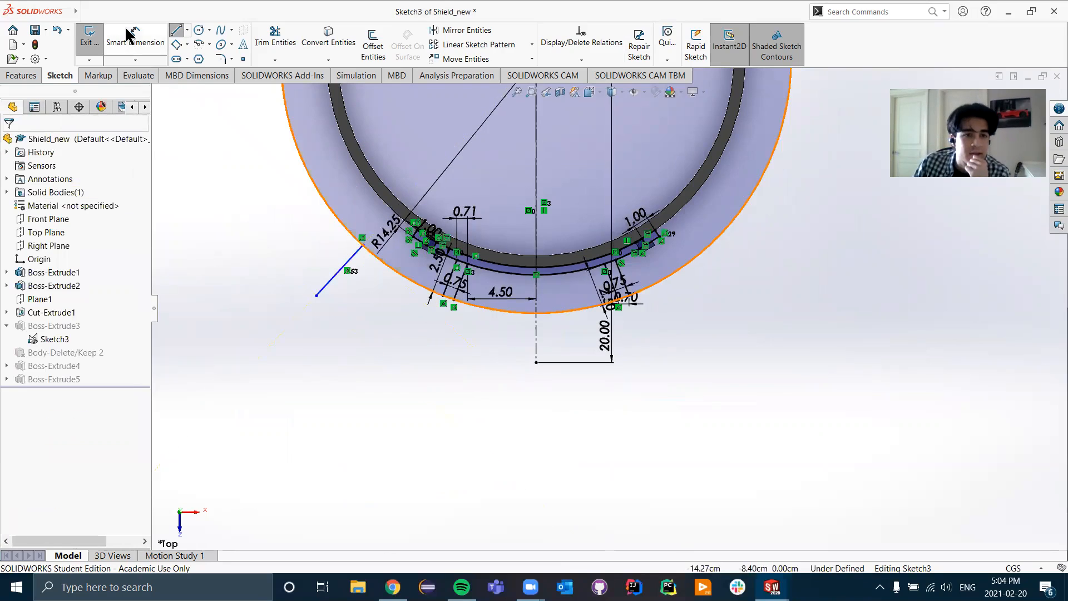
# - Dimension the horizontal distance from the origin to the radial line's start point on the circle as 11 cm
pyautogui.click(135, 39)
pyautogui.click(396, 228)
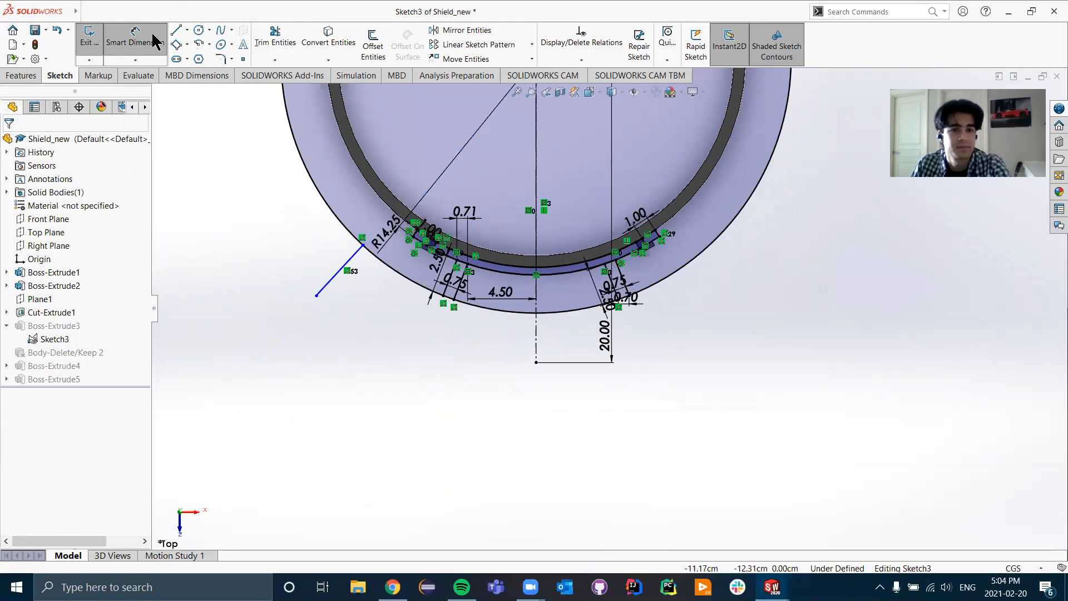
pyautogui.click(125, 40)
pyautogui.click(395, 229)
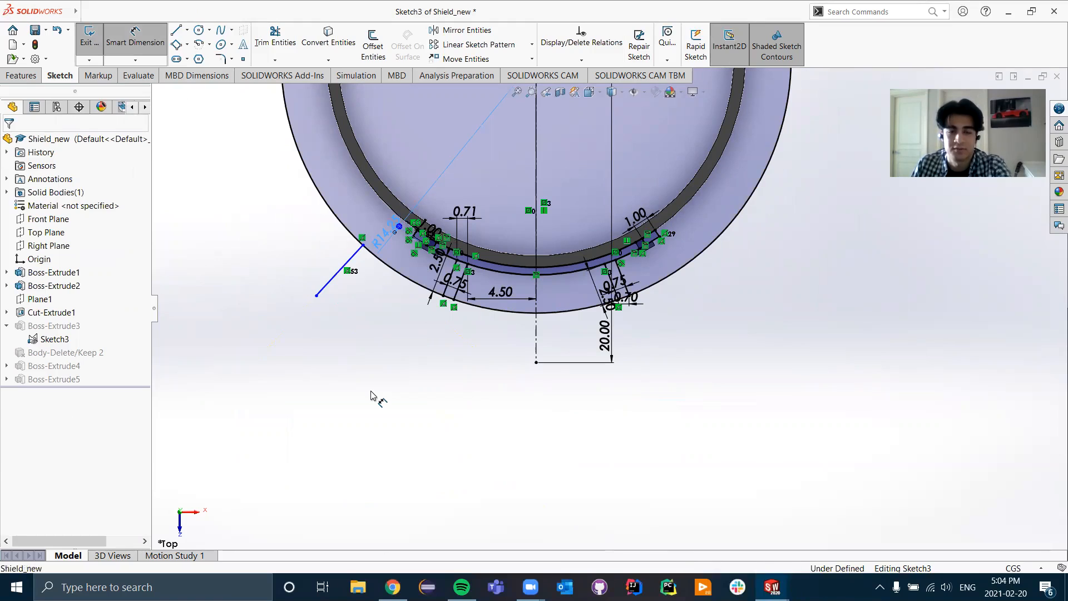
pyautogui.press('z')
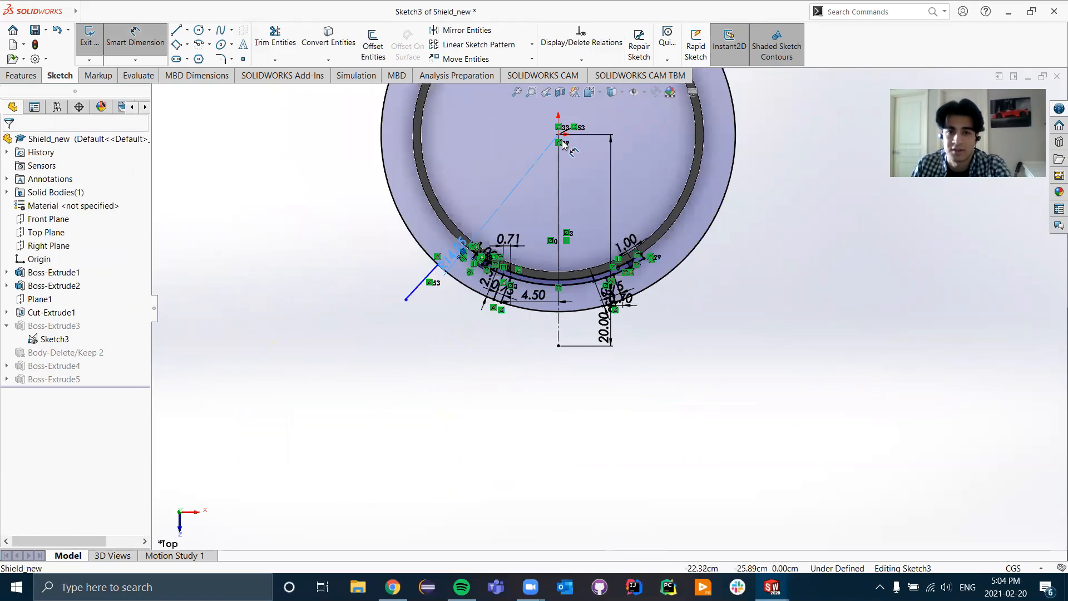
pyautogui.scroll(1, 561, 145)
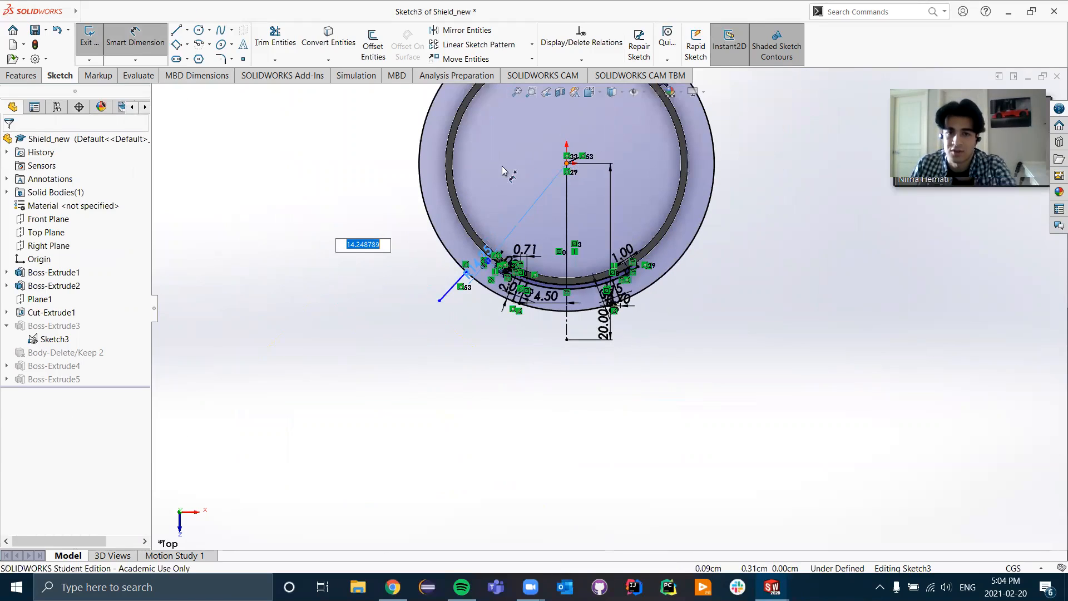
pyautogui.press('Return')
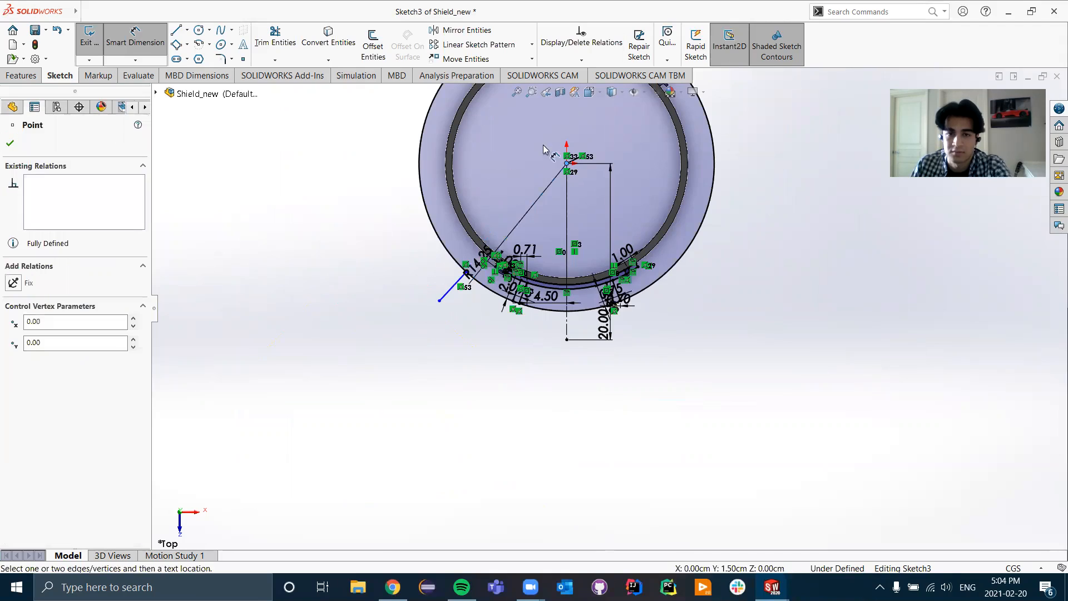
pyautogui.click(467, 272)
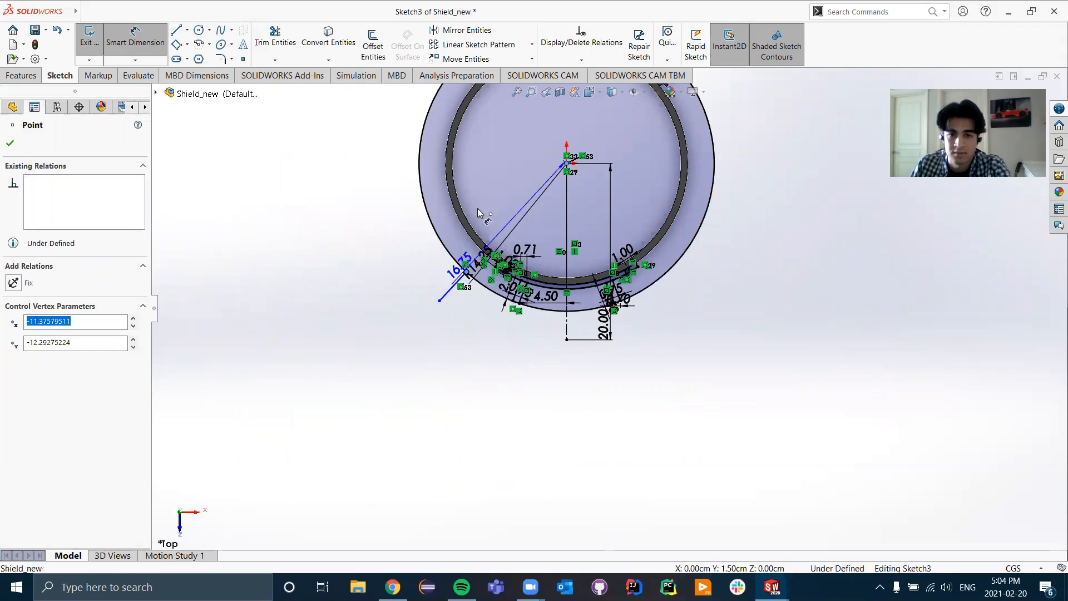
pyautogui.click(522, 149)
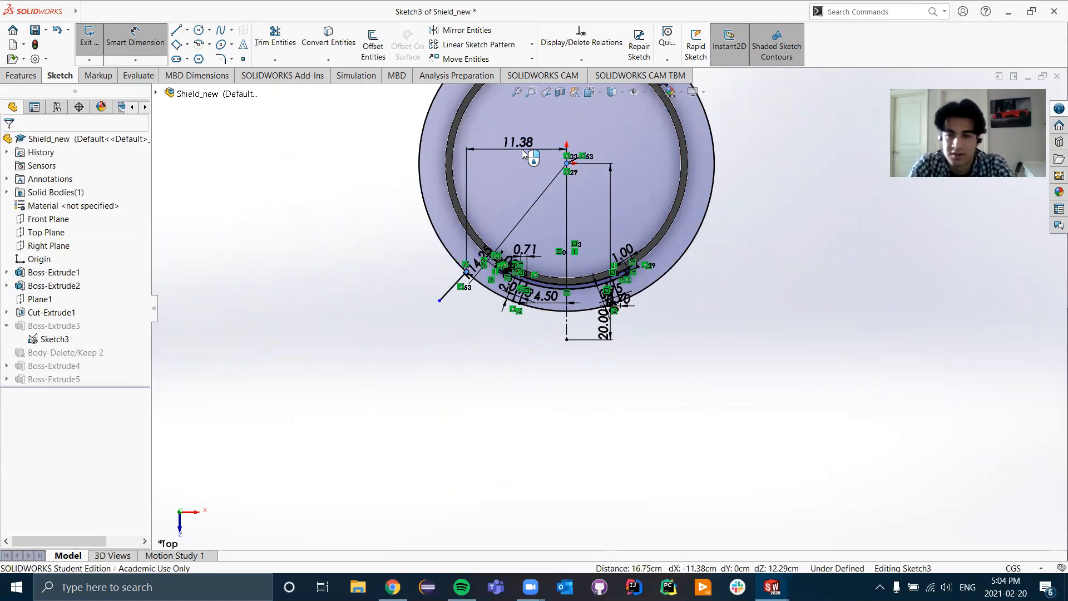
pyautogui.doubleClick(523, 150)
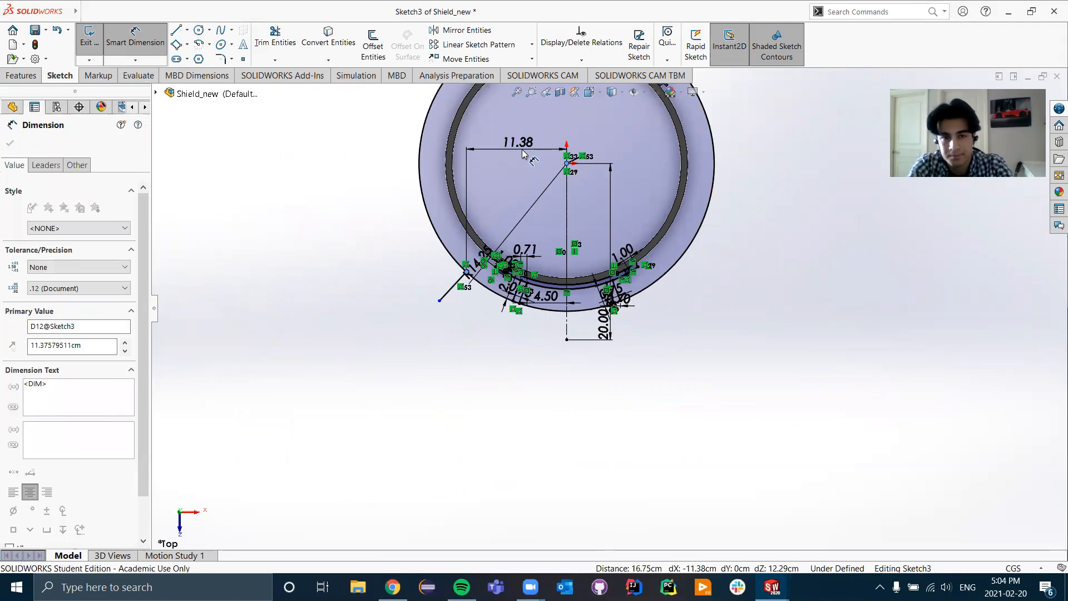
pyautogui.write('11')
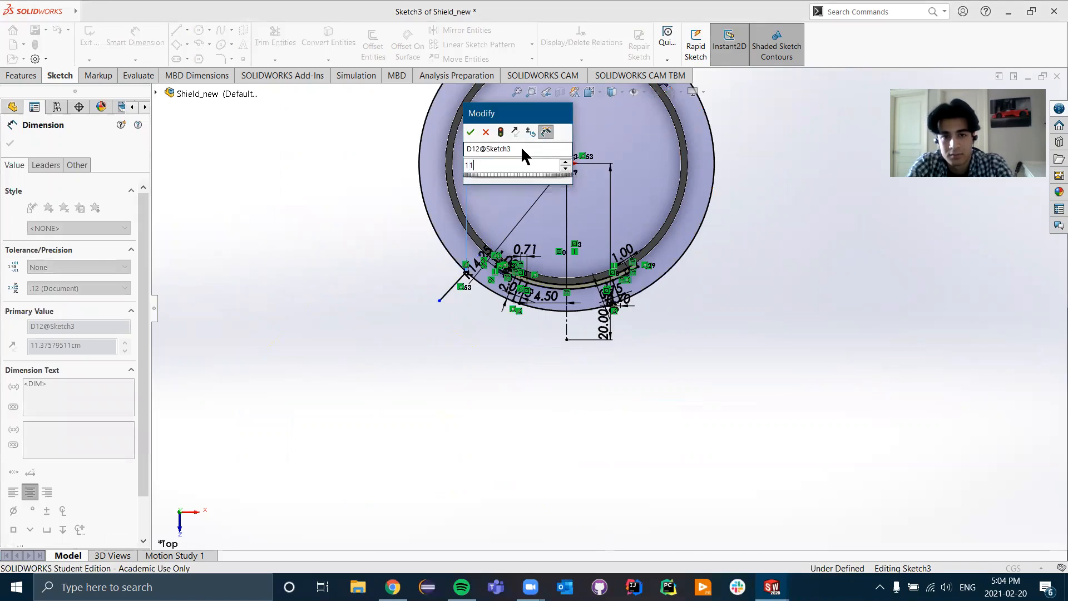
pyautogui.press('Escape')
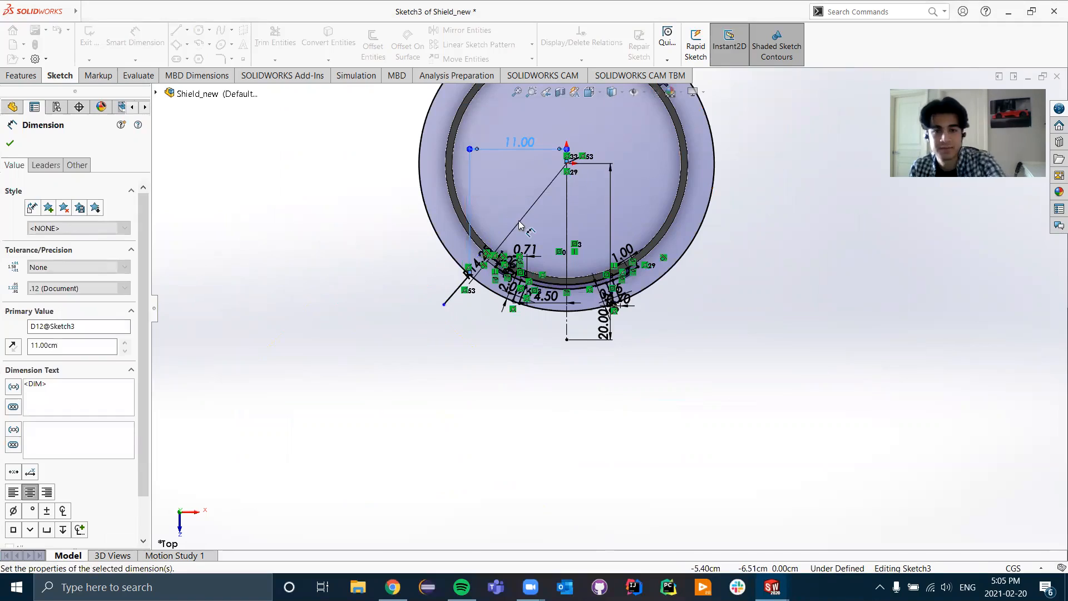
# - Dimension the length of the radial line outside the circle as 2.5 cm
pyautogui.click(439, 288)
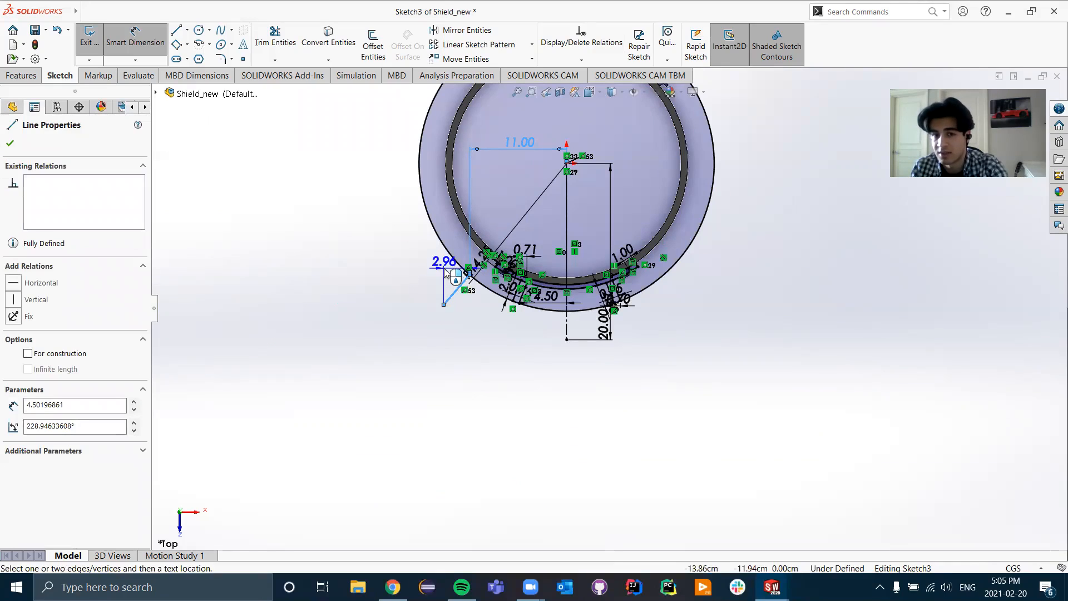
pyautogui.click(439, 278)
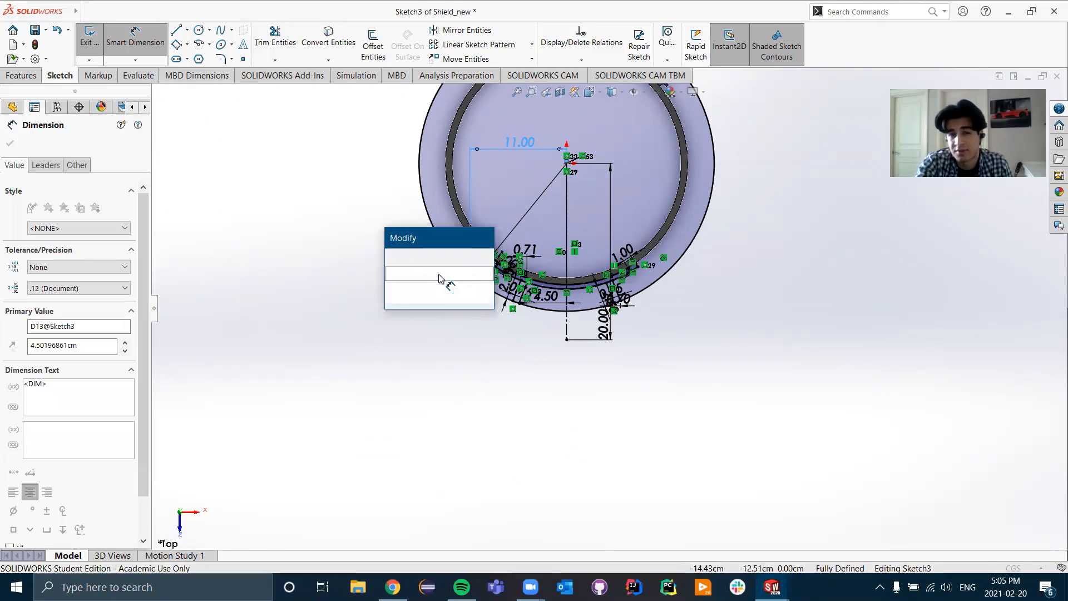
pyautogui.write('2.5')
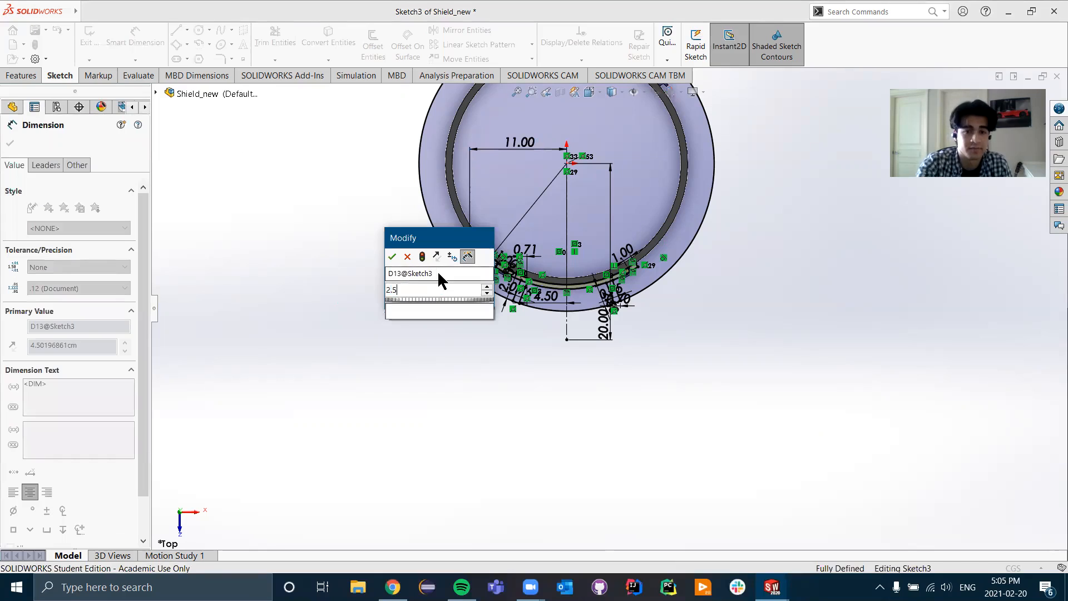
pyautogui.press('Return')
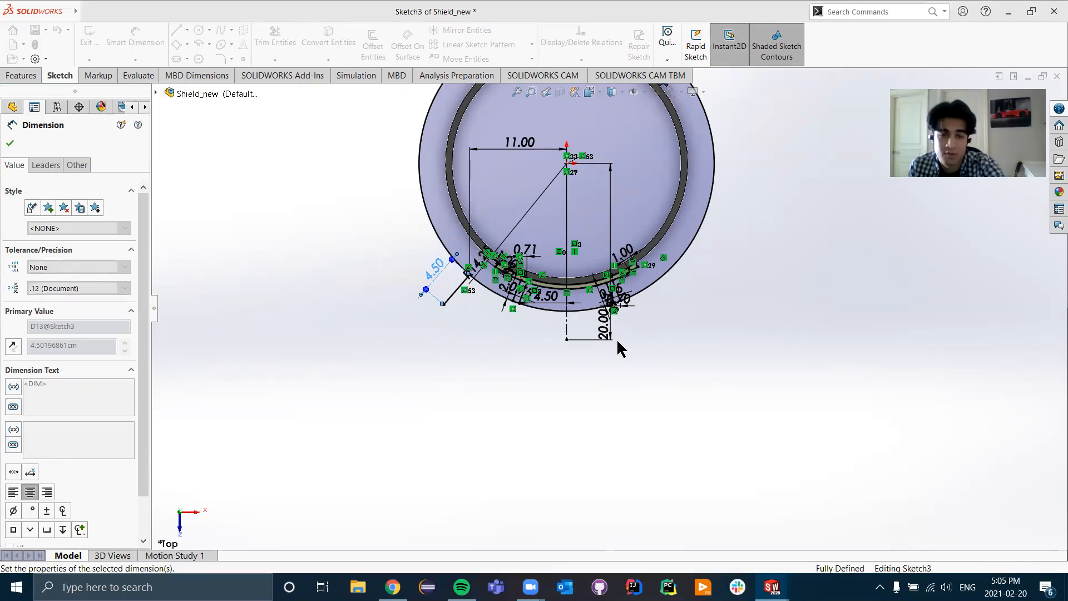
pyautogui.press('Escape')
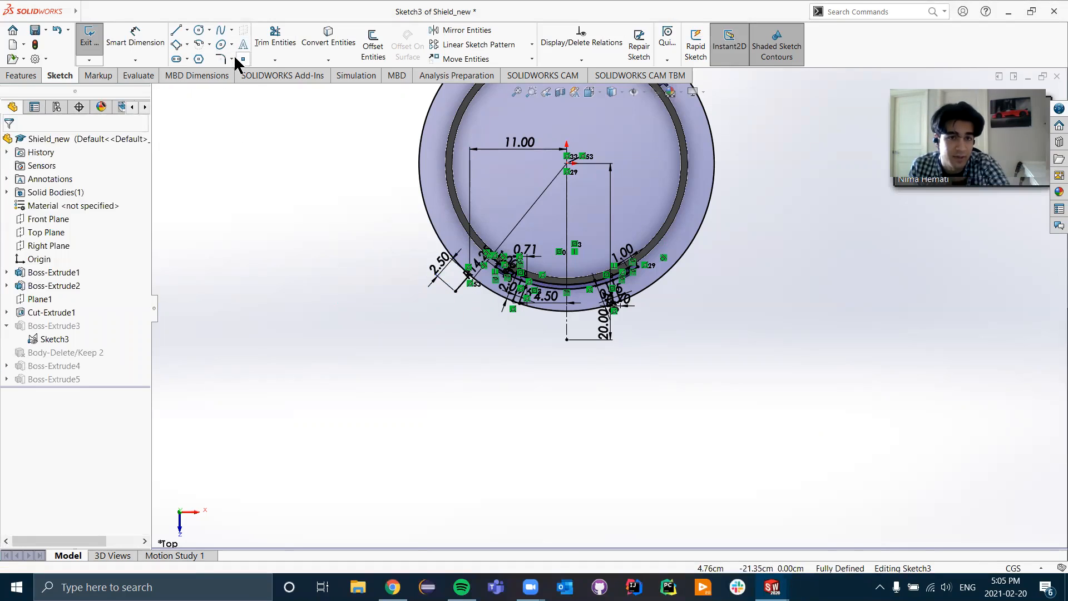
# - Mirror the 2.5 cm radial line about the vertical centerline
pyautogui.click(460, 292)
pyautogui.click(81, 308)
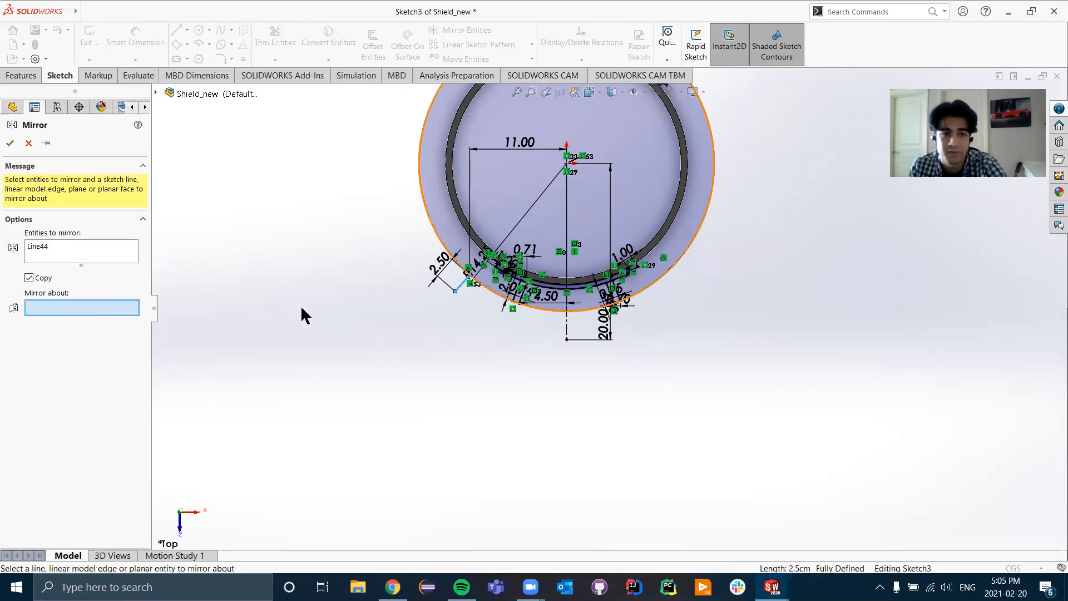
pyautogui.click(567, 328)
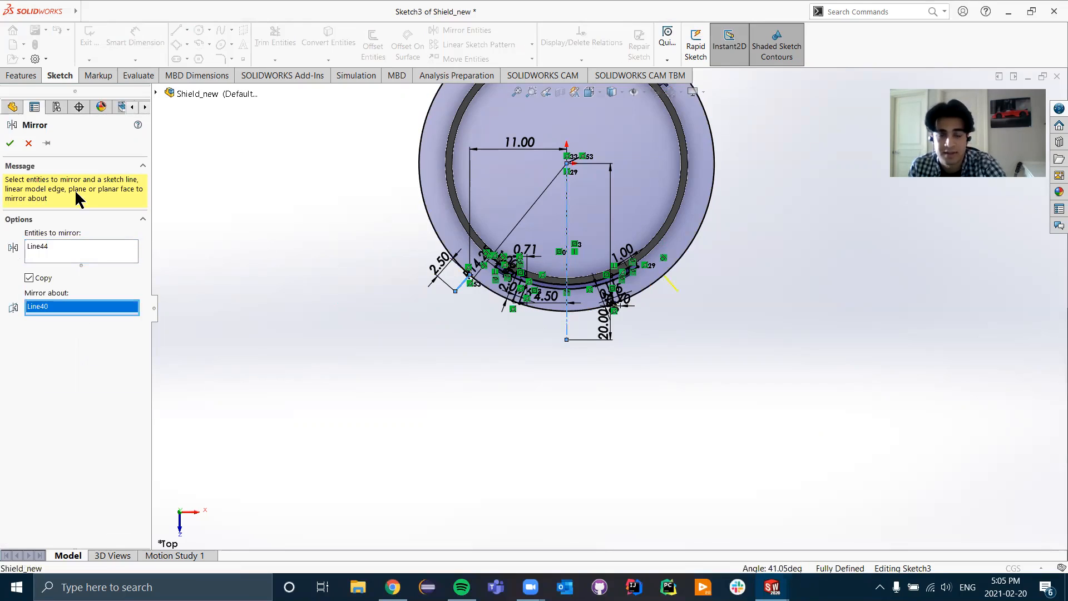
pyautogui.click(11, 144)
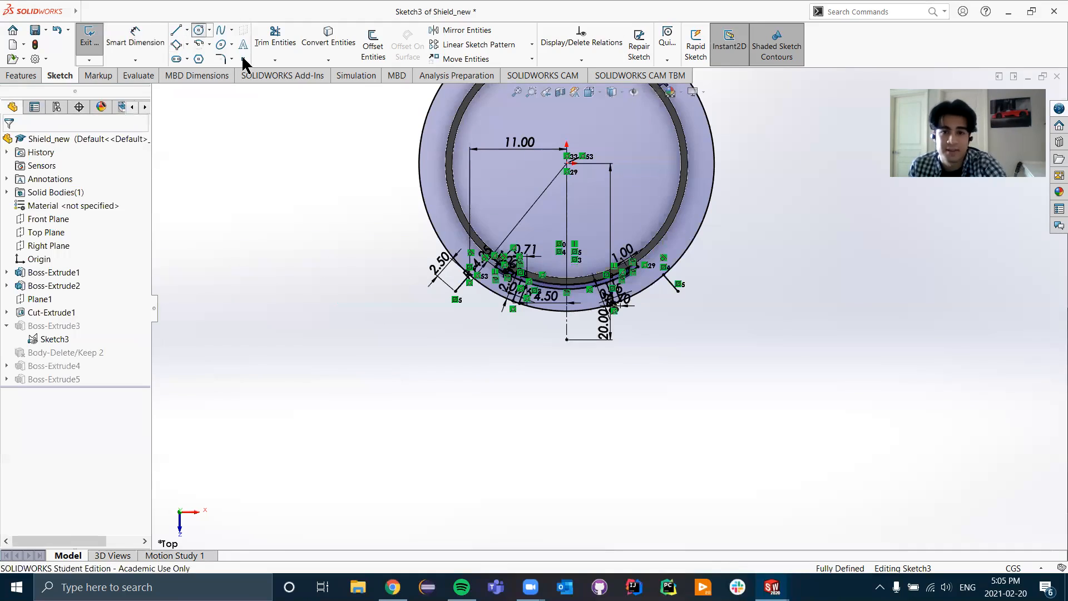
# - Sketch an origin-centered circle of about 19.25 cm radius through the outer end of the mirrored radial line
pyautogui.click(568, 166)
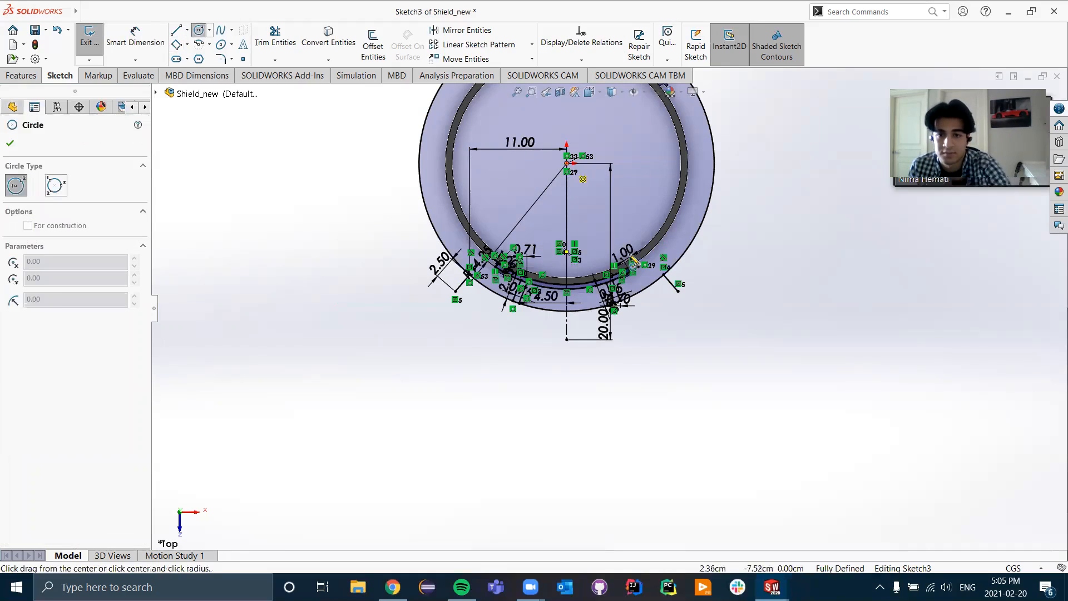
pyautogui.click(679, 290)
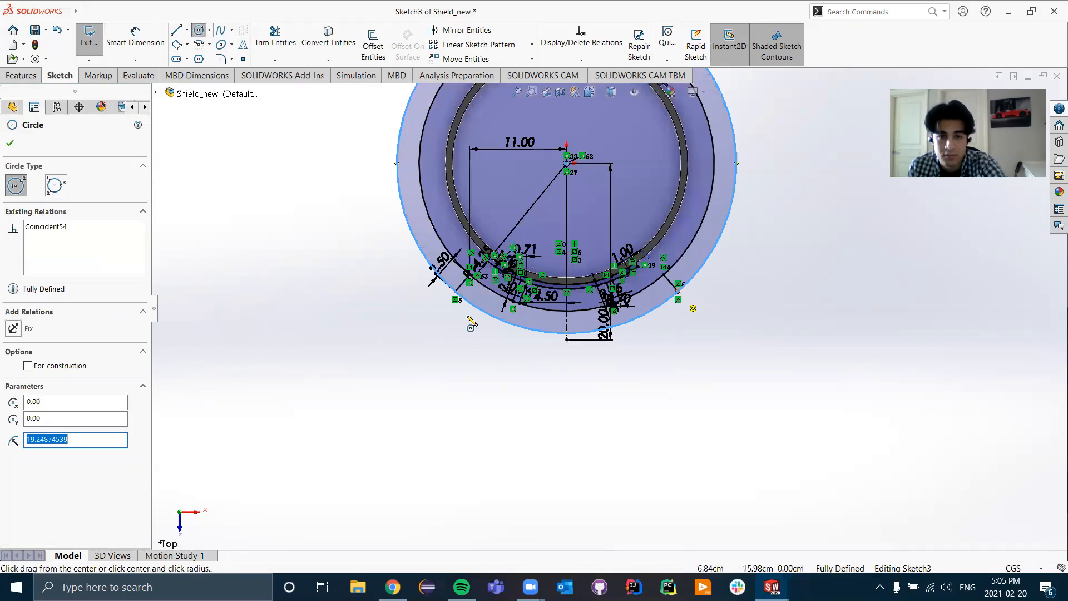
pyautogui.press('Escape')
# - Make the new outer circle coincident with the outer endpoint of the original 2.5 cm radial line
pyautogui.scroll(-5, 458, 303)
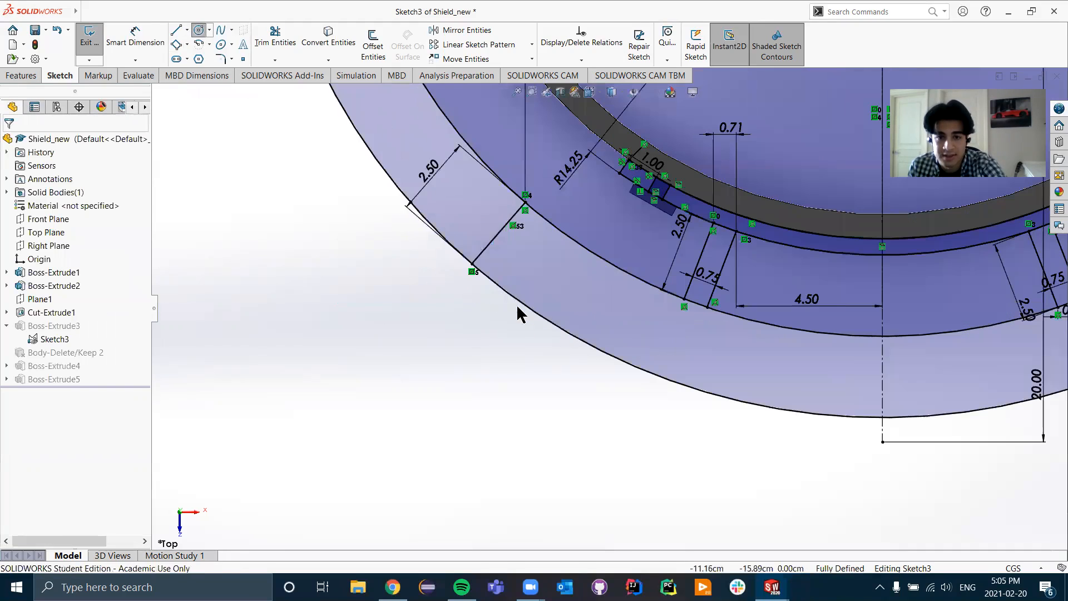
pyautogui.scroll(-1, 462, 247)
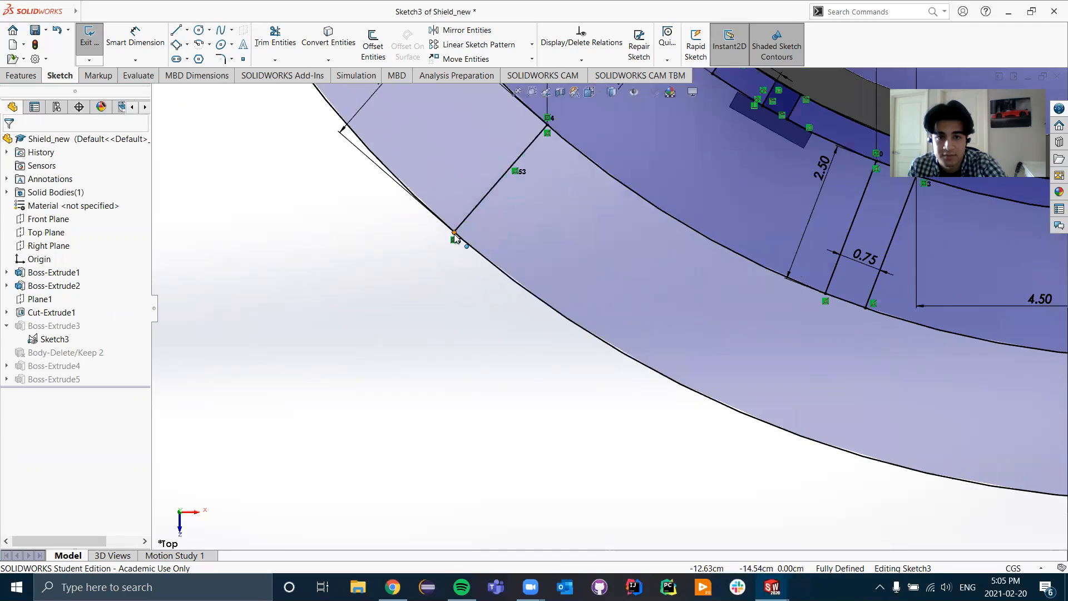
pyautogui.click(473, 247)
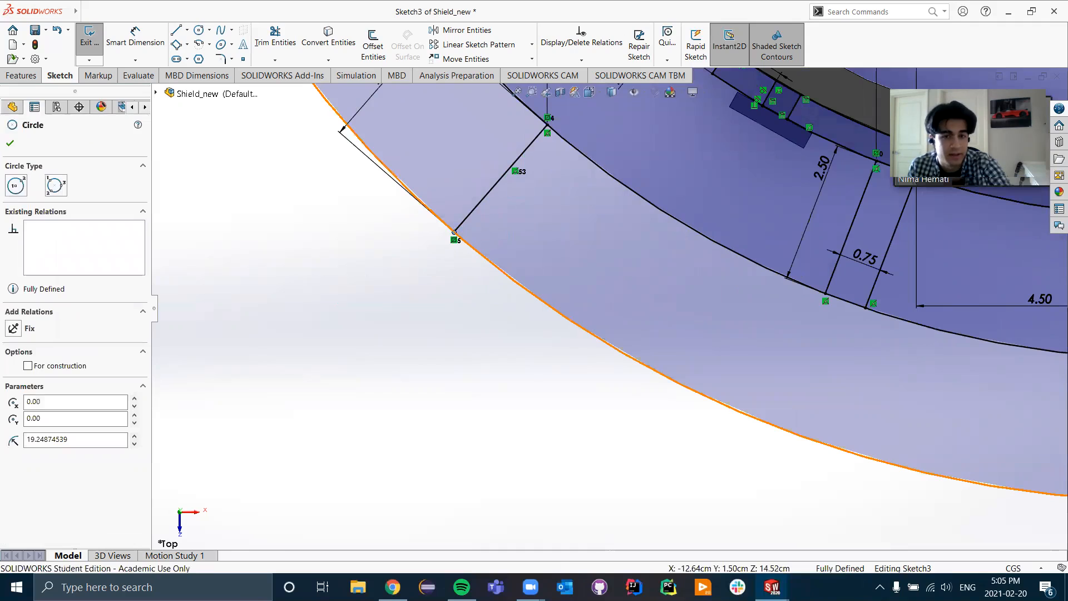
pyautogui.keyDown('ctrl'); pyautogui.click(455, 233); pyautogui.keyUp('ctrl')
pyautogui.click(15, 357)
pyautogui.press('Escape')
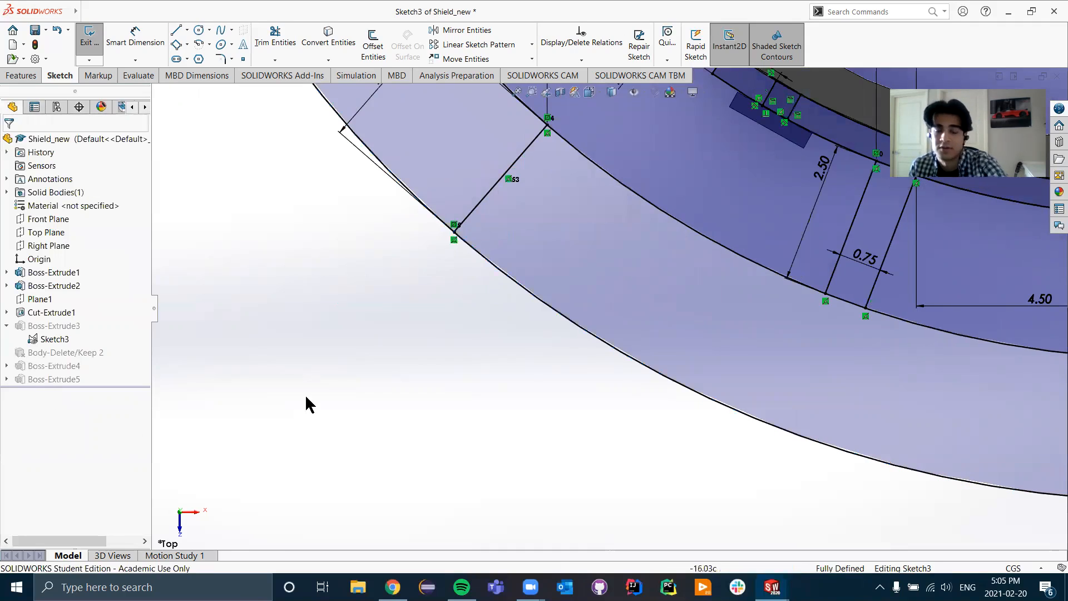
# - Trim away the upper parts of the two outer circles beyond the radial lines, keeping only the lower arc band
pyautogui.scroll(5, 310, 401)
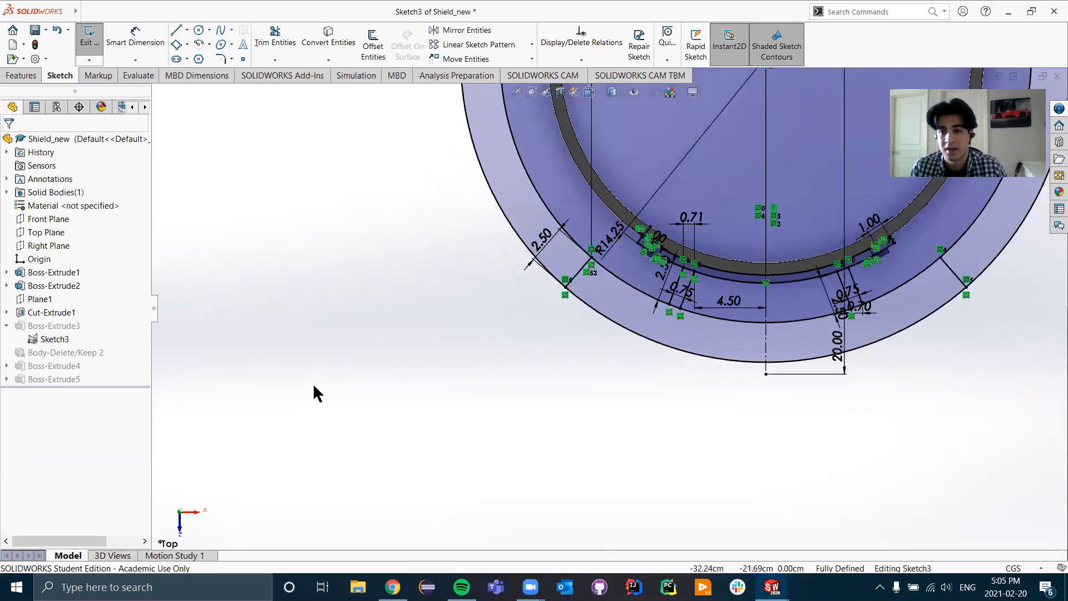
pyautogui.scroll(3, 317, 380)
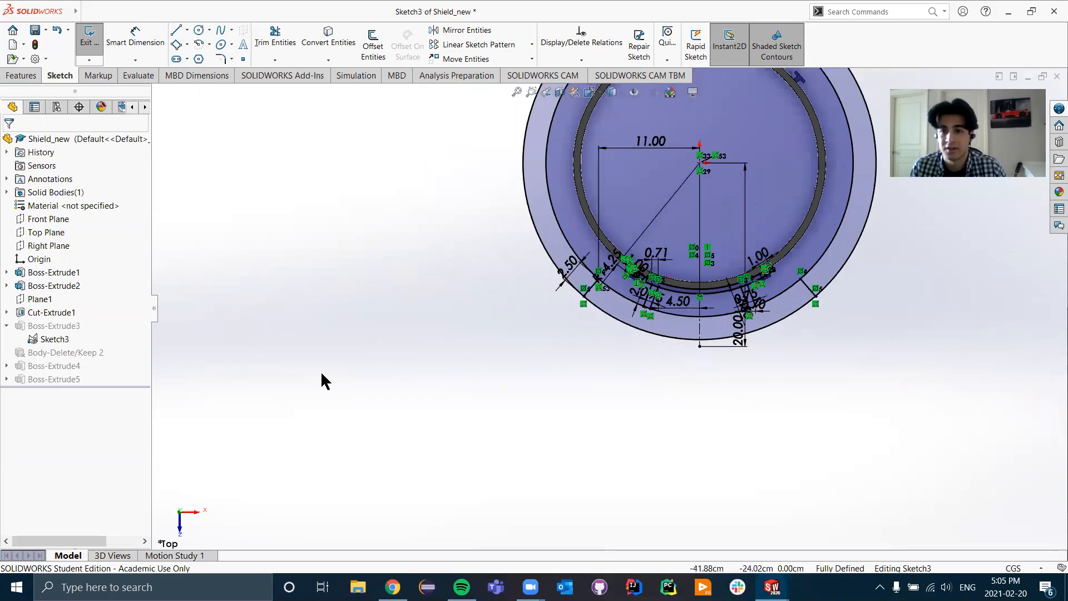
pyautogui.click(274, 36)
pyautogui.moveTo(422, 275)
pyautogui.mouseDown()
pyautogui.moveTo(533, 165)
pyautogui.moveTo(584, 147)
pyautogui.mouseUp()
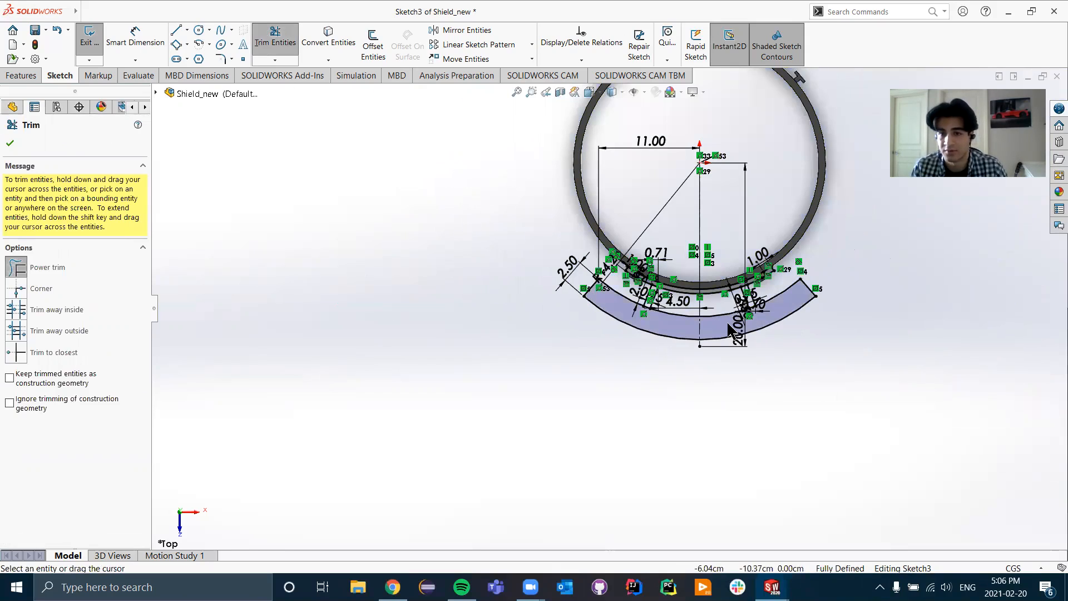
# - Trim the short segments of the band's inner arc that close off the ends of both slanted tabs
pyautogui.scroll(-6, 641, 322)
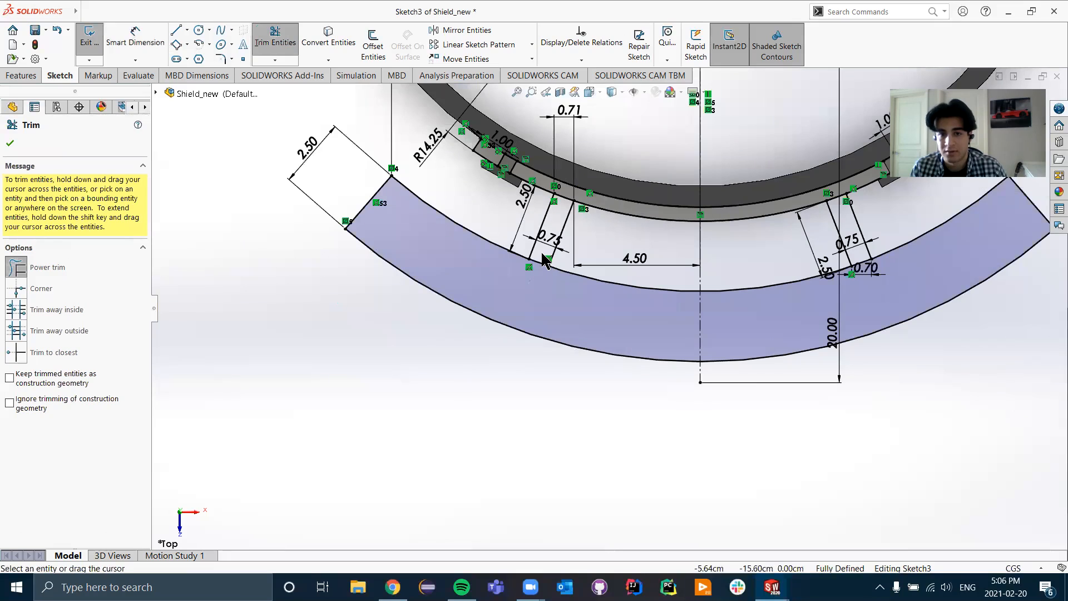
pyautogui.moveTo(545, 260); pyautogui.dragTo(546, 261)
pyautogui.moveTo(873, 282); pyautogui.dragTo(862, 254)
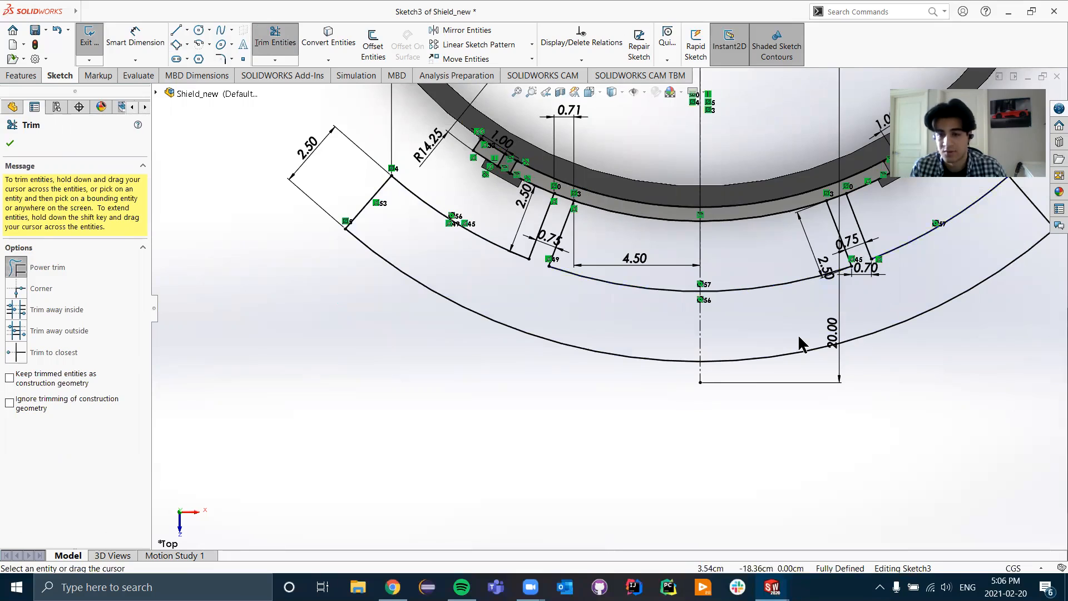
pyautogui.press('Escape')
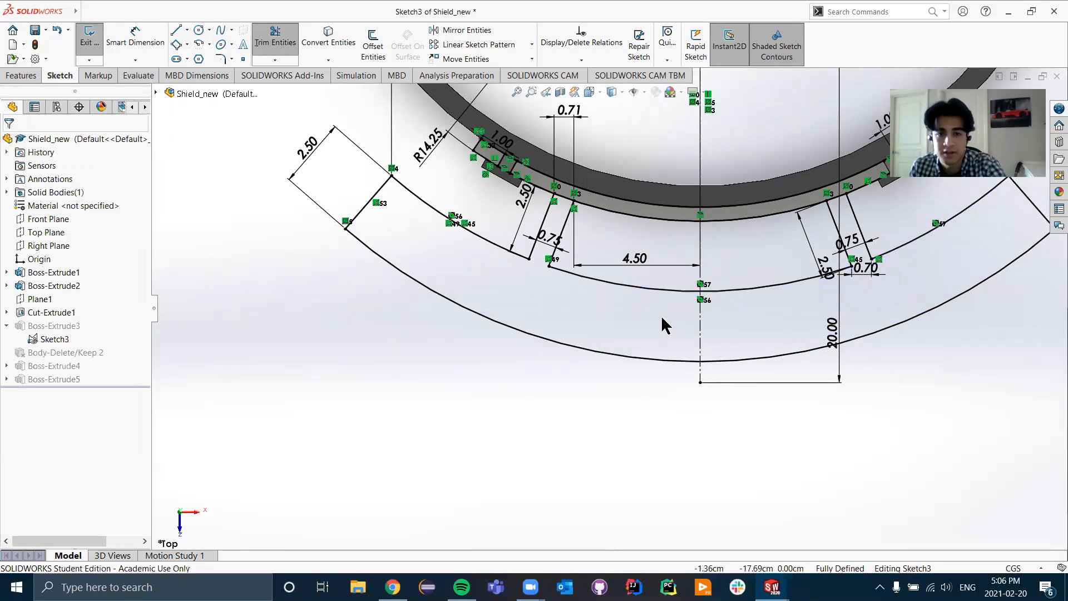
pyautogui.scroll(-2, 496, 324)
pyautogui.scroll(1, 542, 321)
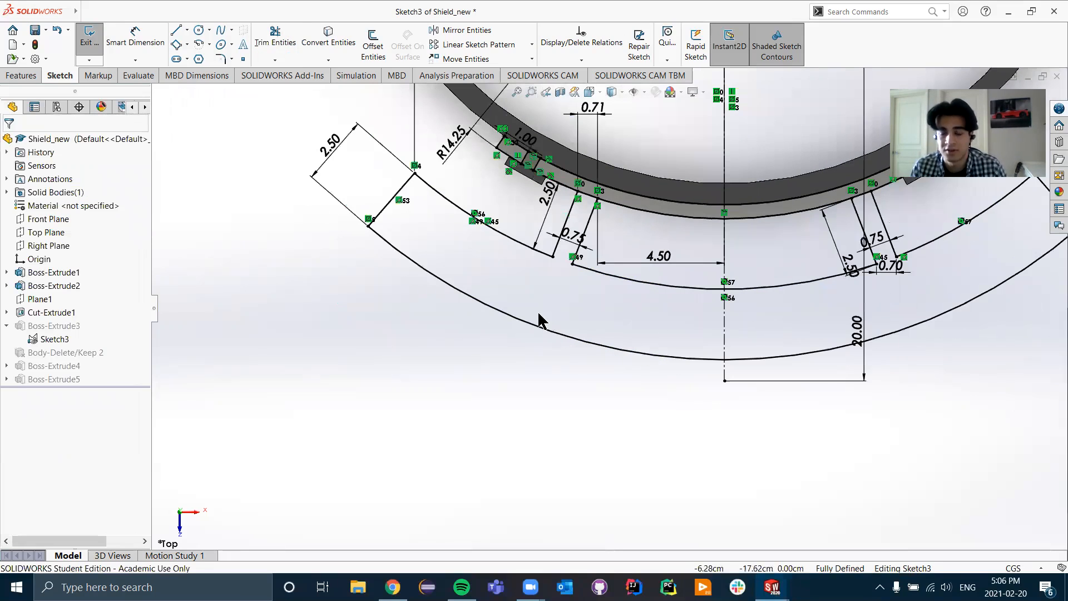
pyautogui.scroll(2, 484, 302)
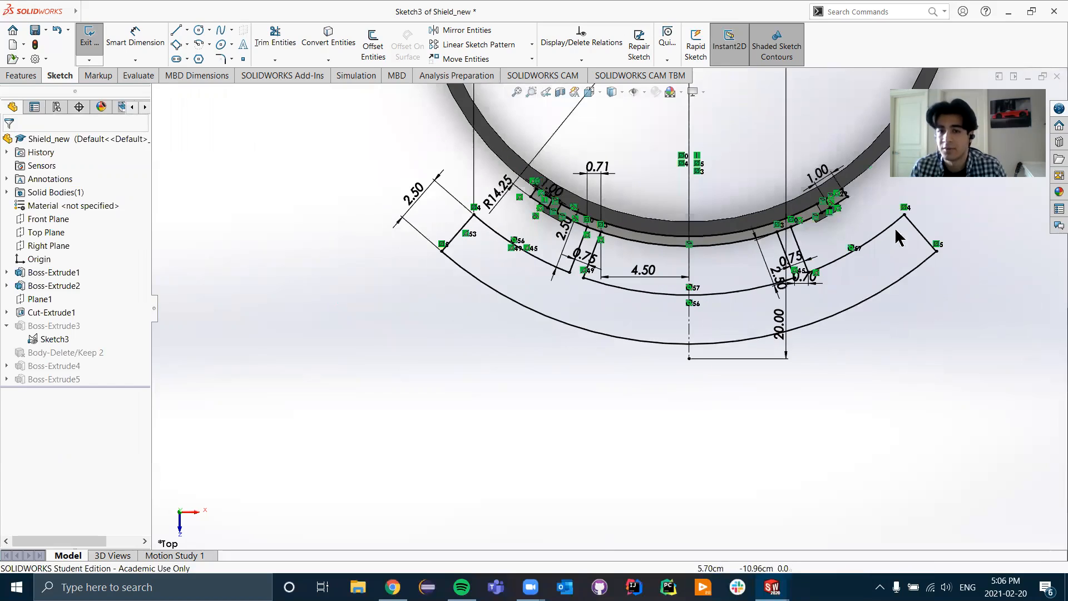
pyautogui.scroll(-2, 702, 242)
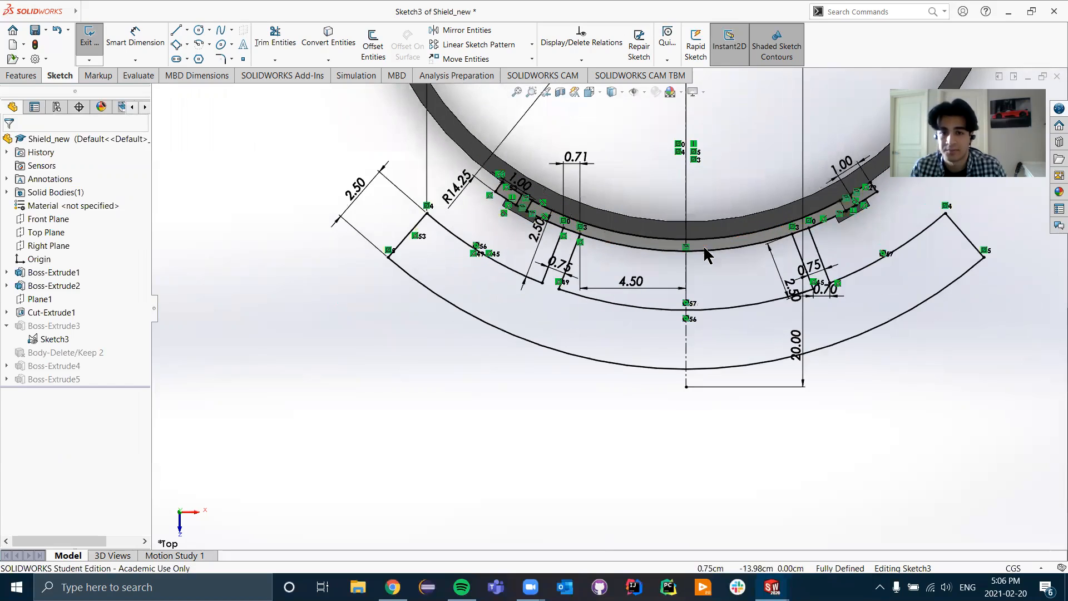
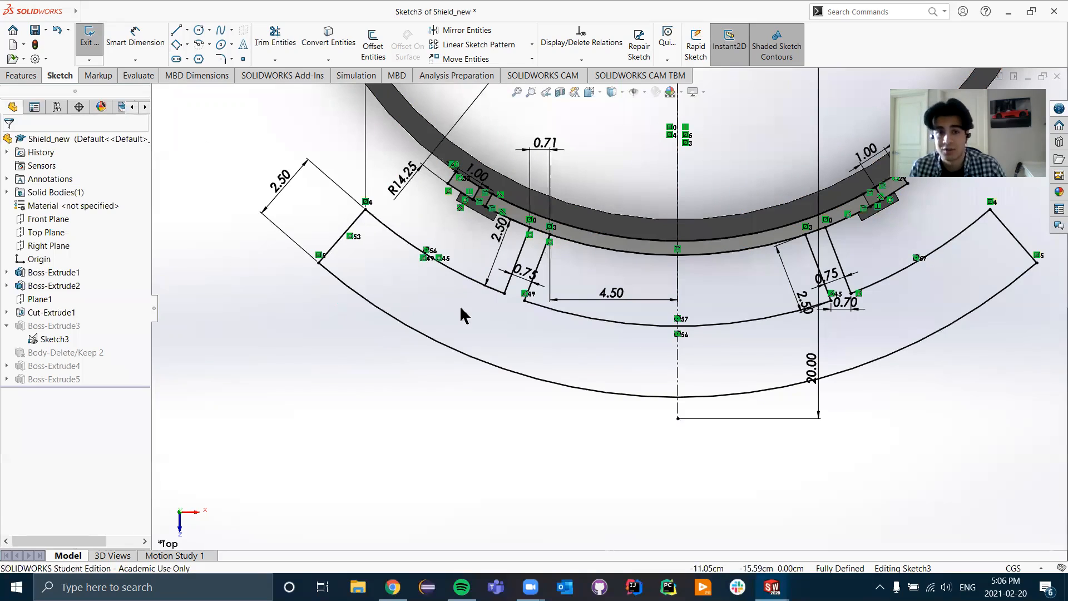
# - Exit Sketch3 and show it in the model
pyautogui.click(93, 40)
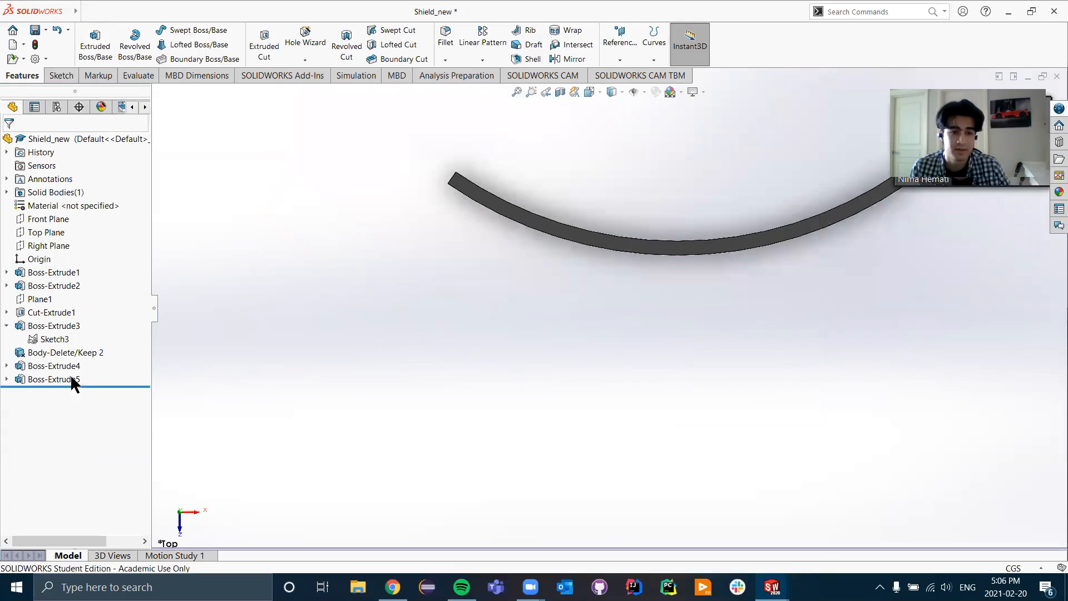
pyautogui.rightClick(47, 340)
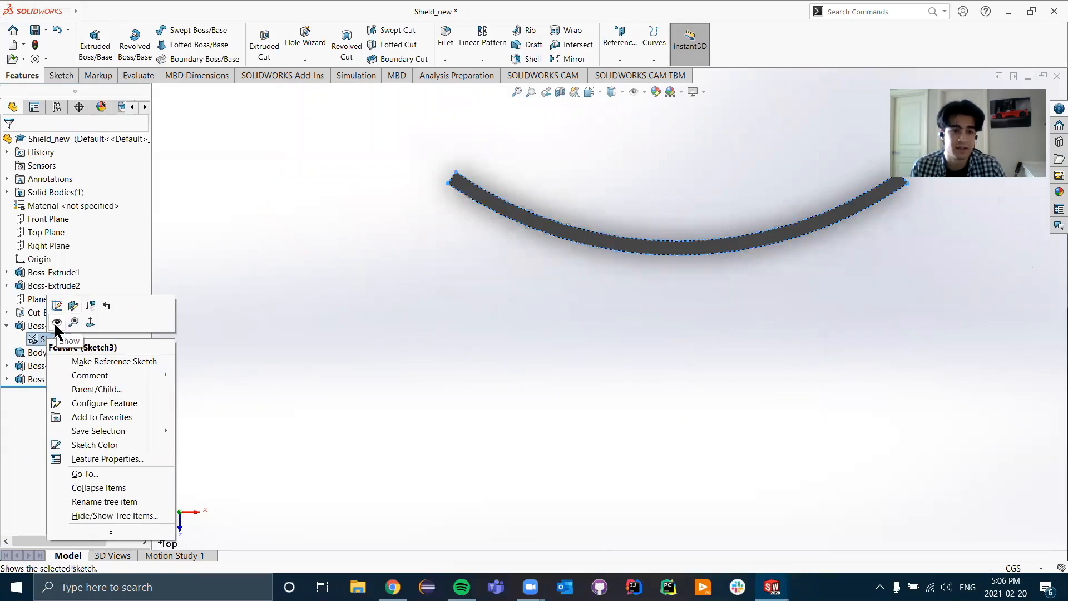
pyautogui.click(56, 323)
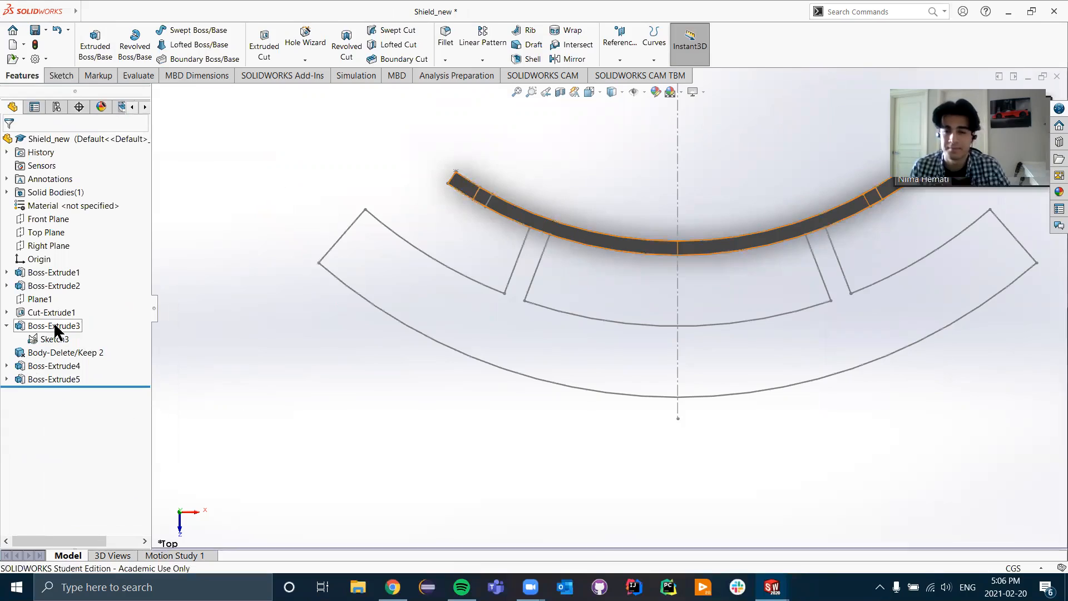
pyautogui.click(355, 395)
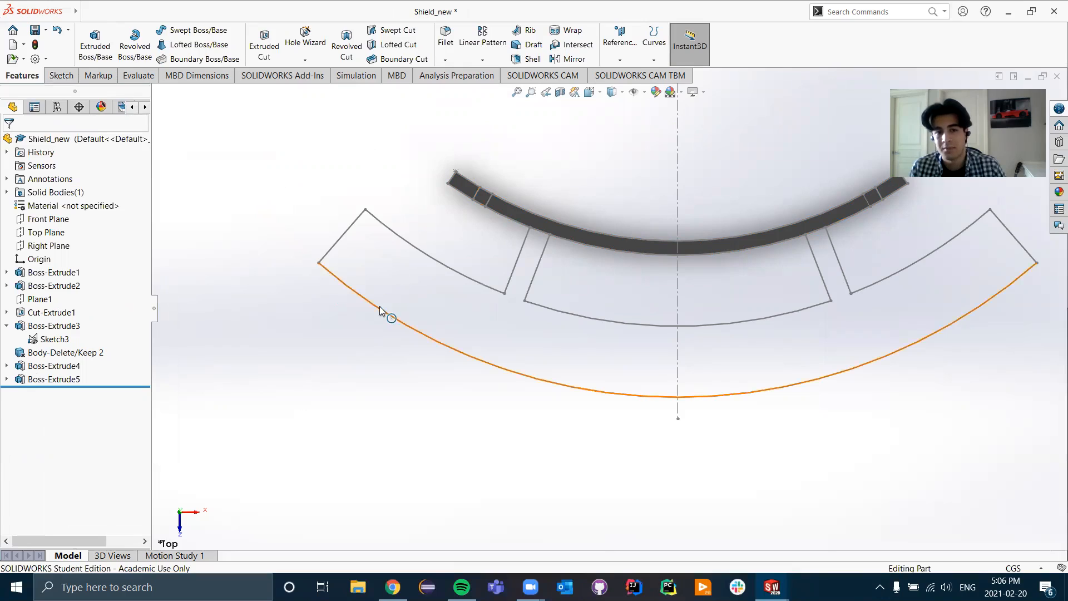
# - Reopen Sketch3, set the length of the radial line at the arc band's end to 1.5 cm, and exit the sketch
pyautogui.rightClick(353, 230)
pyautogui.click(360, 198)
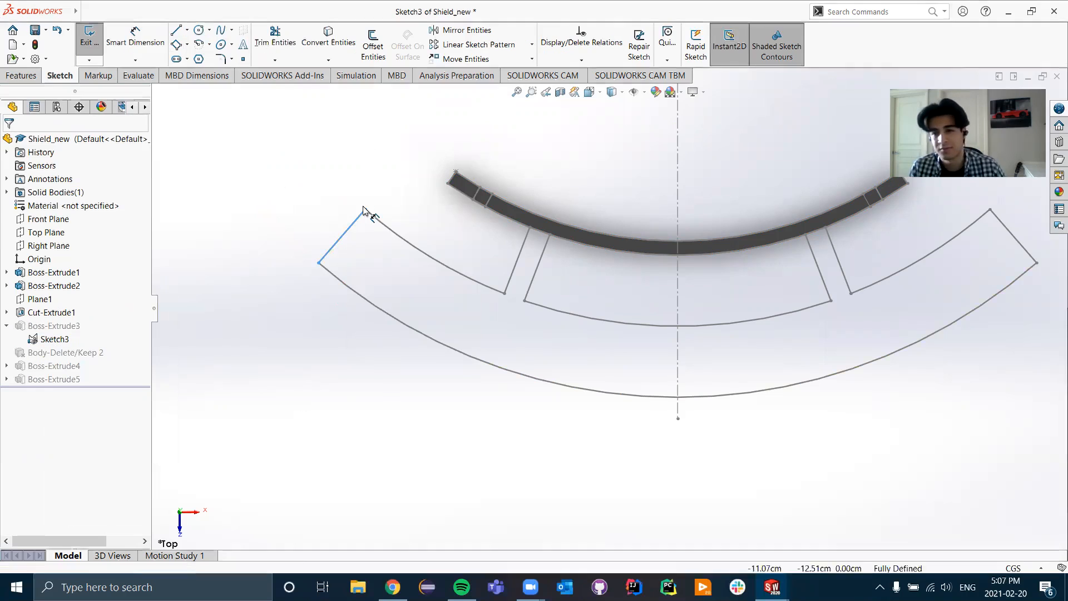
pyautogui.click(293, 185)
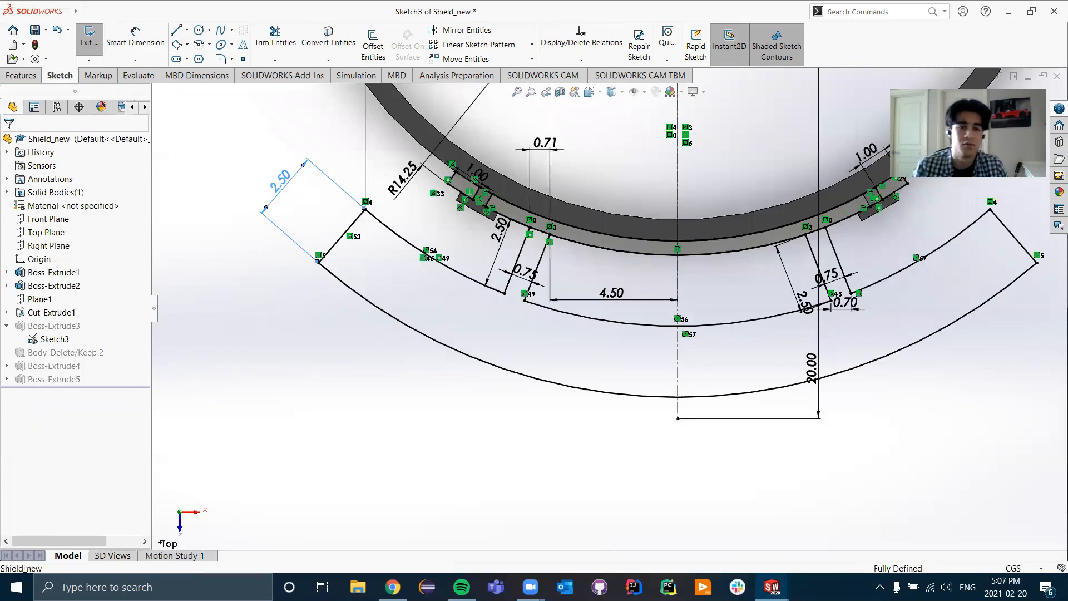
pyautogui.doubleClick(284, 184)
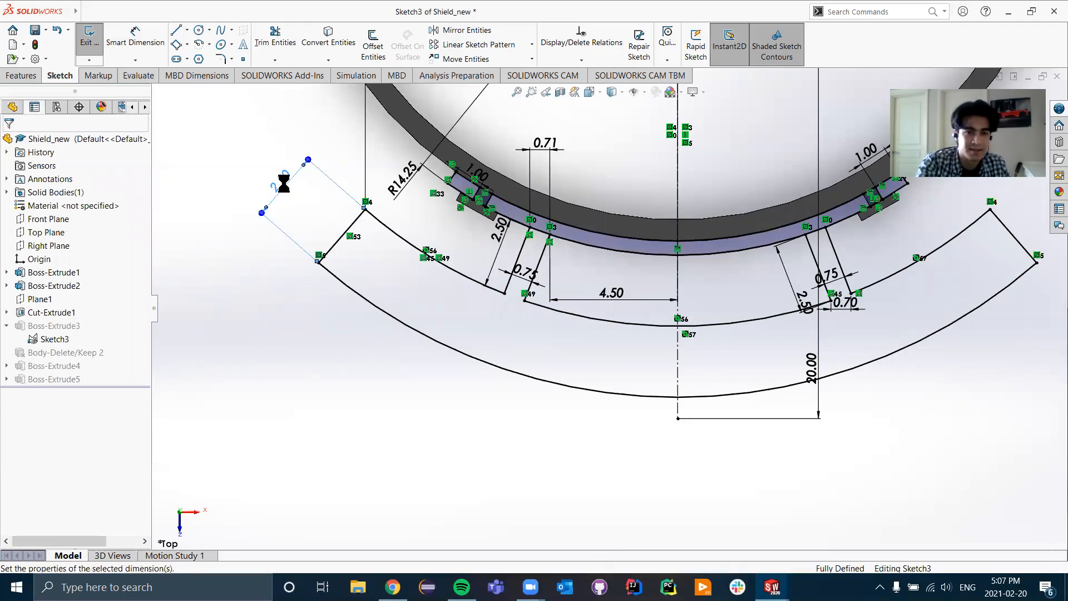
pyautogui.write('1.5')
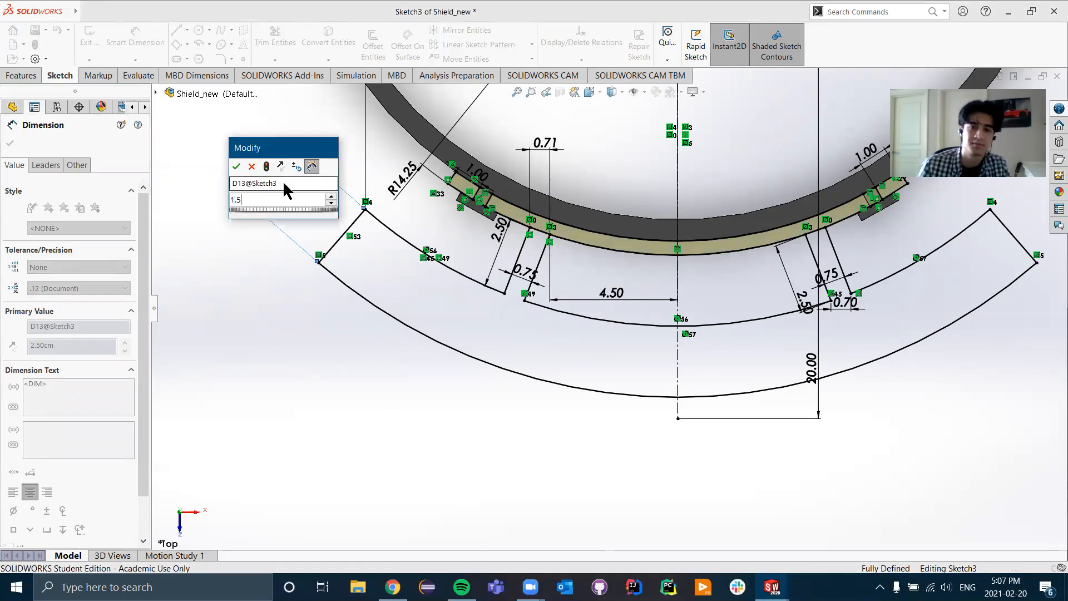
pyautogui.press('Return')
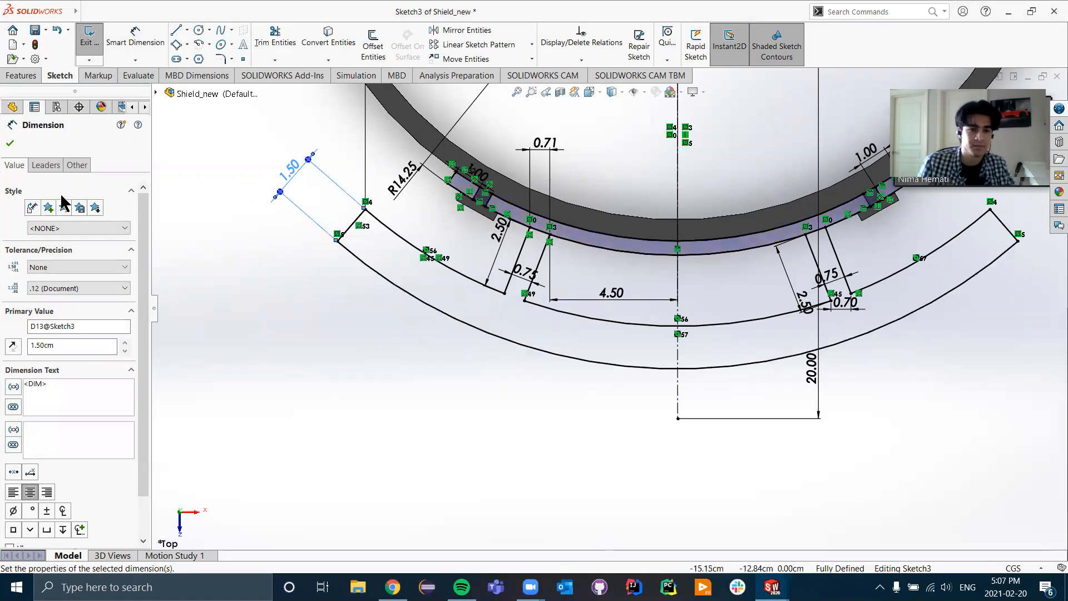
pyautogui.click(10, 143)
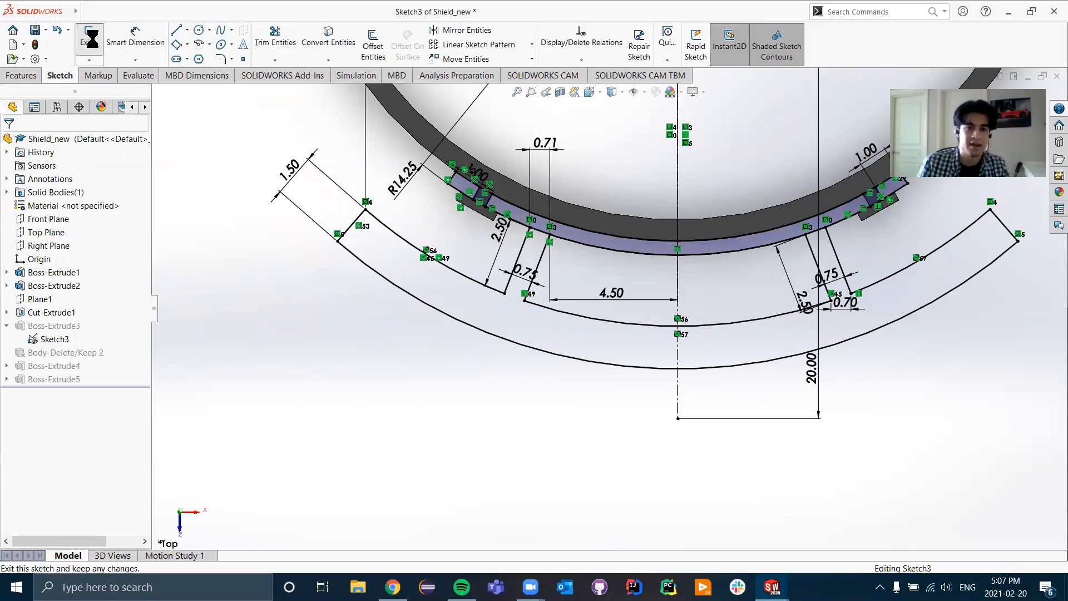
pyautogui.click(88, 38)
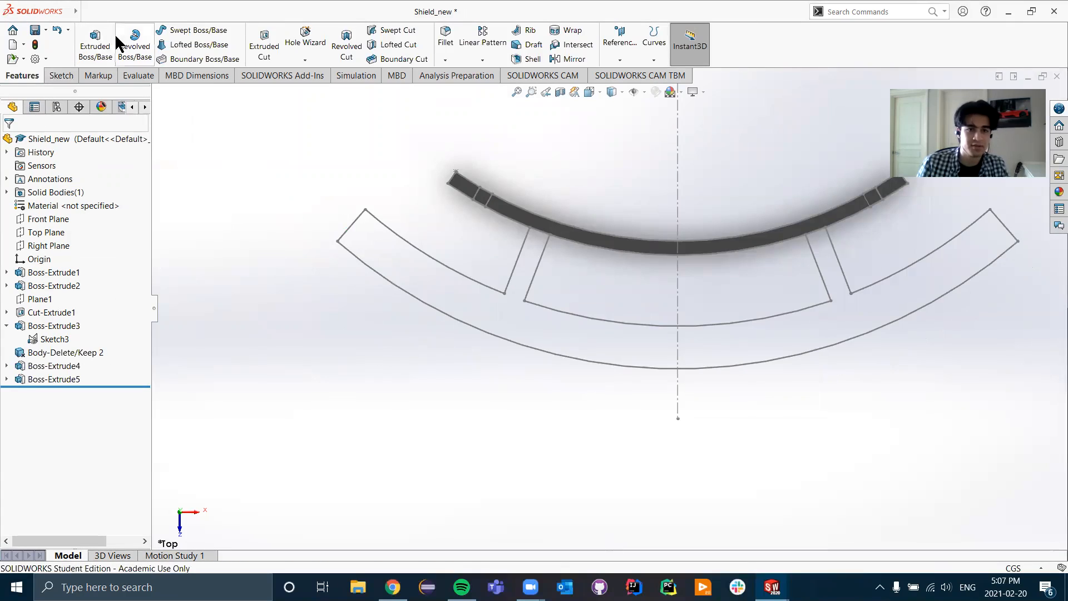
# - Start a boss extrude of Sketch3 using both halves of the outer band with its tabs as contours, with the thin feature turned off
pyautogui.click(96, 44)
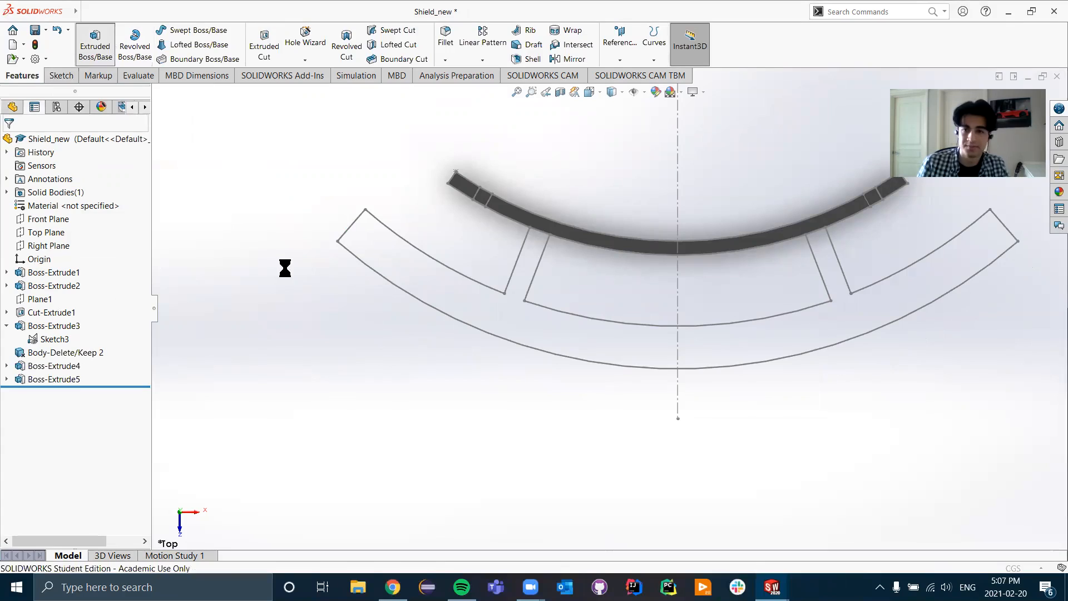
pyautogui.click(437, 311)
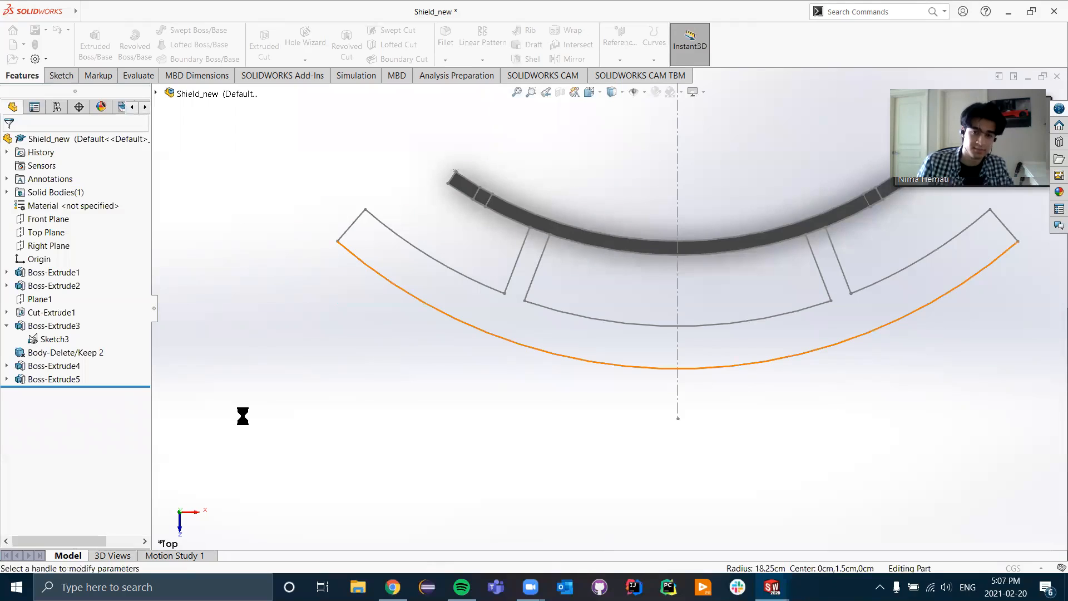
pyautogui.rightClick(99, 471)
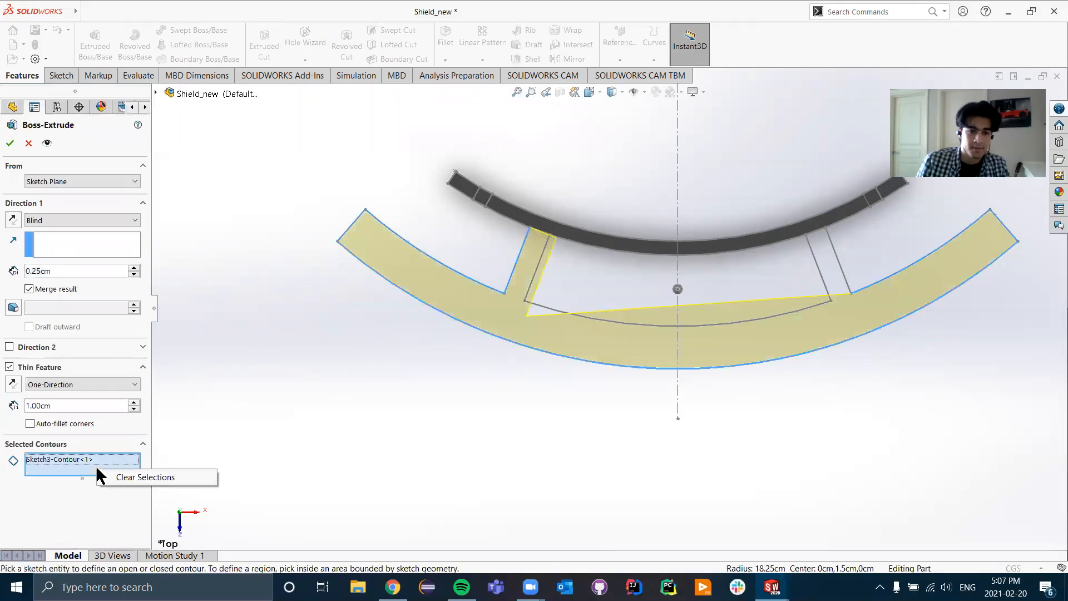
pyautogui.click(127, 477)
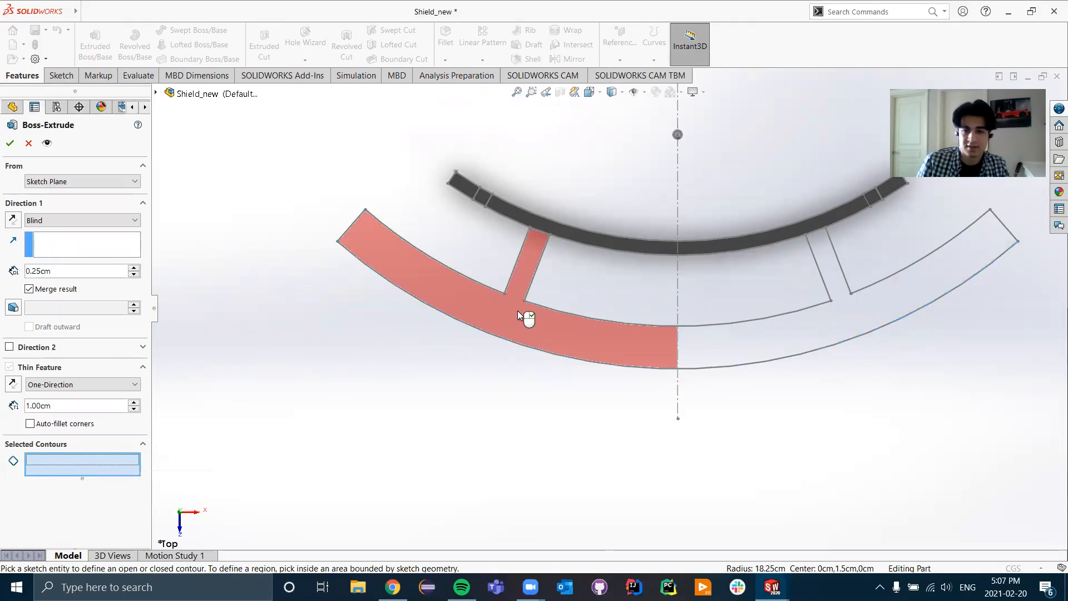
pyautogui.click(517, 315)
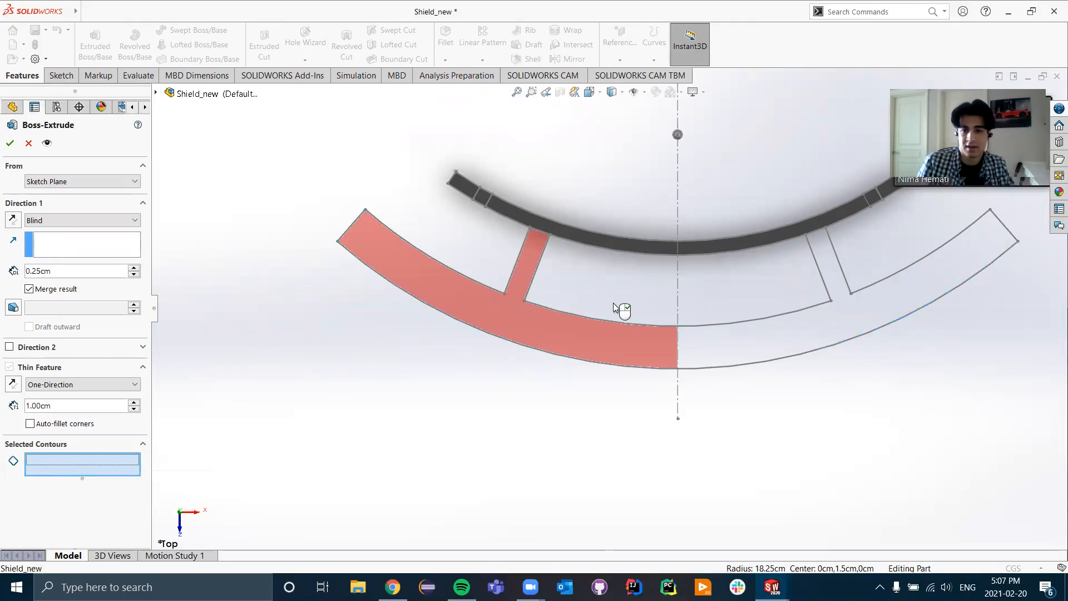
pyautogui.click(768, 340)
pyautogui.click(9, 366)
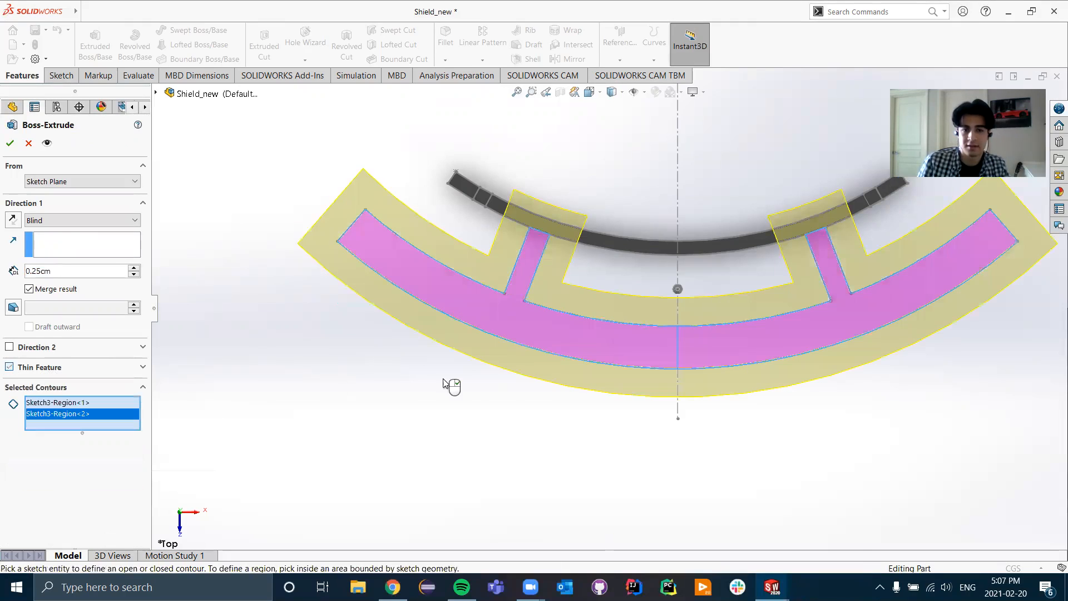
# - Extrude the band and tabs blind 0.25 cm in Direction 1 and 1.25 cm in Direction 2, keeping the merged result
pyautogui.moveTo(524, 377); pyautogui.dragTo(523, 180, button='middle')
pyautogui.scroll(2, 617, 168)
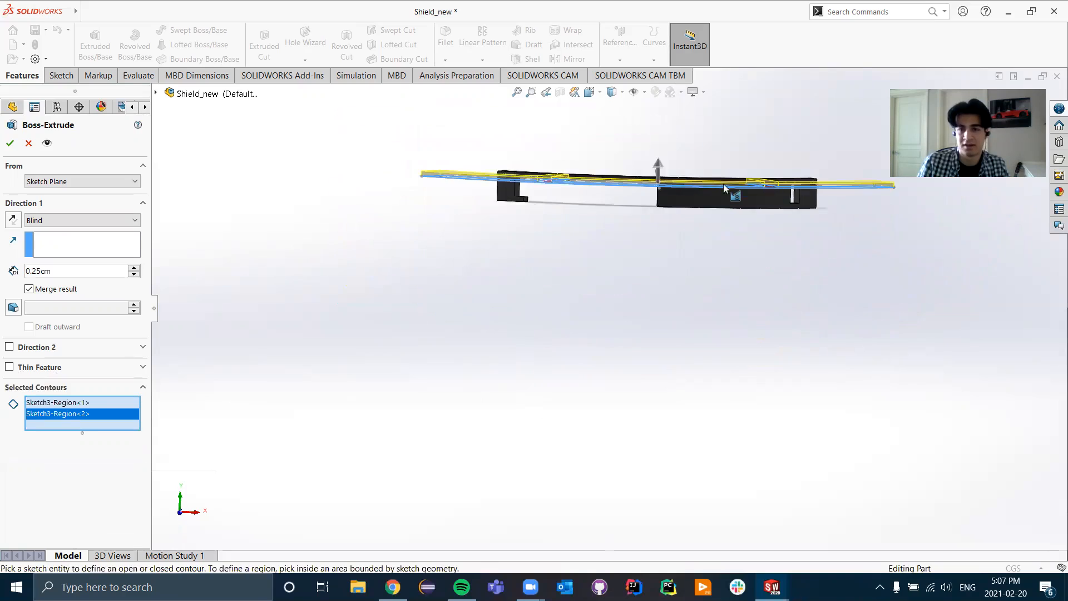
pyautogui.scroll(-2, 723, 183)
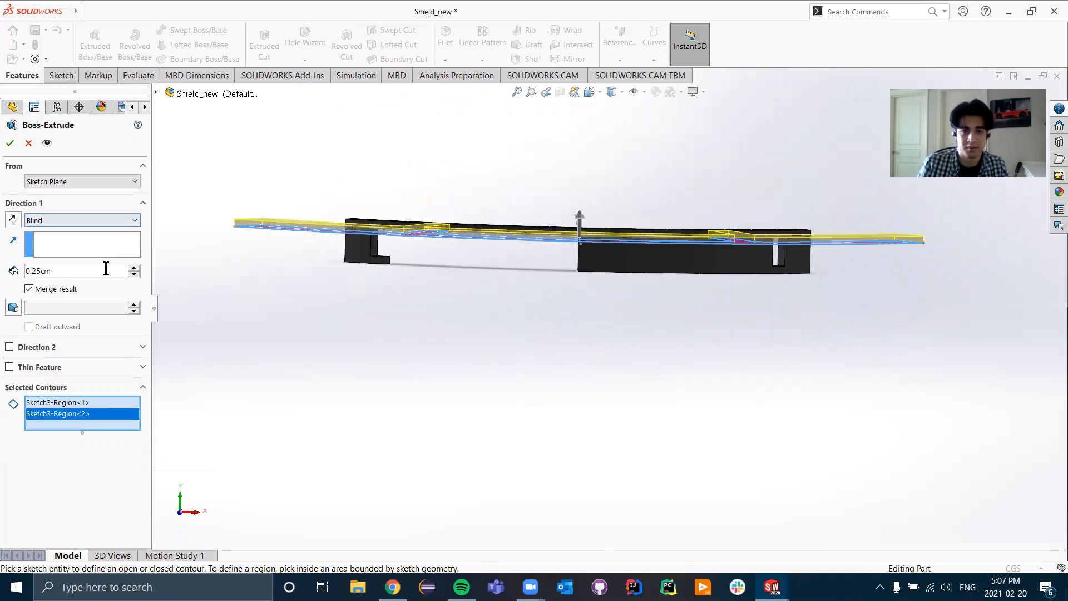
pyautogui.moveTo(472, 314); pyautogui.dragTo(473, 319, button='middle')
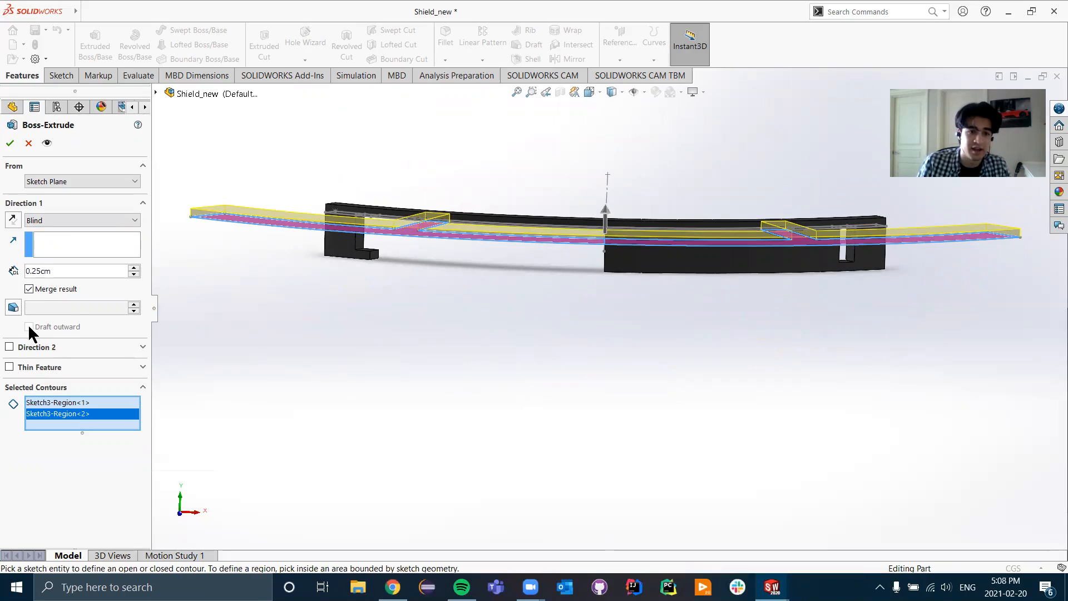
pyautogui.click(8, 346)
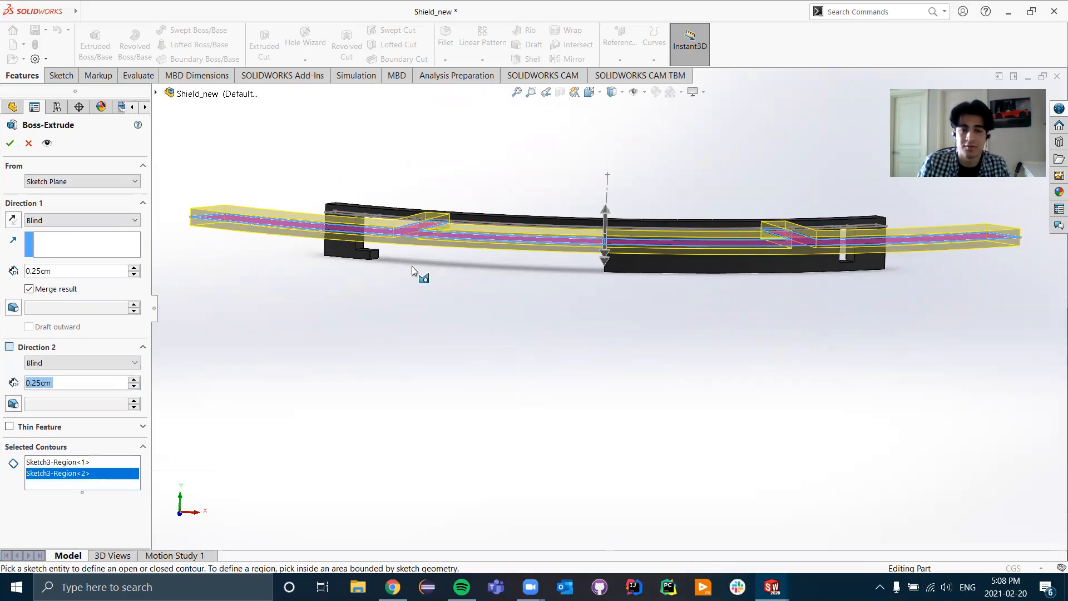
pyautogui.scroll(1, 437, 311)
pyautogui.moveTo(437, 312); pyautogui.dragTo(438, 298, button='middle')
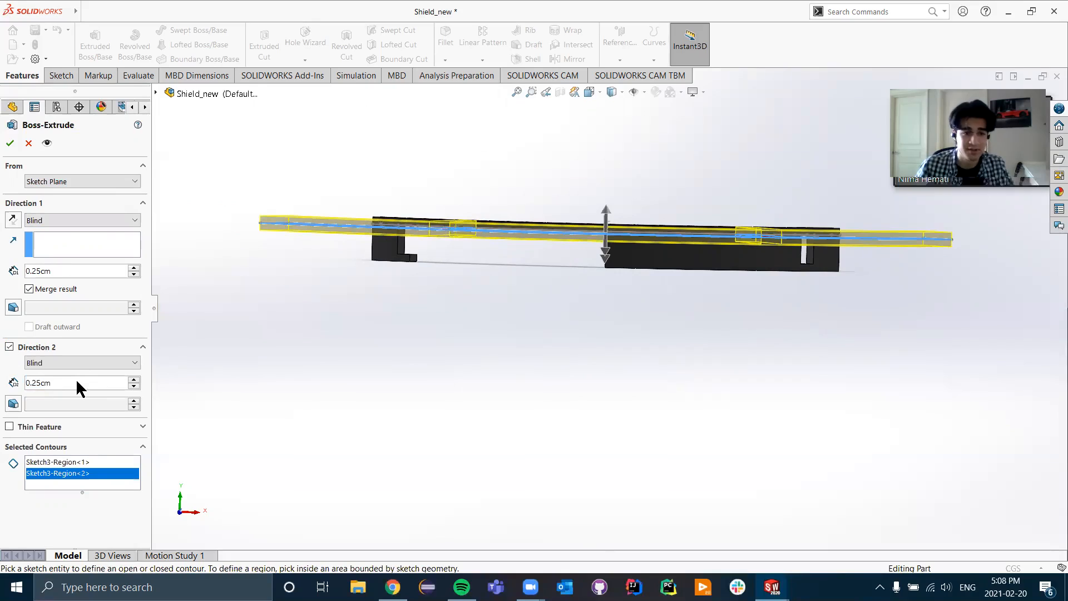
pyautogui.write('1.25')
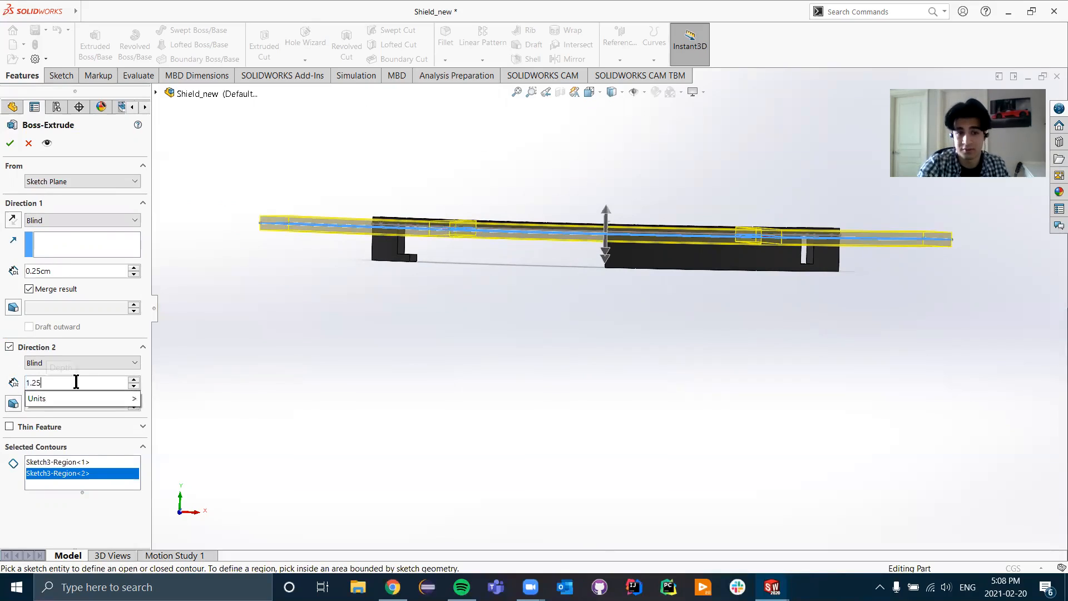
pyautogui.press('Return')
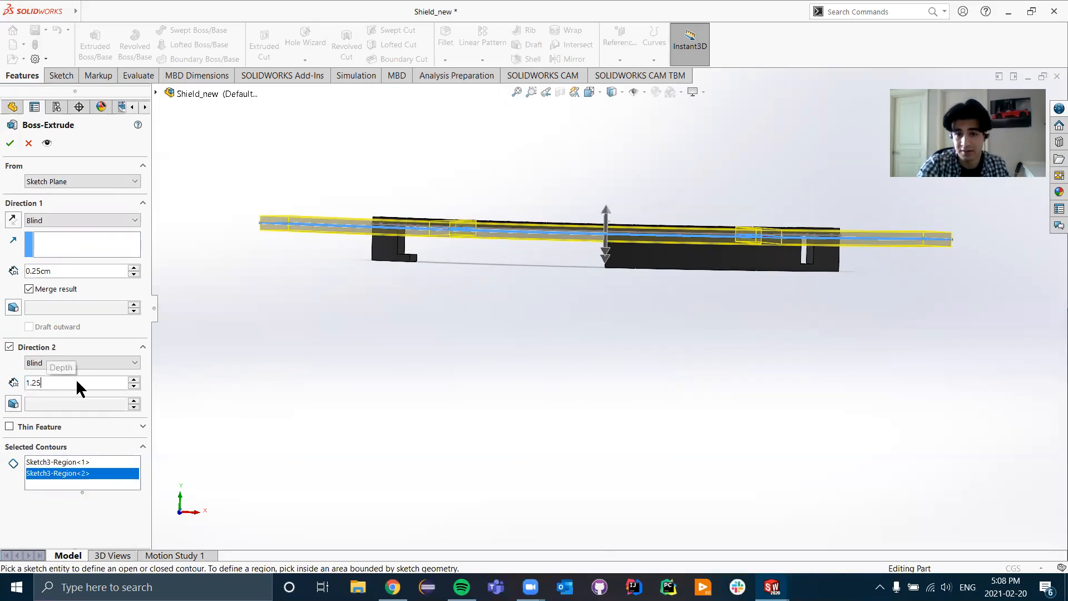
pyautogui.moveTo(513, 376); pyautogui.dragTo(509, 453, button='middle')
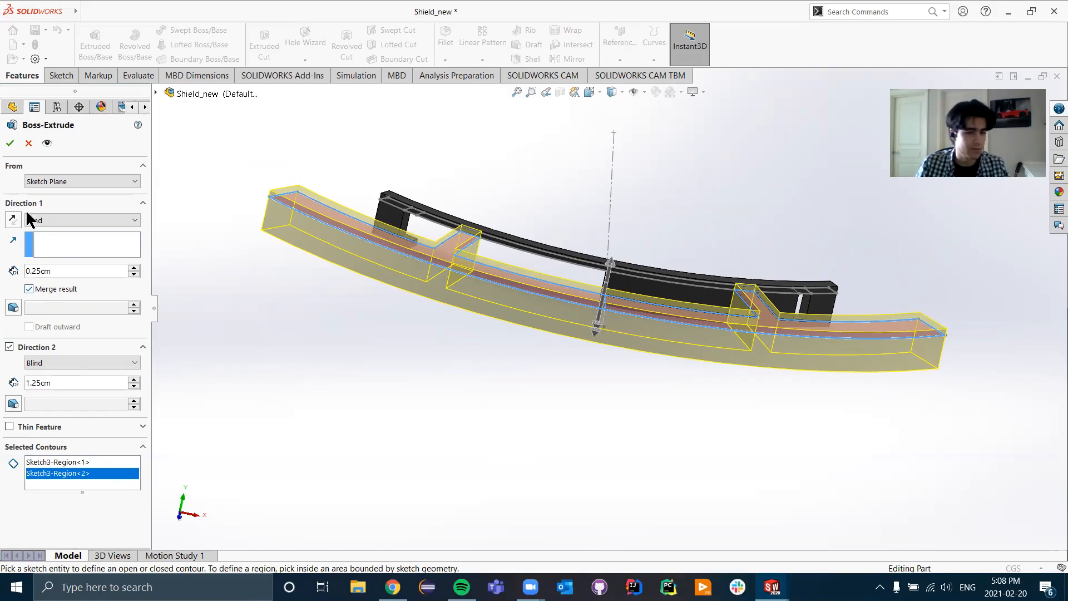
pyautogui.click(10, 143)
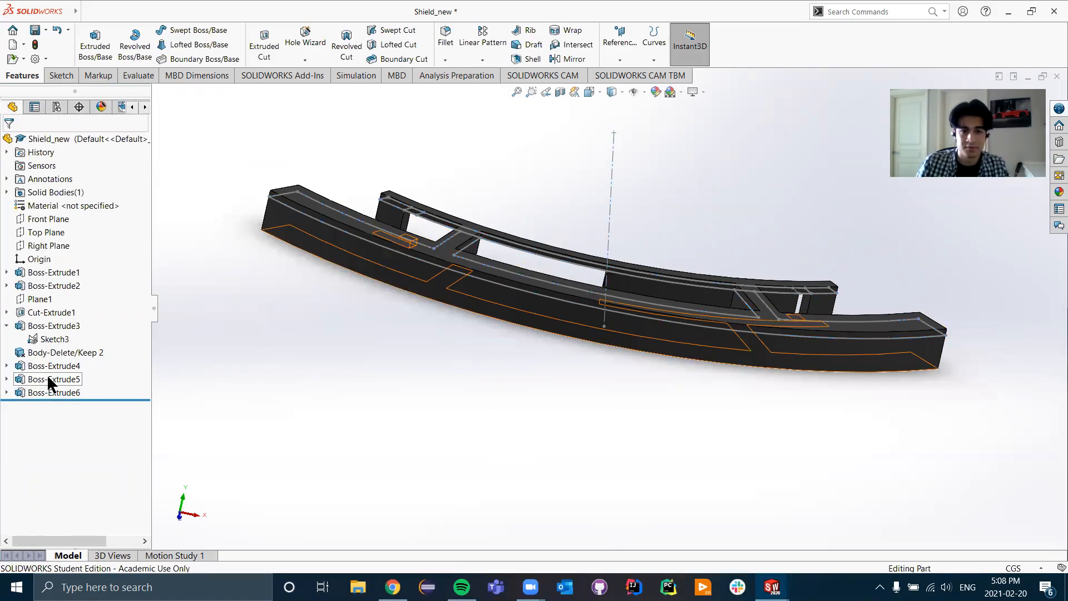
pyautogui.moveTo(332, 383); pyautogui.dragTo(199, 367, button='middle')
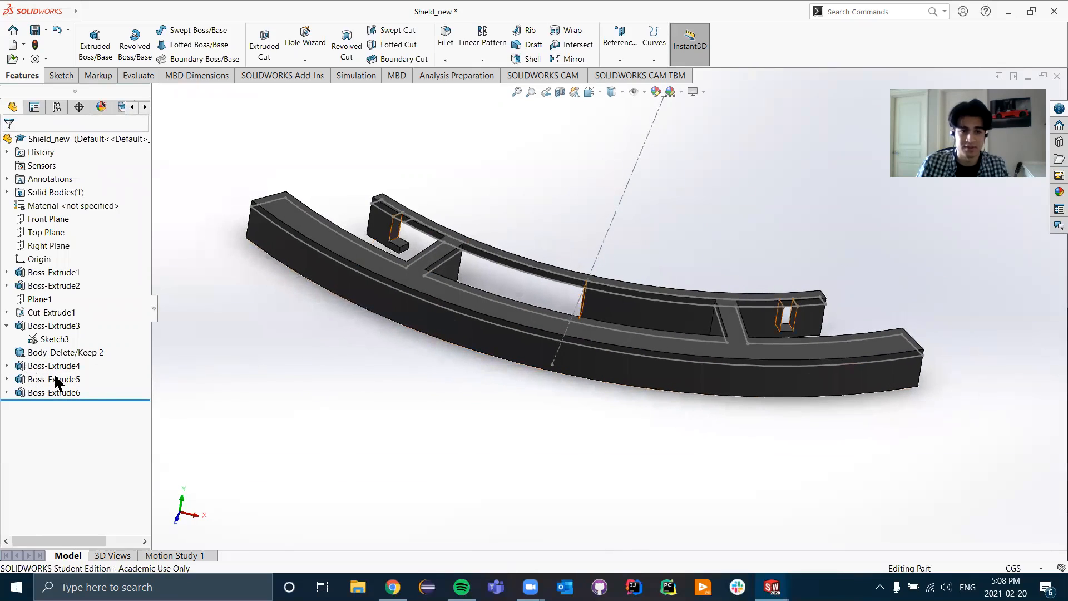
pyautogui.rightClick(50, 325)
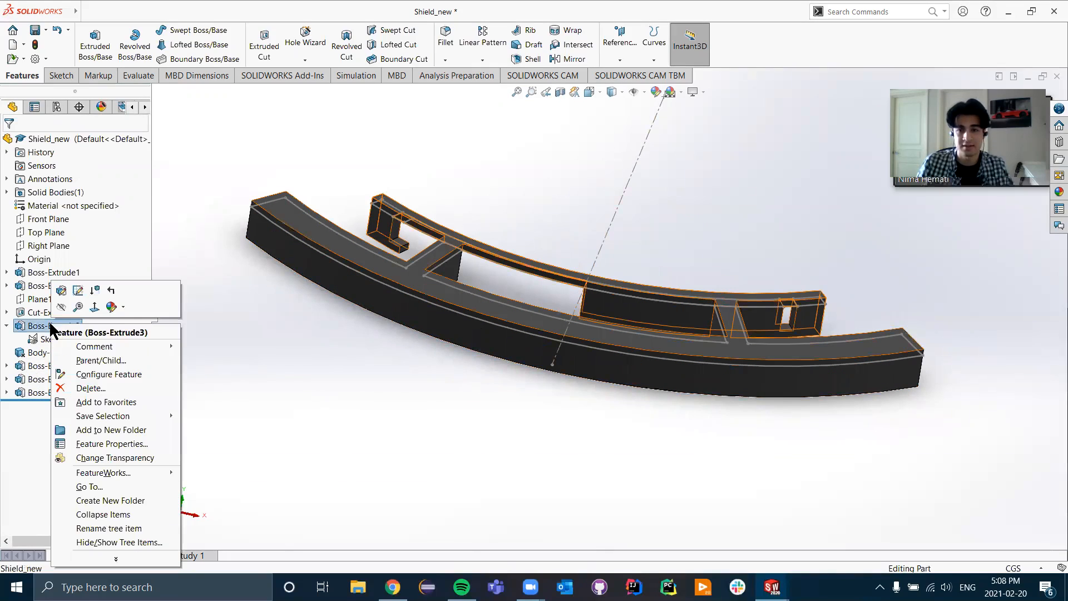
pyautogui.click(78, 291)
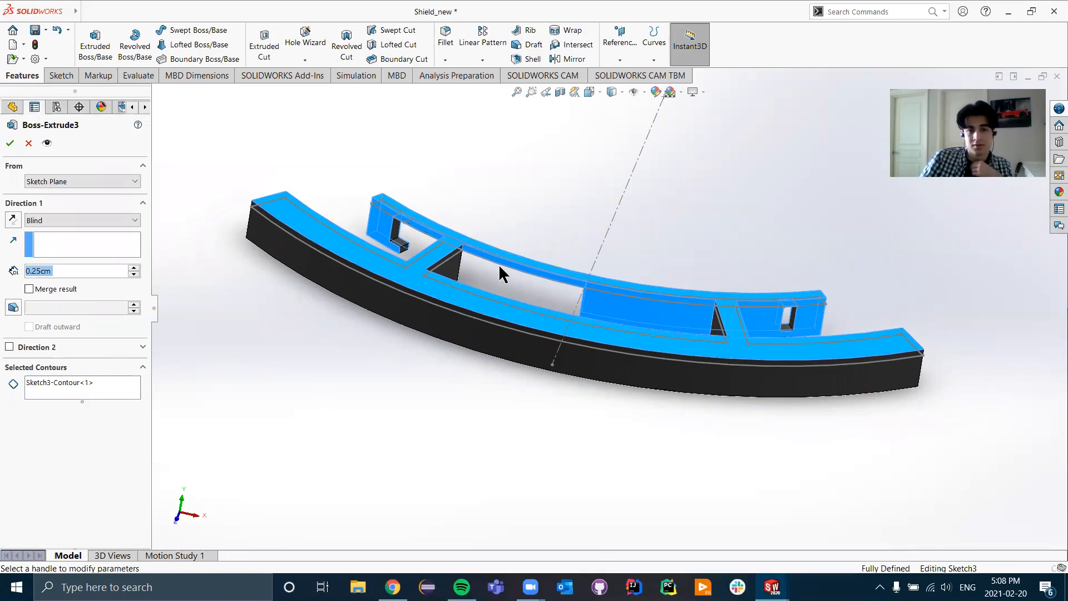
pyautogui.click(87, 399)
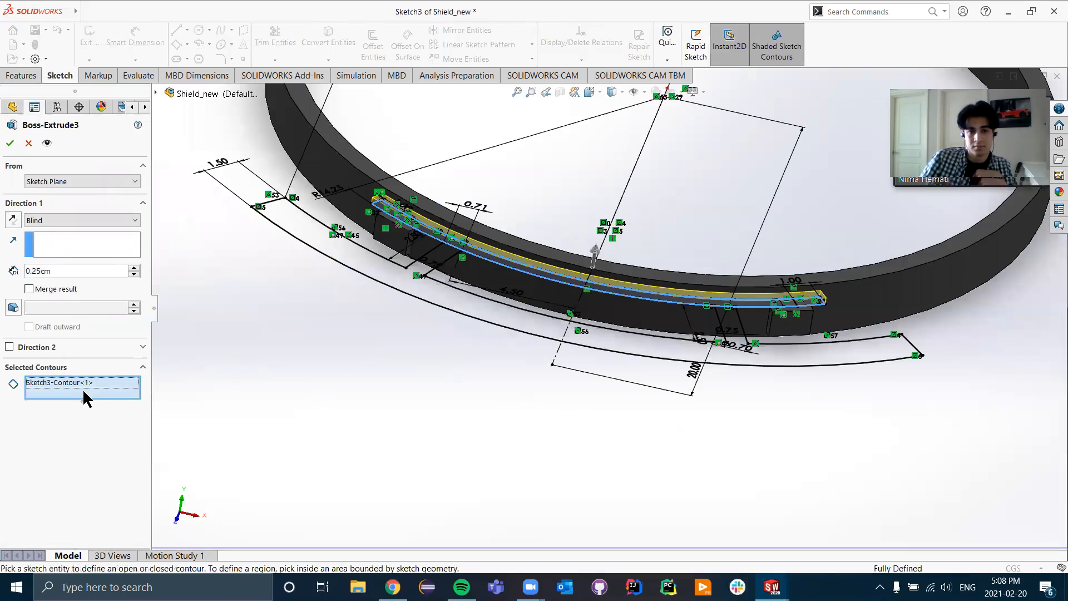
pyautogui.click(29, 144)
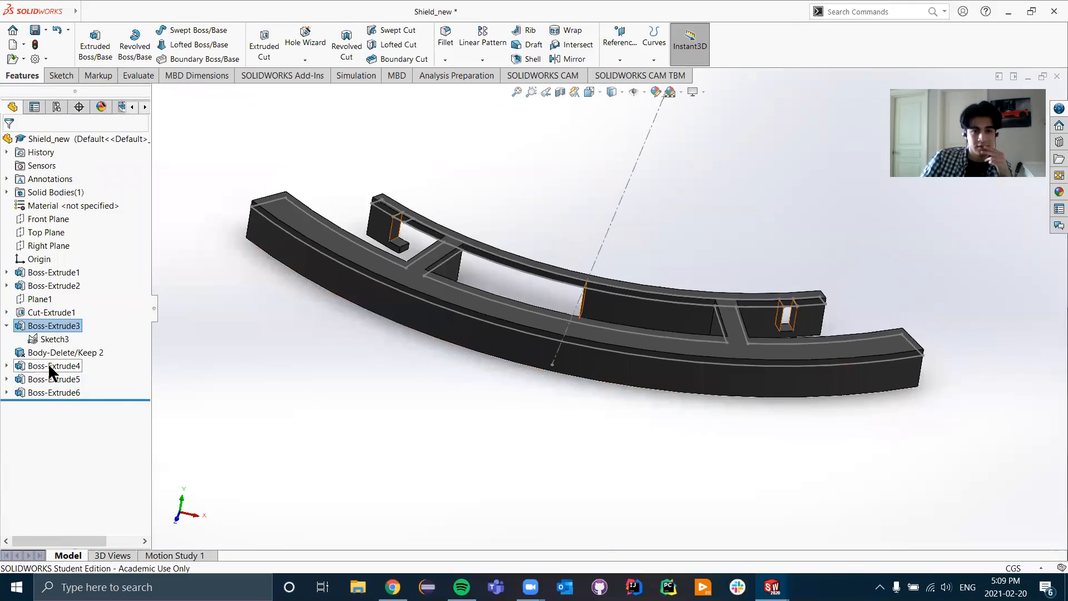
# - Edit Boss-Extrude4 to add the open region of the inner arc between the end block and the centerline as a contour
pyautogui.rightClick(49, 366)
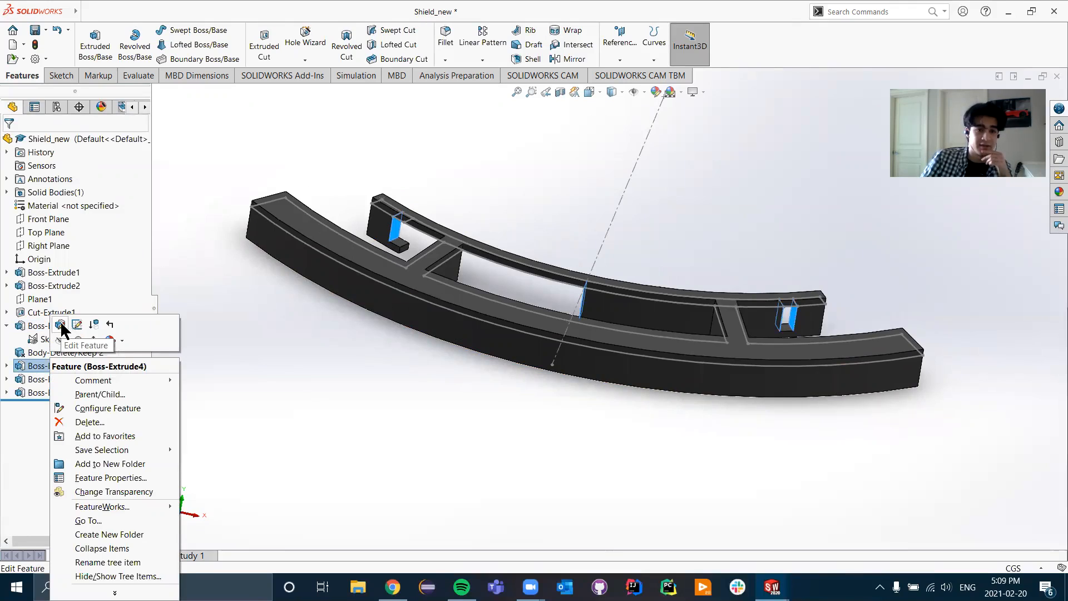
pyautogui.click(61, 325)
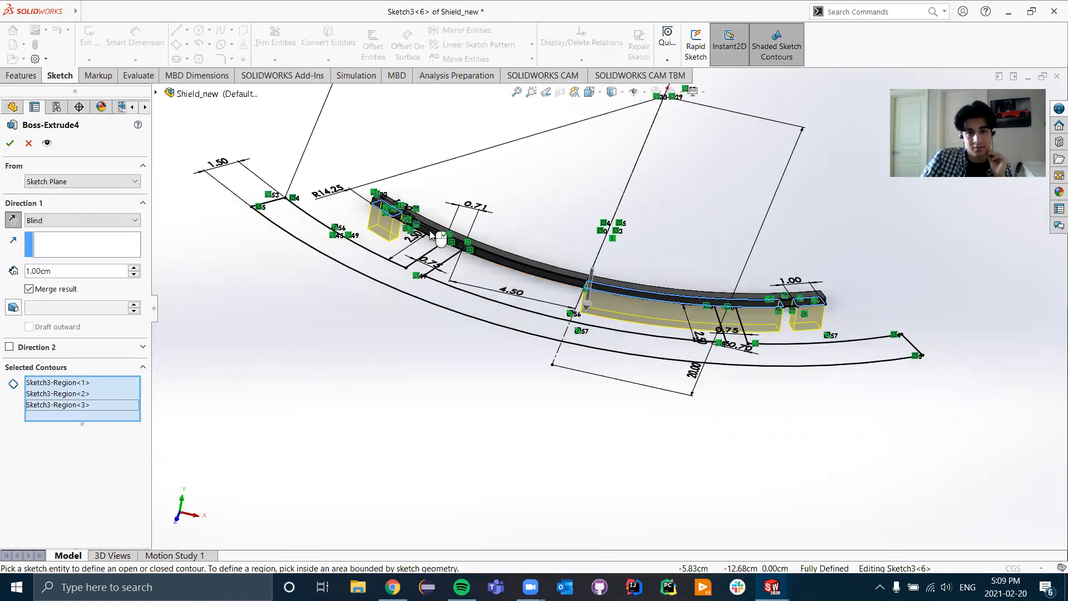
pyautogui.click(440, 255)
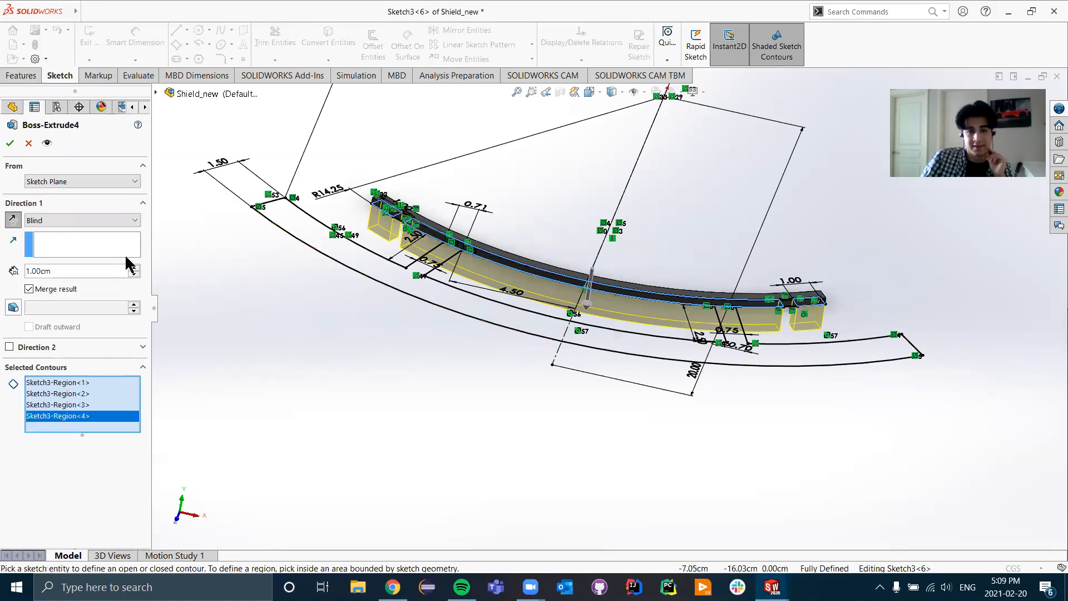
pyautogui.click(10, 143)
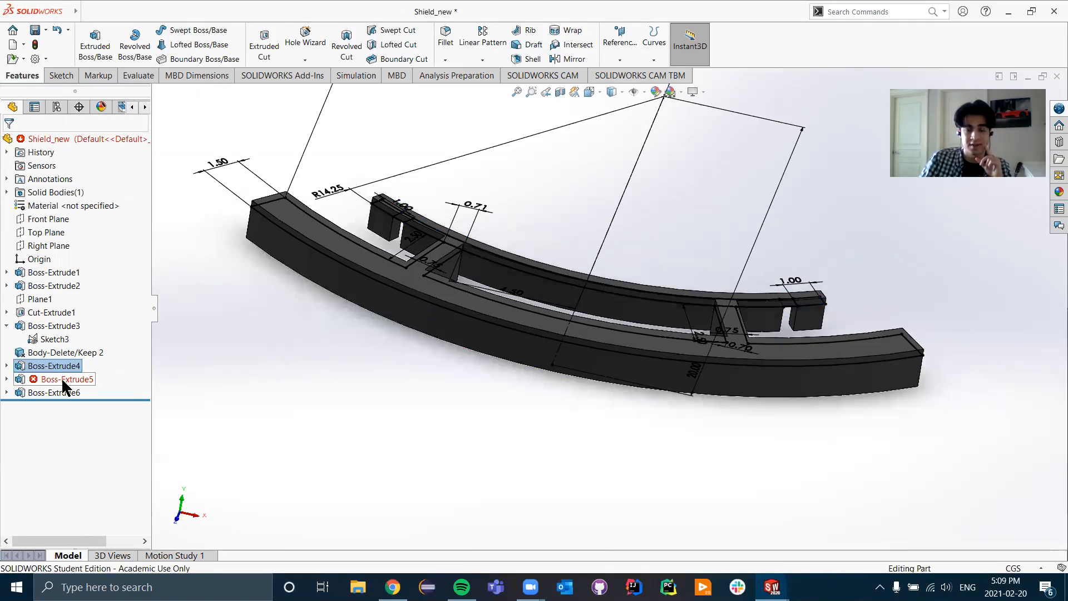
# - Open Boss-Extrude5 for editing and clear all of its selected contours
pyautogui.rightClick(61, 379)
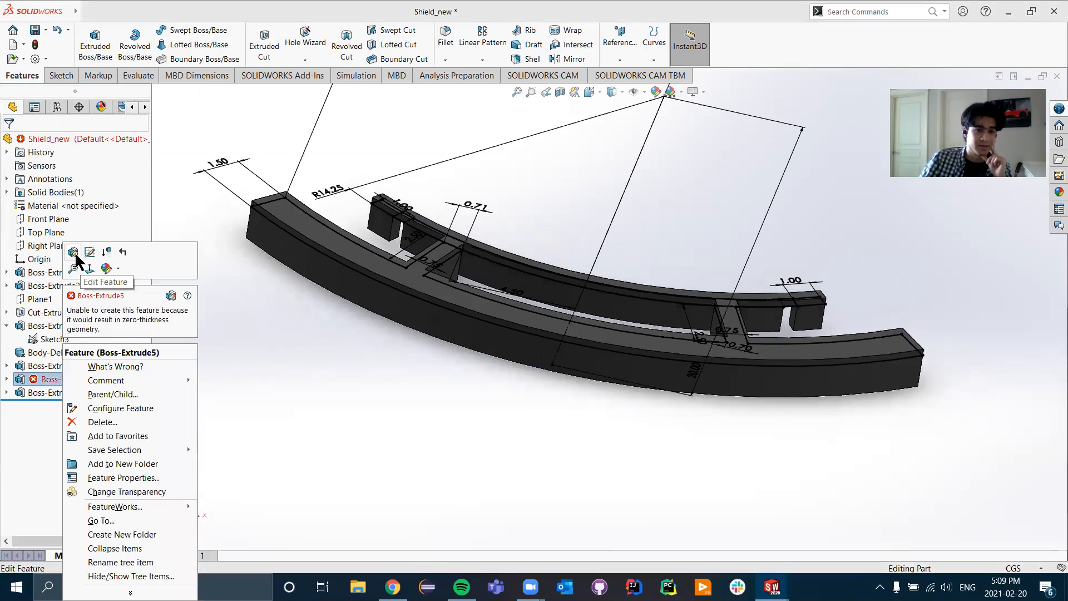
pyautogui.click(73, 251)
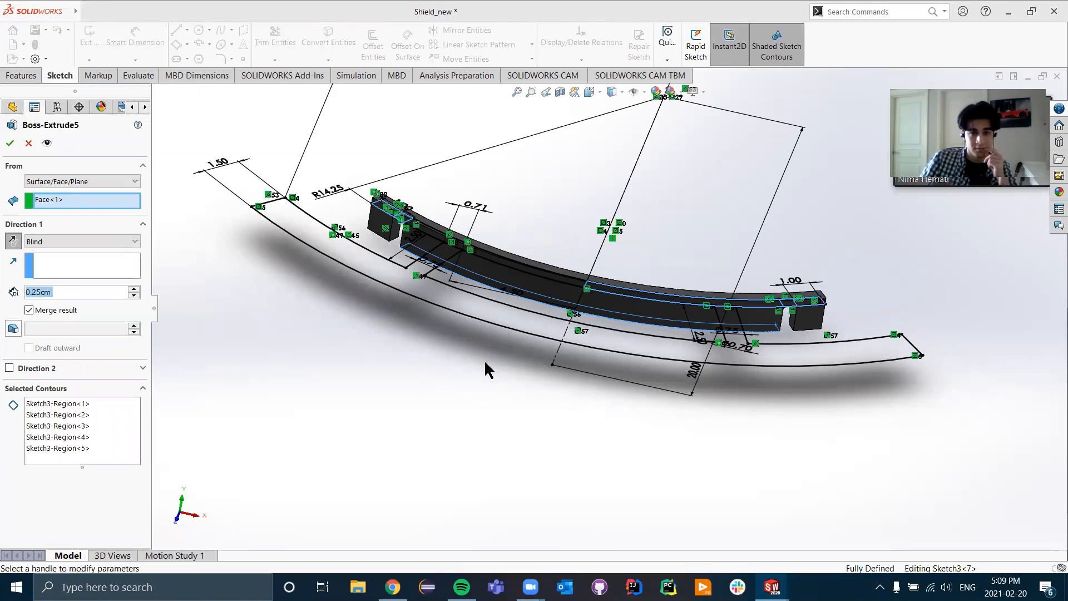
pyautogui.click(431, 255)
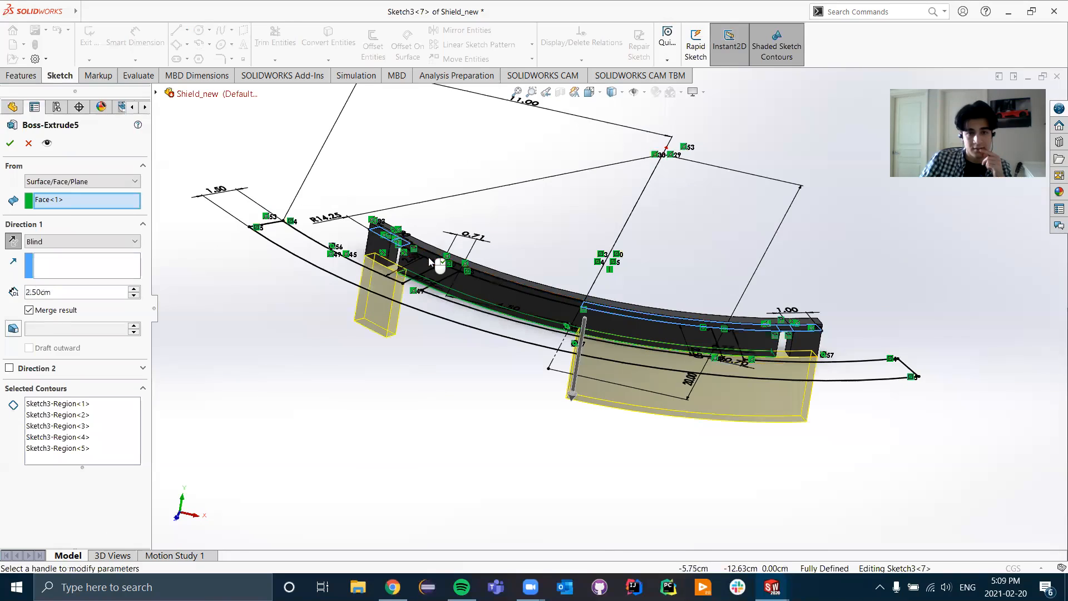
pyautogui.rightClick(89, 441)
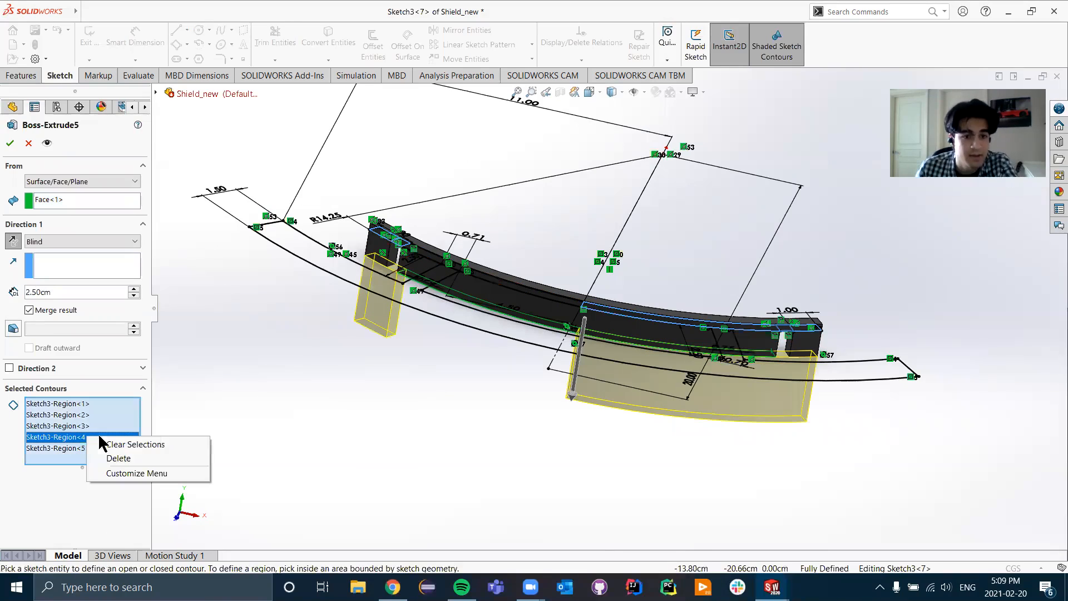
pyautogui.click(133, 442)
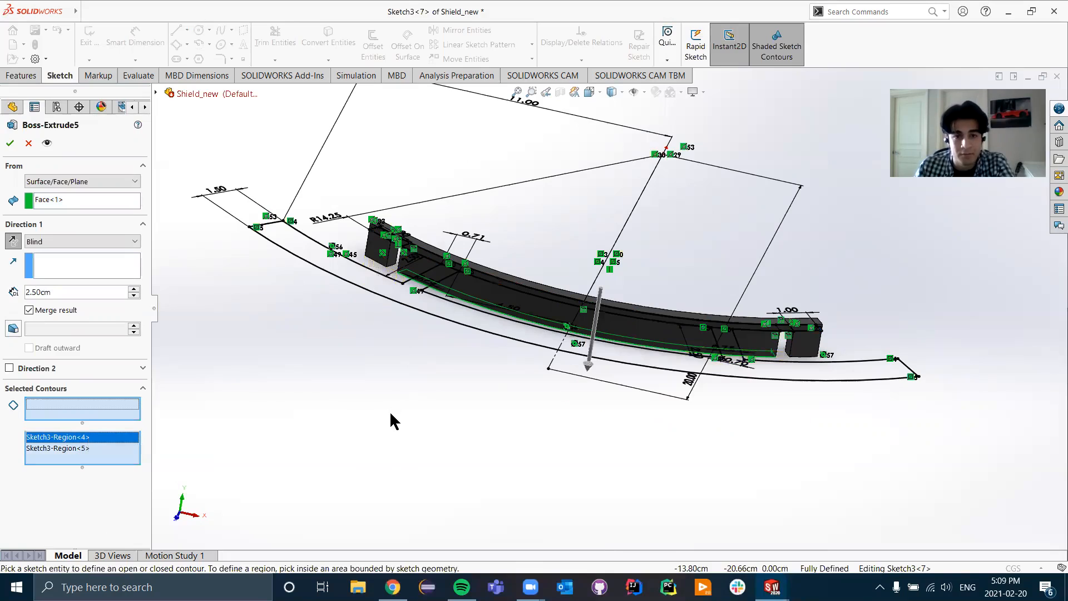
pyautogui.moveTo(405, 396); pyautogui.dragTo(407, 410, button='middle')
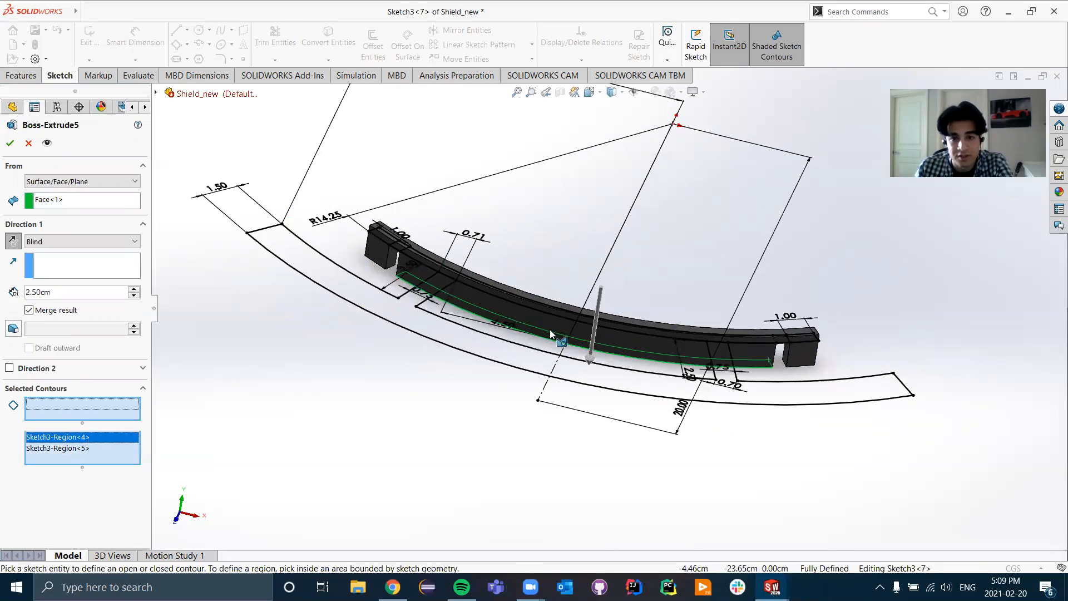
pyautogui.click(530, 305)
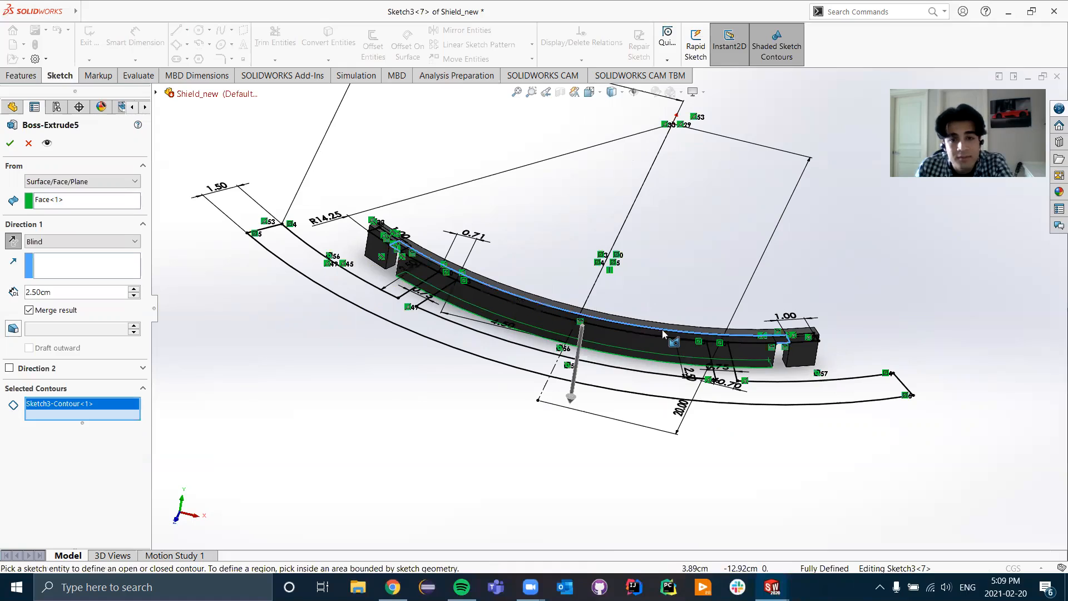
pyautogui.rightClick(81, 407)
pyautogui.click(112, 427)
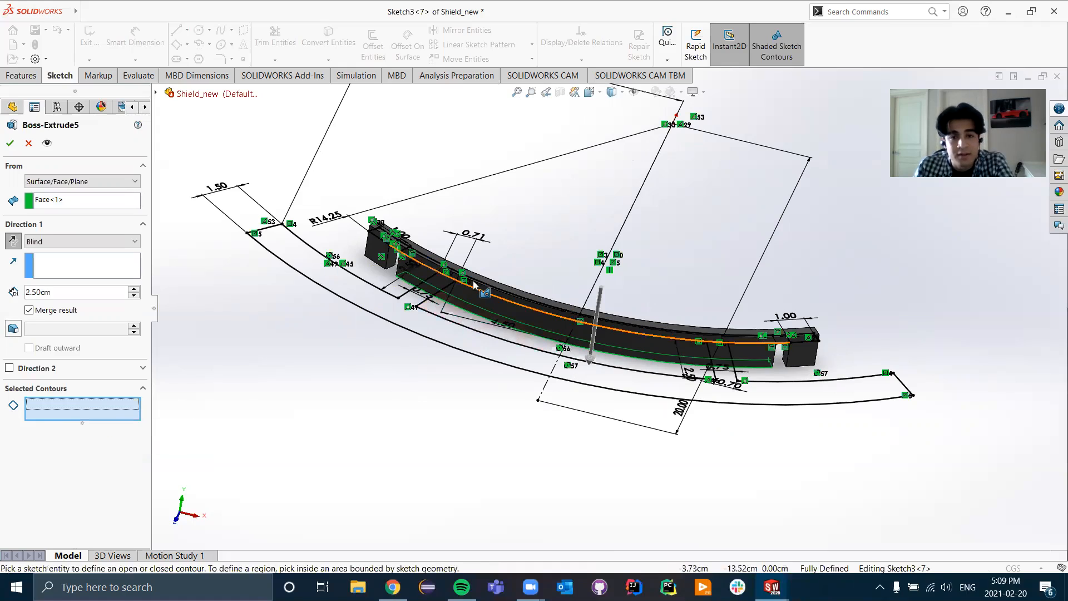
# - Select both end blocks, the gap regions beside them and both halves of the inner arc as contours for Boss-Extrude5
pyautogui.scroll(-5, 487, 293)
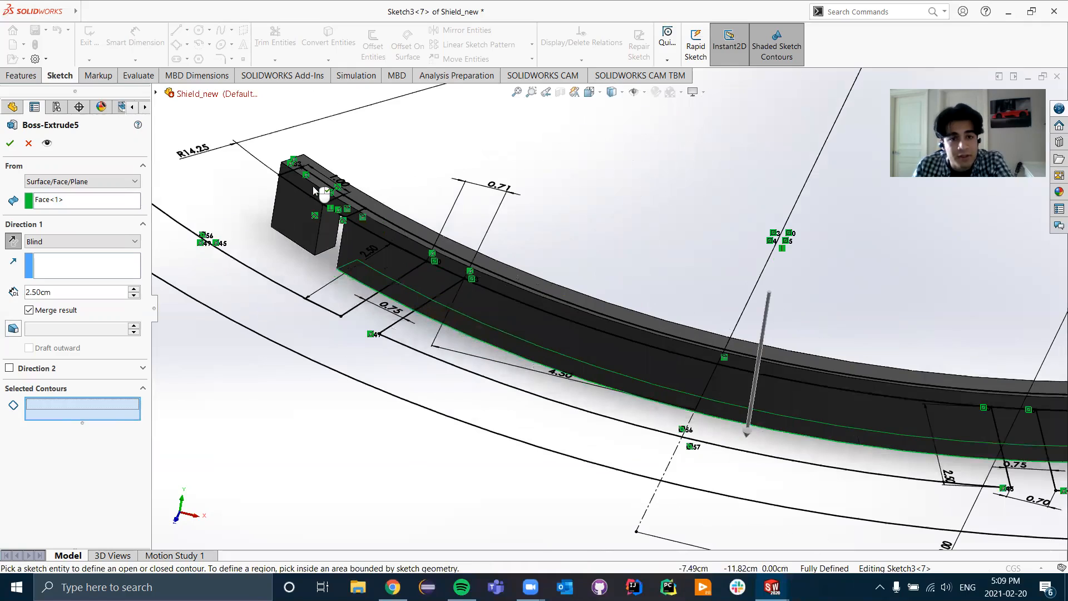
pyautogui.click(314, 191)
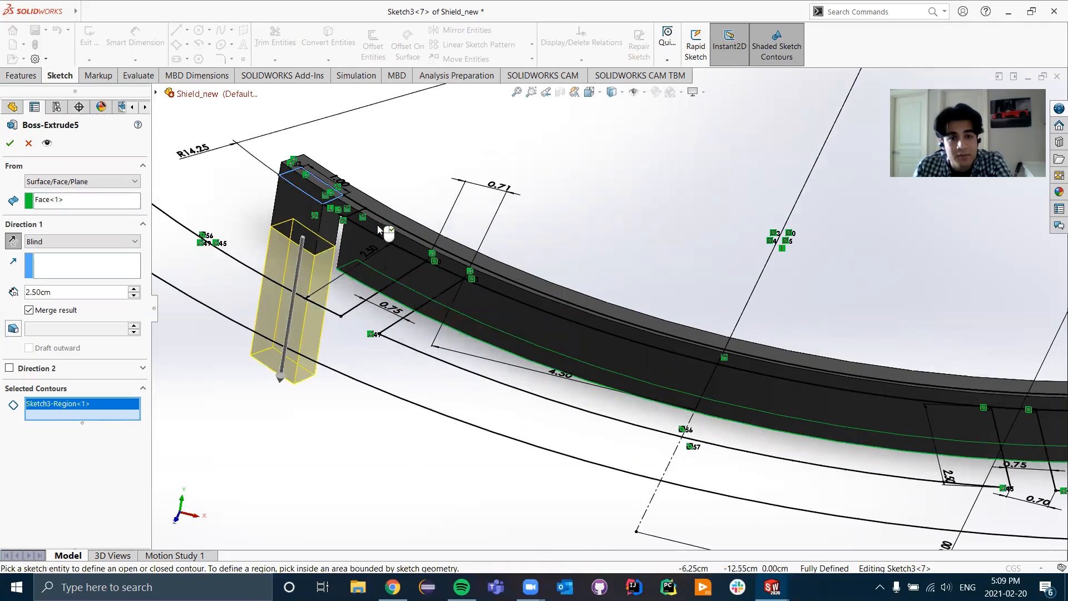
pyautogui.click(354, 210)
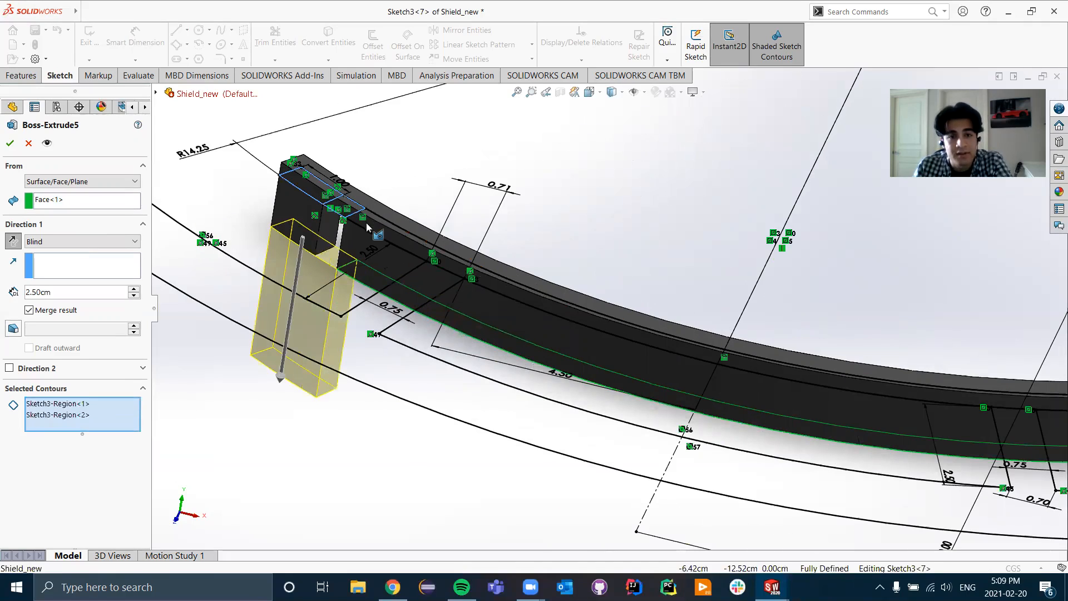
pyautogui.click(306, 303)
pyautogui.scroll(3, 611, 306)
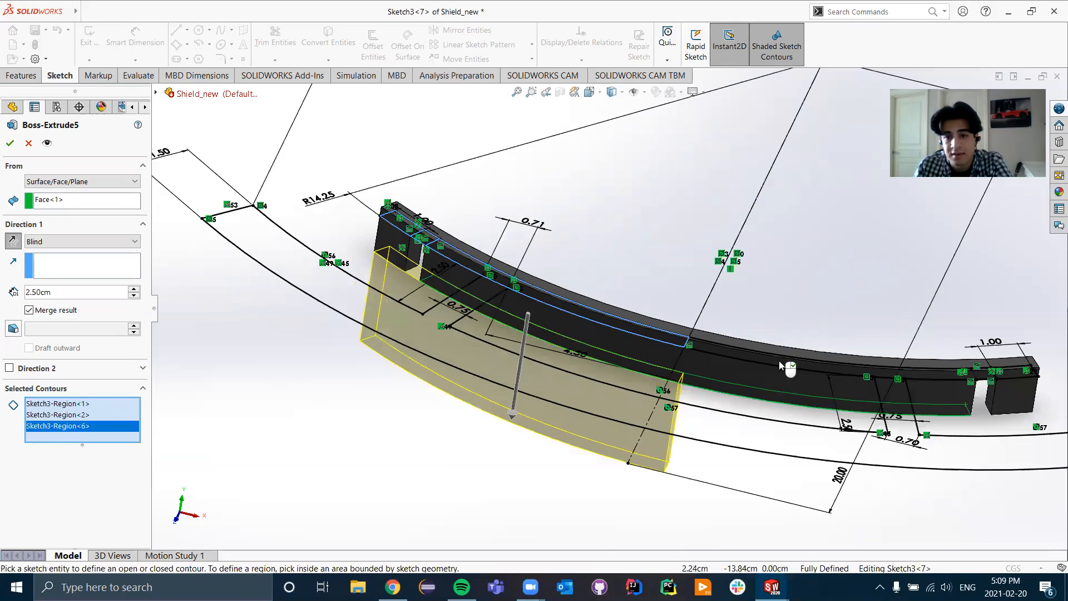
pyautogui.click(779, 361)
pyautogui.scroll(-3, 994, 380)
pyautogui.scroll(-3, 993, 380)
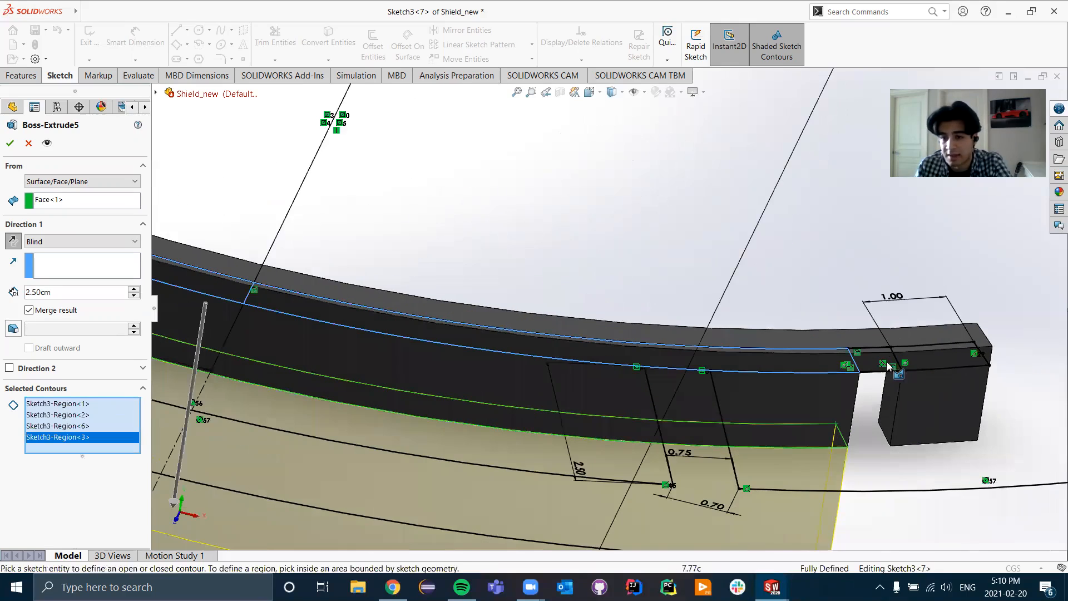
pyautogui.click(826, 356)
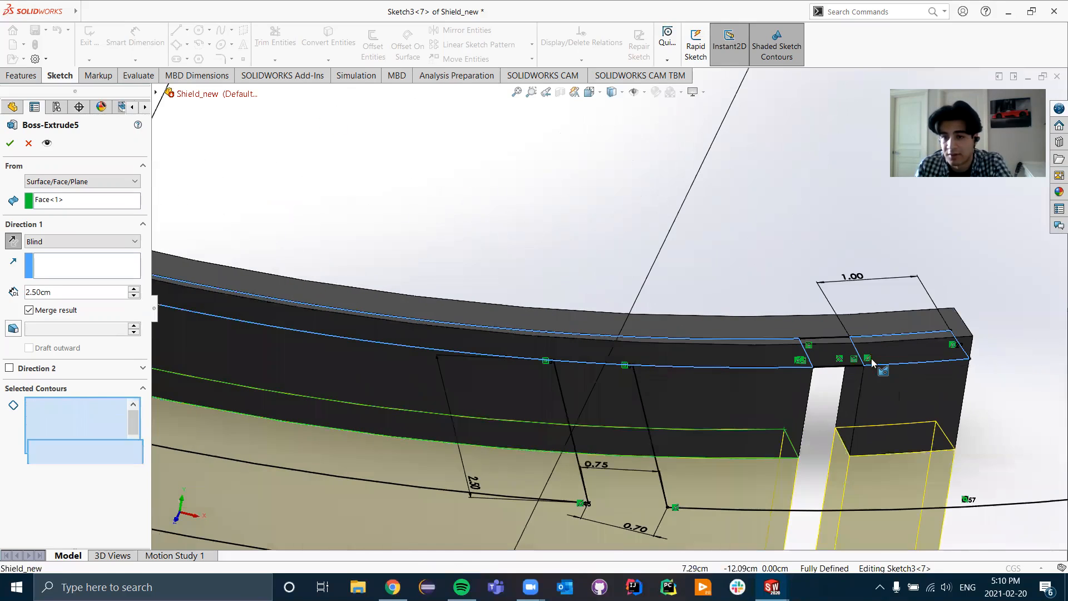
pyautogui.click(828, 361)
# - Set the blind depth of Boss-Extrude5 to 0.25 cm and accept the edited feature
pyautogui.doubleClick(44, 292)
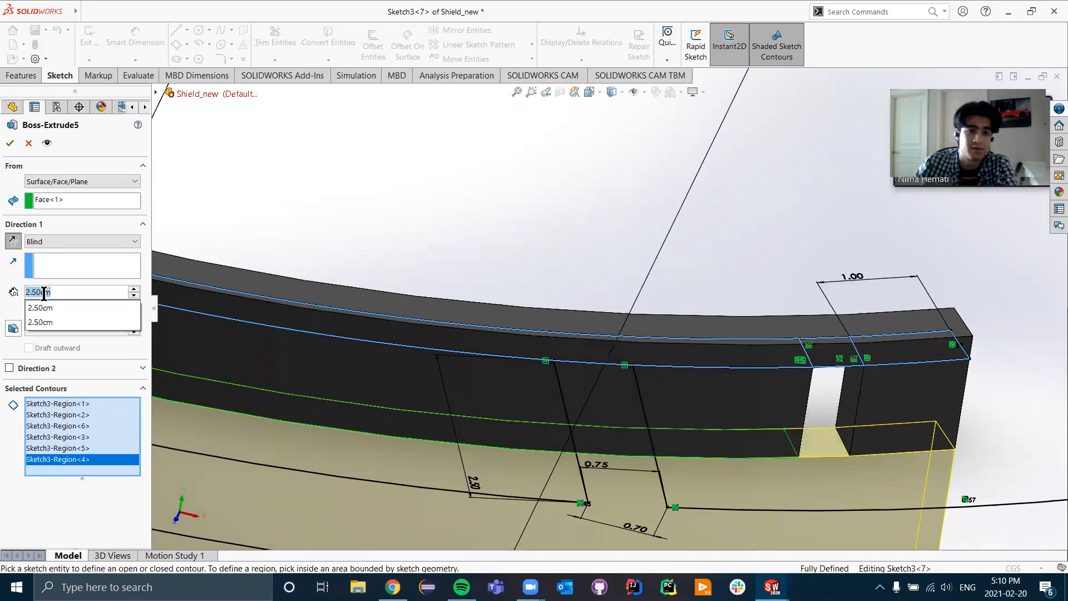
pyautogui.write('0.25')
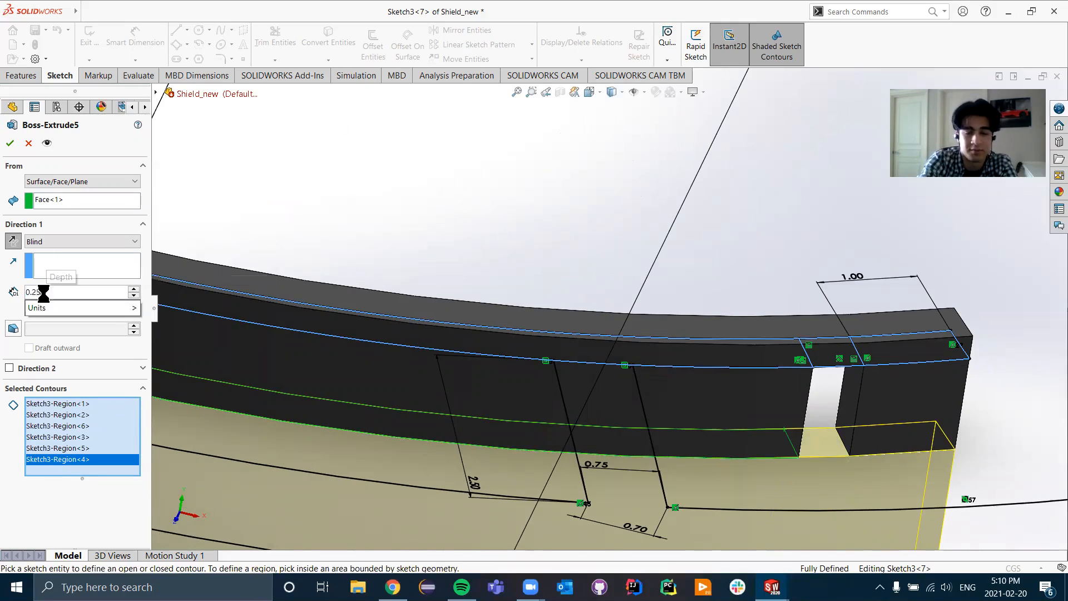
pyautogui.press('Return')
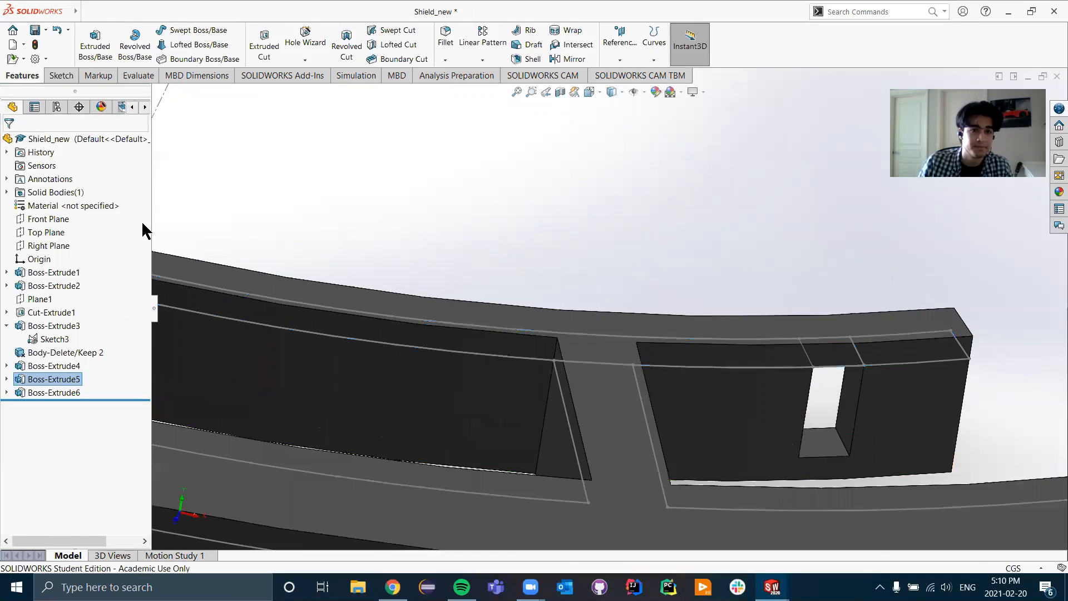
pyautogui.scroll(-2, 270, 256)
pyautogui.scroll(6, 276, 245)
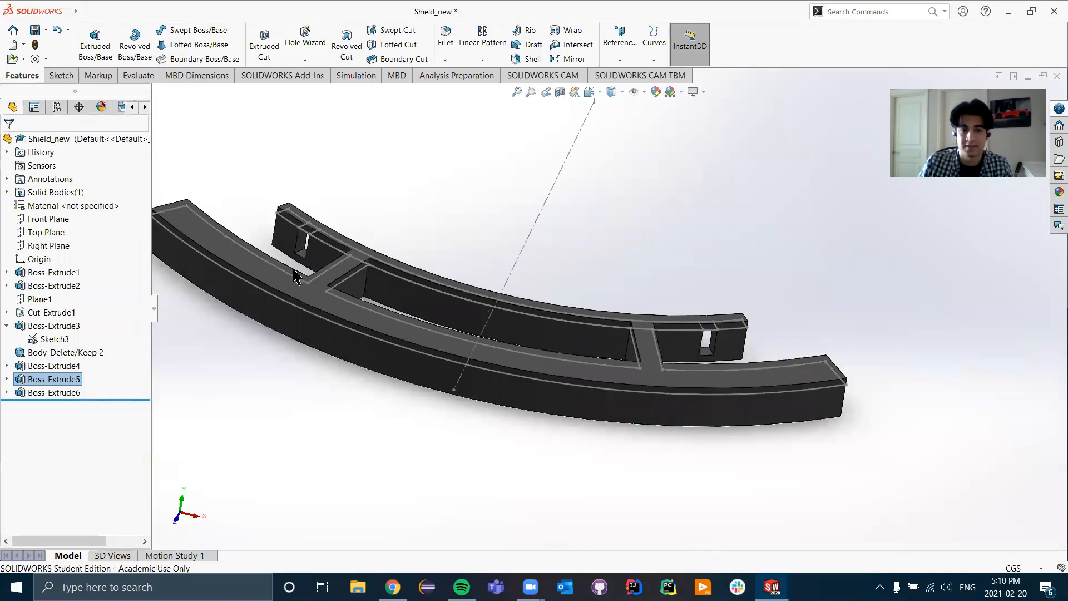
pyautogui.scroll(2, 300, 289)
pyautogui.moveTo(305, 312); pyautogui.dragTo(246, 251, button='middle')
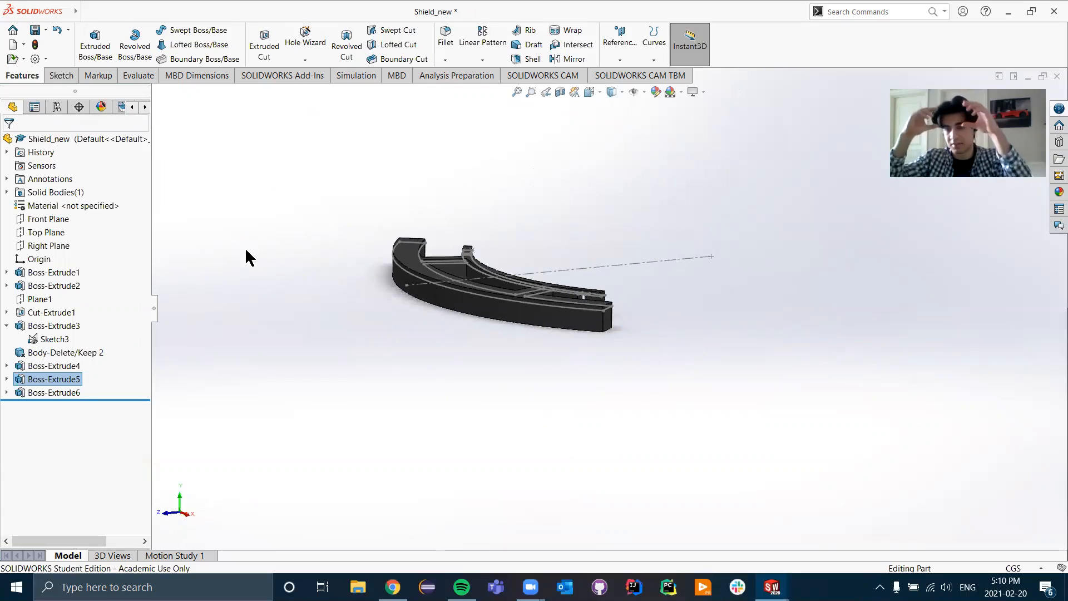
pyautogui.moveTo(419, 374); pyautogui.dragTo(506, 400, button='middle')
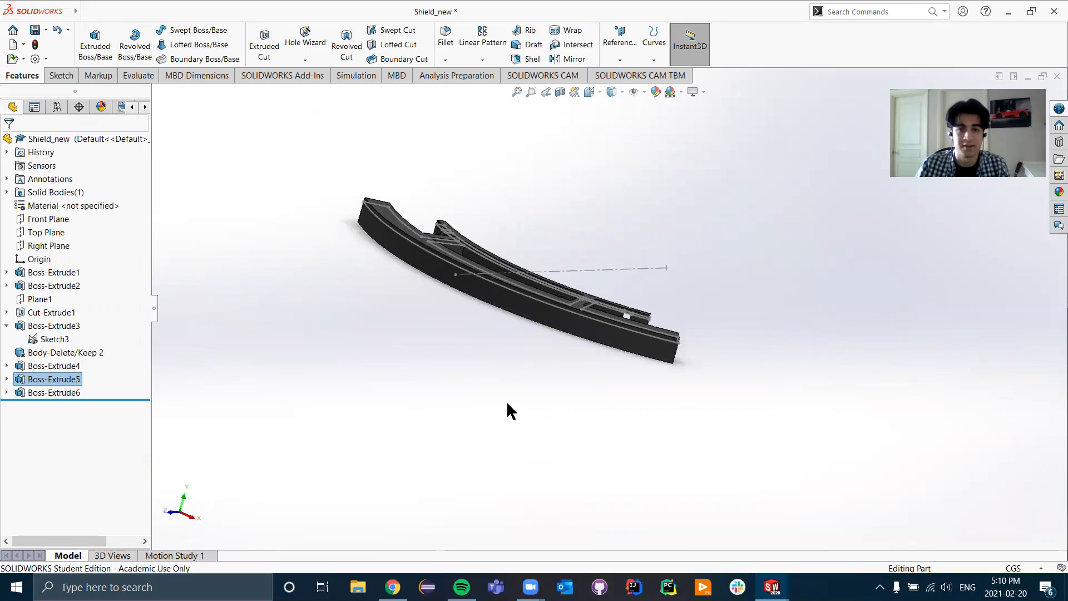
pyautogui.moveTo(436, 396); pyautogui.dragTo(389, 267, button='middle')
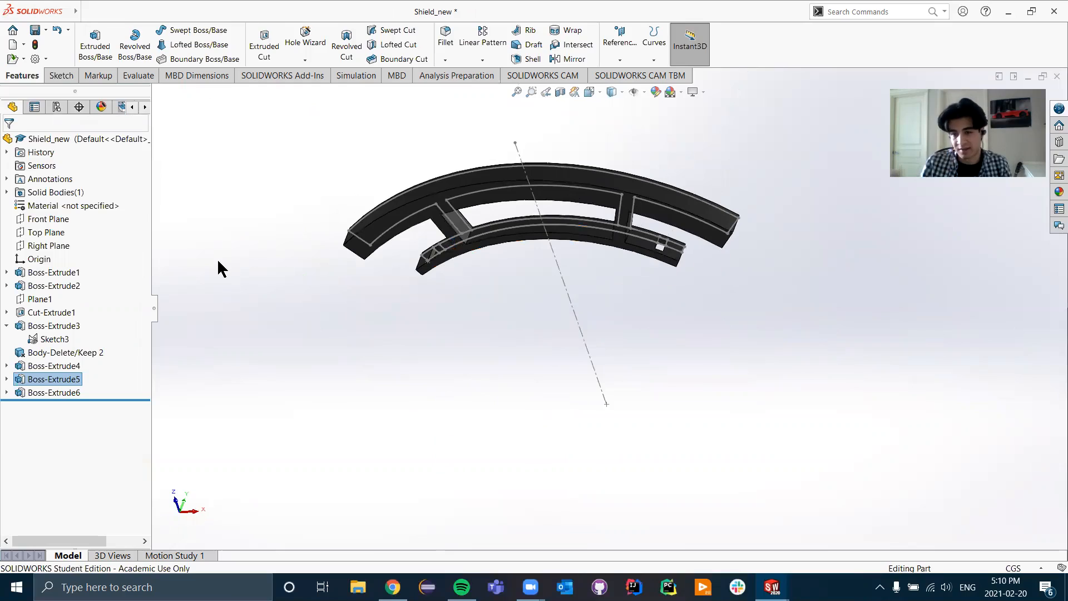
# - Hide Sketch3 under Boss-Extrude3 so that only the solid body is displayed
pyautogui.click(61, 76)
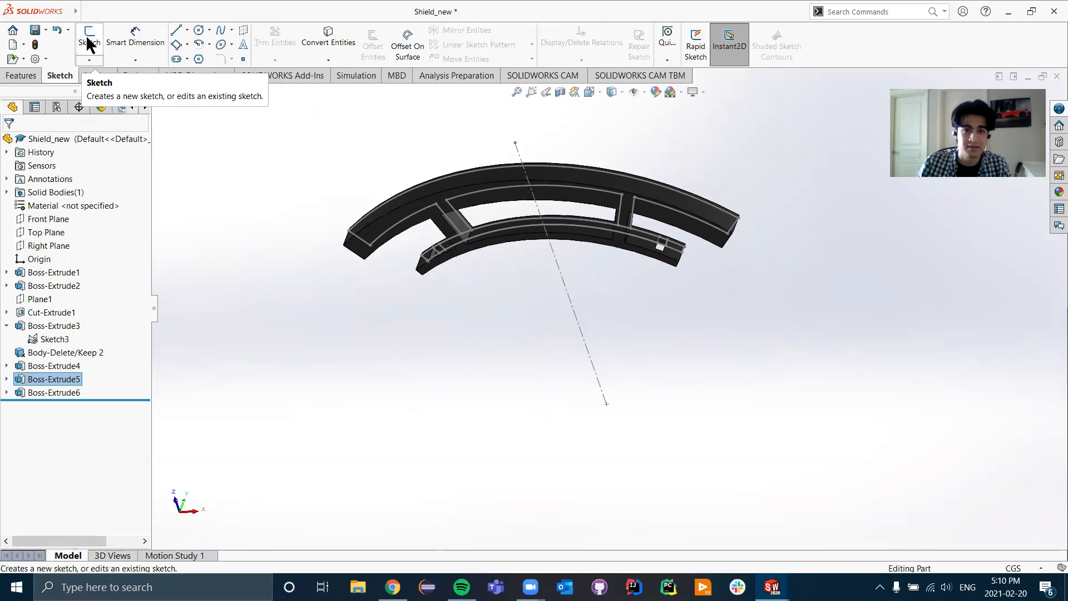
pyautogui.moveTo(364, 213); pyautogui.dragTo(360, 245, button='middle')
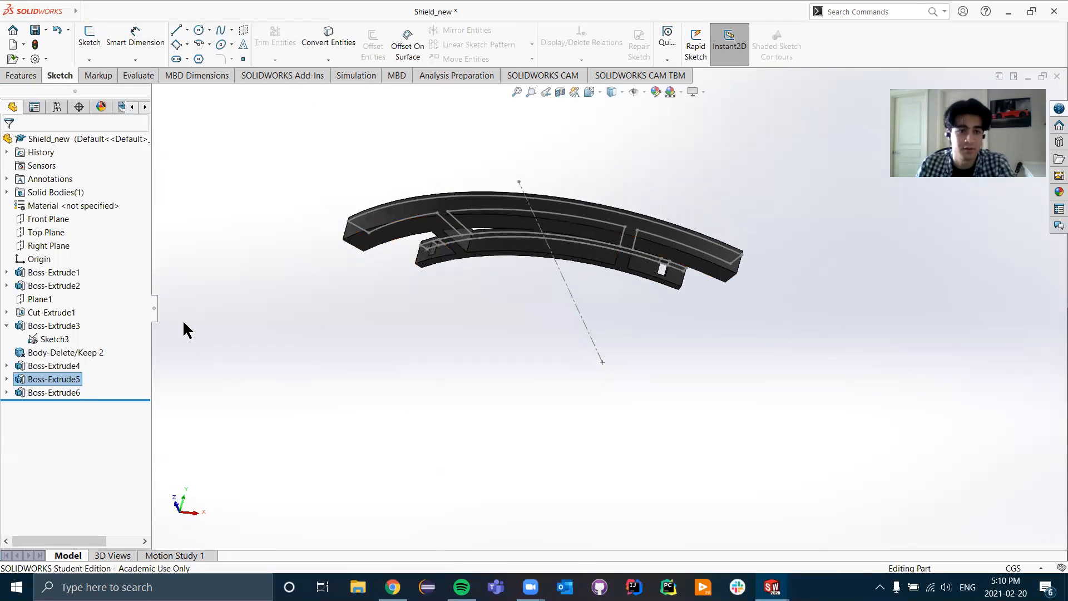
pyautogui.rightClick(55, 337)
pyautogui.press('Escape')
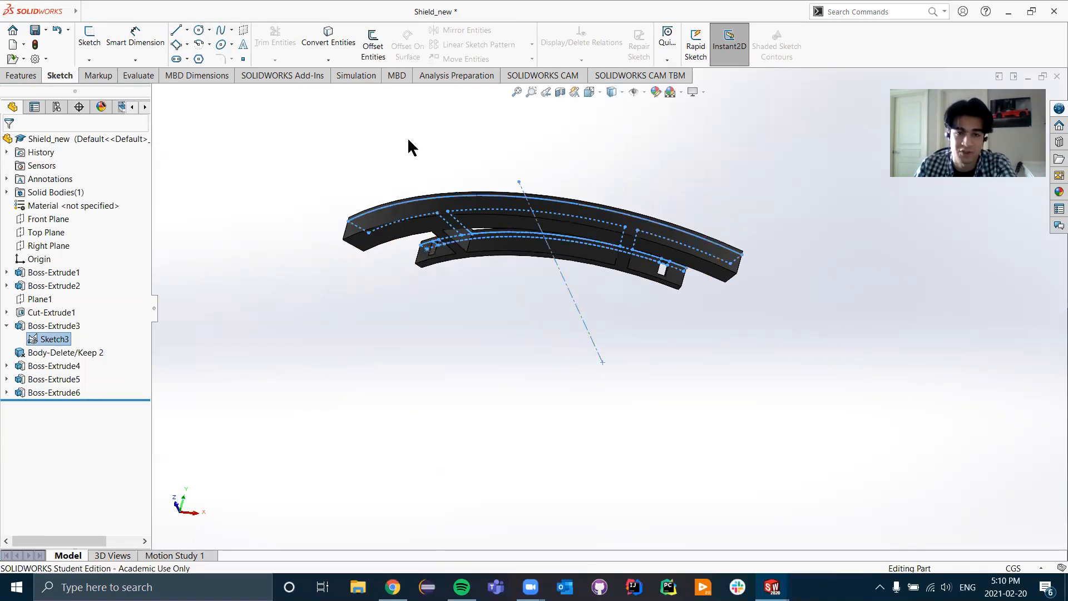
pyautogui.click(342, 155)
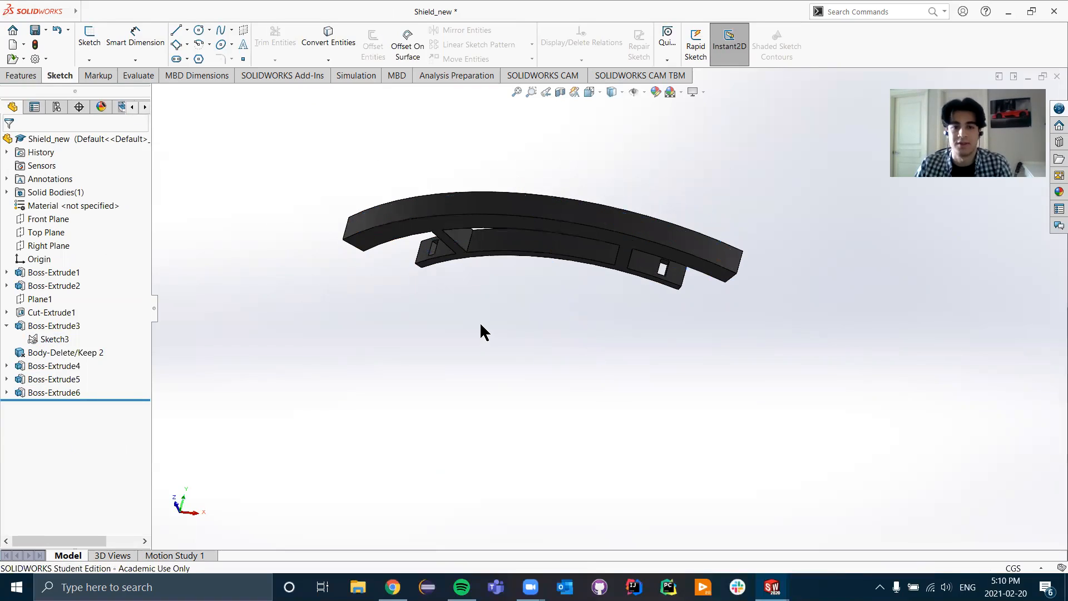
# - Start a new sketch on the flat underside face of the shield and orient the model to the Bottom view
pyautogui.scroll(-2, 479, 322)
pyautogui.moveTo(487, 299); pyautogui.dragTo(474, 266, button='middle')
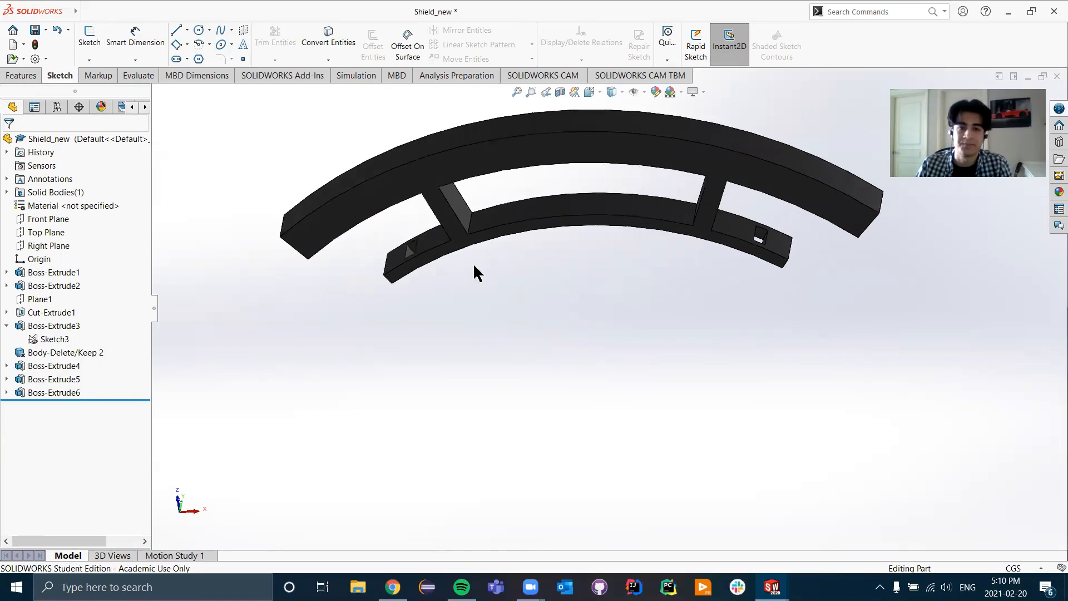
pyautogui.click(88, 44)
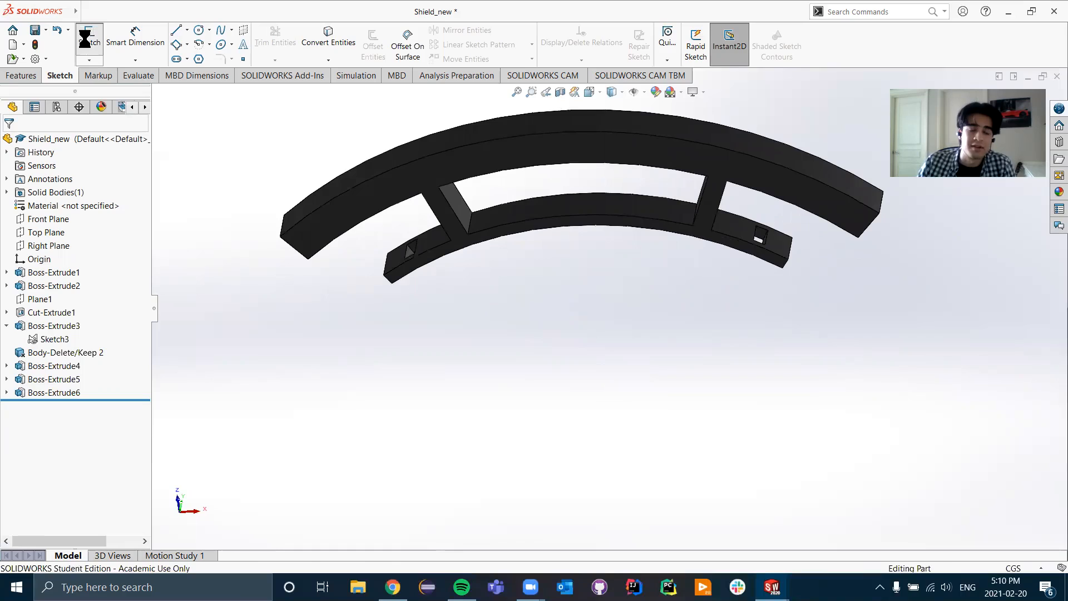
pyautogui.click(311, 227)
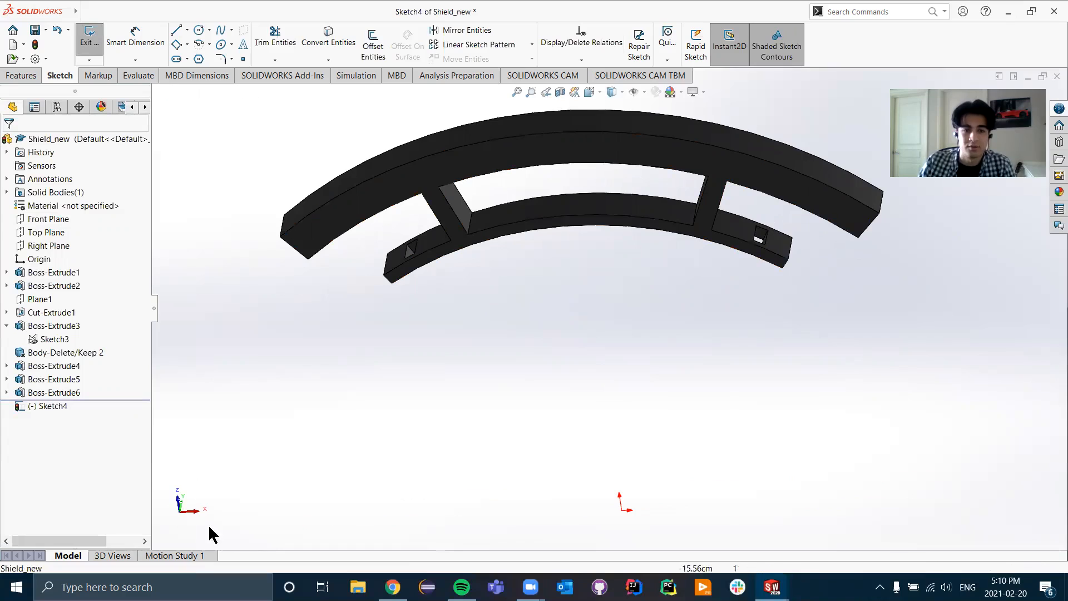
pyautogui.click(180, 502)
pyautogui.click(180, 500)
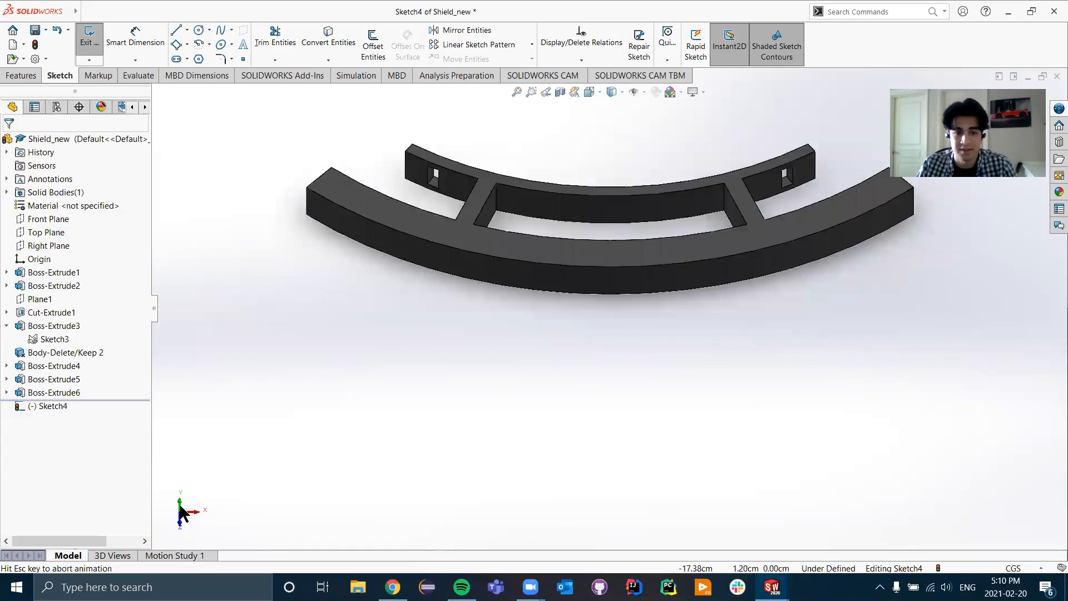
pyautogui.click(180, 500)
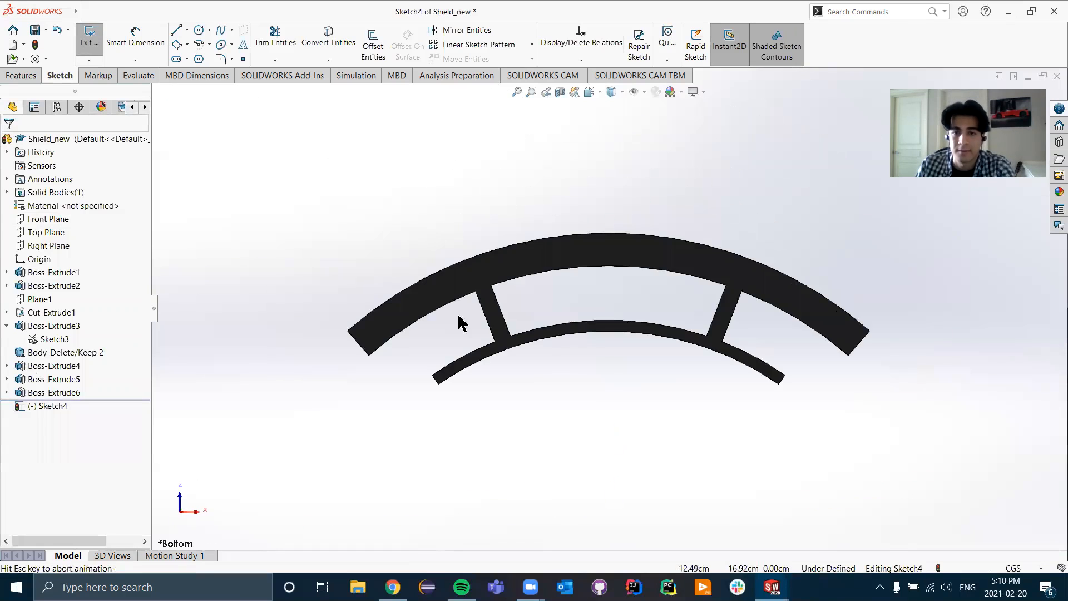
pyautogui.scroll(-3, 573, 281)
pyautogui.click(328, 38)
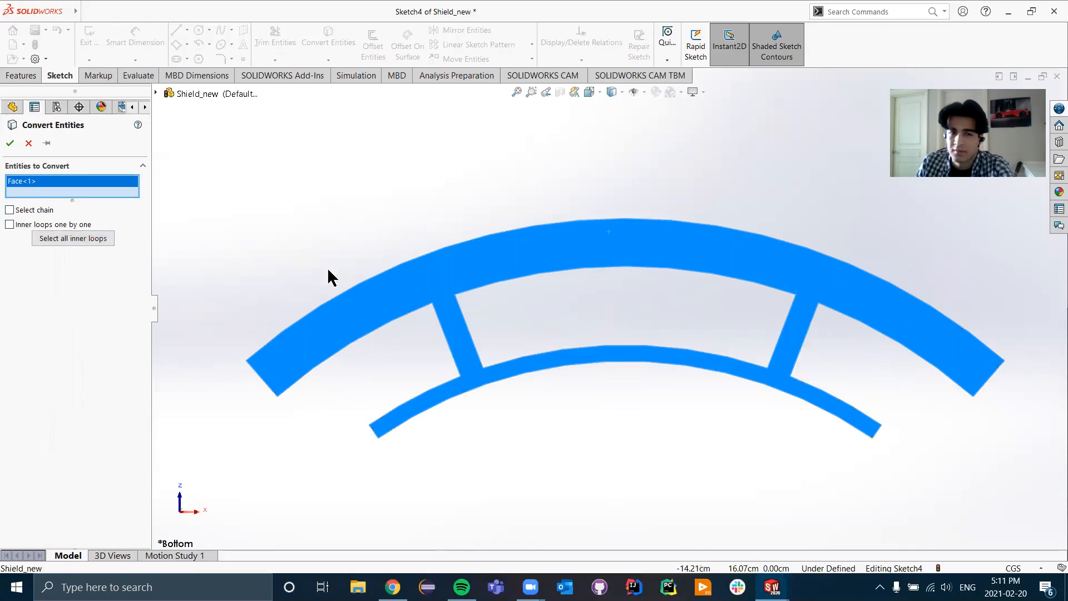
pyautogui.press('Return')
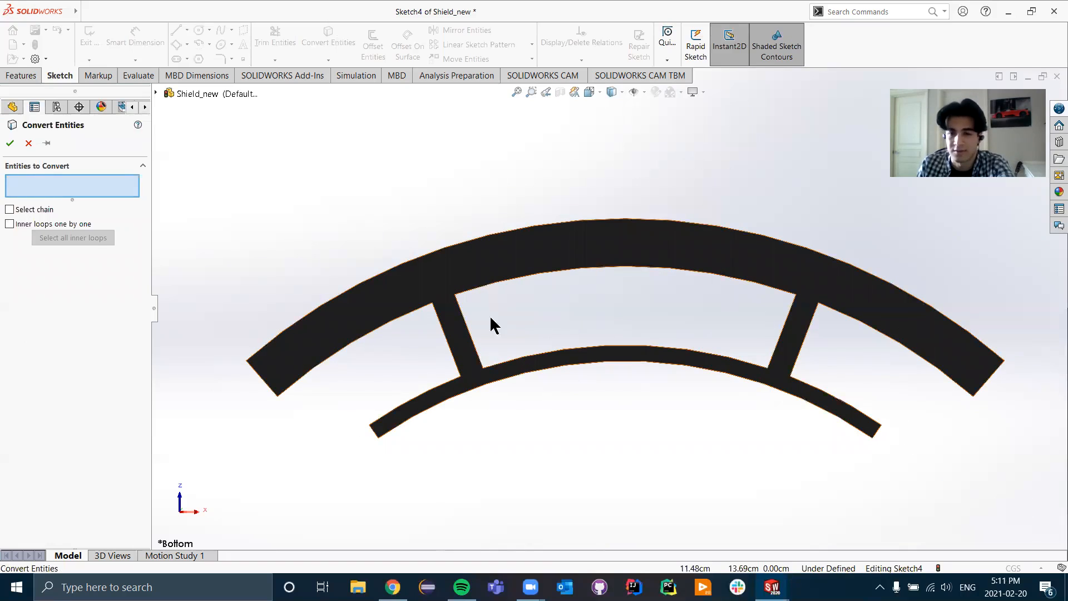
# - Convert the outer band's outer arc, both end edges and the three inner arc segments into sketch entities
pyautogui.click(334, 302)
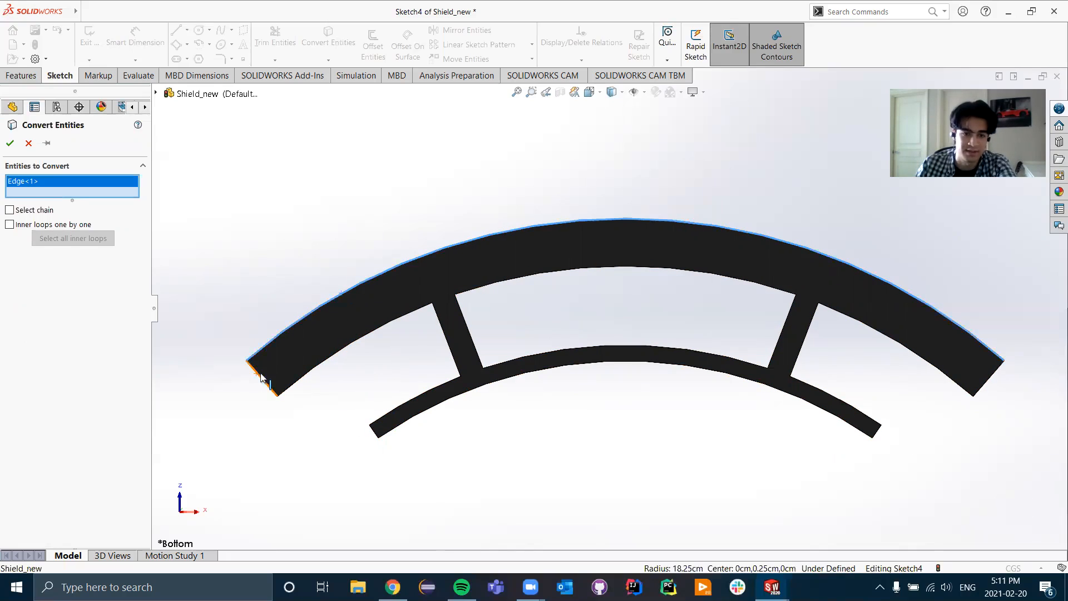
pyautogui.click(261, 378)
pyautogui.click(349, 354)
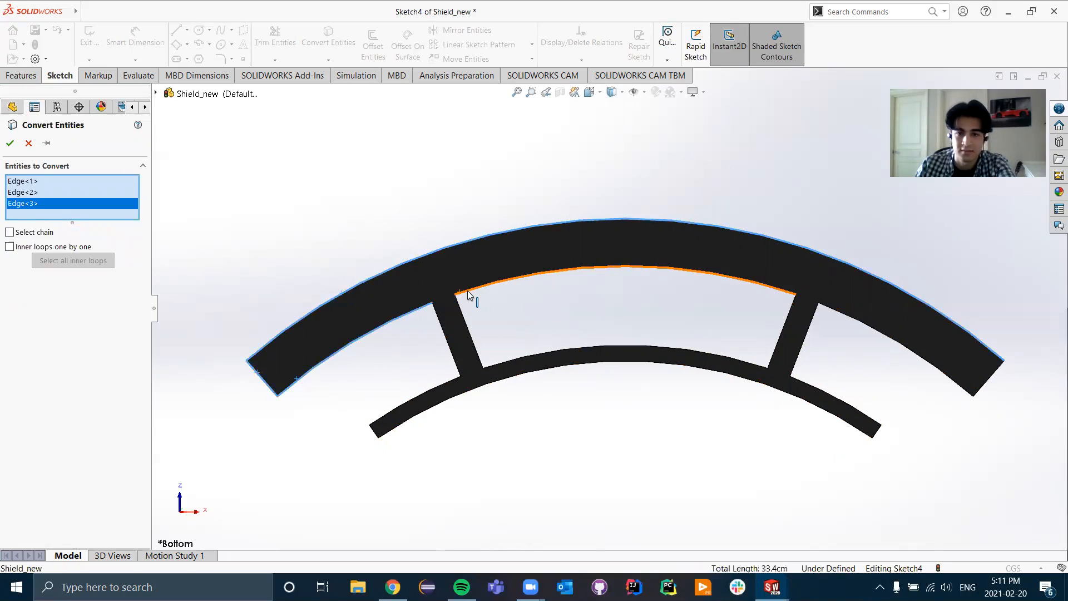
pyautogui.click(468, 295)
pyautogui.click(878, 333)
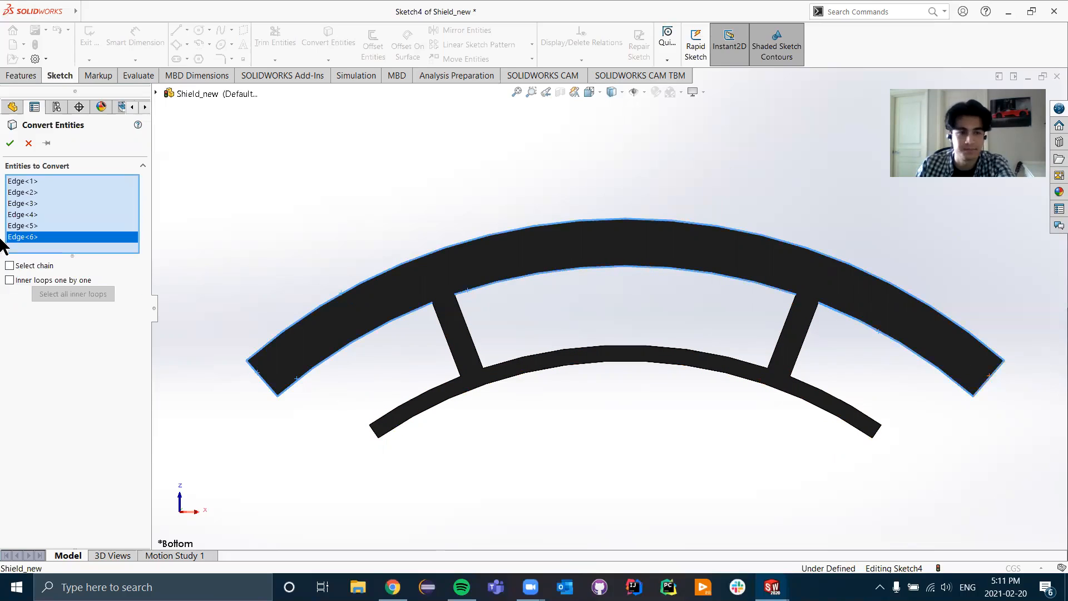
pyautogui.click(10, 143)
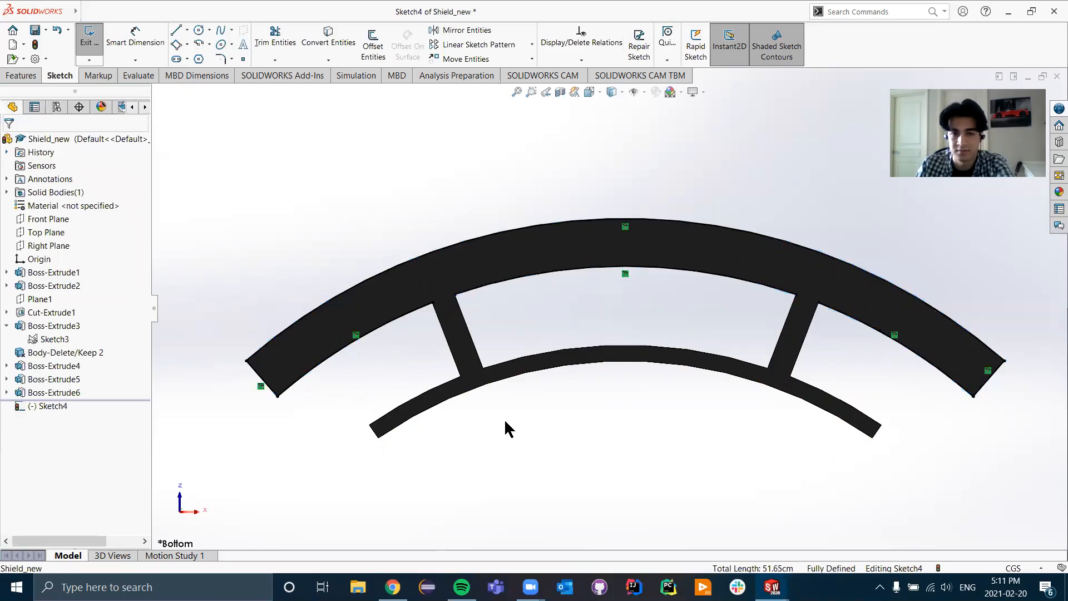
# - Start the Circle tool in the sketch with the origin in view
pyautogui.scroll(3, 505, 421)
pyautogui.scroll(-1, 537, 426)
pyautogui.scroll(1, 492, 411)
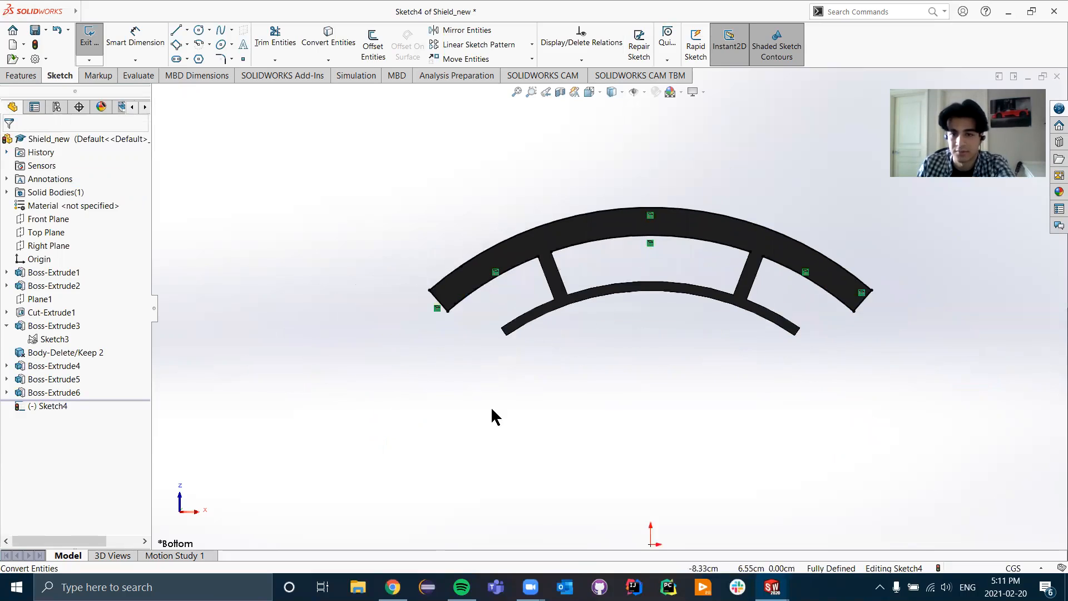
pyautogui.scroll(1, 491, 409)
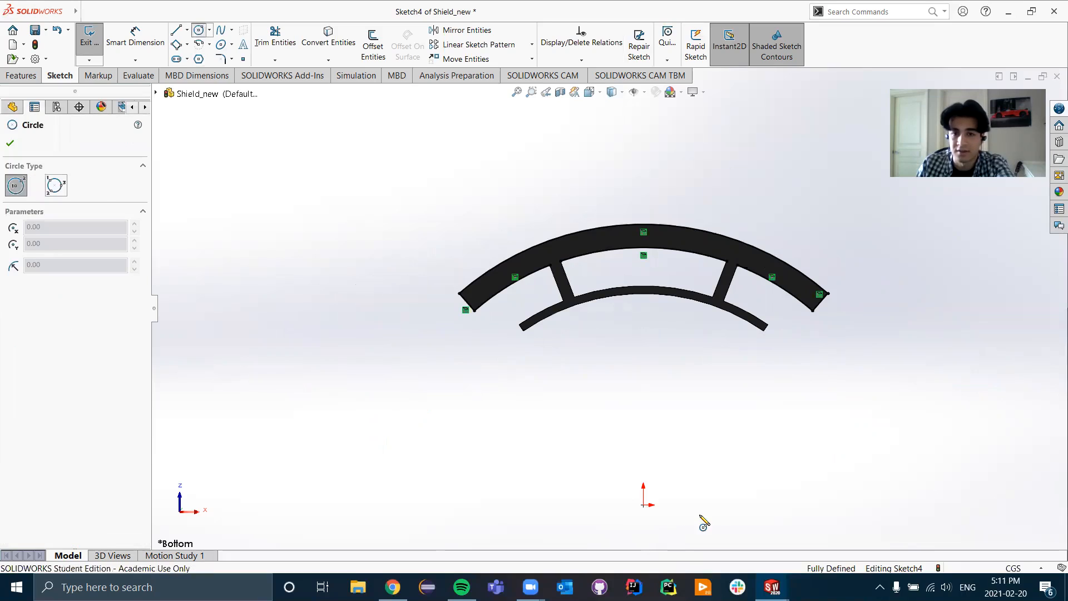
# - Trim away the sketch arc segments along the inner edge of the thick curved band
pyautogui.press('Escape')
pyautogui.click(275, 39)
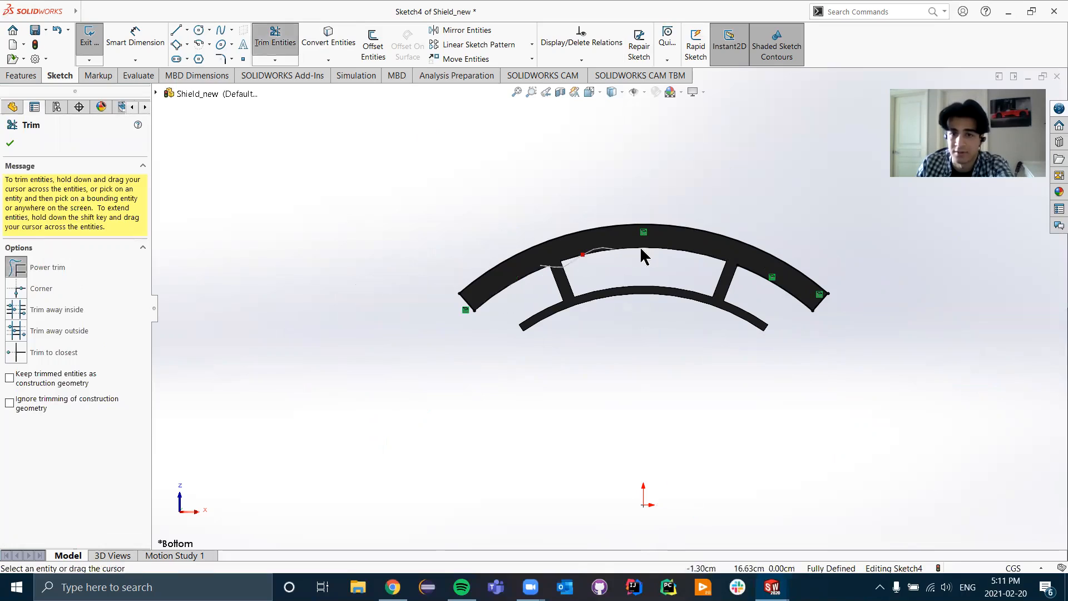
pyautogui.press('Escape')
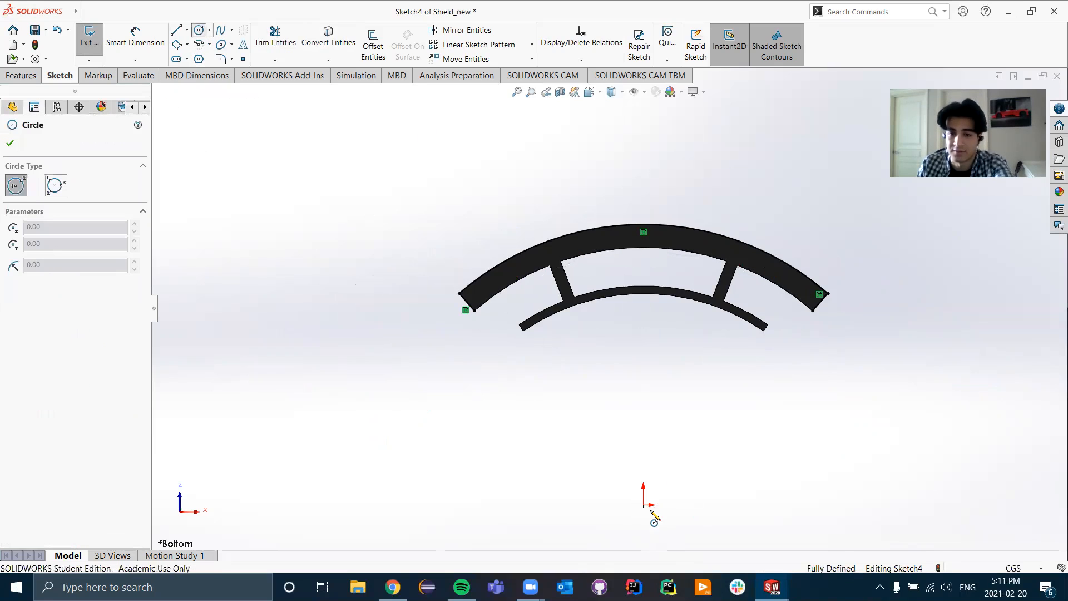
# - Sketch a circle centred on the origin and passing through the thick band's left inner corner
pyautogui.click(644, 505)
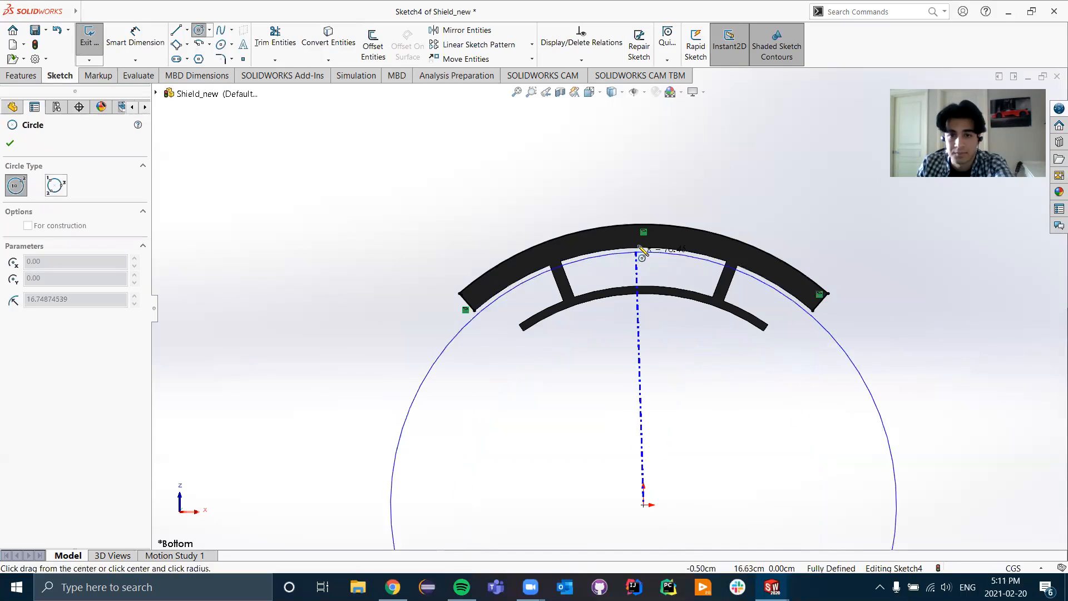
pyautogui.click(477, 315)
pyautogui.press('Escape')
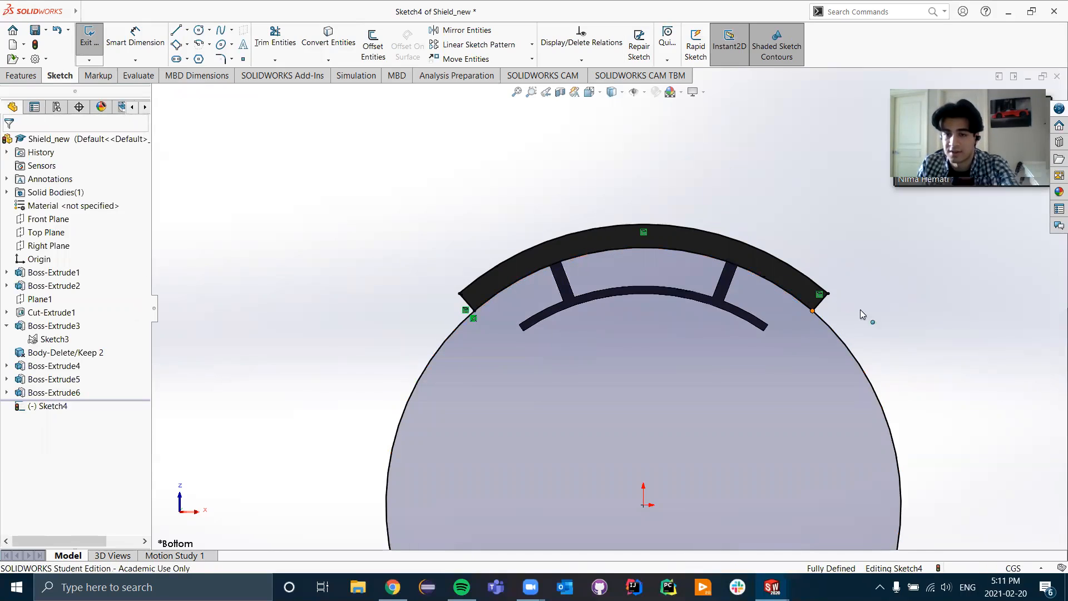
# - Add a coincident relation between the circle and the thick band's right inner corner point
pyautogui.moveTo(860, 310); pyautogui.dragTo(832, 332)
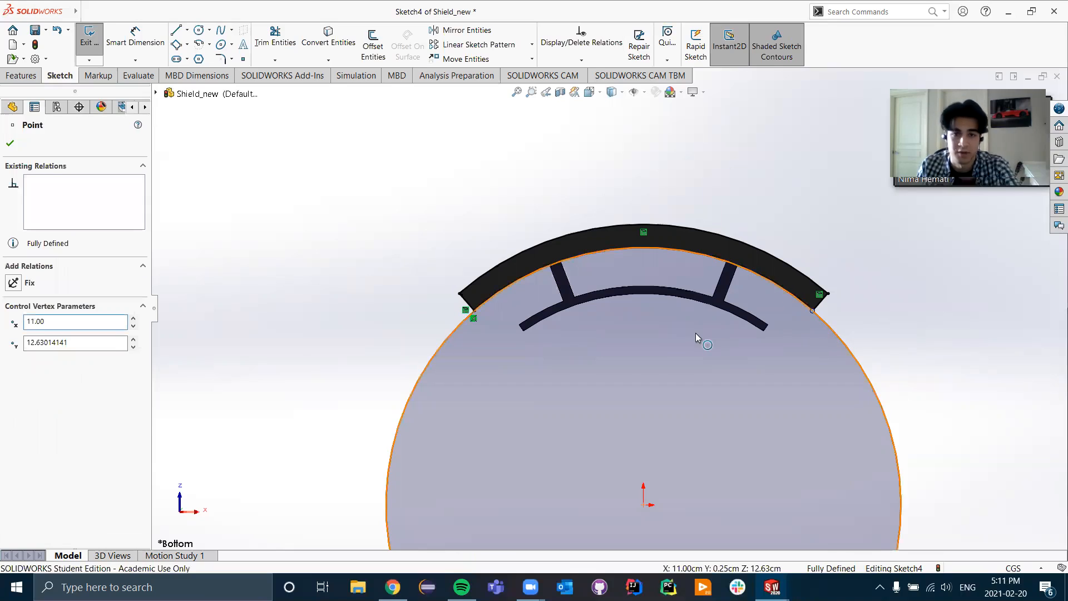
pyautogui.click(526, 359)
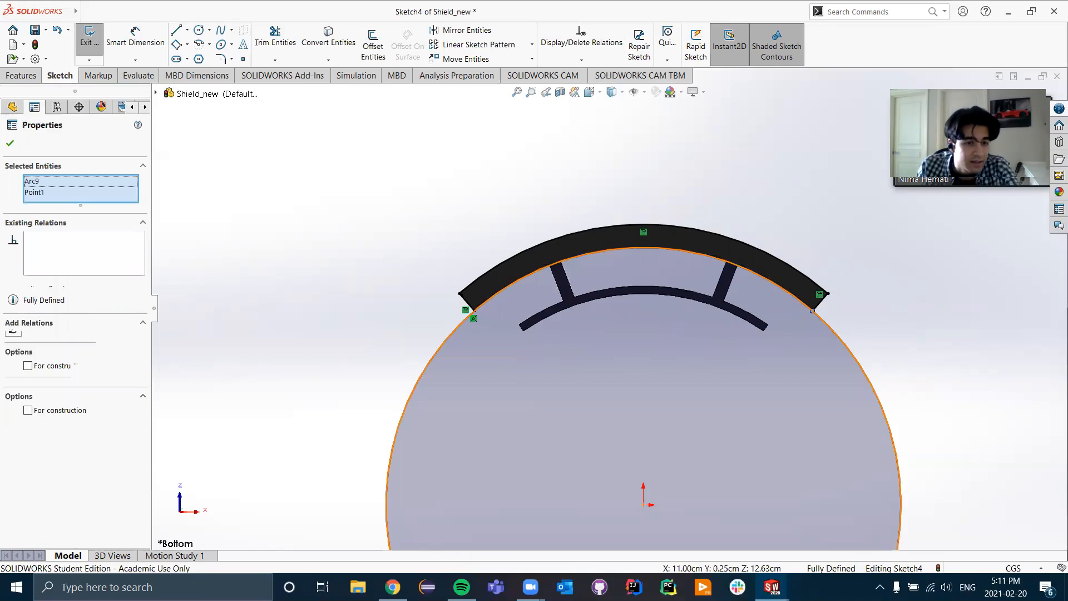
pyautogui.click(17, 360)
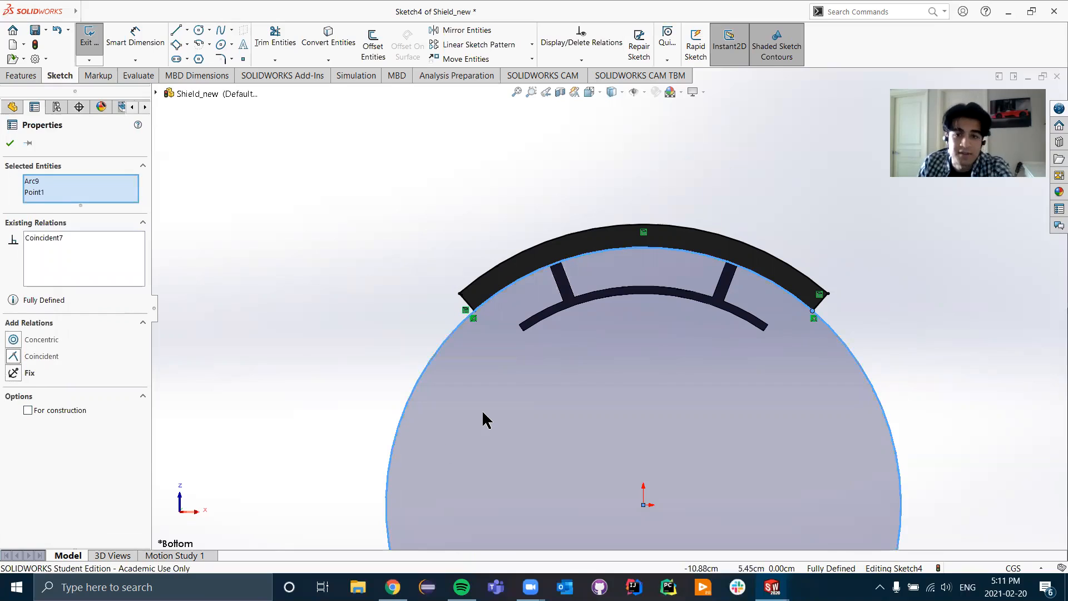
pyautogui.press('Escape')
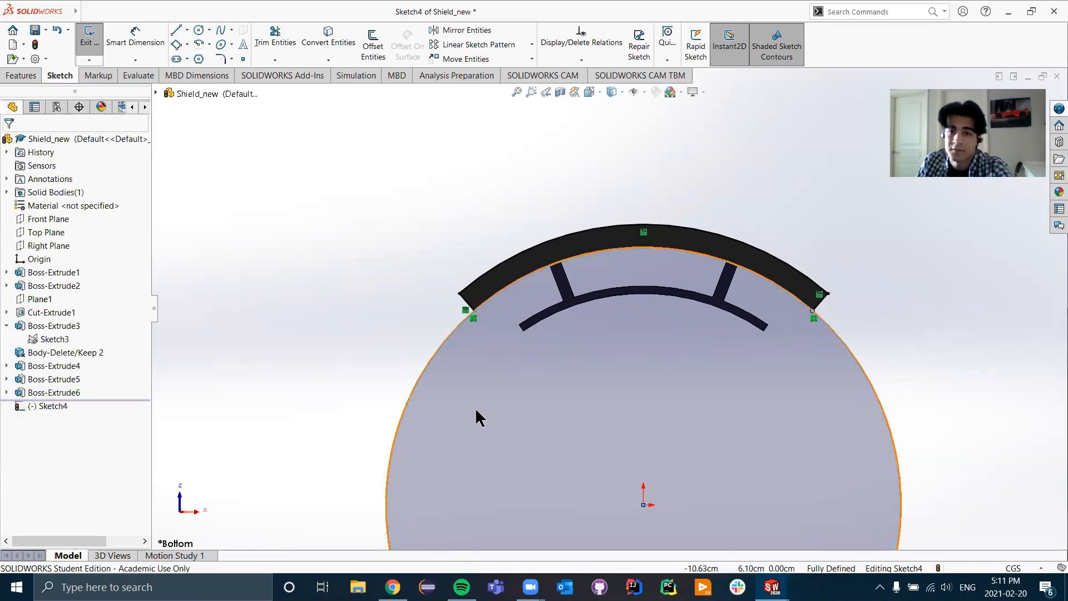
# - Trim away the circle's large lower portion, leaving only the arc along the thick band's inner edge
pyautogui.click(269, 42)
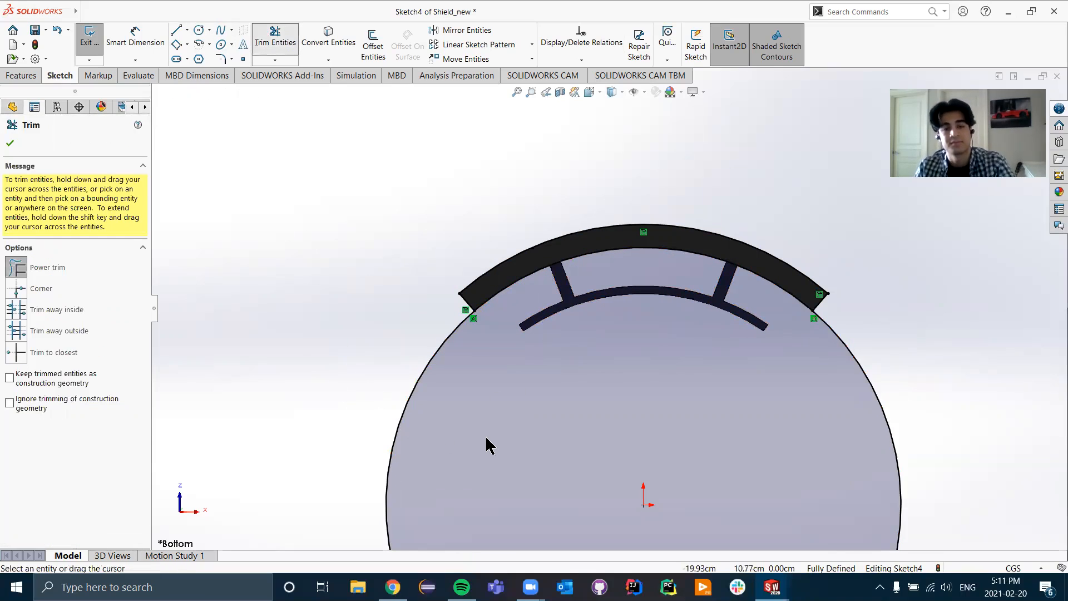
pyautogui.moveTo(348, 350); pyautogui.dragTo(486, 437)
pyautogui.scroll(-2, 656, 275)
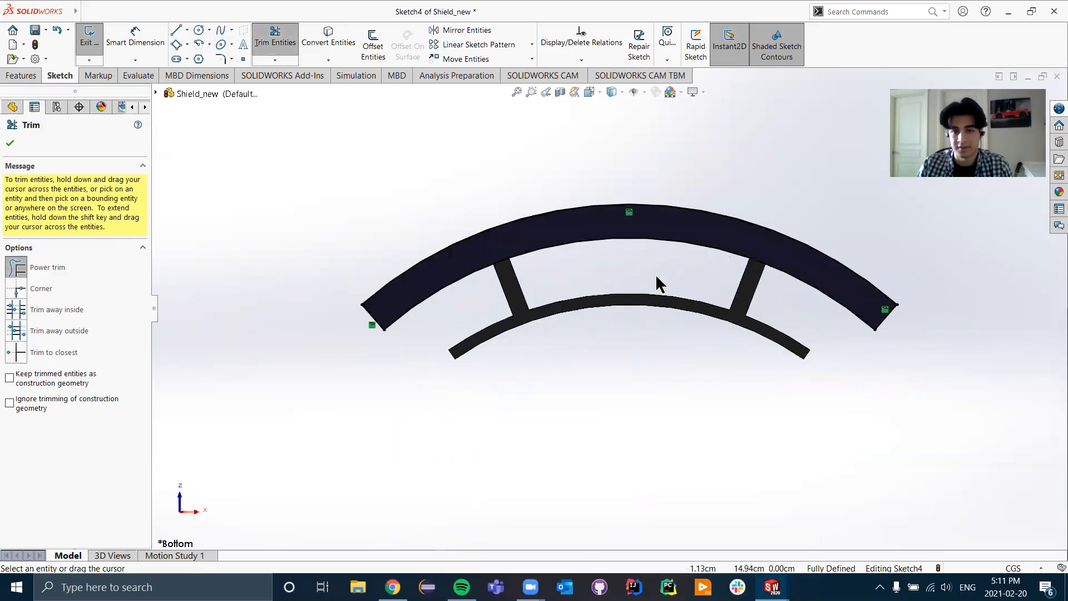
pyautogui.scroll(-2, 655, 273)
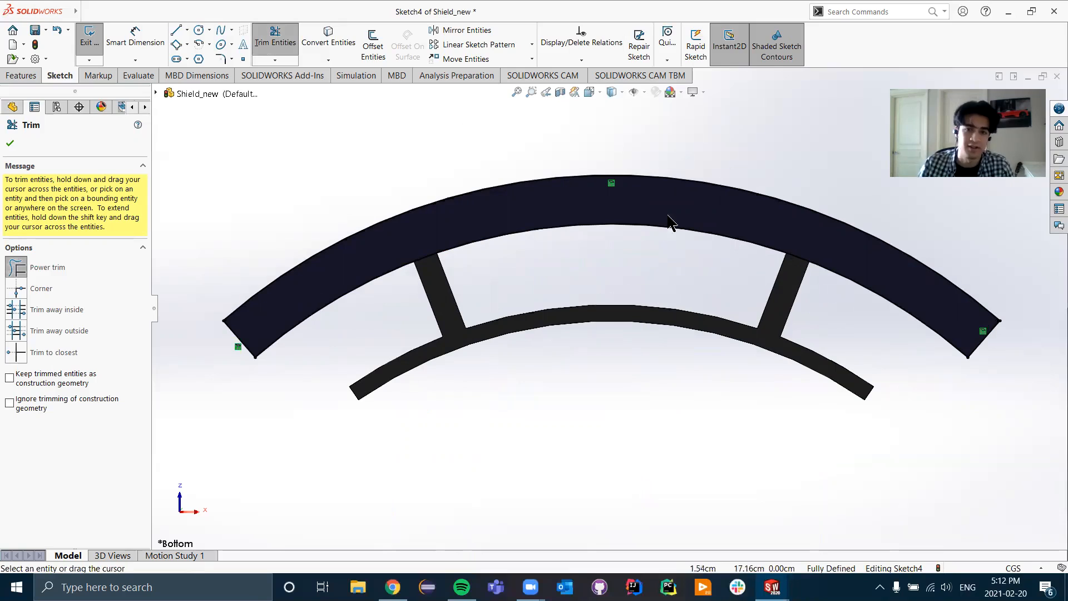
pyautogui.press('Escape')
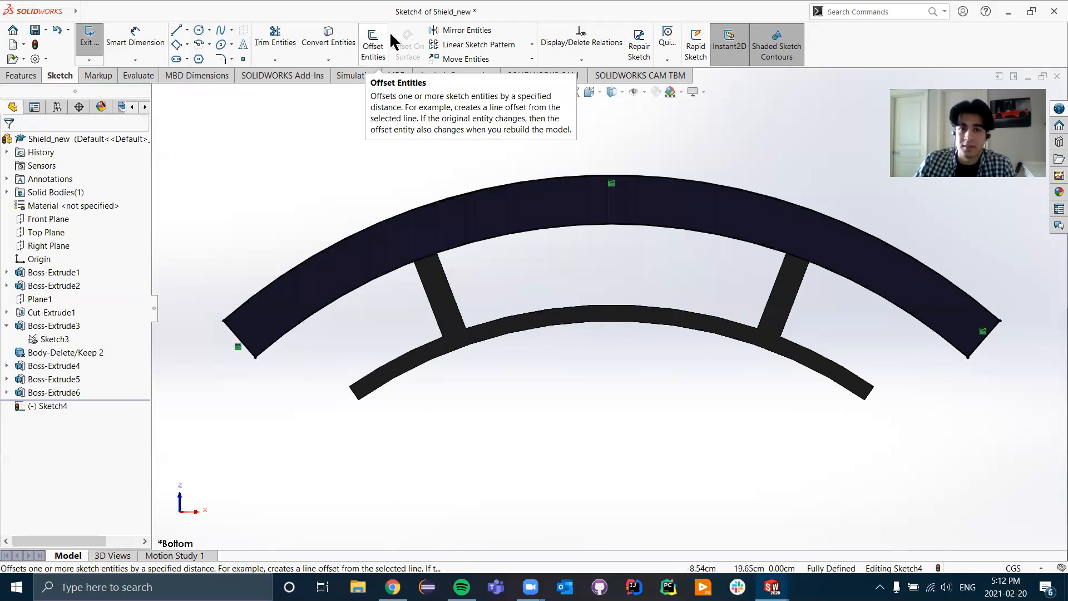
# - Offset the thick band's closed outline inward by 0.20 cm, with the direction reversed and the whole chain selected
pyautogui.click(374, 45)
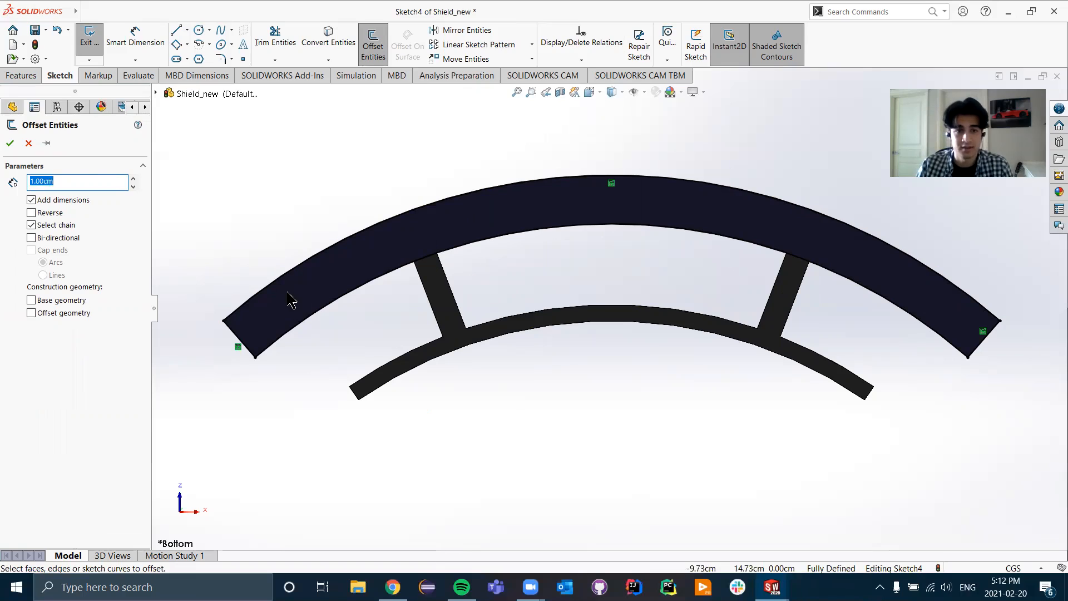
pyautogui.click(32, 212)
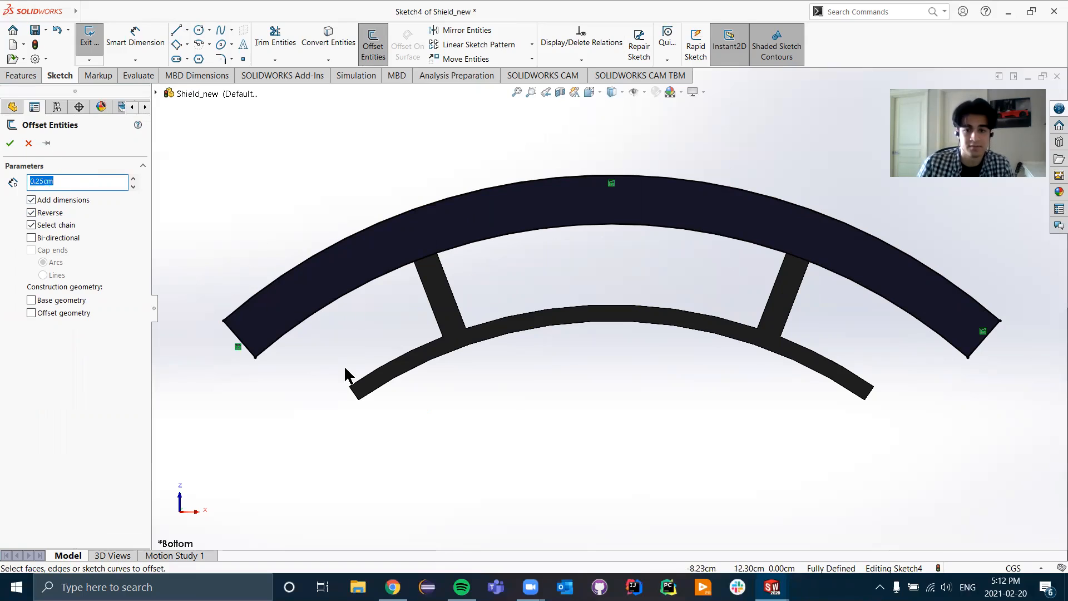
pyautogui.scroll(1, 345, 373)
pyautogui.scroll(4, 345, 374)
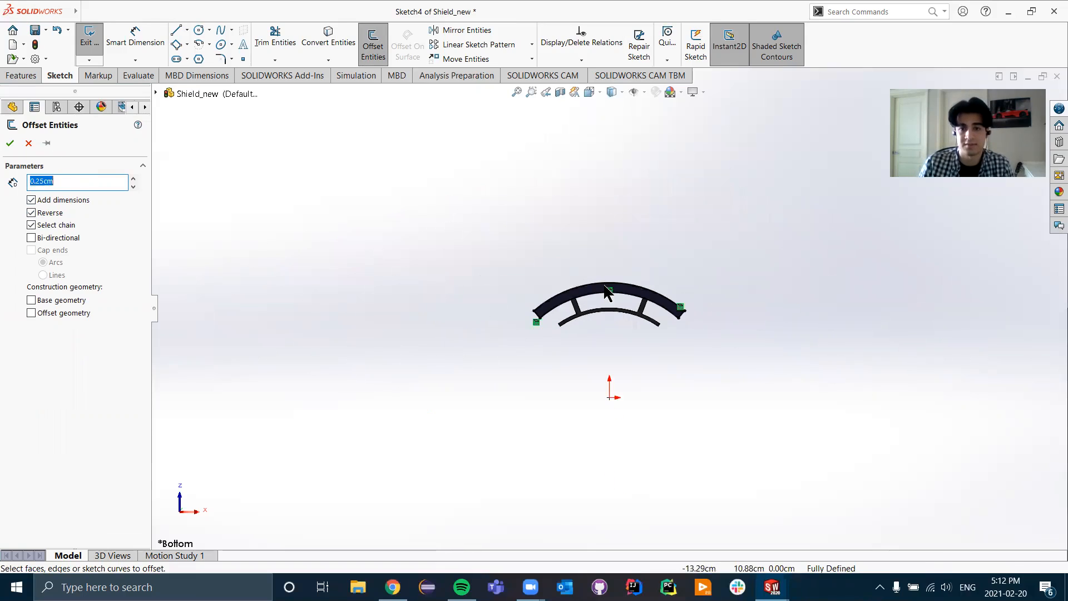
pyautogui.scroll(-5, 610, 290)
pyautogui.scroll(3, 618, 328)
pyautogui.scroll(-3, 851, 300)
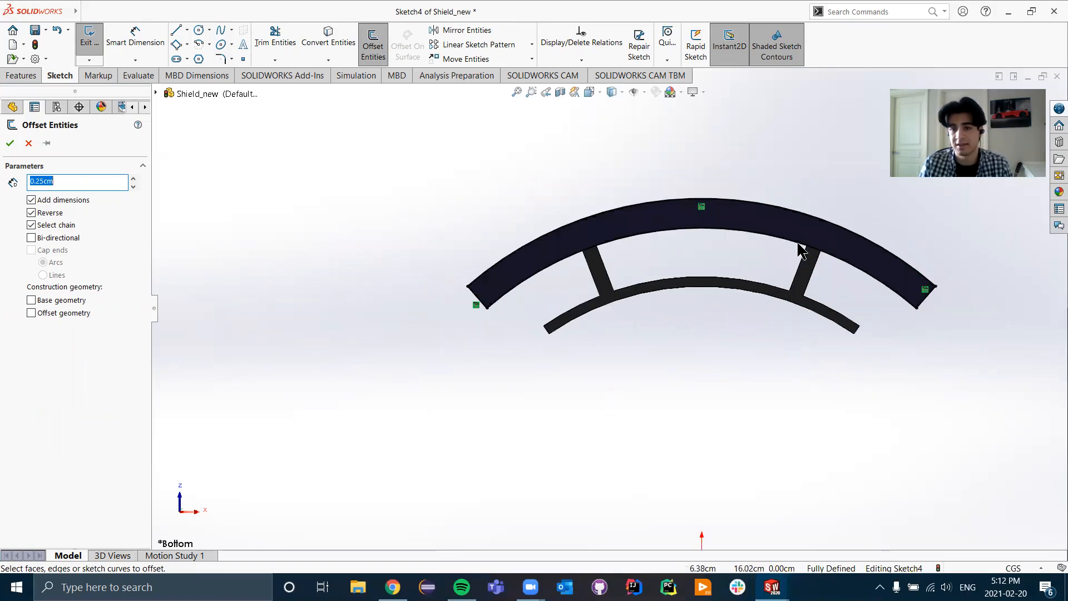
pyautogui.scroll(-2, 493, 253)
pyautogui.click(499, 222)
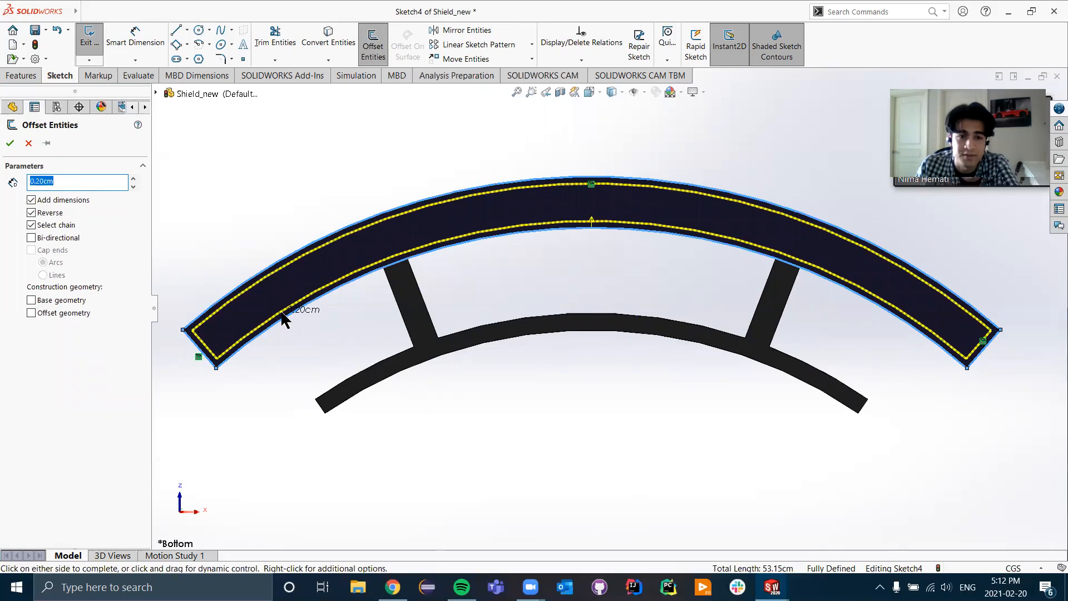
pyautogui.click(284, 320)
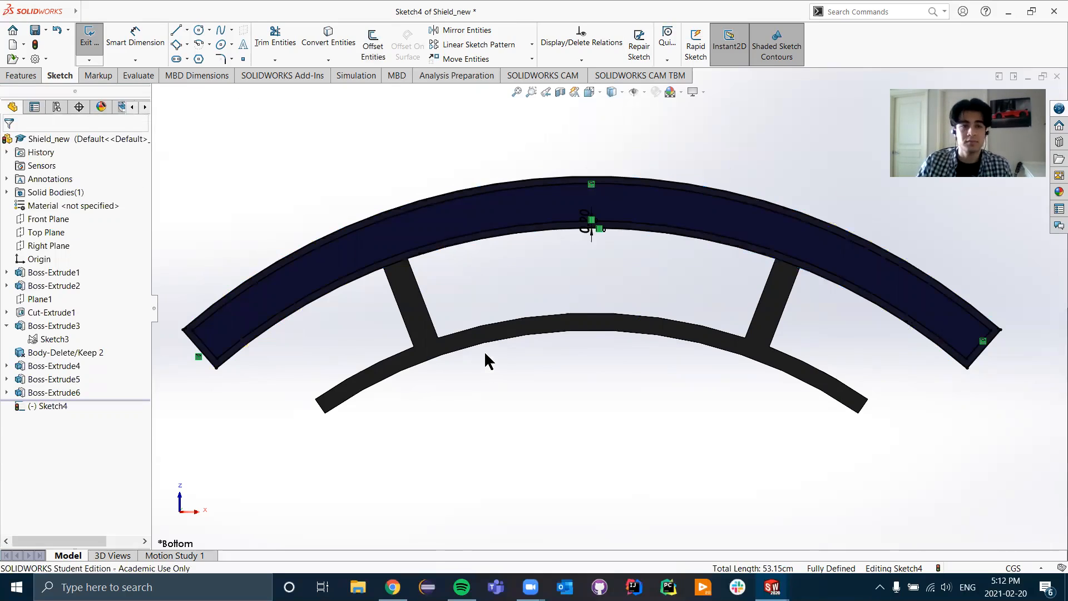
pyautogui.click(25, 75)
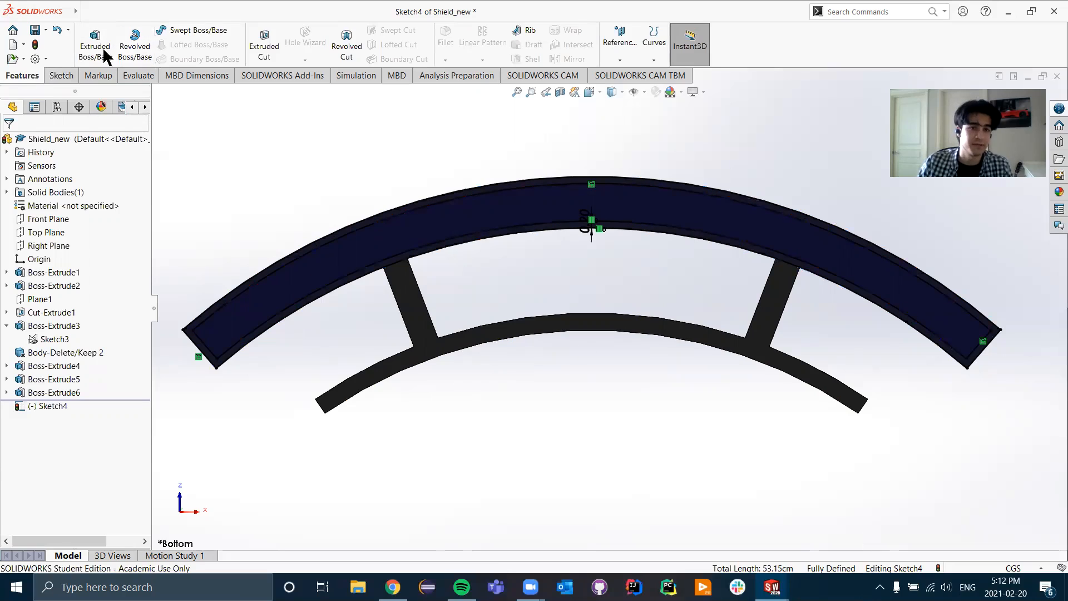
pyautogui.click(256, 51)
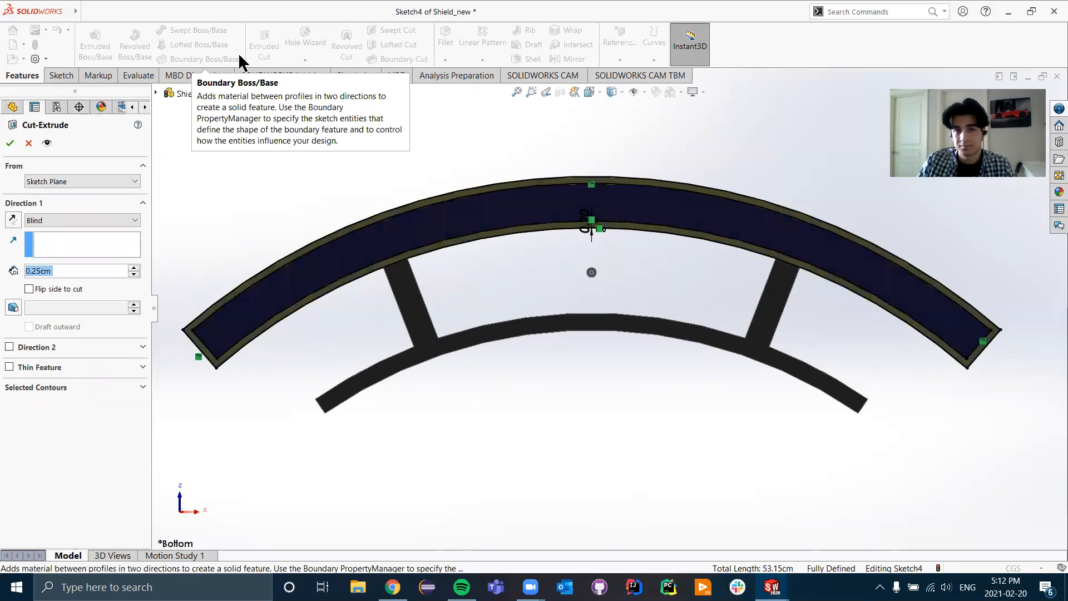
pyautogui.click(28, 143)
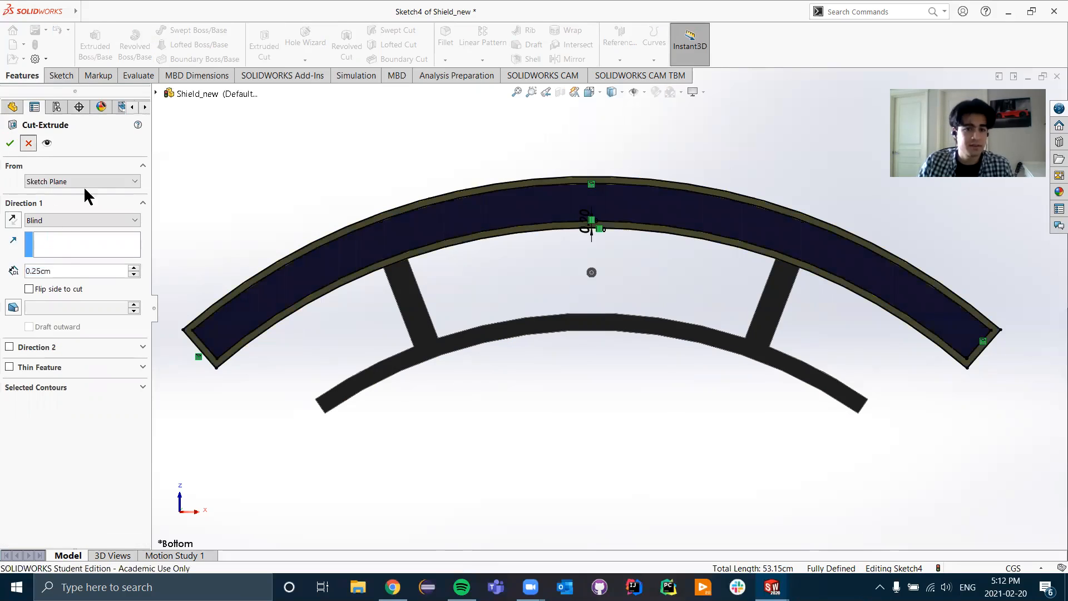
# - Set the offset dimension between the band's outline and the inner contour to 0.4 cm
pyautogui.scroll(-1, 588, 234)
pyautogui.scroll(-1, 589, 234)
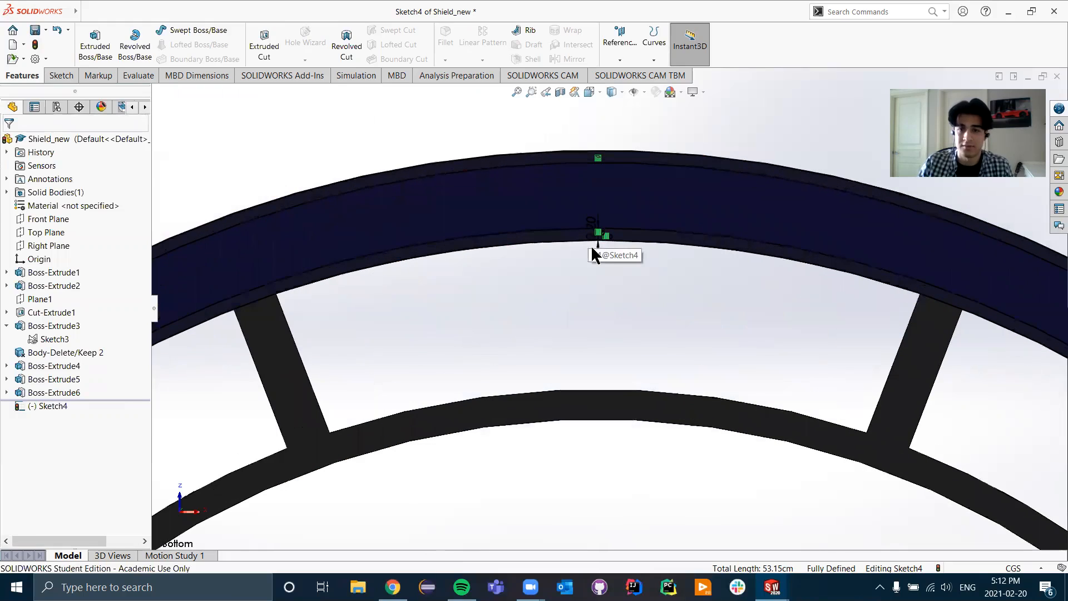
pyautogui.click(591, 238)
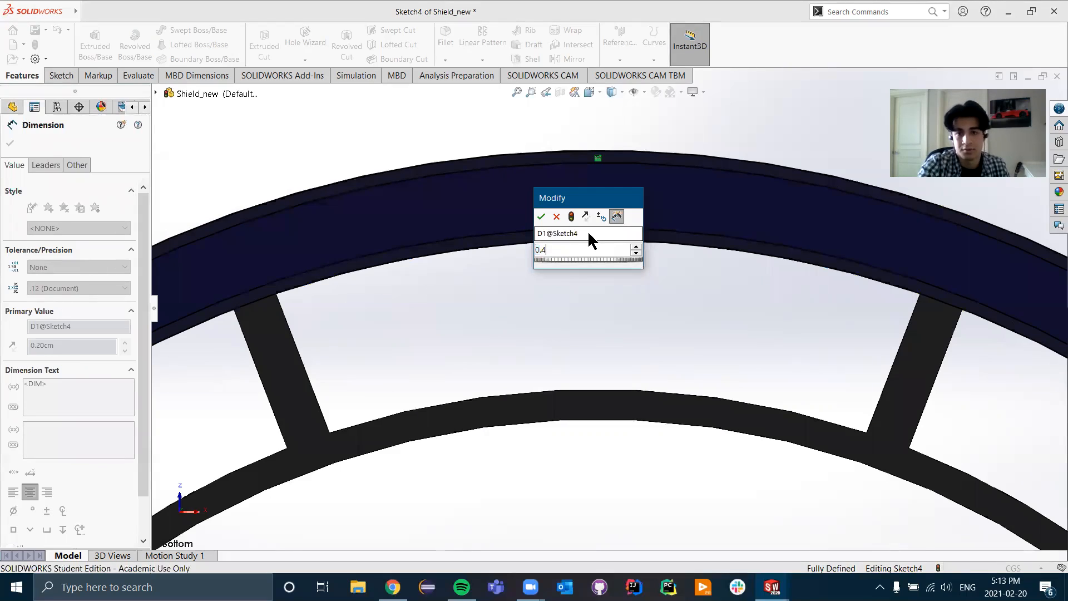
pyautogui.press('Return')
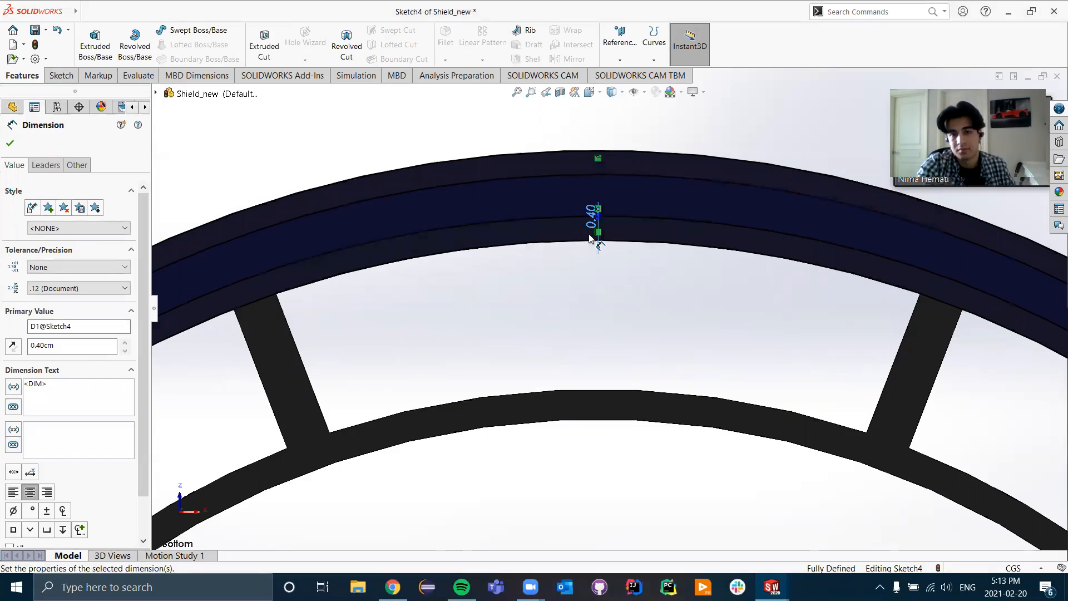
pyautogui.scroll(5, 360, 424)
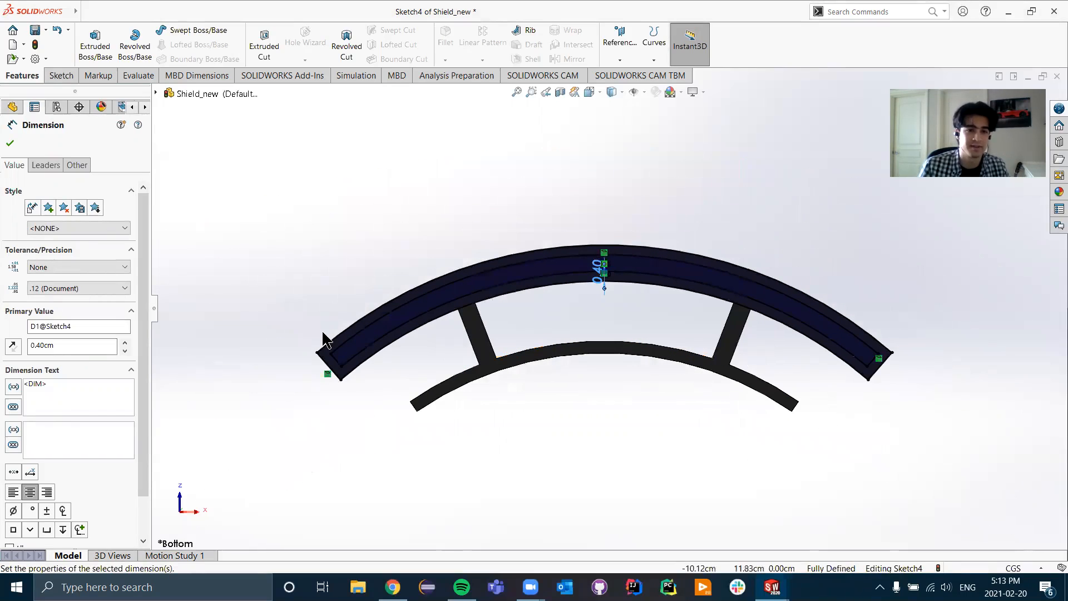
pyautogui.click(10, 144)
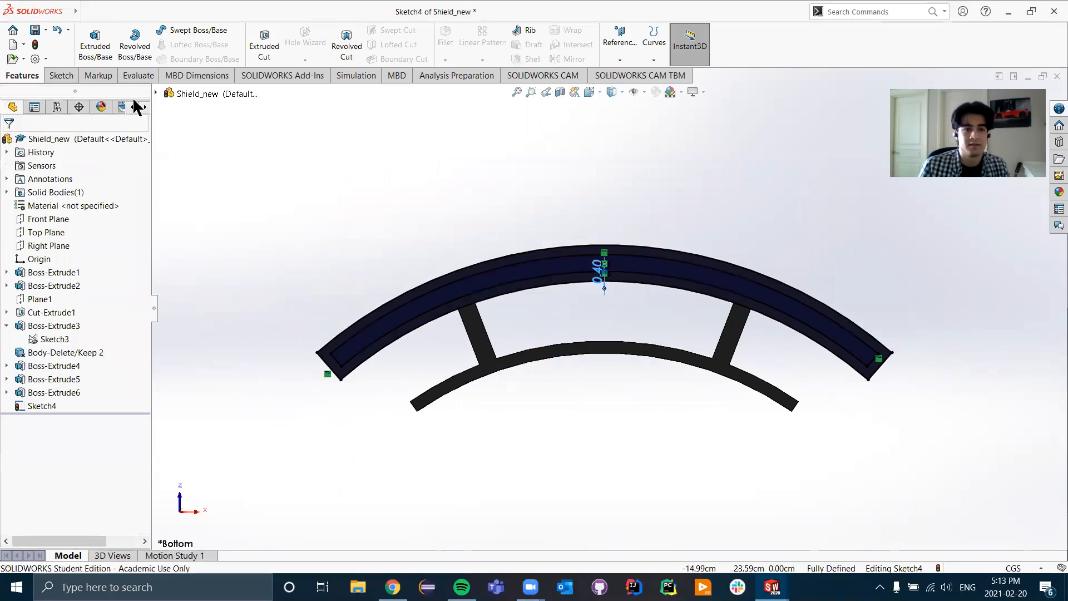
# - Cut-extrude only the inner offset region of the curved band as a blind cut 1 cm deep
pyautogui.click(266, 60)
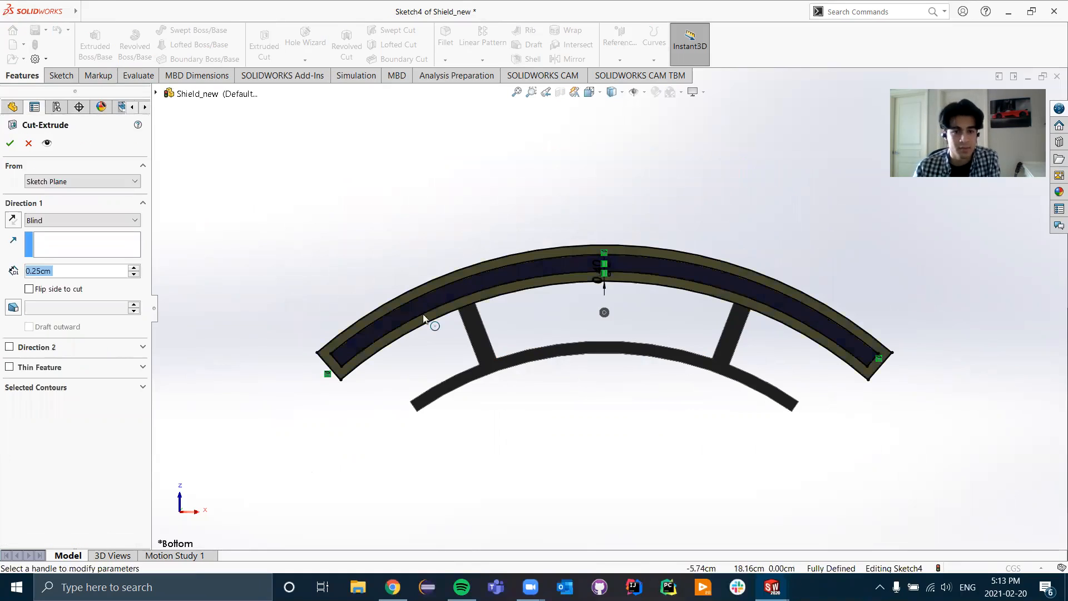
pyautogui.click(139, 388)
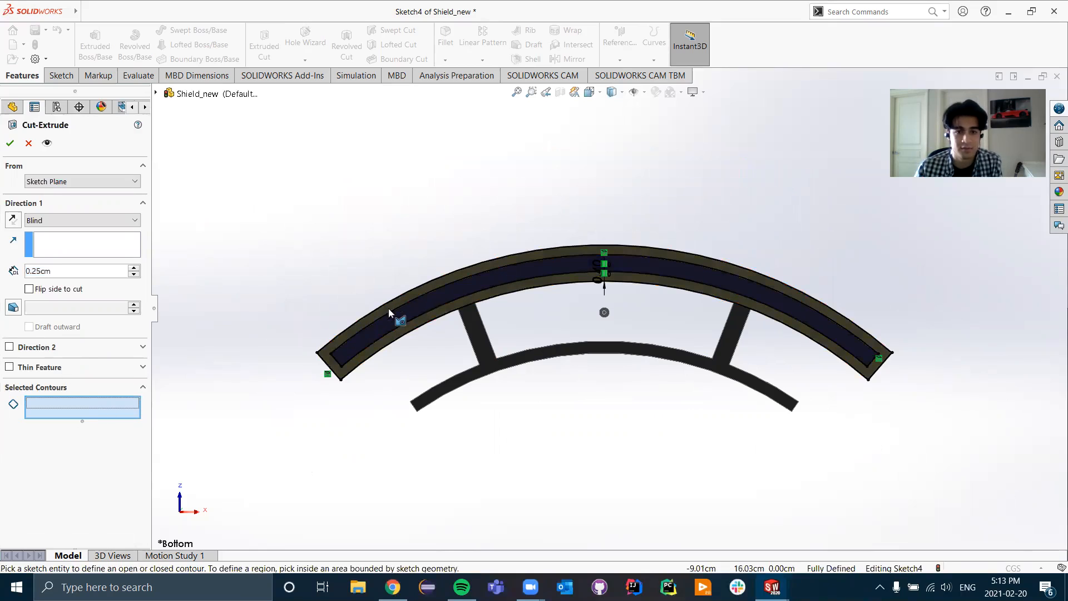
pyautogui.click(394, 322)
pyautogui.moveTo(388, 257)
pyautogui.mouseDown(button='middle')
pyautogui.moveTo(386, 433)
pyautogui.moveTo(396, 445)
pyautogui.mouseUp(button='middle')
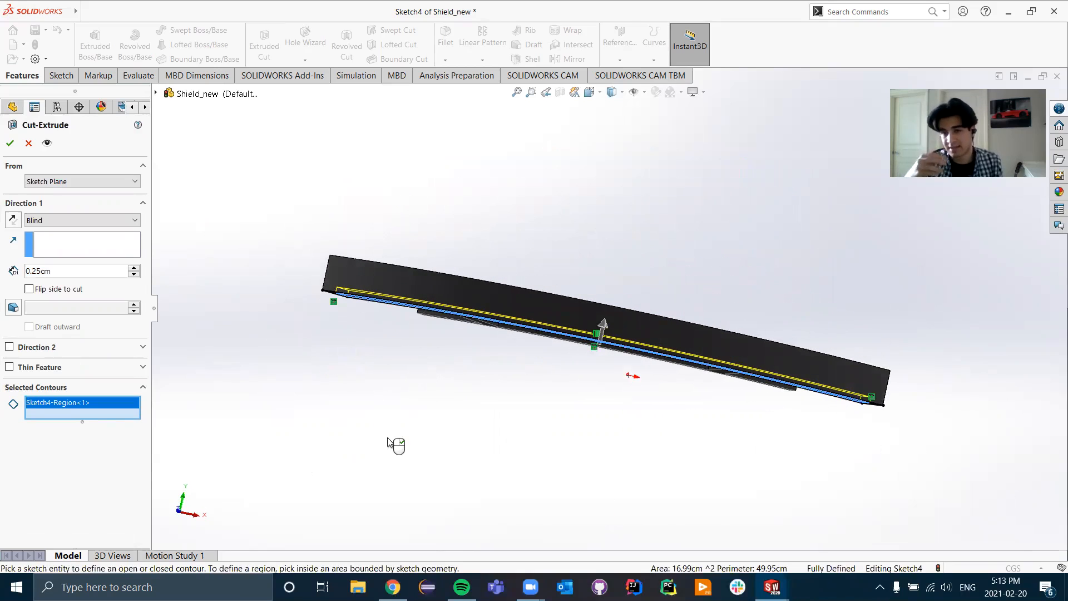
pyautogui.moveTo(491, 205); pyautogui.dragTo(481, 209, button='middle')
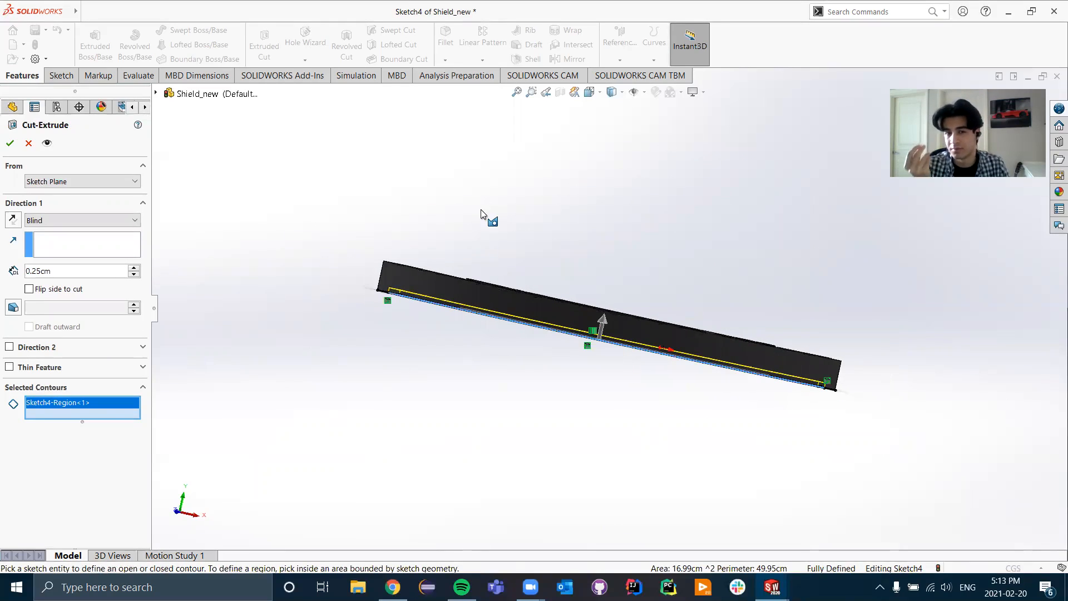
pyautogui.scroll(-4, 560, 321)
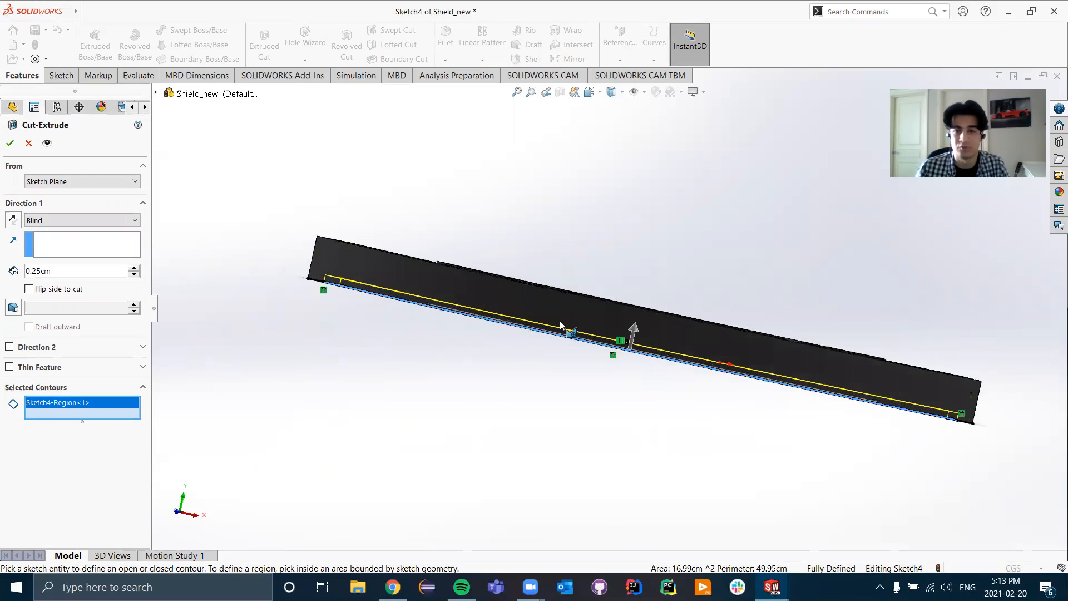
pyautogui.doubleClick(65, 271)
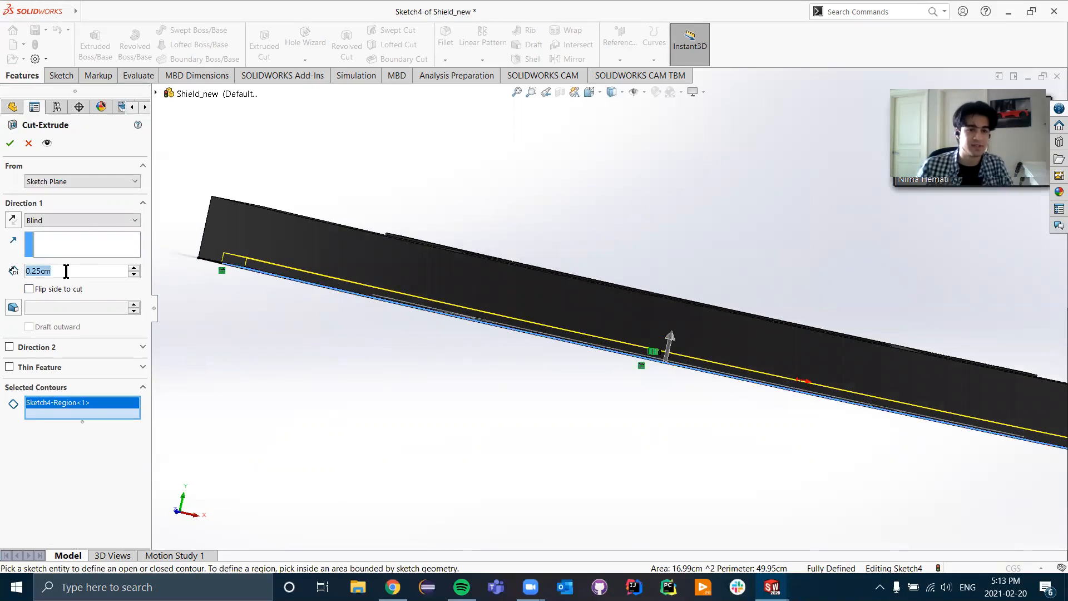
pyautogui.write('0.5')
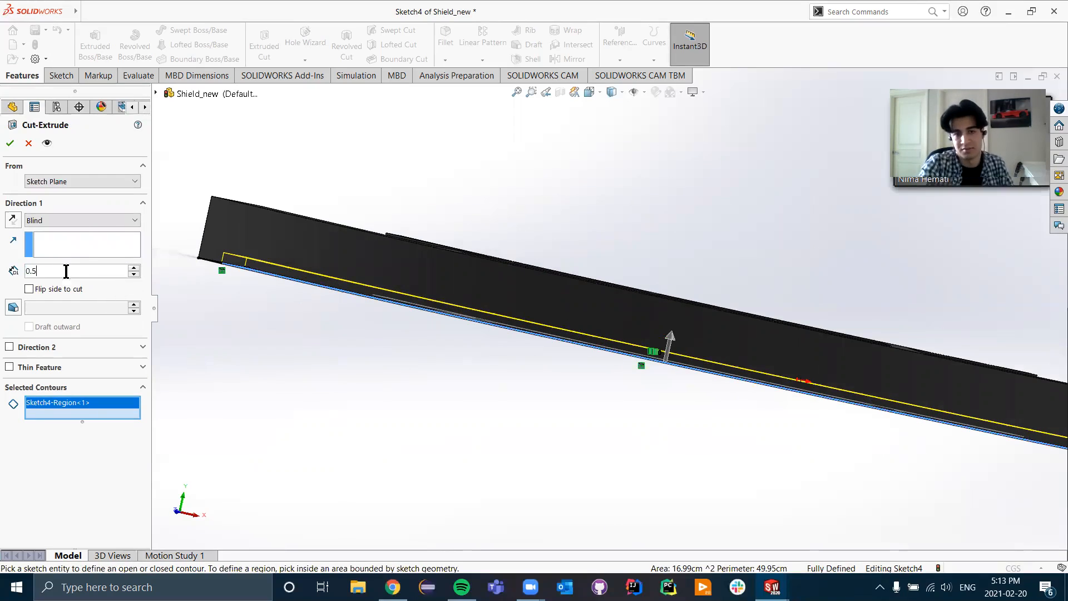
pyautogui.press('Return')
pyautogui.write('1')
pyautogui.press('Return')
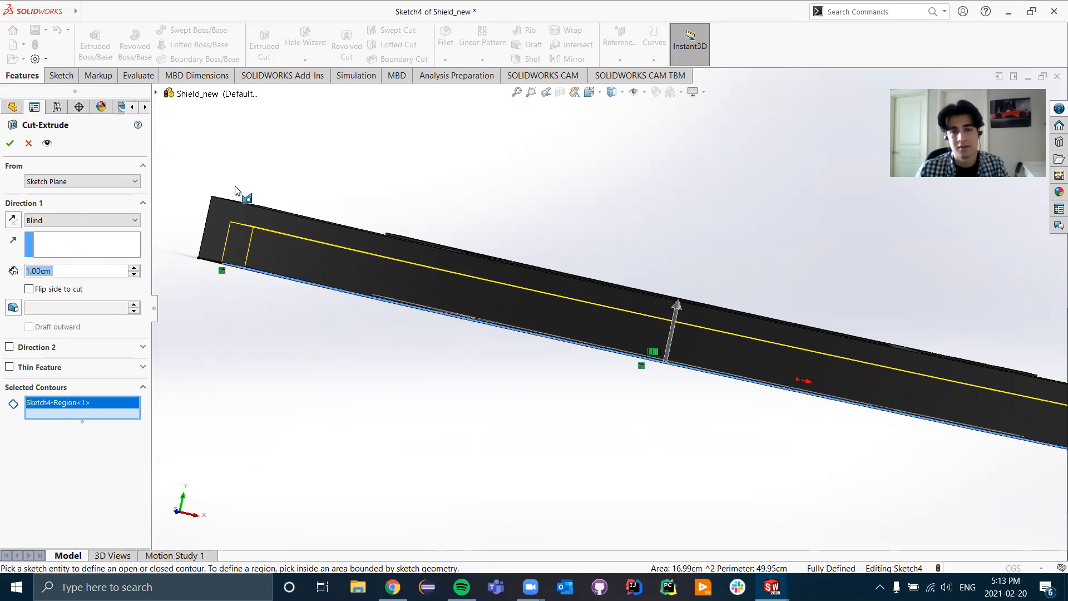
pyautogui.click(11, 143)
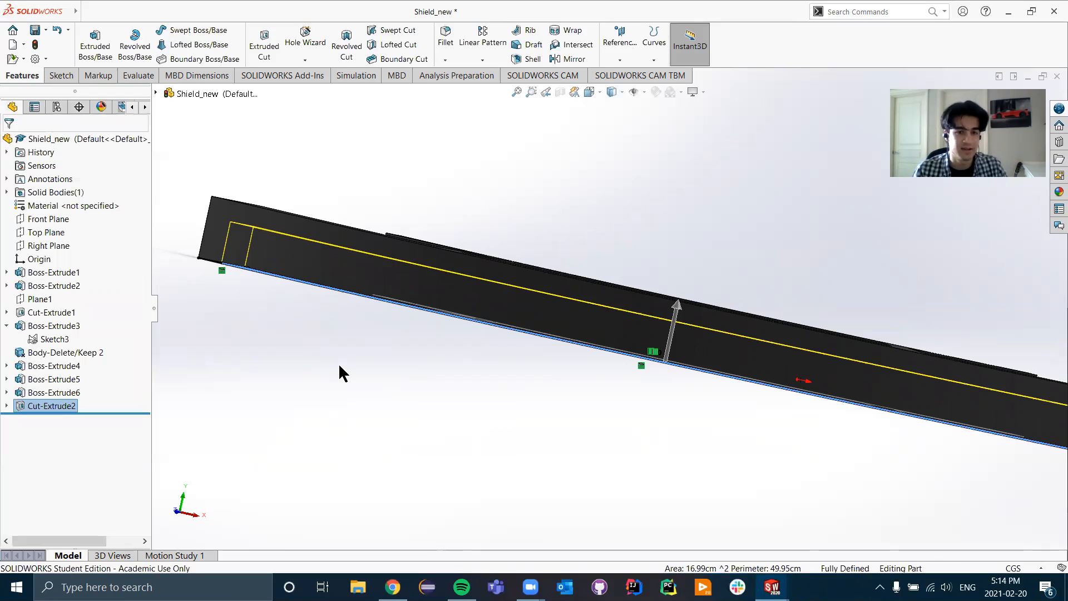
pyautogui.moveTo(339, 366); pyautogui.dragTo(394, 339, button='middle')
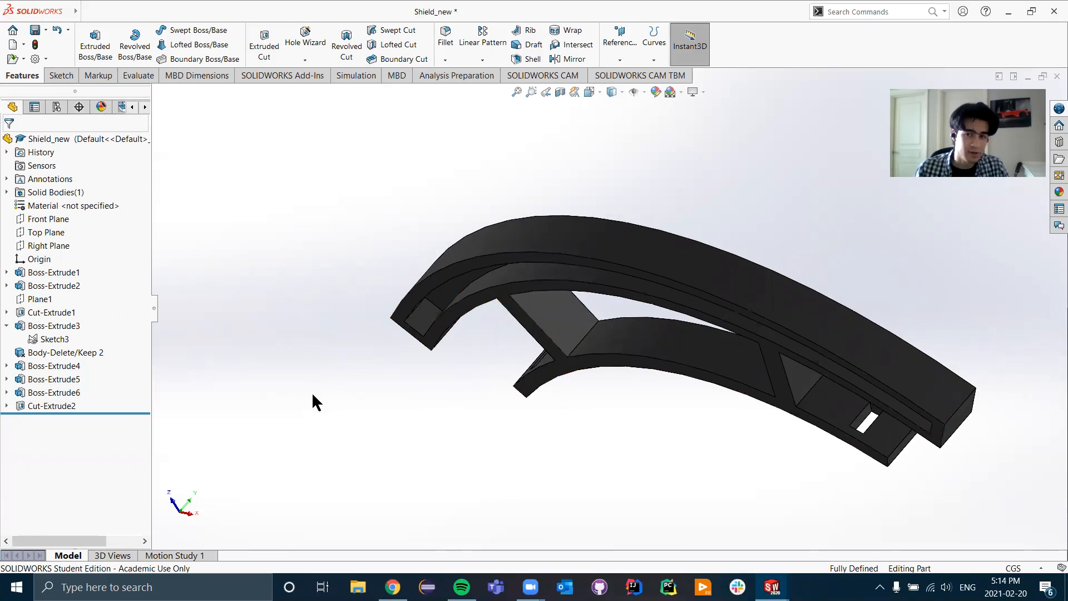
pyautogui.moveTo(320, 392); pyautogui.dragTo(470, 331, button='middle')
pyautogui.scroll(-8, 541, 363)
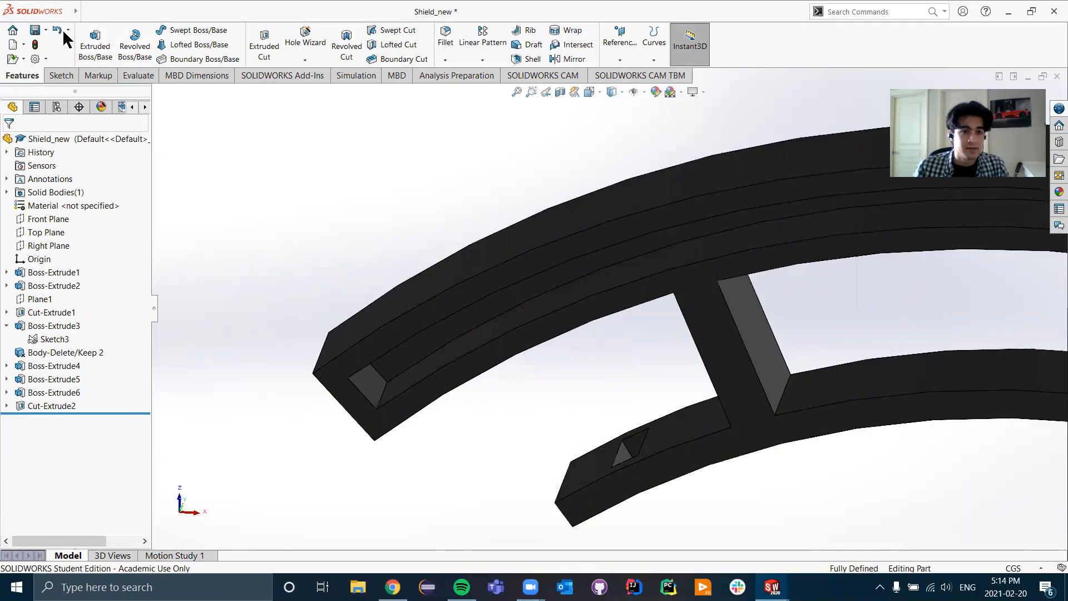
pyautogui.click(66, 76)
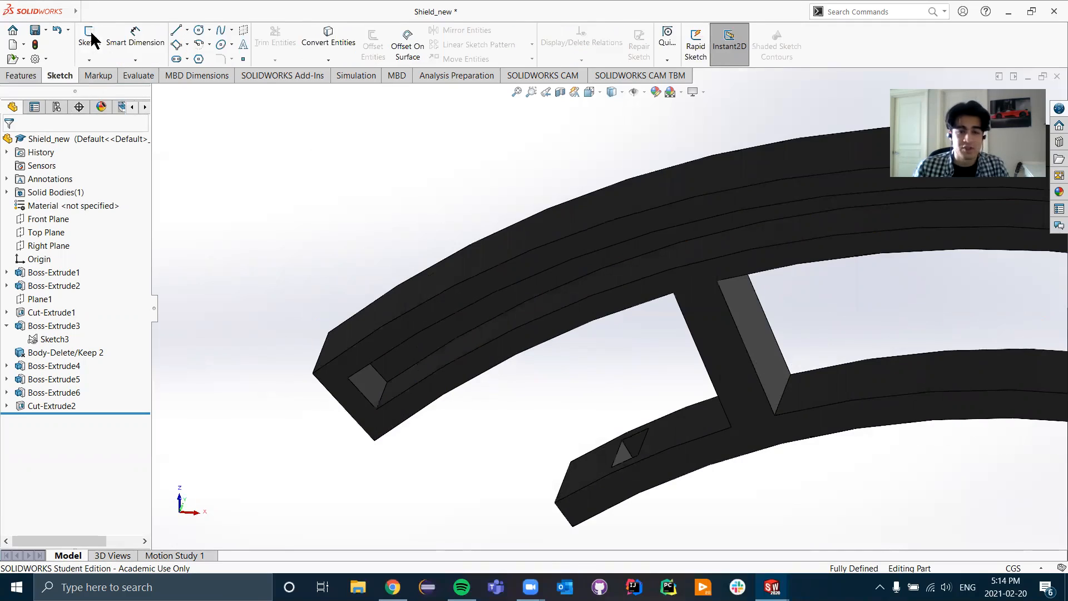
pyautogui.click(93, 42)
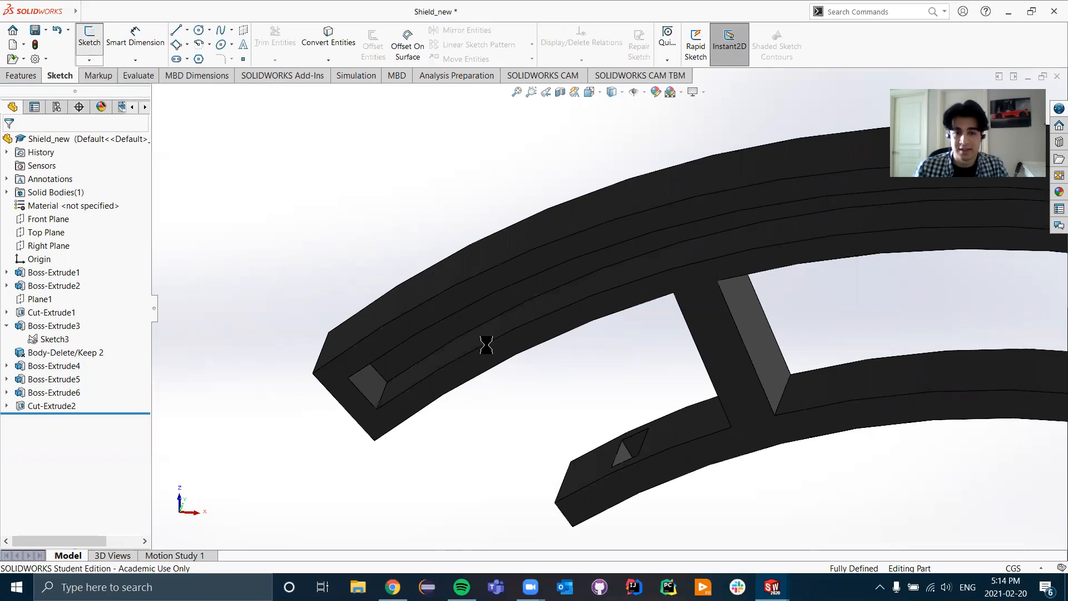
pyautogui.press('Escape')
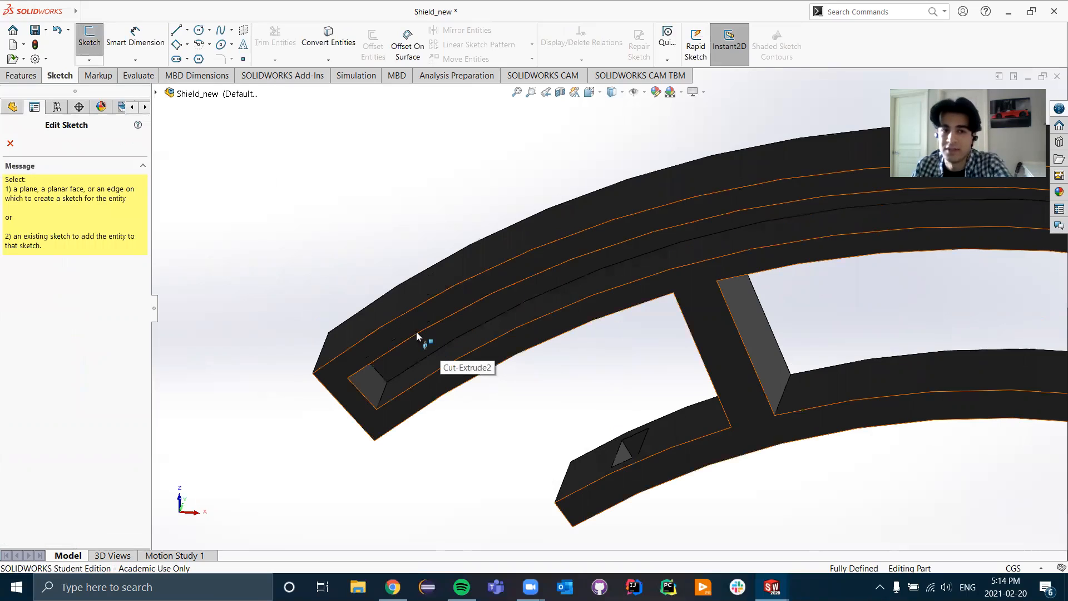
# - Start a boss extrusion sketch on the floor of the curved pocket and convert that floor face's outline into sketch entities
pyautogui.click(24, 74)
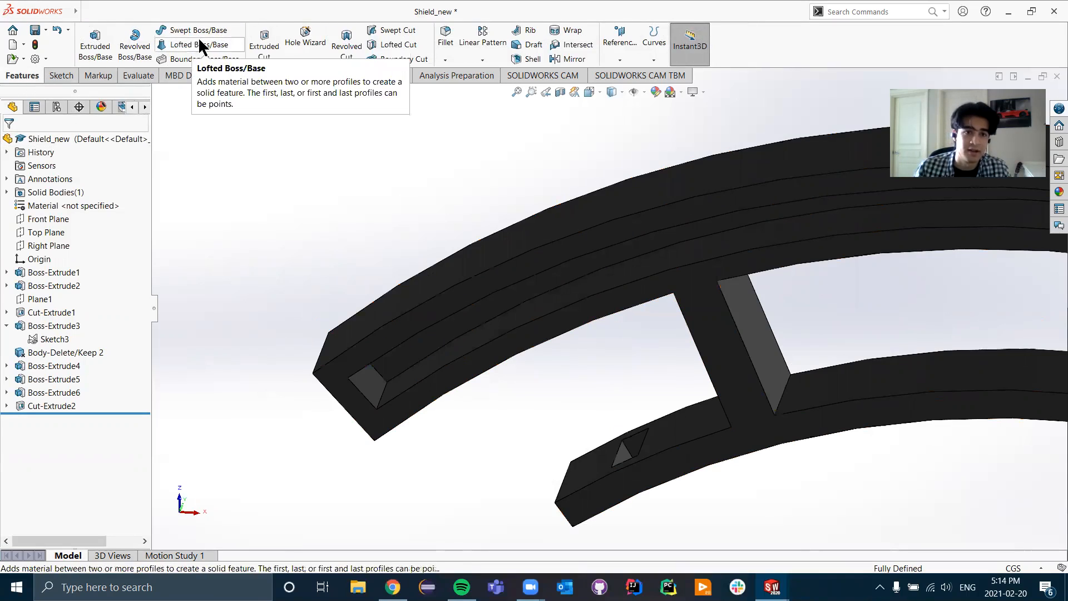
pyautogui.click(96, 45)
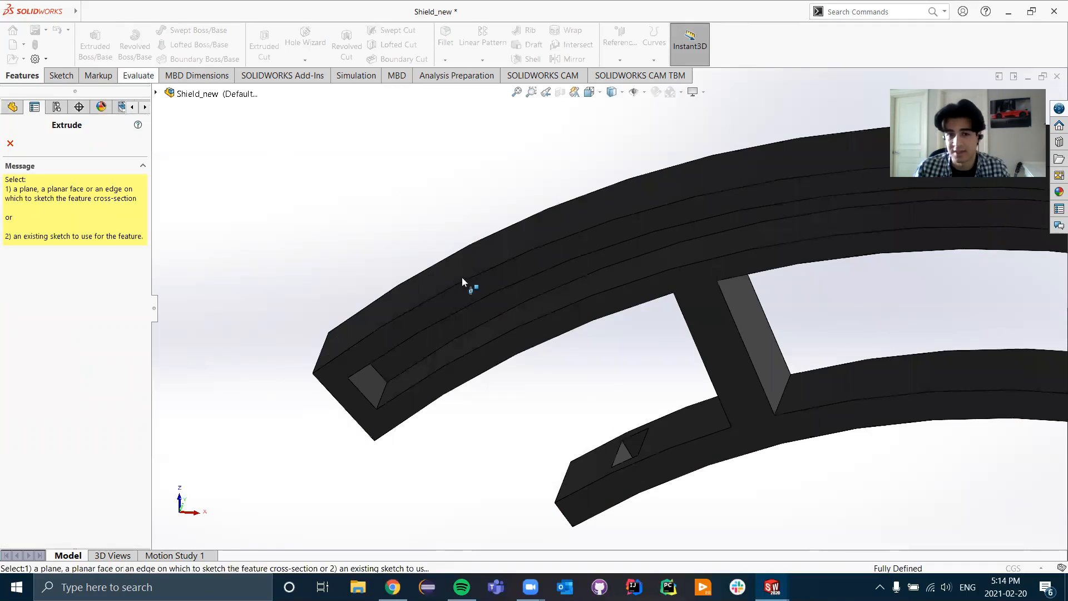
pyautogui.click(432, 351)
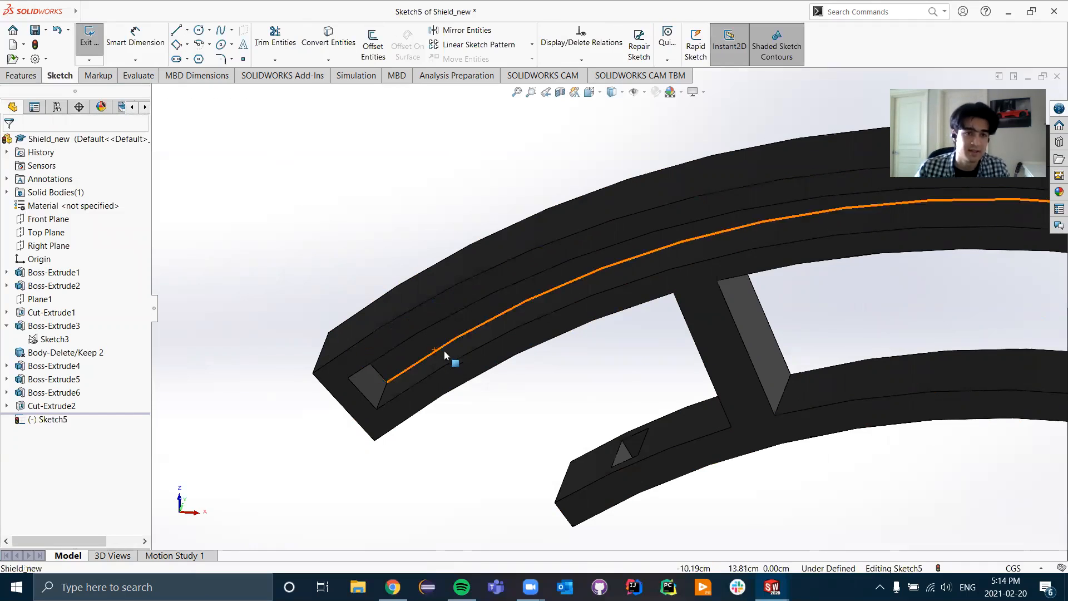
pyautogui.click(339, 41)
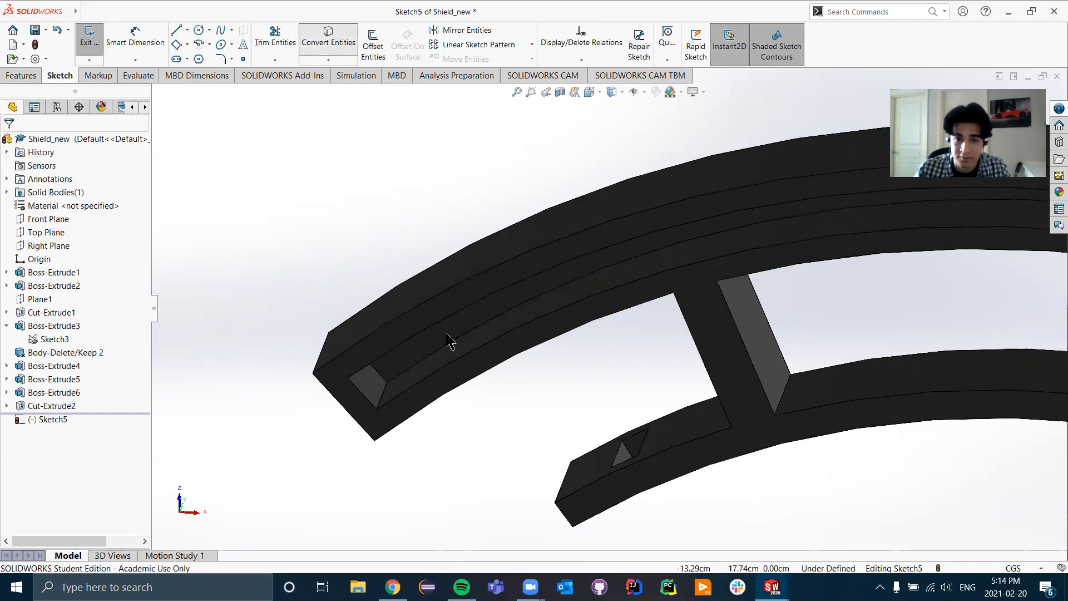
pyautogui.click(449, 348)
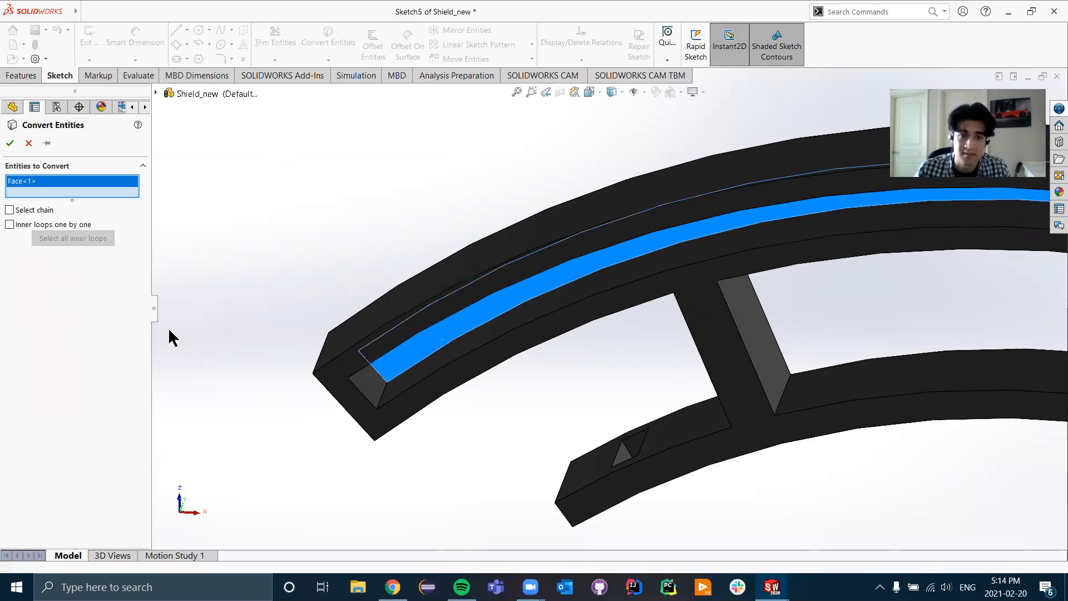
pyautogui.click(11, 144)
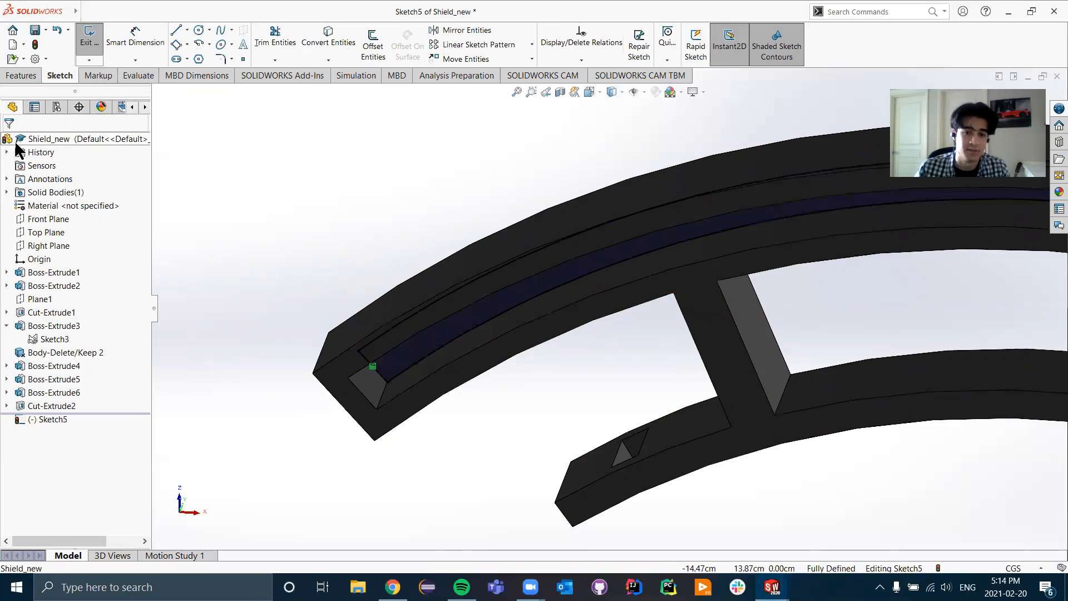
# - Extrude the converted outline up to the band's flat face around the pocket opening, with merging of the result turned off
pyautogui.click(85, 40)
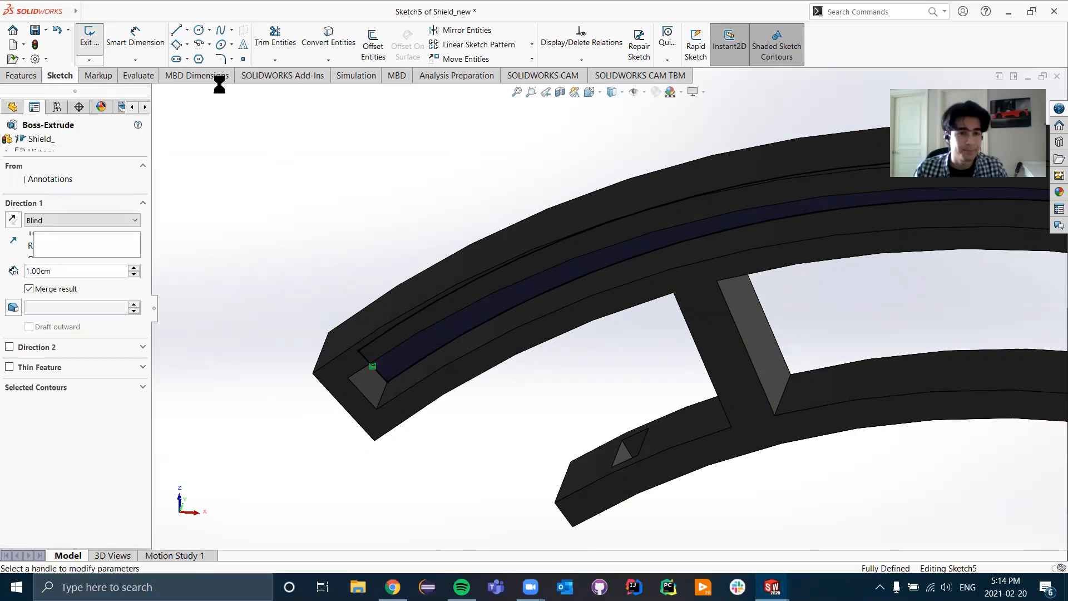
pyautogui.click(29, 289)
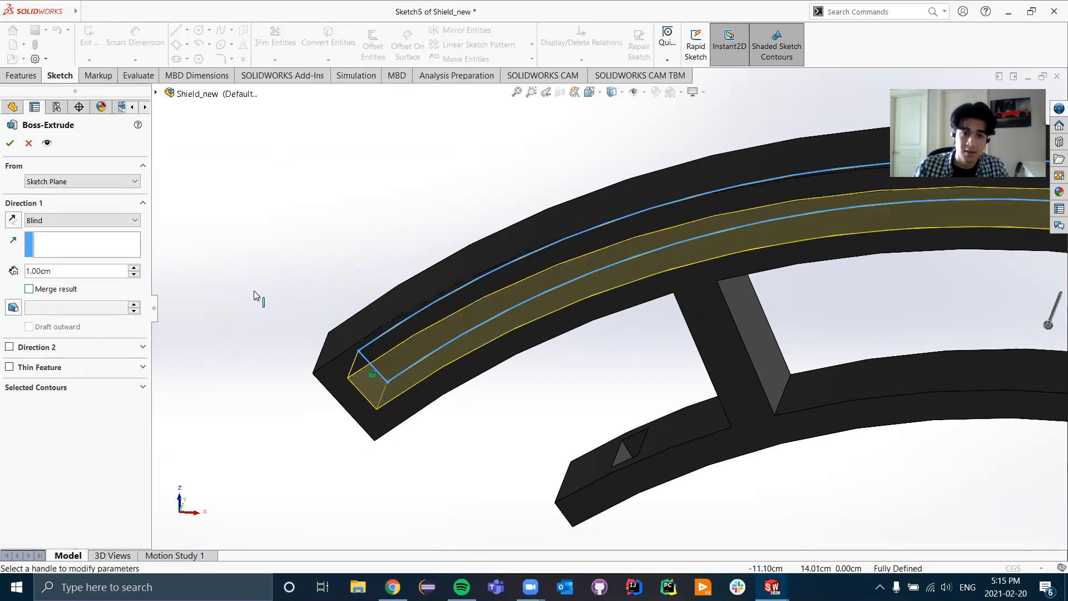
pyautogui.click(143, 348)
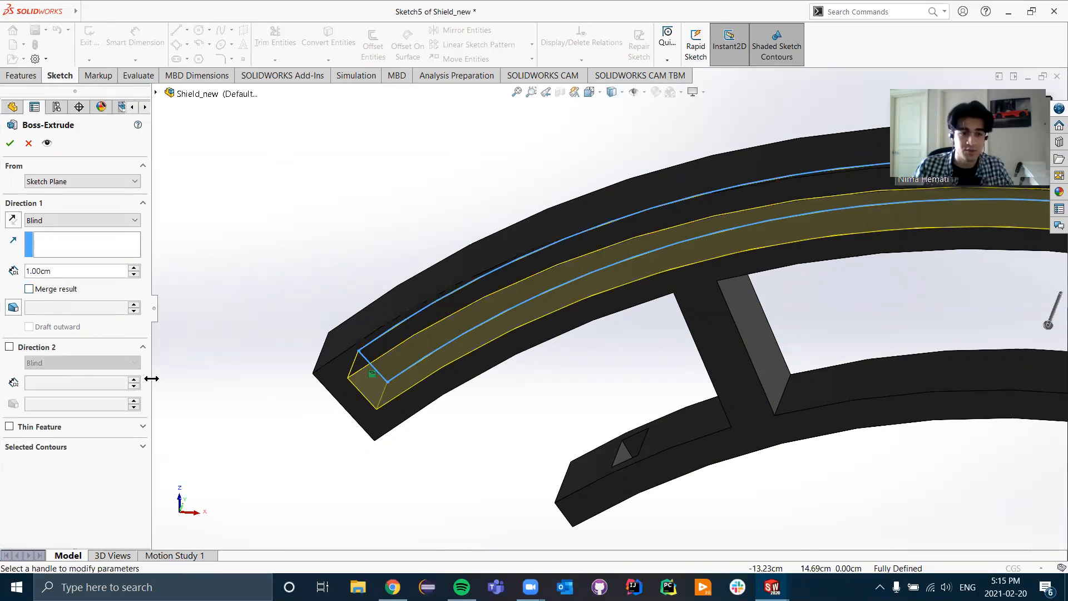
pyautogui.click(143, 347)
pyautogui.click(58, 223)
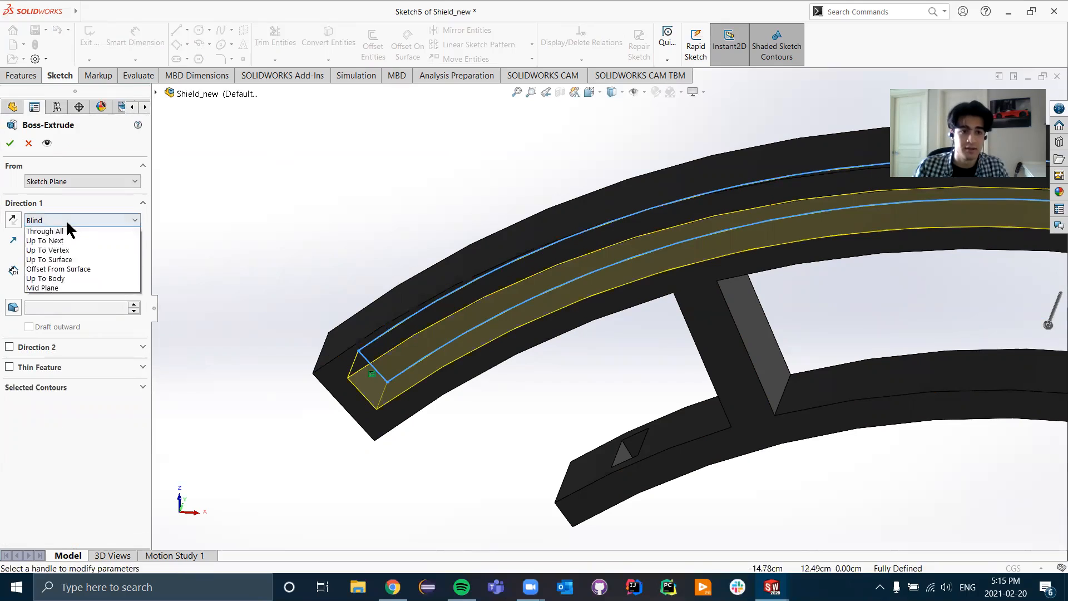
pyautogui.click(70, 268)
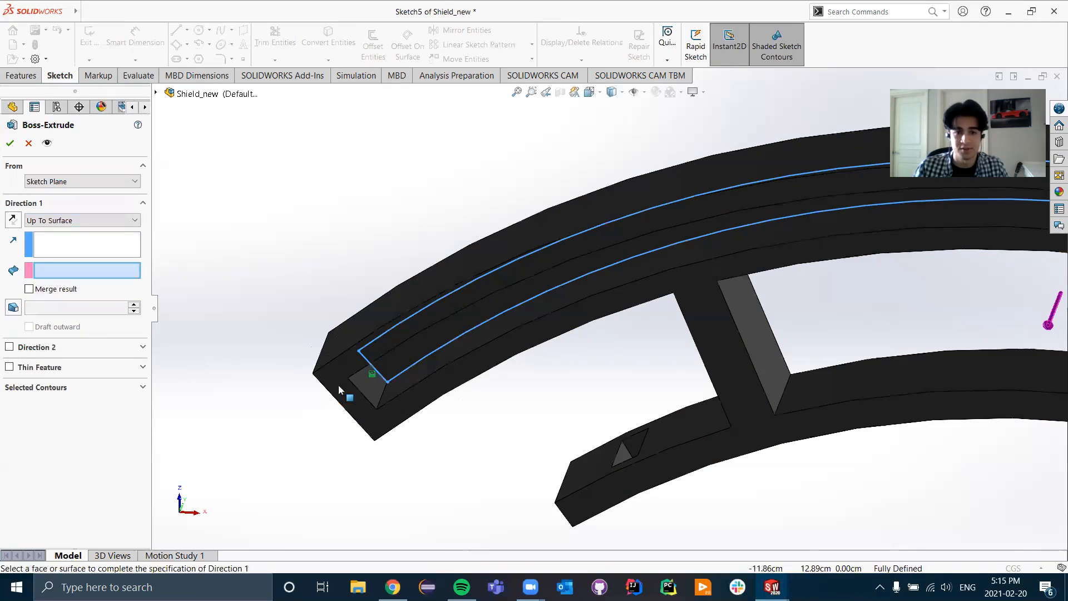
pyautogui.click(424, 389)
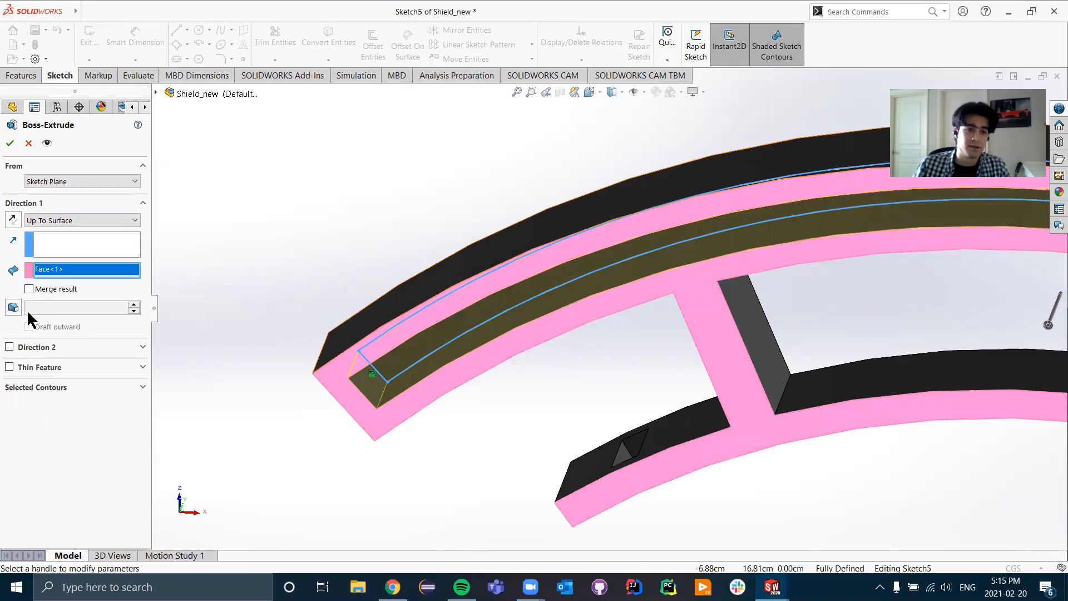
pyautogui.click(11, 144)
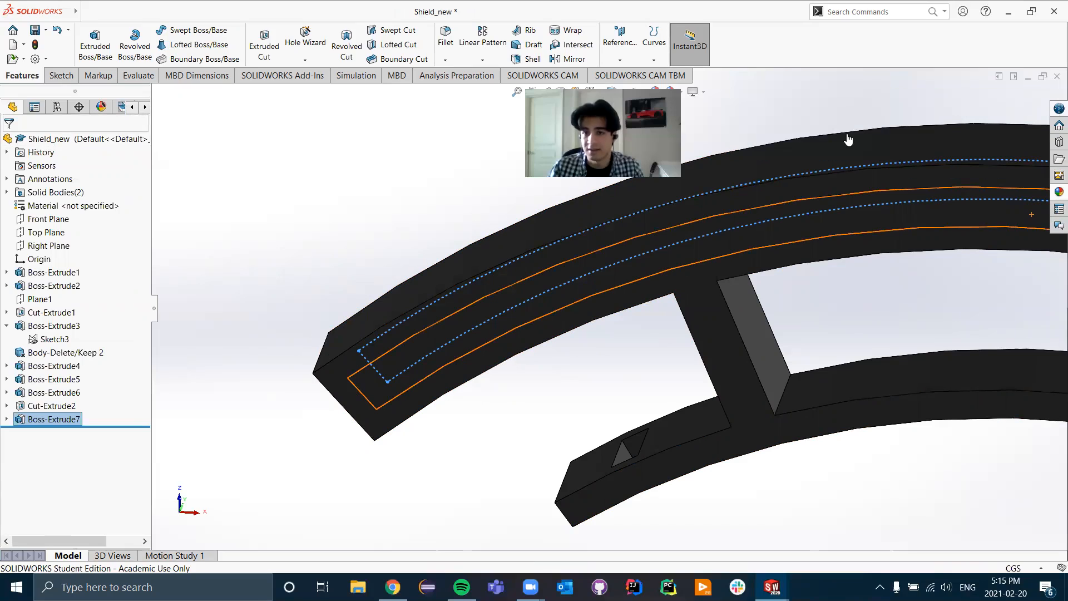
# - Apply the translucent plastic appearance from the Clear Plastic group to only the separate body filling the pocket
pyautogui.doubleClick(855, 113)
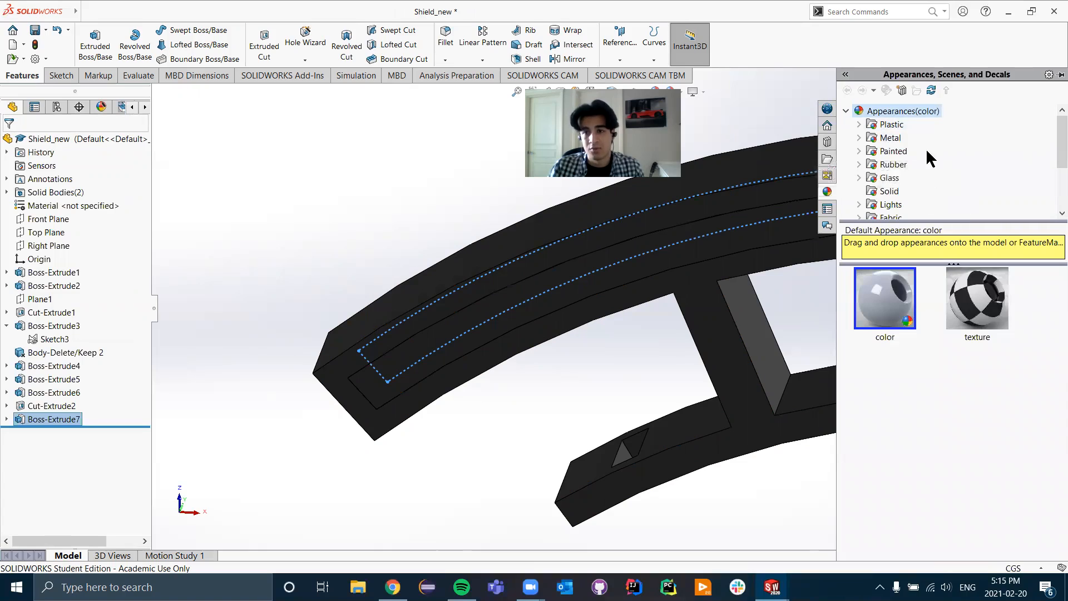
pyautogui.click(860, 124)
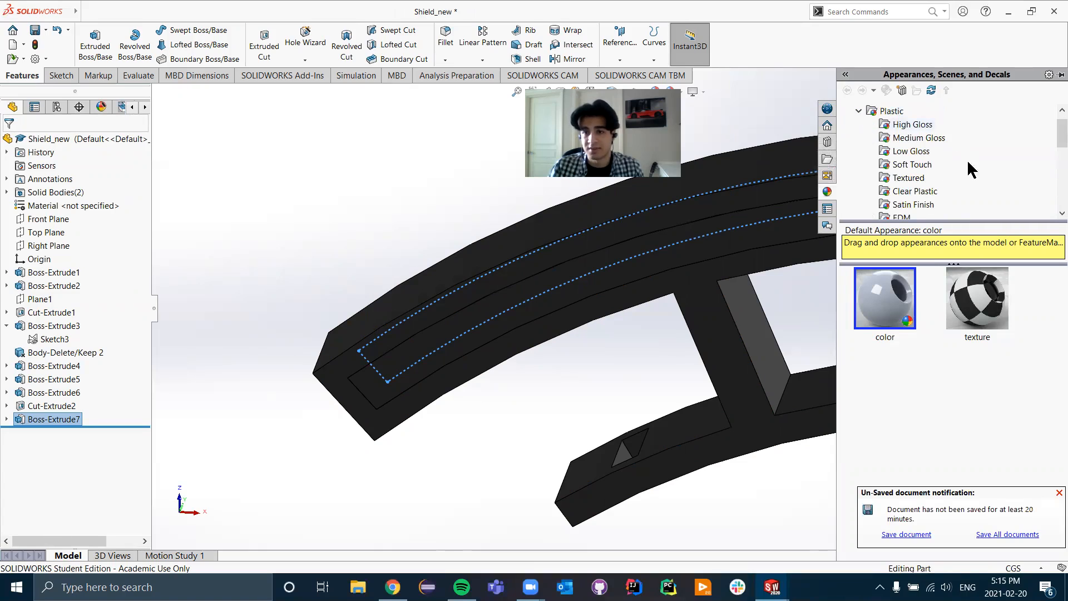
pyautogui.scroll(-3, 929, 175)
pyautogui.scroll(4, 938, 180)
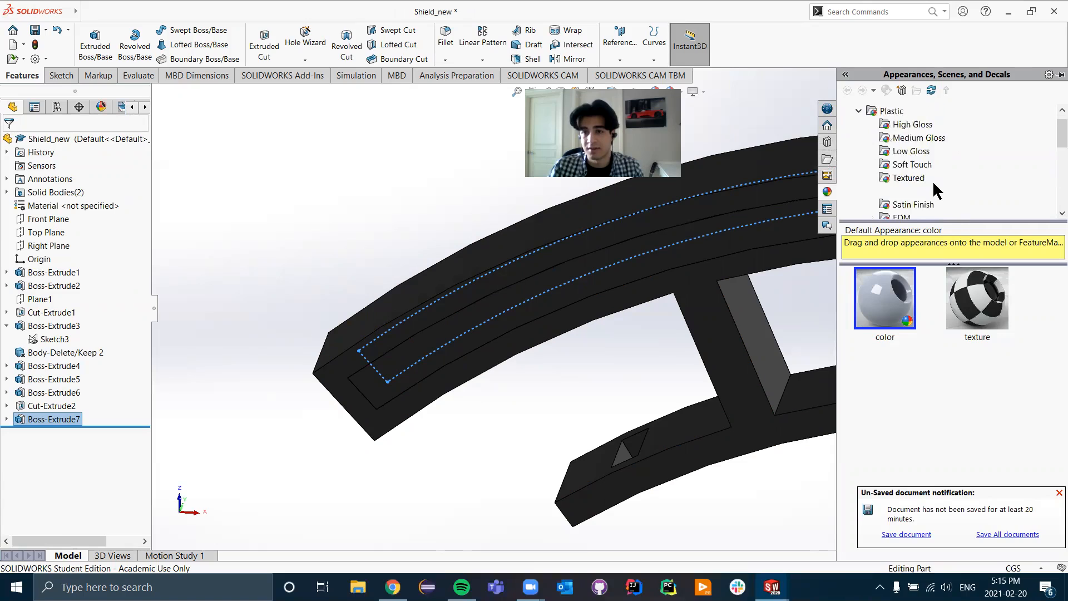
pyautogui.click(911, 139)
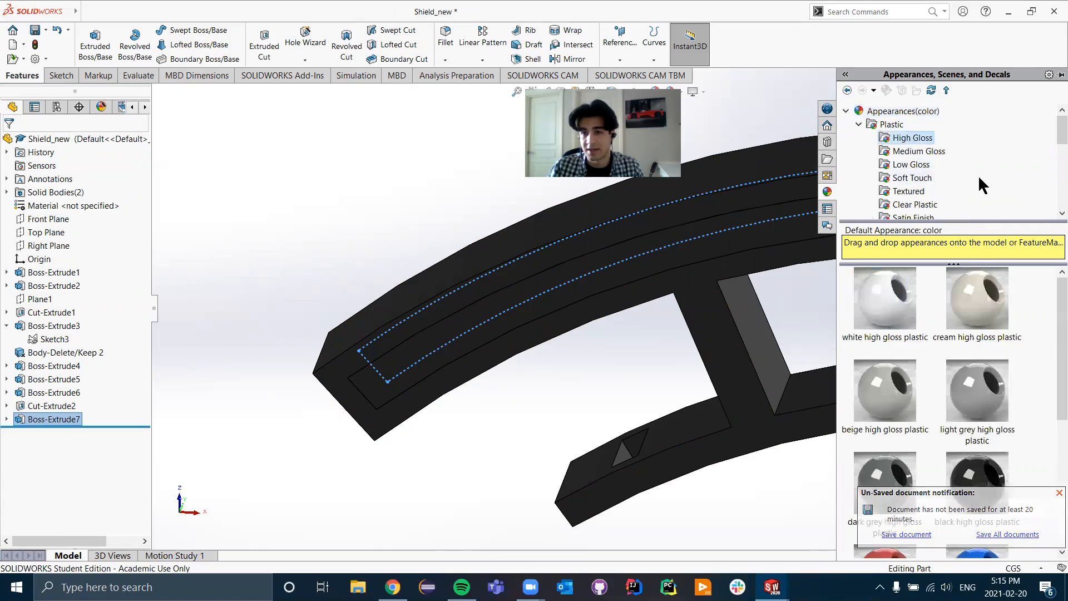
pyautogui.scroll(-1, 973, 175)
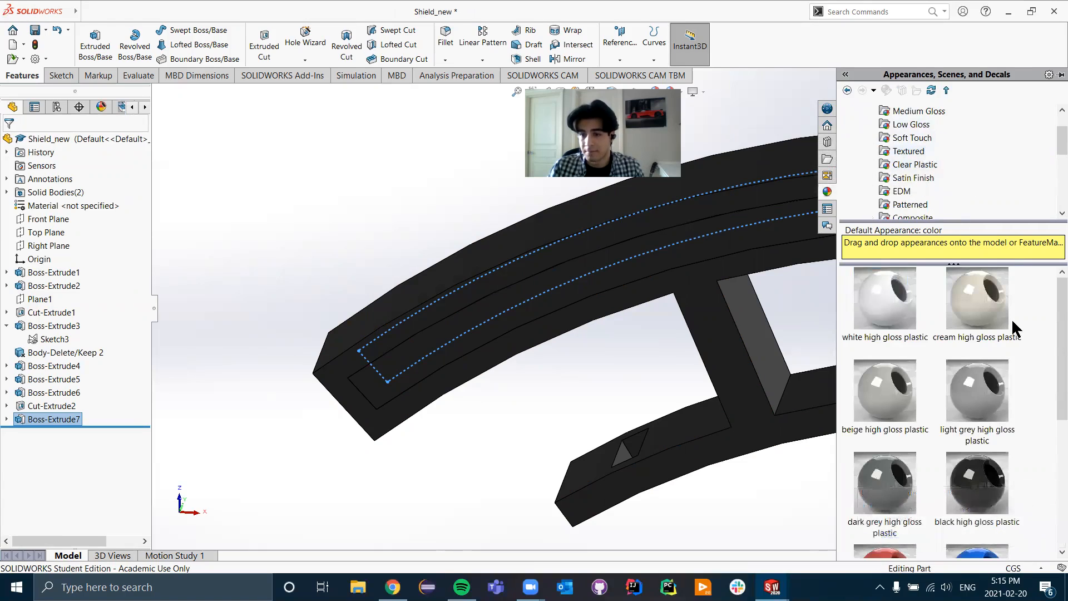
pyautogui.scroll(-3, 1017, 331)
pyautogui.scroll(-1, 952, 147)
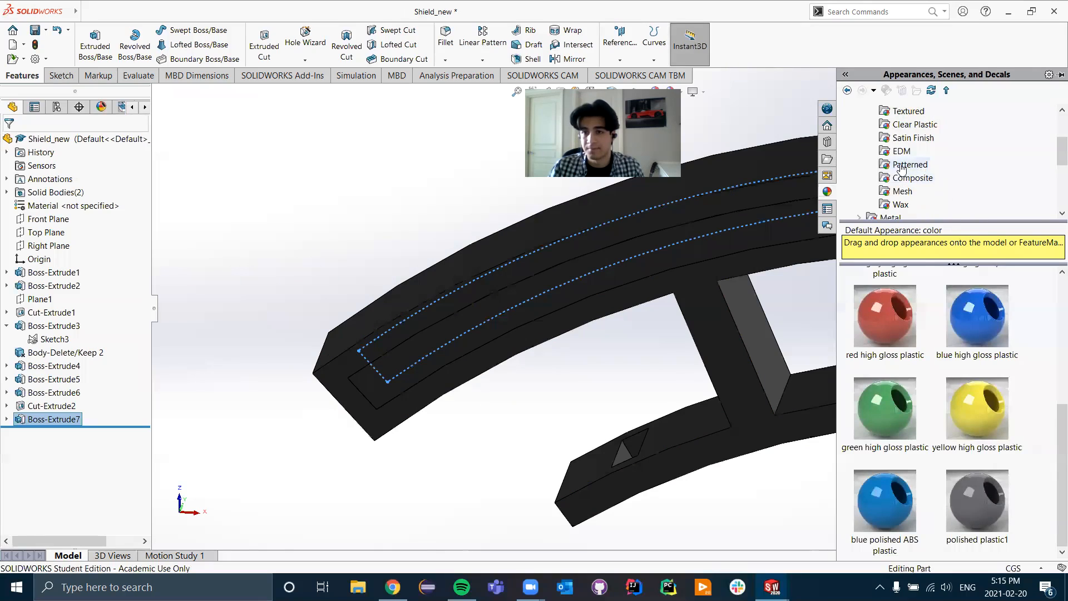
pyautogui.scroll(2, 901, 169)
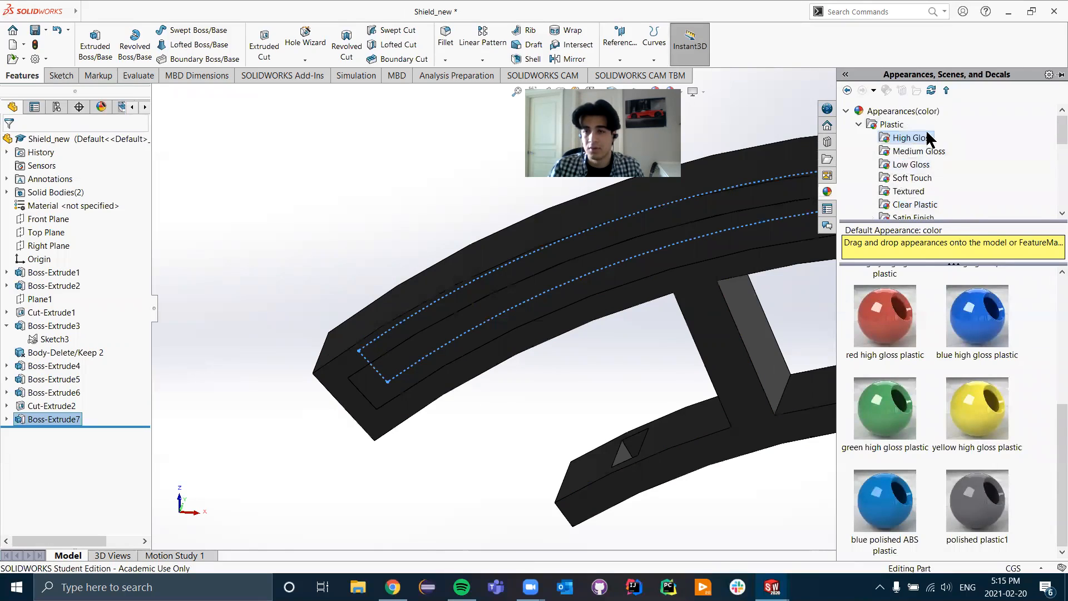
pyautogui.scroll(-2, 945, 203)
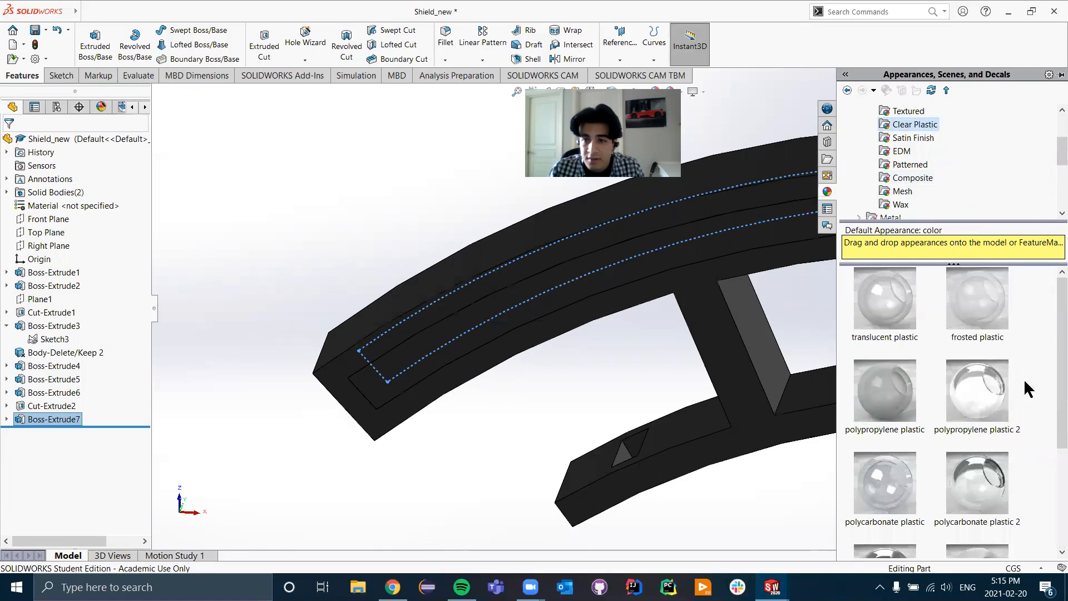
pyautogui.moveTo(901, 320); pyautogui.dragTo(443, 346)
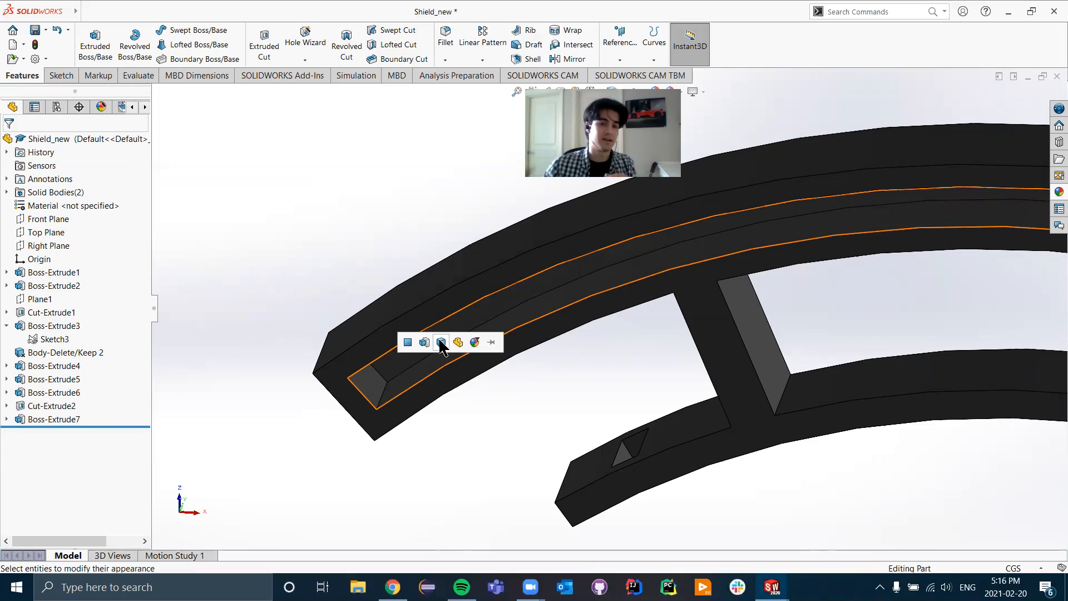
pyautogui.click(440, 340)
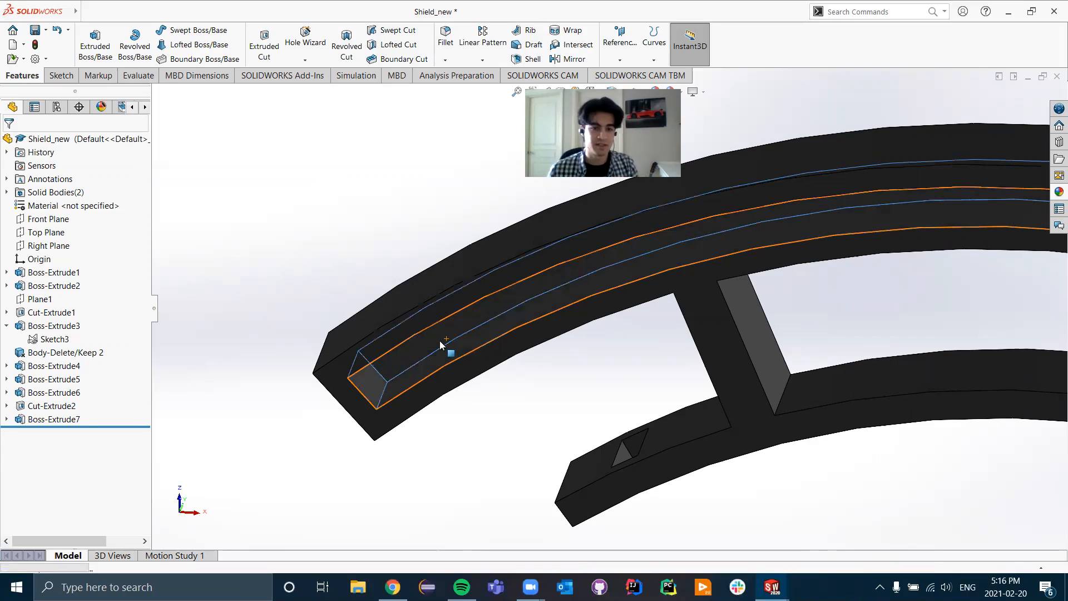
pyautogui.scroll(1, 333, 271)
pyautogui.scroll(6, 334, 271)
pyautogui.scroll(-2, 868, 358)
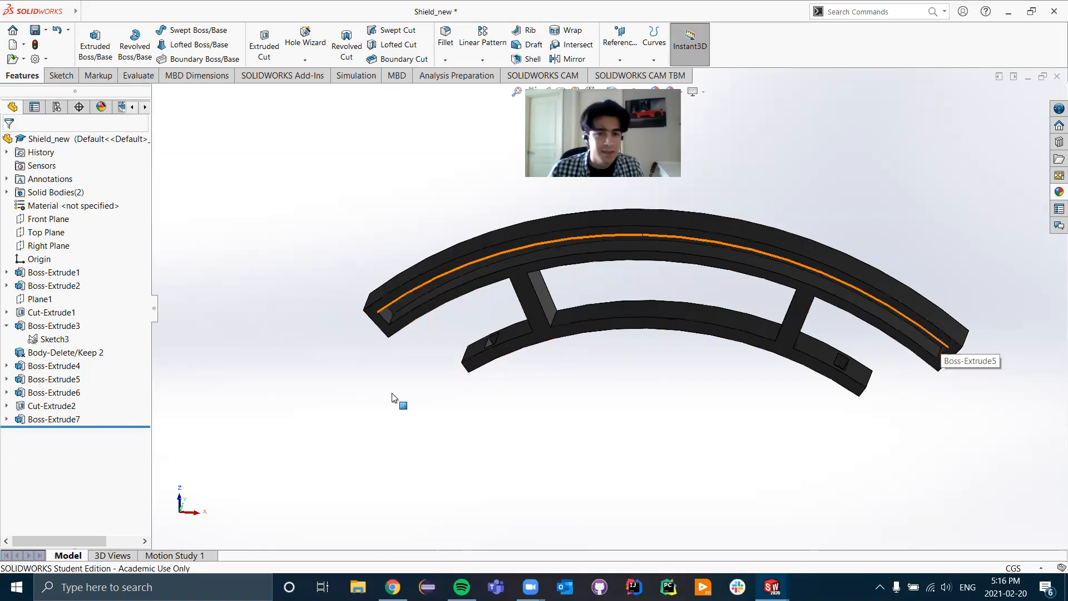
pyautogui.moveTo(351, 439); pyautogui.dragTo(354, 444, button='middle')
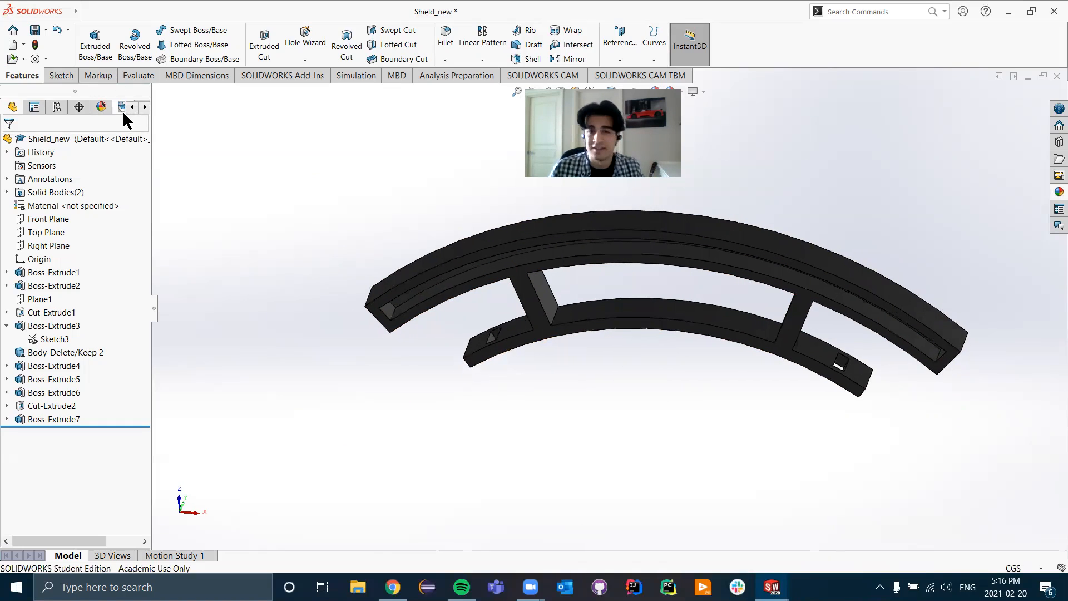
pyautogui.scroll(6, 233, 423)
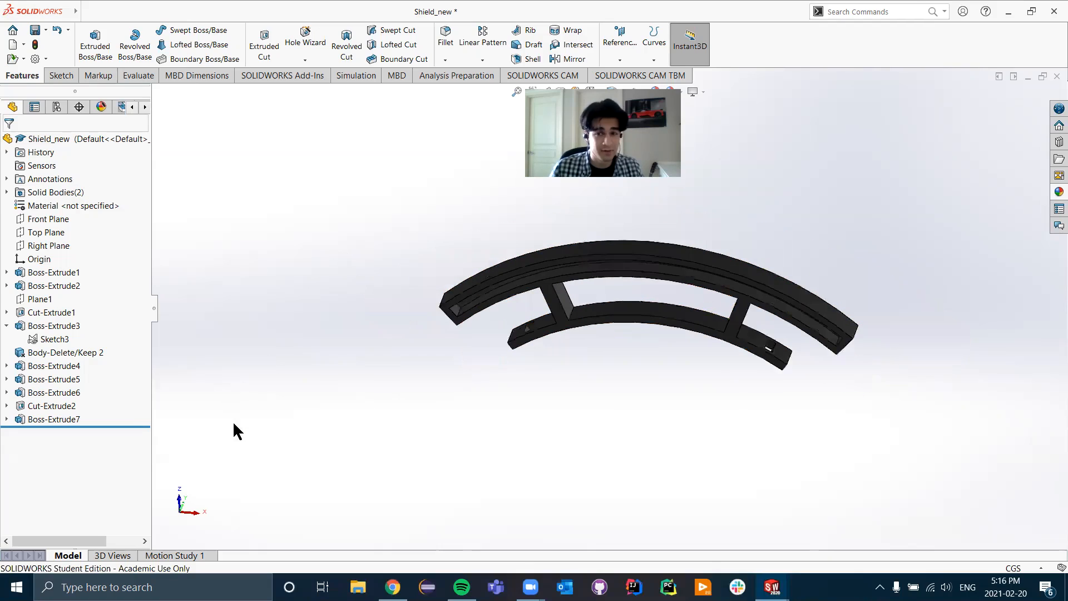
pyautogui.moveTo(354, 423); pyautogui.dragTo(377, 444, button='middle')
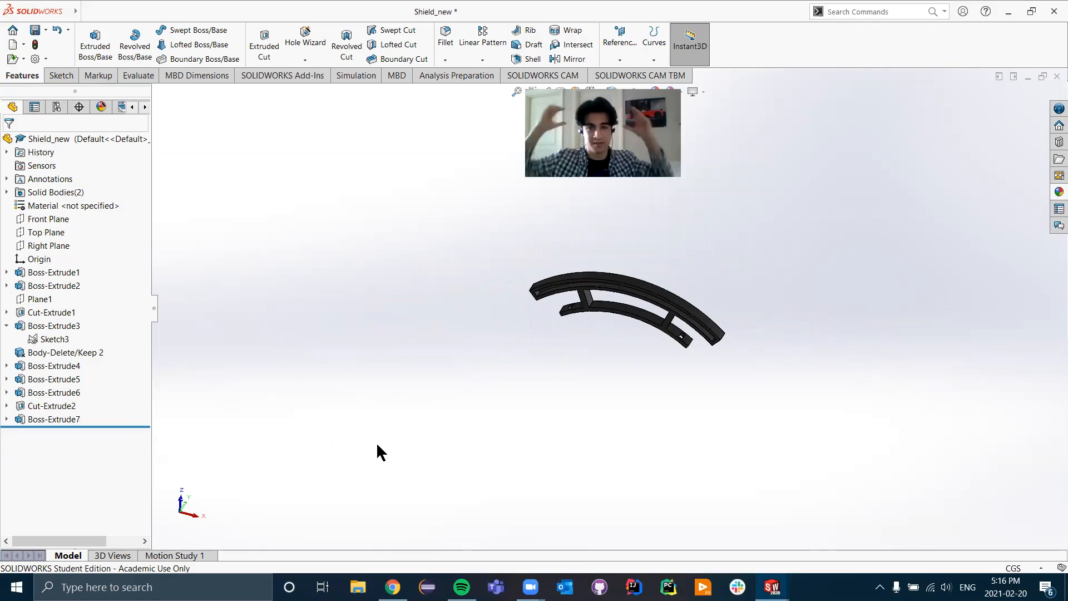
# - Create a reference plane offset 18 cm from the band's flat face around the pocket opening
pyautogui.click(620, 45)
pyautogui.click(656, 74)
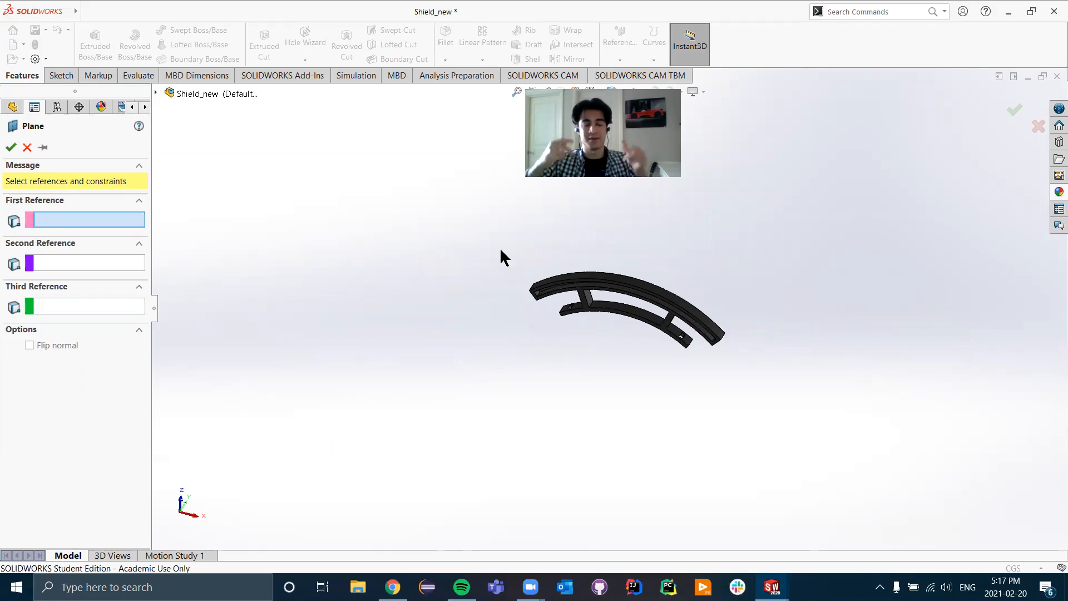
pyautogui.scroll(-5, 571, 303)
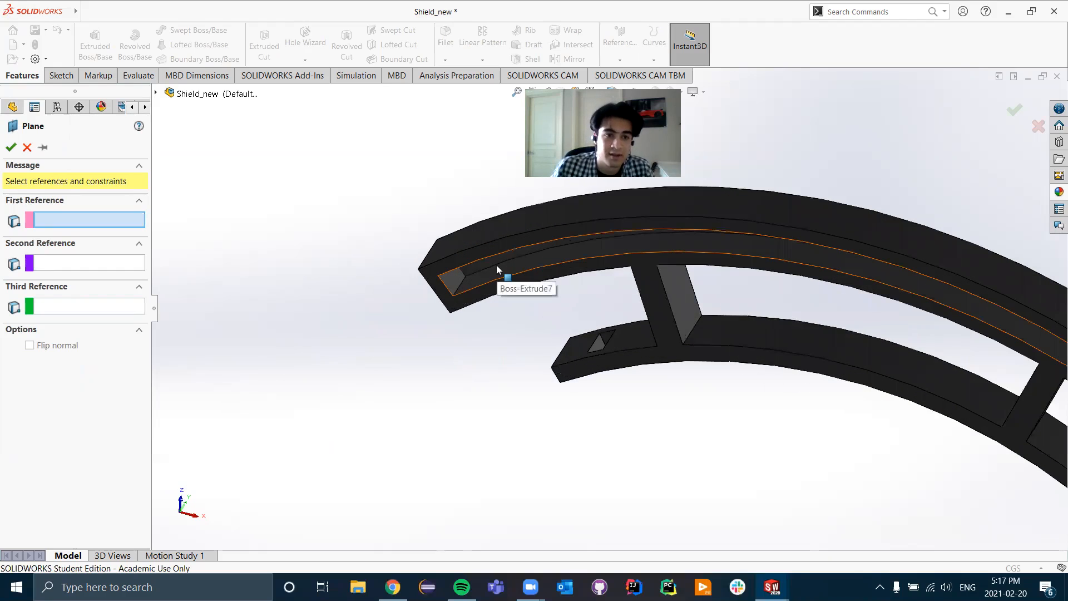
pyautogui.click(493, 252)
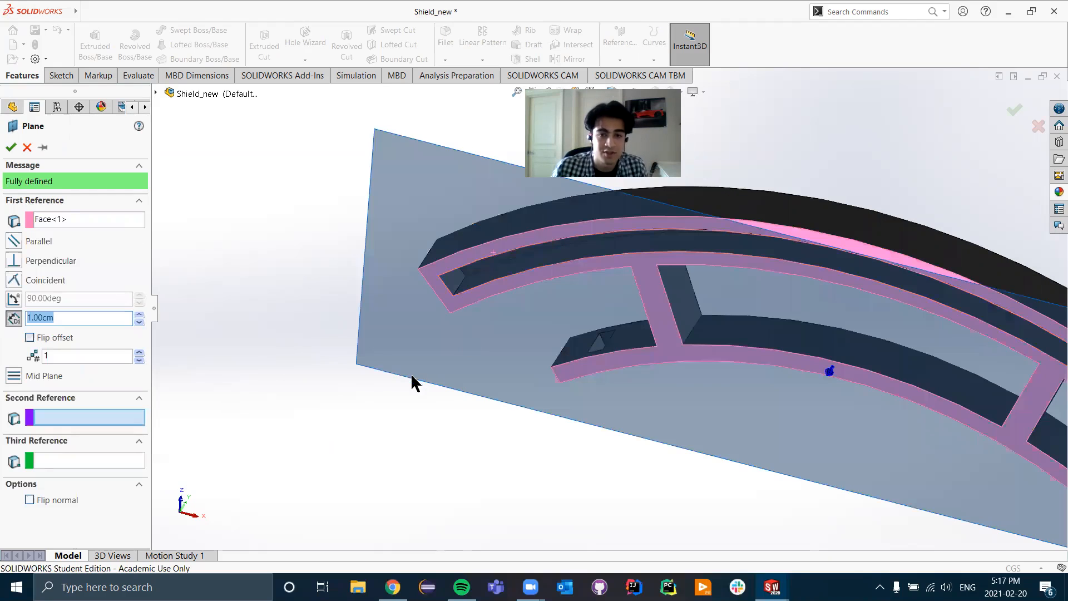
pyautogui.scroll(3, 277, 493)
pyautogui.click(195, 516)
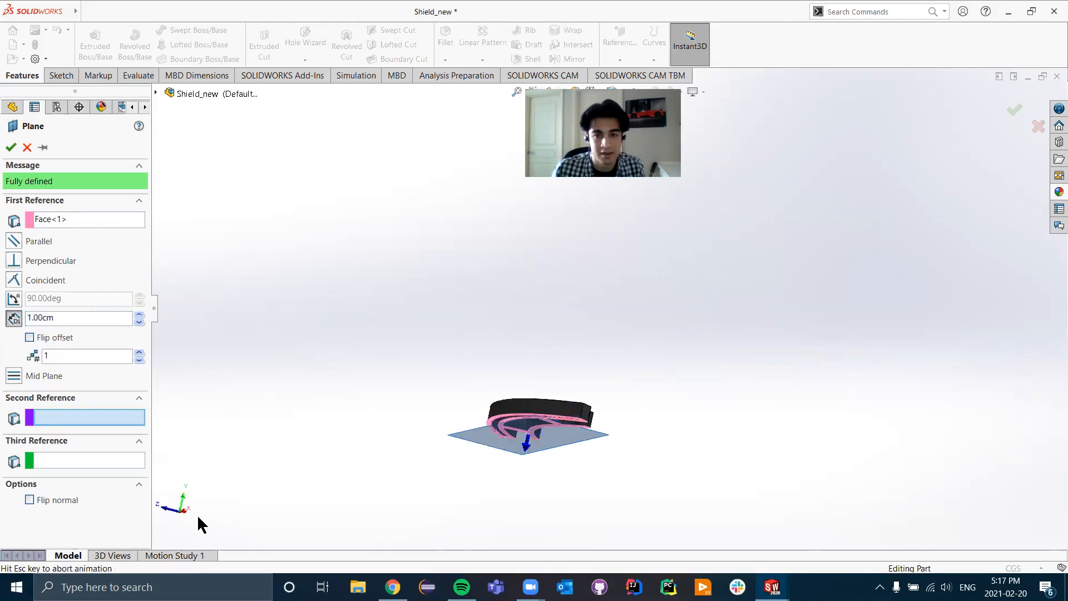
pyautogui.scroll(3, 502, 499)
pyautogui.scroll(-6, 522, 464)
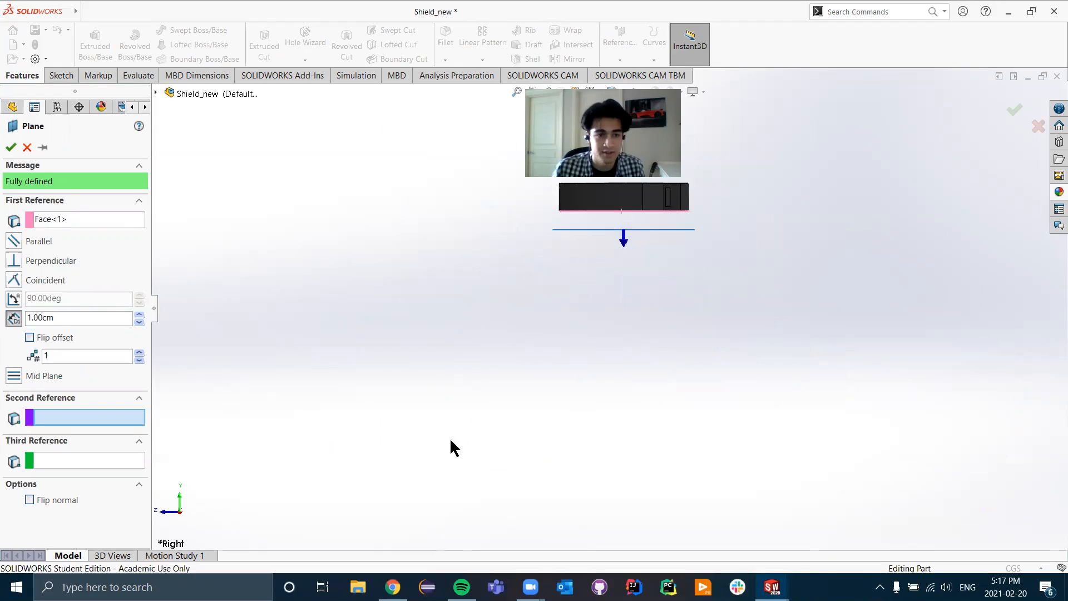
pyautogui.doubleClick(76, 317)
pyautogui.write('8')
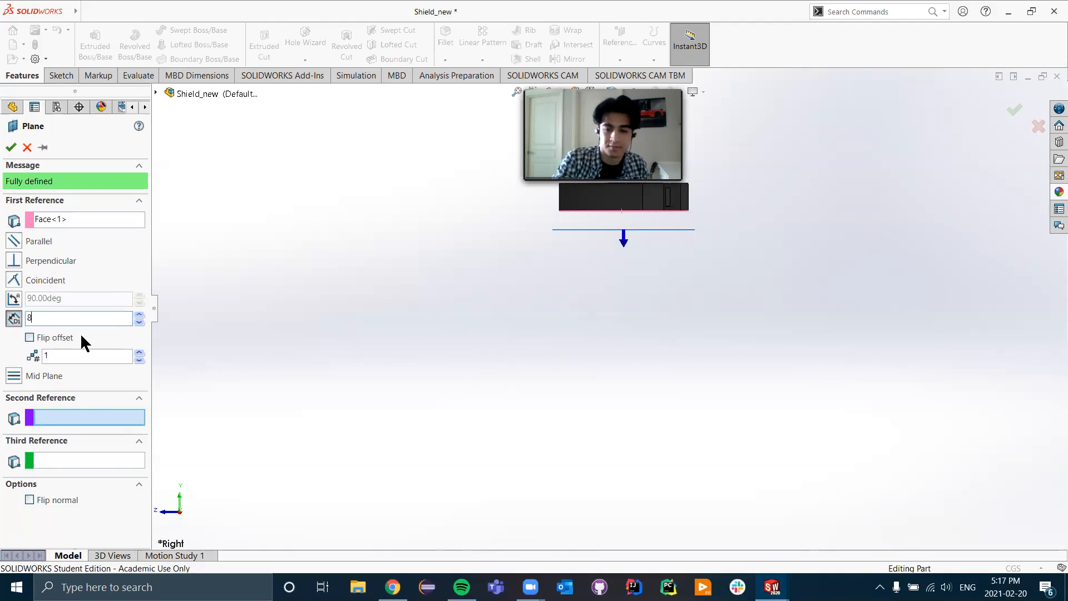
pyautogui.press('Home')
pyautogui.write('1')
pyautogui.moveTo(325, 268); pyautogui.dragTo(591, 376, button='middle')
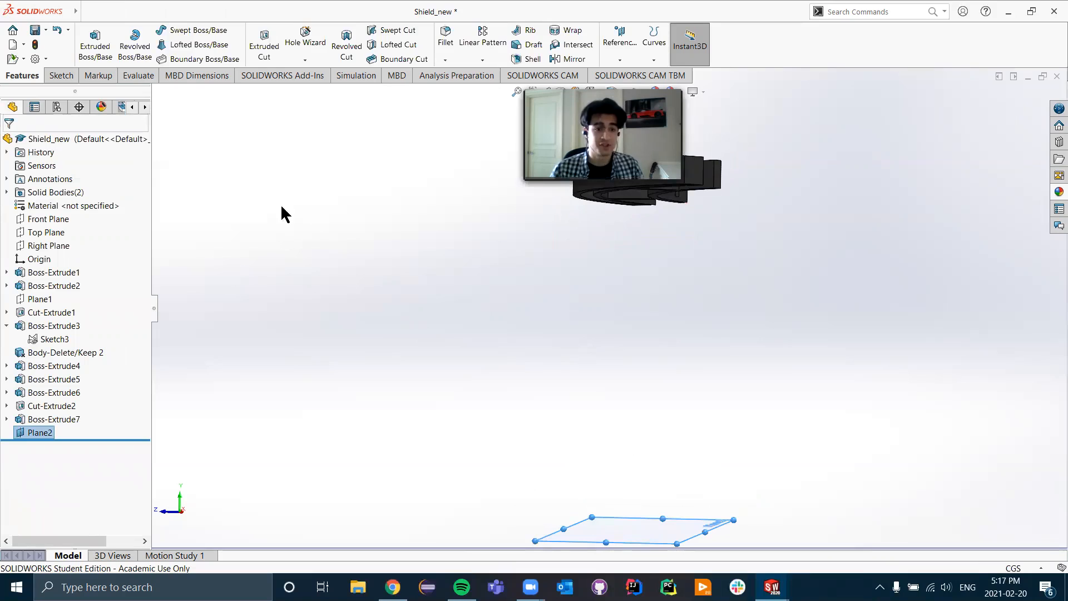
# - Start a sketch on the new offset plane and face it from the Bottom view
pyautogui.click(64, 77)
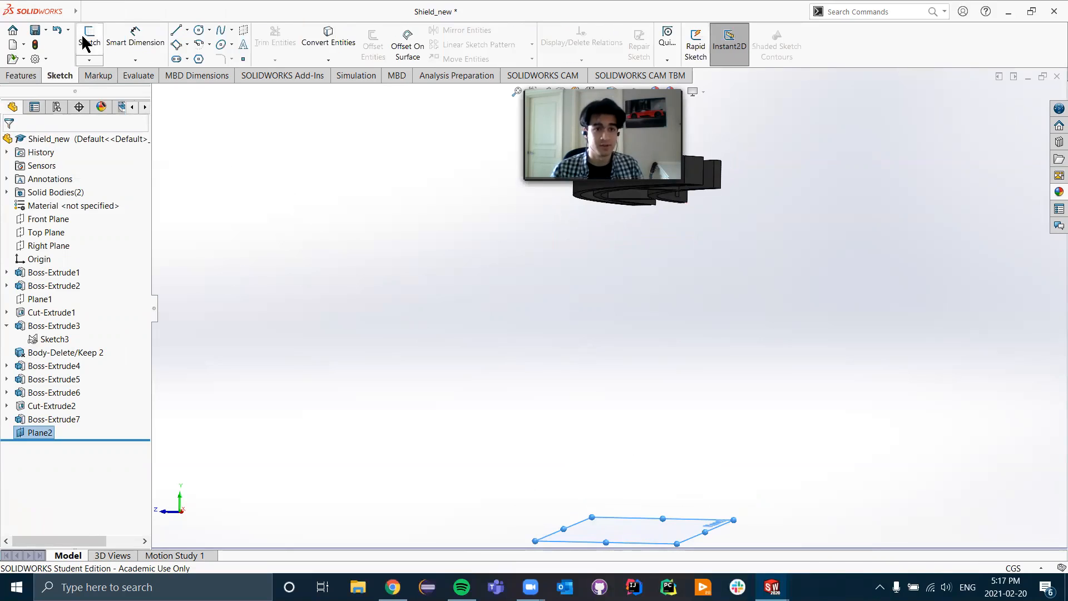
pyautogui.click(84, 41)
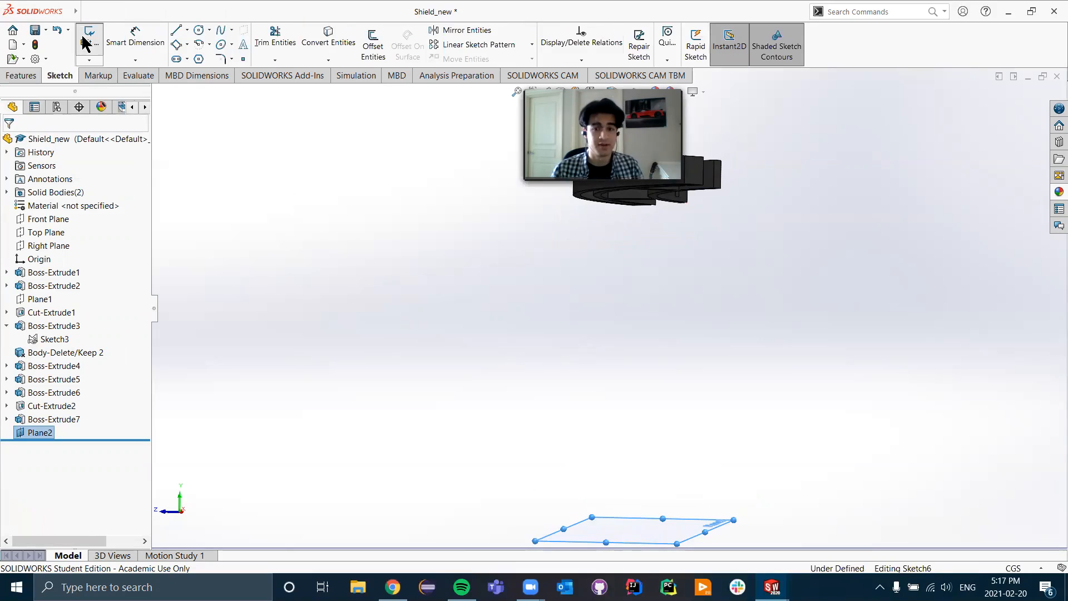
pyautogui.click(162, 510)
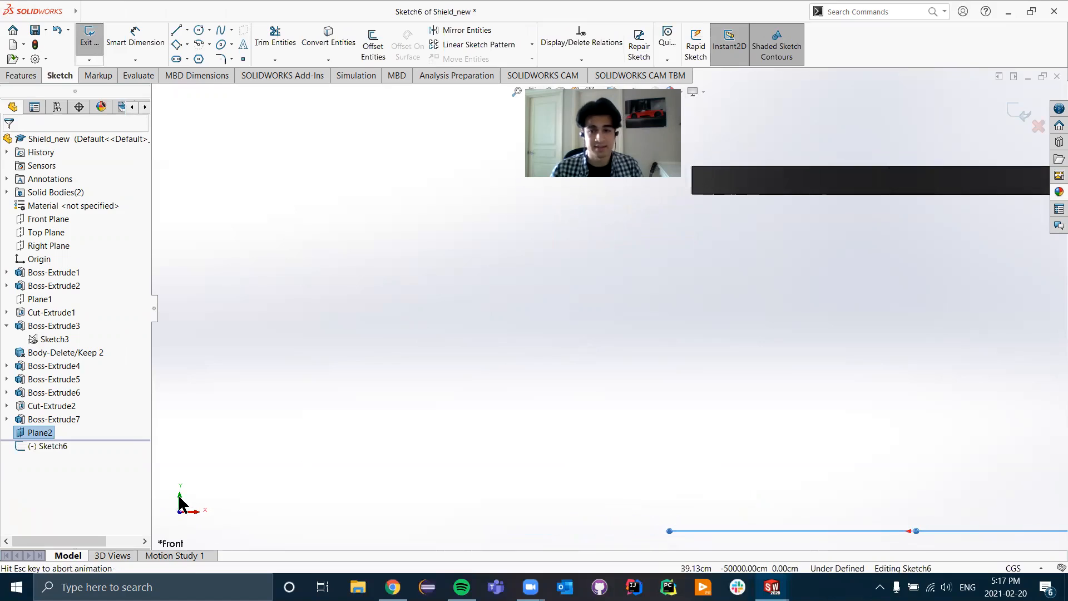
pyautogui.click(181, 498)
pyautogui.scroll(3, 742, 256)
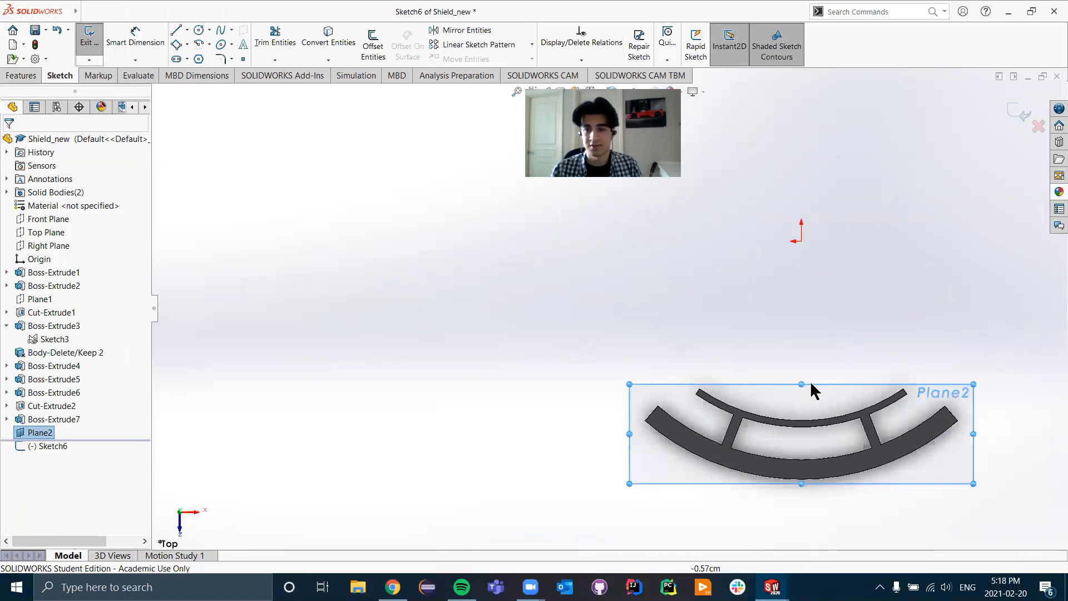
pyautogui.scroll(-2, 816, 392)
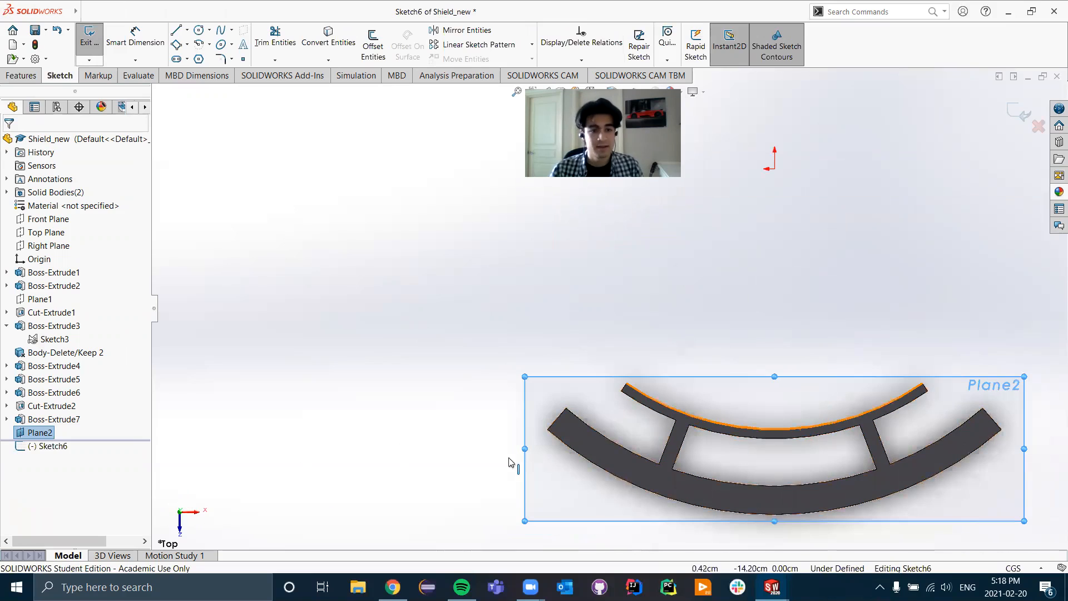
pyautogui.click(181, 529)
pyautogui.click(181, 501)
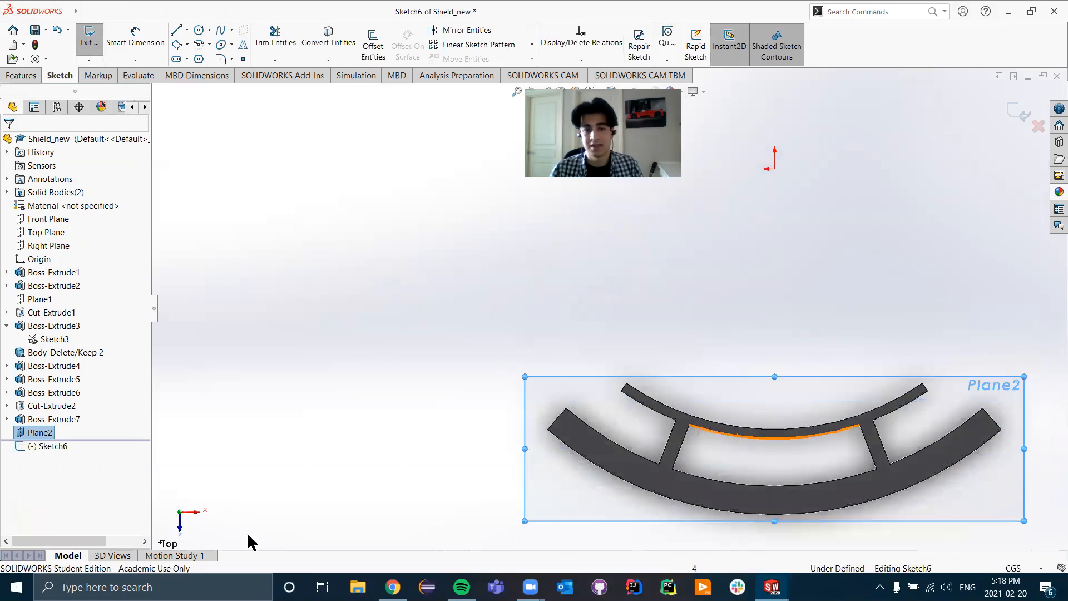
pyautogui.click(181, 530)
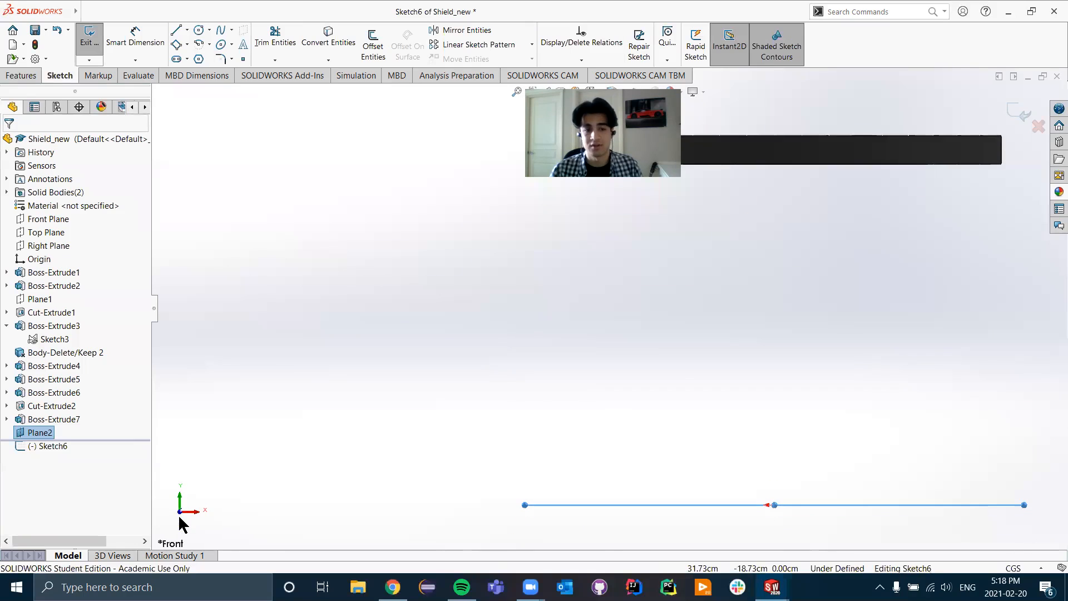
pyautogui.click(183, 509)
pyautogui.click(181, 515)
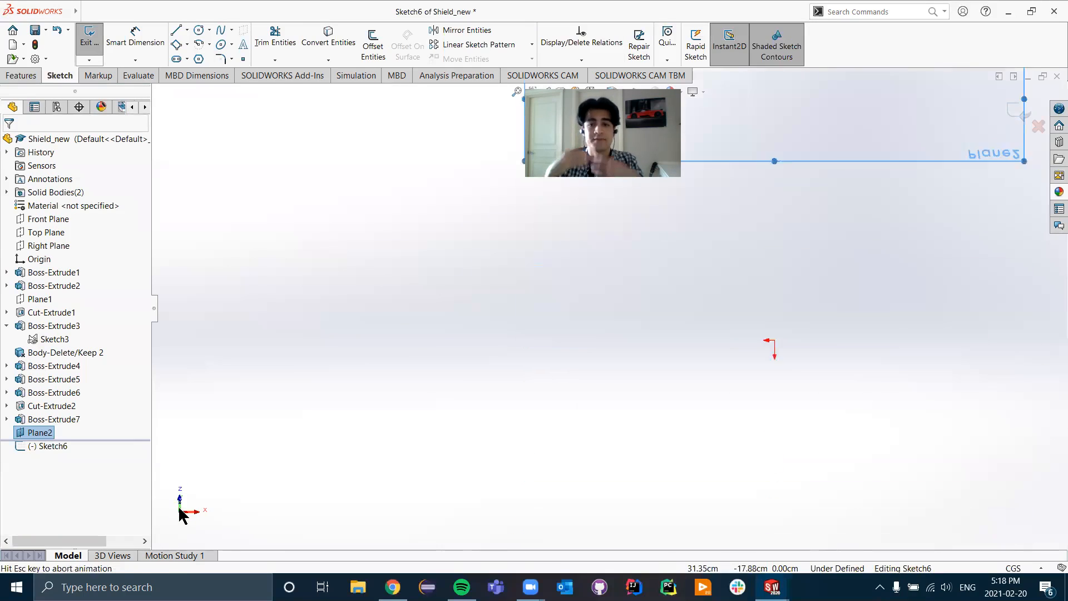
pyautogui.press('f')
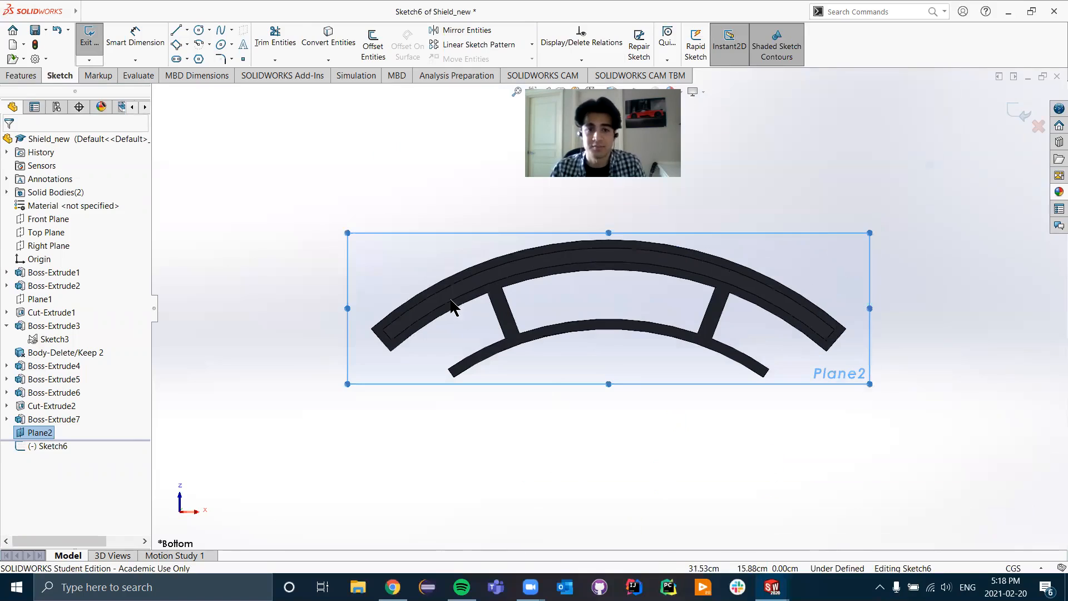
# - Convert the outline of the curved body filling the band's pocket into entities of the offset plane's sketch
pyautogui.press('r')
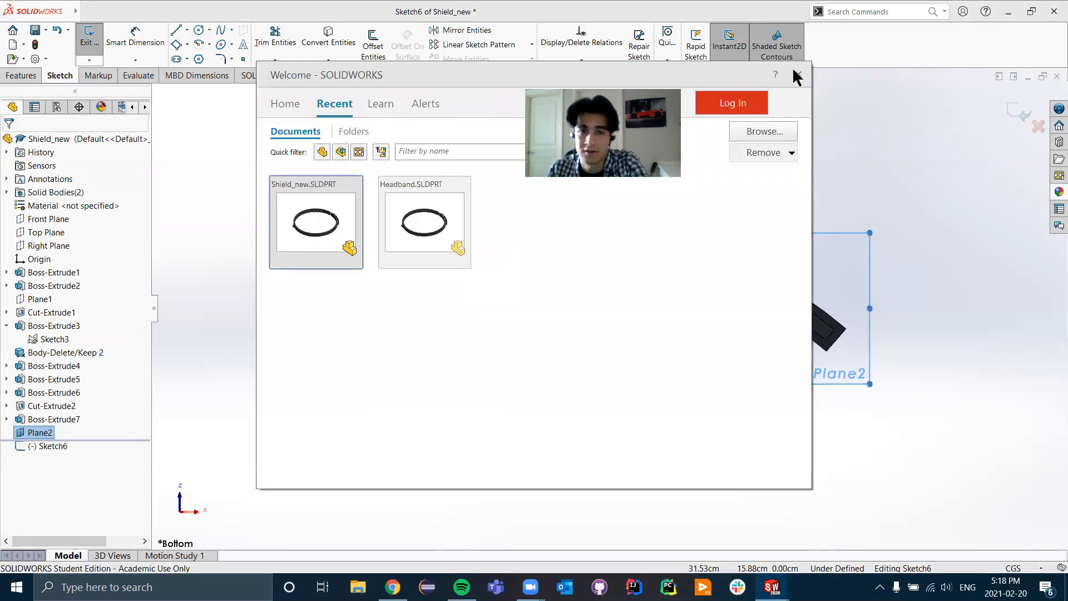
pyautogui.click(798, 75)
pyautogui.click(319, 36)
pyautogui.click(439, 305)
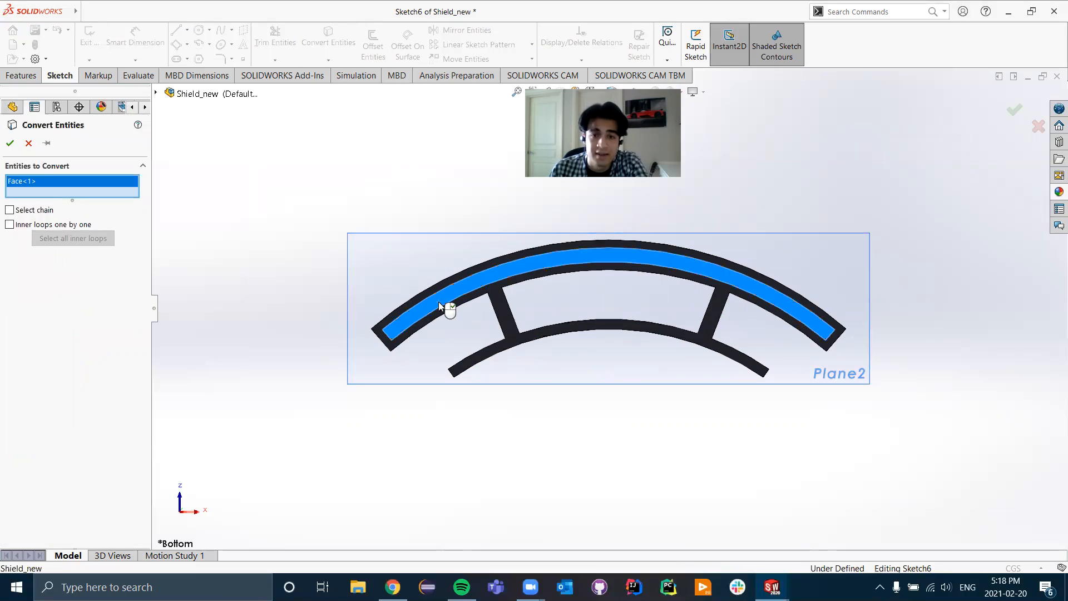
pyautogui.click(9, 144)
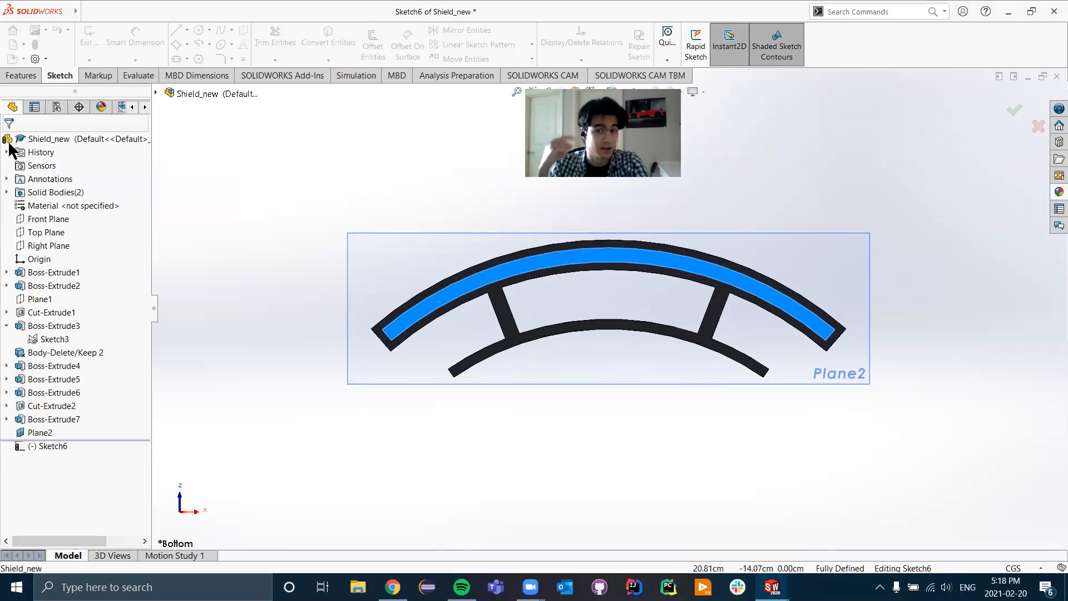
# - Offset the whole converted outline outward by 1.25 cm with dimensions added
pyautogui.press('f')
pyautogui.scroll(-1, 514, 431)
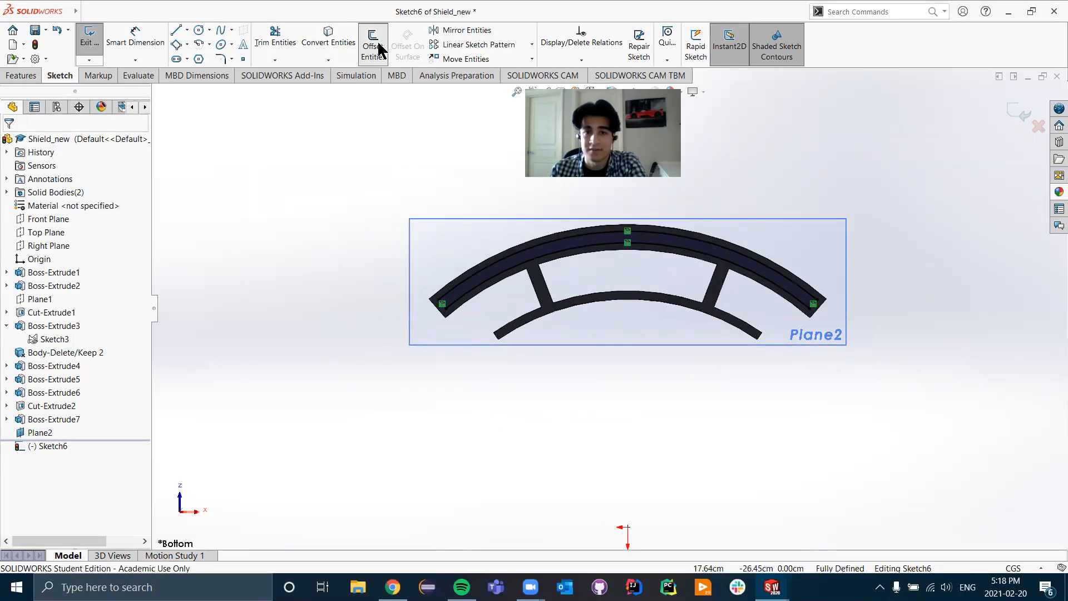
pyautogui.click(601, 242)
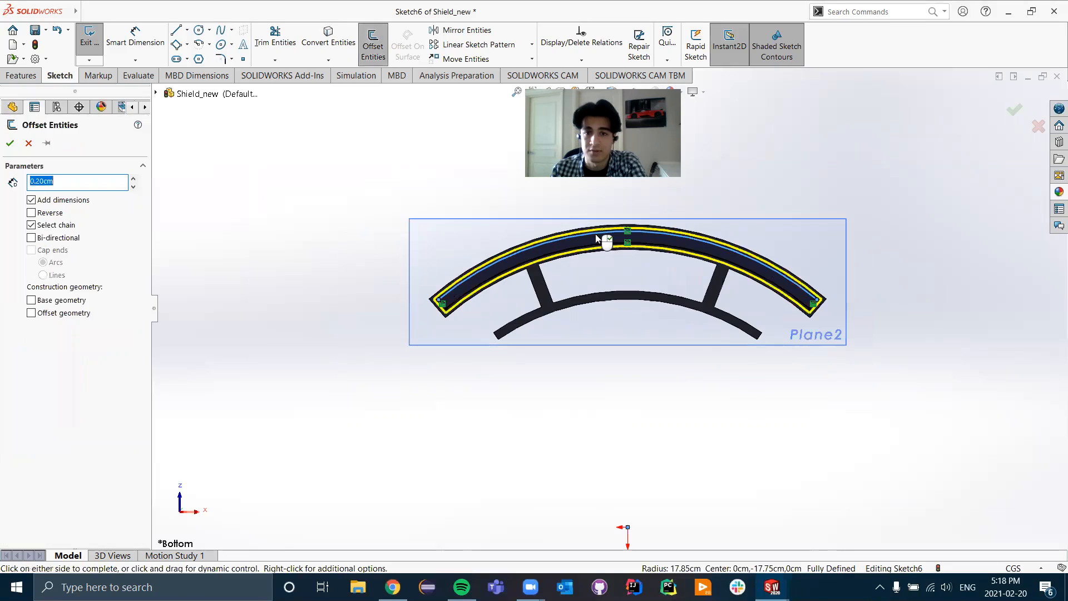
pyautogui.write('4.20cm')
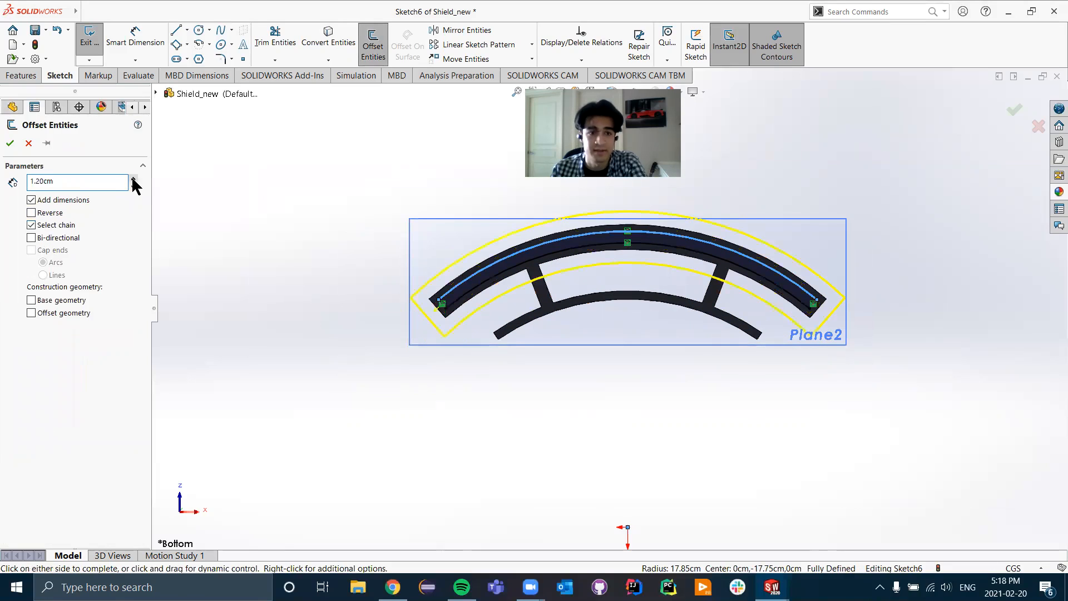
pyautogui.click(133, 186)
pyautogui.click(133, 186)
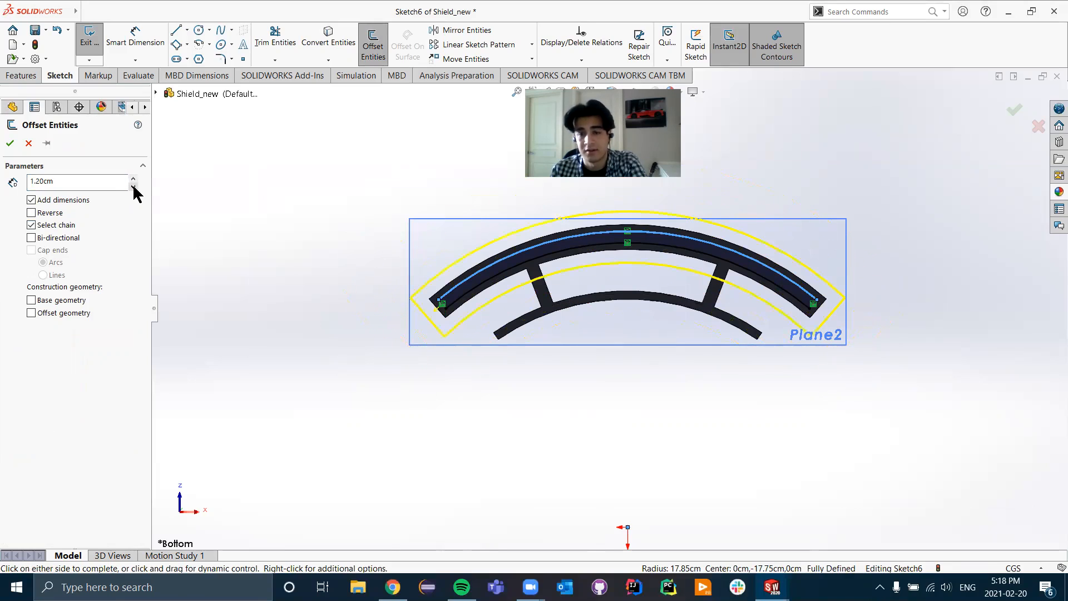
pyautogui.doubleClick(81, 181)
pyautogui.write('1.5')
pyautogui.press('Return')
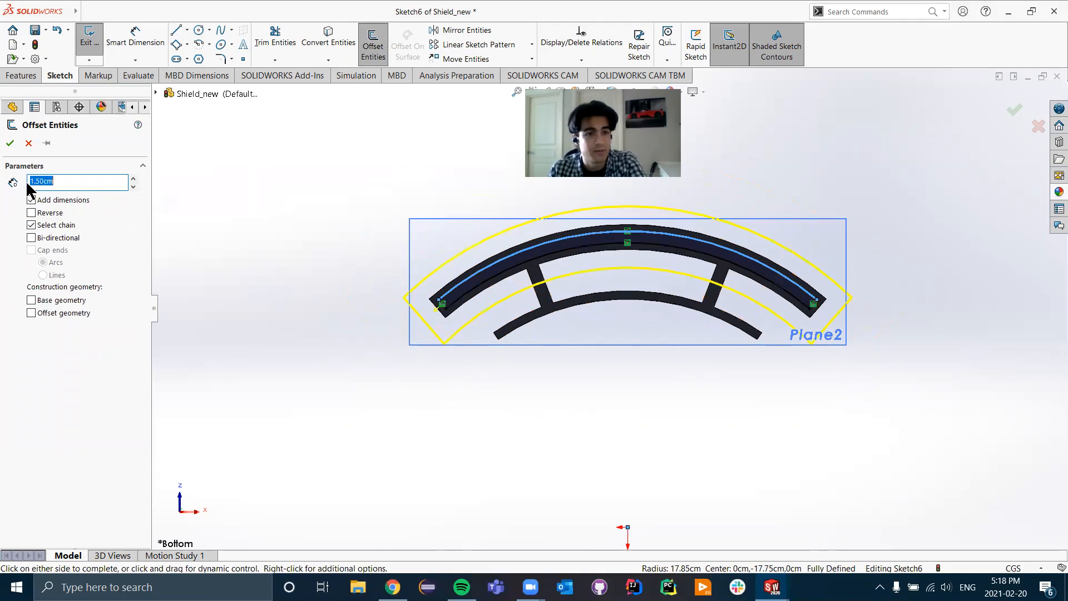
pyautogui.doubleClick(64, 181)
pyautogui.write('1.25')
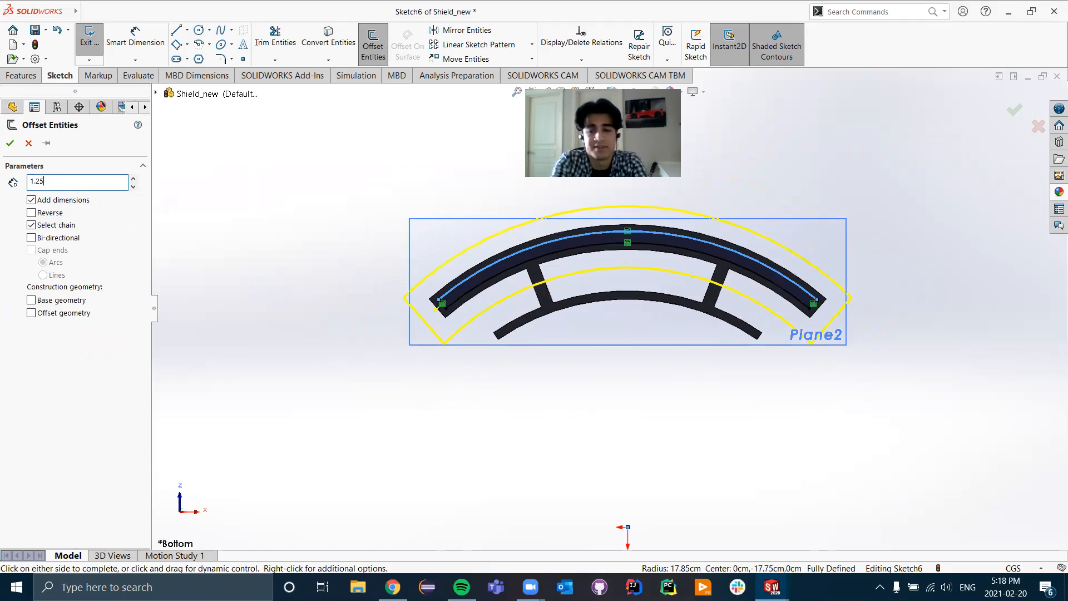
pyautogui.press('Return')
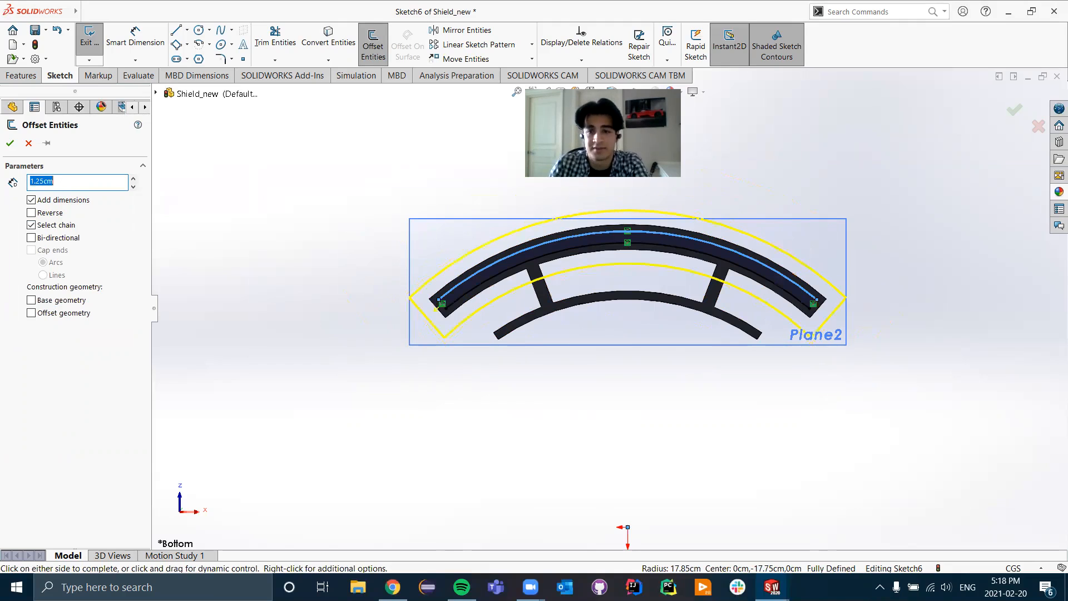
pyautogui.click(9, 143)
pyautogui.scroll(-3, 851, 305)
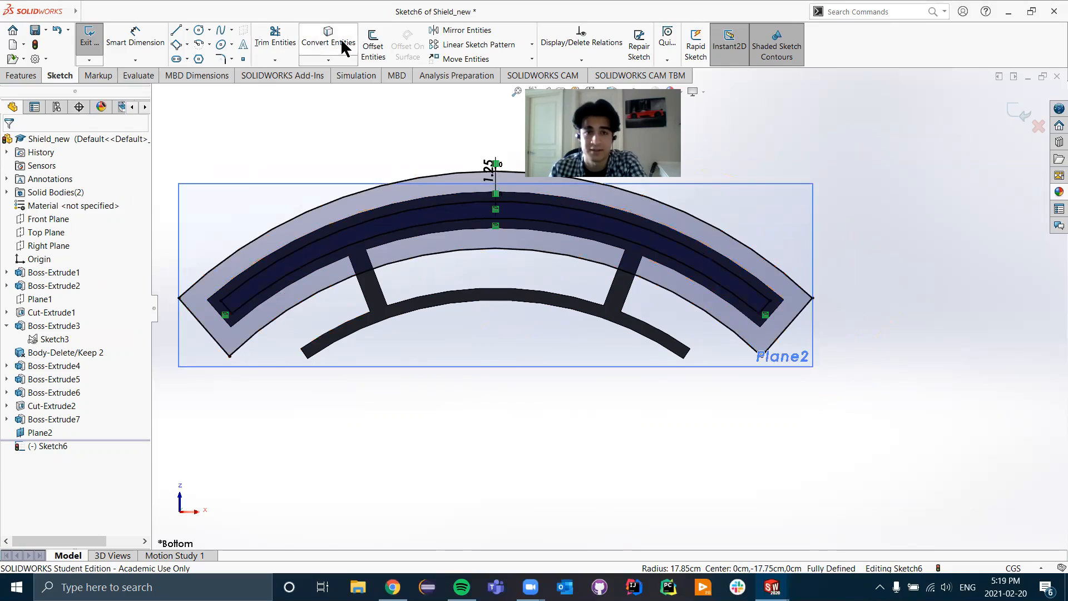
# - Undo the outward offset of the converted outline
pyautogui.click(383, 47)
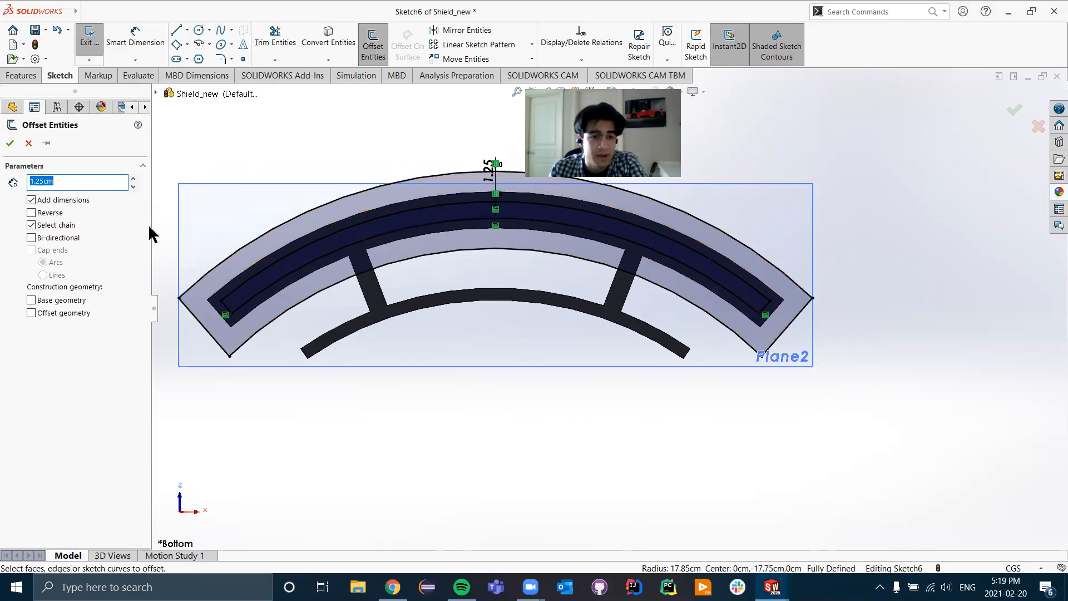
pyautogui.press('Return')
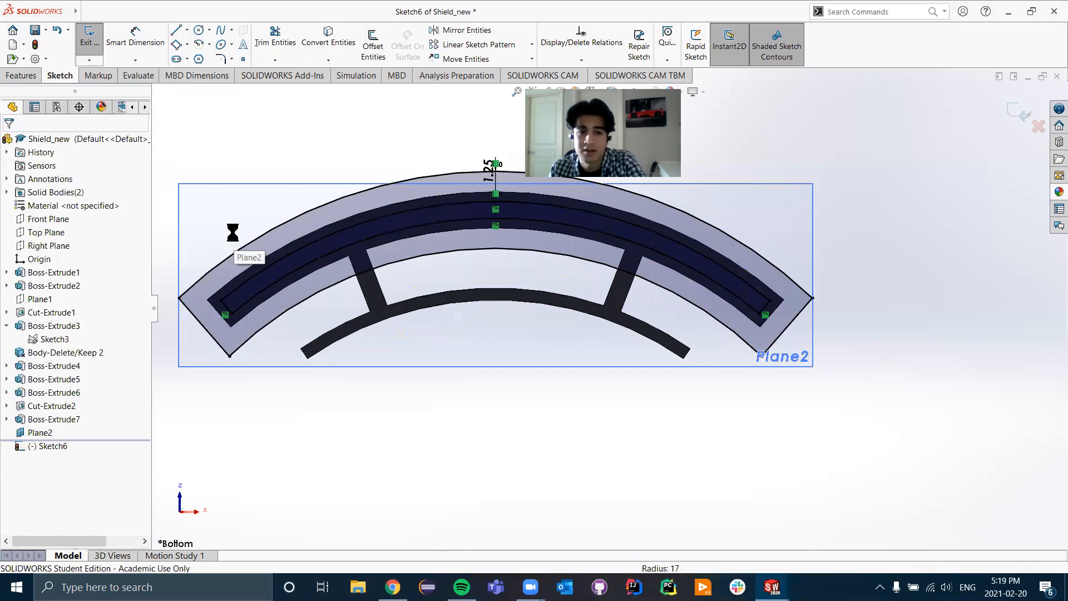
pyautogui.hotkey('ctrl', 'z')
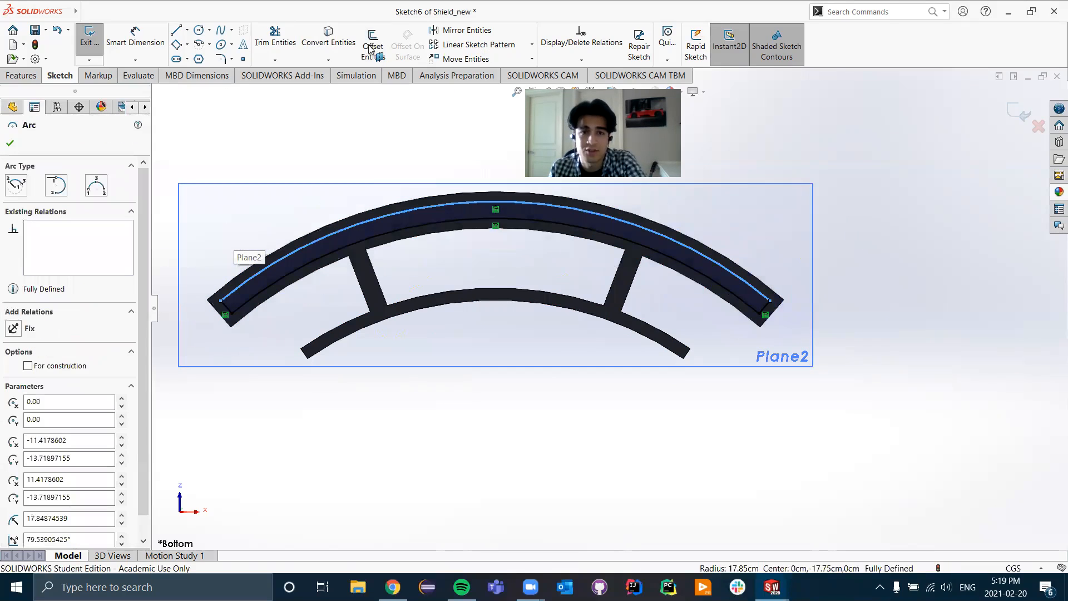
# - Offset only the two long arcs of the converted outline outward by 1.25 cm, with chain selection off and dimensions added
pyautogui.click(371, 49)
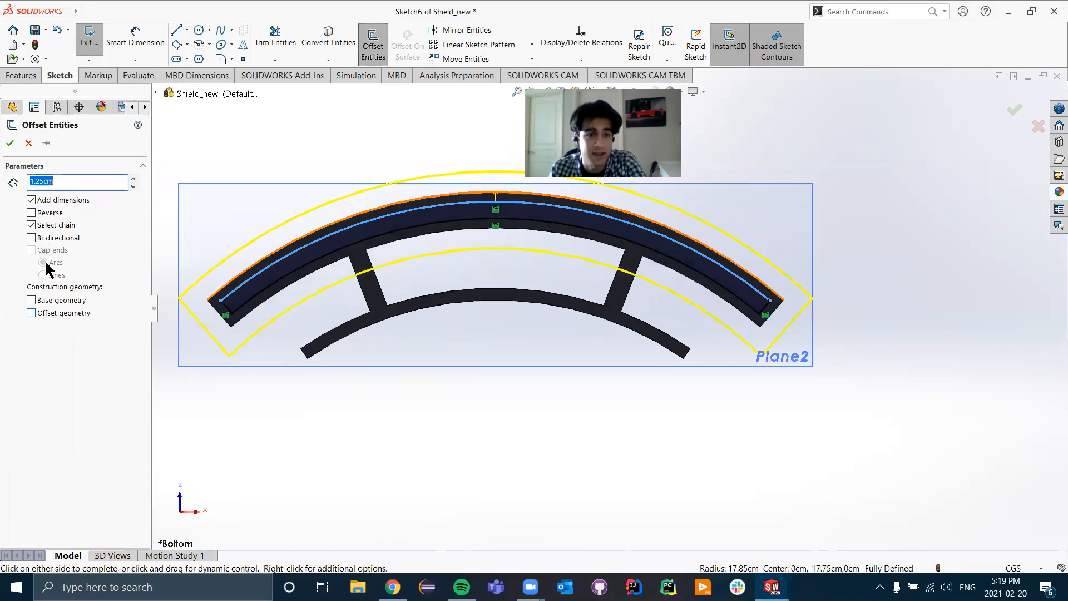
pyautogui.click(31, 225)
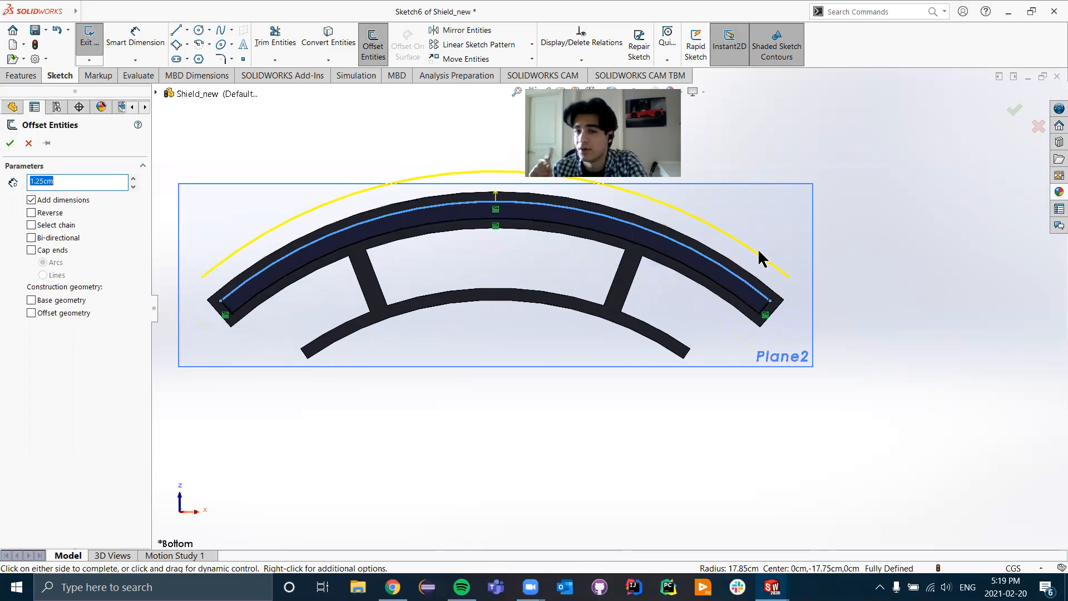
pyautogui.click(580, 231)
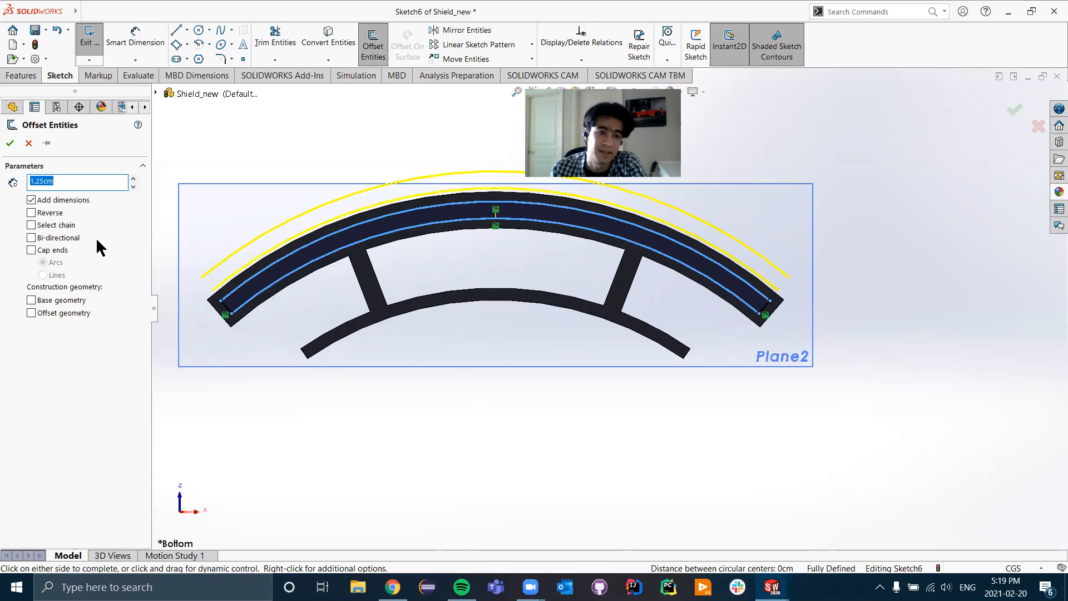
pyautogui.click(10, 144)
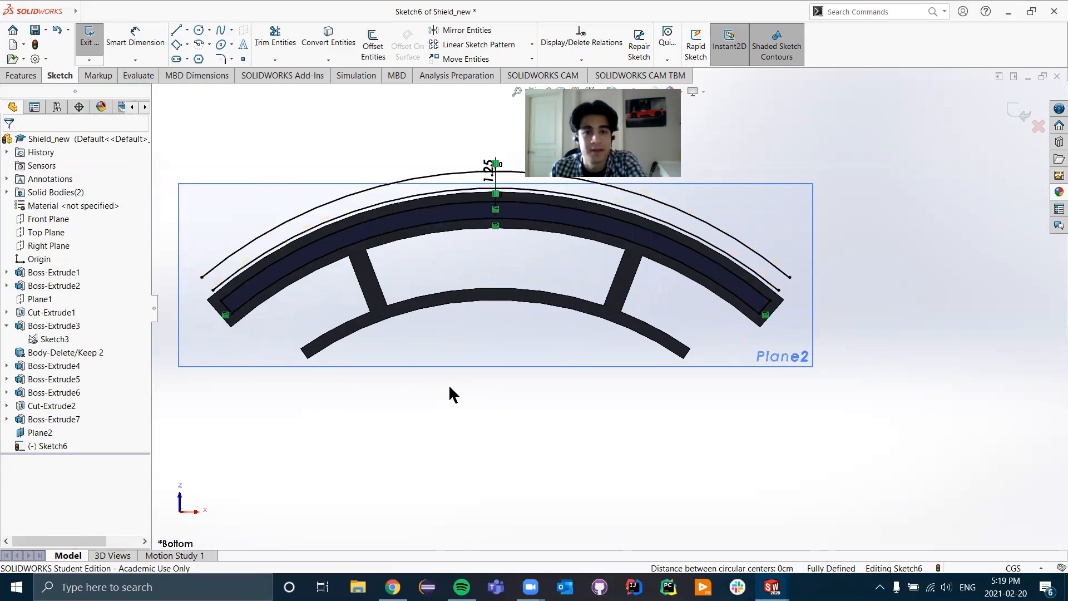
# - Close both ends of the offset arcs with straight lines joining their endpoints
pyautogui.scroll(-2, 450, 387)
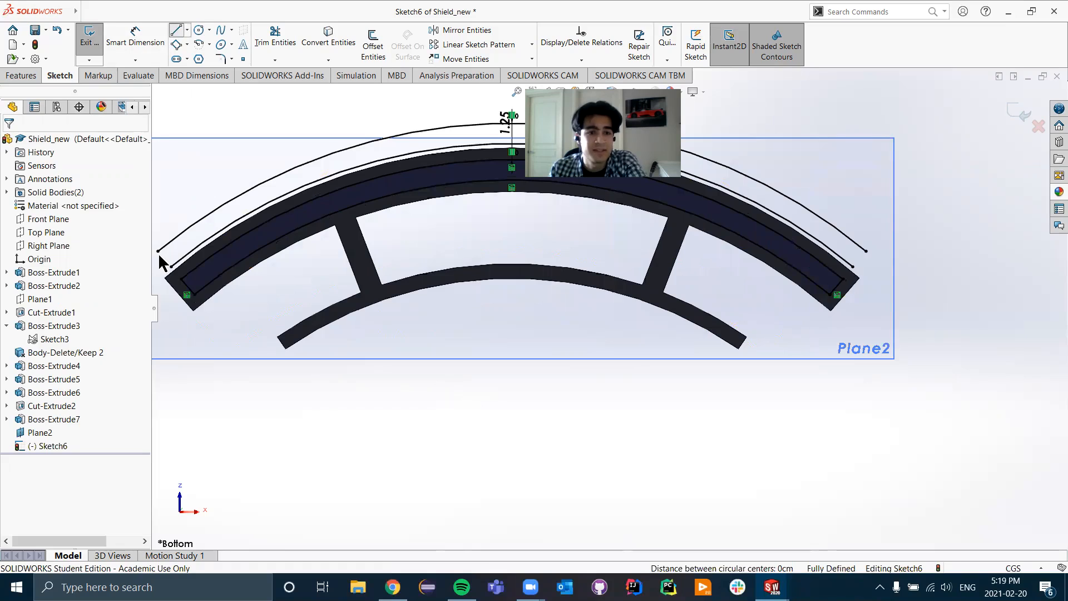
pyautogui.click(174, 268)
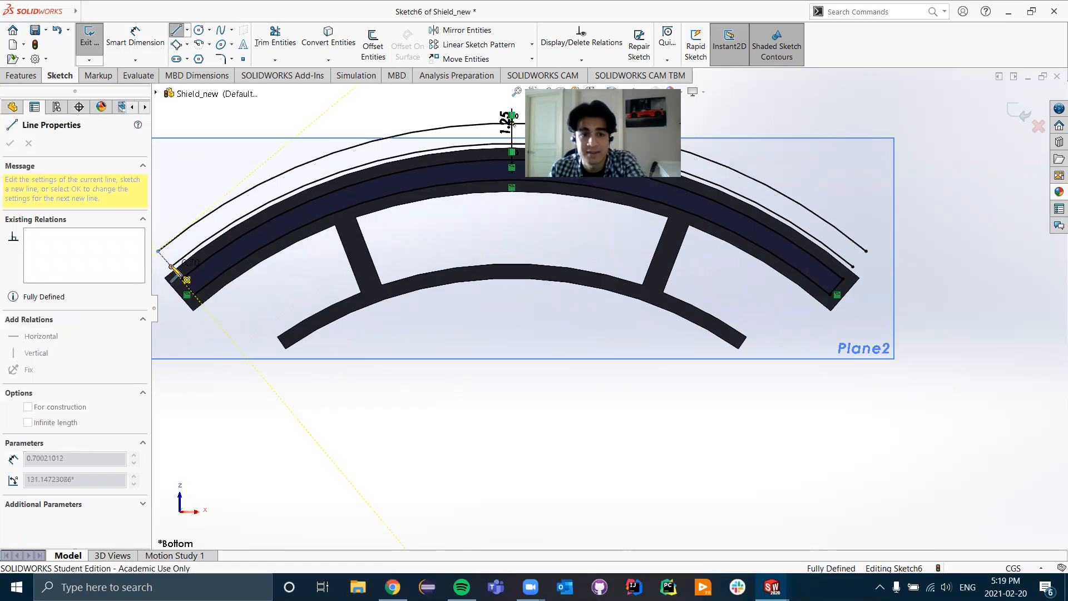
pyautogui.doubleClick(174, 267)
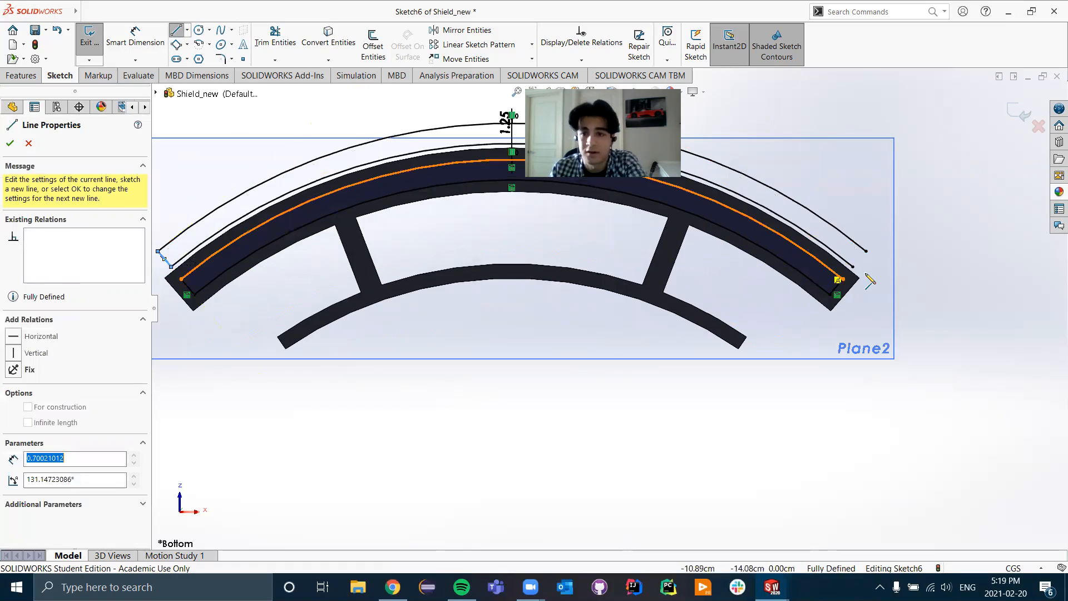
pyautogui.click(852, 266)
pyautogui.doubleClick(866, 251)
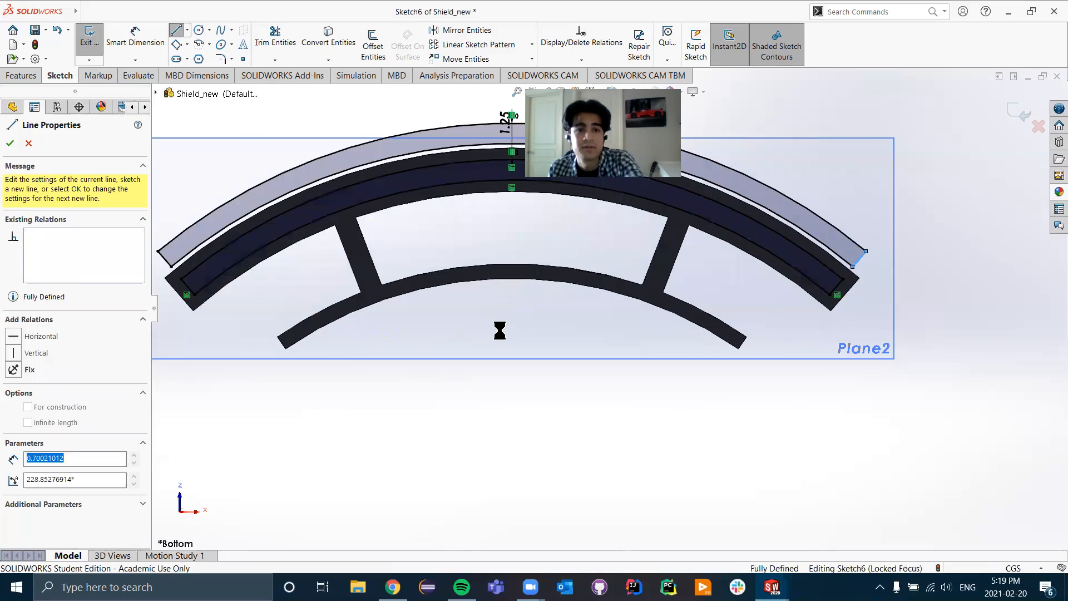
pyautogui.press('Escape')
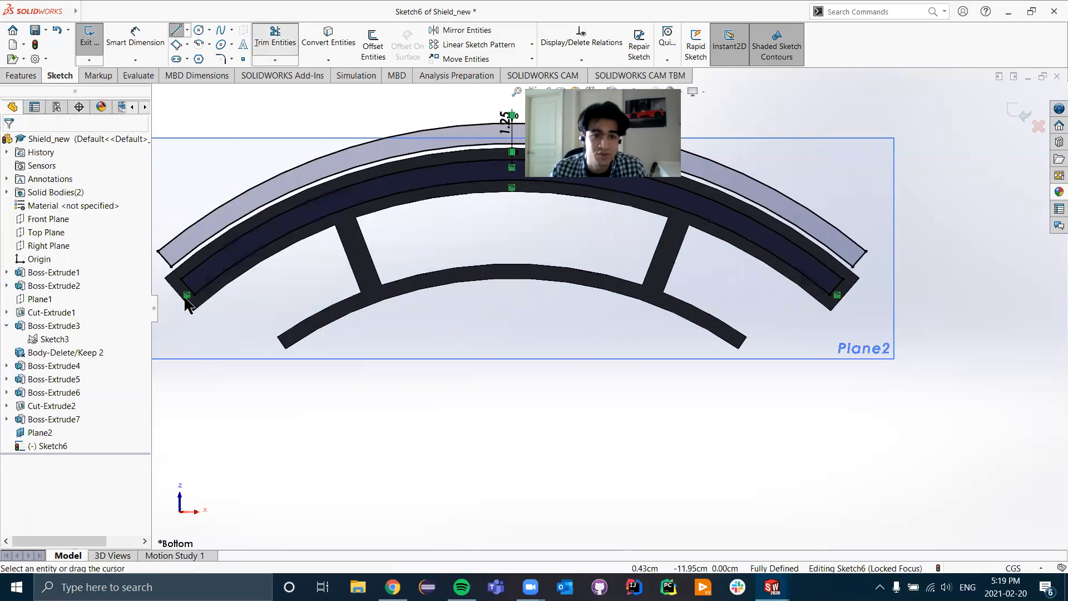
# - Power-trim away all the converted pocket outline entities, leaving only the closed offset profile
pyautogui.moveTo(268, 315)
pyautogui.mouseDown()
pyautogui.moveTo(265, 282)
pyautogui.moveTo(230, 259)
pyautogui.mouseUp()
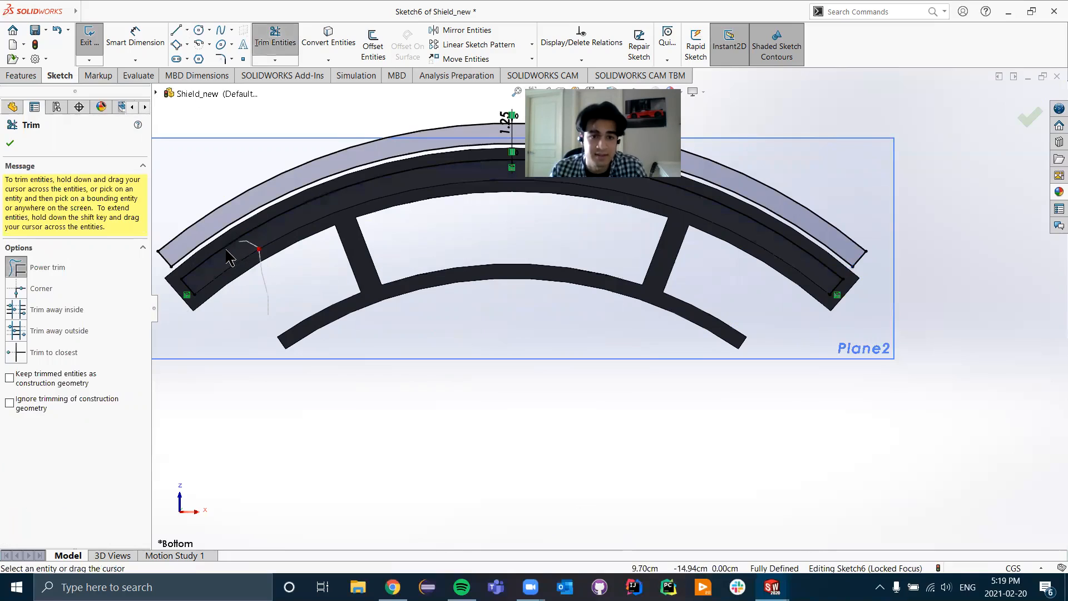
pyautogui.moveTo(189, 295)
pyautogui.mouseDown()
pyautogui.moveTo(201, 274)
pyautogui.moveTo(267, 275)
pyautogui.mouseUp()
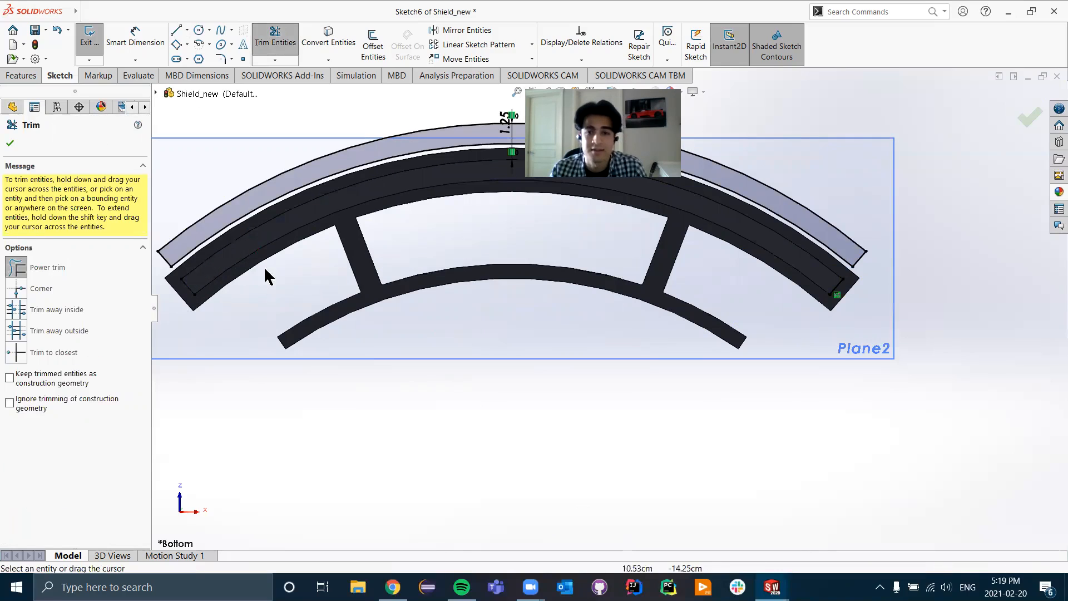
pyautogui.moveTo(842, 300); pyautogui.dragTo(843, 286)
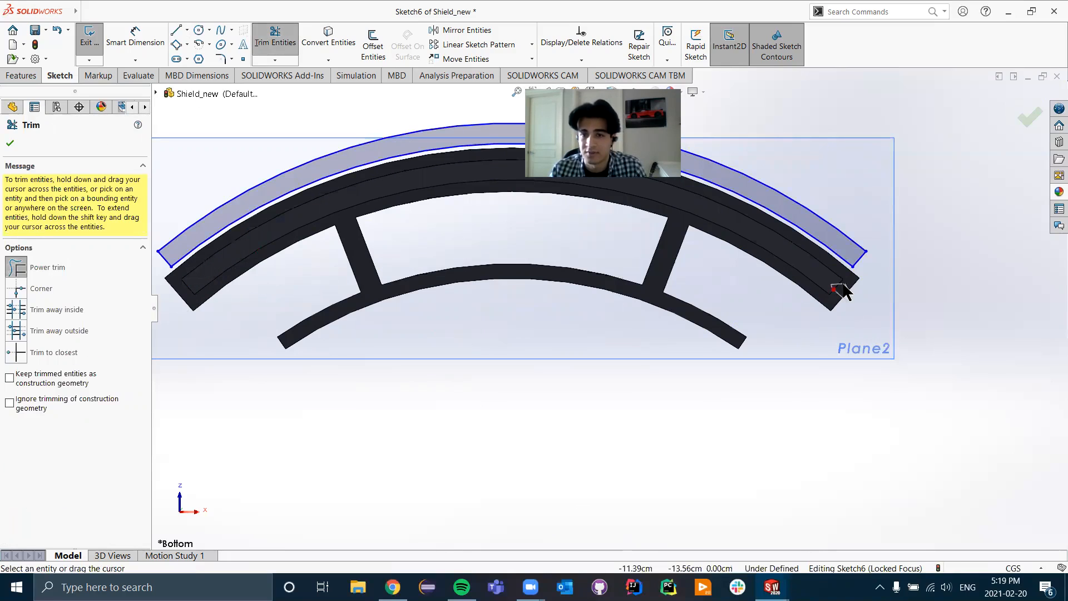
pyautogui.scroll(5, 617, 299)
pyautogui.press('Escape')
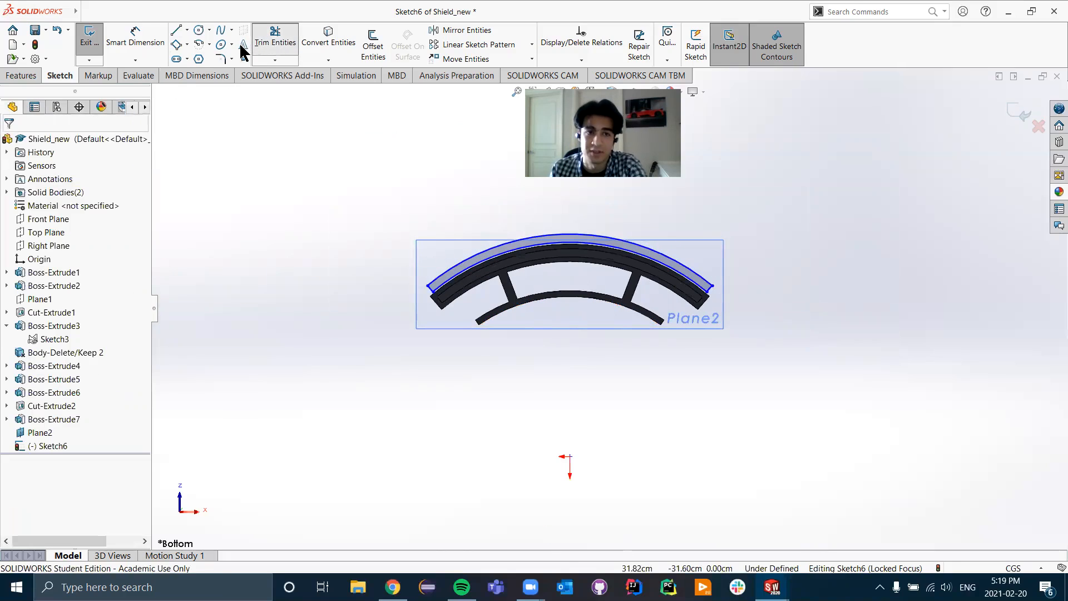
# - Dimension the radius of the offset profile's inner arc
pyautogui.click(167, 56)
pyautogui.click(492, 257)
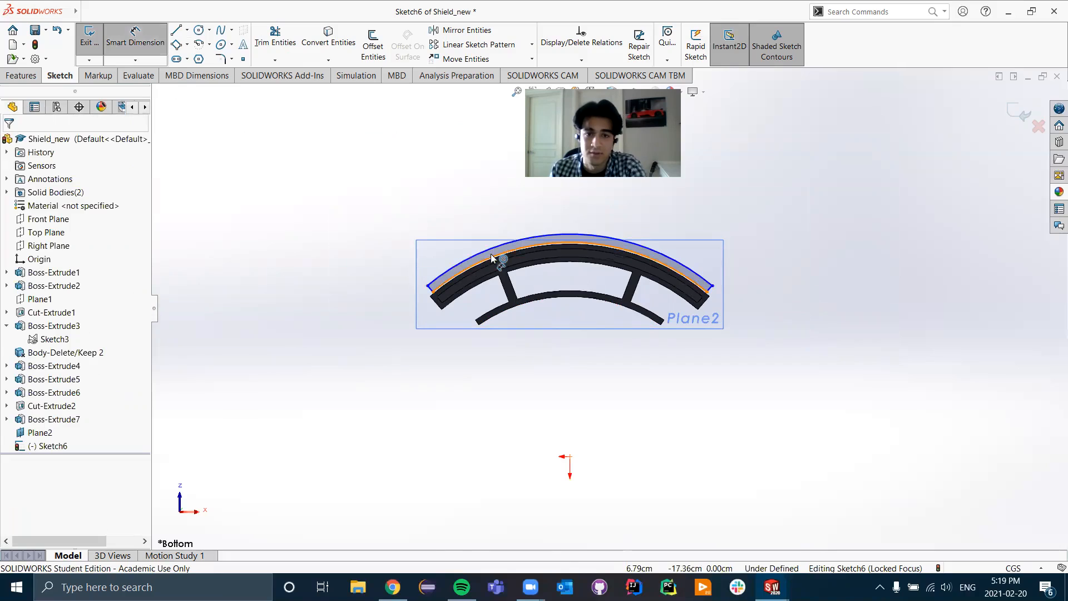
pyautogui.click(573, 461)
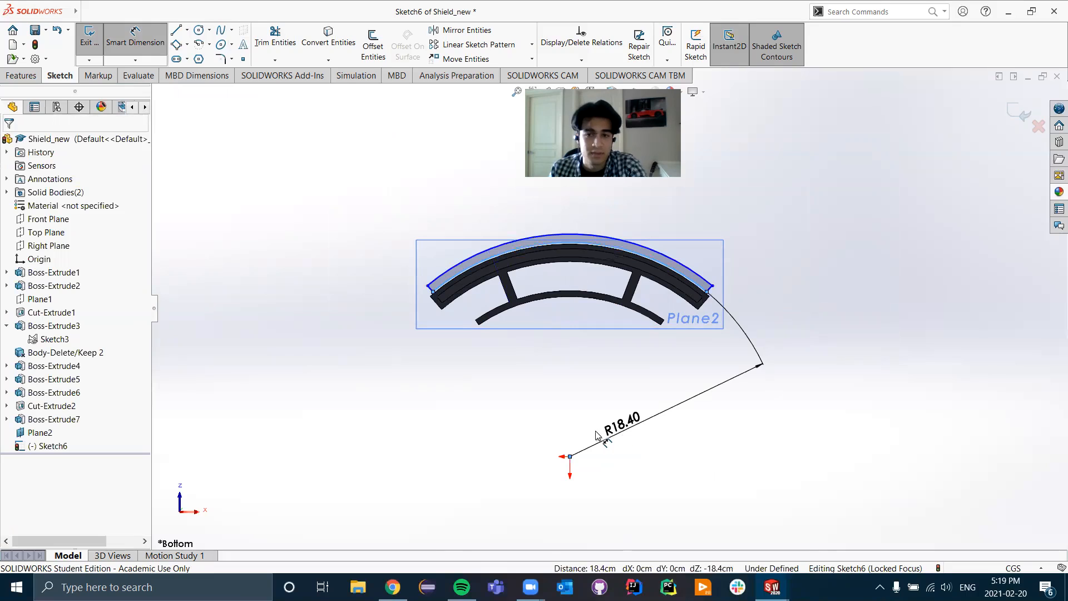
pyautogui.click(595, 434)
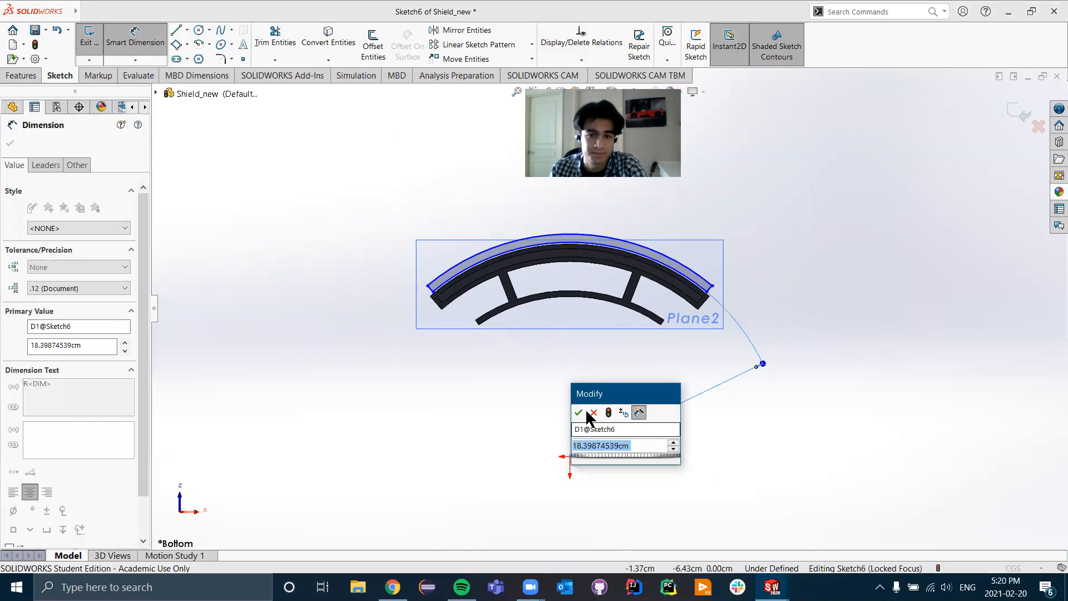
pyautogui.press('Return')
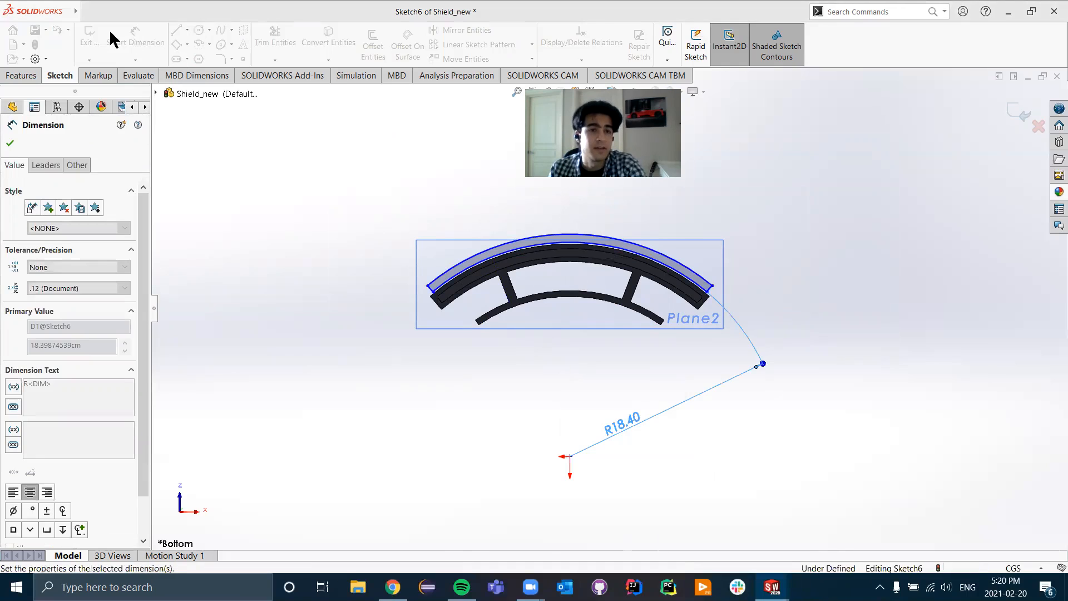
# - Dimension the distance between the offset profile's inner and outer arcs, placing it beside the left end
pyautogui.click(467, 261)
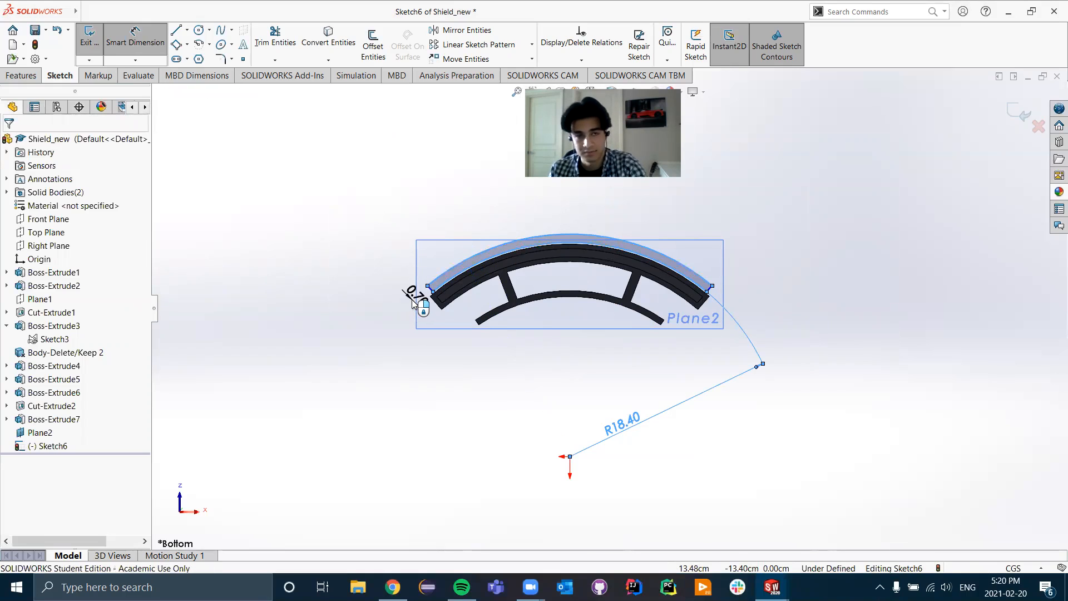
pyautogui.click(412, 299)
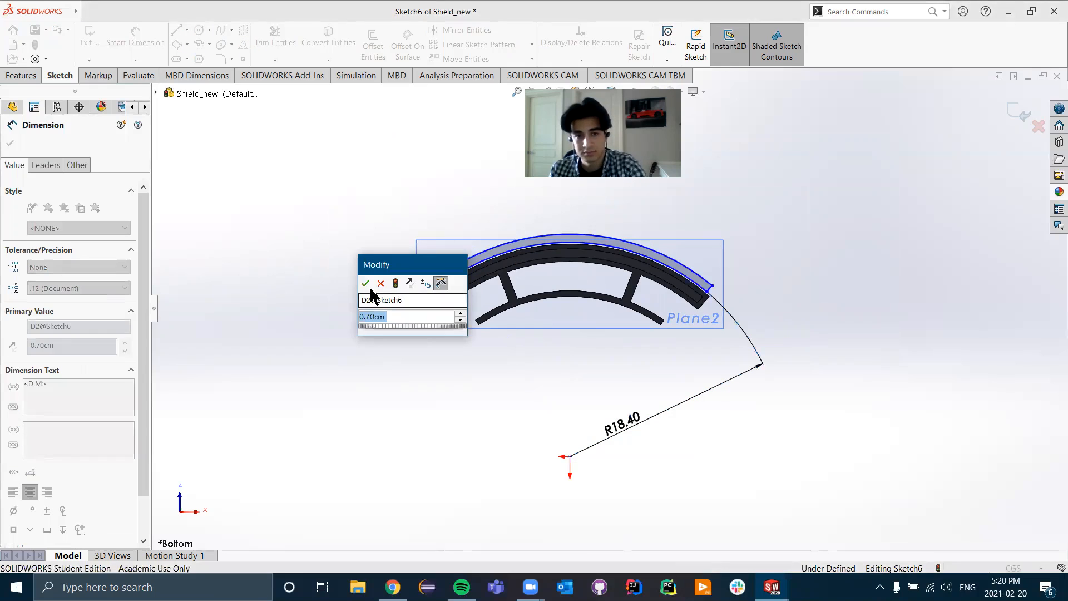
pyautogui.click(365, 284)
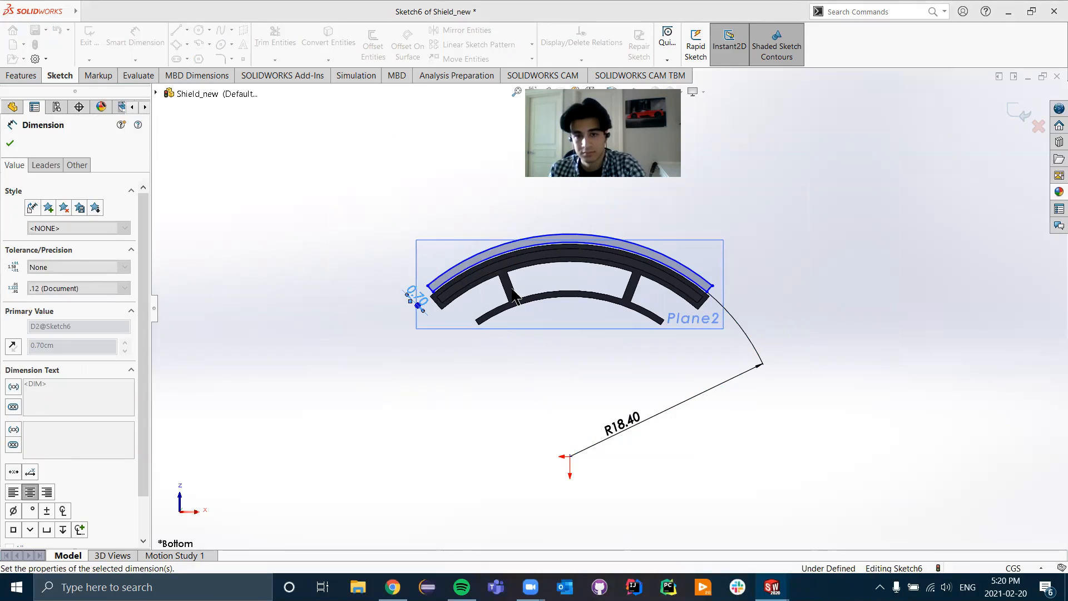
# - Dimension the horizontal distance from the inner arc's left endpoint to the origin
pyautogui.scroll(-1, 428, 286)
pyautogui.scroll(-1, 642, 345)
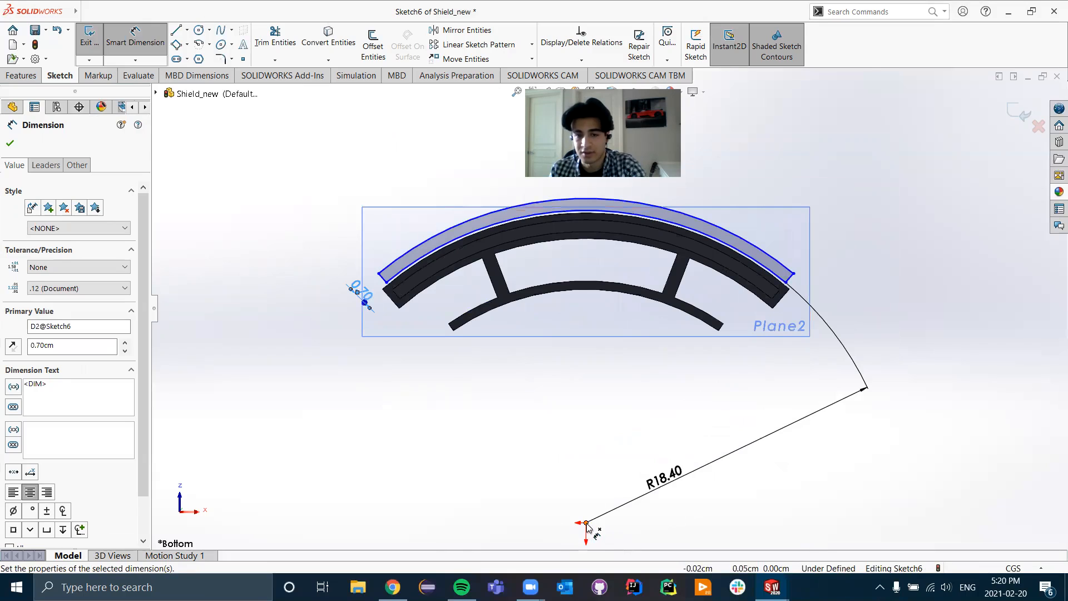
pyautogui.click(387, 283)
pyautogui.click(586, 522)
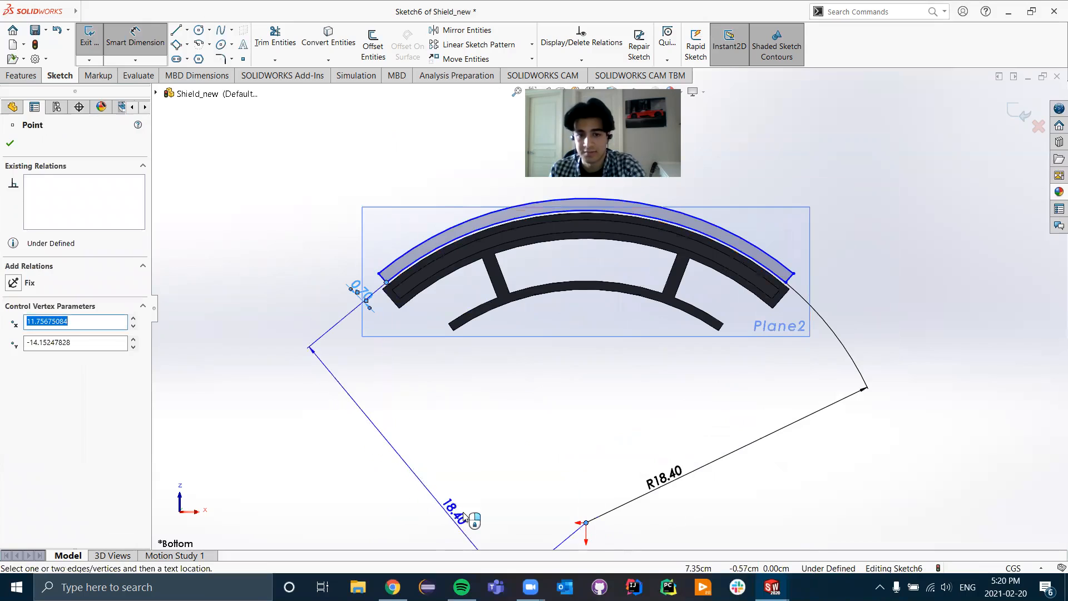
pyautogui.click(533, 527)
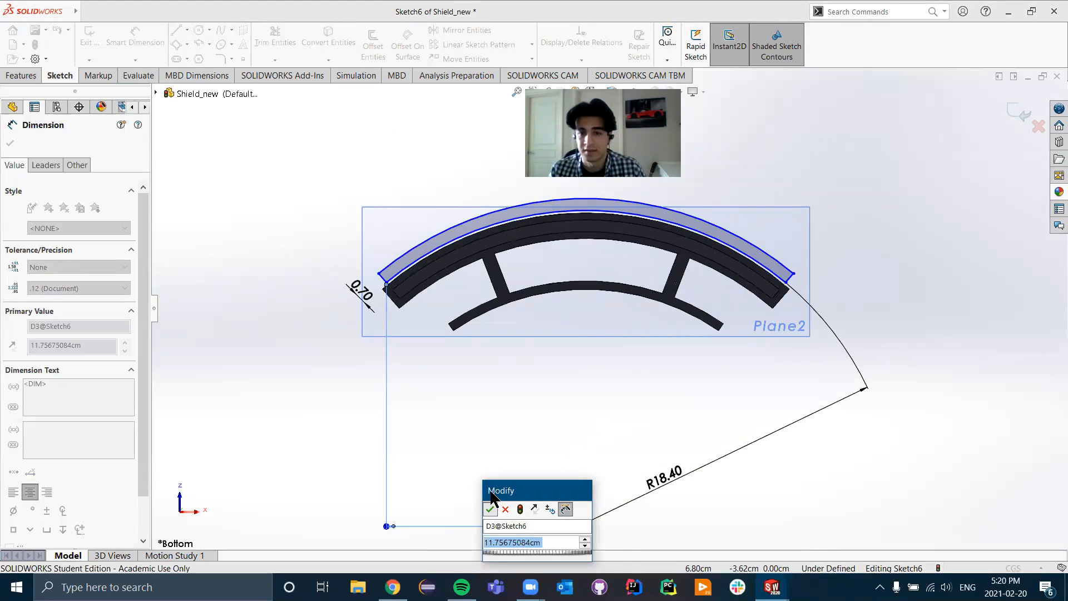
pyautogui.press('Return')
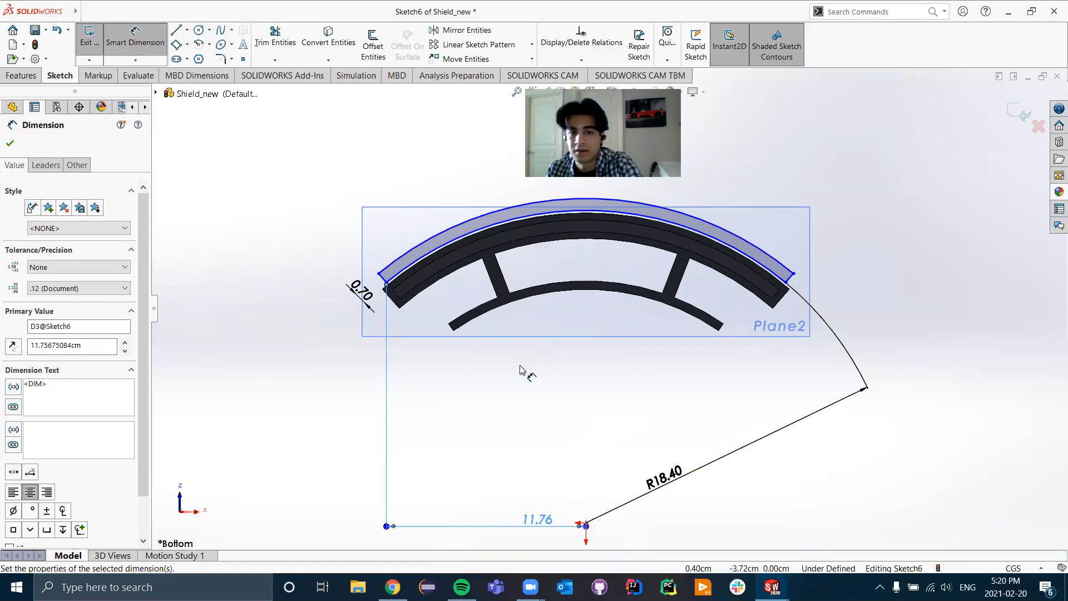
pyautogui.press('Escape')
pyautogui.press('Escape')
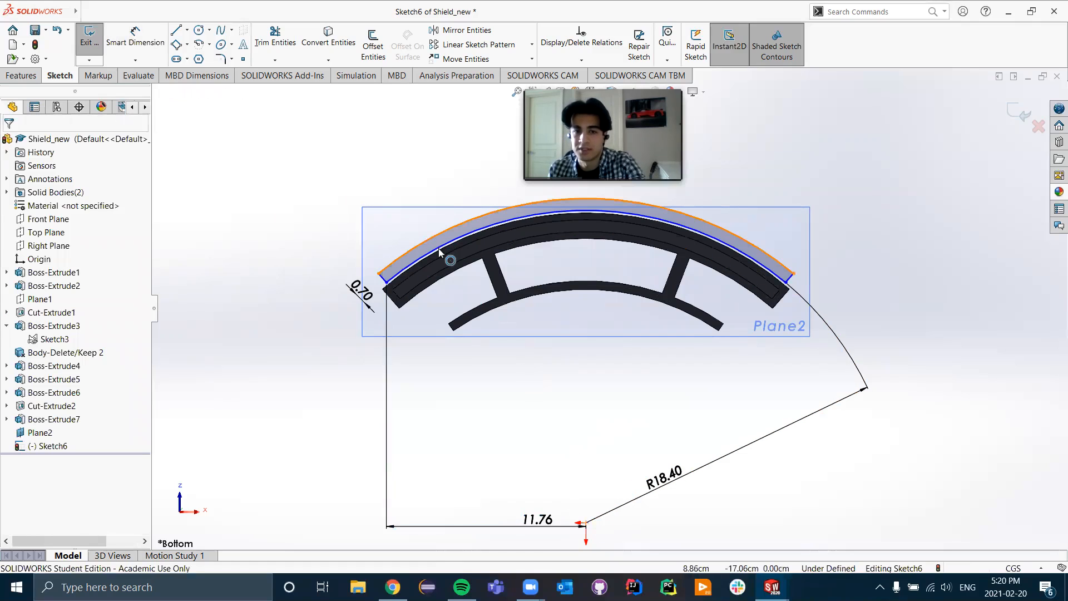
# - Make the offset profile's outer and inner arcs concentric
pyautogui.click(440, 252)
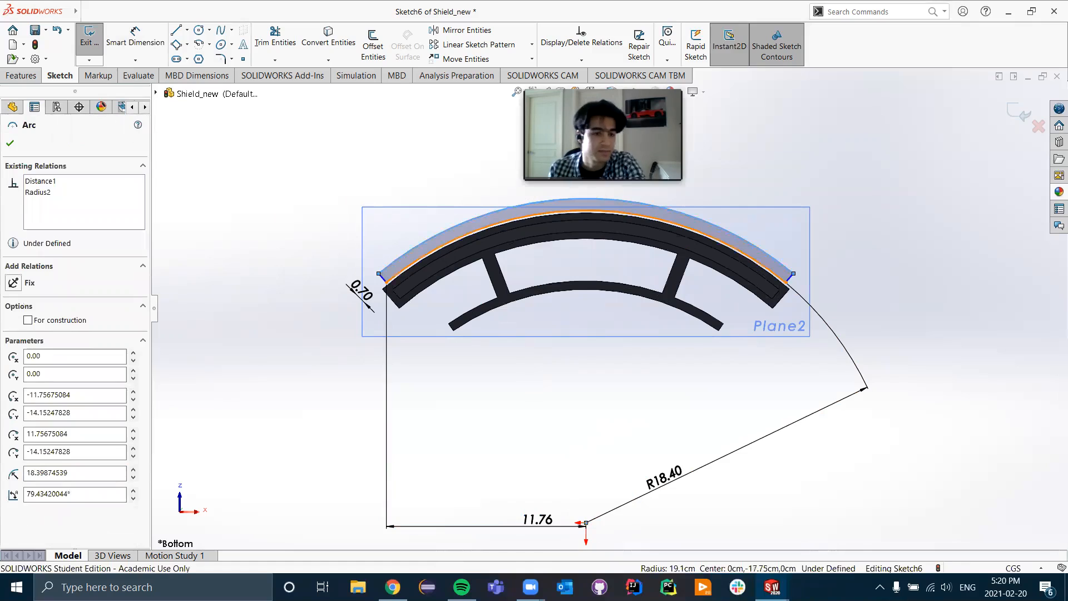
pyautogui.keyDown('ctrl'); pyautogui.click(428, 257); pyautogui.keyUp('ctrl')
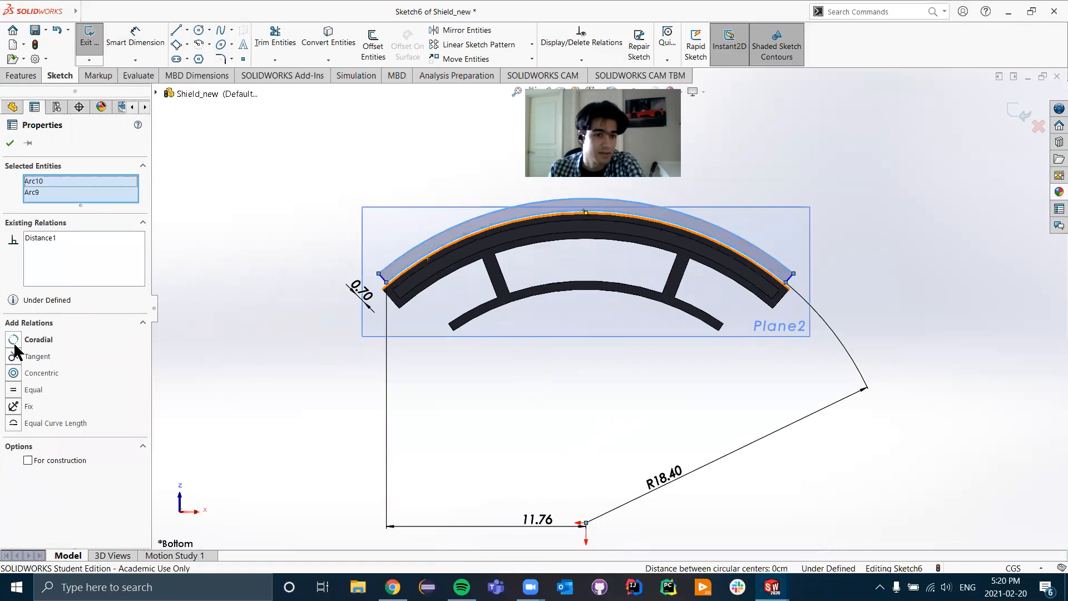
pyautogui.click(13, 373)
pyautogui.click(519, 393)
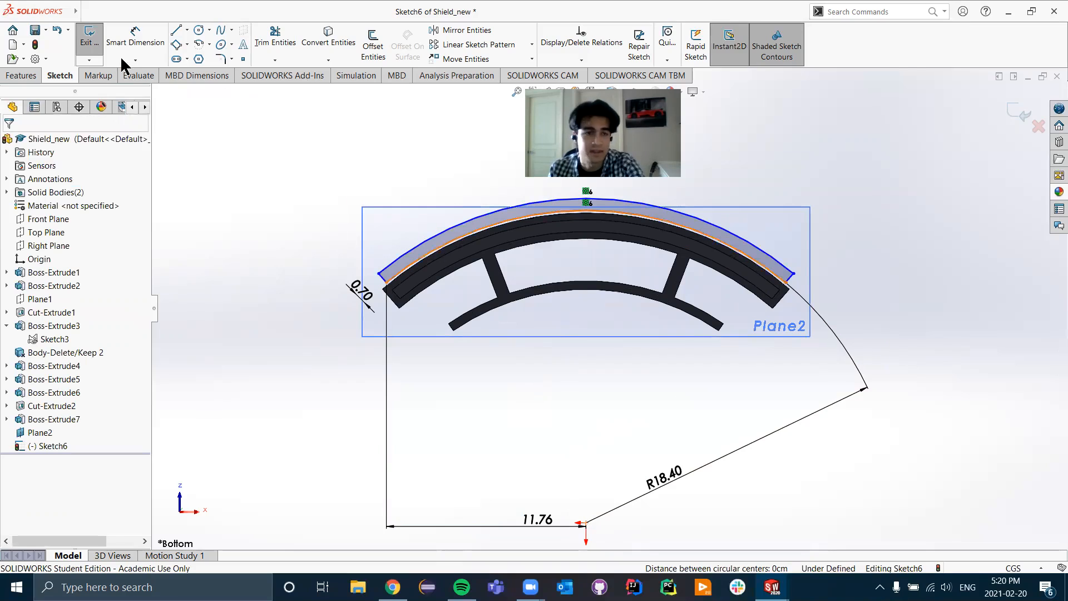
# - Dimension the horizontal distance from the origin to the inner arc's right endpoint
pyautogui.click(144, 39)
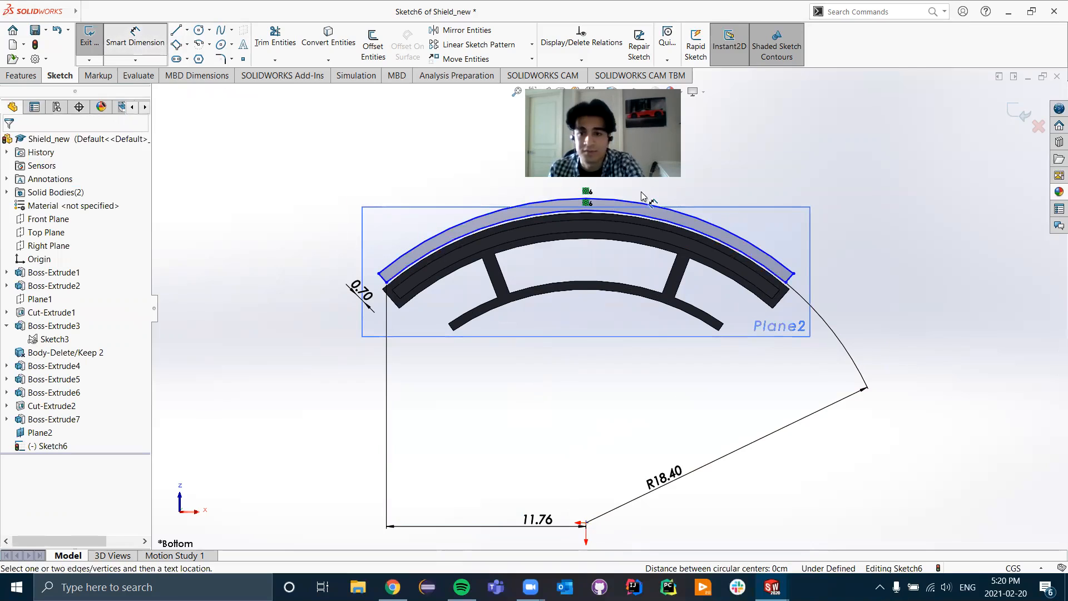
pyautogui.click(582, 523)
pyautogui.click(786, 284)
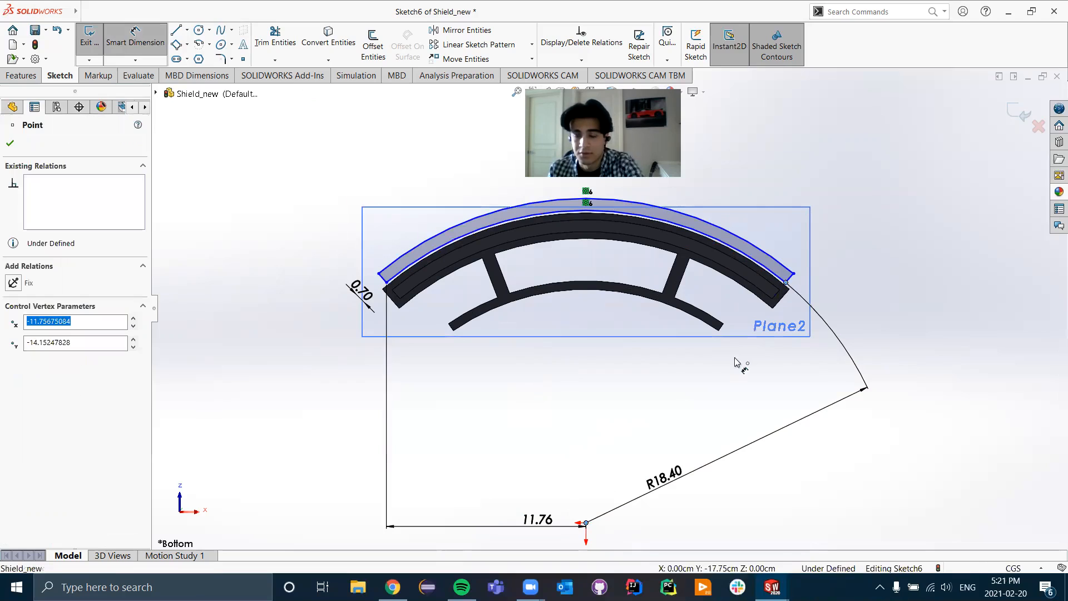
pyautogui.click(692, 536)
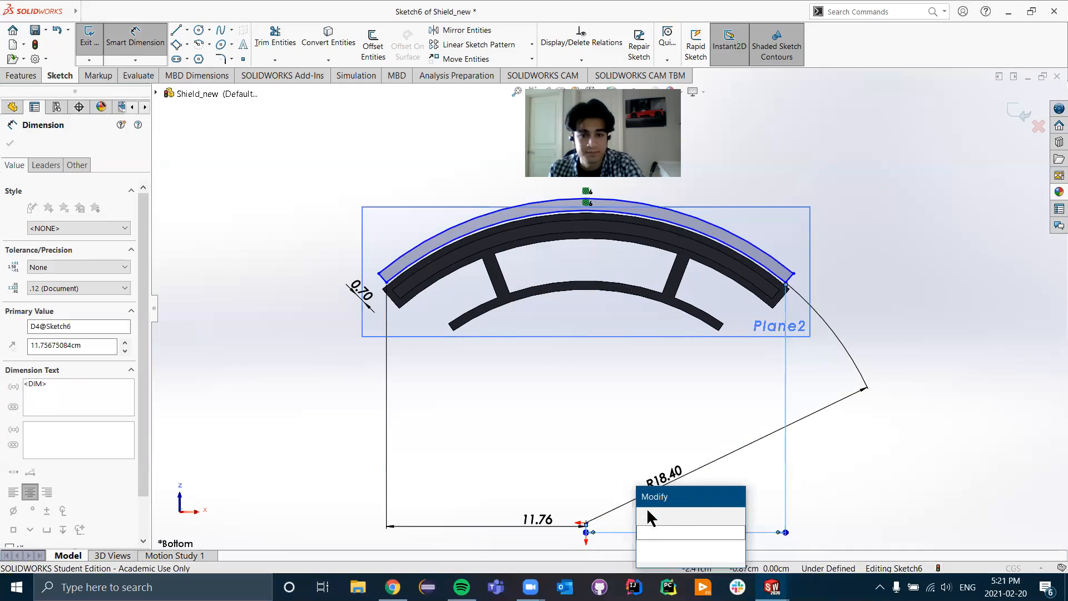
pyautogui.press('Return')
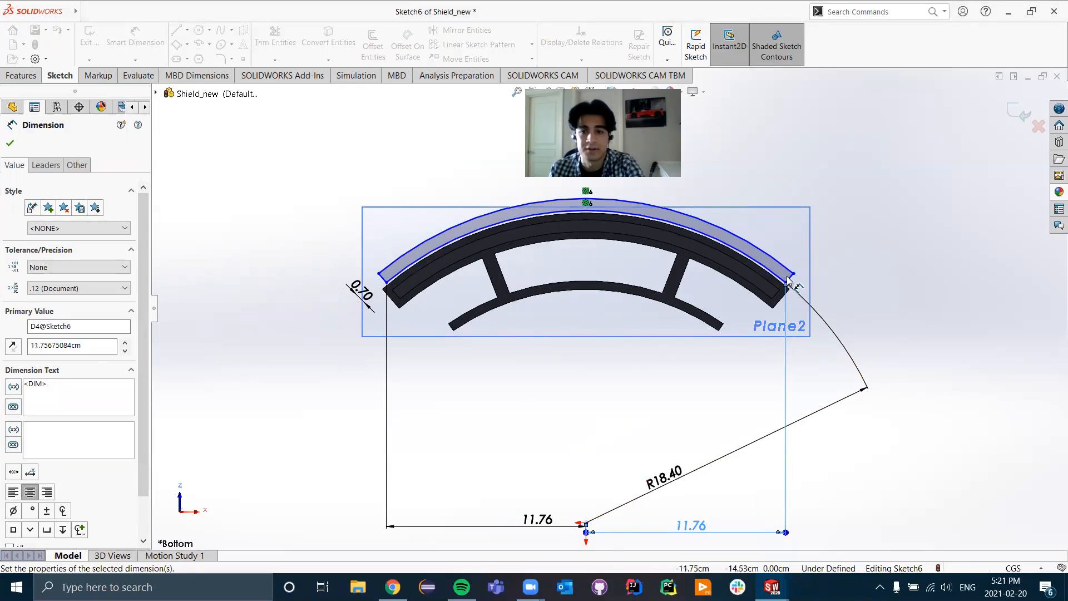
# - Dimension the length of the straight line closing the profile's right end
pyautogui.click(816, 300)
pyautogui.click(817, 306)
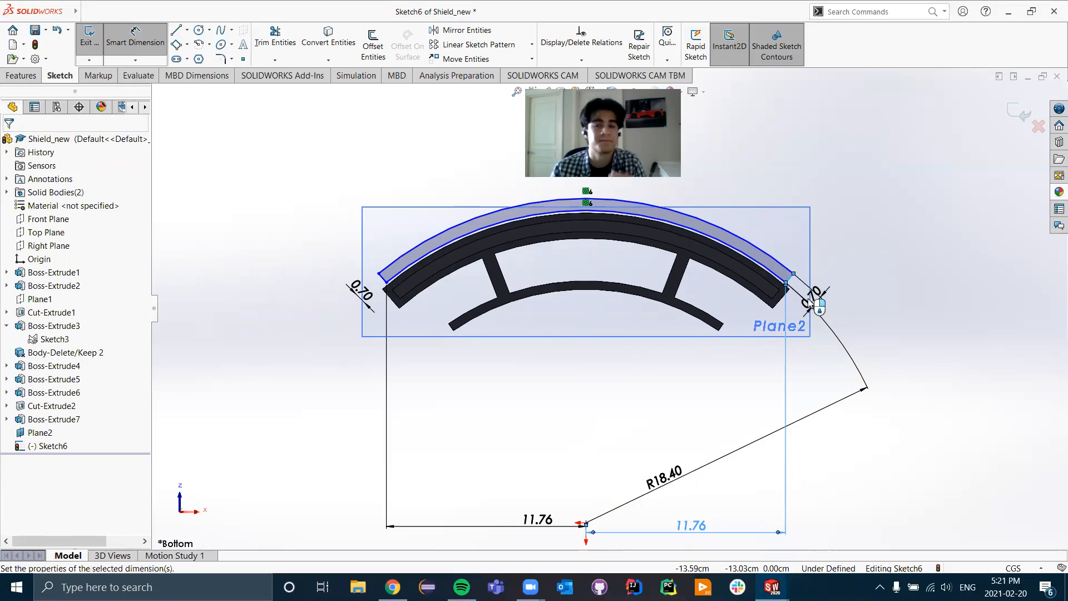
pyautogui.click(817, 306)
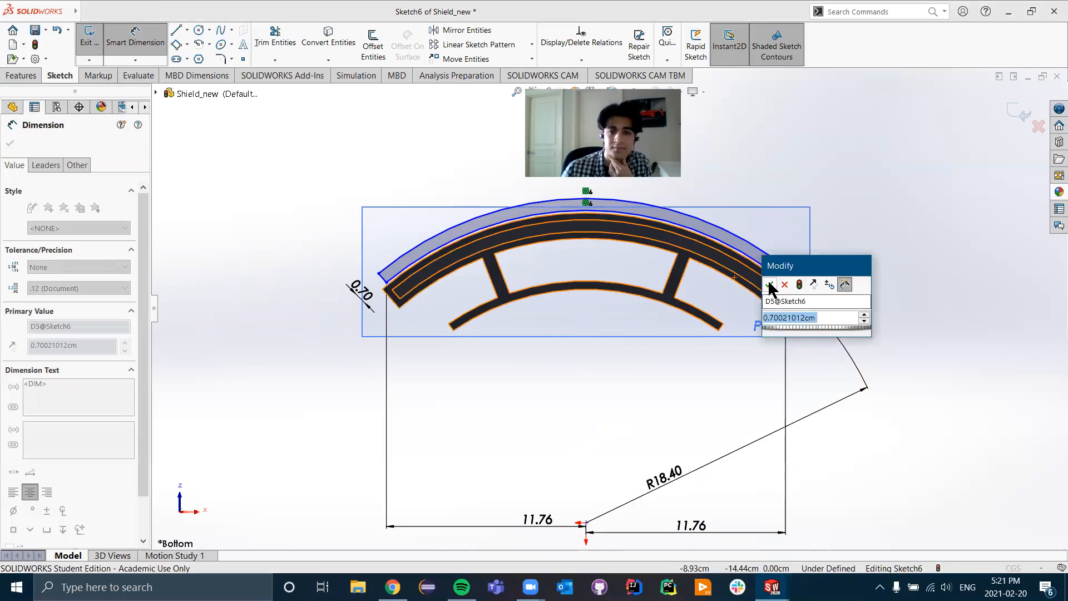
pyautogui.press('Return')
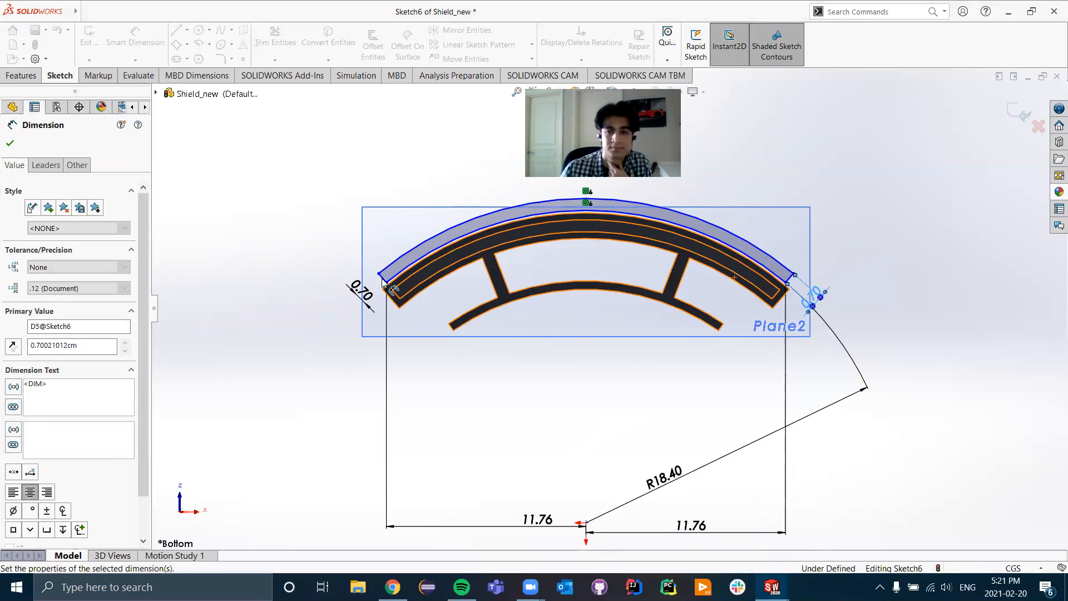
# - Dimension the length of the straight line closing the profile's left end
pyautogui.scroll(-3, 415, 280)
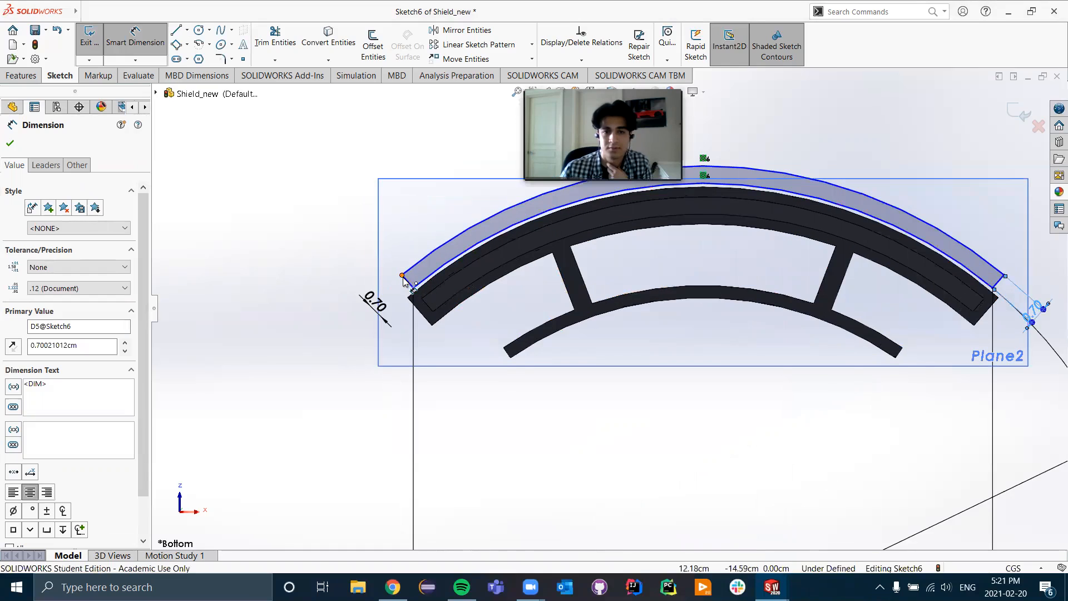
pyautogui.click(401, 276)
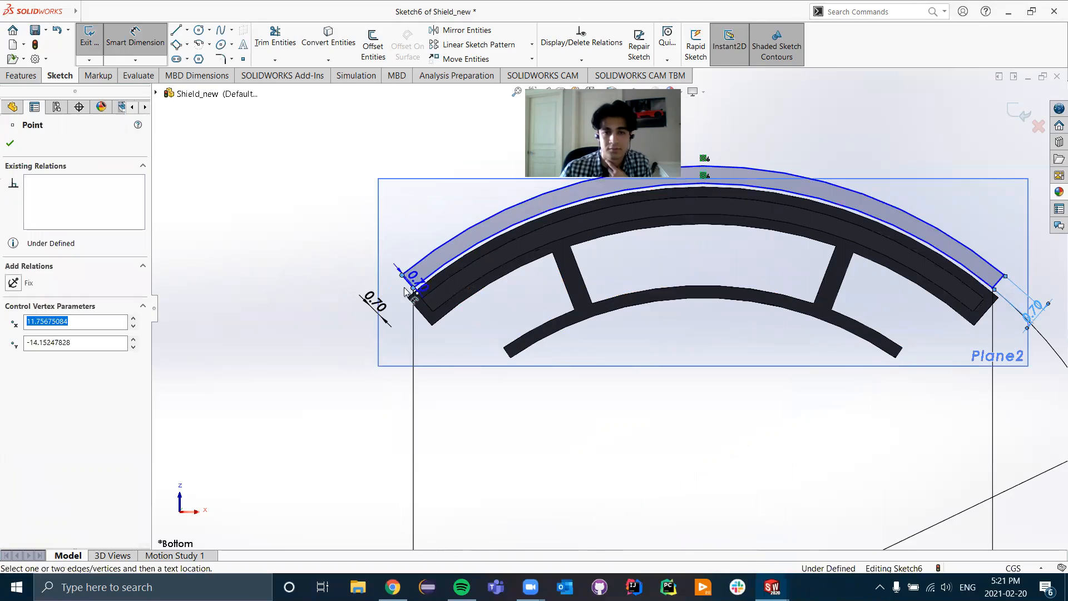
pyautogui.click(393, 295)
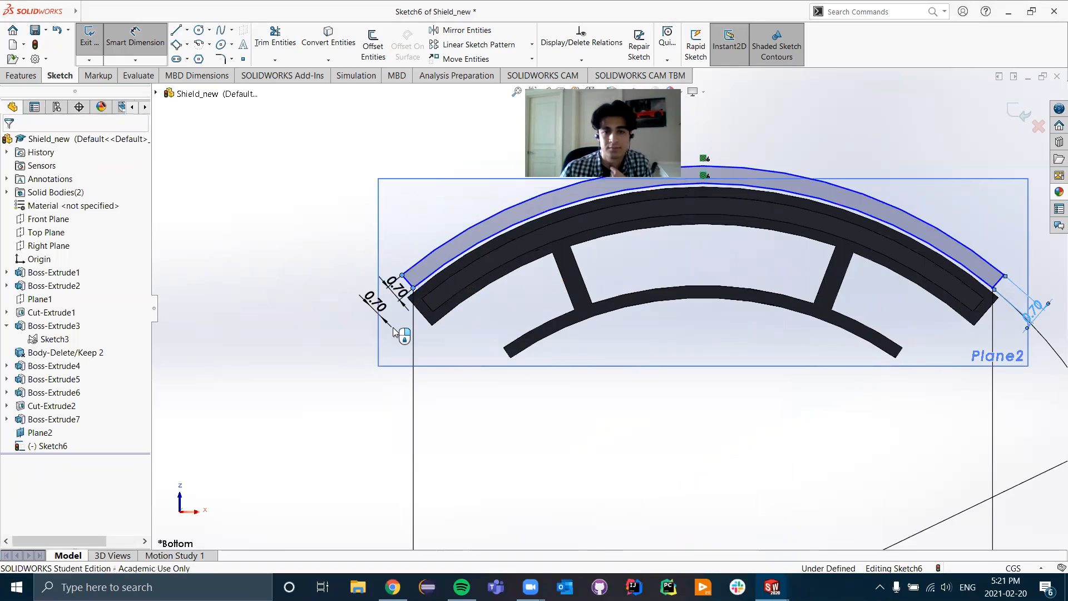
pyautogui.click(387, 328)
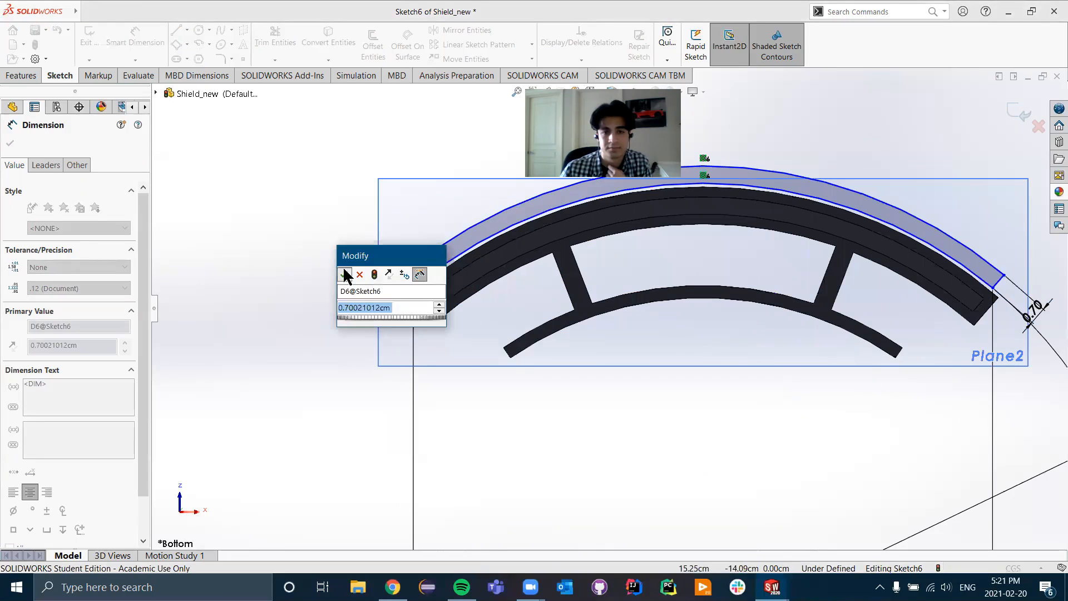
pyautogui.press('Return')
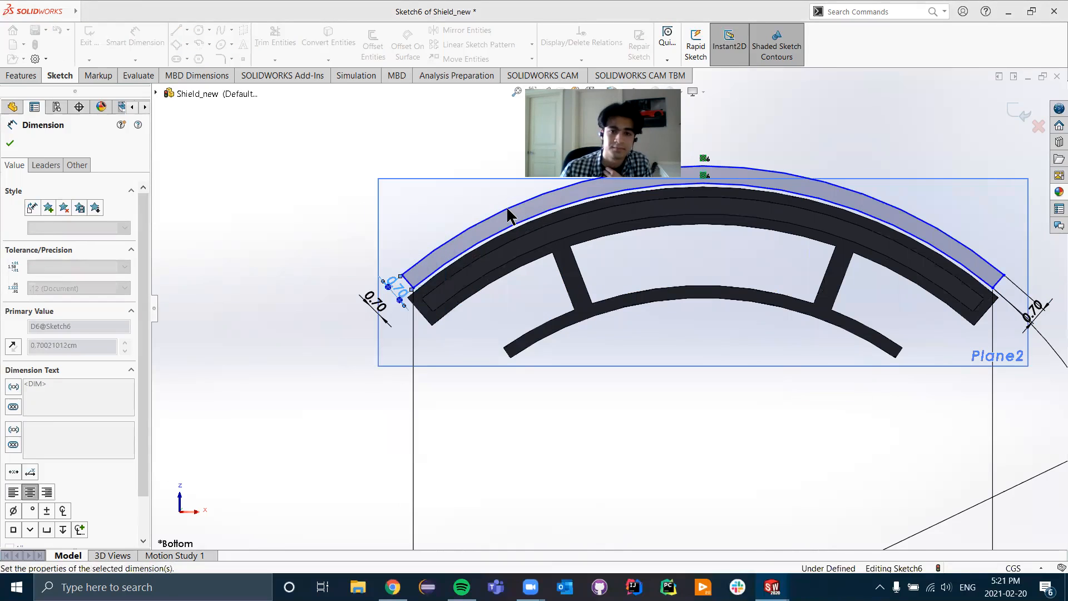
# - Try to dimension the outer arc's radius and the horizontal distance between the left end line's two endpoints
pyautogui.click(304, 323)
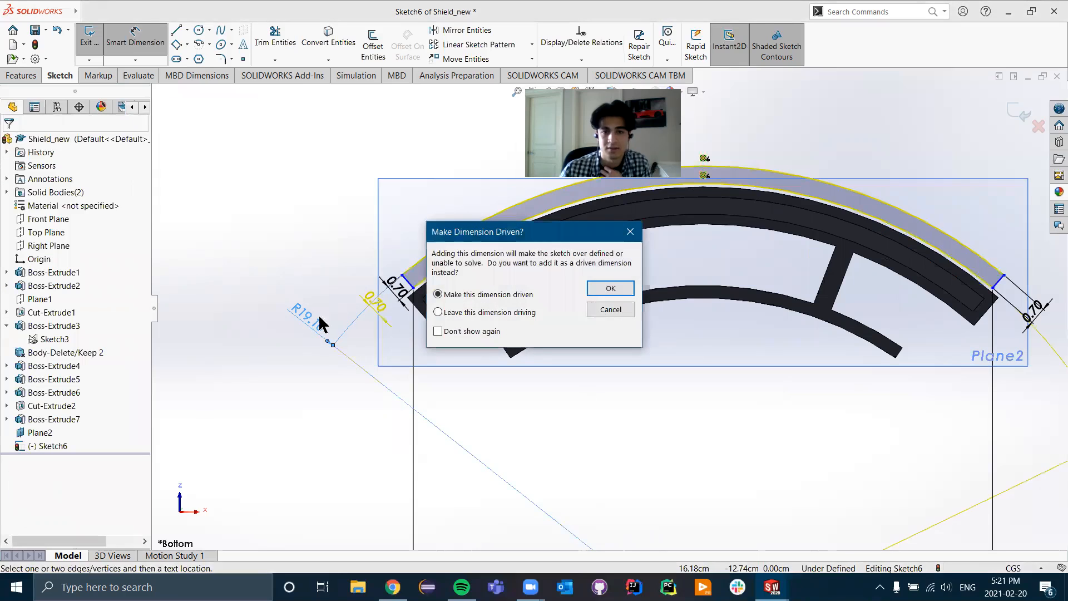
pyautogui.press('Escape')
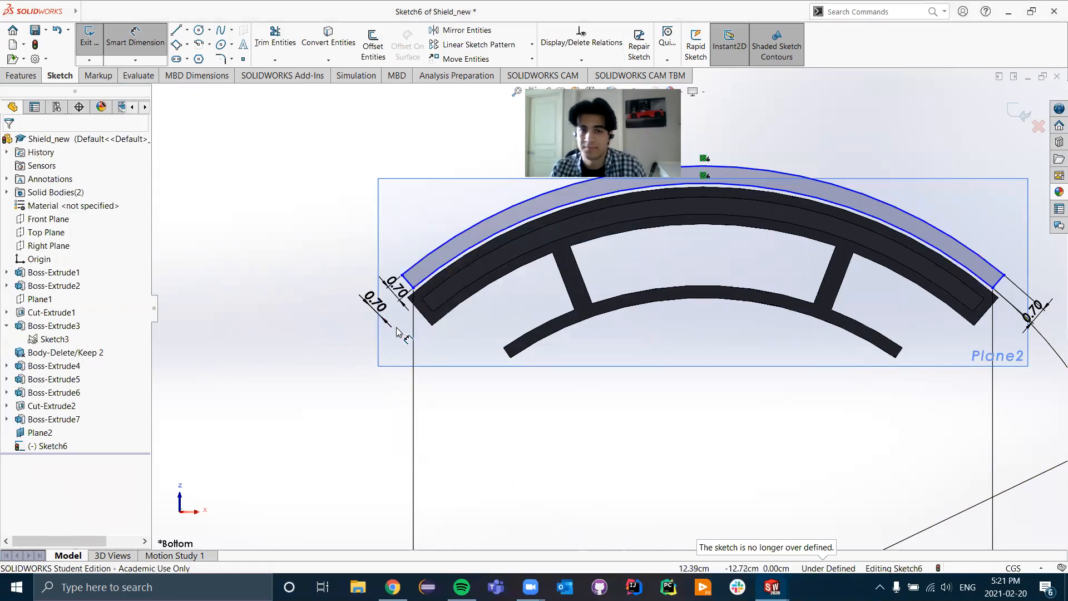
pyautogui.click(490, 416)
pyautogui.scroll(4, 494, 419)
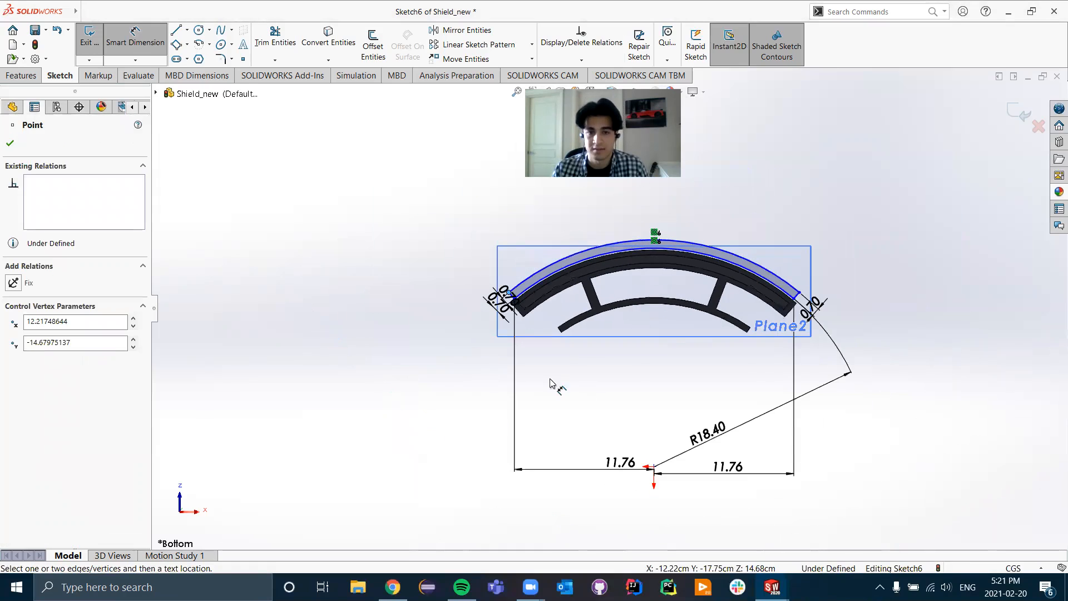
pyautogui.scroll(-3, 614, 496)
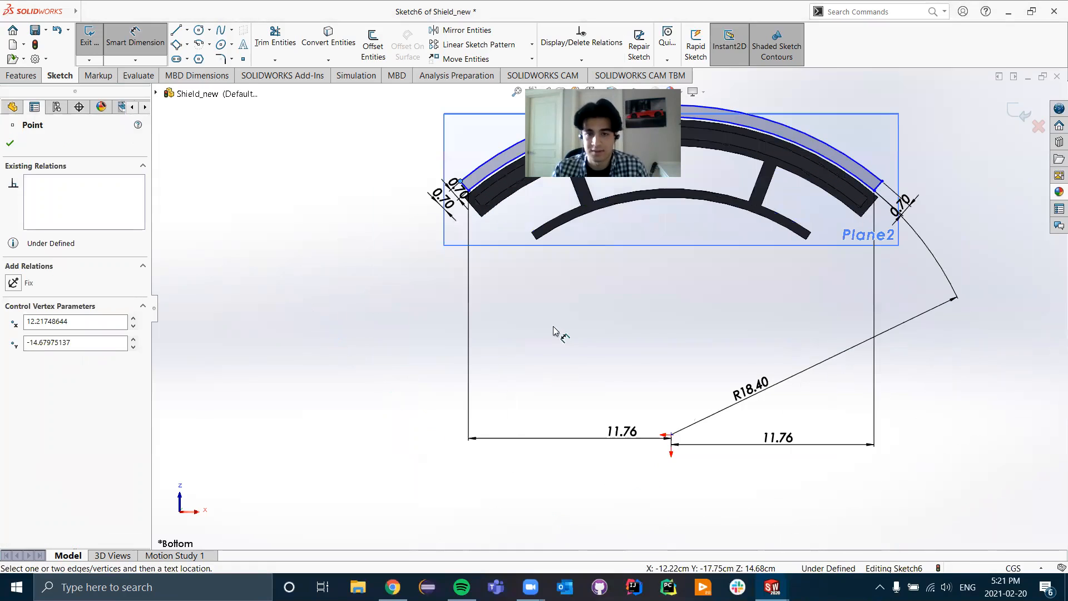
pyautogui.click(468, 192)
pyautogui.click(468, 154)
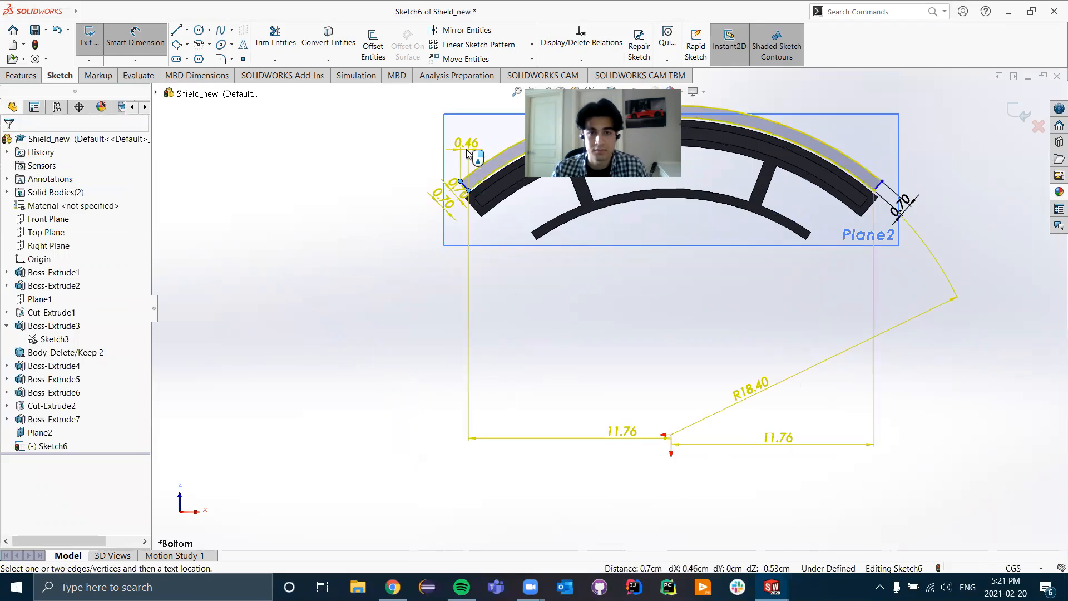
pyautogui.press('Escape')
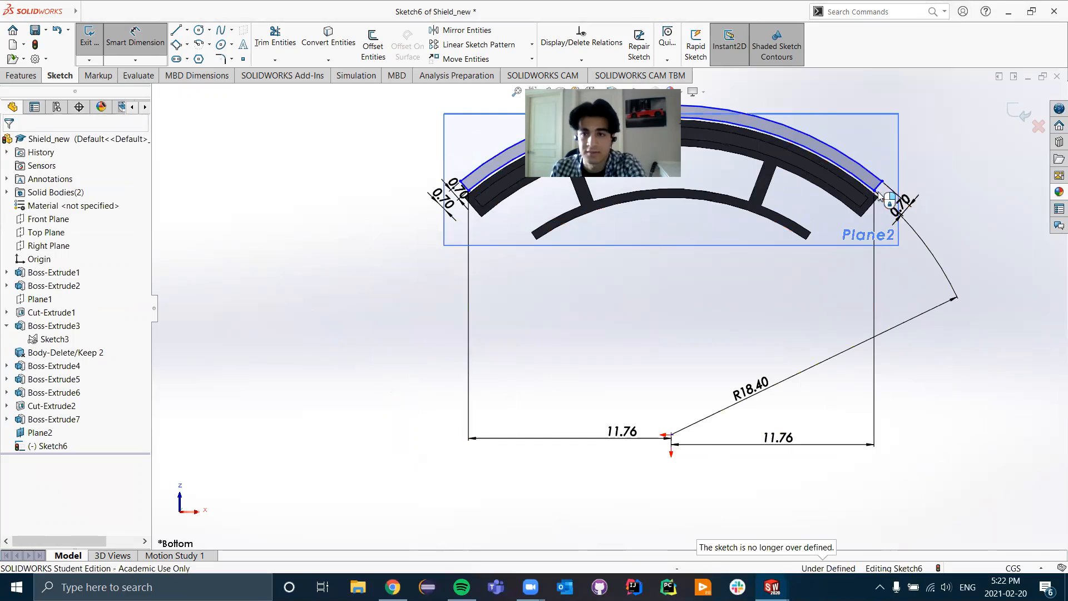
# - Try to dimension the vertical distance between the two endpoints of the profile's right end line
pyautogui.click(876, 189)
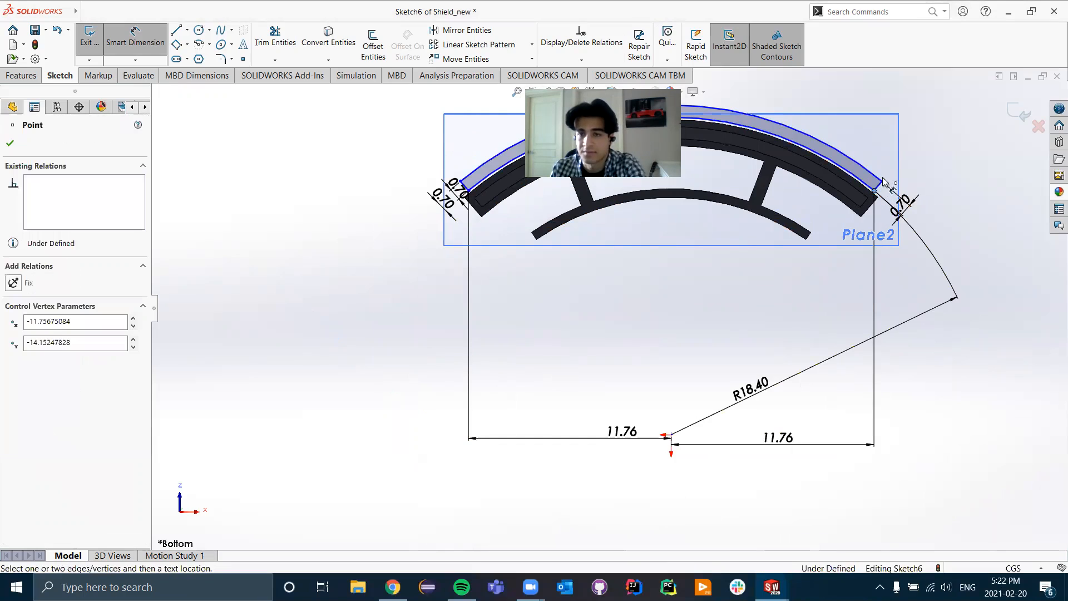
pyautogui.click(881, 182)
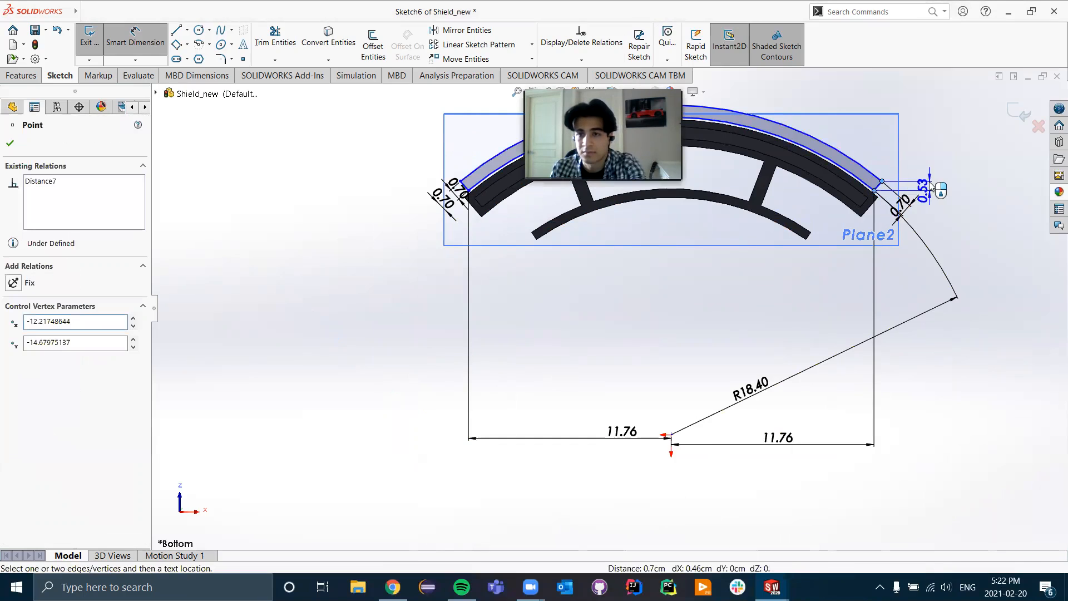
pyautogui.click(930, 187)
pyautogui.press('Return')
pyautogui.press('Delete')
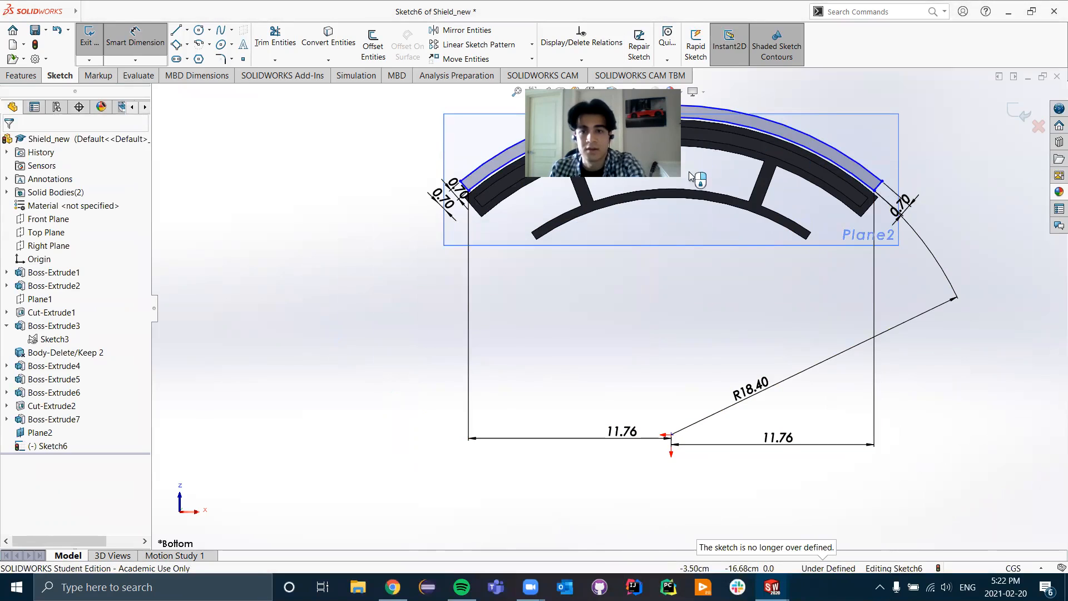
# - Try a coradial relation between the profile's inner and outer arcs, and delete that relation
pyautogui.keyDown('ctrl'); pyautogui.moveTo(690, 176); pyautogui.dragTo(611, 284, button='middle'); pyautogui.keyUp('ctrl')
pyautogui.press('Escape')
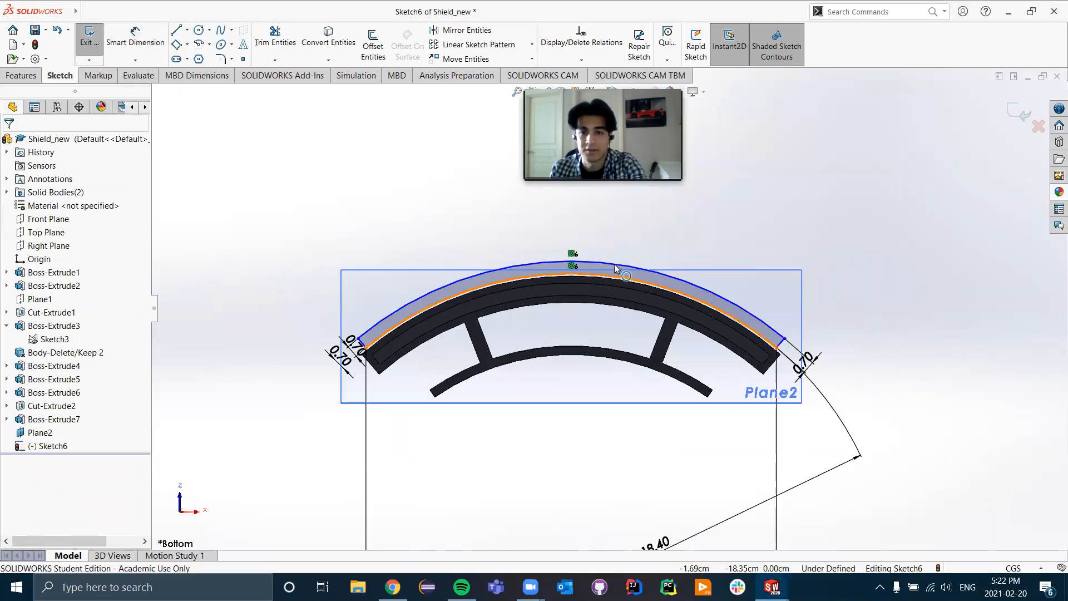
pyautogui.click(615, 269)
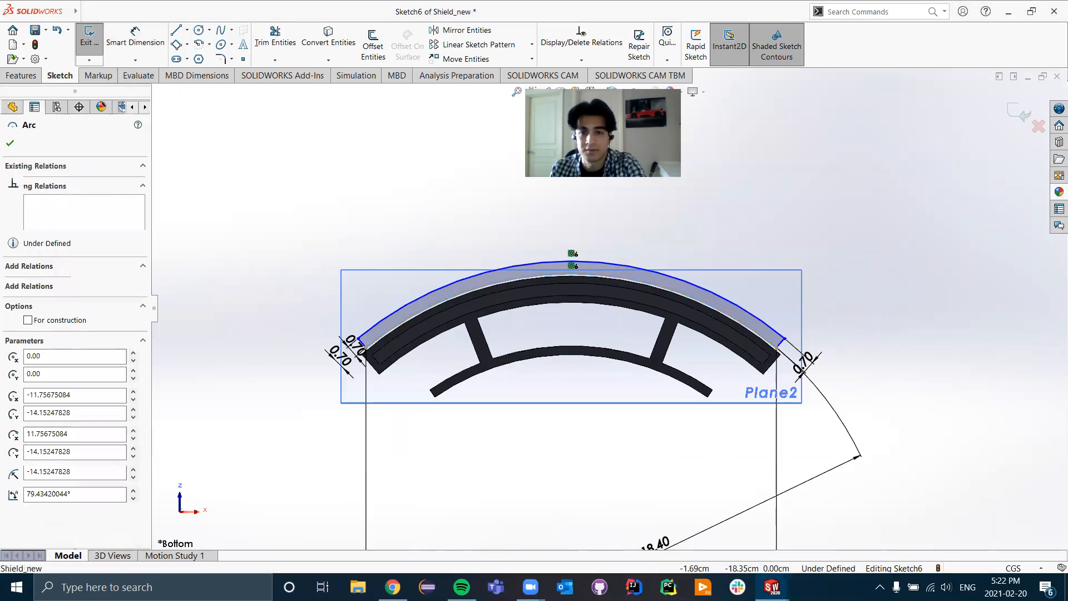
pyautogui.keyDown('ctrl'); pyautogui.click(570, 260); pyautogui.keyUp('ctrl')
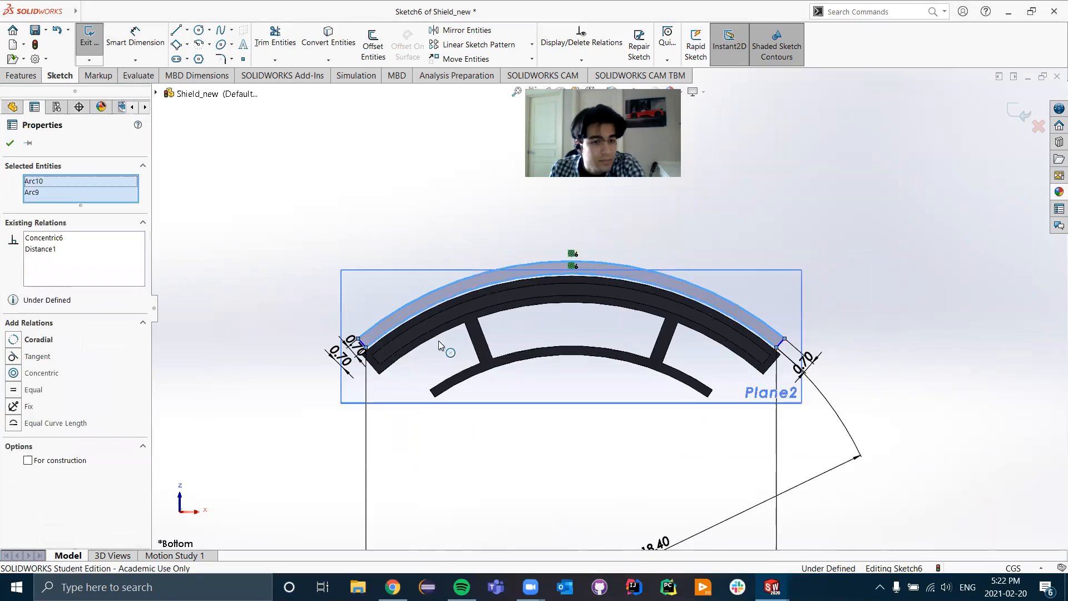
pyautogui.click(13, 340)
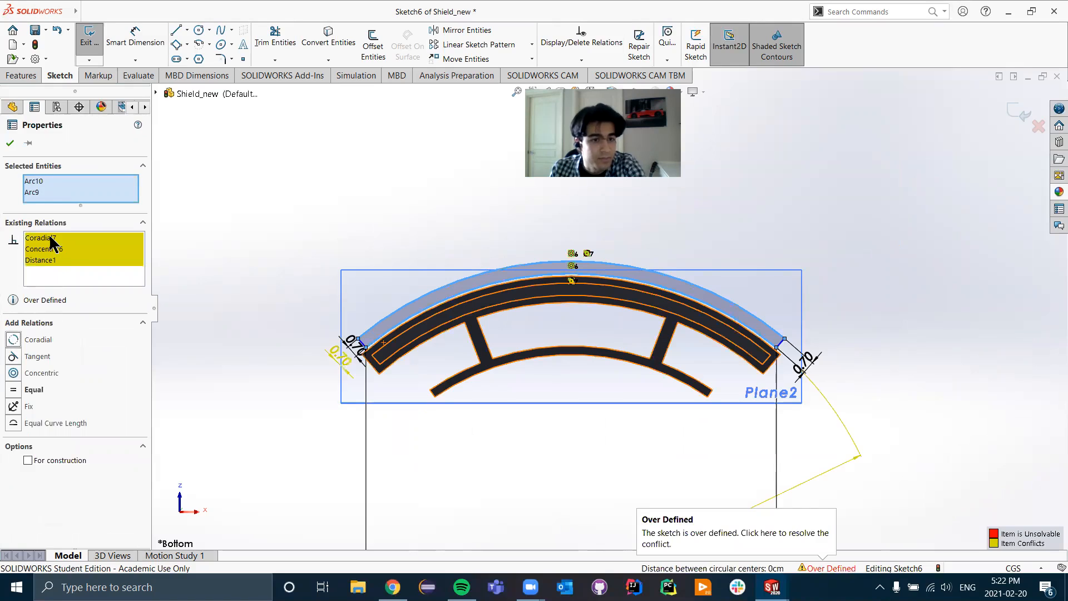
pyautogui.rightClick(51, 237)
pyautogui.click(82, 260)
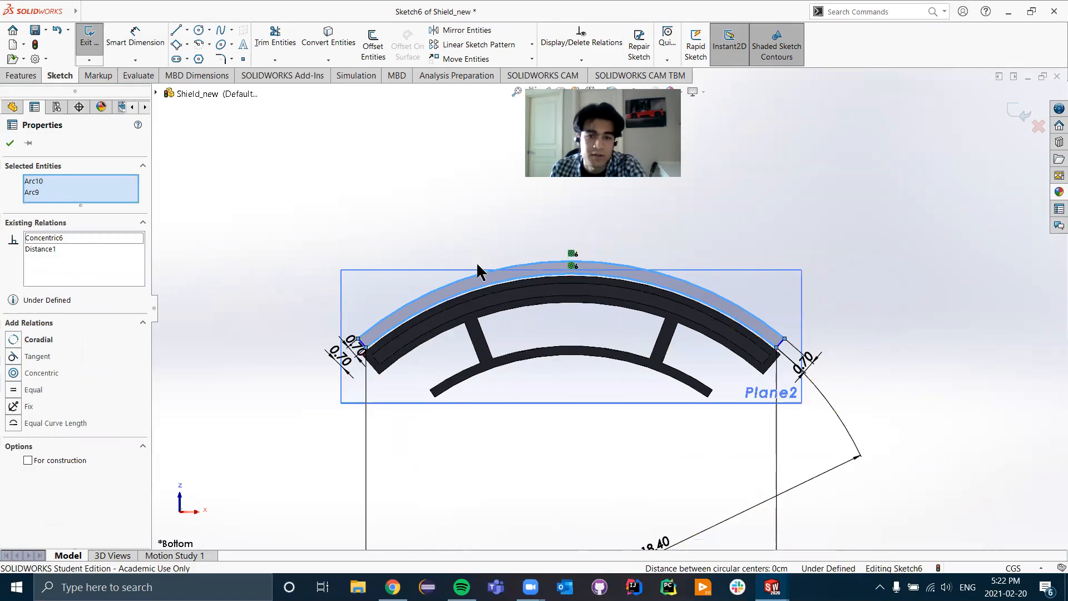
pyautogui.press('Escape')
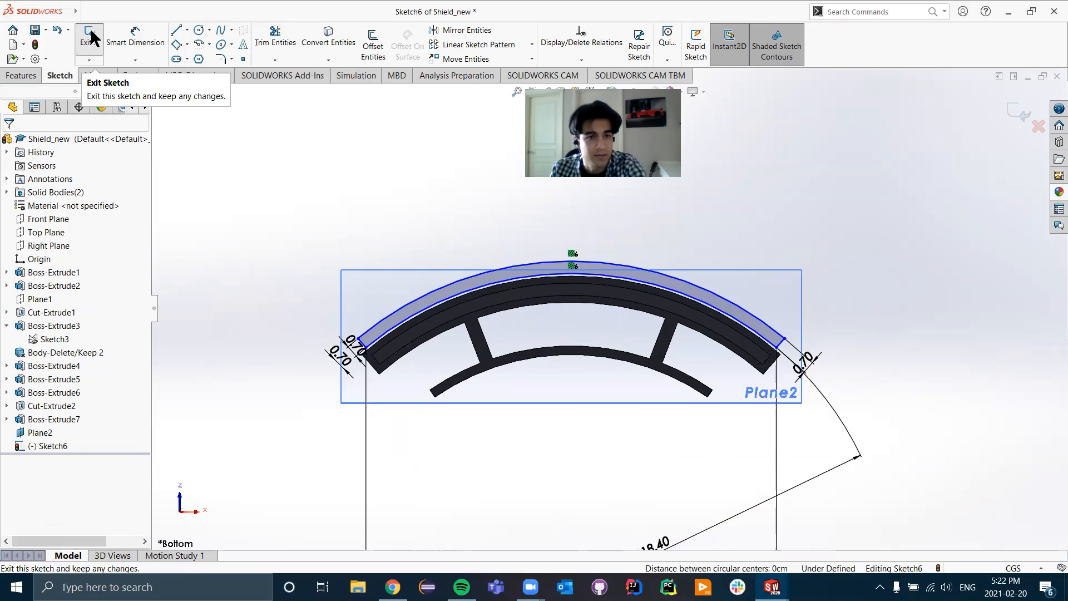
# - Exit the shield profile sketch, keeping its changes
pyautogui.click(91, 38)
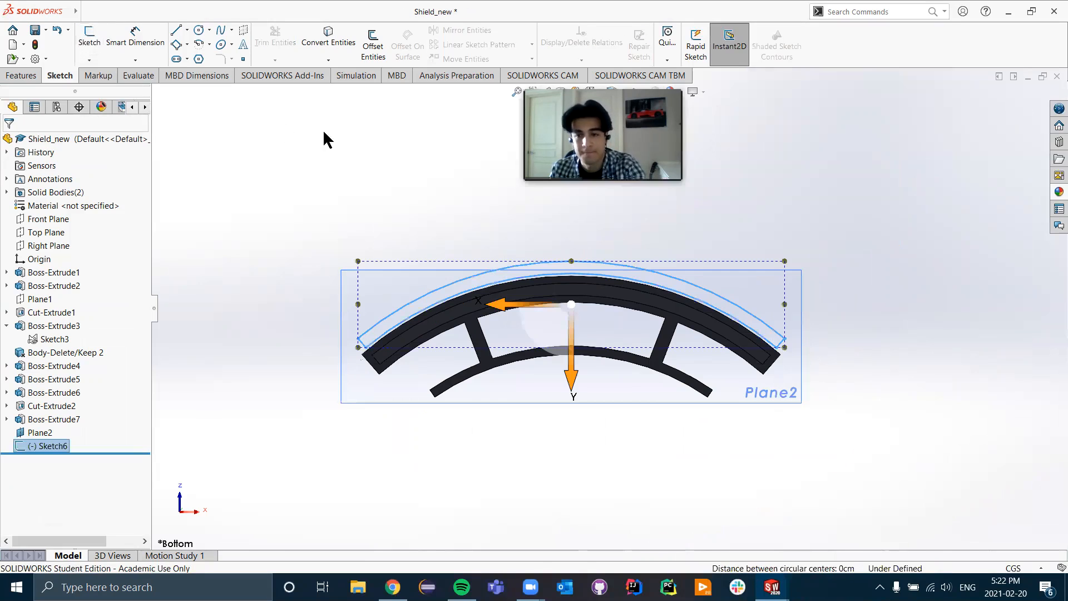
pyautogui.moveTo(369, 206); pyautogui.dragTo(340, 242, button='middle')
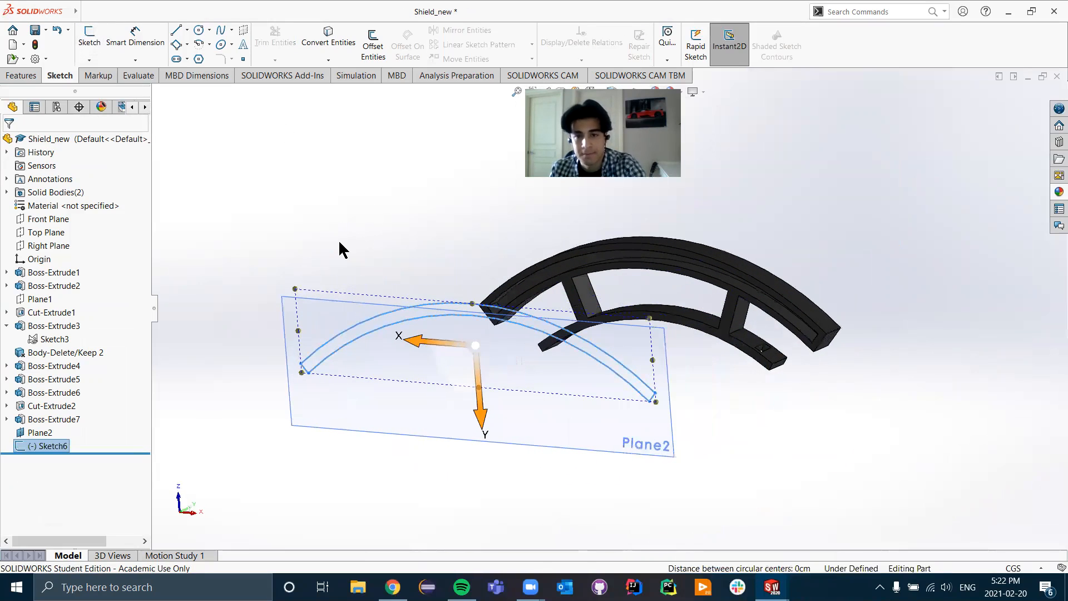
pyautogui.click(339, 242)
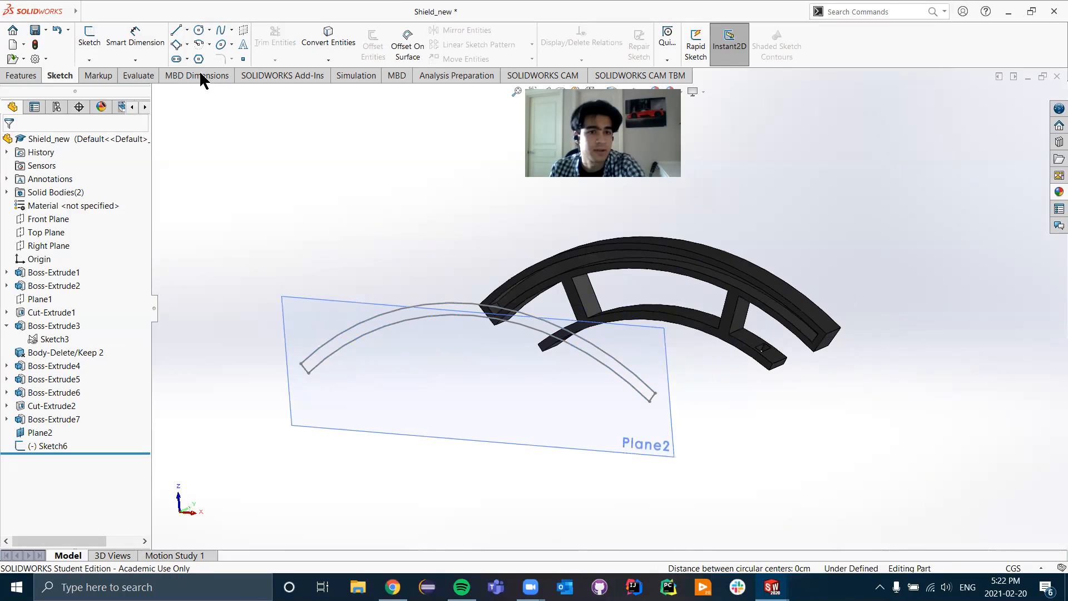
# - Create a curve through reference points from the profile's outer right corner to the matching corner of the band's groove
pyautogui.click(20, 76)
pyautogui.click(657, 59)
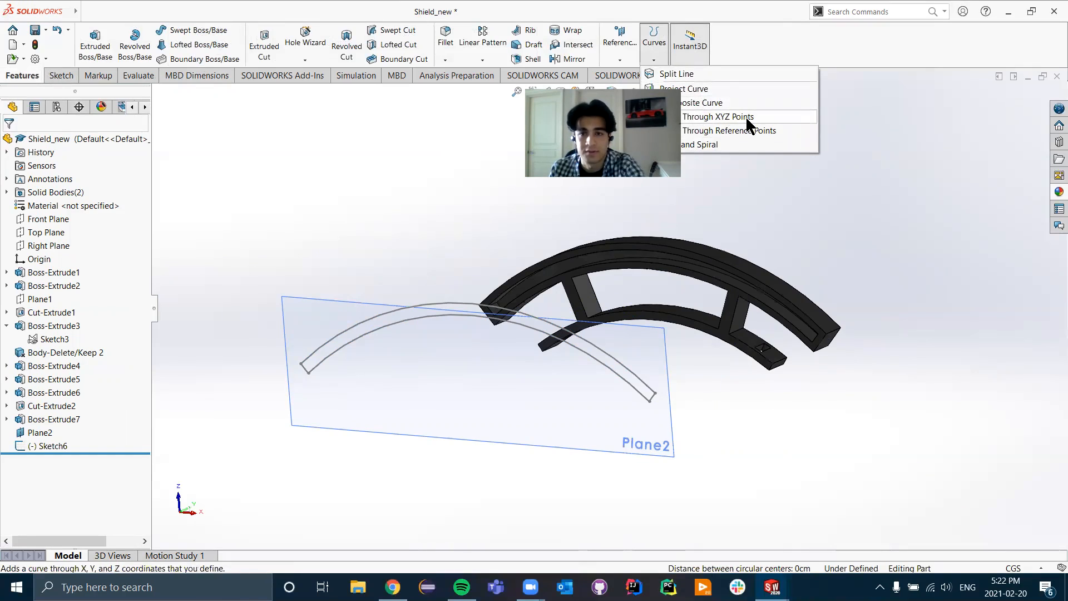
pyautogui.click(757, 130)
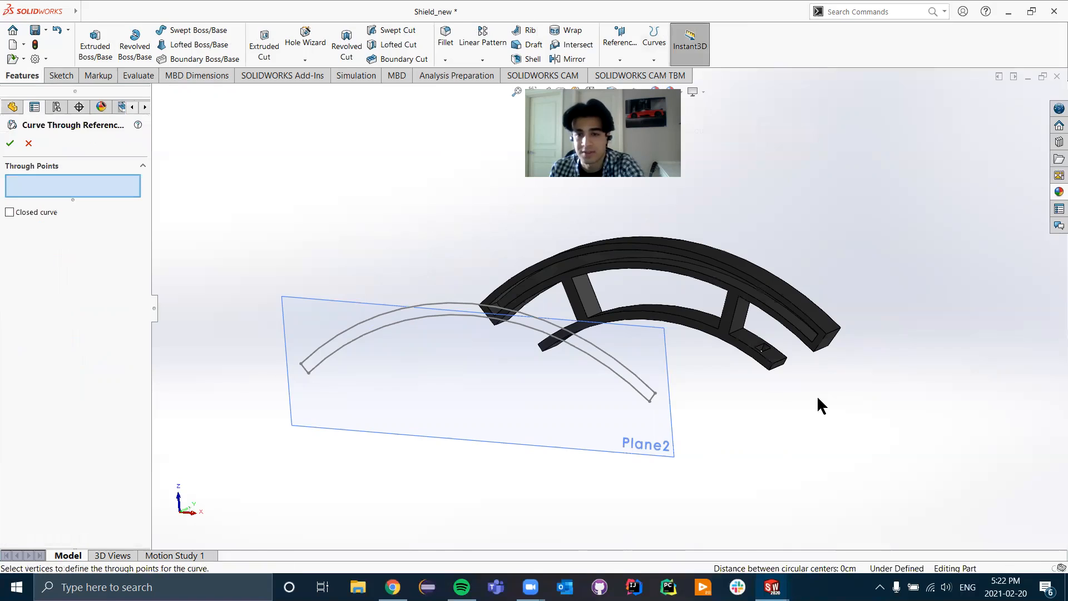
pyautogui.click(655, 393)
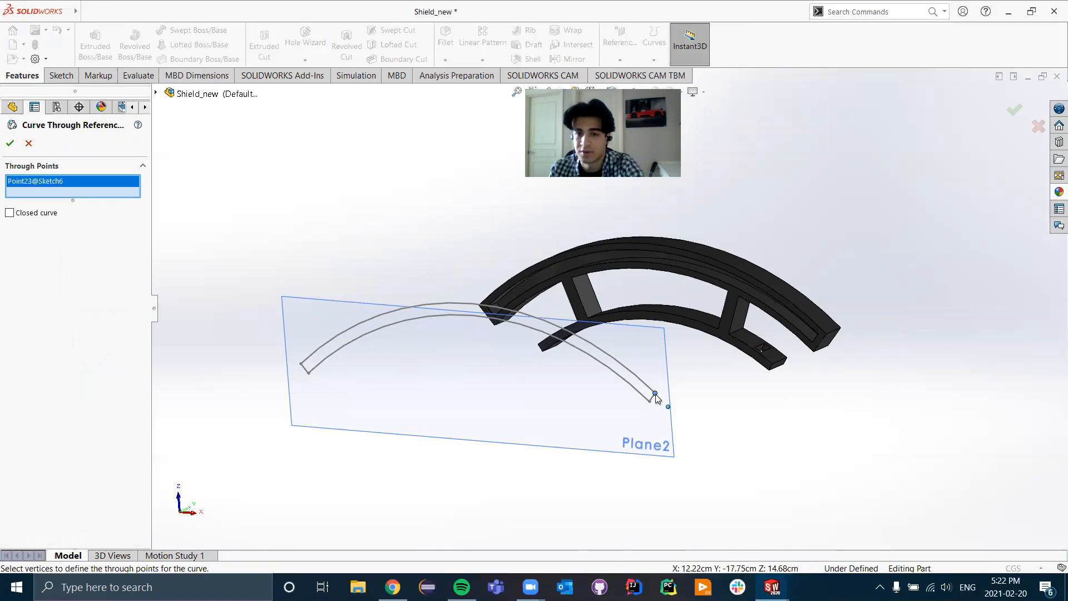
pyautogui.click(817, 335)
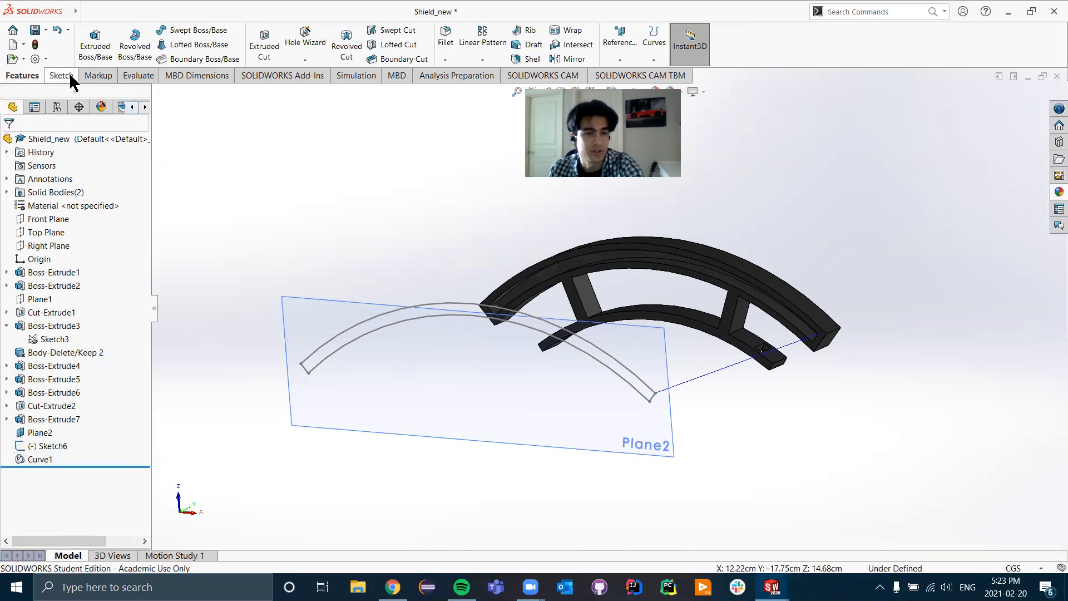
# - Loft the shield from the arc profile sketch to the band's groove face, moving the sketch-side connector to the profile's right end
pyautogui.click(177, 41)
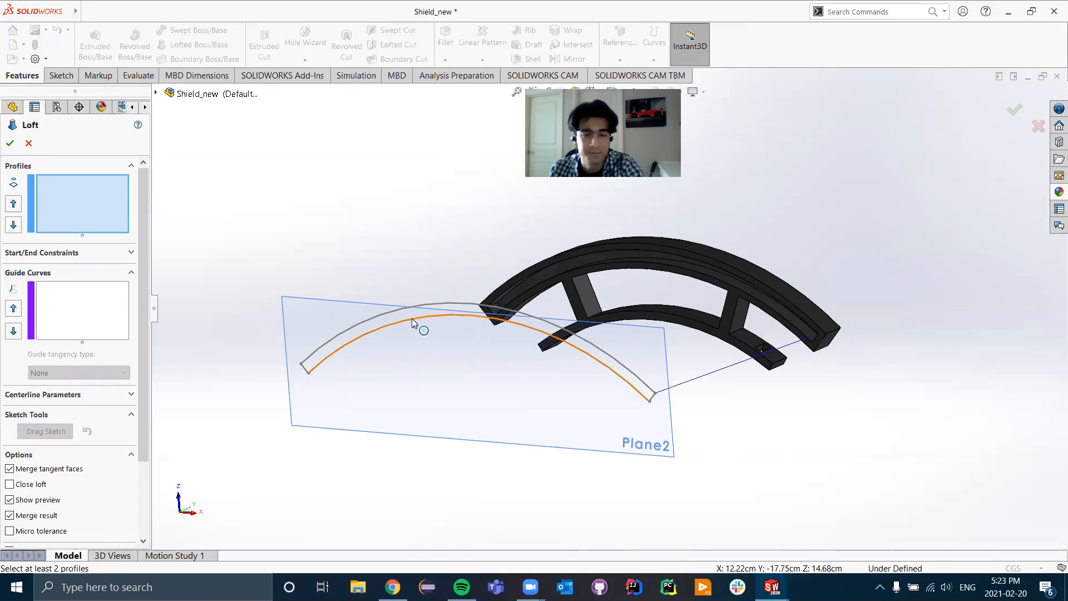
pyautogui.click(392, 314)
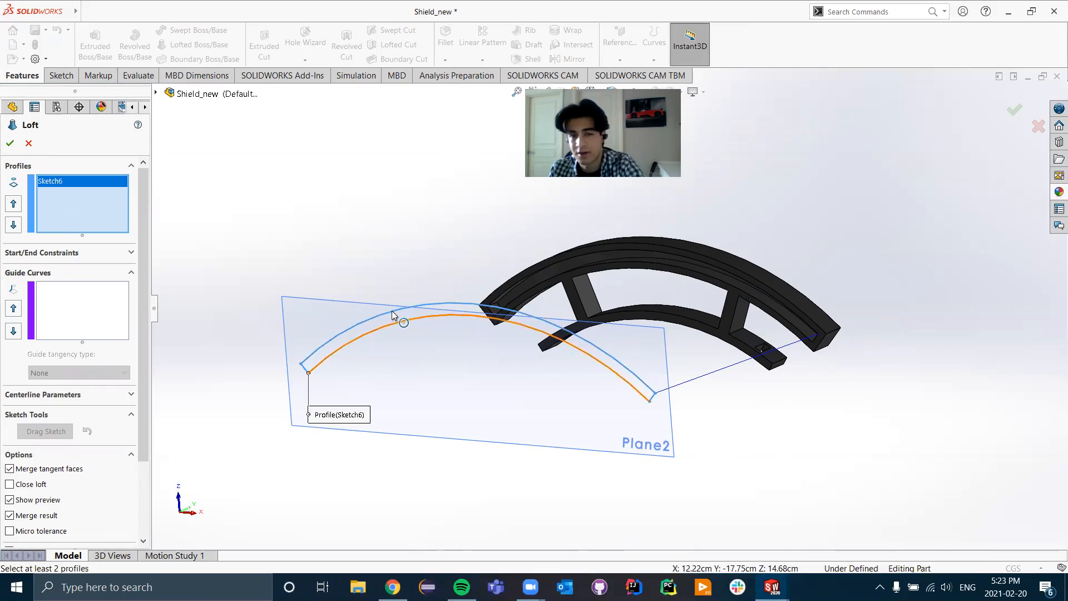
pyautogui.click(732, 284)
pyautogui.moveTo(572, 432); pyautogui.dragTo(595, 436, button='middle')
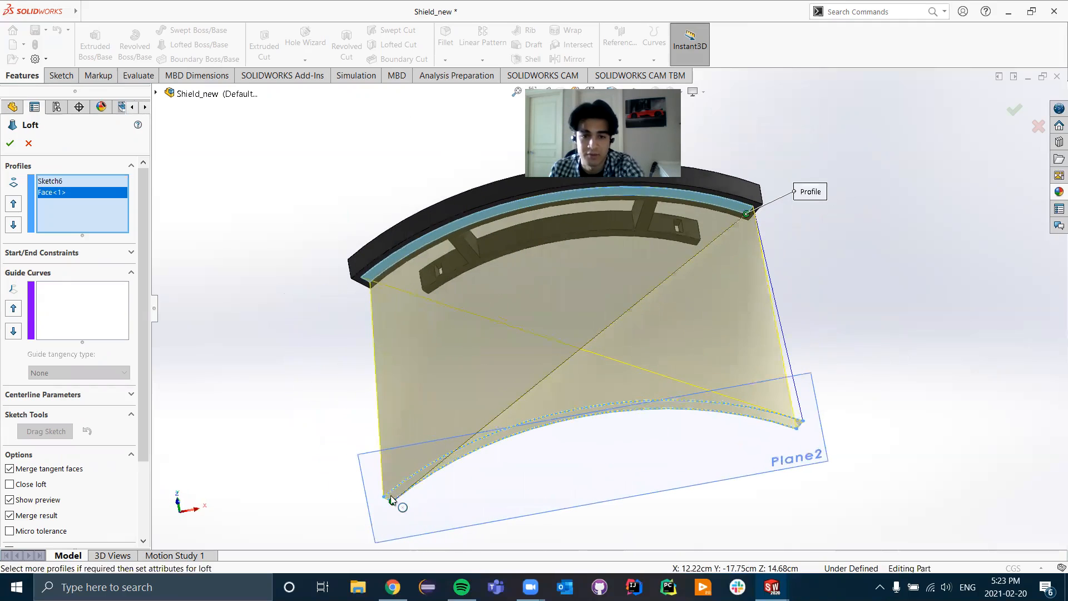
pyautogui.moveTo(411, 496); pyautogui.dragTo(663, 448)
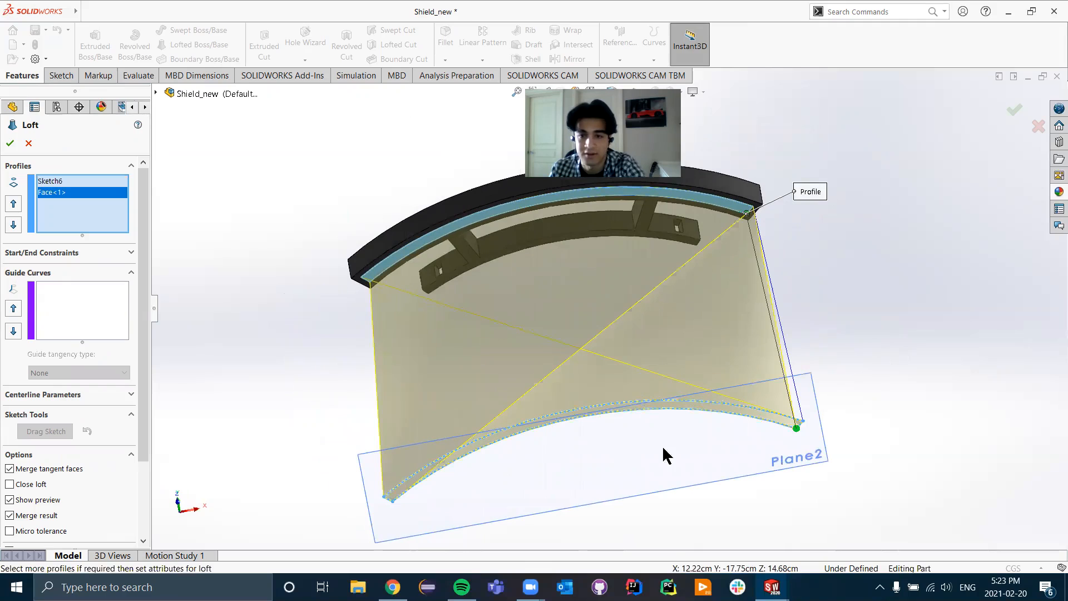
pyautogui.moveTo(686, 480); pyautogui.dragTo(606, 473, button='middle')
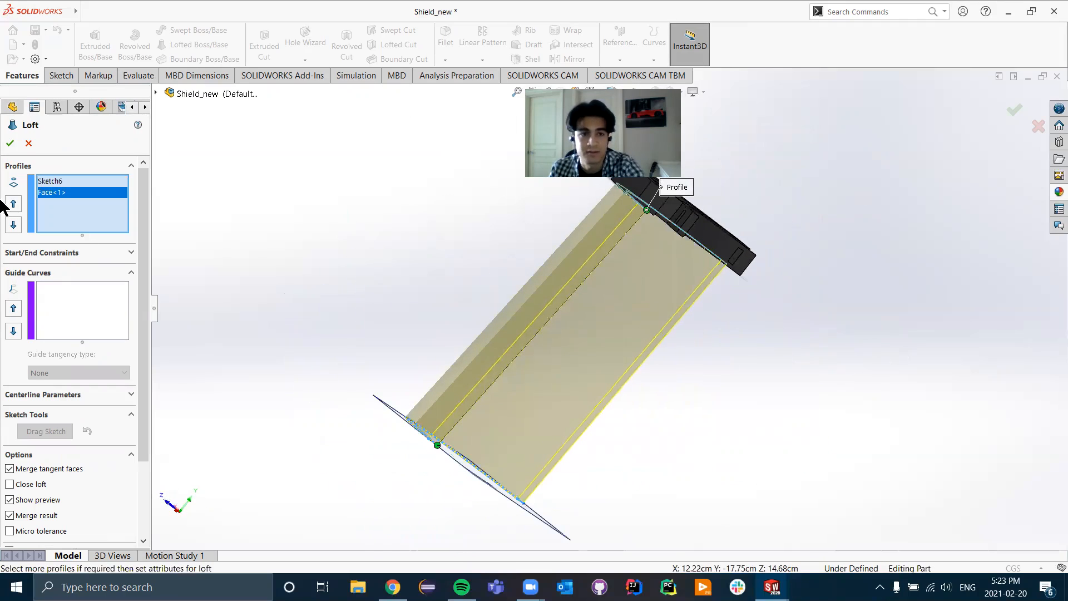
pyautogui.click(10, 143)
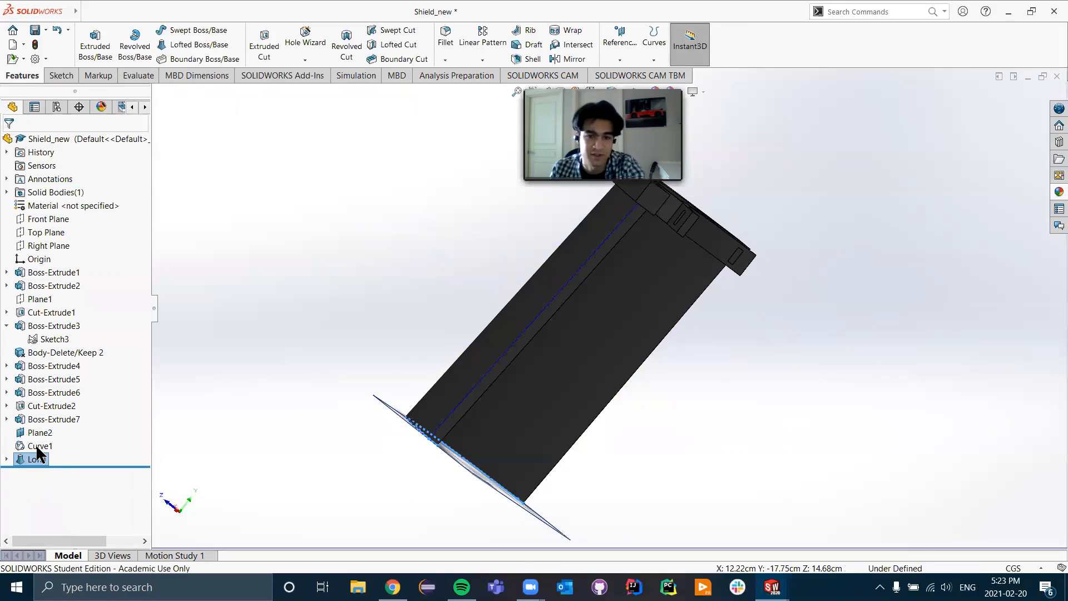
# - Delete the reference-point curve running between the arc profile and the band
pyautogui.rightClick(39, 445)
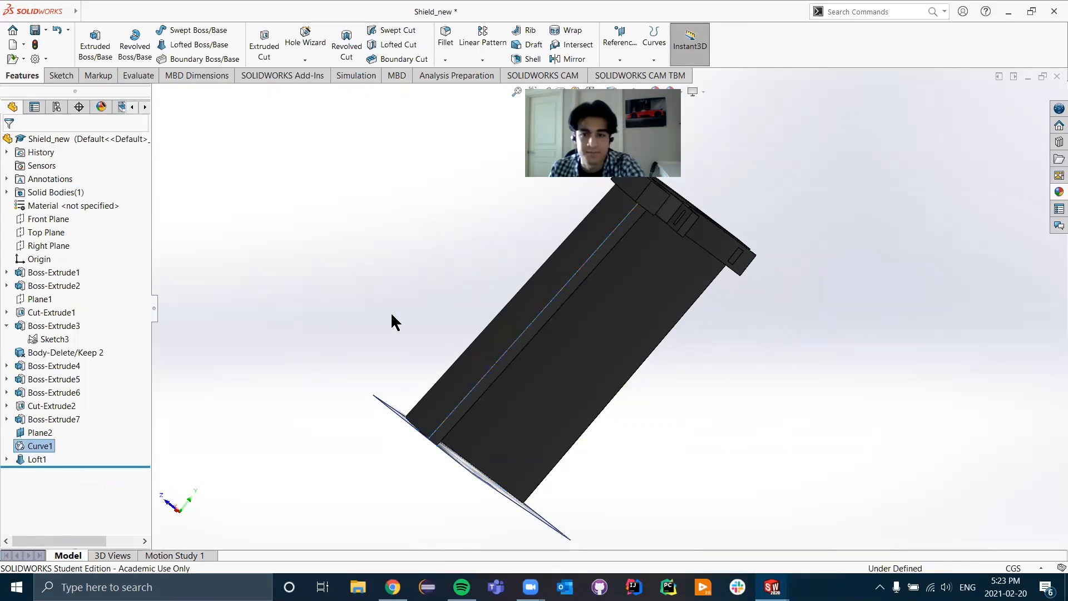
pyautogui.press('Delete')
pyautogui.click(614, 222)
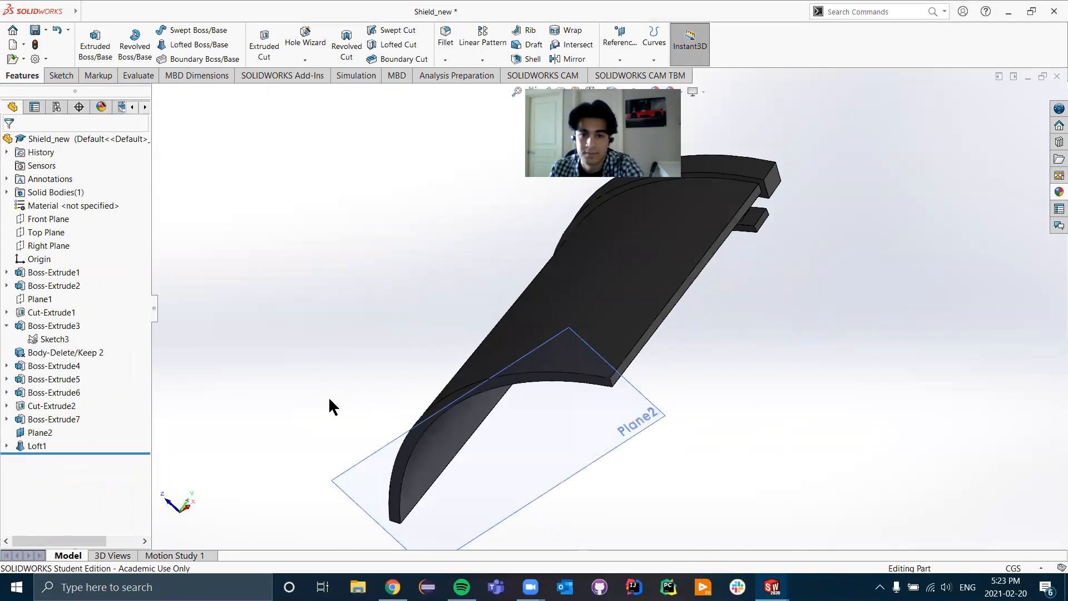
# - Review the shield loft's settings and delete the loft feature, keeping its arc profile sketch
pyautogui.moveTo(356, 371); pyautogui.dragTo(367, 372, button='middle')
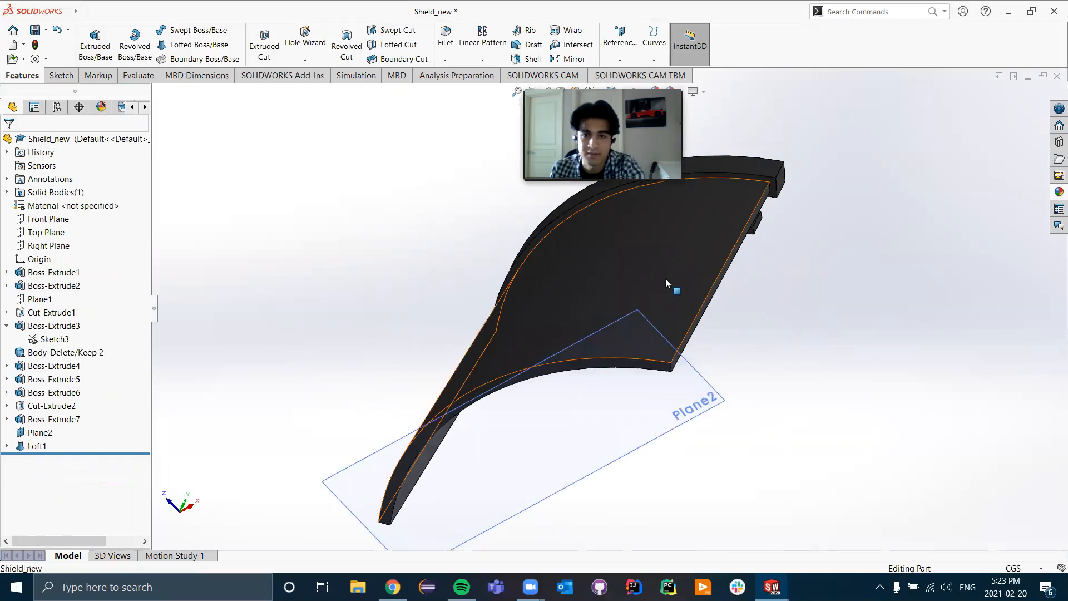
pyautogui.rightClick(665, 280)
pyautogui.click(680, 251)
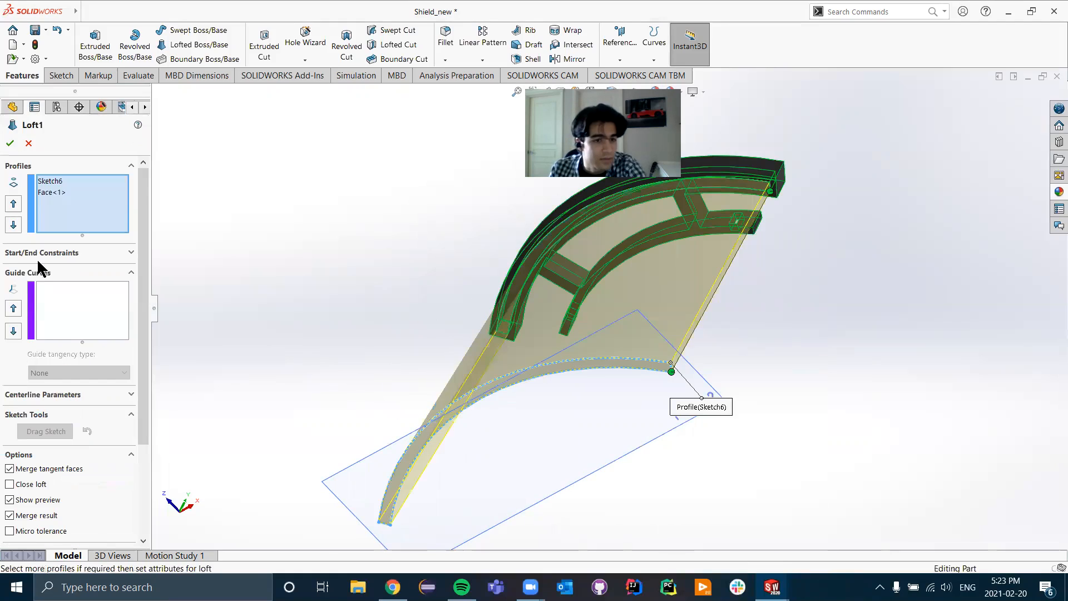
pyautogui.scroll(-3, 78, 486)
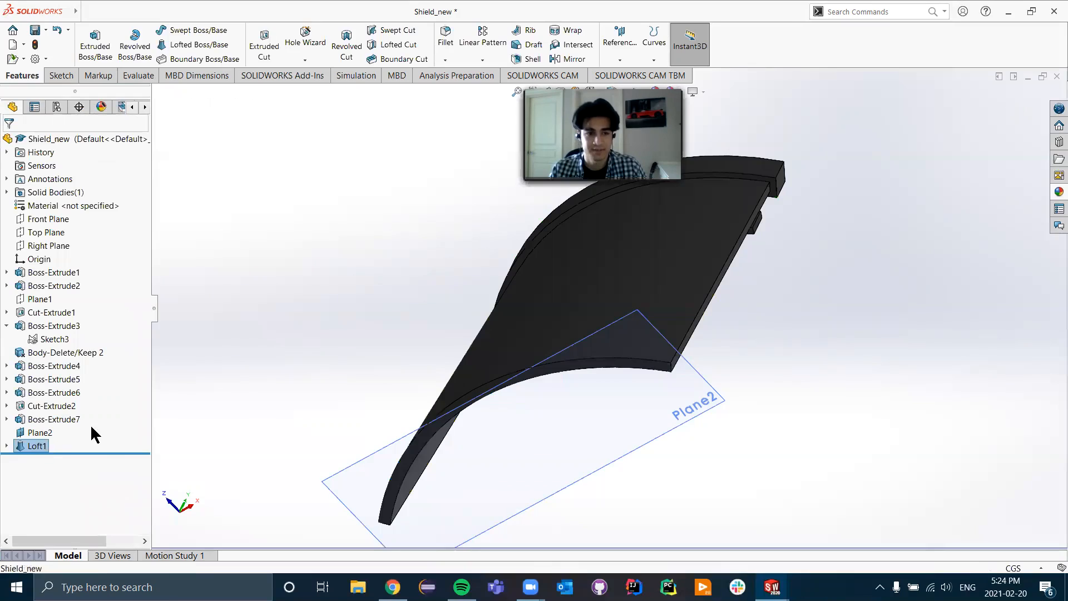
pyautogui.rightClick(36, 445)
pyautogui.click(97, 407)
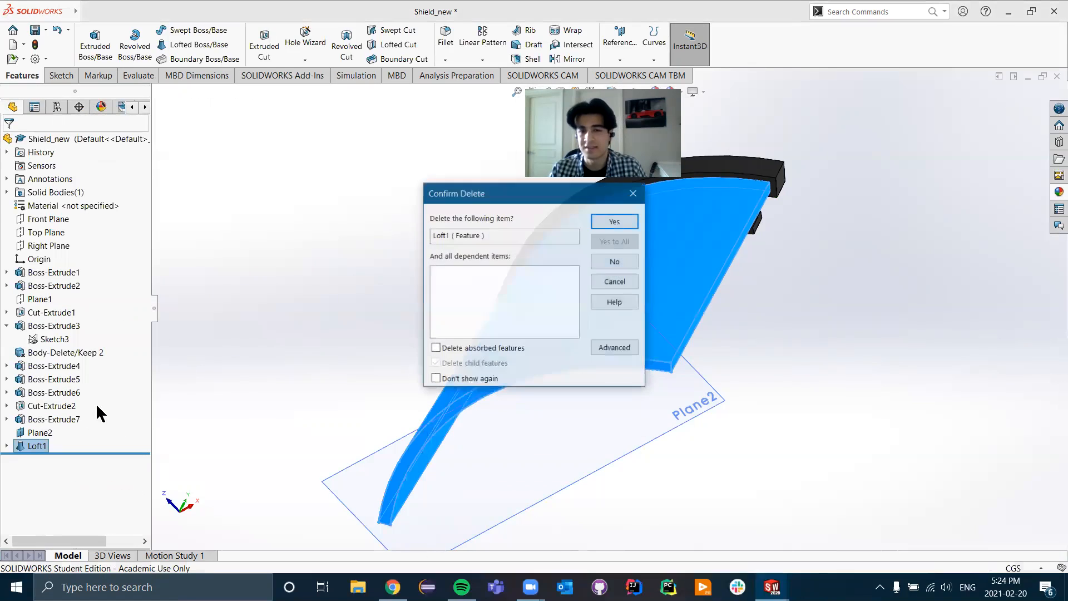
pyautogui.click(611, 221)
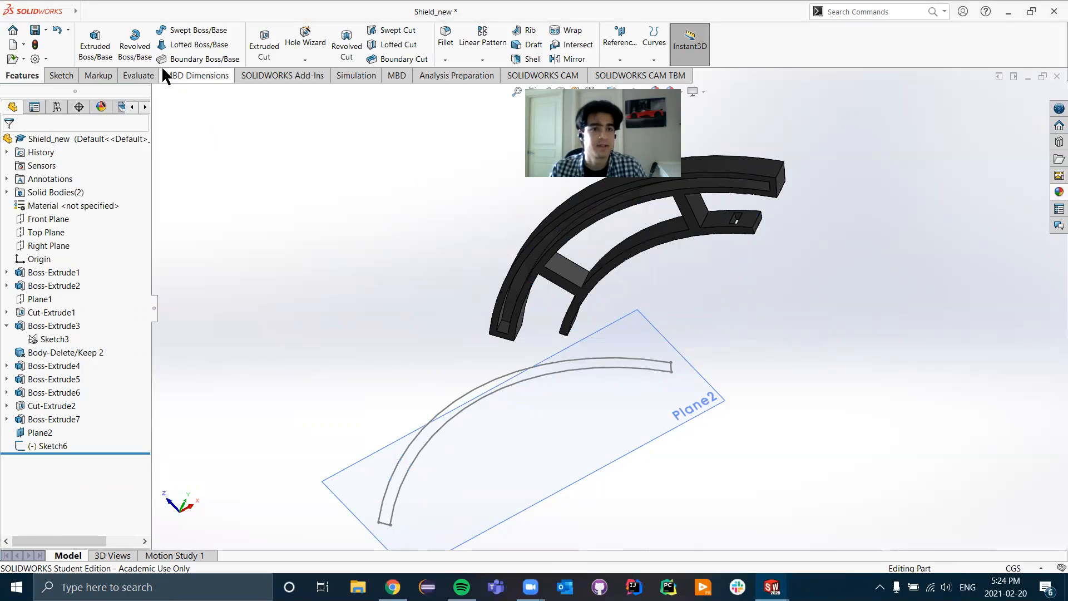
# - Loft the shield from the arc profile sketch to the band's groove face with Merge tangent faces turned off
pyautogui.click(179, 44)
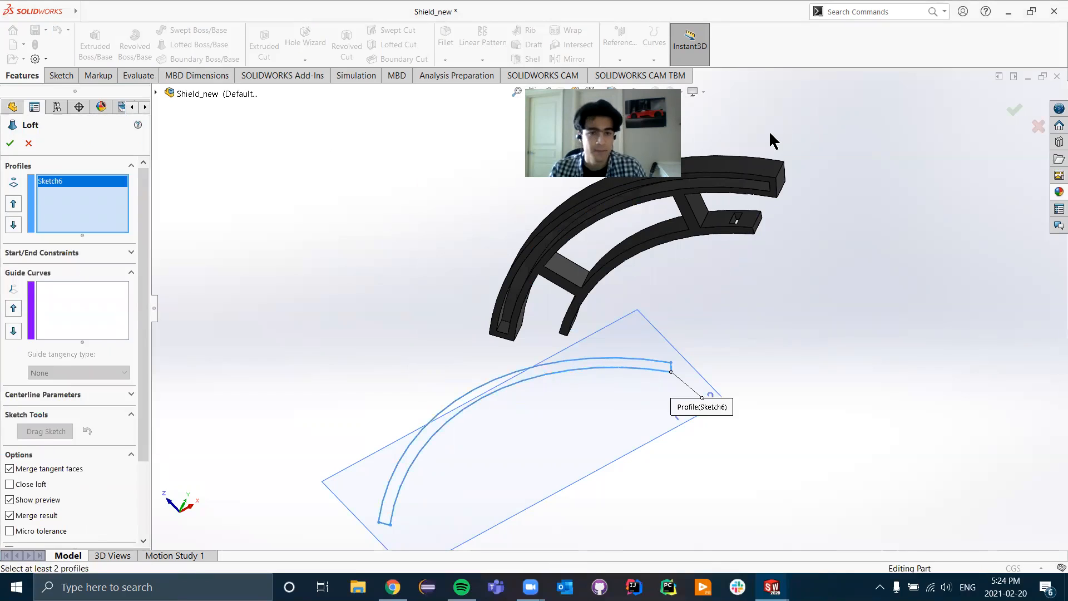
pyautogui.click(747, 192)
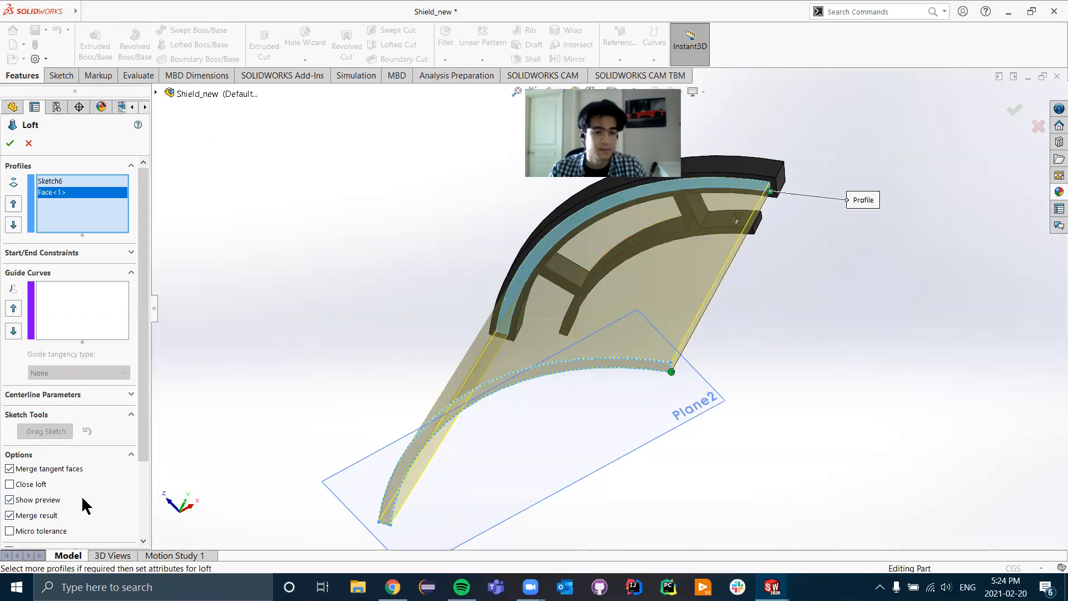
pyautogui.click(10, 468)
pyautogui.scroll(-3, 47, 484)
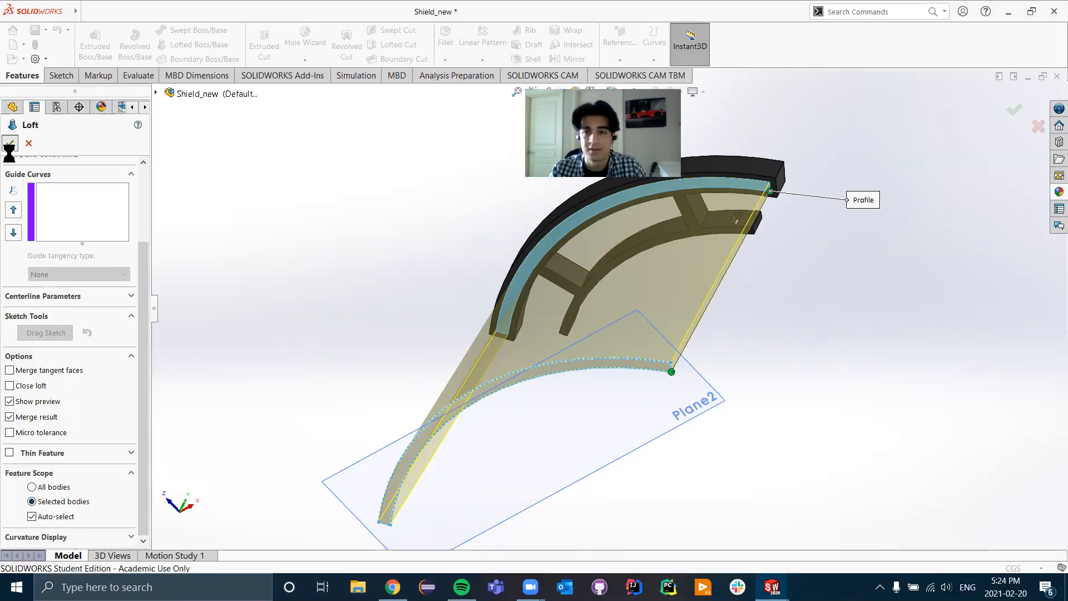
pyautogui.press('Return')
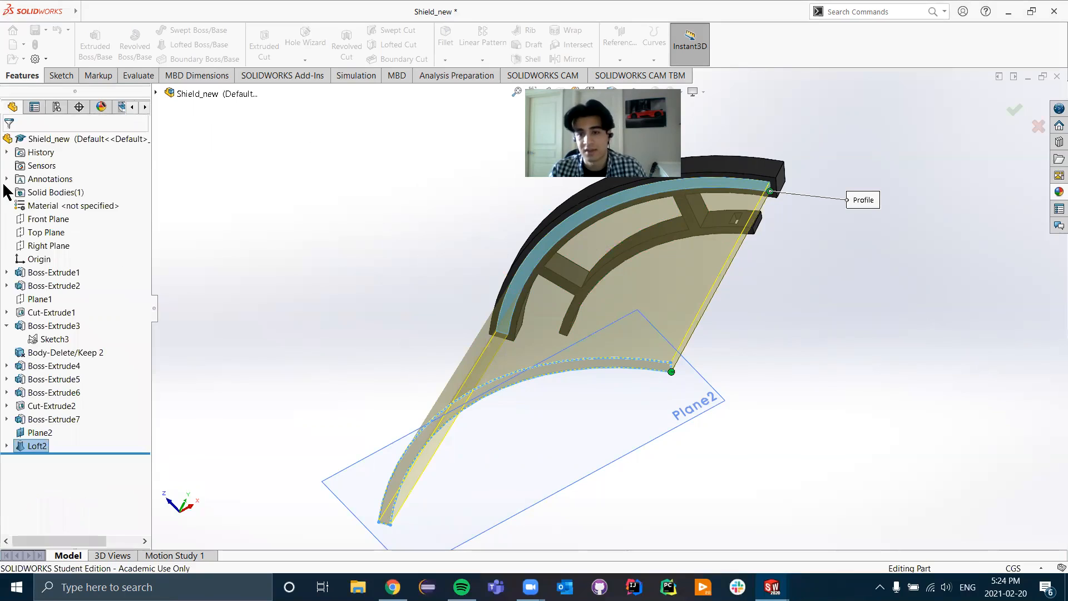
pyautogui.scroll(-3, 750, 237)
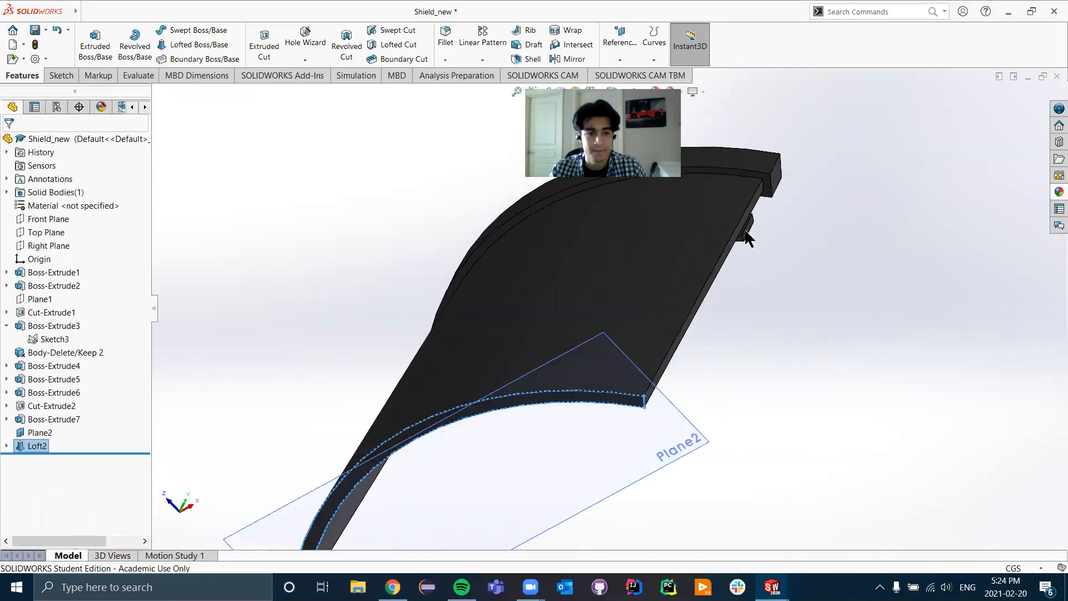
# - Apply the translucent plastic appearance from the Clear Plastic library to the shield's loft feature only
pyautogui.scroll(1, 737, 341)
pyautogui.click(100, 107)
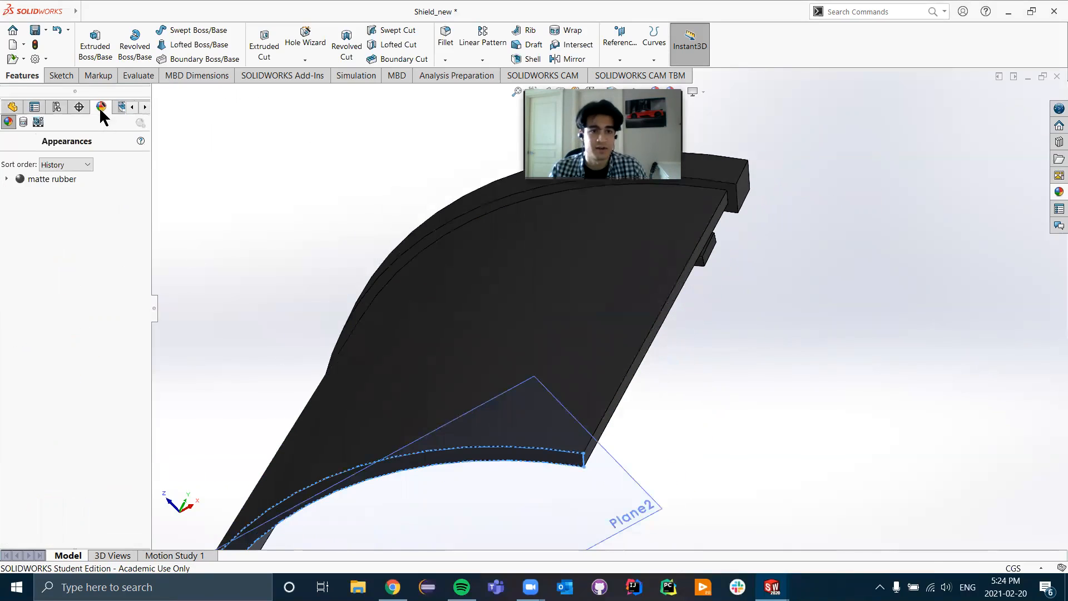
pyautogui.click(6, 178)
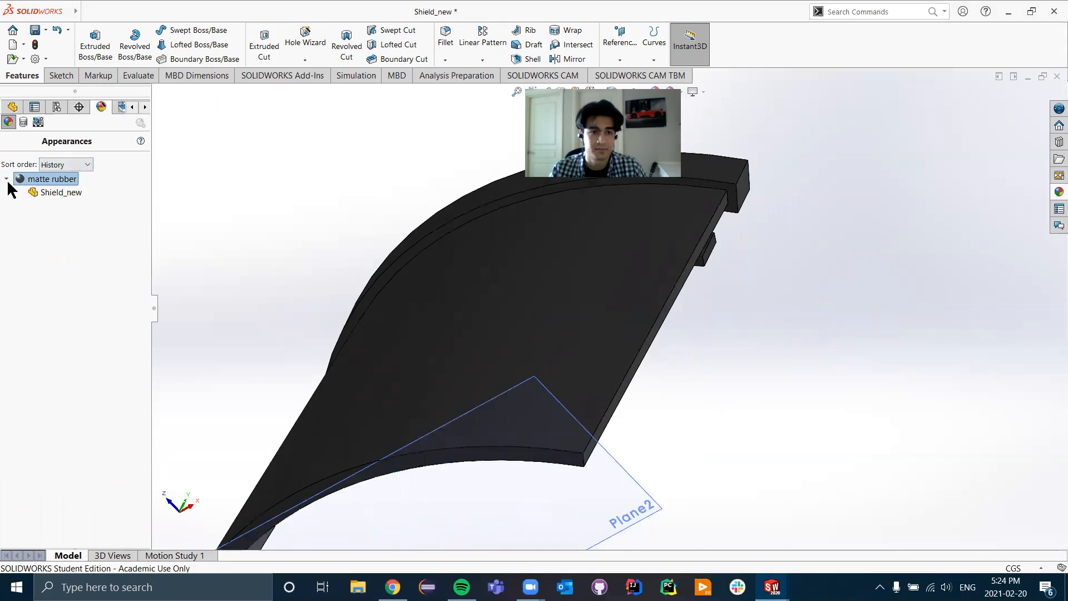
pyautogui.click(7, 179)
pyautogui.click(1059, 191)
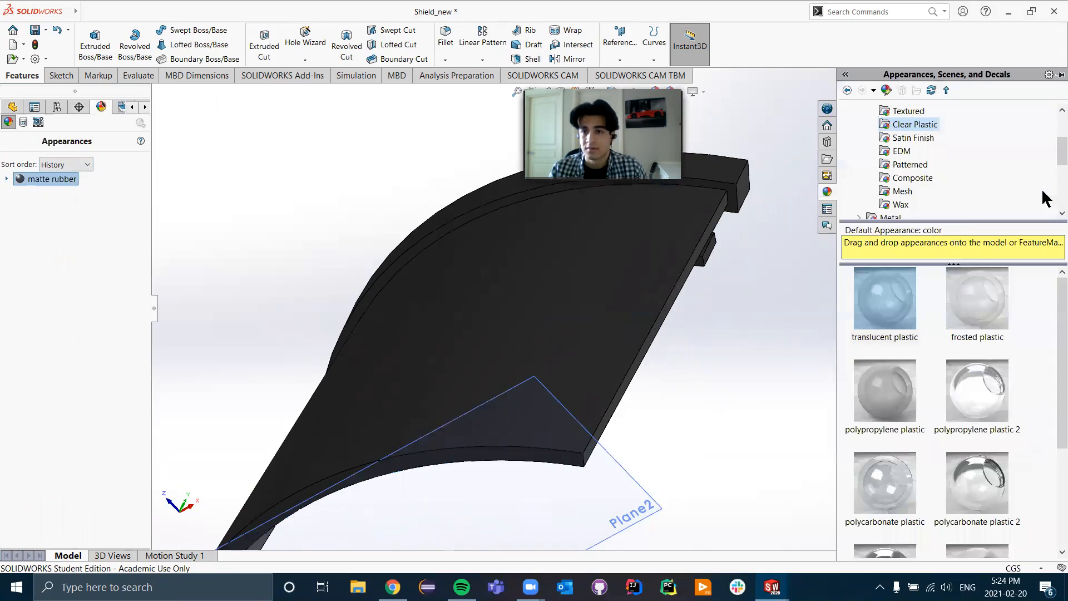
pyautogui.moveTo(900, 310); pyautogui.dragTo(546, 349)
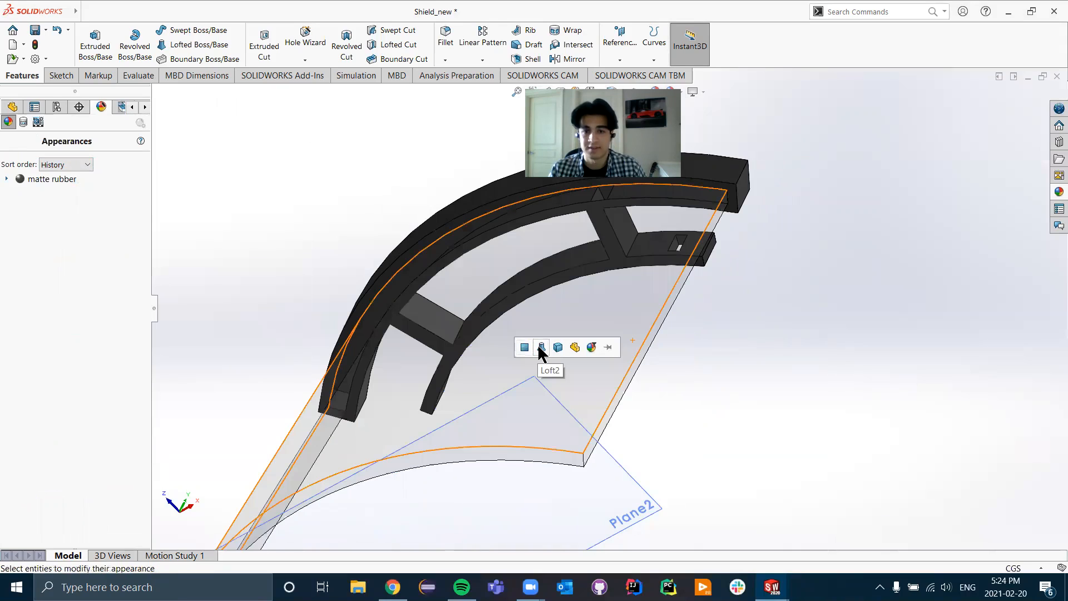
pyautogui.click(541, 349)
pyautogui.scroll(5, 667, 348)
pyautogui.moveTo(661, 357); pyautogui.dragTo(610, 469, button='middle')
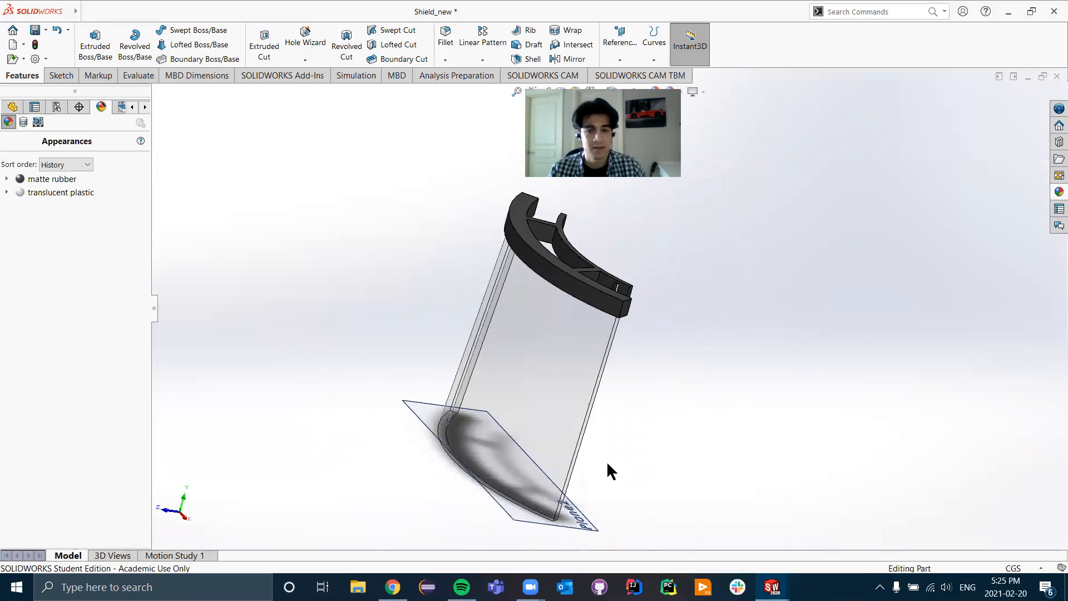
pyautogui.moveTo(446, 364); pyautogui.dragTo(593, 315, button='middle')
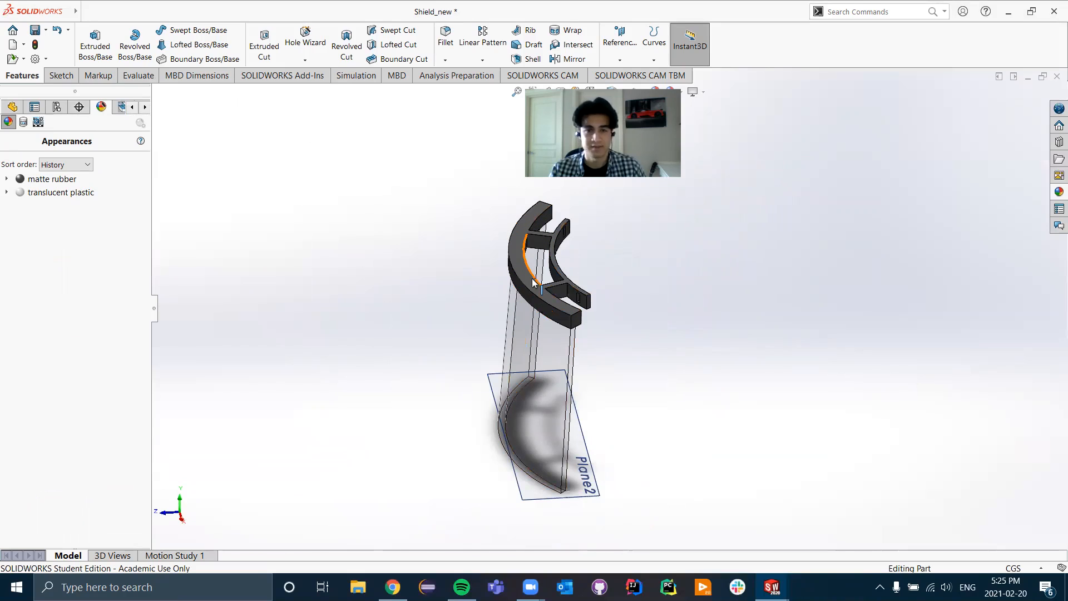
# - Open Sketch3, the sketch of the front band and its supports, for editing in the top view
pyautogui.click(12, 107)
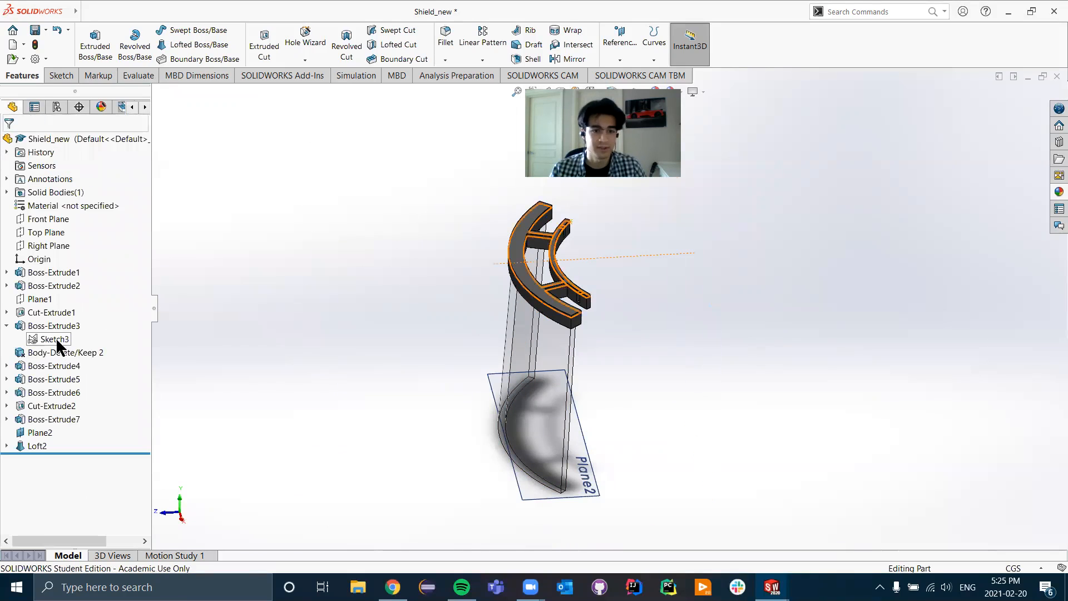
pyautogui.rightClick(53, 340)
pyautogui.click(68, 307)
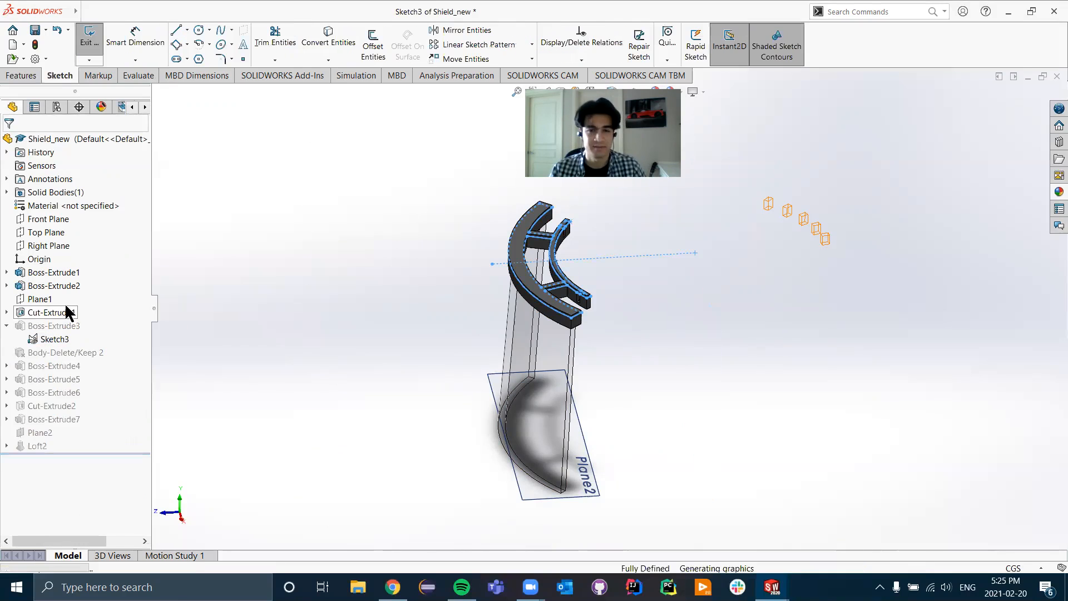
pyautogui.click(183, 499)
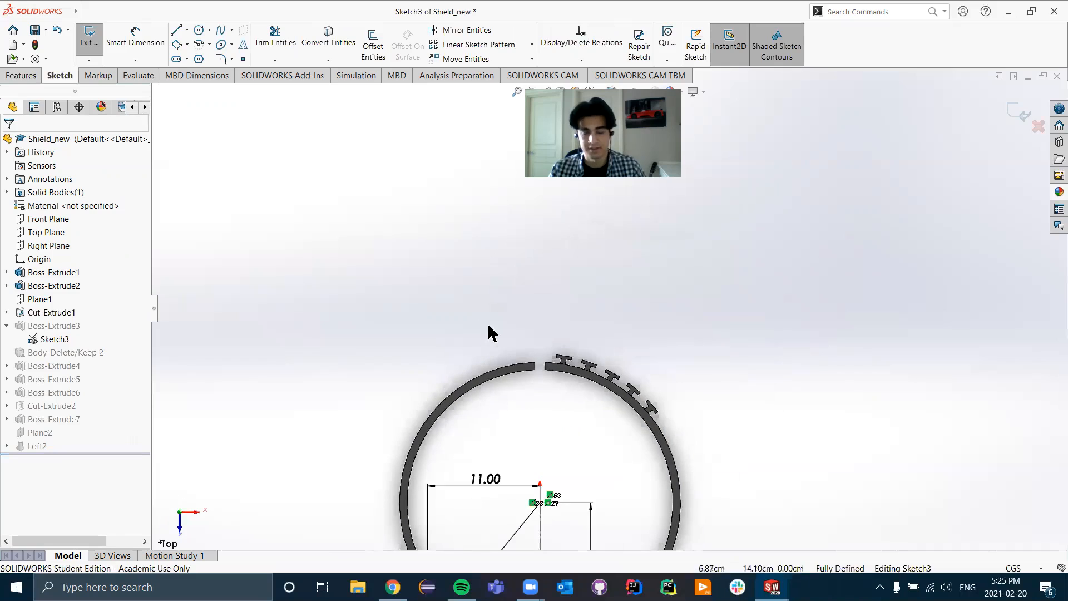
pyautogui.scroll(-5, 495, 329)
pyautogui.scroll(7, 516, 326)
pyautogui.scroll(-5, 648, 504)
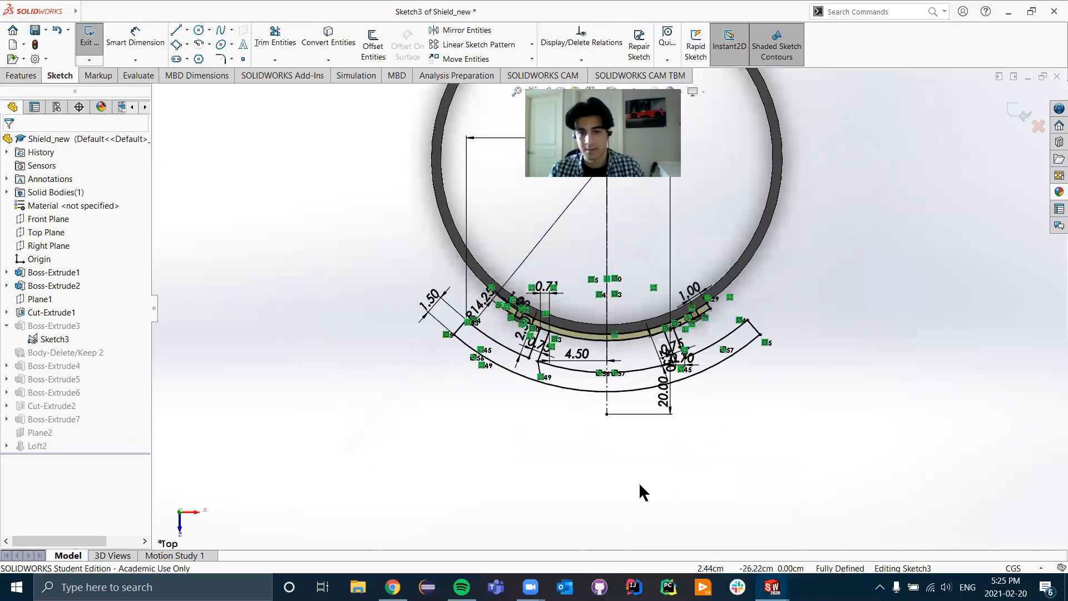
pyautogui.scroll(2, 528, 464)
pyautogui.scroll(1, 565, 243)
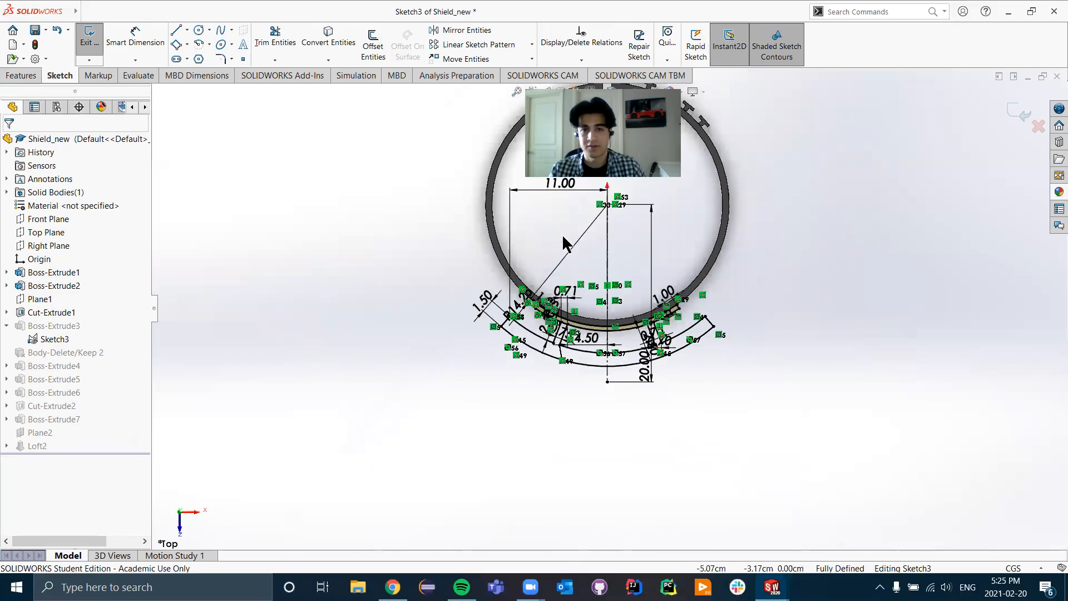
pyautogui.scroll(1, 564, 220)
# - Set the horizontal dimension from the center to the front band's end to 15 cm
pyautogui.click(564, 205)
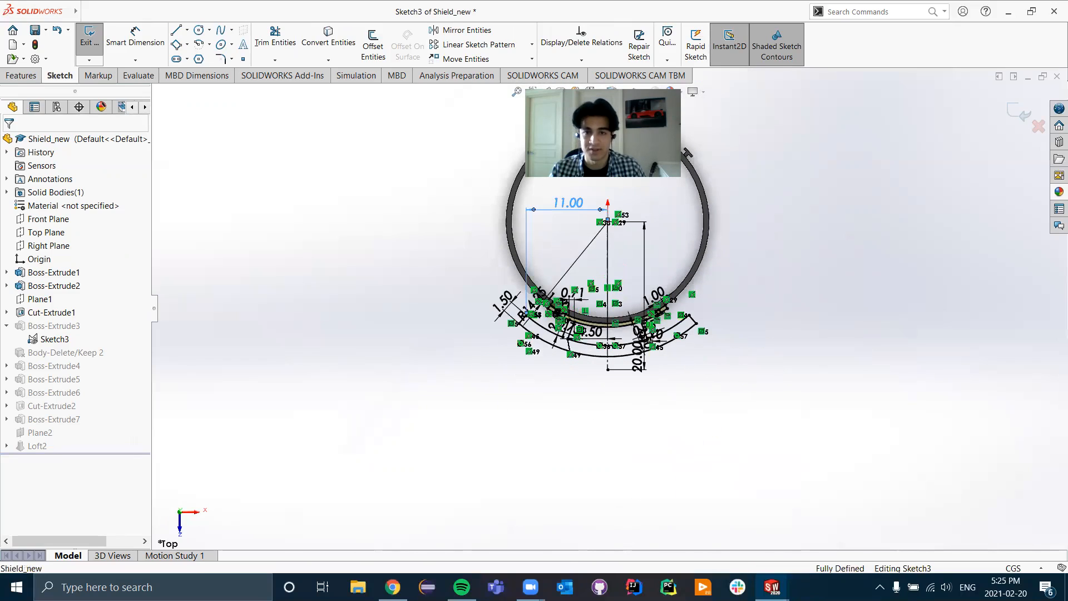
pyautogui.doubleClick(560, 204)
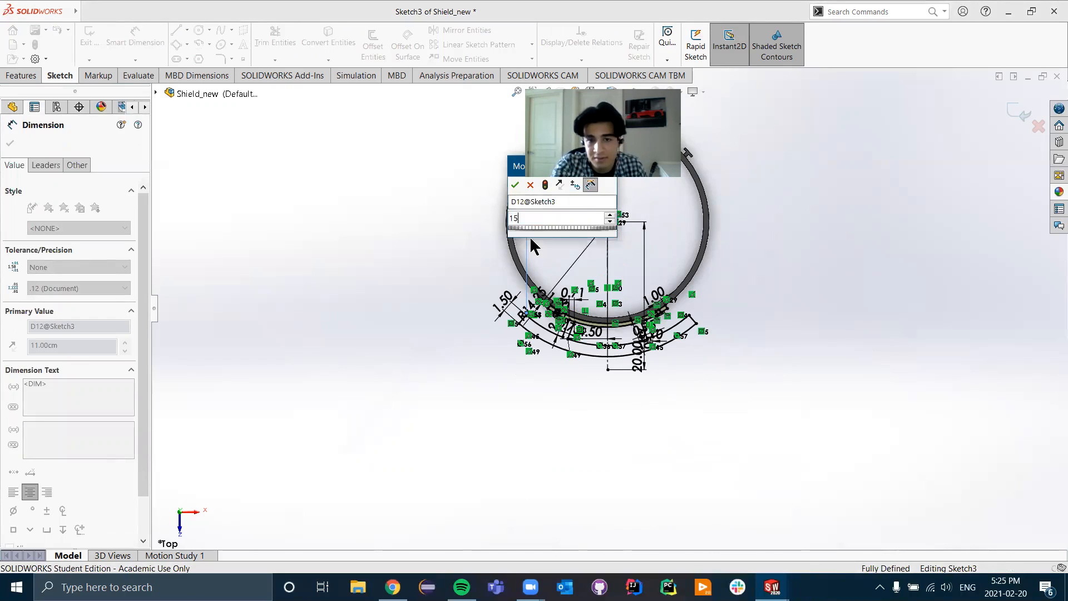
pyautogui.press('Return')
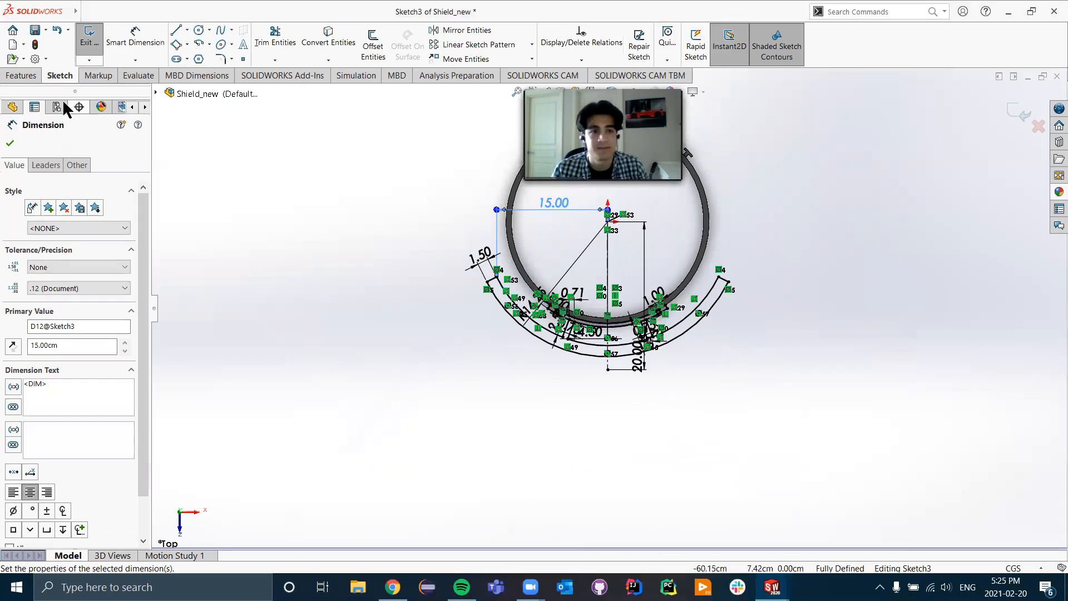
pyautogui.click(89, 46)
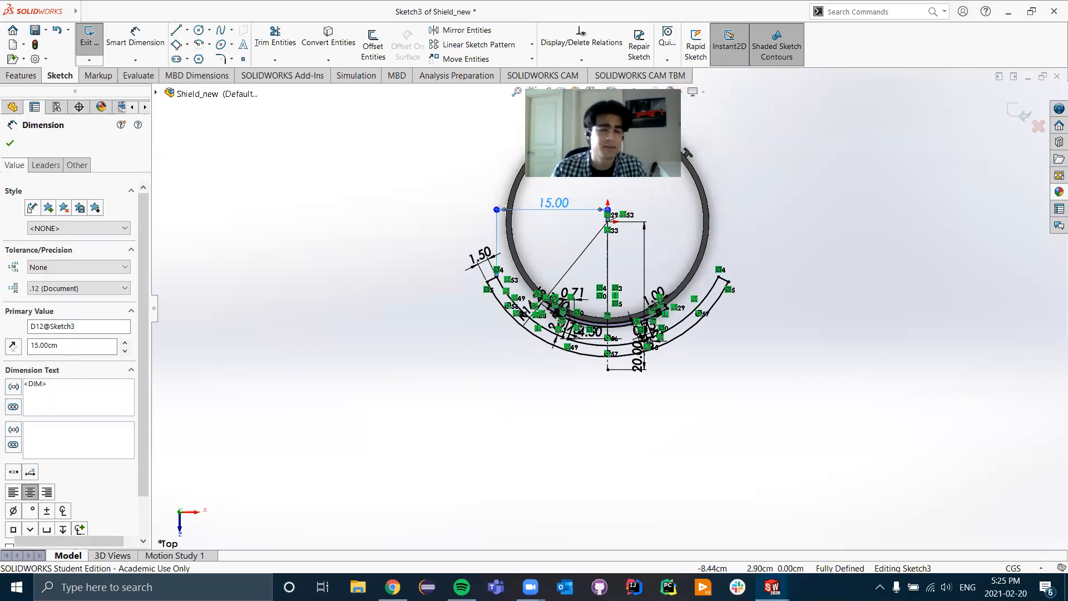
# - Set the horizontal distance from the center to the front band's end to 14 cm and exit the sketch
pyautogui.click(546, 204)
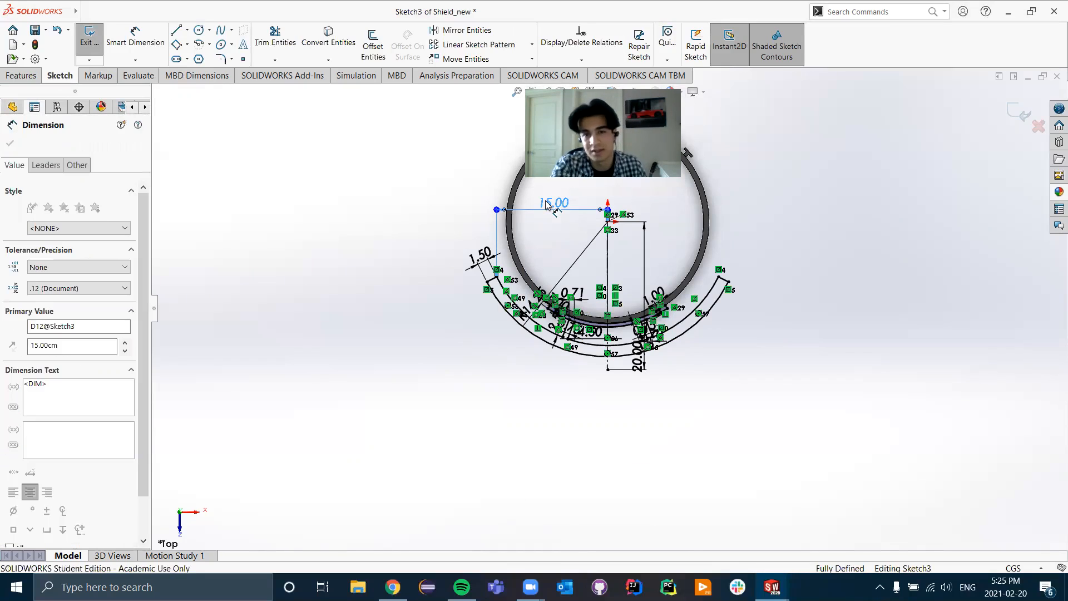
pyautogui.doubleClick(547, 203)
pyautogui.write('14')
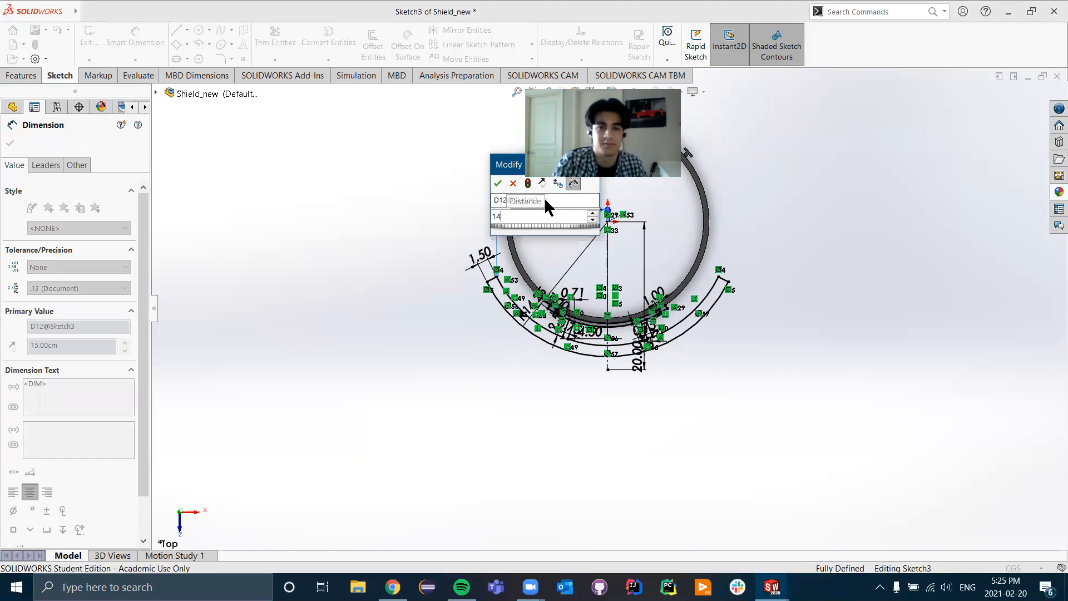
pyautogui.press('Escape')
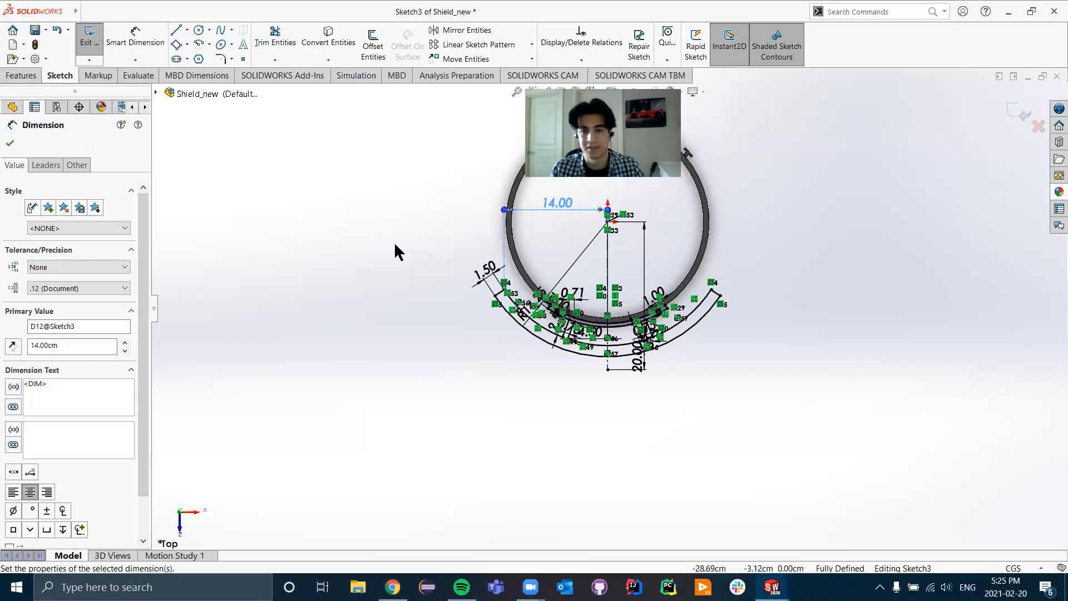
pyautogui.click(85, 40)
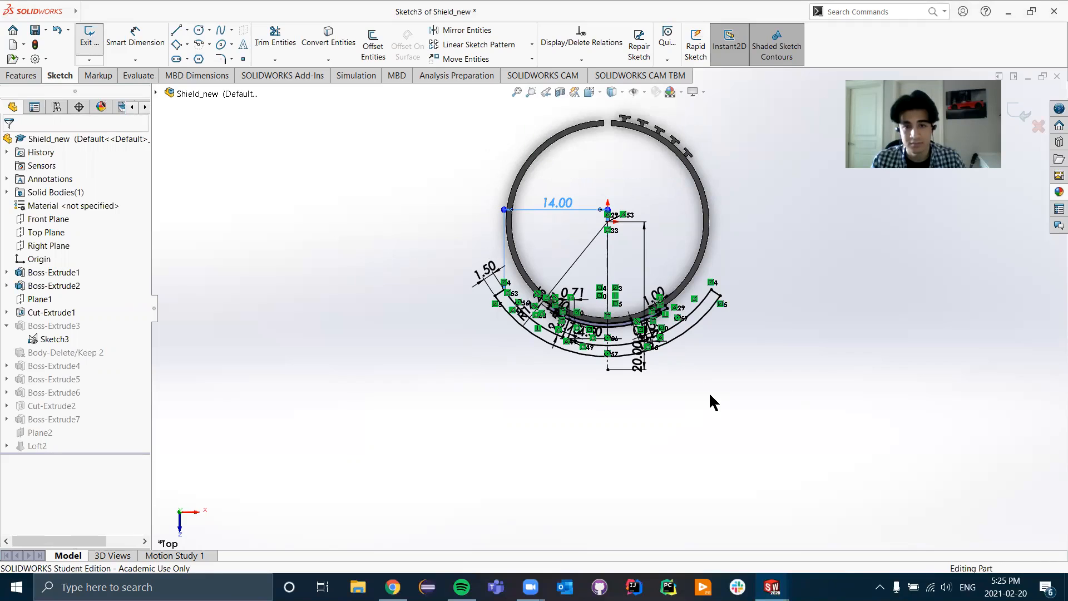
pyautogui.moveTo(685, 148); pyautogui.dragTo(621, 418, button='middle')
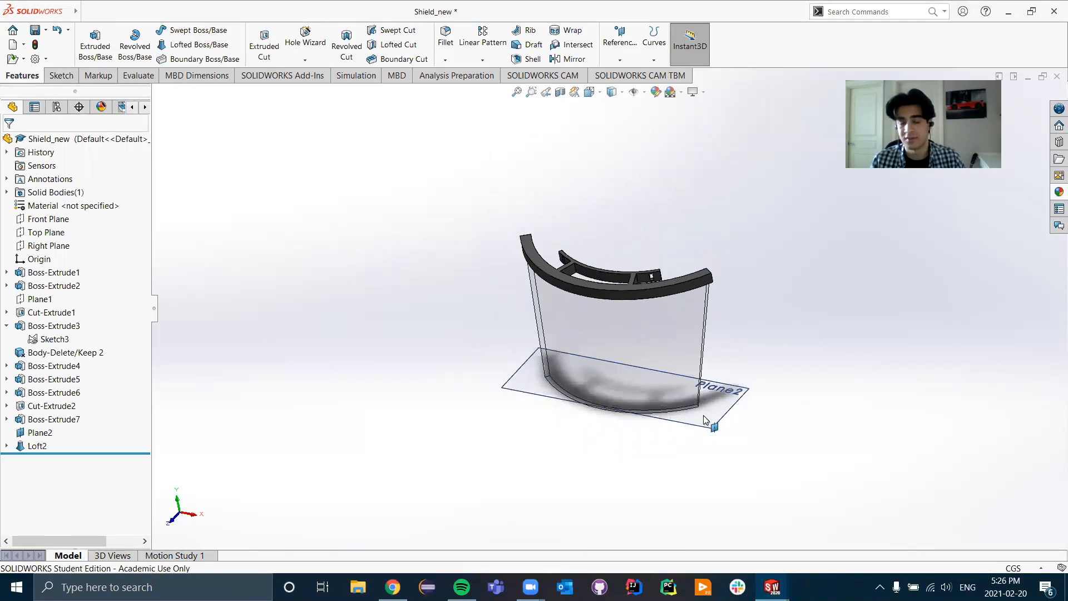
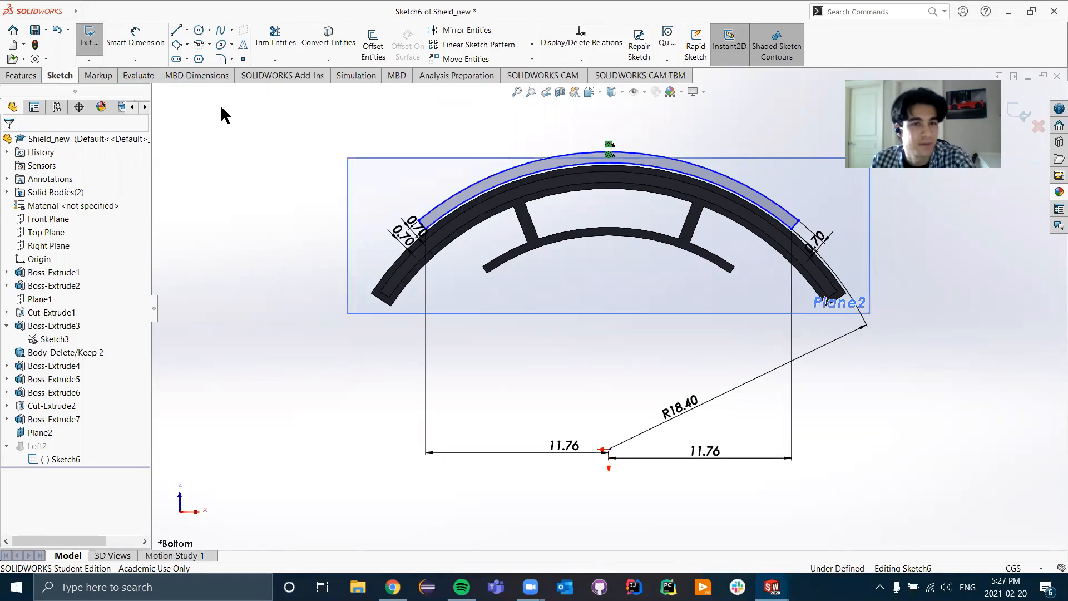
# - Delete all arcs, end lines and dimensions from the shield's profile sketch on Plane2
pyautogui.click(275, 42)
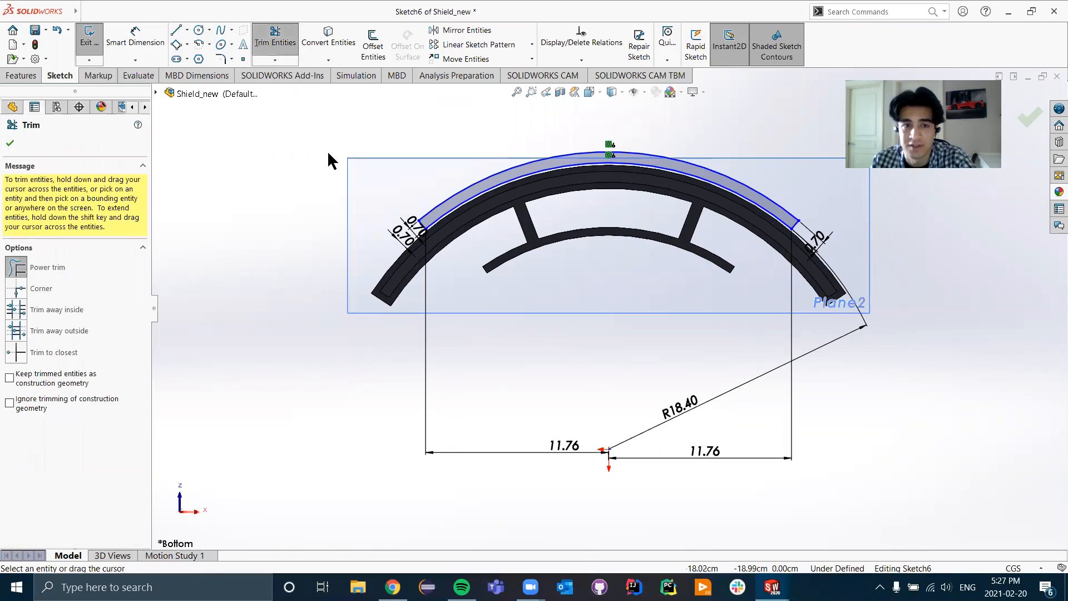
pyautogui.press('Escape')
pyautogui.moveTo(313, 278); pyautogui.dragTo(827, 153)
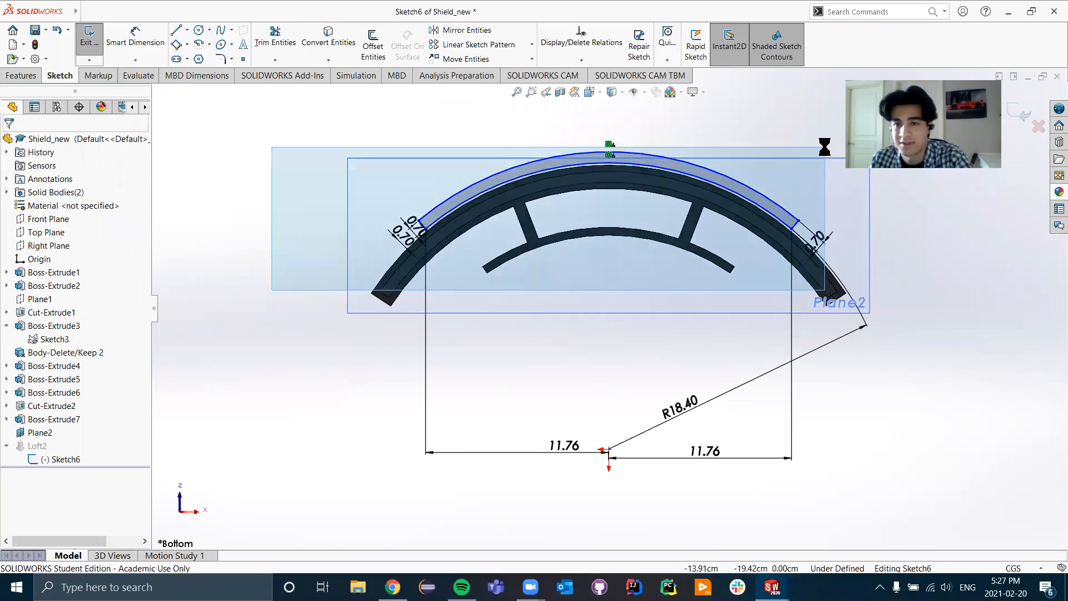
pyautogui.press('Delete')
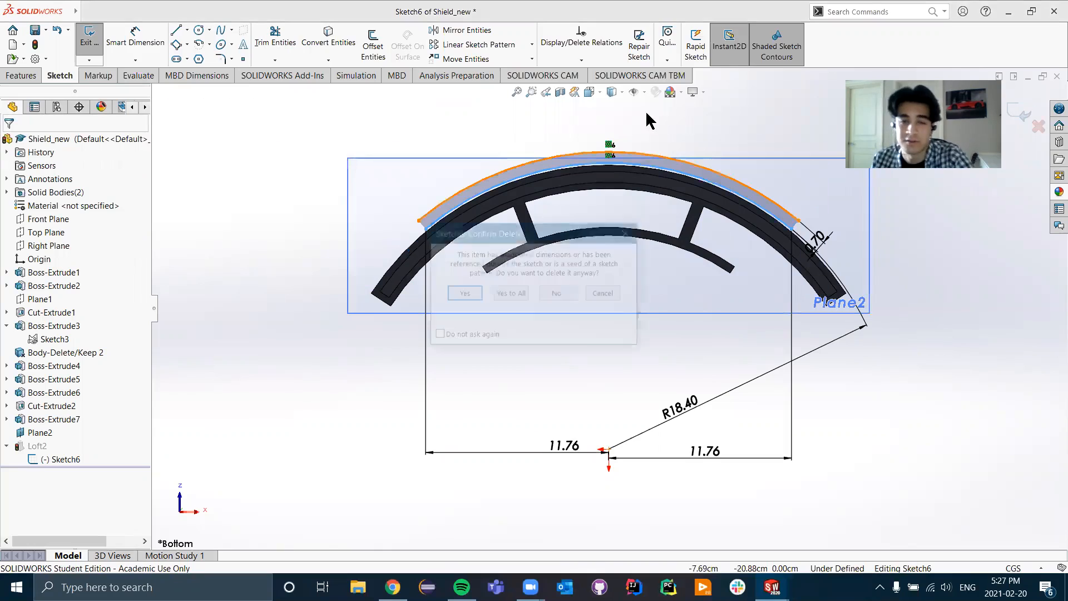
pyautogui.click(508, 294)
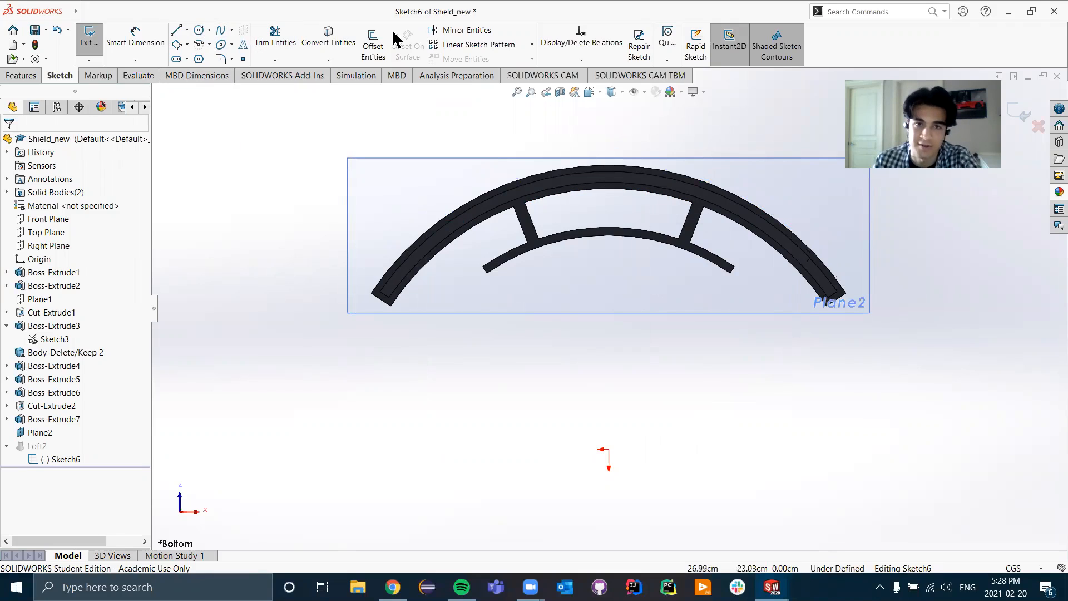
# - Convert the four edges of the band's groove, both long arcs and both short ends, into the profile sketch on Plane2
pyautogui.click(350, 33)
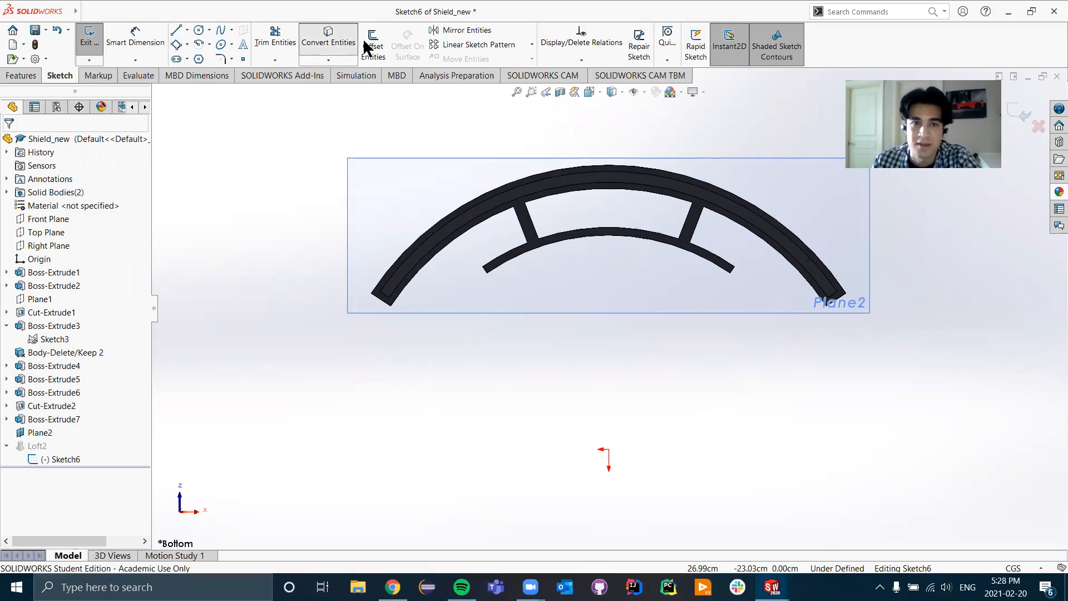
pyautogui.click(407, 279)
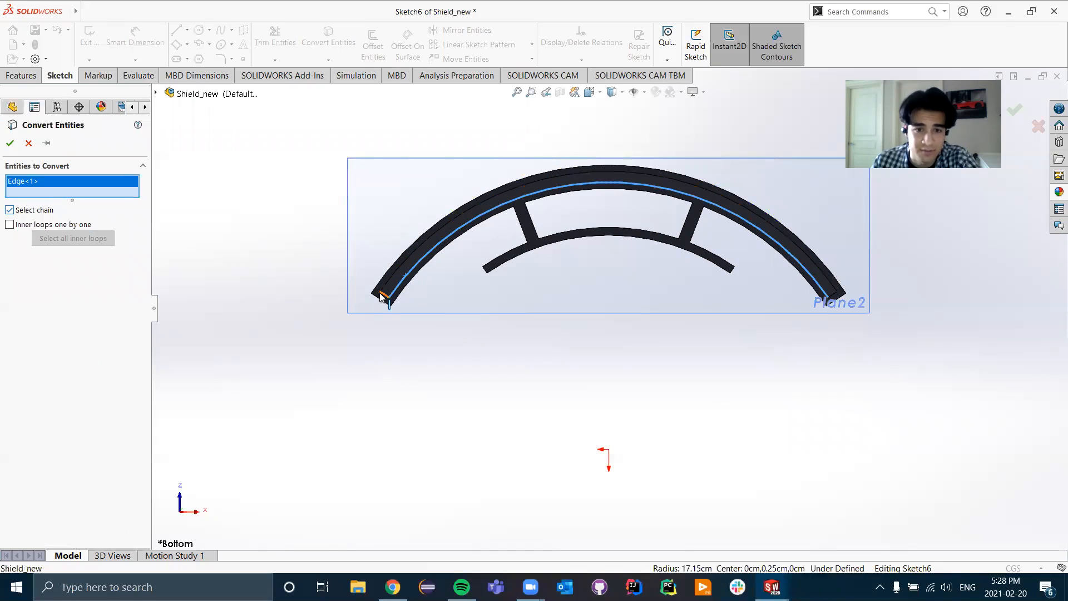
pyautogui.click(383, 296)
pyautogui.click(393, 271)
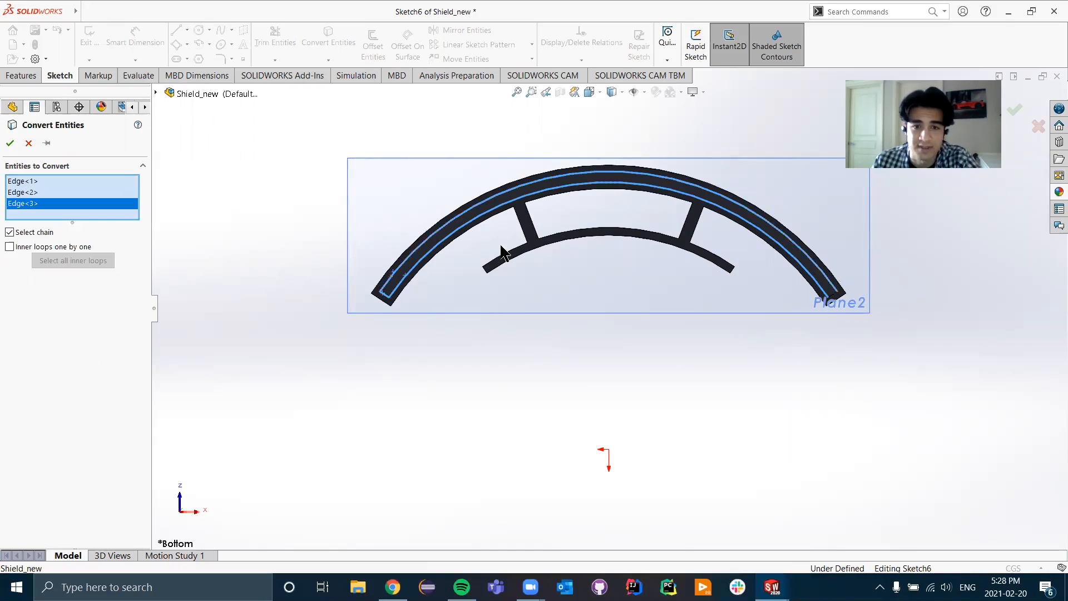
pyautogui.click(831, 299)
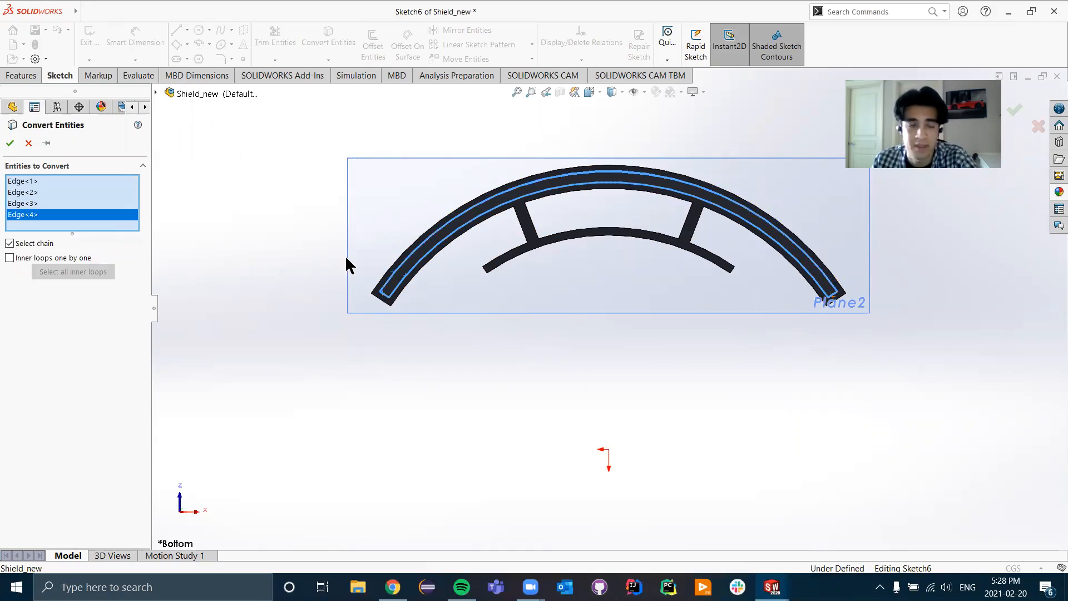
pyautogui.click(10, 144)
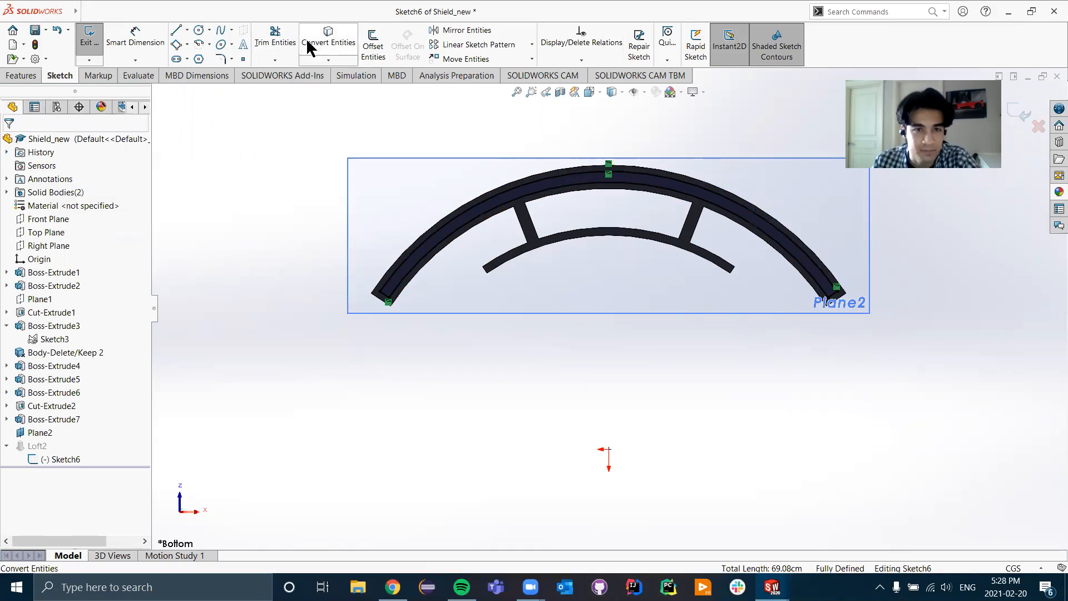
# - Offset the two converted groove arcs outward by 1.25 cm
pyautogui.click(371, 46)
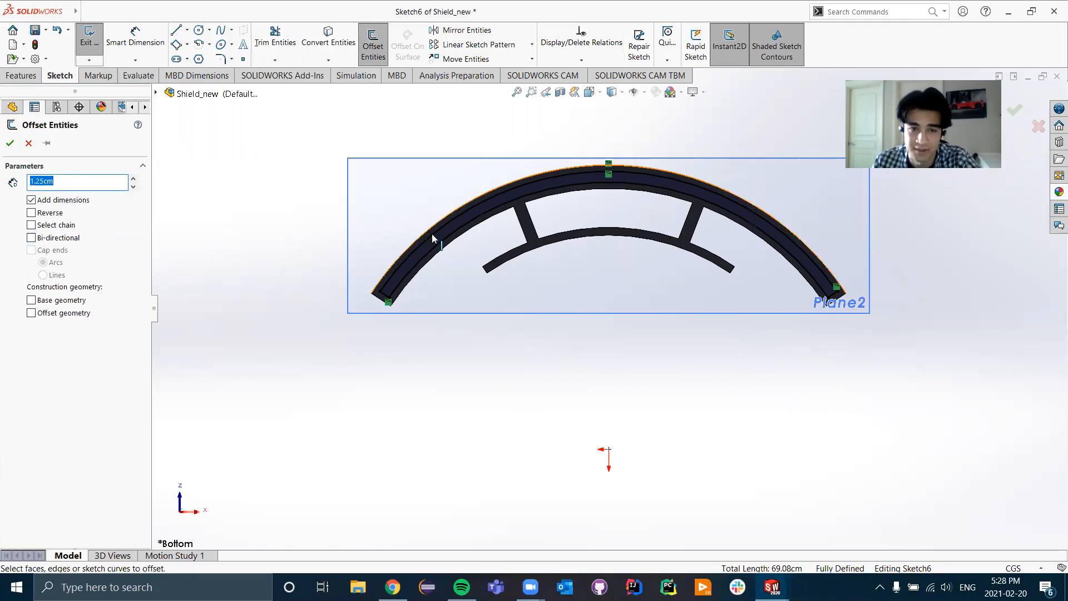
pyautogui.click(392, 288)
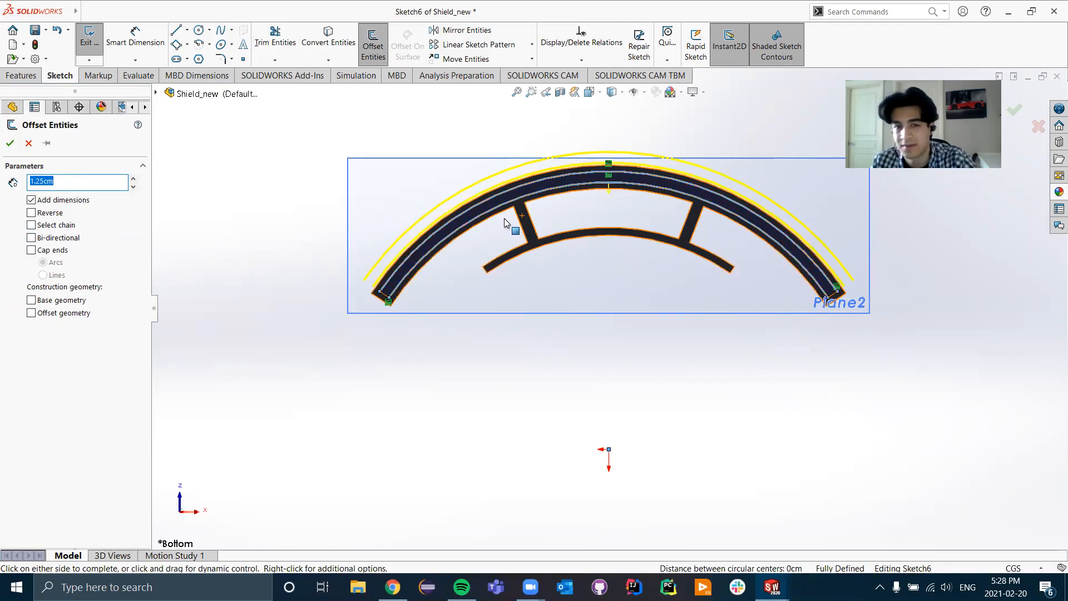
pyautogui.click(10, 146)
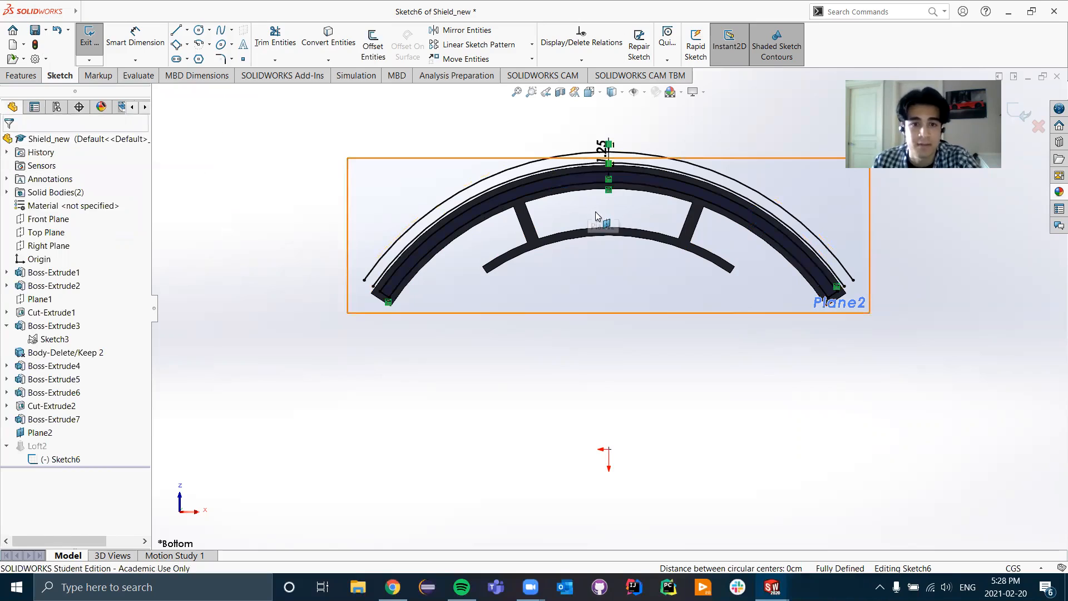
# - Close both ends of the offset arcs with short lines, then exit the sketch and rebuild anyway
pyautogui.click(176, 32)
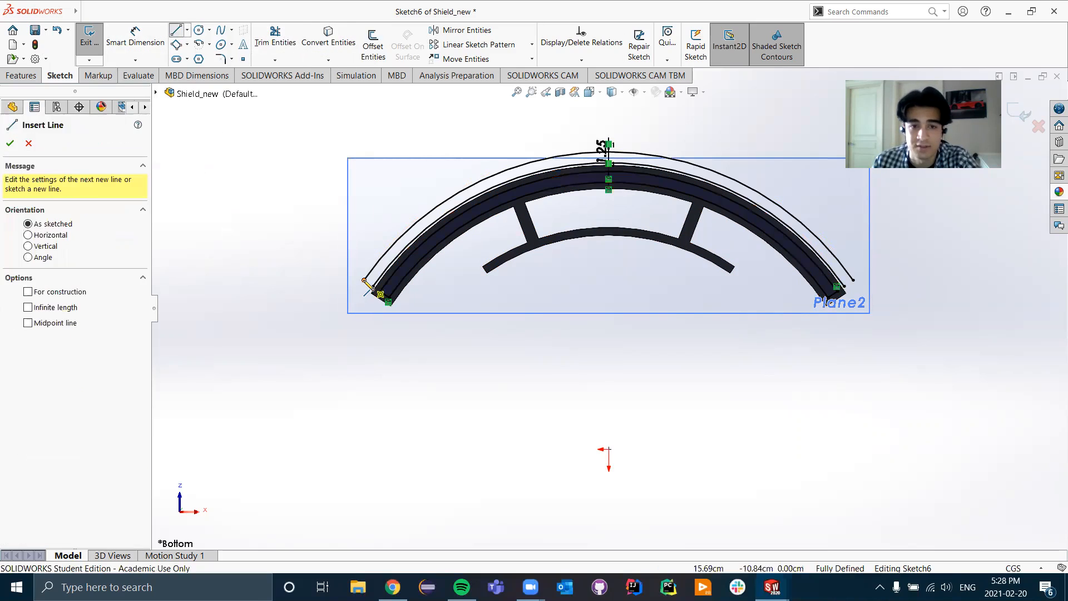
pyautogui.click(364, 279)
pyautogui.click(376, 289)
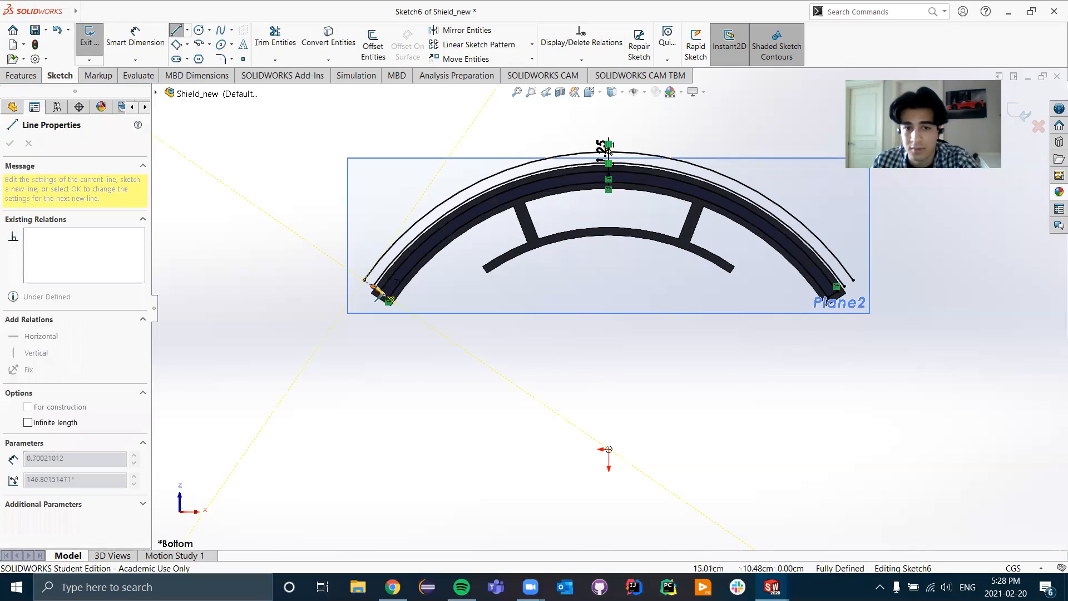
pyautogui.click(377, 290)
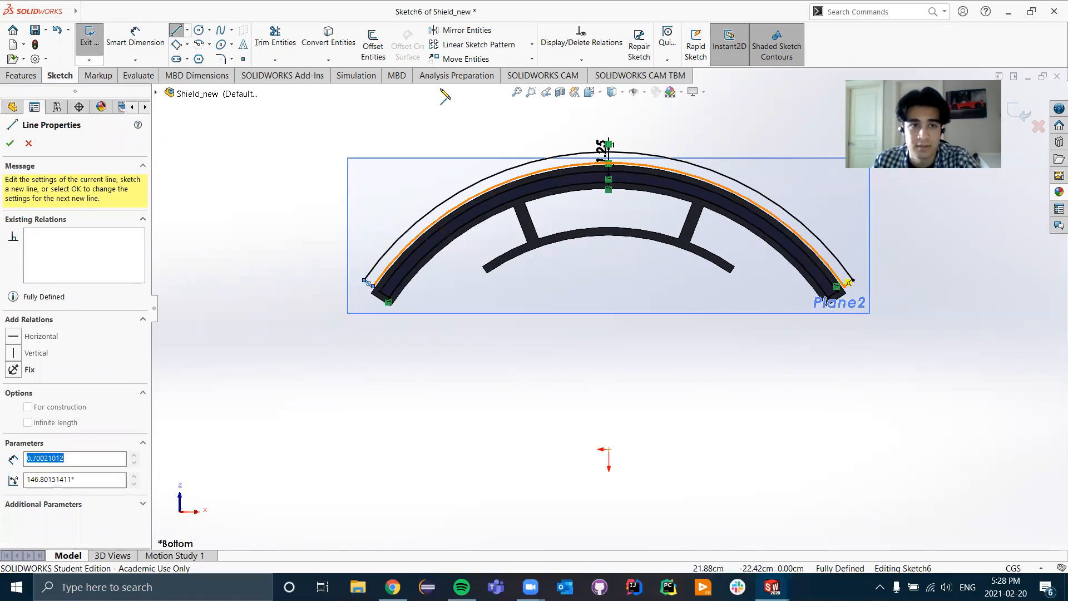
pyautogui.click(853, 281)
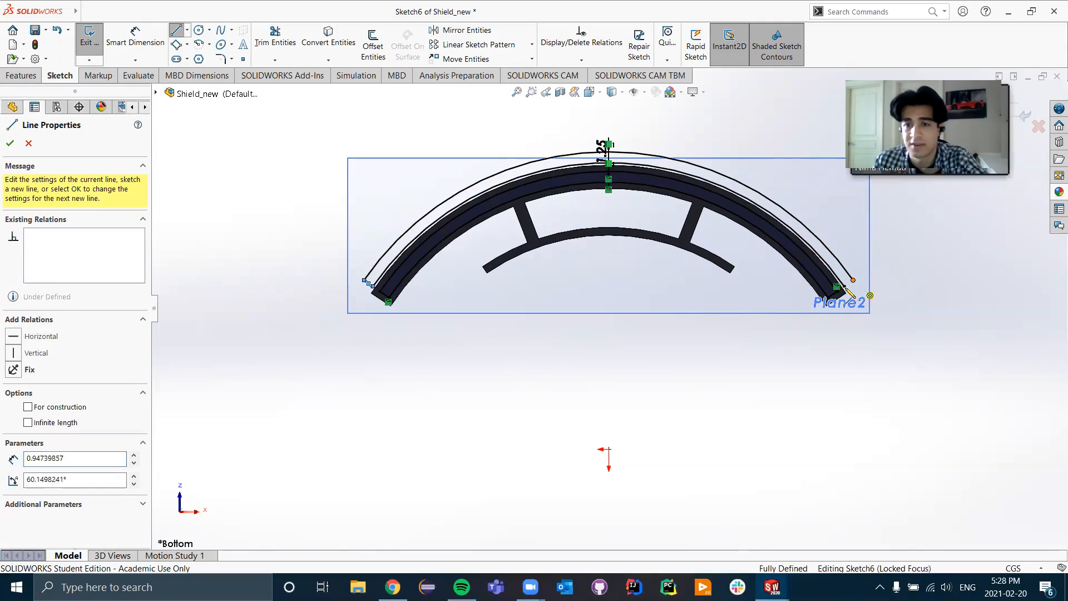
pyautogui.click(845, 287)
pyautogui.click(845, 287)
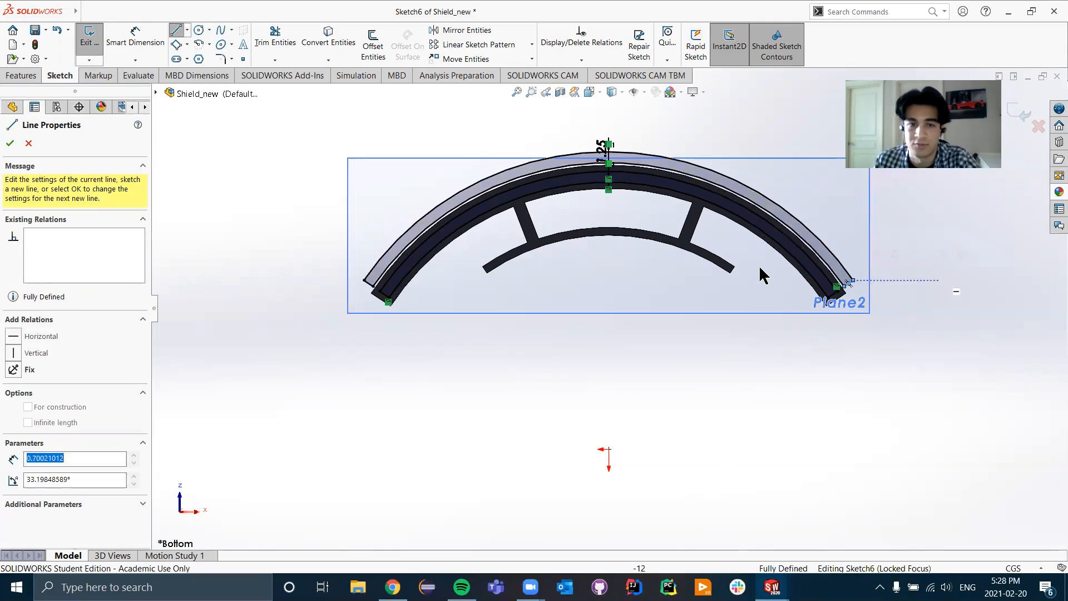
pyautogui.press('Escape')
pyautogui.press('Escape')
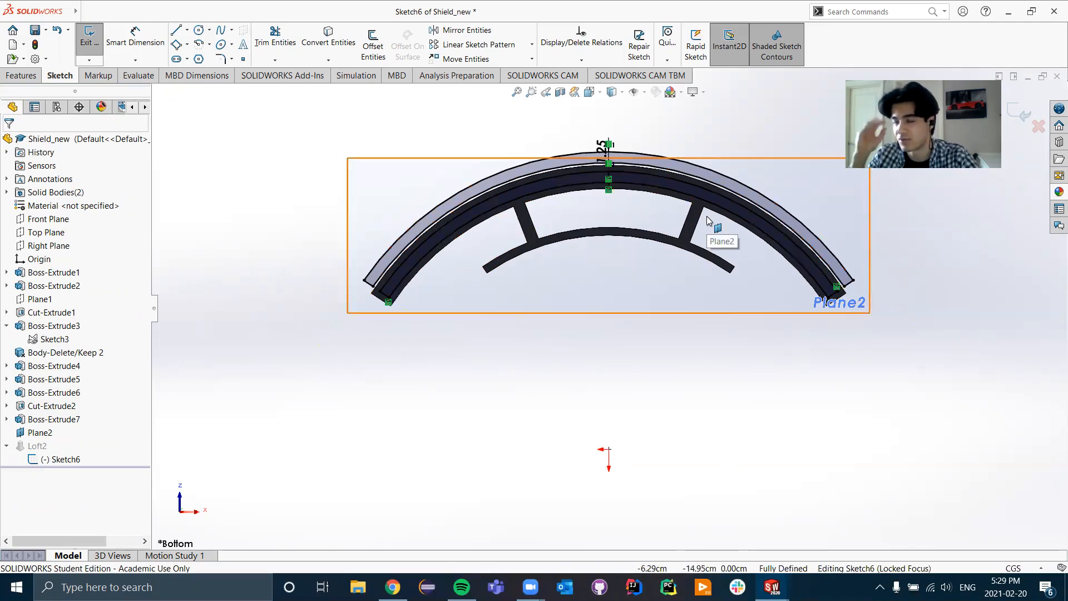
pyautogui.click(91, 39)
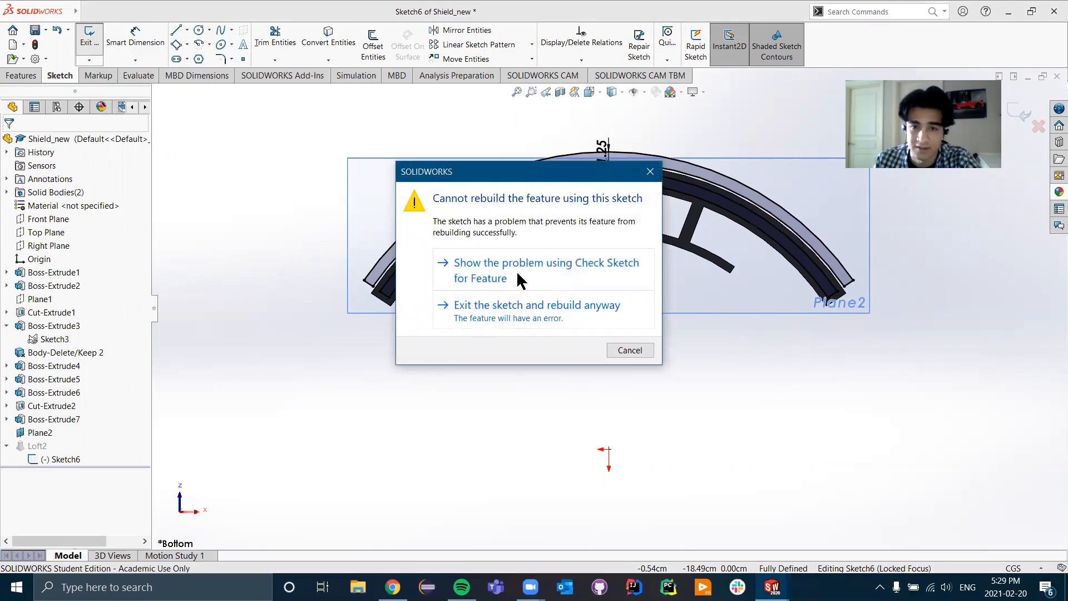
pyautogui.click(525, 311)
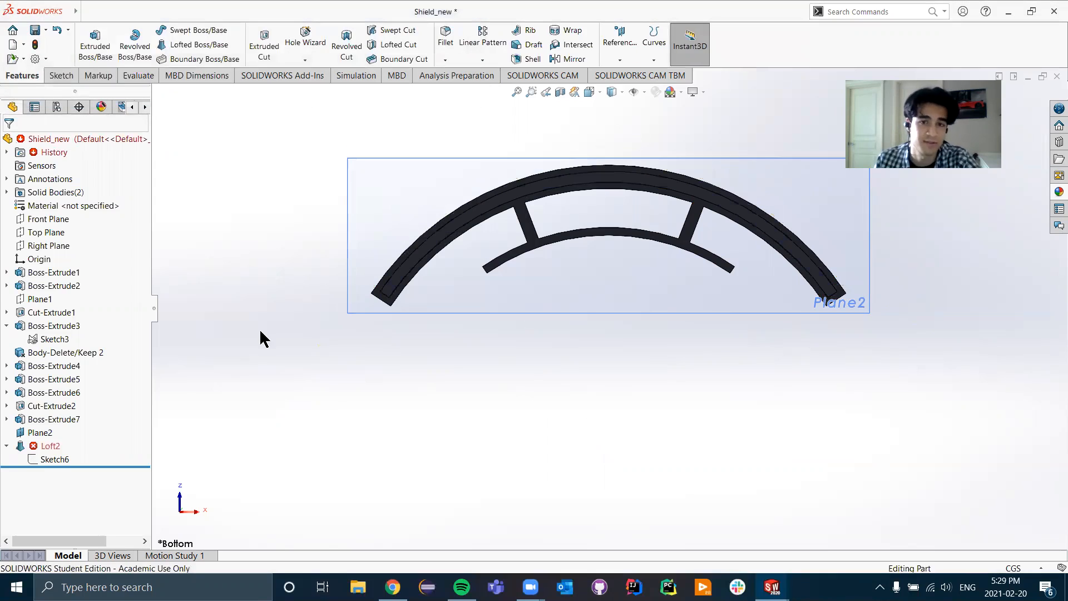
# - Edit the Loft2 feature and remove the failed Sketch6 entry from its profiles
pyautogui.rightClick(32, 442)
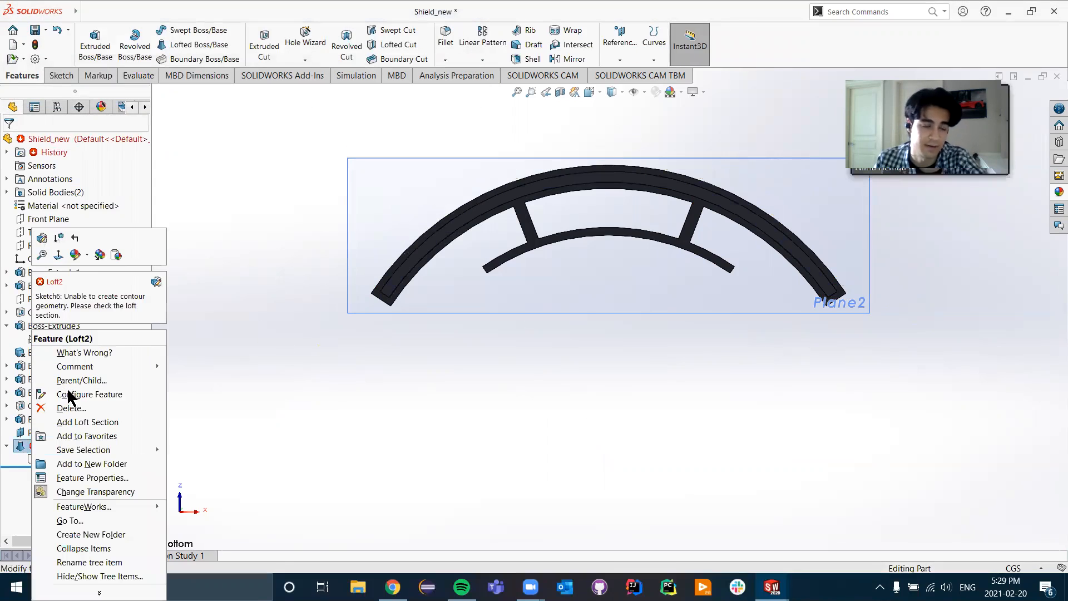
pyautogui.press('Escape')
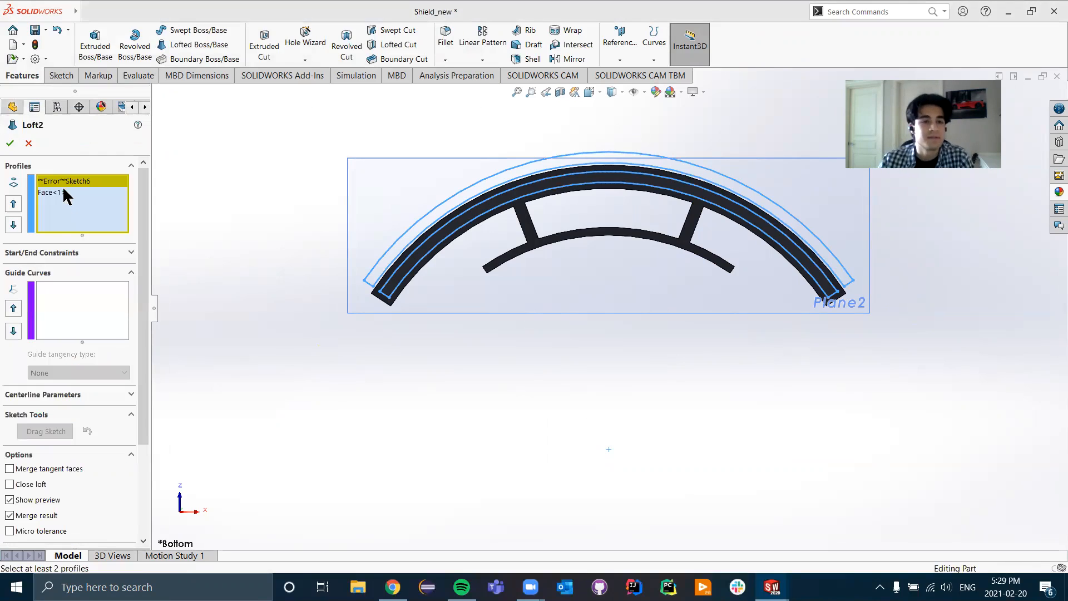
pyautogui.rightClick(66, 186)
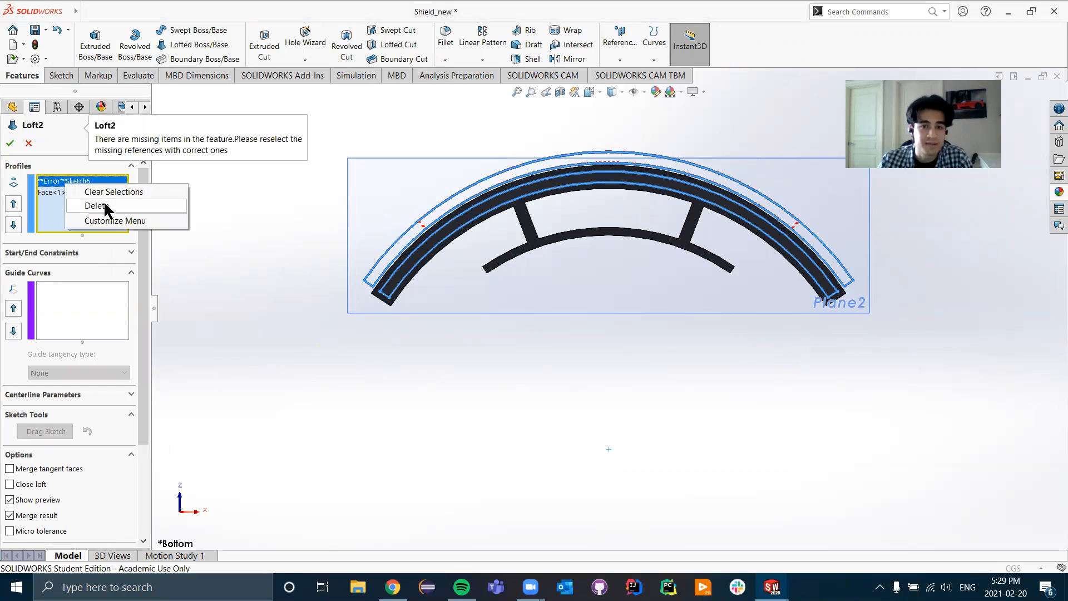
pyautogui.click(96, 205)
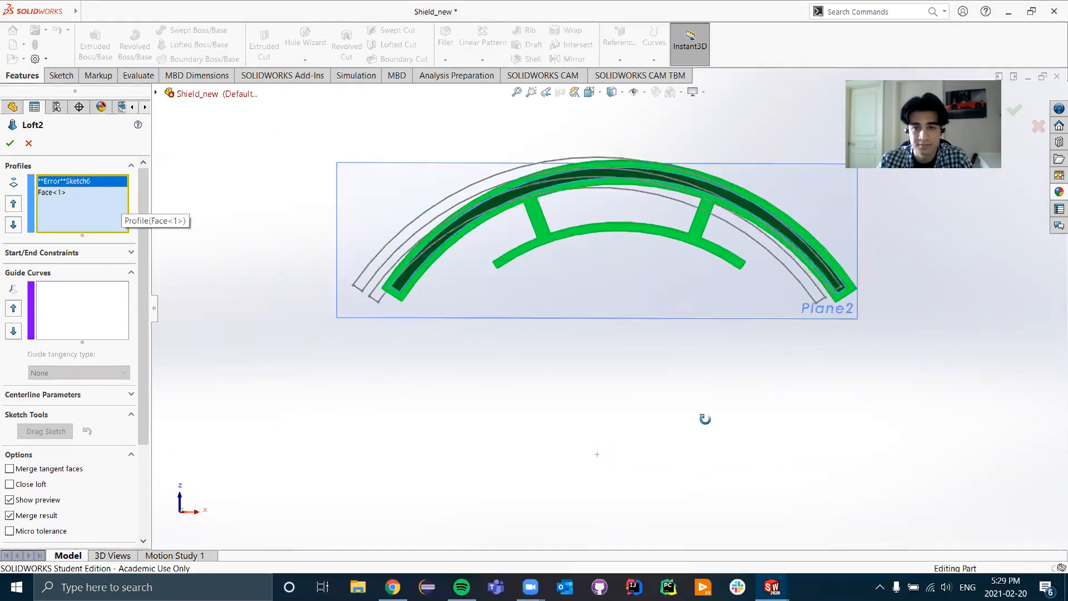
pyautogui.moveTo(705, 419); pyautogui.dragTo(698, 431, button='middle')
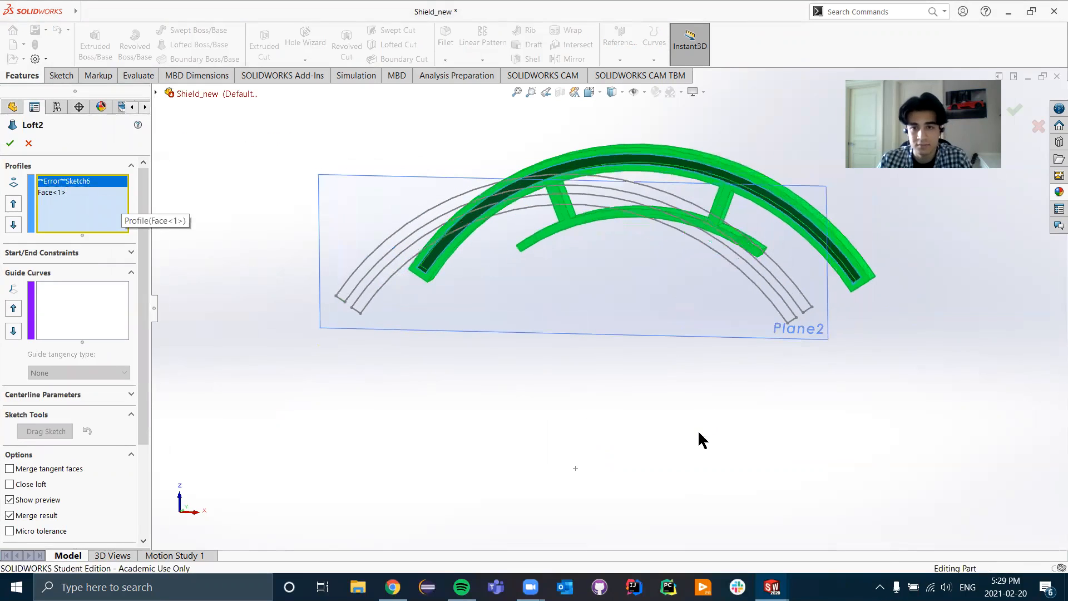
pyautogui.click(809, 312)
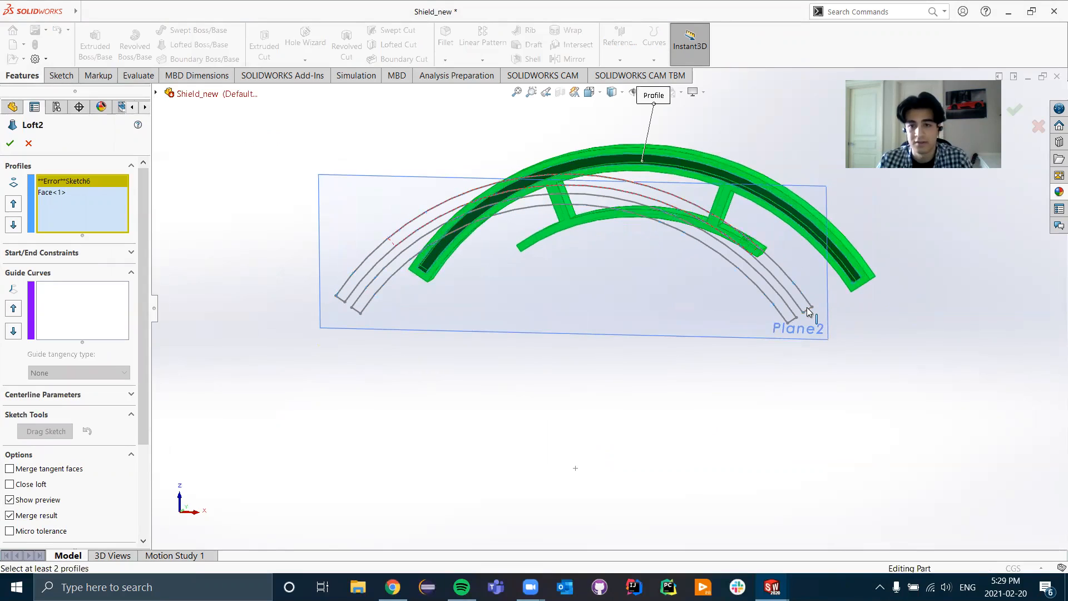
pyautogui.rightClick(67, 182)
pyautogui.click(83, 201)
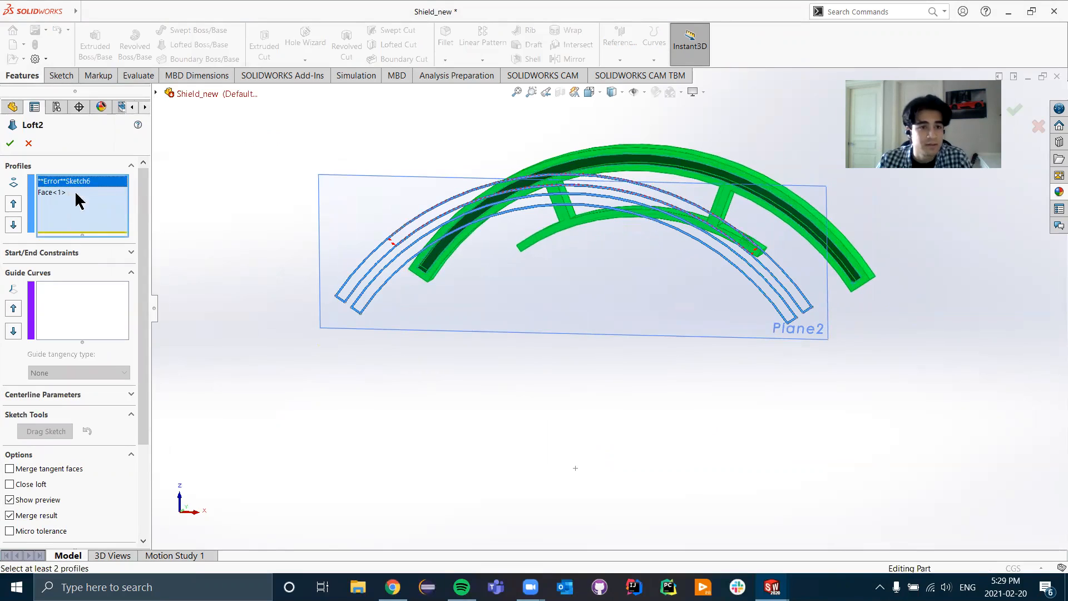
# - Add the outer offset outline on Plane2 to the loft as a closed-loop profile using SelectionManager
pyautogui.rightClick(85, 217)
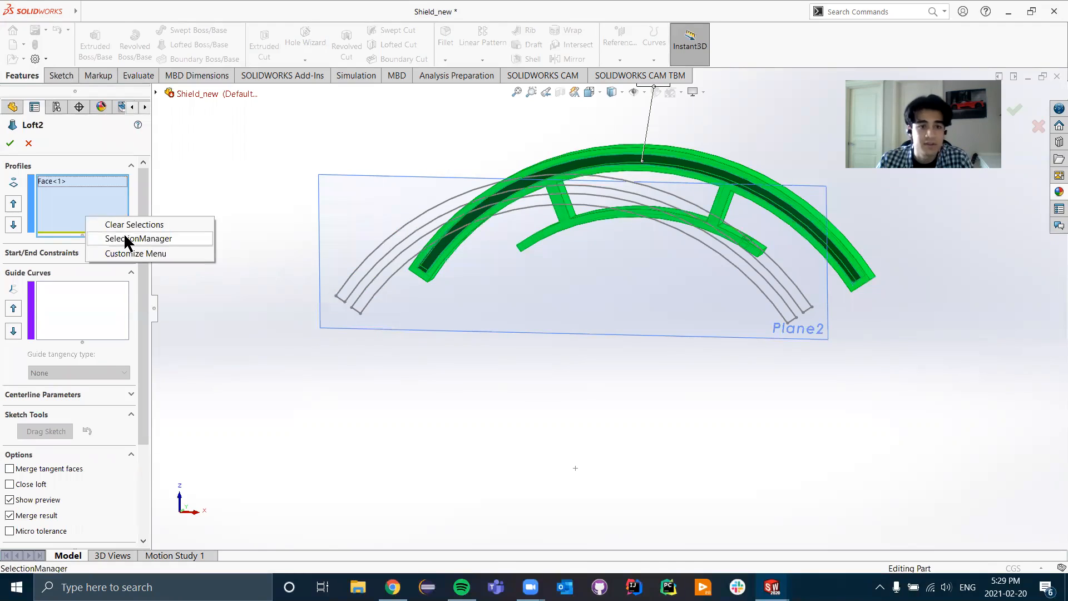
pyautogui.click(424, 315)
pyautogui.moveTo(482, 349)
pyautogui.mouseDown(button='middle')
pyautogui.moveTo(456, 429)
pyautogui.moveTo(513, 202)
pyautogui.mouseUp(button='middle')
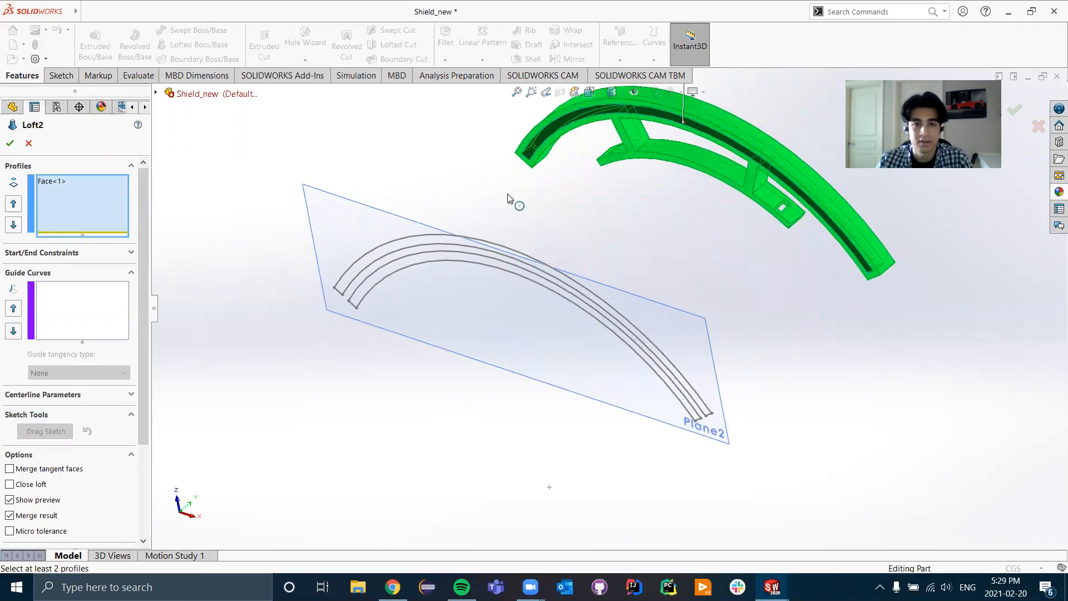
pyautogui.scroll(-2, 525, 268)
pyautogui.click(526, 266)
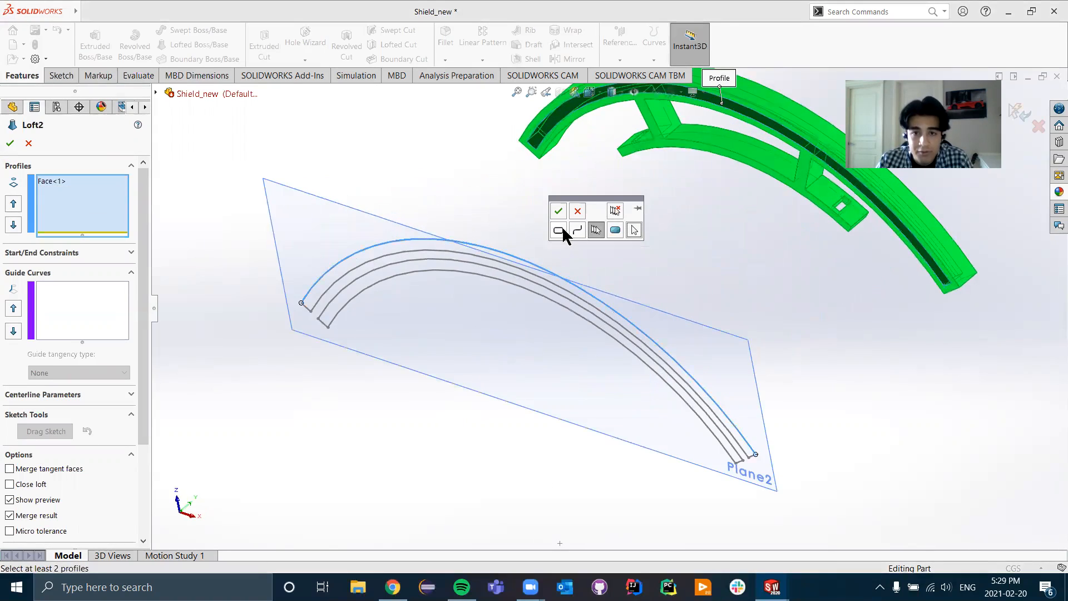
pyautogui.click(563, 228)
pyautogui.click(558, 210)
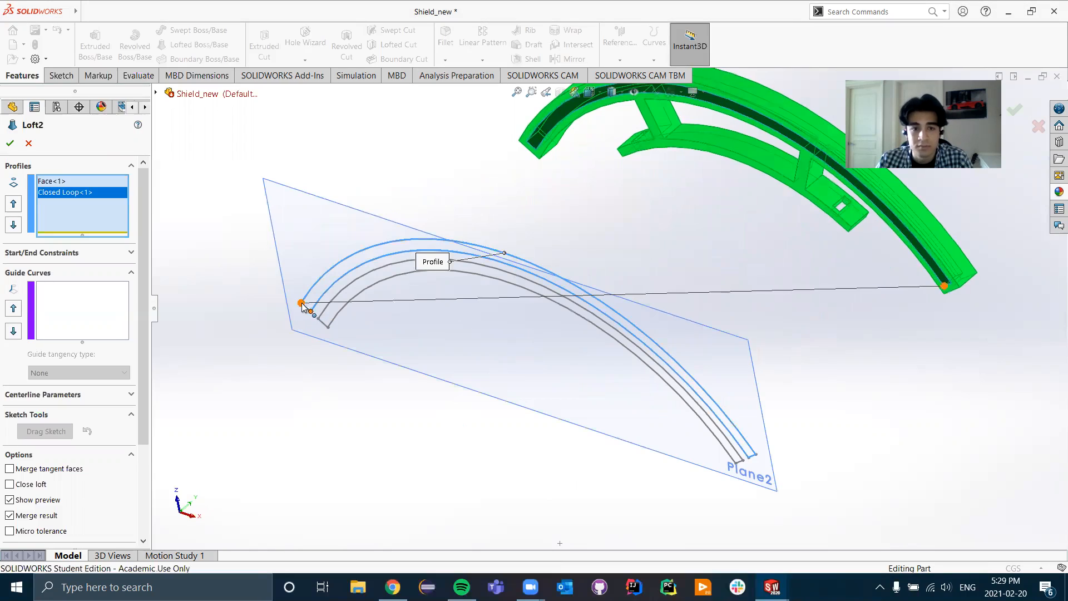
# - Move the loft connector on the Plane2 profile to the end corner matching the groove's connector point, and accept the loft
pyautogui.moveTo(302, 304); pyautogui.dragTo(402, 303)
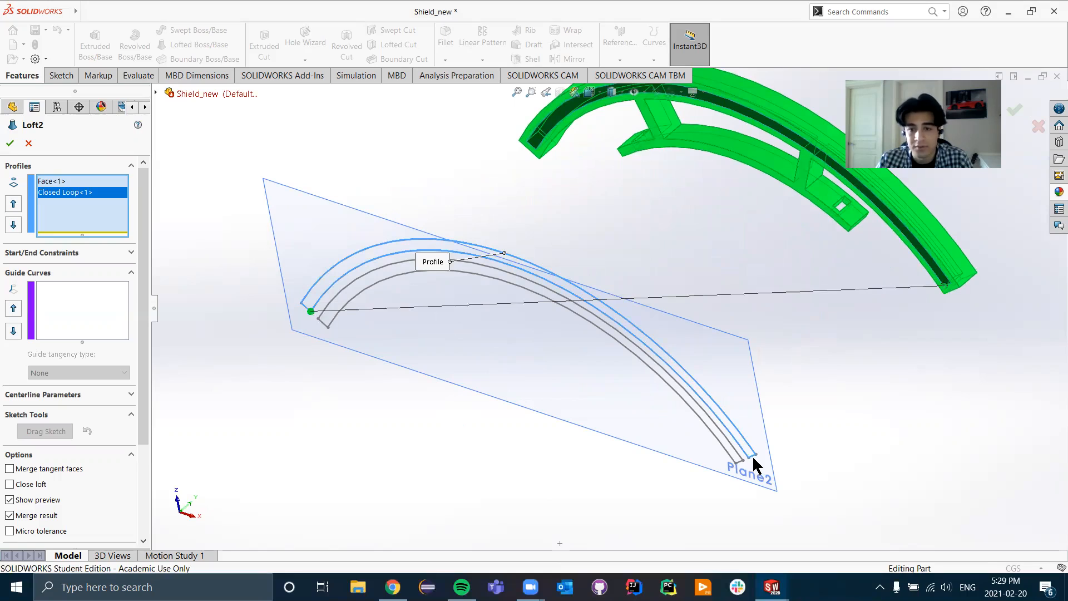
pyautogui.moveTo(311, 313); pyautogui.dragTo(384, 317)
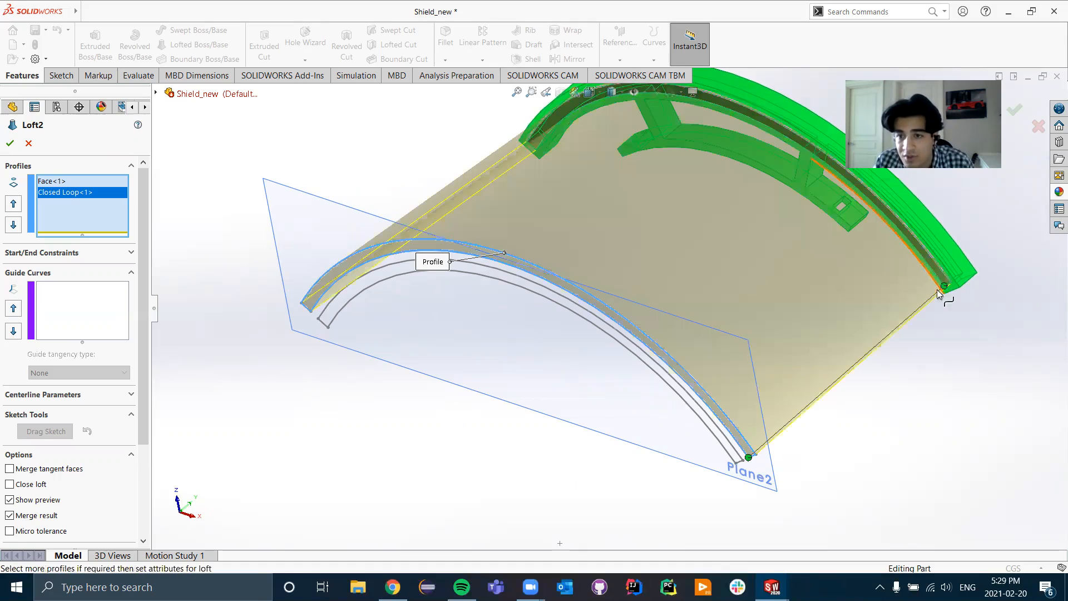
pyautogui.scroll(-2, 937, 290)
pyautogui.scroll(-2, 911, 289)
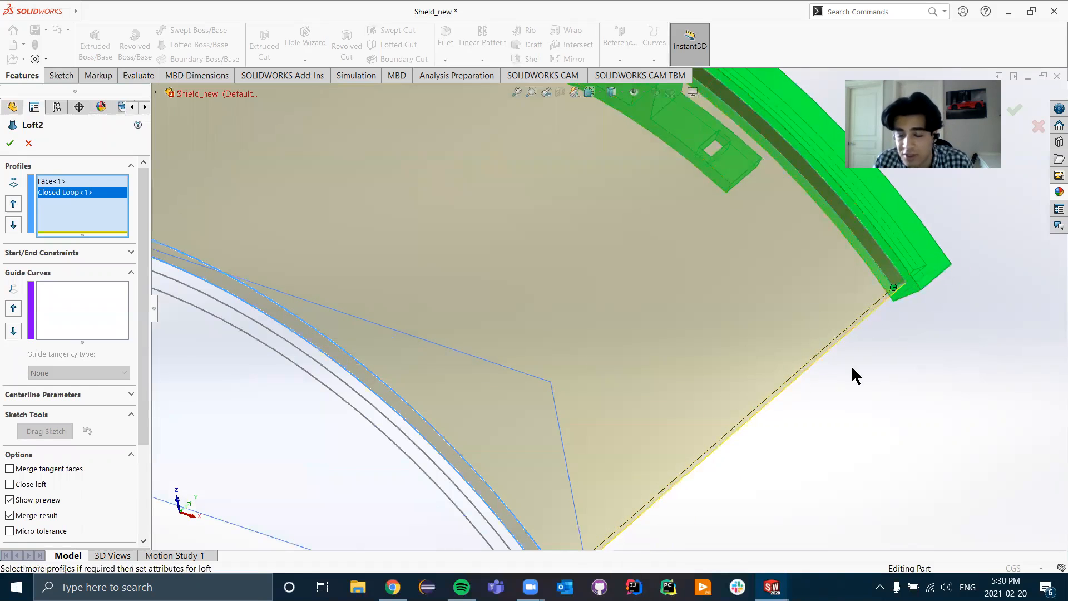
pyautogui.scroll(2, 820, 372)
pyautogui.scroll(2, 823, 380)
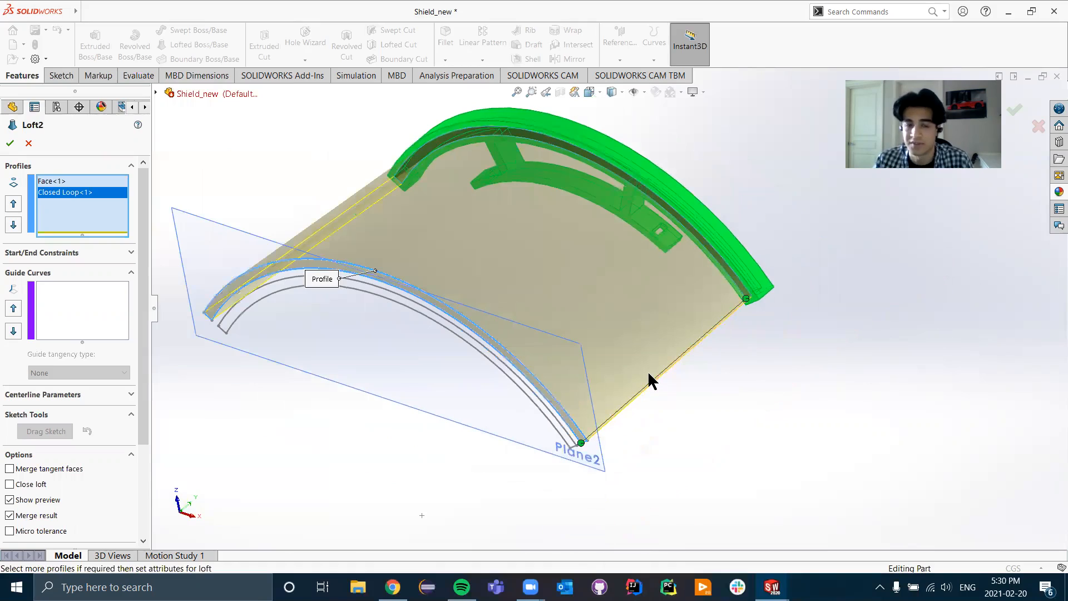
pyautogui.click(9, 145)
# - Open Sketch3 under Boss-Extrude3, the sketch of the front band and supports, for editing
pyautogui.moveTo(437, 304); pyautogui.dragTo(514, 444, button='middle')
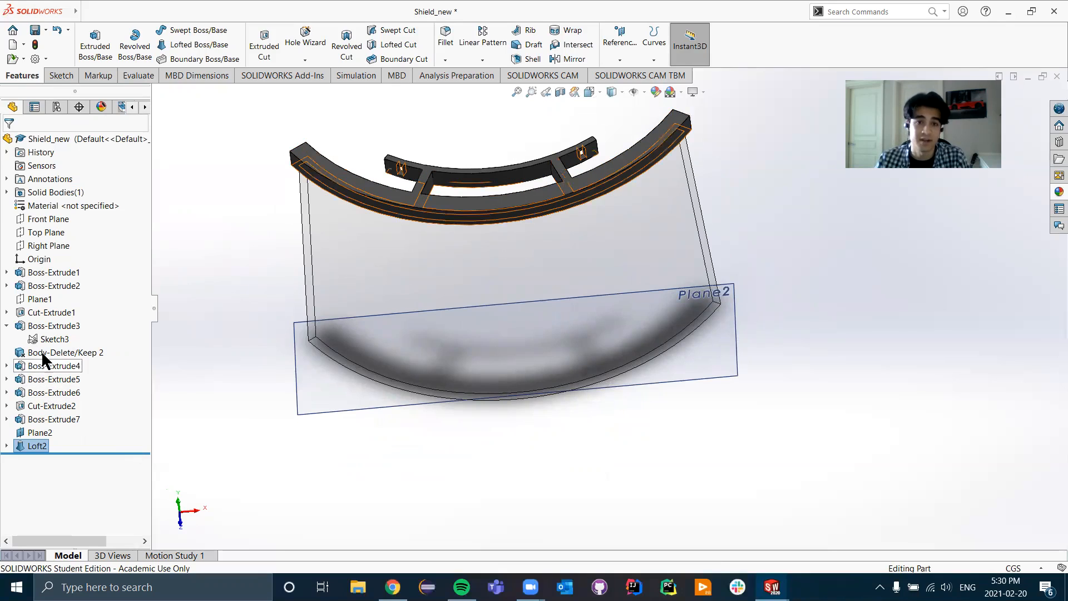
pyautogui.click(79, 365)
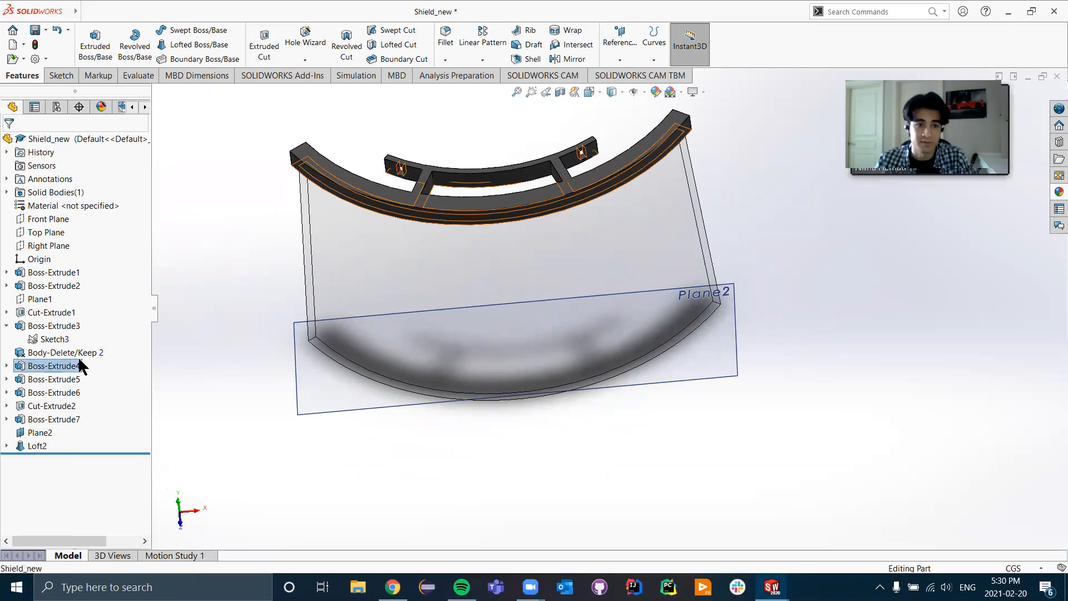
pyautogui.rightClick(45, 366)
pyautogui.rightClick(35, 340)
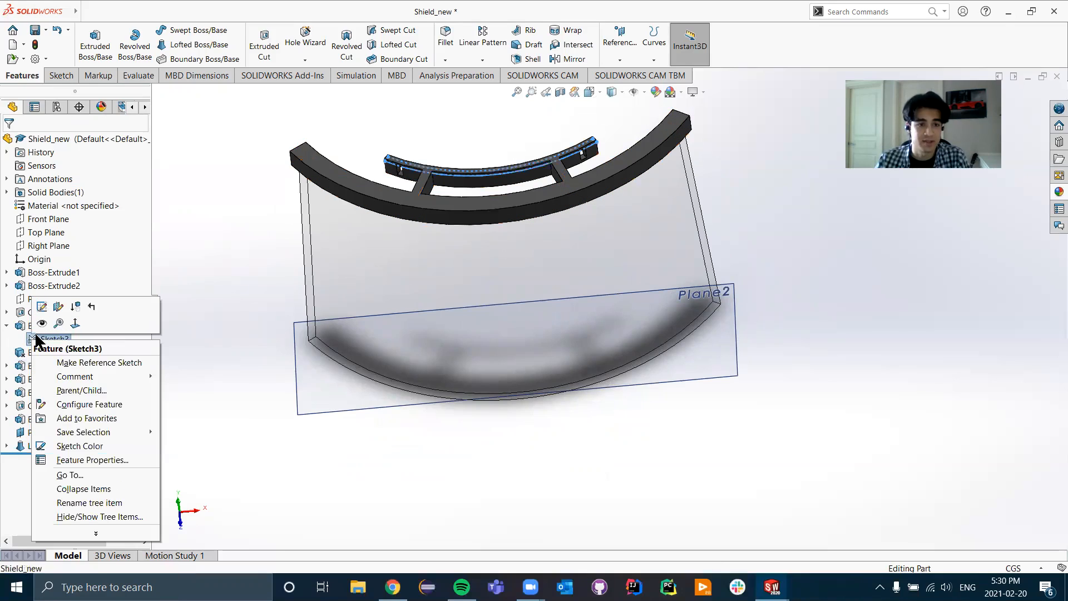
pyautogui.click(45, 305)
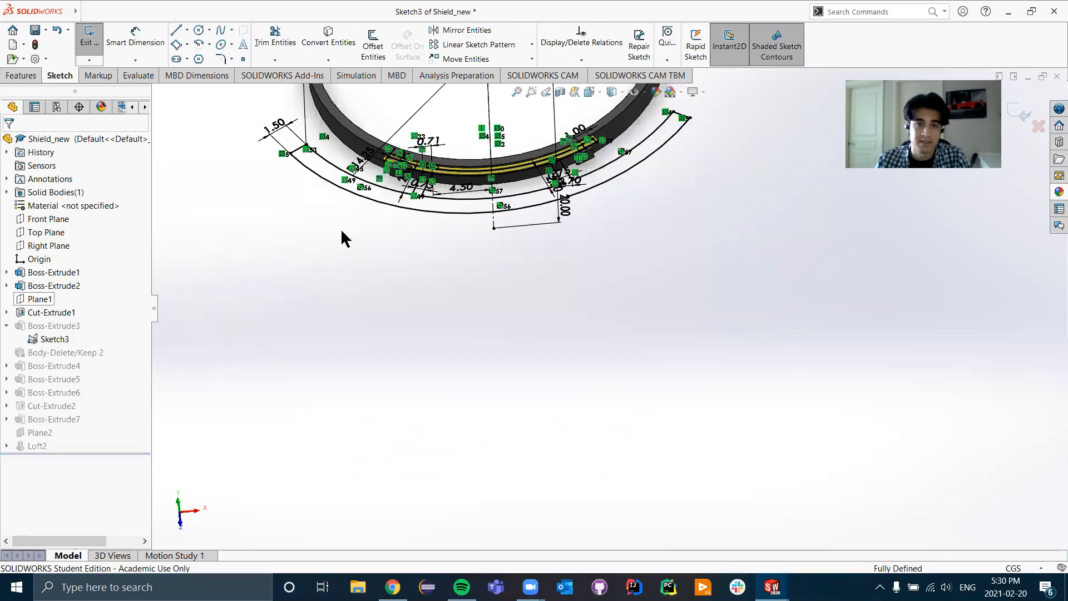
# - Set the 14.00 cm horizontal dimension from the band's end to the centre to 15.5 cm and exit the sketch
pyautogui.scroll(1, 330, 249)
pyautogui.scroll(-1, 329, 251)
pyautogui.scroll(2, 340, 255)
pyautogui.moveTo(339, 255); pyautogui.dragTo(343, 262, button='middle')
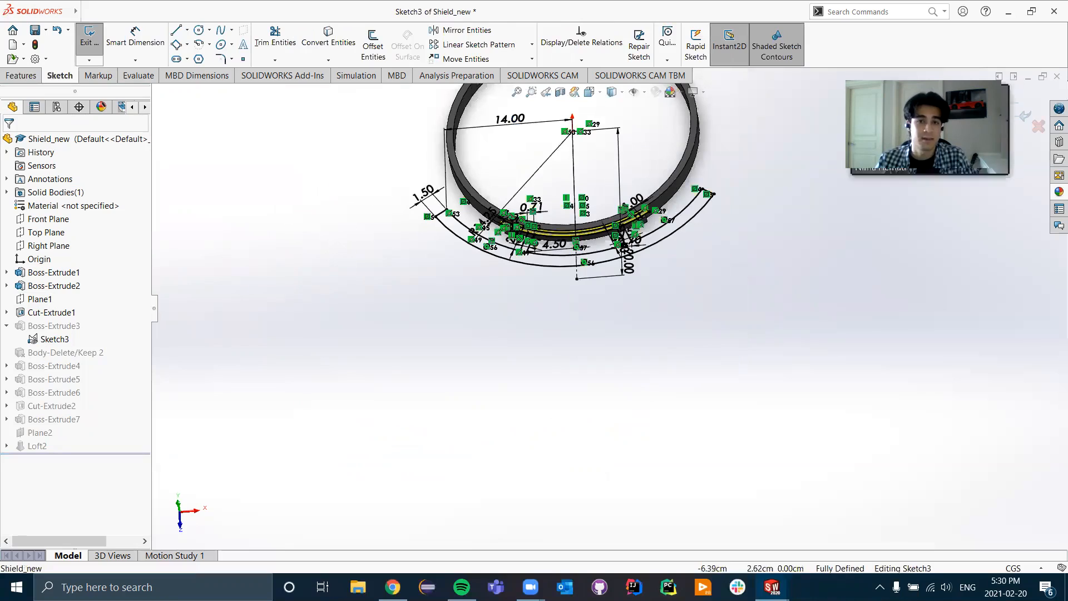
pyautogui.click(511, 119)
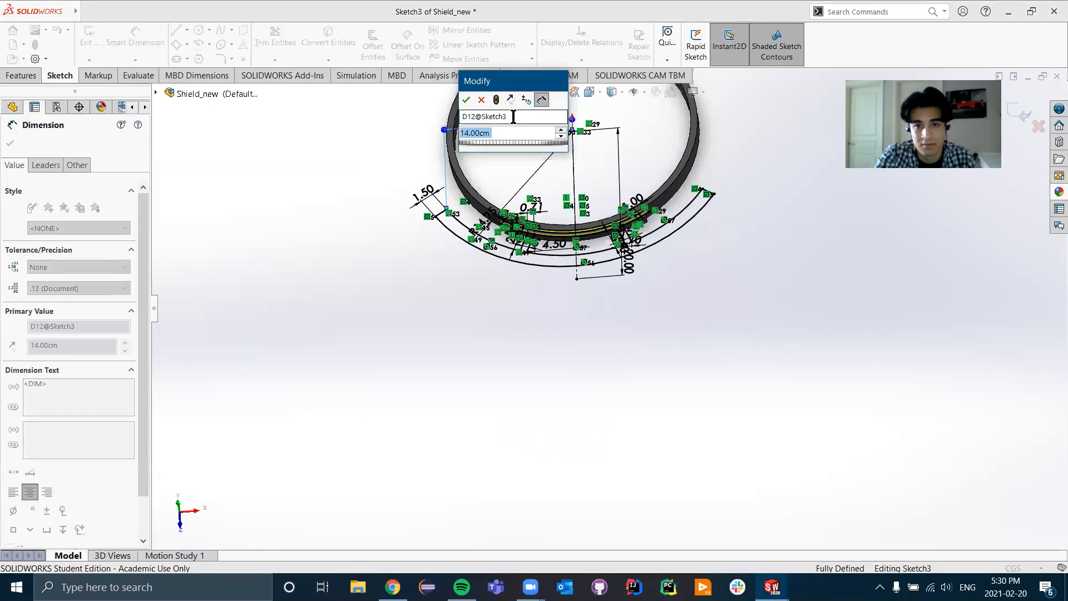
pyautogui.write('15.5')
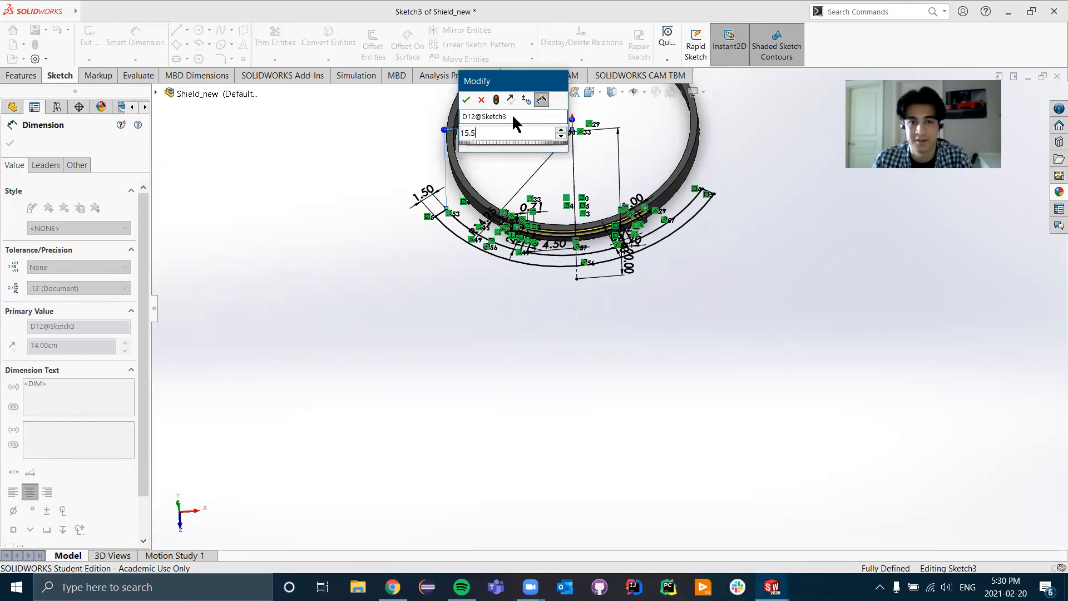
pyautogui.press('Return')
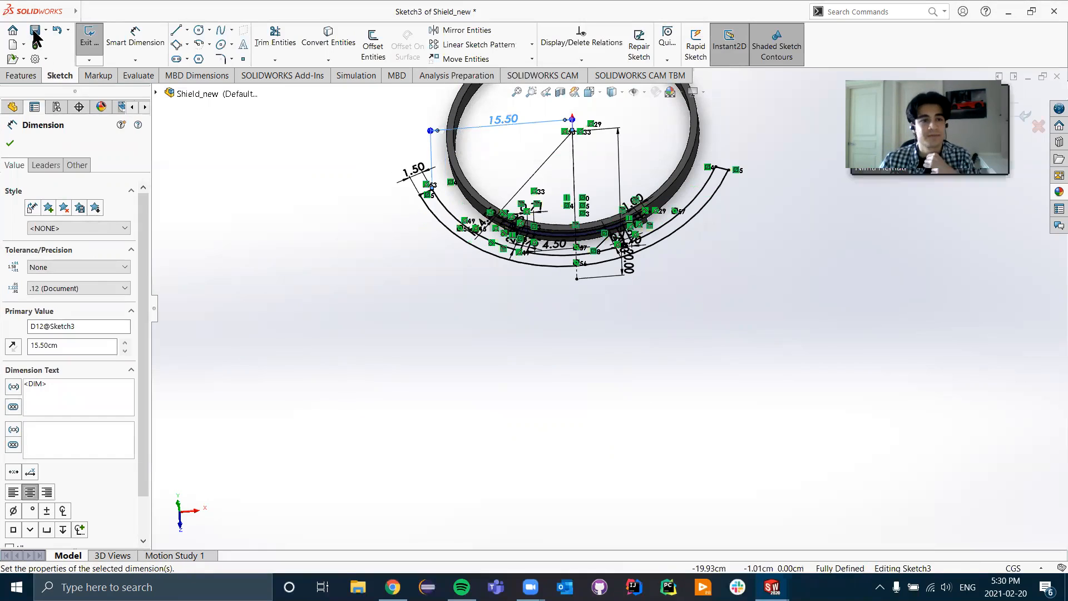
pyautogui.click(93, 36)
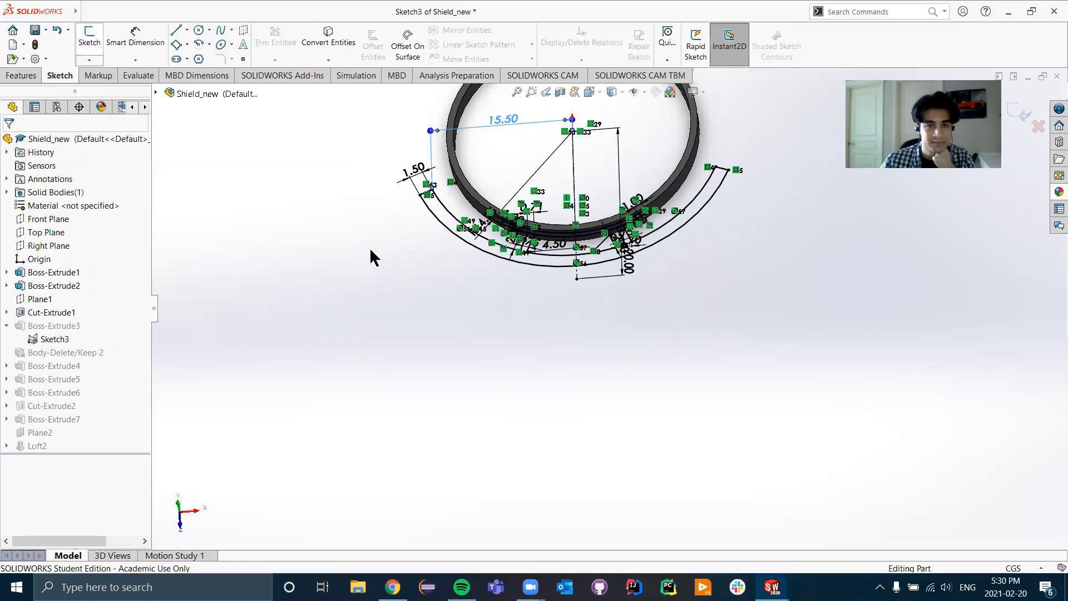
# - Edit Plane2 beneath the shield and set its offset distance from the band's face to 23 cm
pyautogui.moveTo(620, 348); pyautogui.dragTo(535, 399, button='middle')
pyautogui.click(539, 391)
pyautogui.rightClick(538, 391)
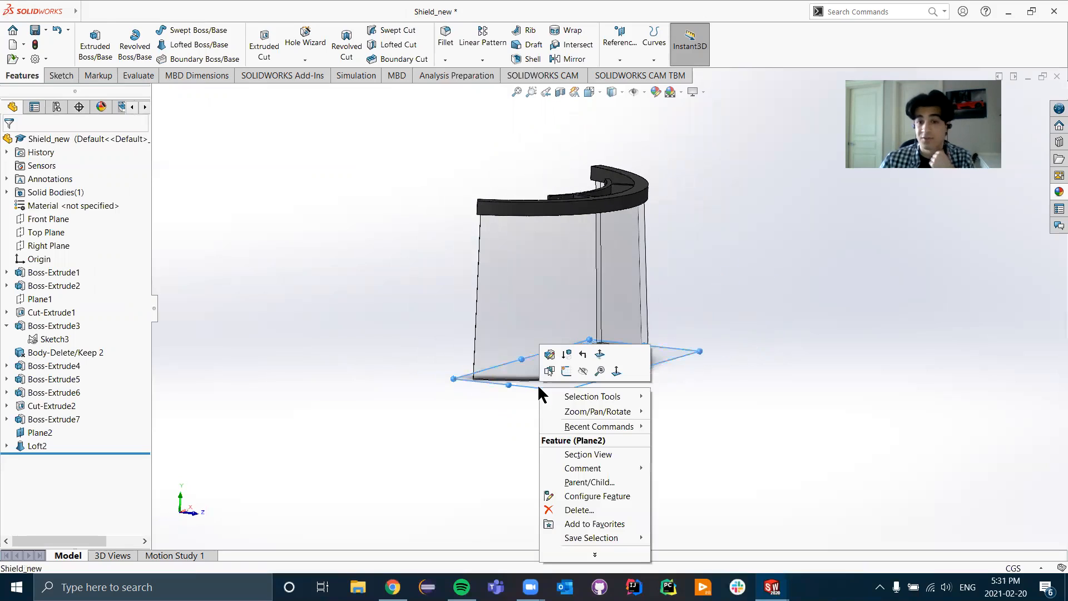
pyautogui.click(551, 355)
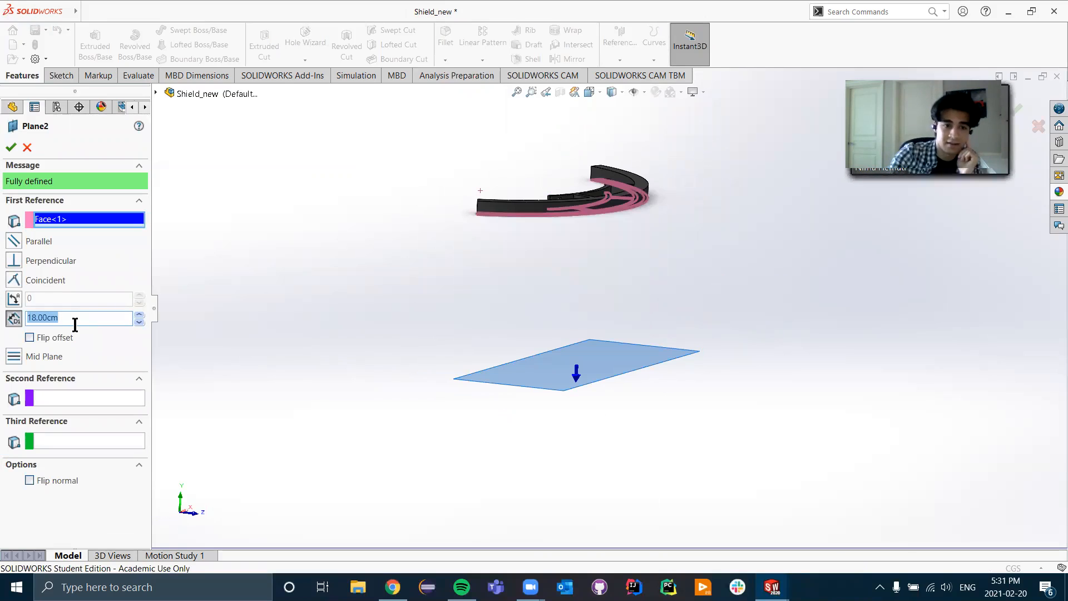
pyautogui.write('25')
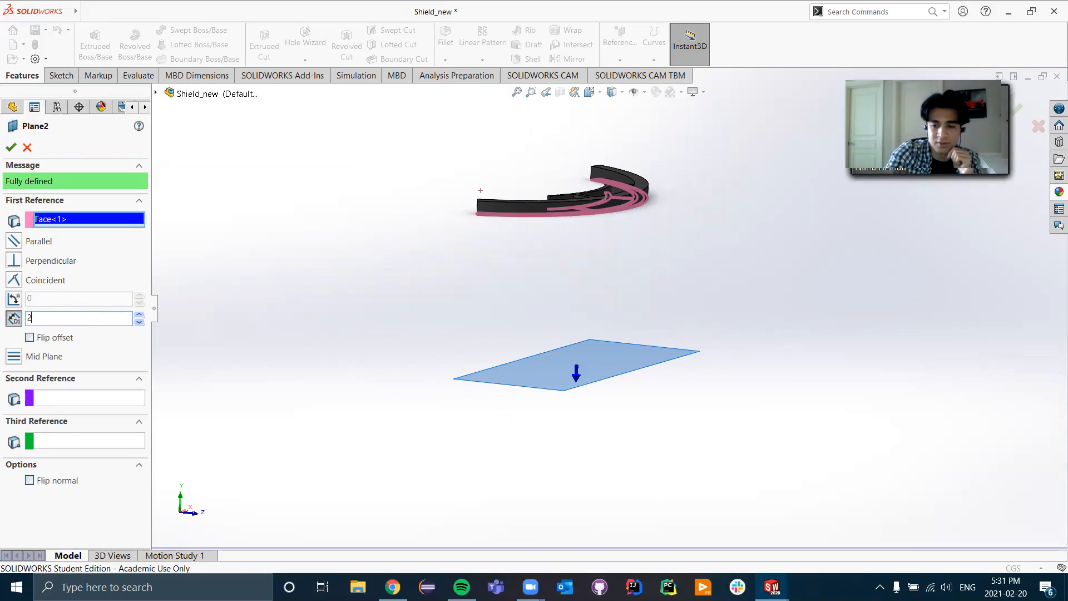
pyautogui.press('Return')
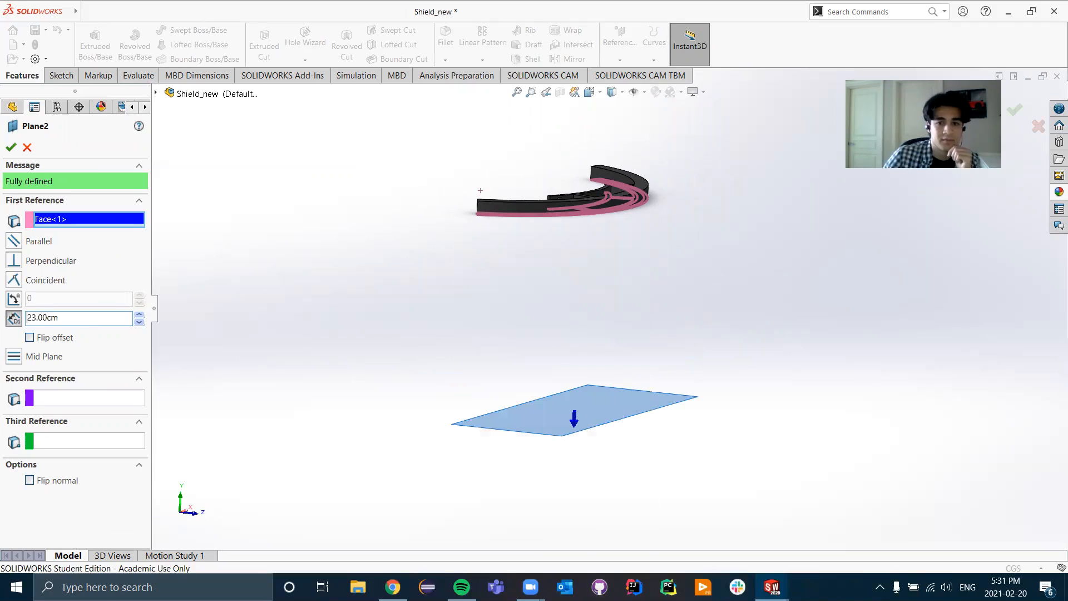
pyautogui.click(13, 147)
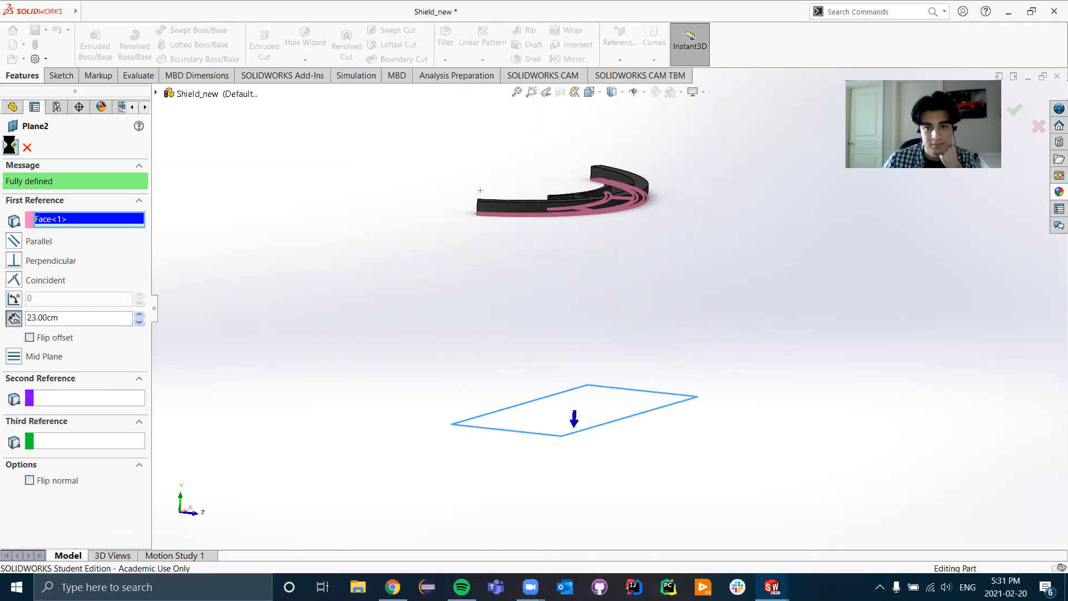
# - Make a new assembly from the Shield_new part and place the shield as its first component
pyautogui.moveTo(464, 407); pyautogui.dragTo(579, 367, button='middle')
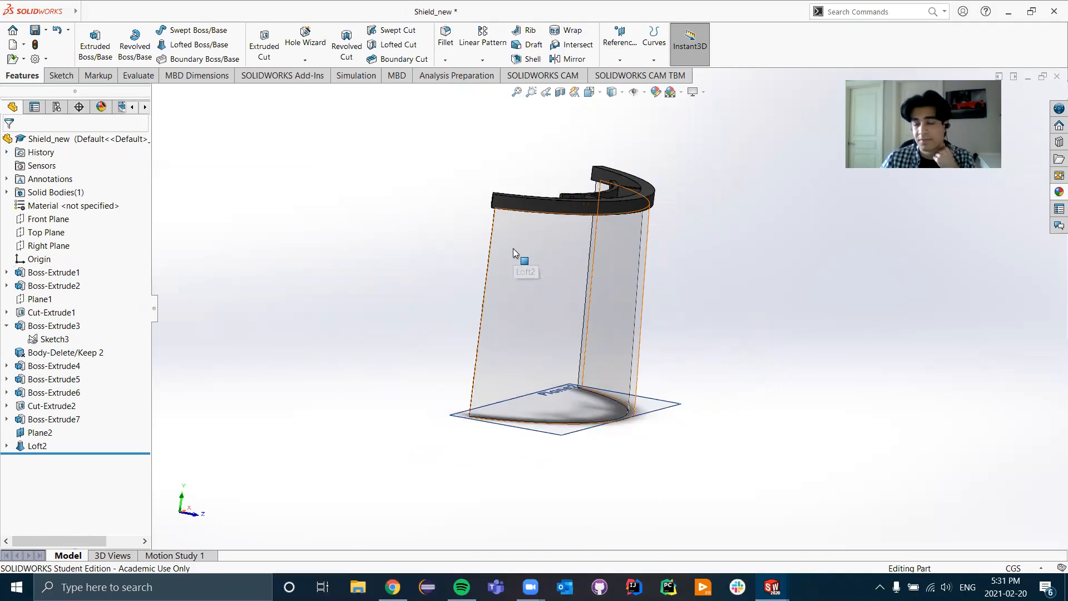
pyautogui.moveTo(553, 378); pyautogui.dragTo(443, 365, button='middle')
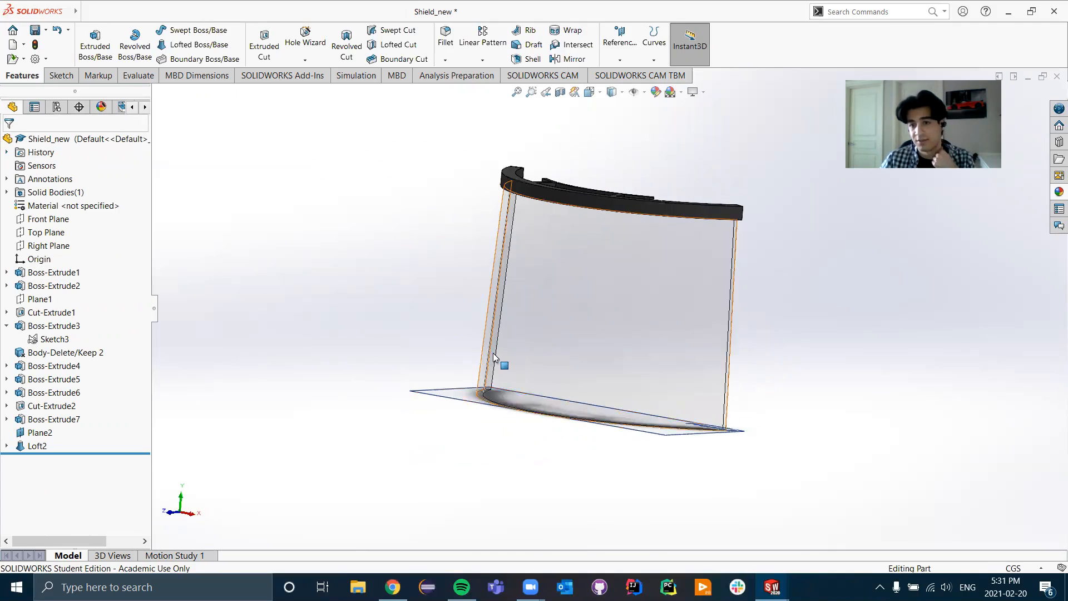
pyautogui.click(87, 12)
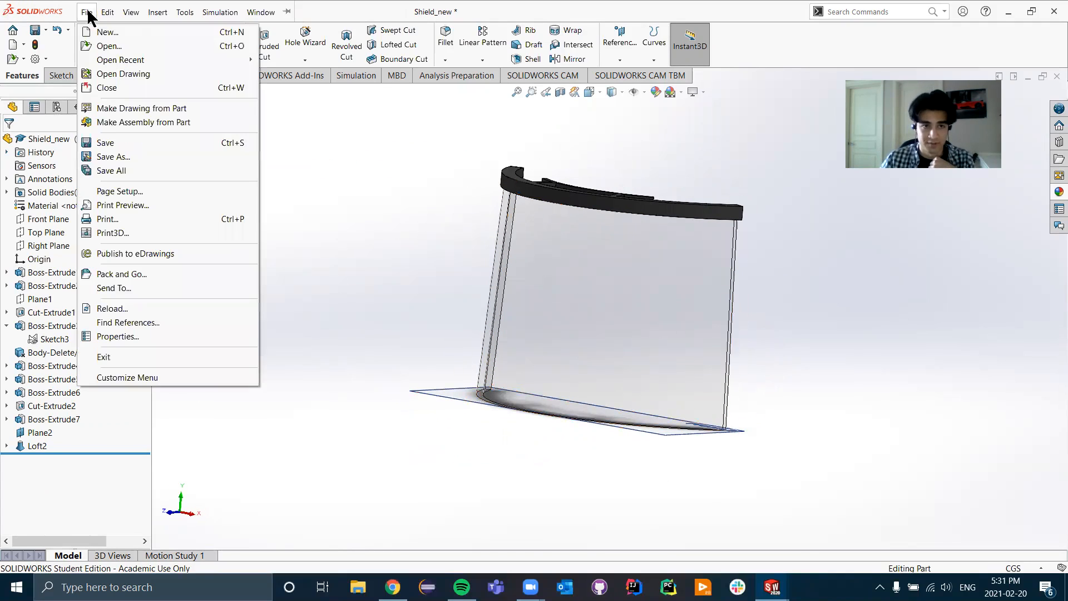
pyautogui.click(108, 121)
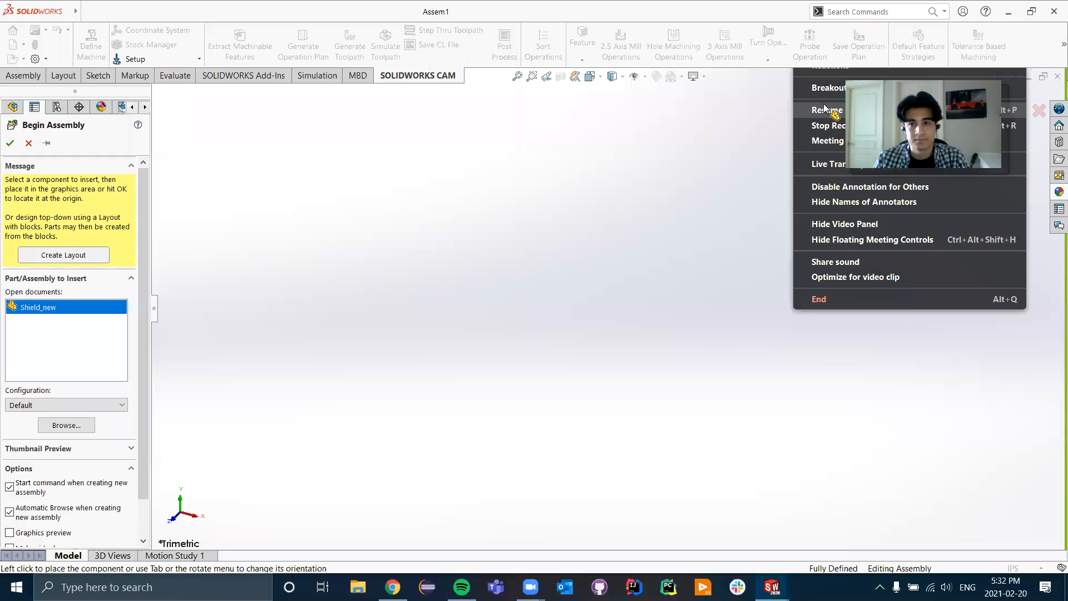
pyautogui.click(34, 311)
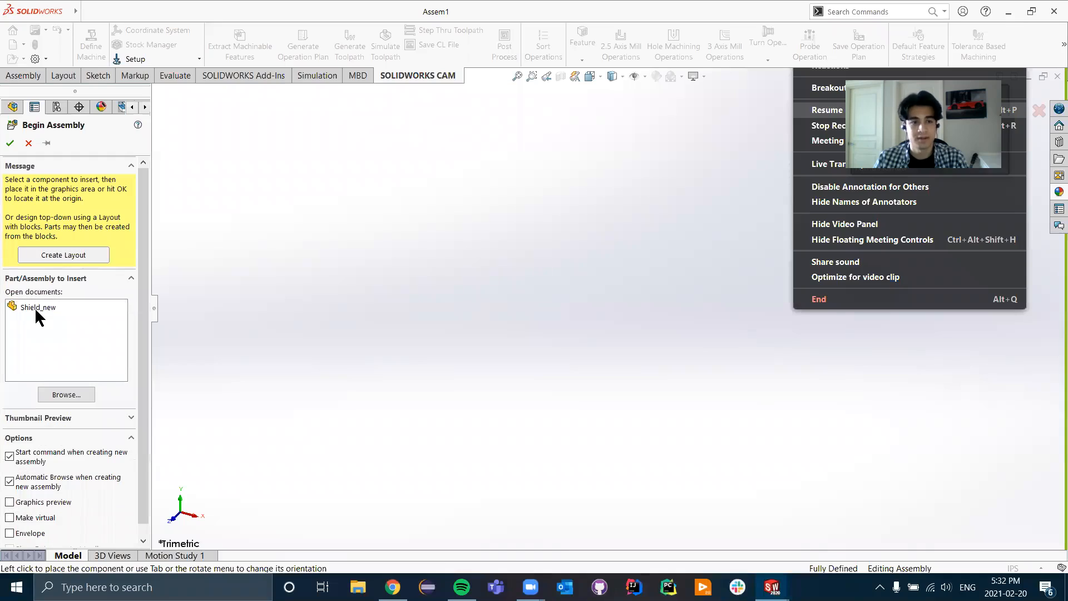
pyautogui.click(41, 308)
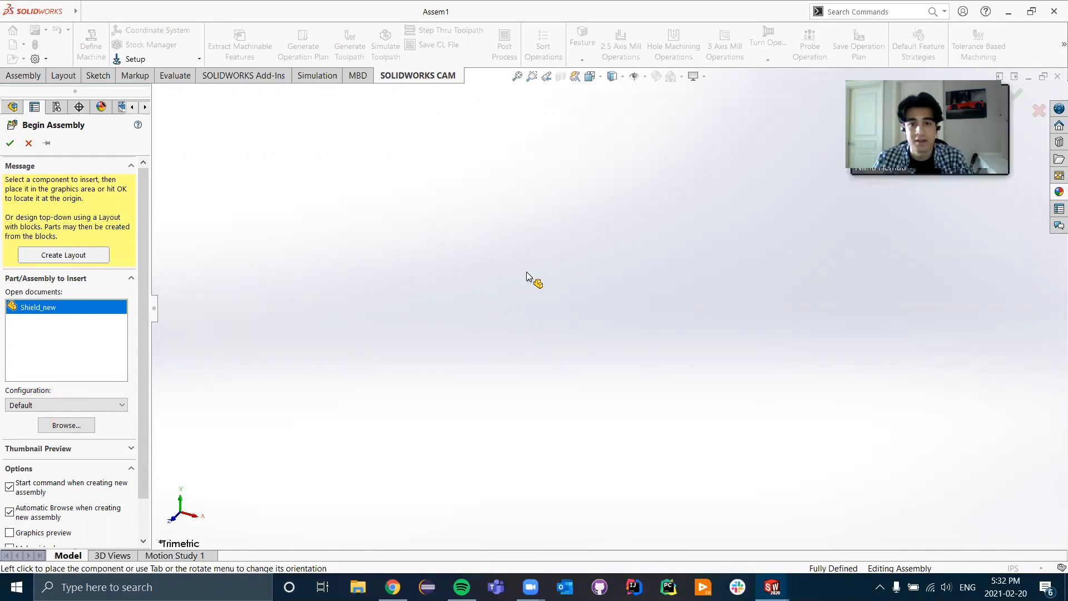
pyautogui.click(356, 315)
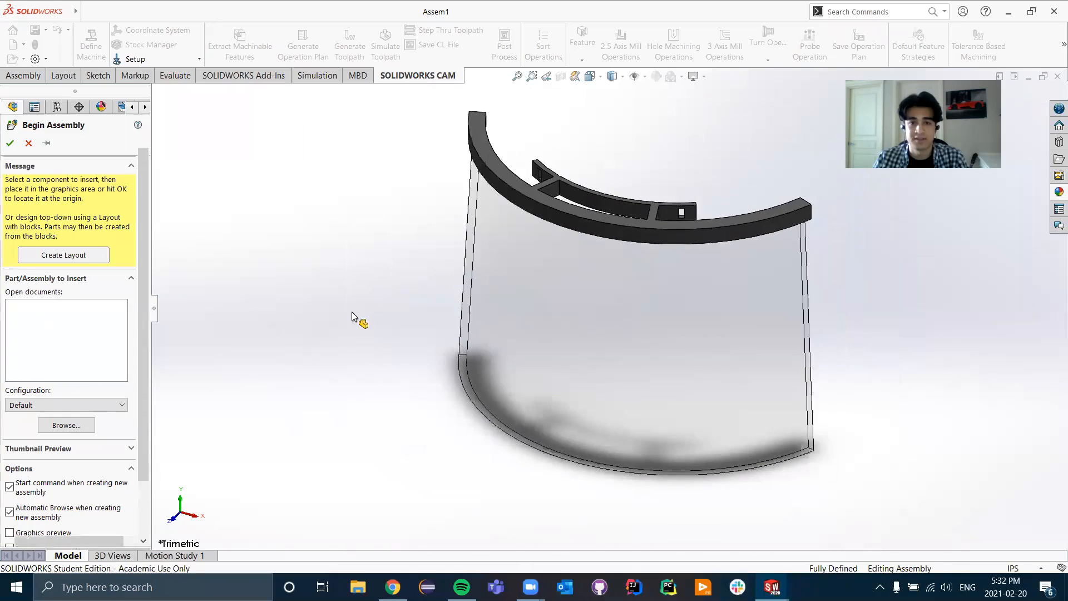
# - Insert the Headband part from the BioDesign Demo folder, place it above the shield and adjust its position
pyautogui.click(22, 75)
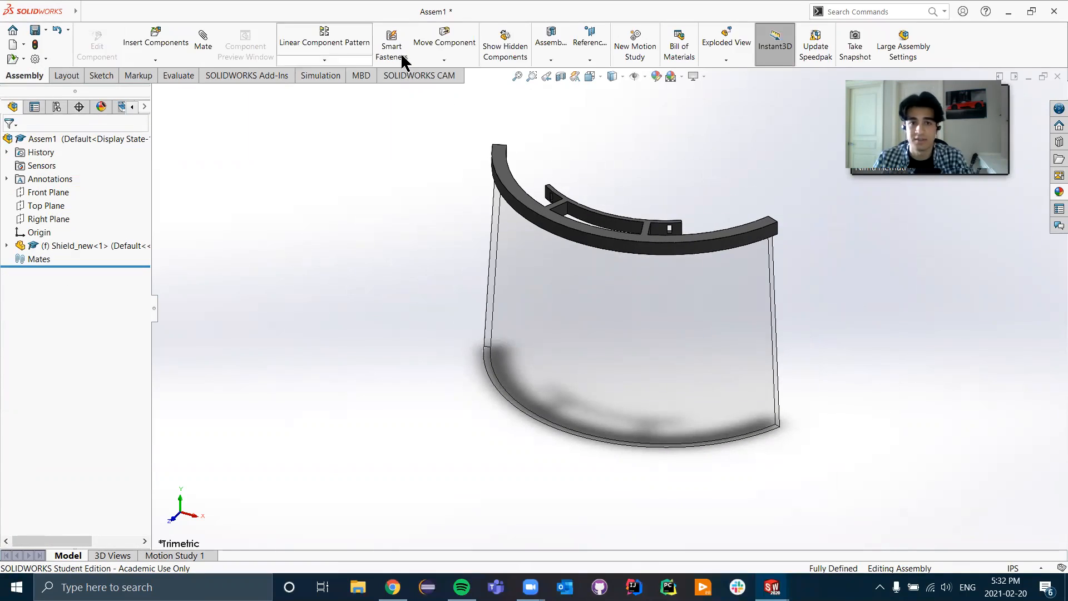
pyautogui.click(159, 45)
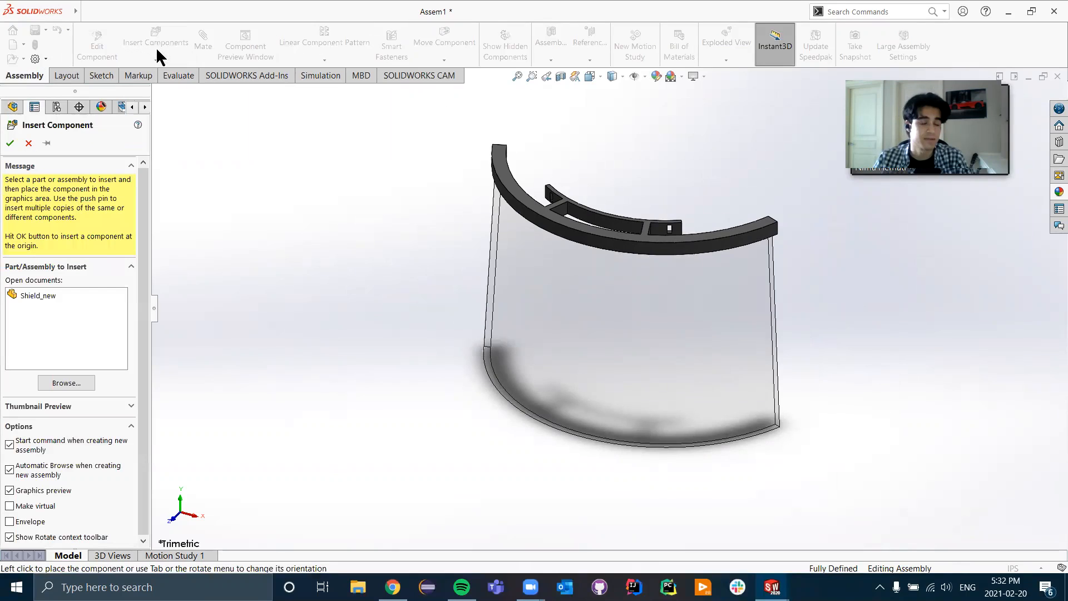
pyautogui.click(74, 384)
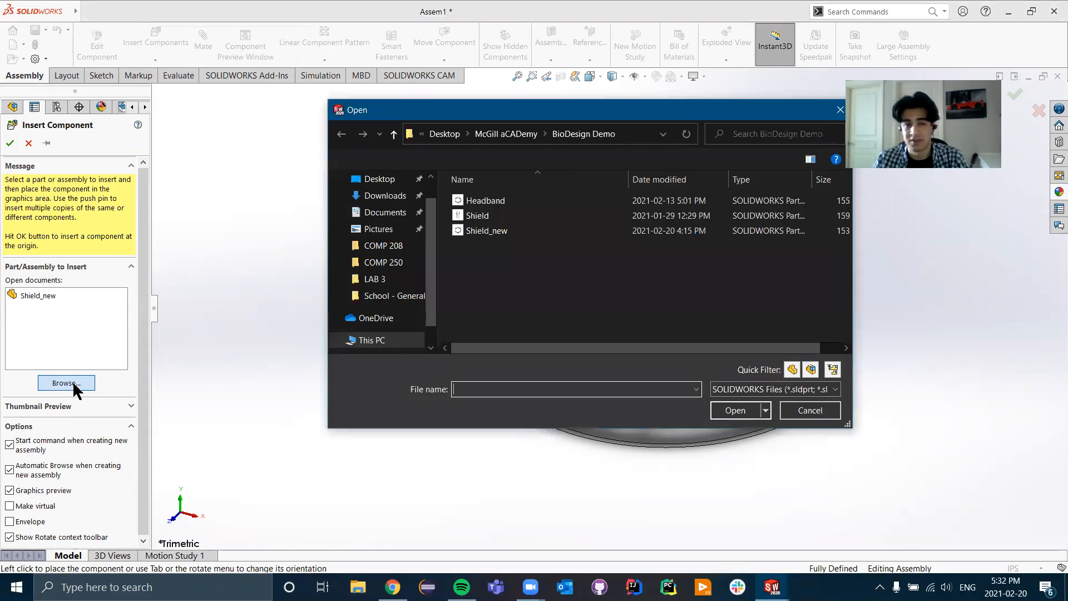
pyautogui.doubleClick(468, 205)
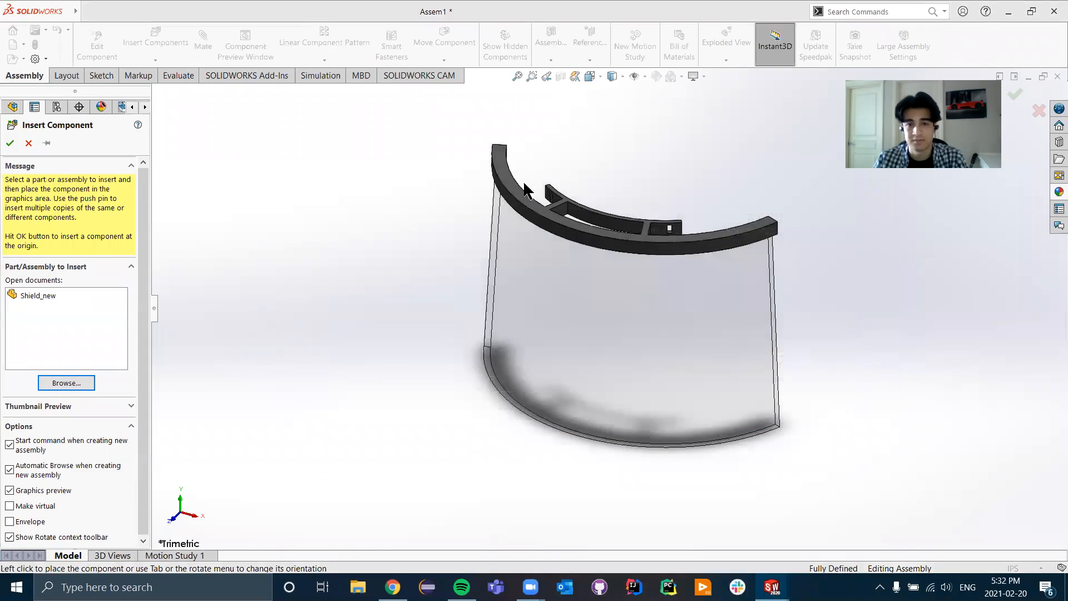
pyautogui.click(657, 113)
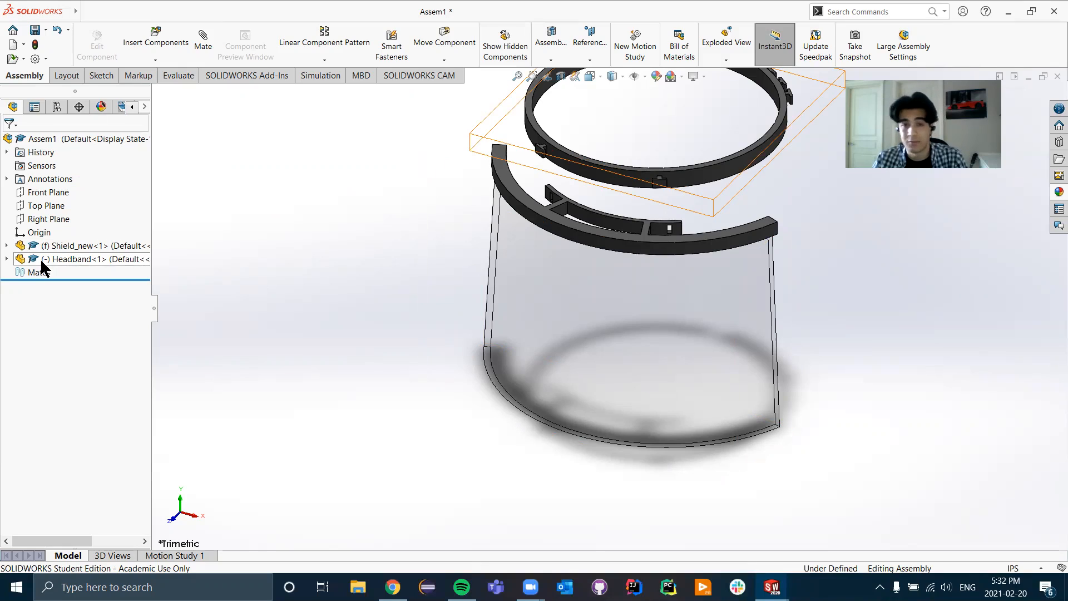
pyautogui.moveTo(613, 165); pyautogui.dragTo(707, 168)
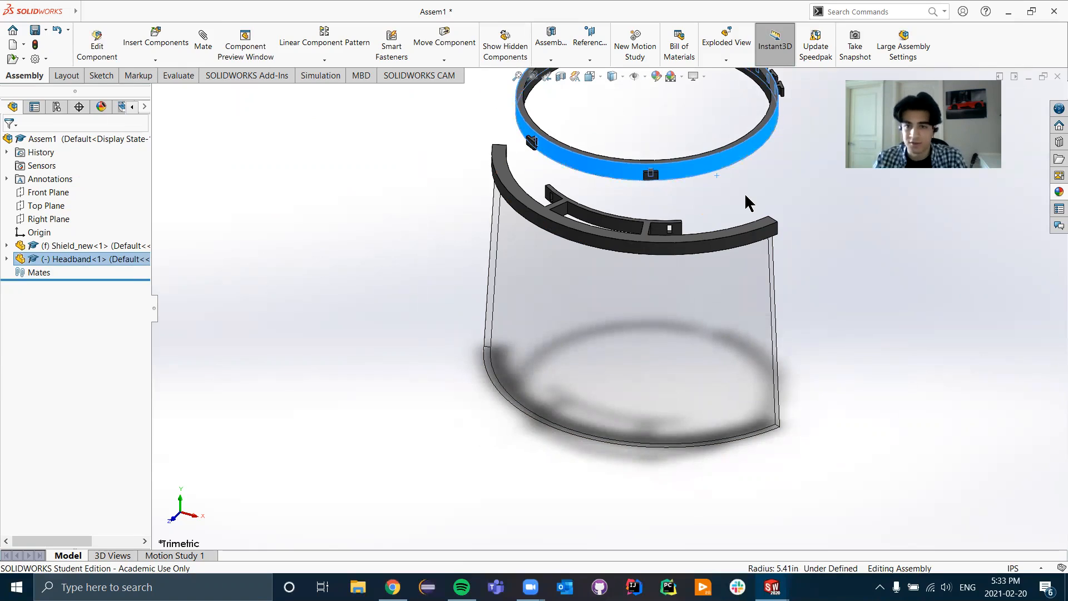
pyautogui.click(744, 192)
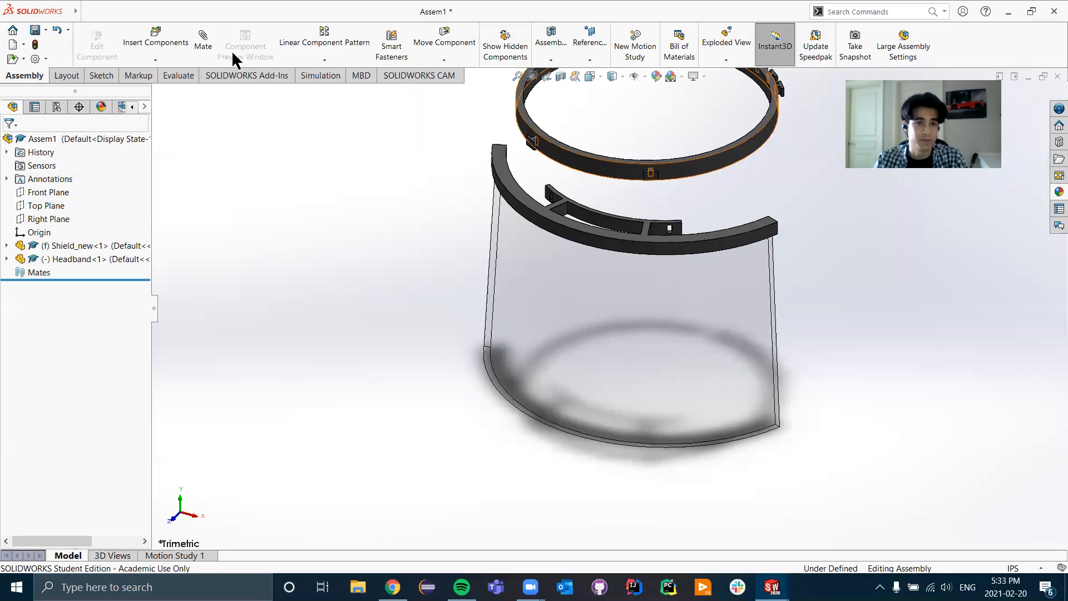
# - Add a coincident mate between the inner side face of the shield support's slot and the side face of the headband clip's stem
pyautogui.click(204, 50)
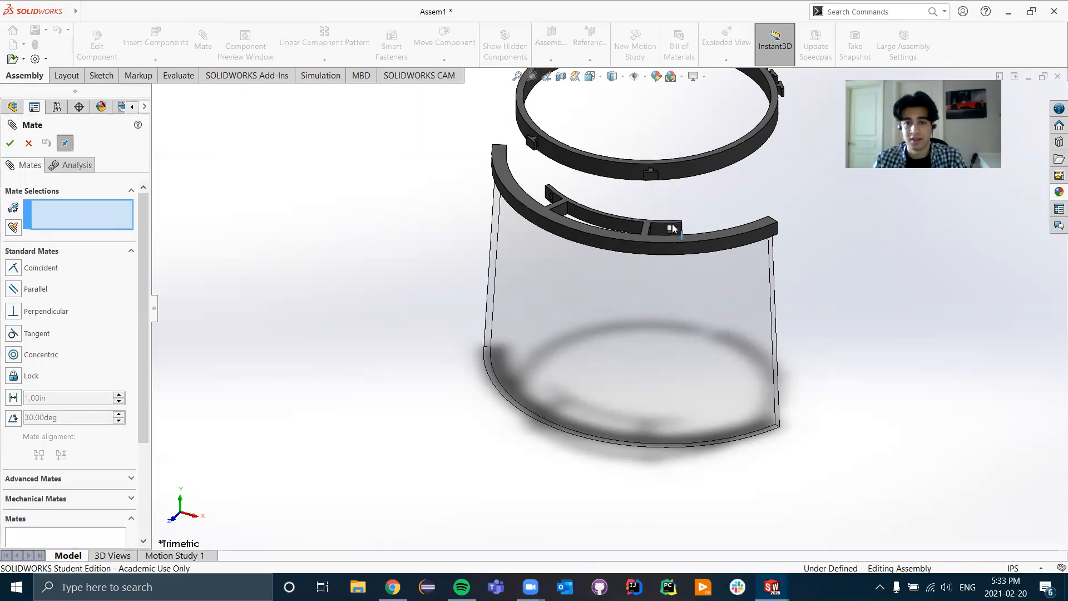
pyautogui.scroll(-10, 671, 226)
pyautogui.scroll(-4, 638, 284)
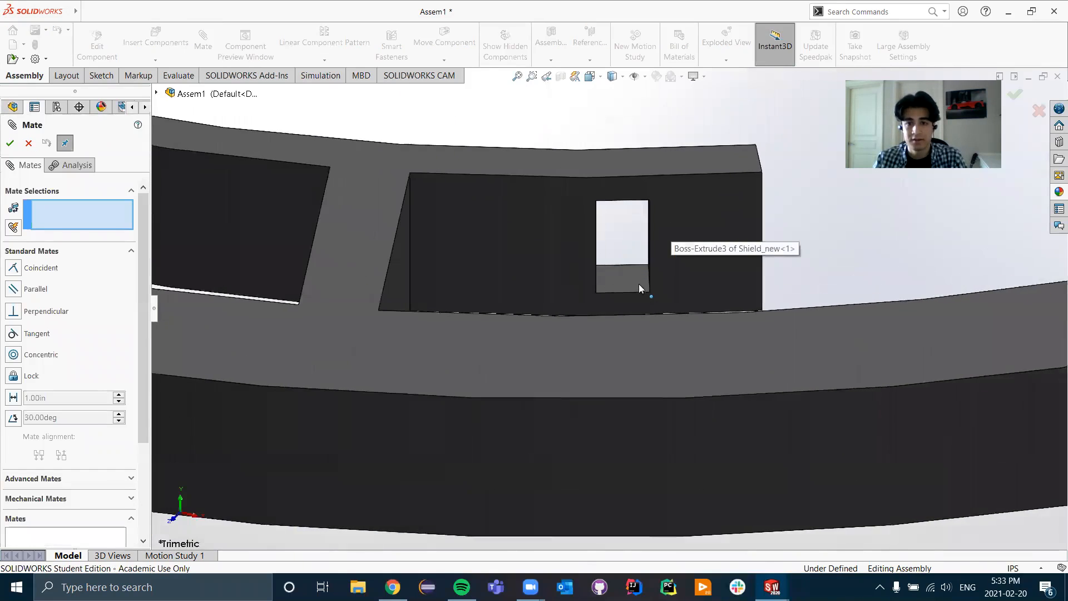
pyautogui.moveTo(872, 238); pyautogui.dragTo(907, 236, button='middle')
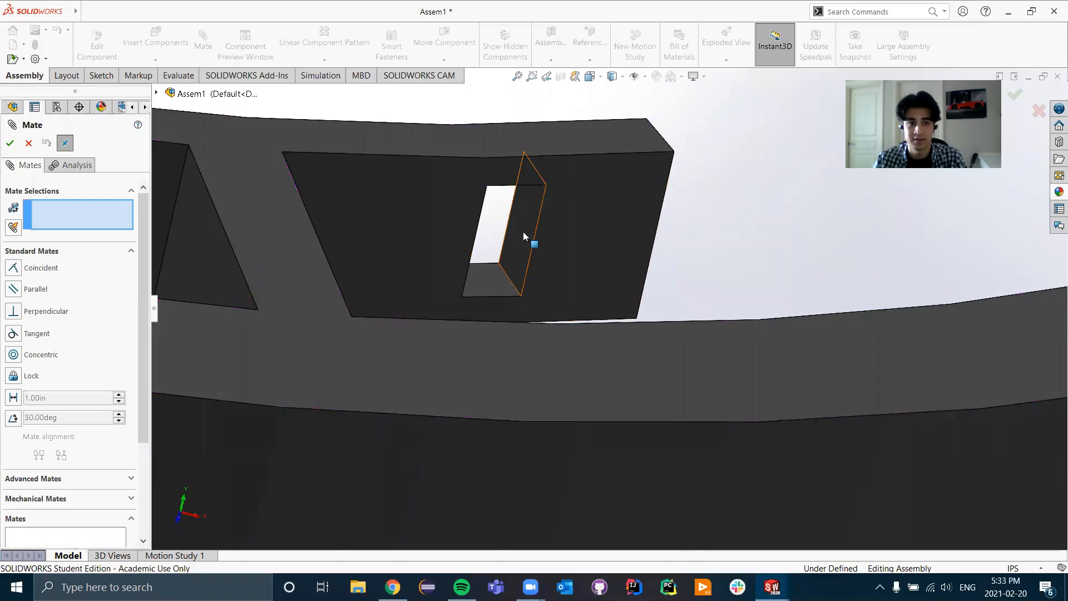
pyautogui.click(523, 232)
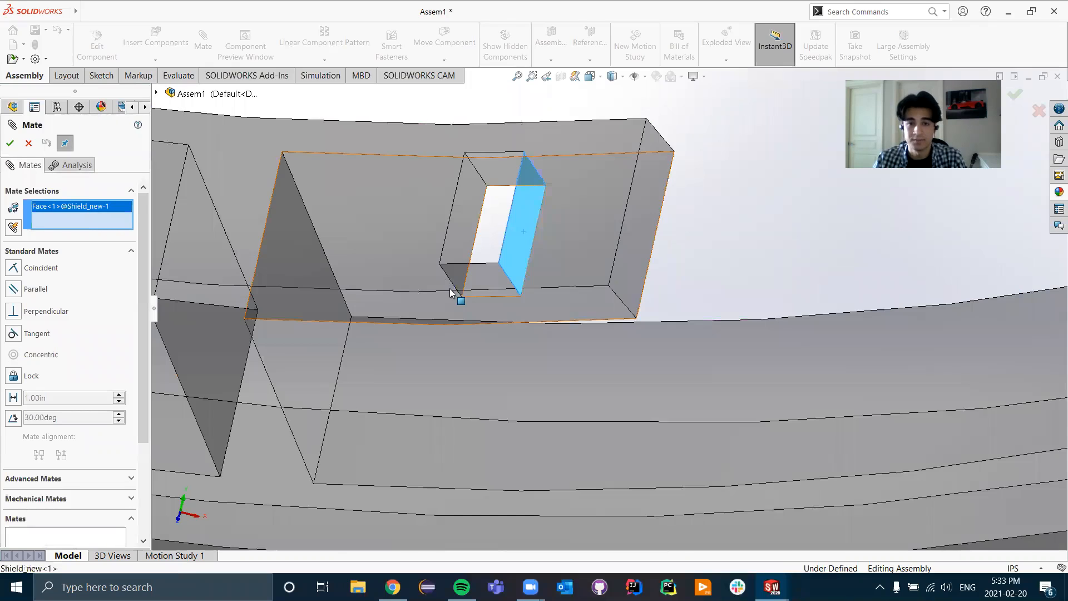
pyautogui.scroll(10, 453, 298)
pyautogui.scroll(-4, 646, 267)
pyautogui.scroll(-2, 721, 281)
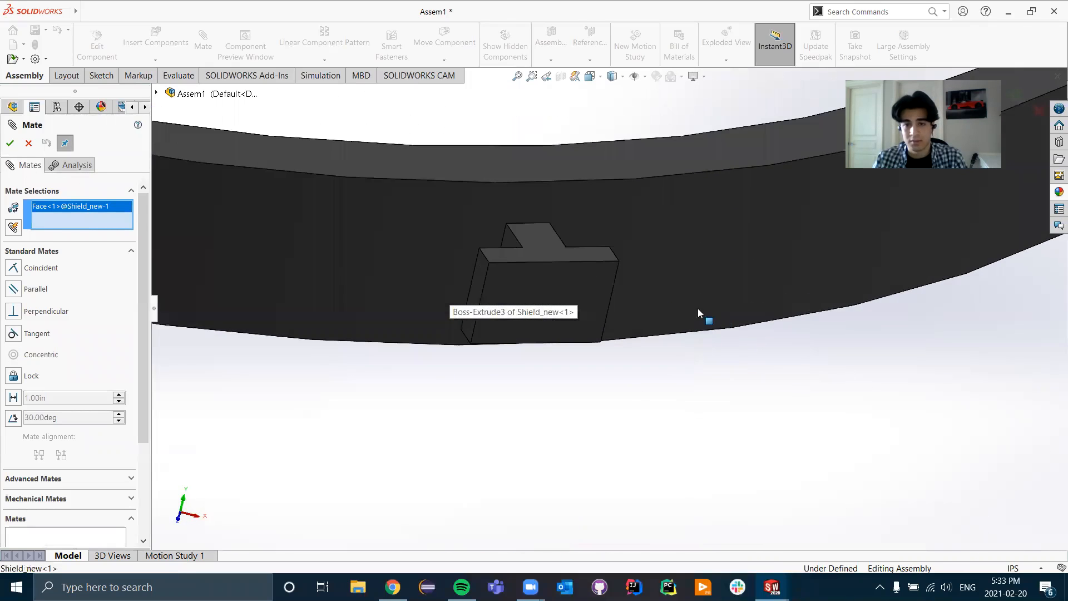
pyautogui.scroll(-4, 645, 403)
pyautogui.scroll(5, 648, 375)
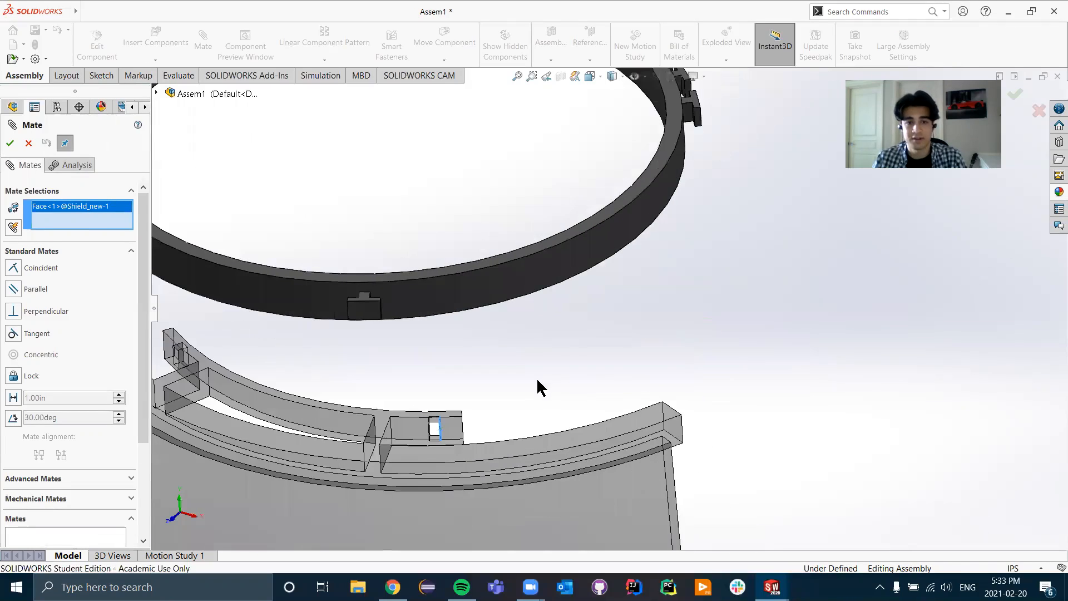
pyautogui.moveTo(536, 377); pyautogui.dragTo(495, 381, button='middle')
pyautogui.scroll(-2, 296, 307)
pyautogui.scroll(-2, 297, 306)
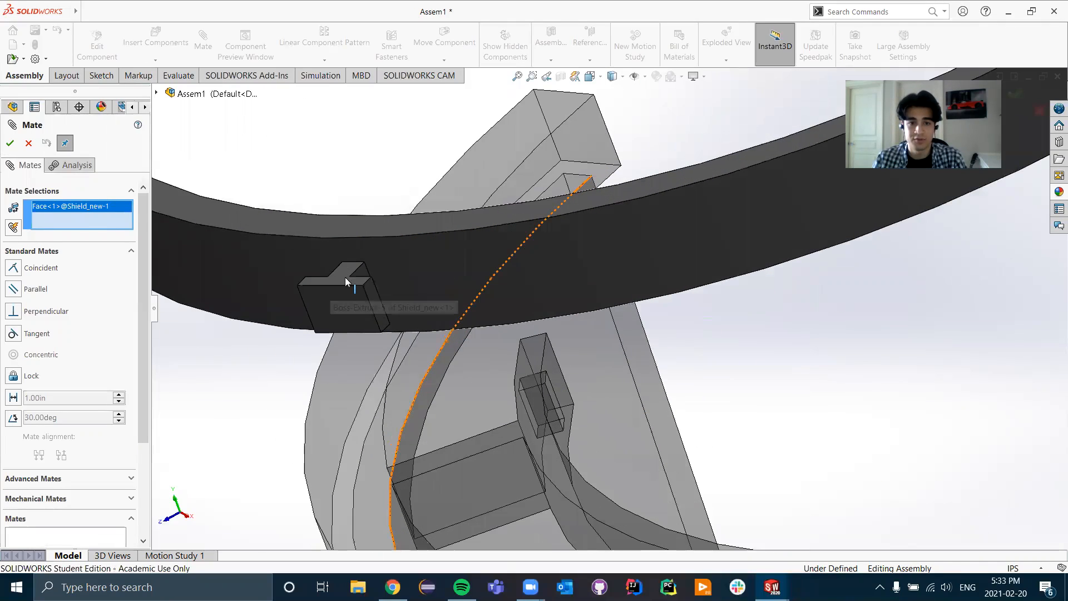
pyautogui.click(362, 274)
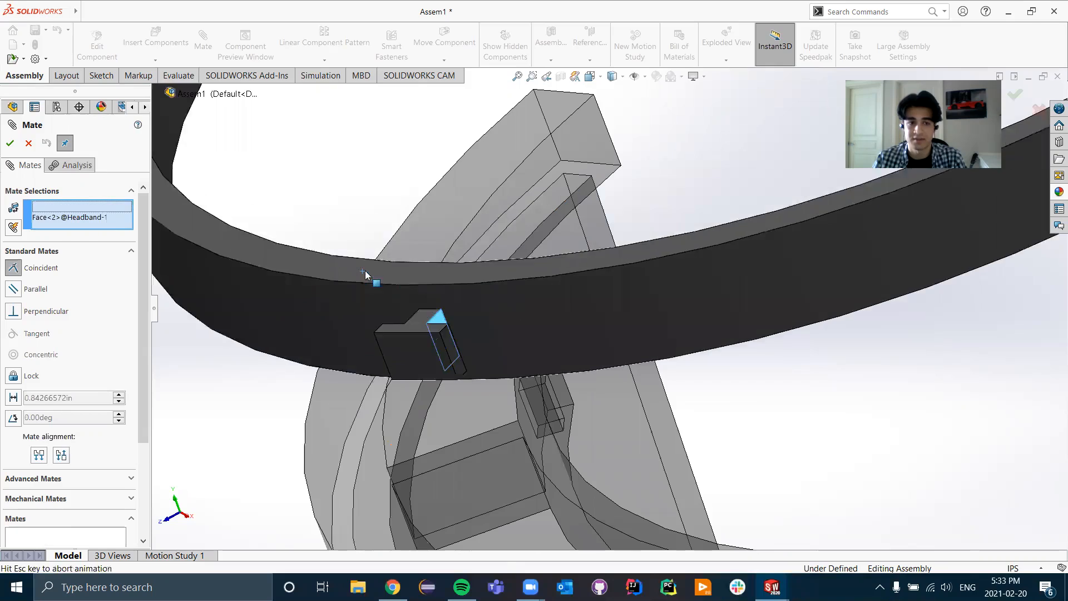
pyautogui.scroll(2, 707, 334)
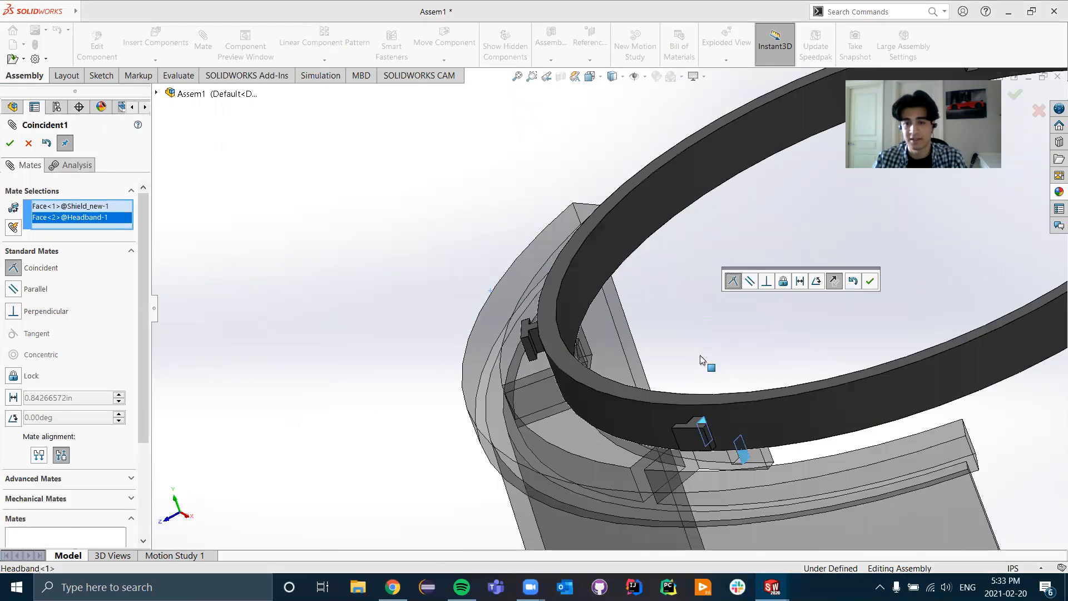
pyautogui.scroll(1, 709, 423)
pyautogui.moveTo(766, 389); pyautogui.dragTo(711, 430, button='middle')
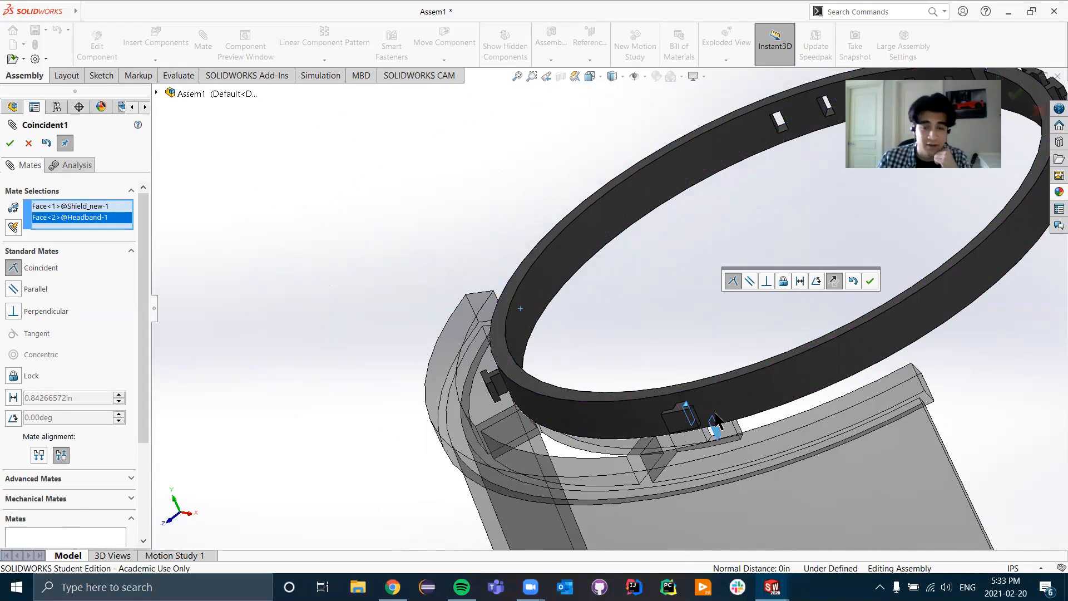
pyautogui.click(868, 282)
pyautogui.moveTo(676, 301); pyautogui.dragTo(718, 400, button='middle')
pyautogui.scroll(-5, 720, 365)
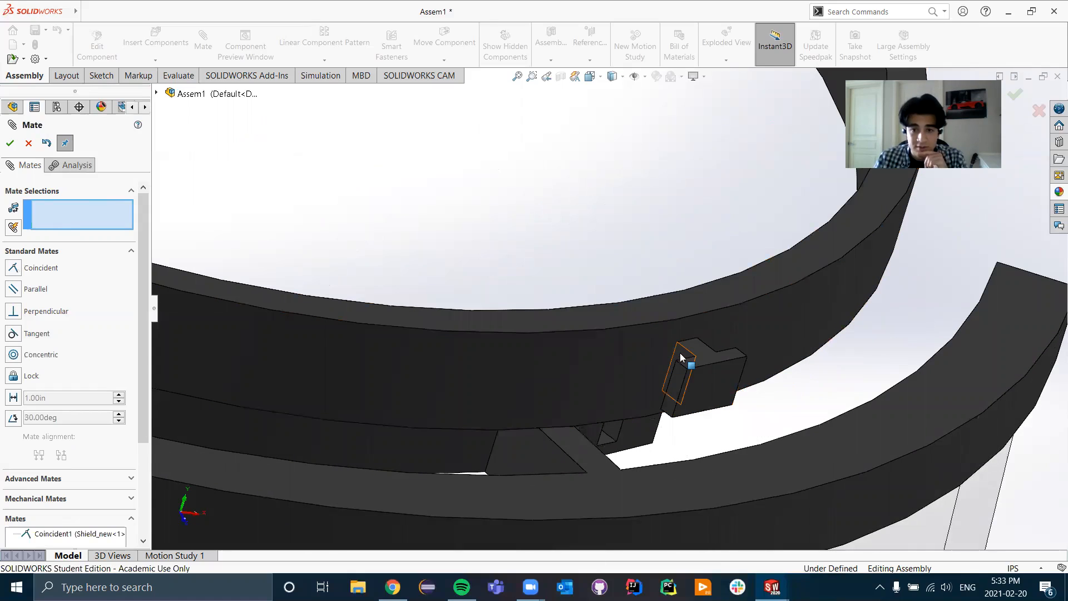
# - Add a second coincident mate between the side face of the headband clip and the inner side face of the shield support's slot
pyautogui.click(688, 365)
pyautogui.moveTo(754, 414); pyautogui.dragTo(783, 430, button='middle')
pyautogui.click(784, 427)
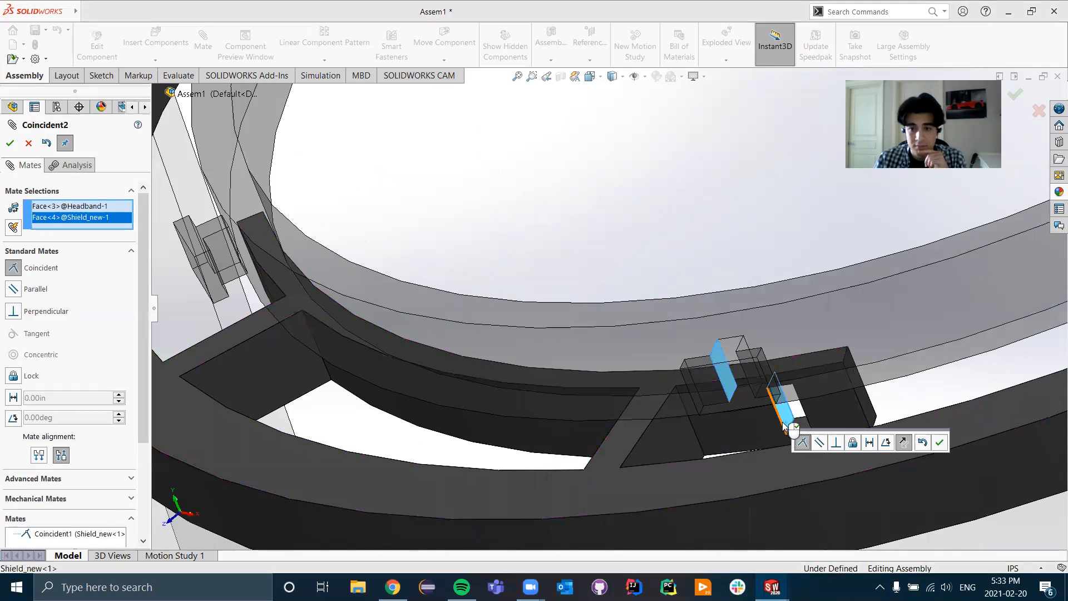
pyautogui.click(939, 442)
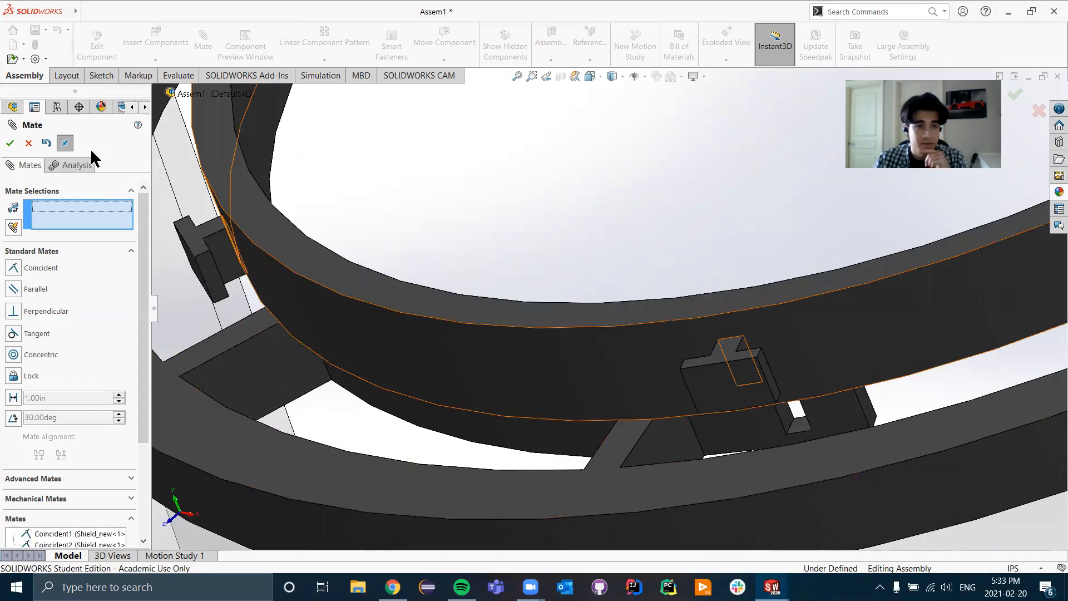
# - Add a coincident mate between the bottom face of the shield support's slot and the T-shaped end face of the headband clip
pyautogui.click(791, 429)
pyautogui.moveTo(790, 429); pyautogui.dragTo(733, 274, button='middle')
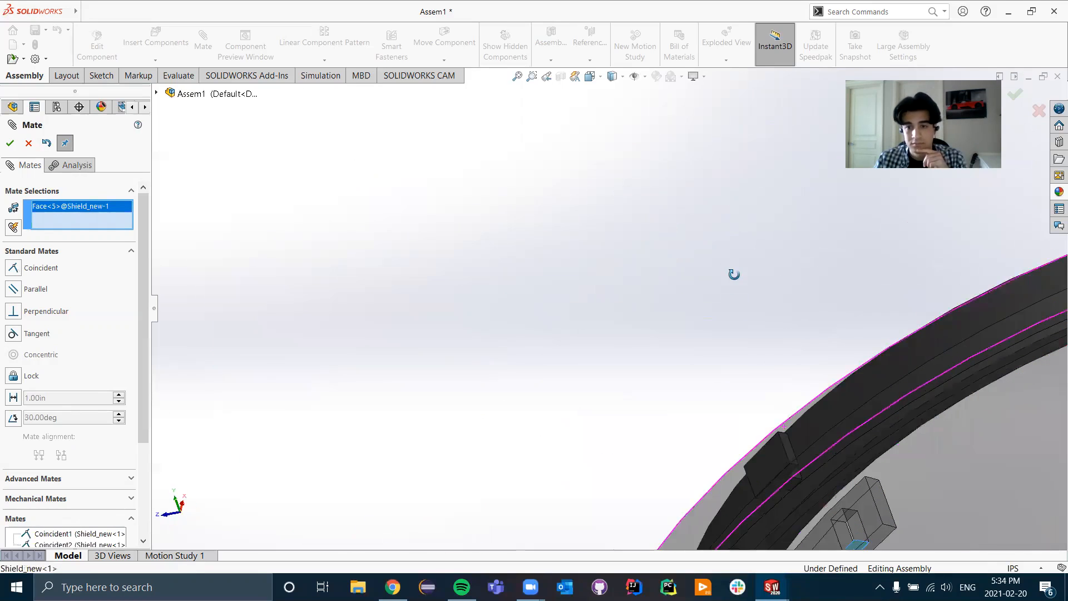
pyautogui.click(796, 495)
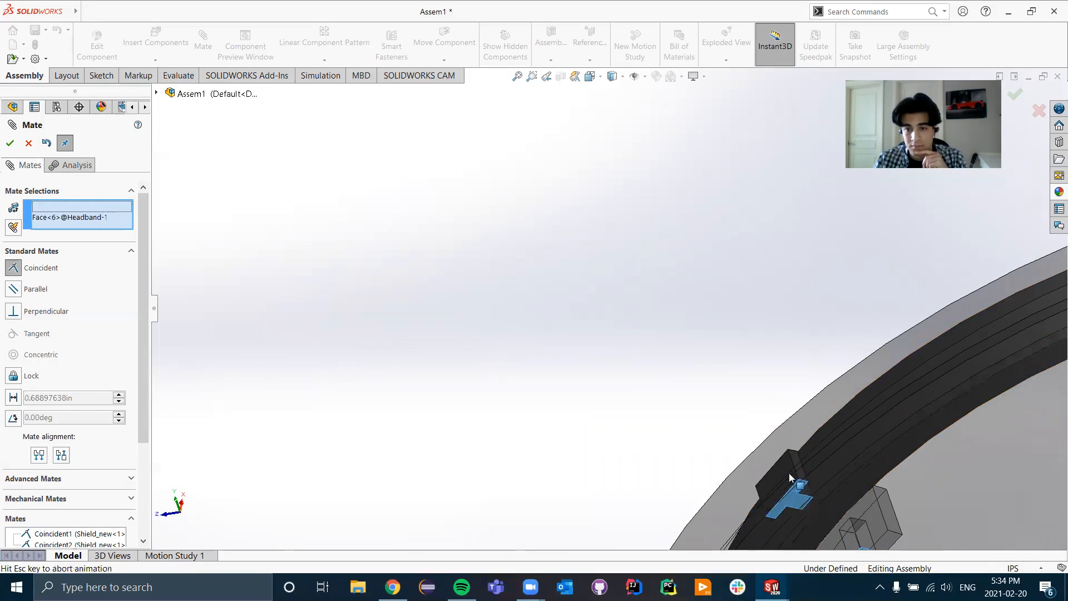
pyautogui.moveTo(770, 425); pyautogui.dragTo(663, 468, button='middle')
pyautogui.click(834, 359)
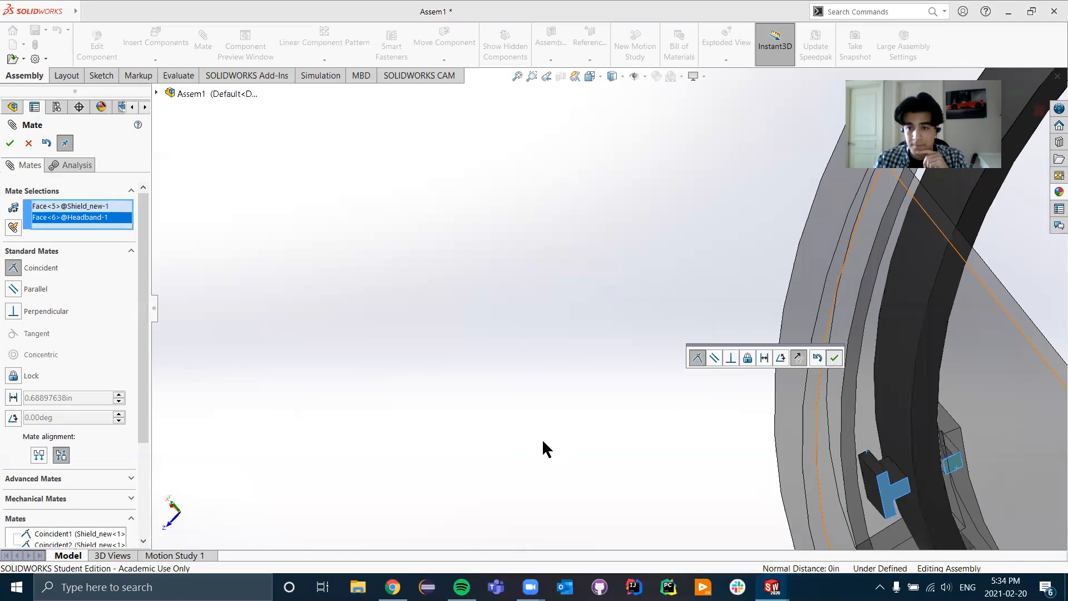
# - Add a tangent mate between the curved outer face of the shield support and the inner face of the clip's head, and finish mating
pyautogui.moveTo(551, 458); pyautogui.dragTo(591, 460, button='middle')
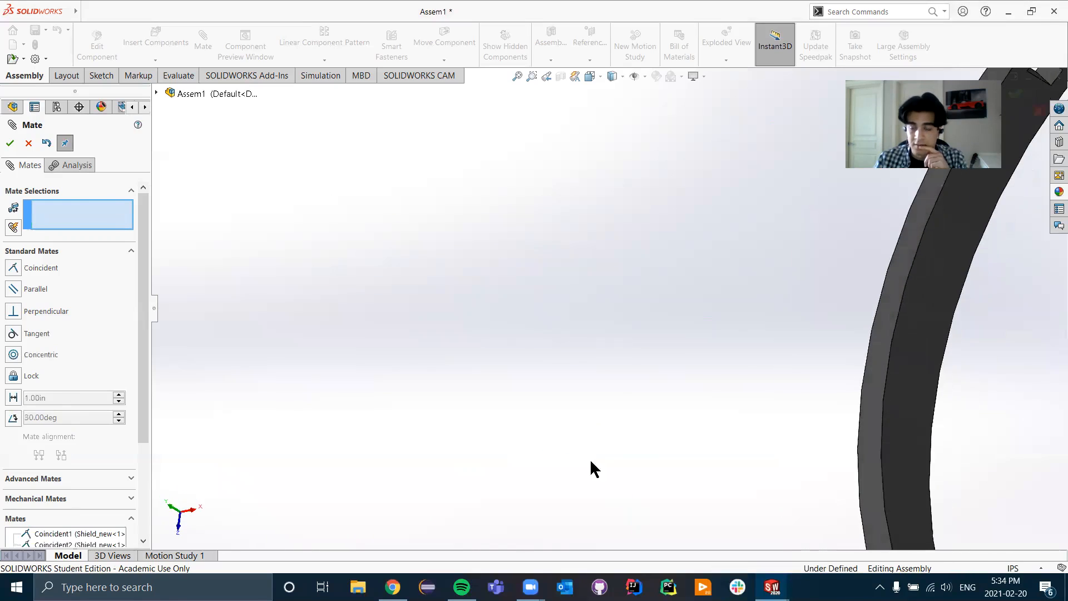
pyautogui.scroll(8, 508, 429)
pyautogui.scroll(-4, 775, 372)
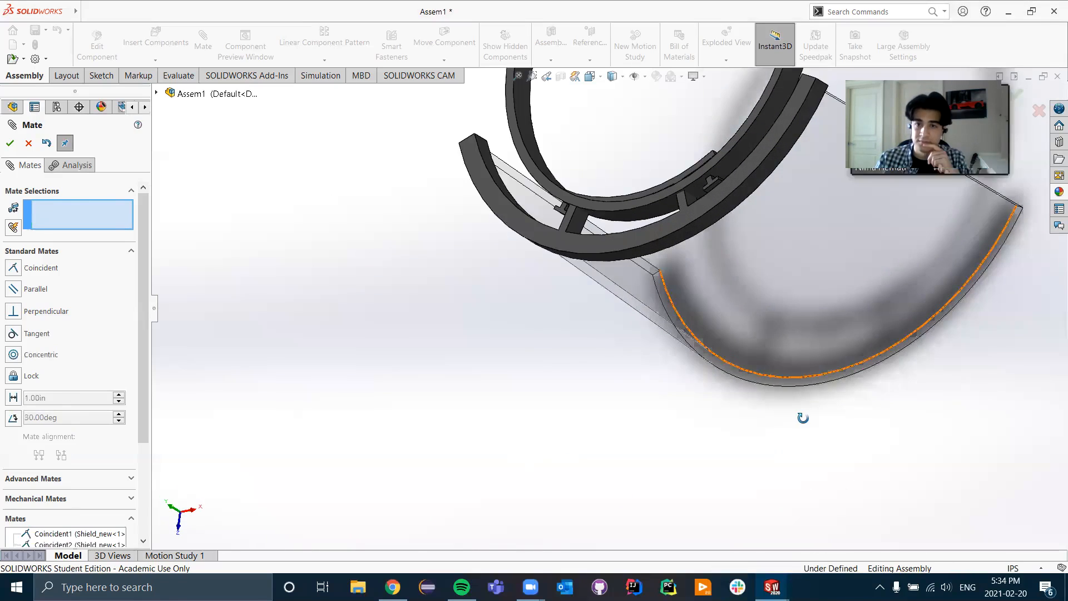
pyautogui.scroll(5, 742, 233)
pyautogui.scroll(-10, 533, 307)
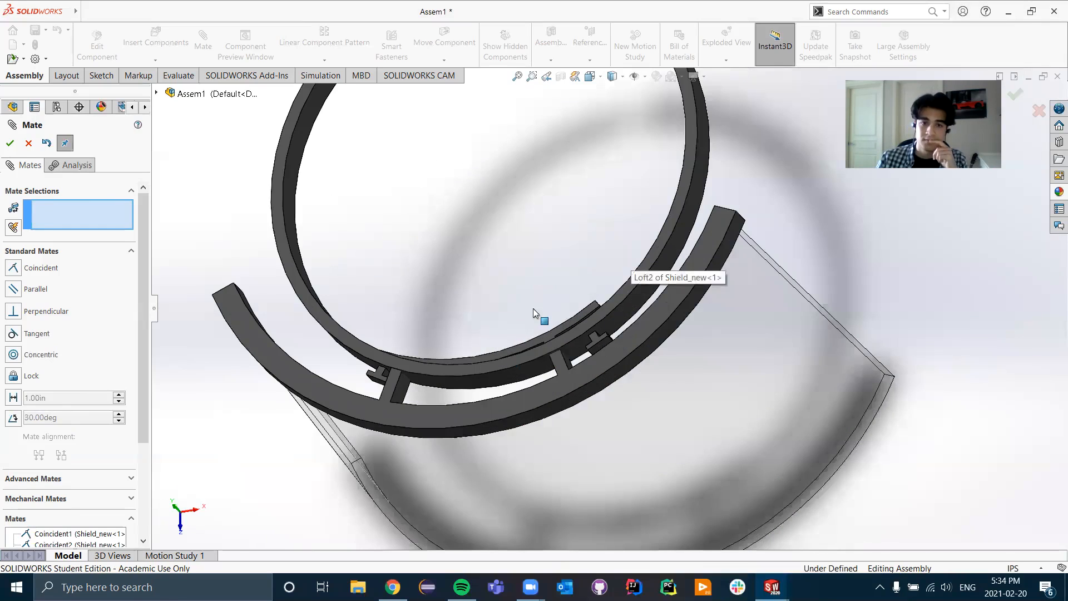
pyautogui.moveTo(546, 288); pyautogui.dragTo(618, 339, button='middle')
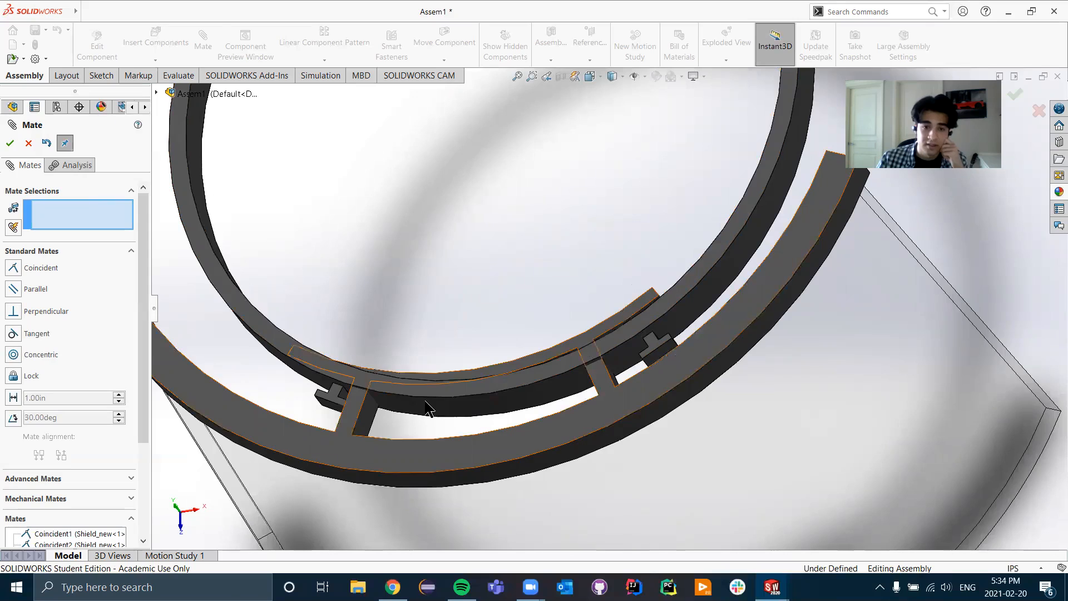
pyautogui.scroll(-2, 616, 353)
pyautogui.scroll(-1, 597, 212)
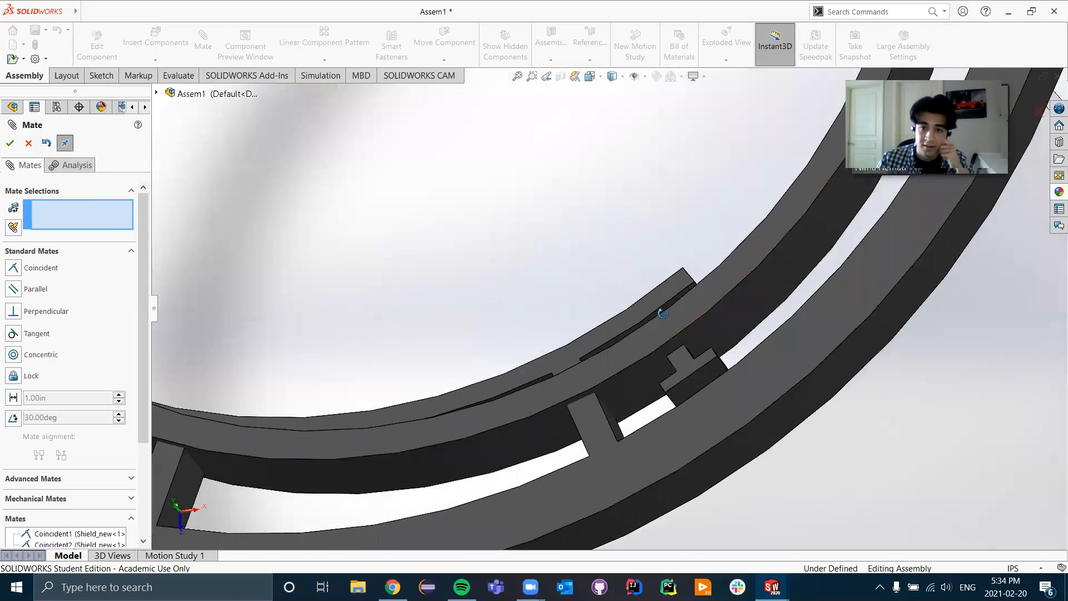
pyautogui.keyDown('ctrl'); pyautogui.moveTo(661, 313); pyautogui.dragTo(707, 348, button='middle'); pyautogui.keyUp('ctrl')
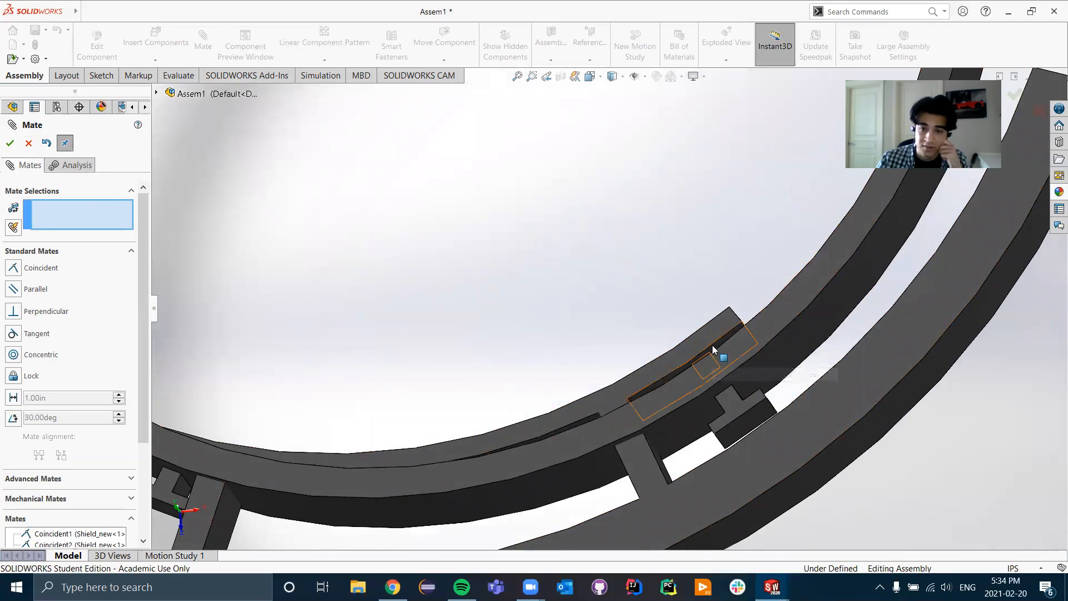
pyautogui.click(715, 351)
pyautogui.moveTo(714, 350); pyautogui.dragTo(619, 301, button='middle')
pyautogui.scroll(4, 618, 301)
pyautogui.scroll(-4, 783, 403)
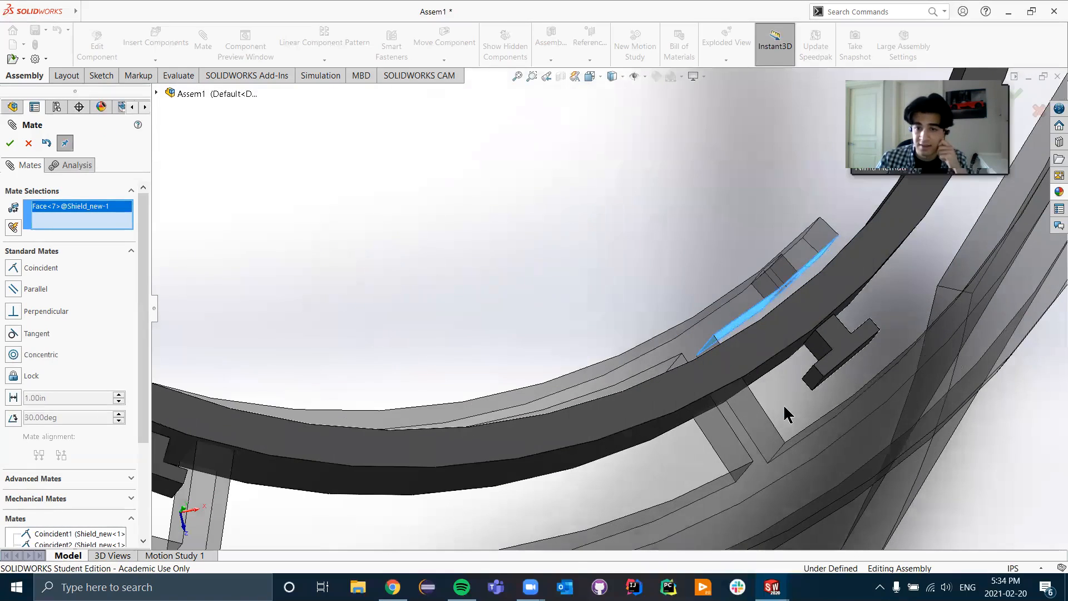
pyautogui.moveTo(783, 404); pyautogui.dragTo(803, 390, button='middle')
pyautogui.click(807, 361)
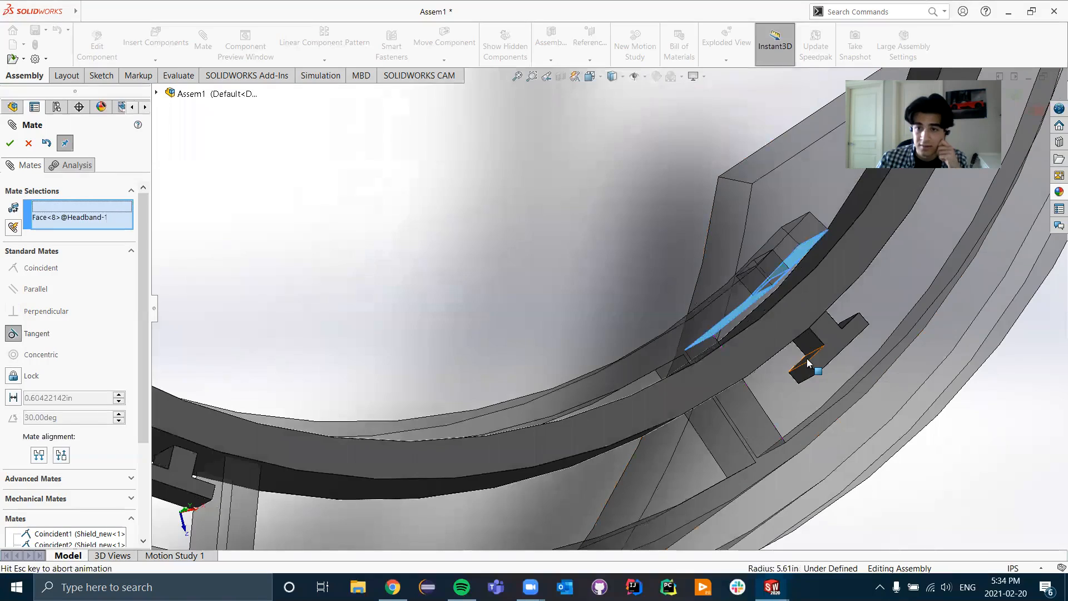
pyautogui.moveTo(410, 231); pyautogui.dragTo(410, 218, button='middle')
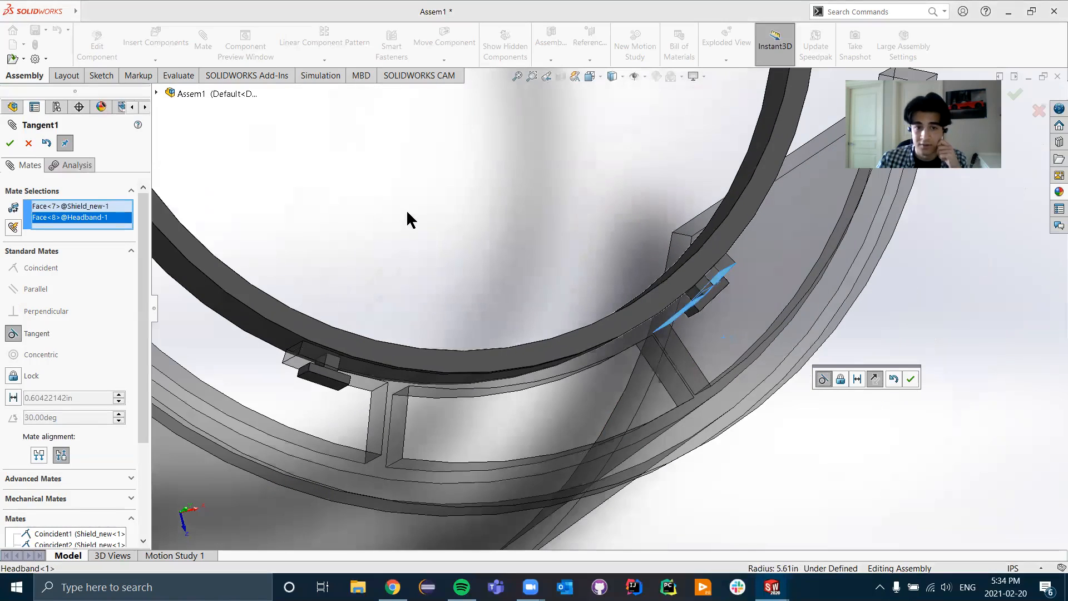
pyautogui.click(10, 143)
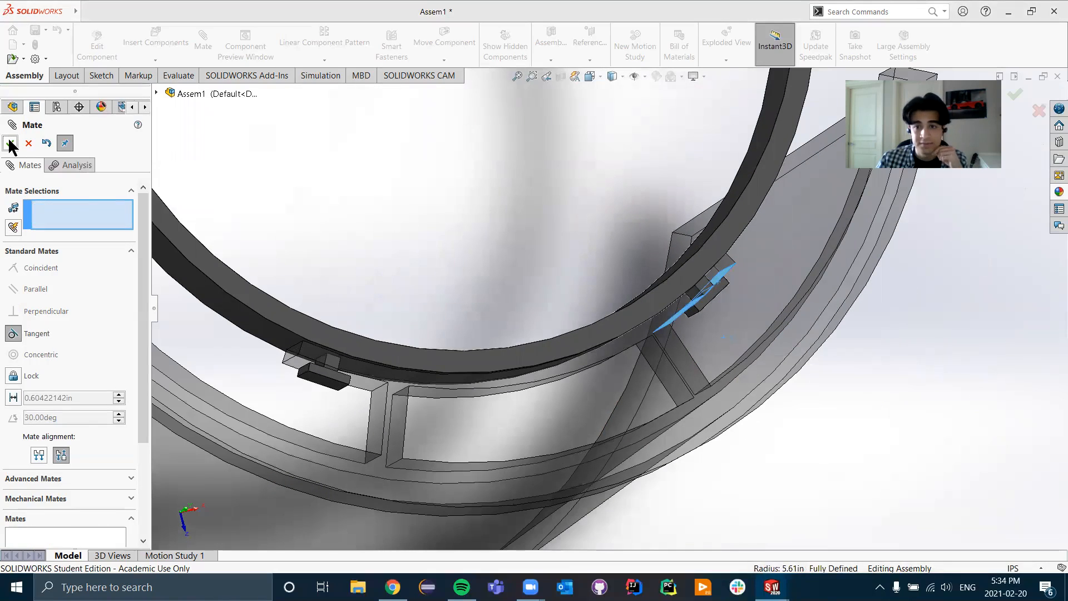
pyautogui.scroll(4, 407, 352)
pyautogui.moveTo(365, 299); pyautogui.dragTo(679, 322, button='middle')
pyautogui.scroll(-5, 651, 290)
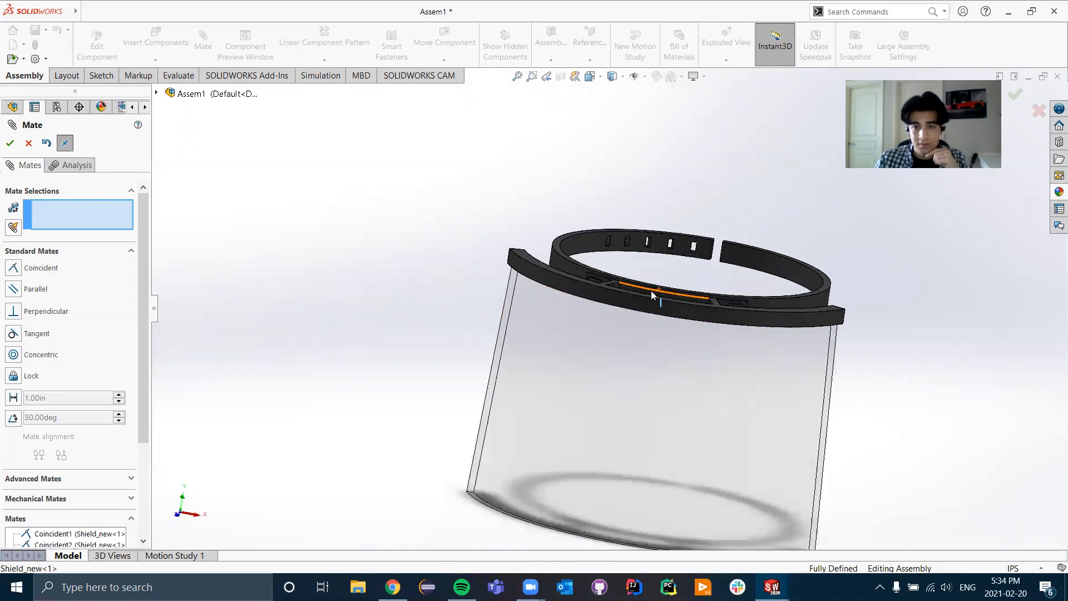
pyautogui.click(29, 143)
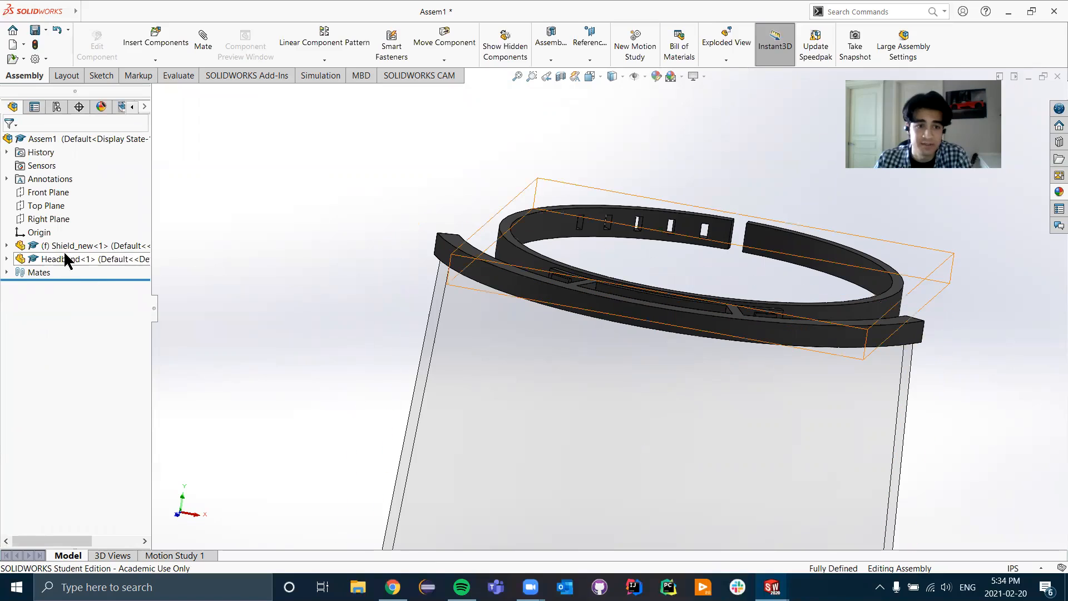
# - Try to move the headband in the assembly to test whether it is fully constrained, and clear the selection
pyautogui.scroll(5, 653, 266)
pyautogui.moveTo(644, 270); pyautogui.dragTo(718, 320, button='middle')
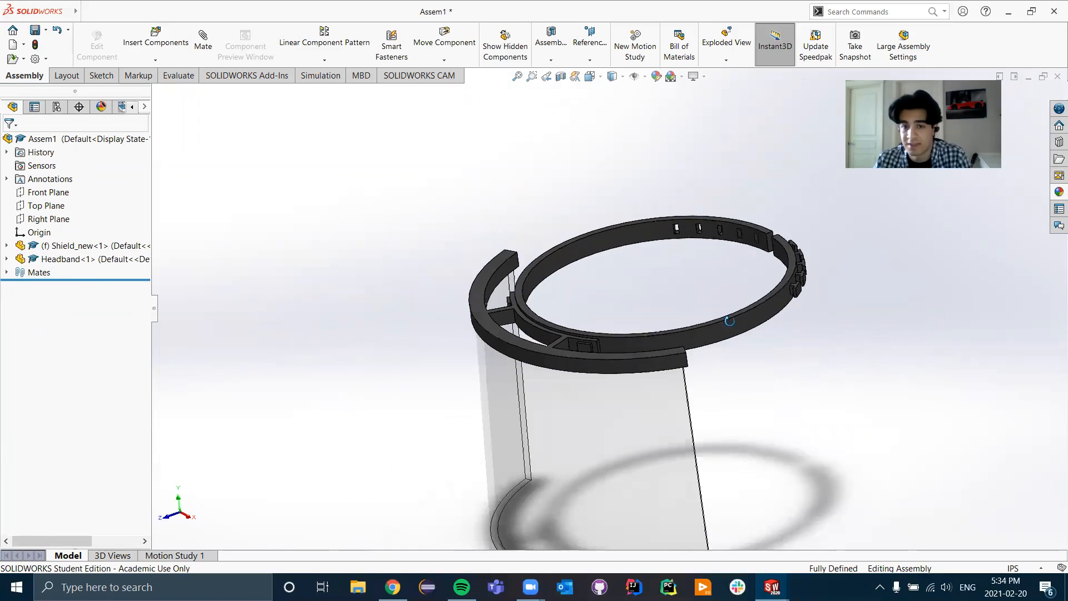
pyautogui.moveTo(821, 154); pyautogui.dragTo(610, 204)
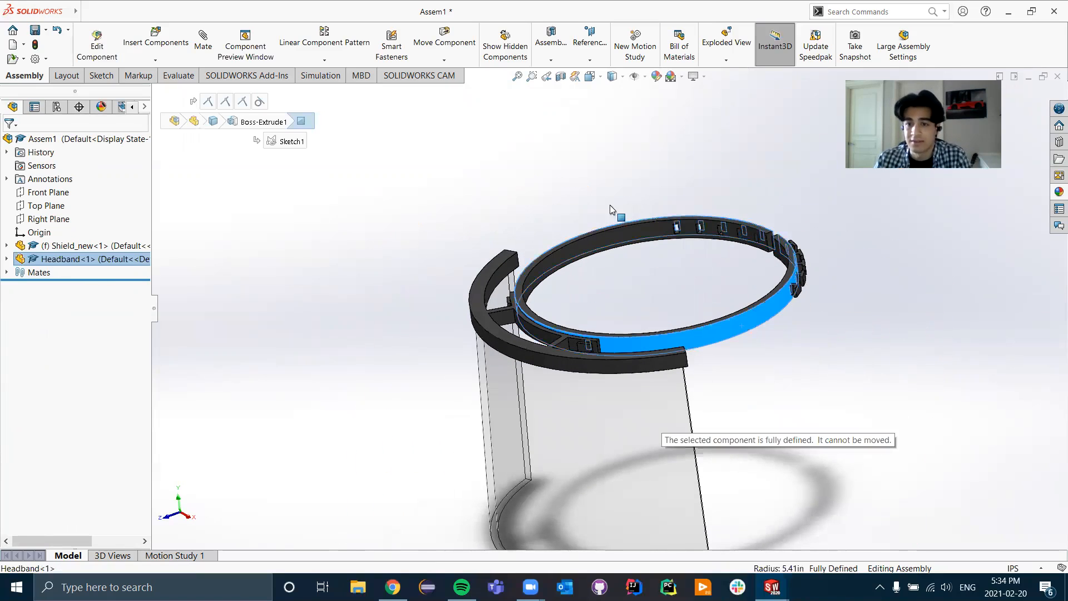
pyautogui.moveTo(940, 427); pyautogui.dragTo(1020, 151)
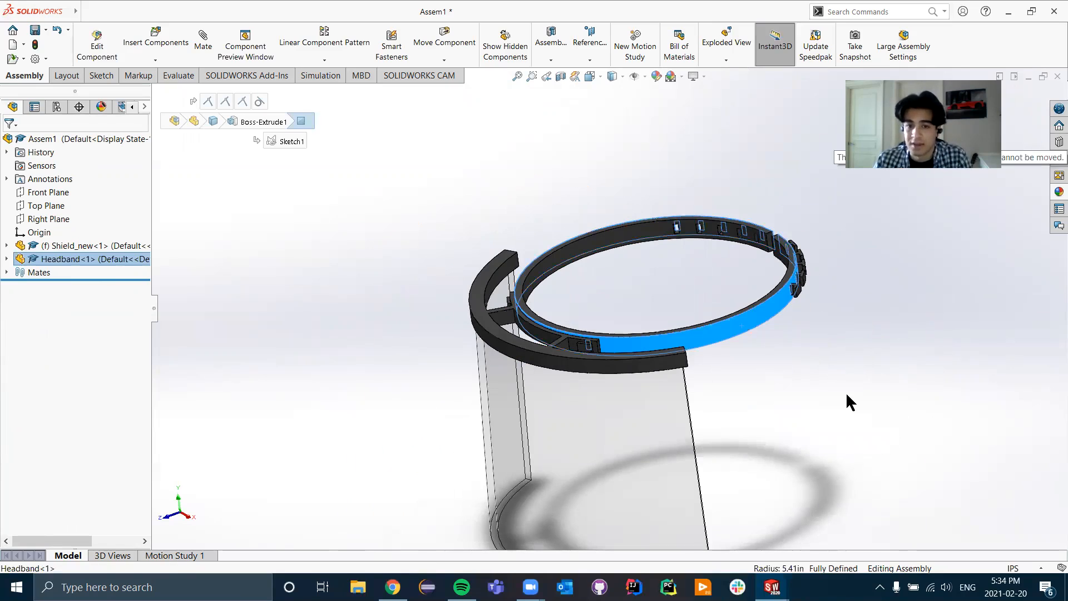
pyautogui.click(847, 395)
# - Examine the assembled face shield from several angles and from the top view to check how the headband fits the support
pyautogui.moveTo(835, 330); pyautogui.dragTo(788, 328, button='middle')
pyautogui.scroll(6, 682, 355)
pyautogui.moveTo(682, 355); pyautogui.dragTo(740, 536, button='middle')
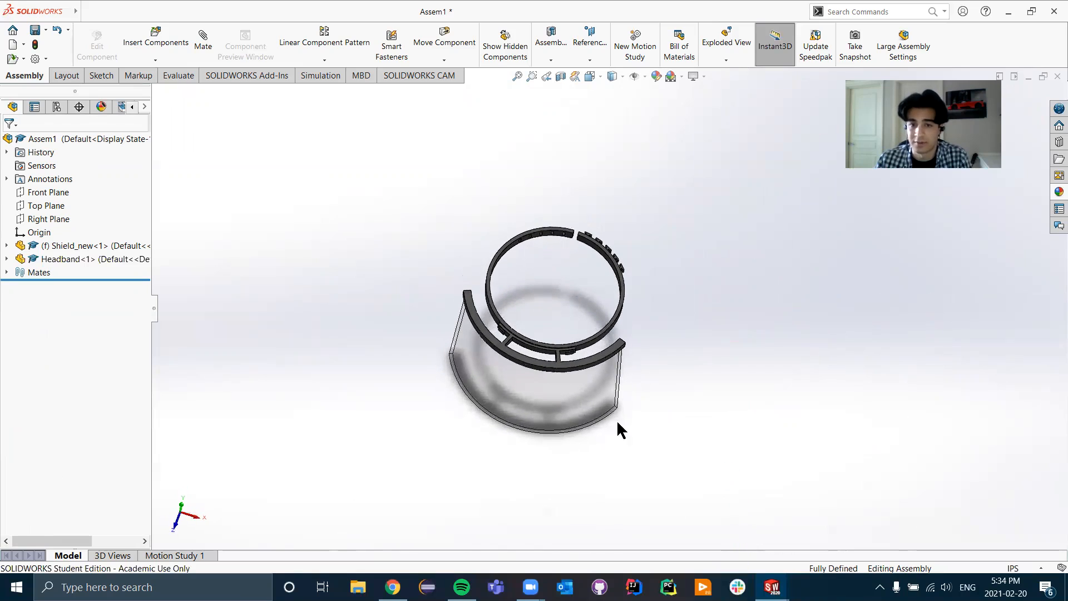
pyautogui.scroll(-10, 492, 327)
pyautogui.moveTo(485, 291); pyautogui.dragTo(499, 236, button='middle')
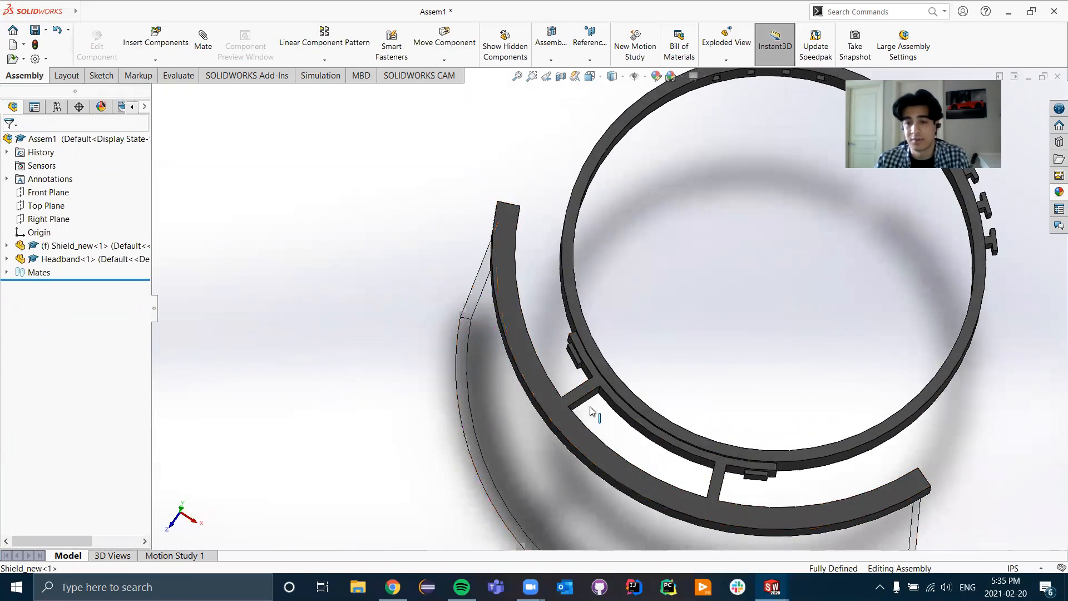
pyautogui.scroll(4, 590, 406)
pyautogui.moveTo(591, 401); pyautogui.dragTo(607, 403, button='middle')
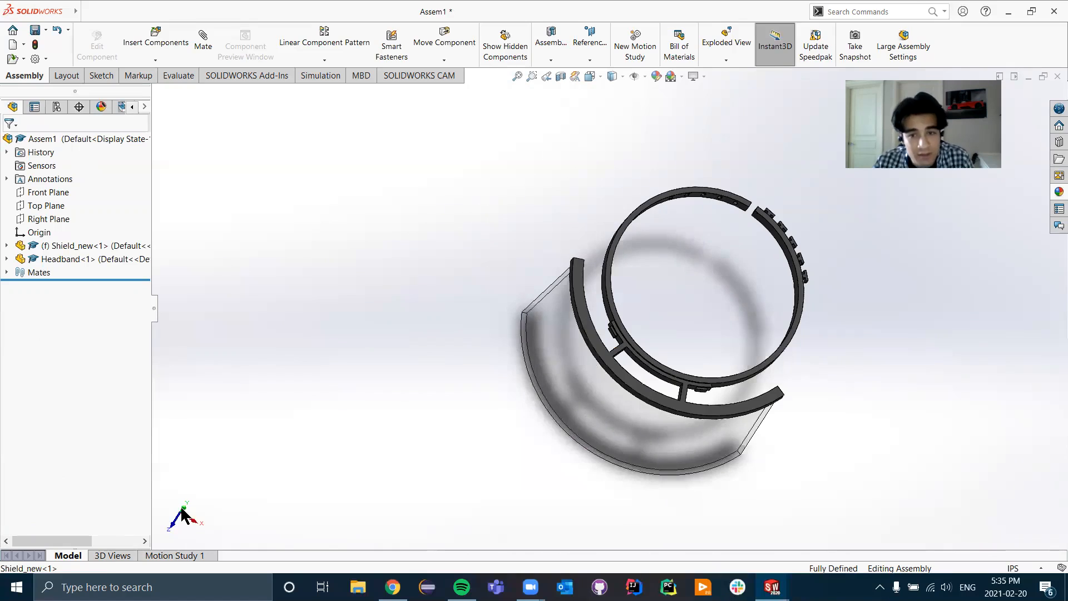
pyautogui.click(182, 508)
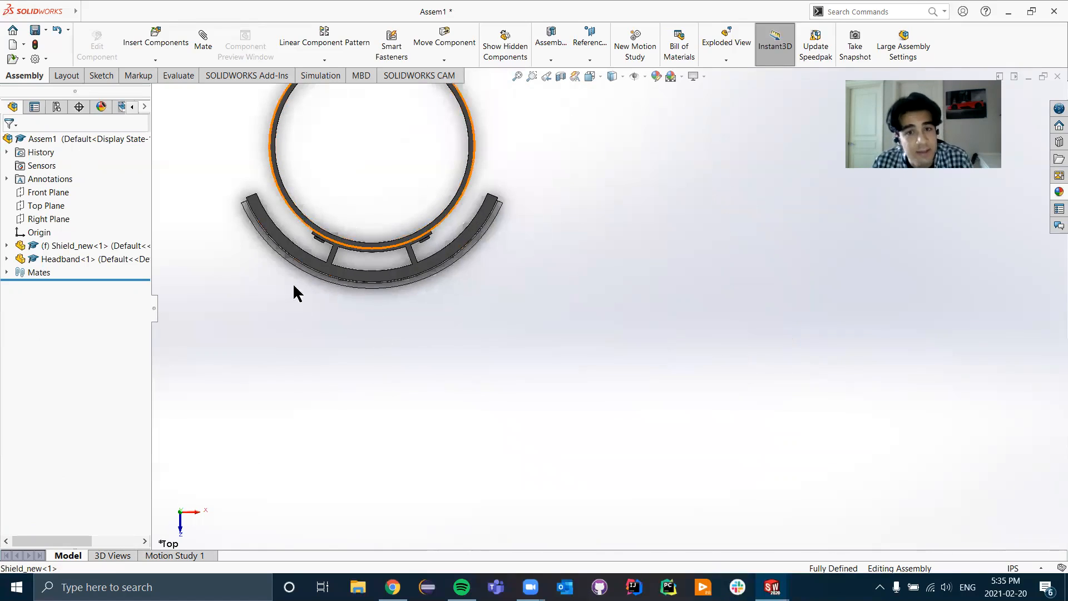
pyautogui.scroll(-2, 285, 273)
pyautogui.moveTo(525, 388); pyautogui.dragTo(552, 286, button='middle')
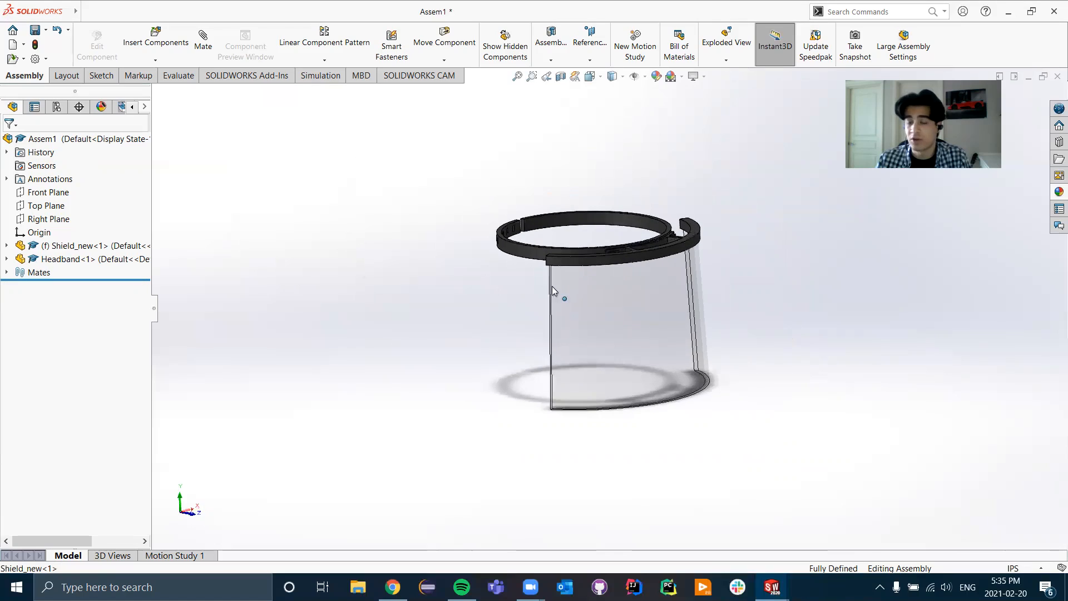